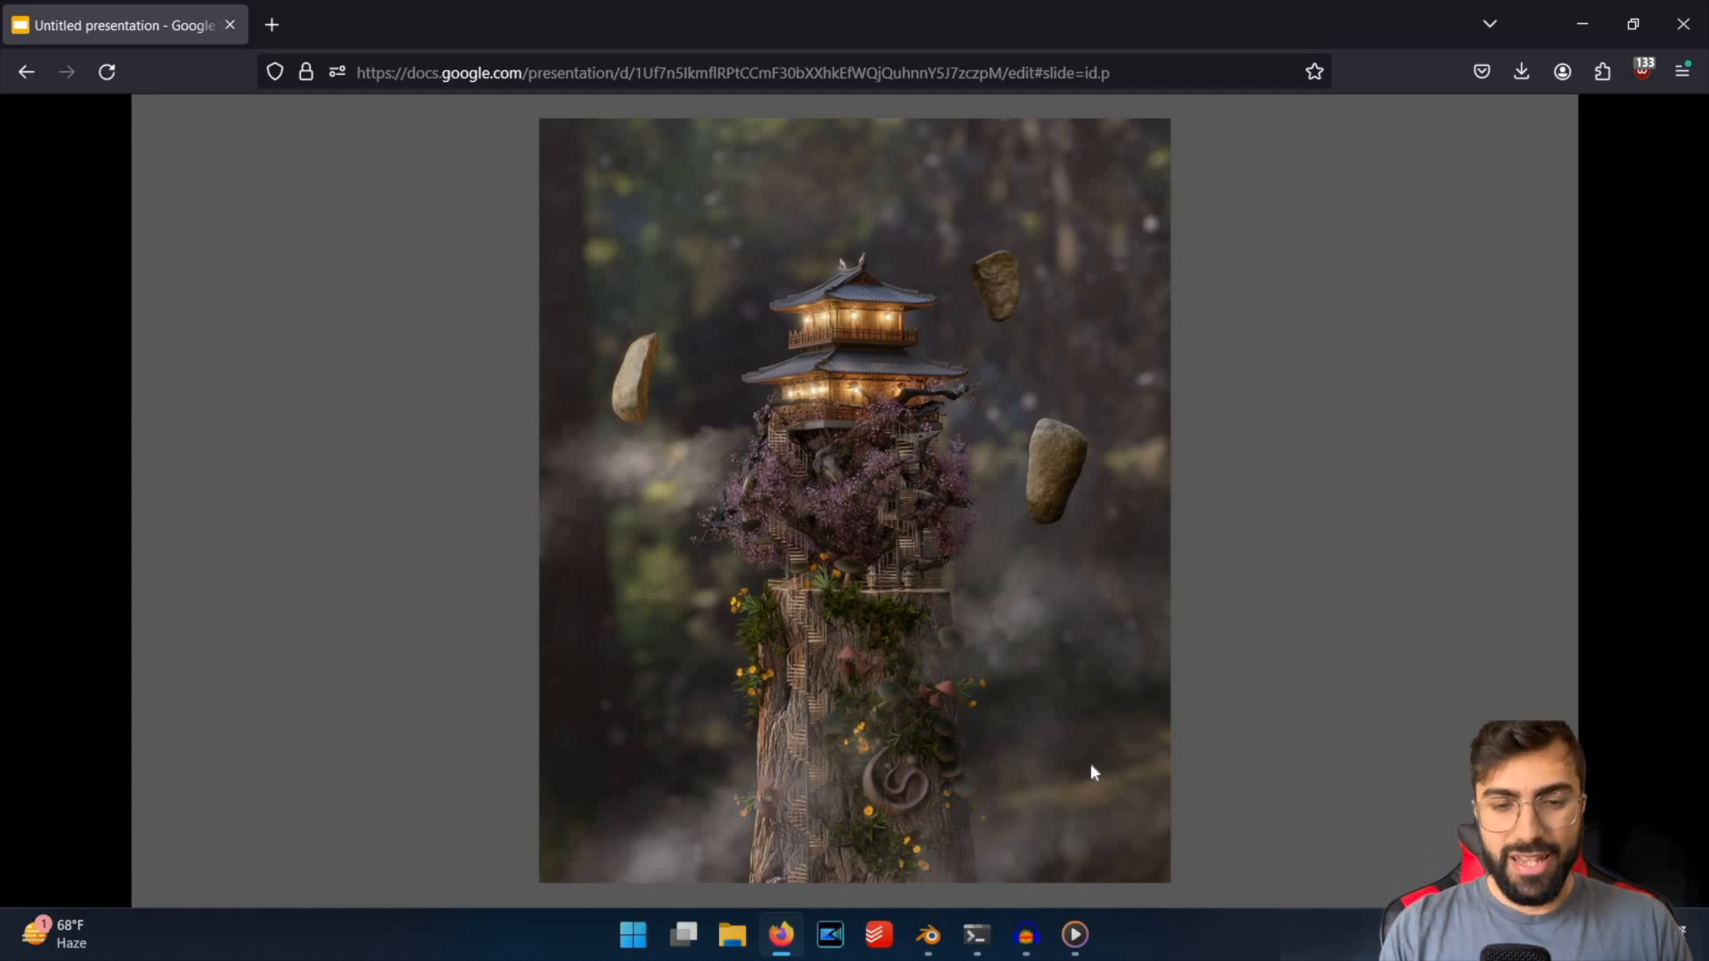
# Page through the presentation slides to compare the temple and ladybug renders with and without macro effects.
pyautogui.press('Right')
pyautogui.press('Right')
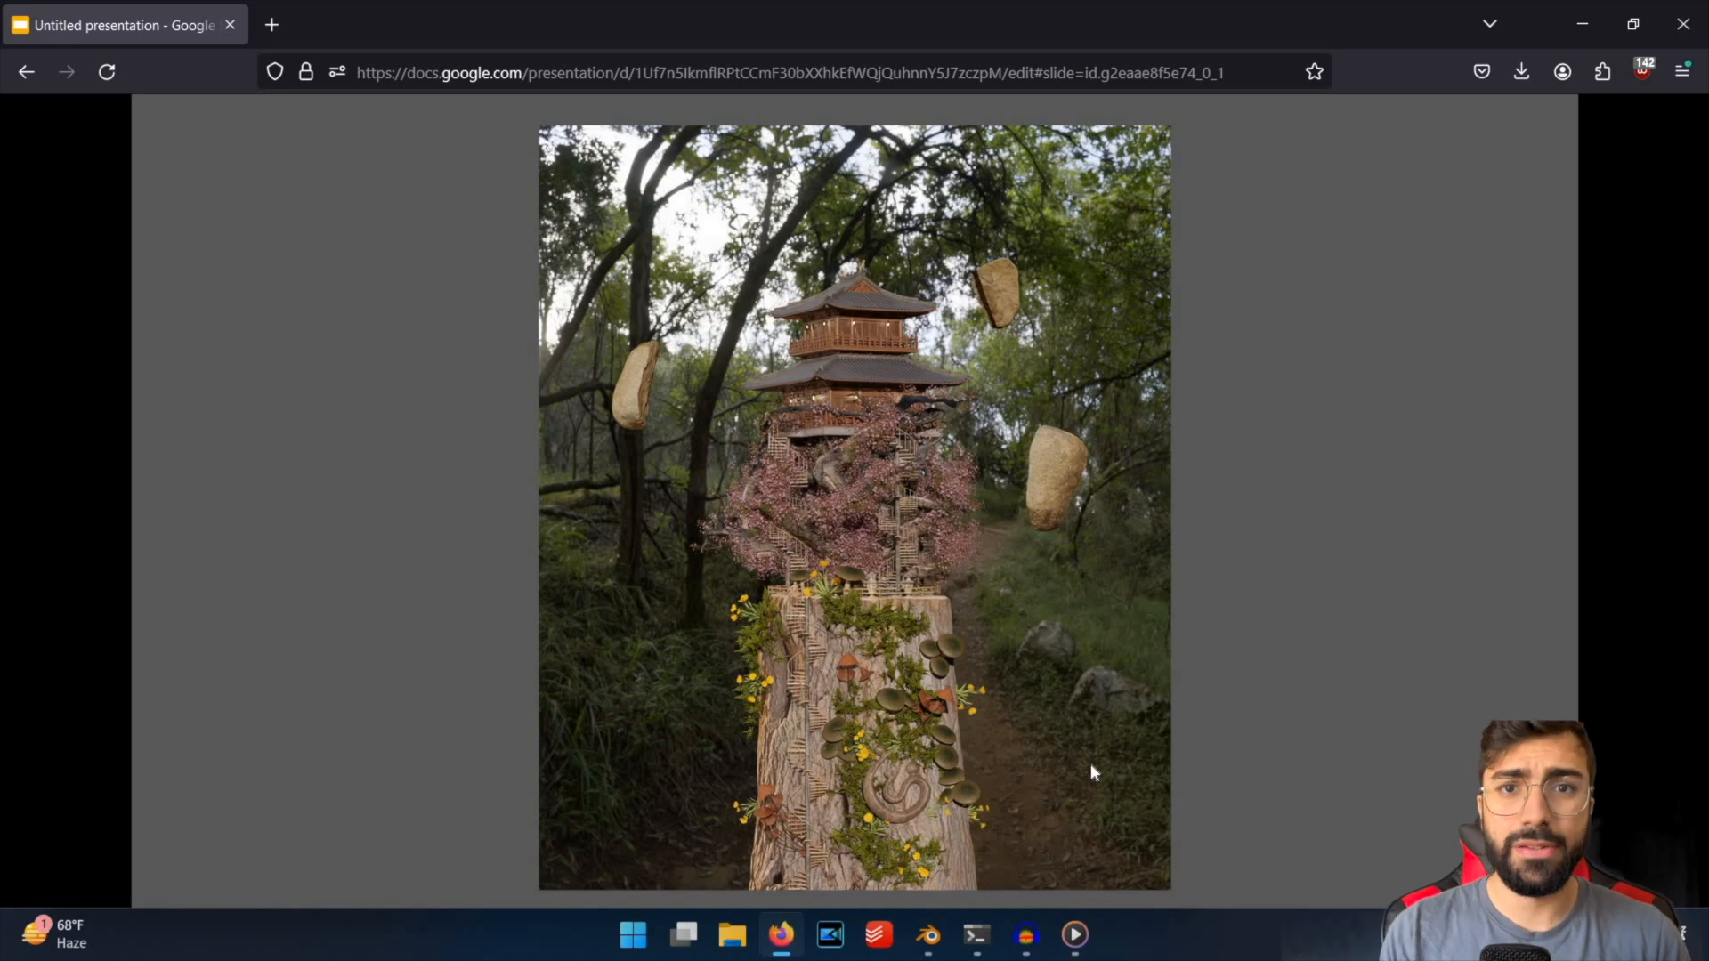
pyautogui.press('Right')
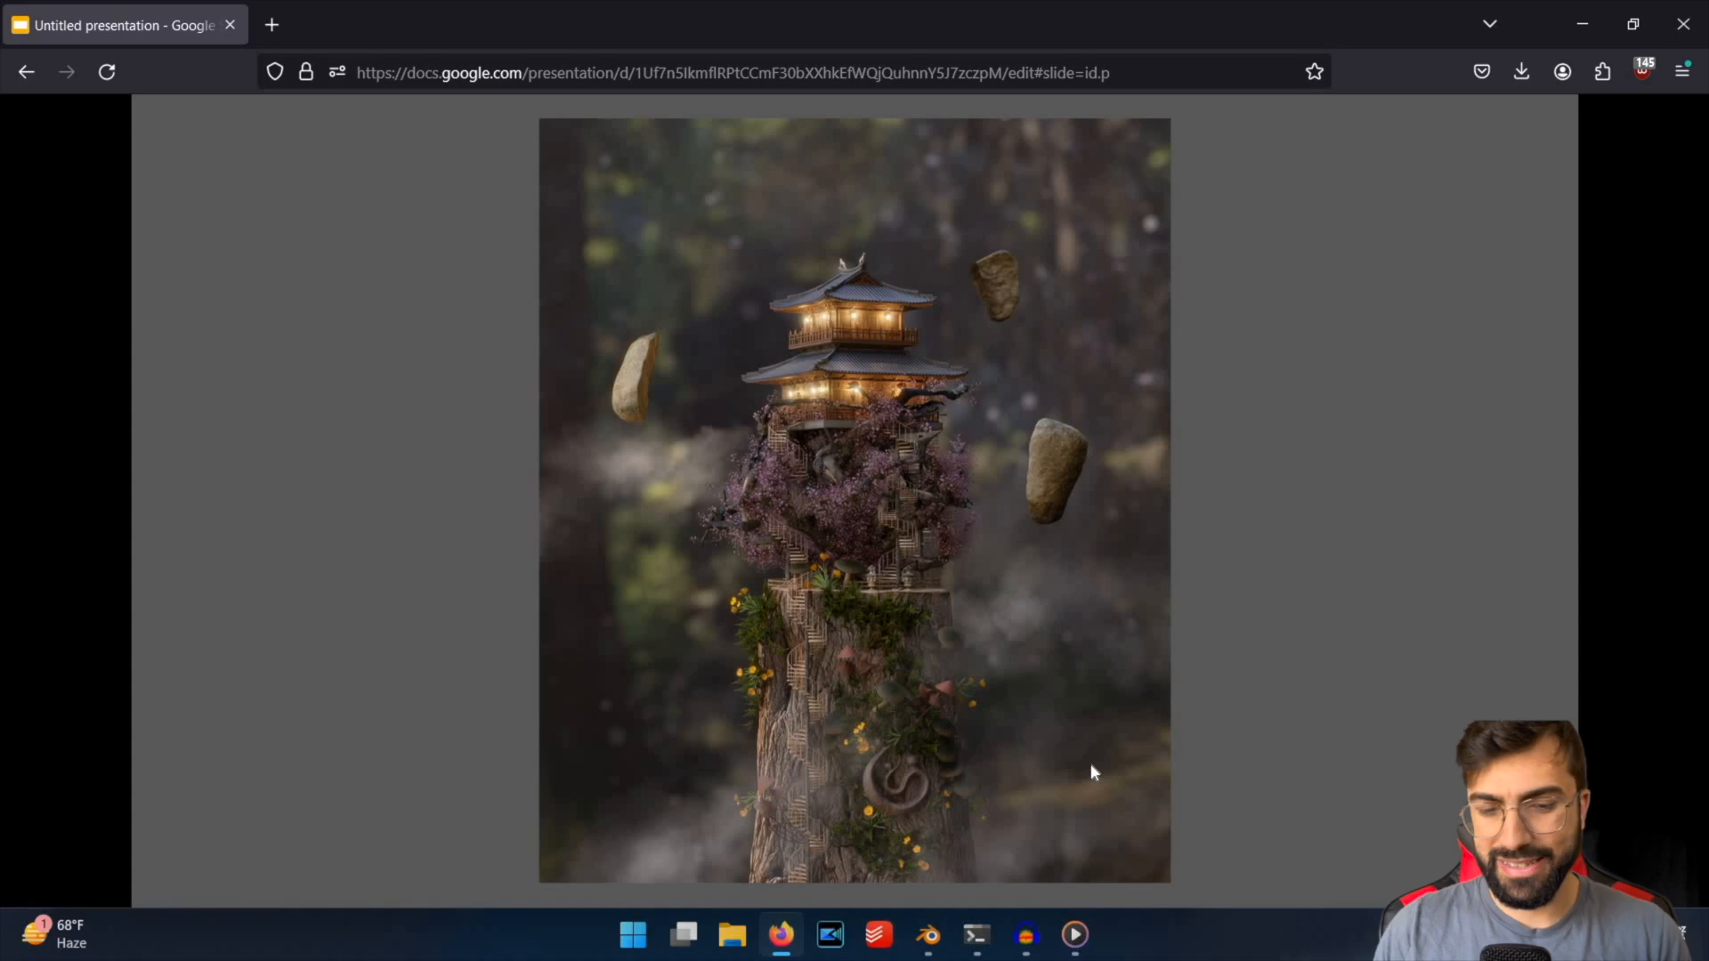
pyautogui.press('Right')
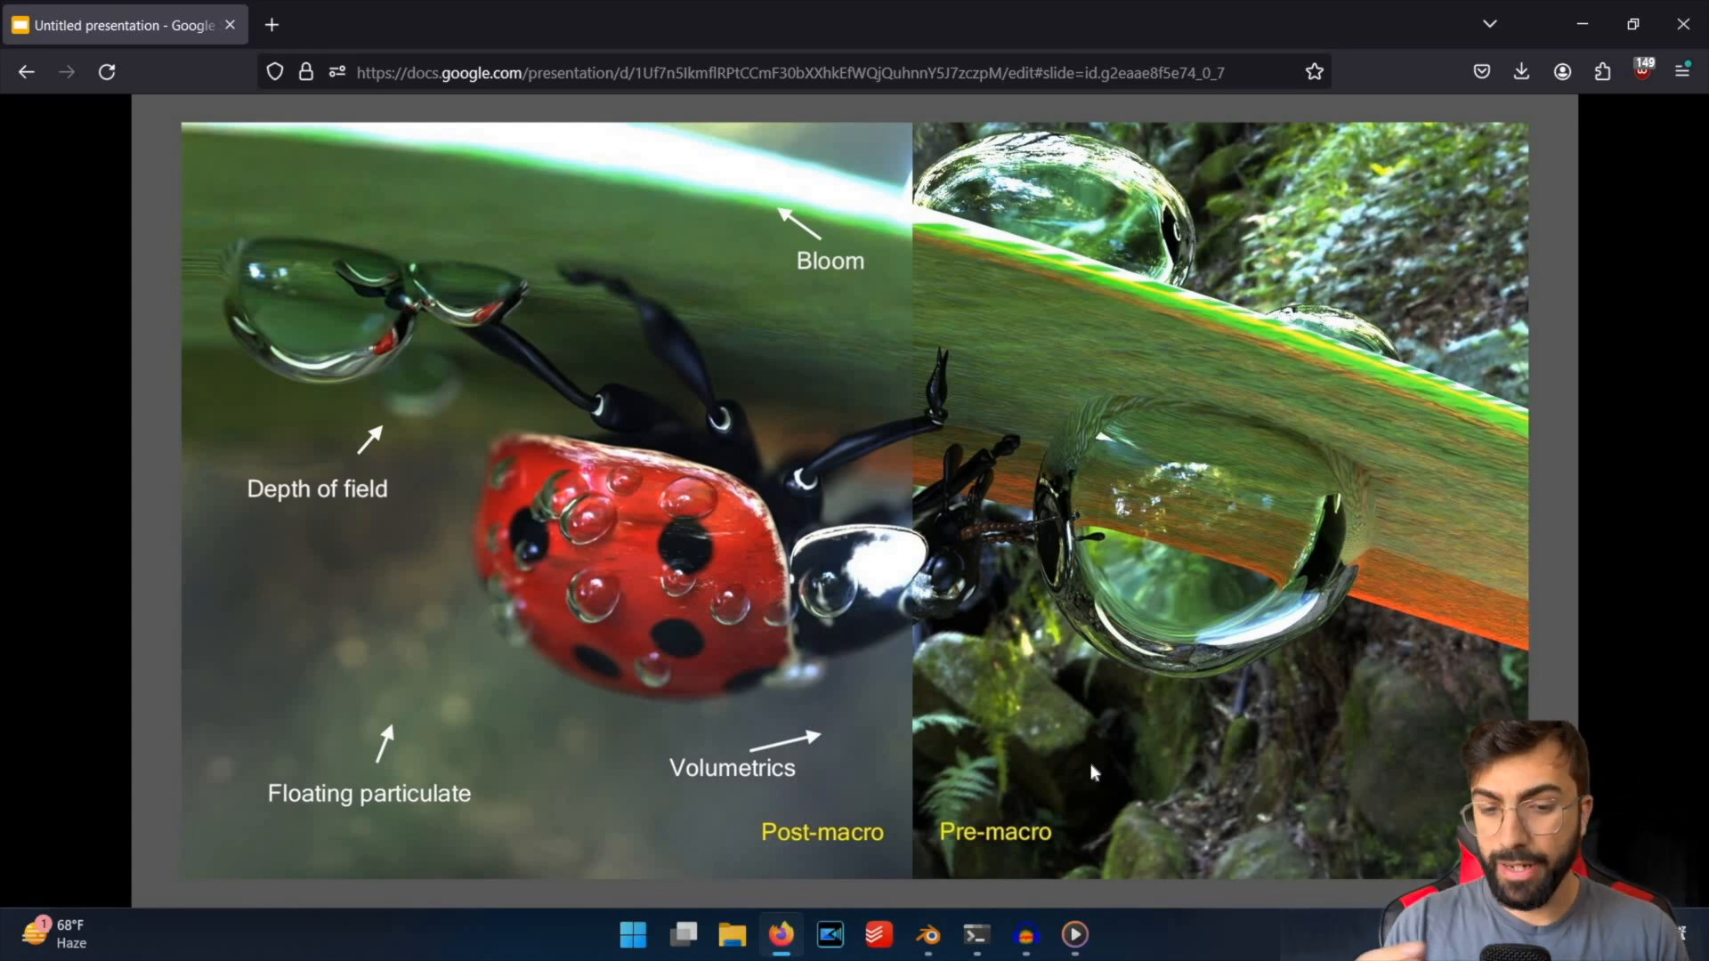
# Switch to Media Player and play the ladybug-progress video.
pyautogui.hotkey('alt', 'Tab')
pyautogui.doubleClick(798, 33)
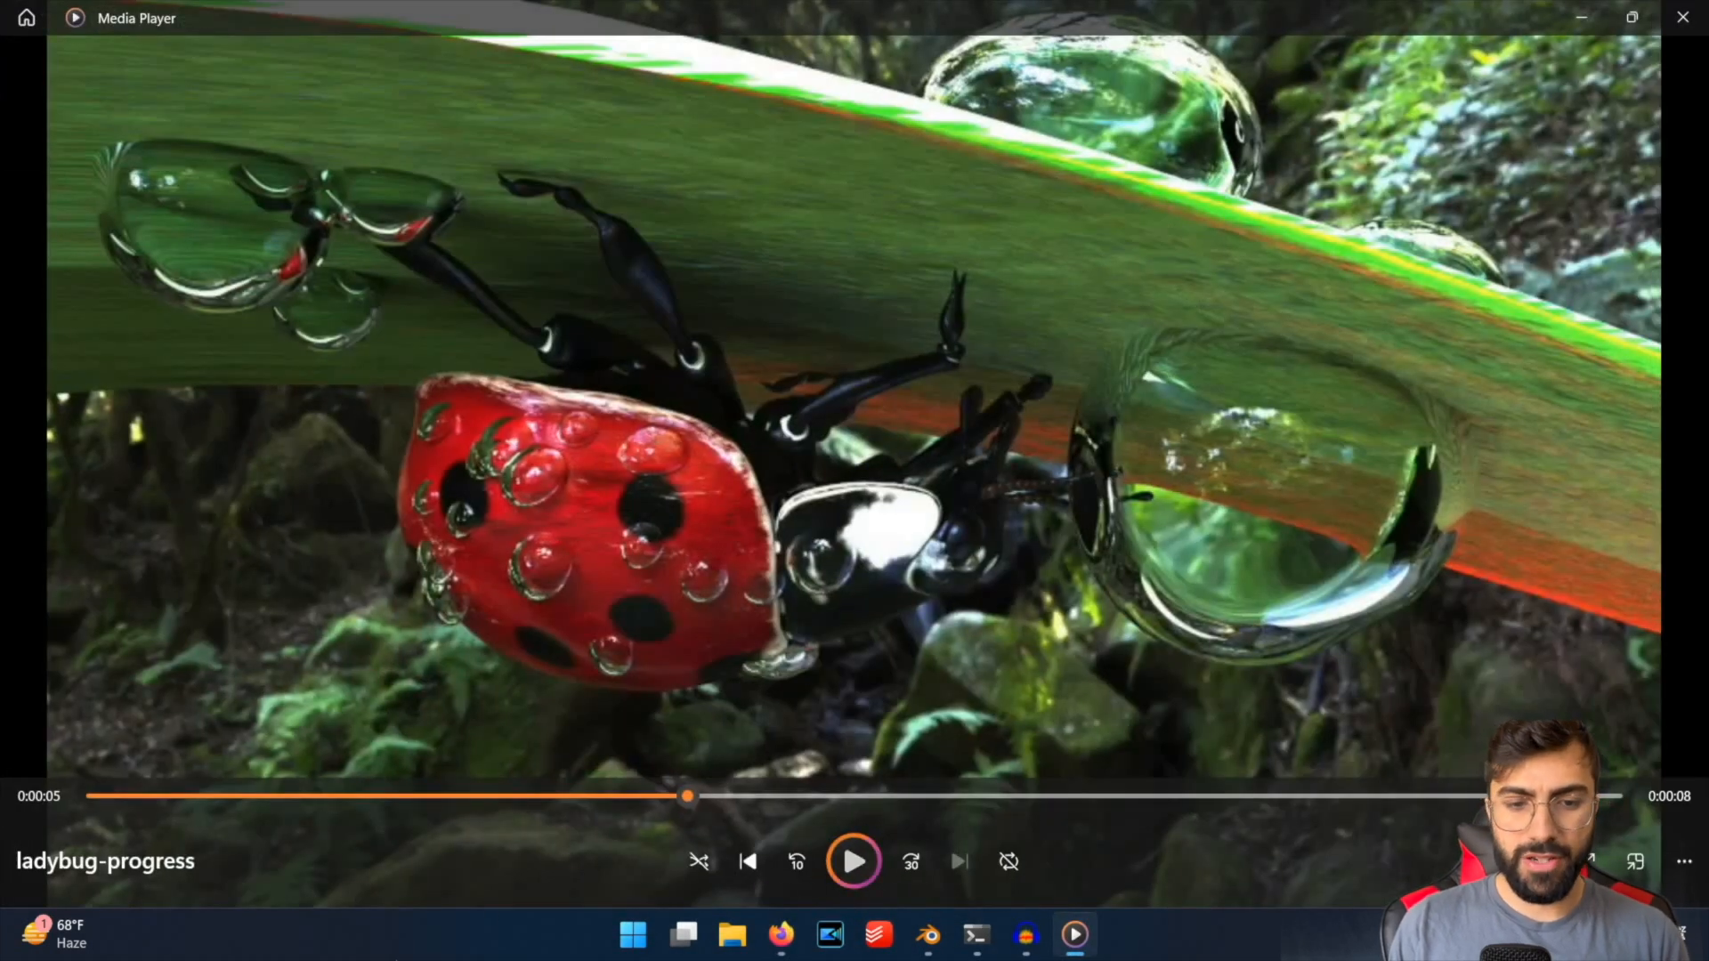
pyautogui.press('space')
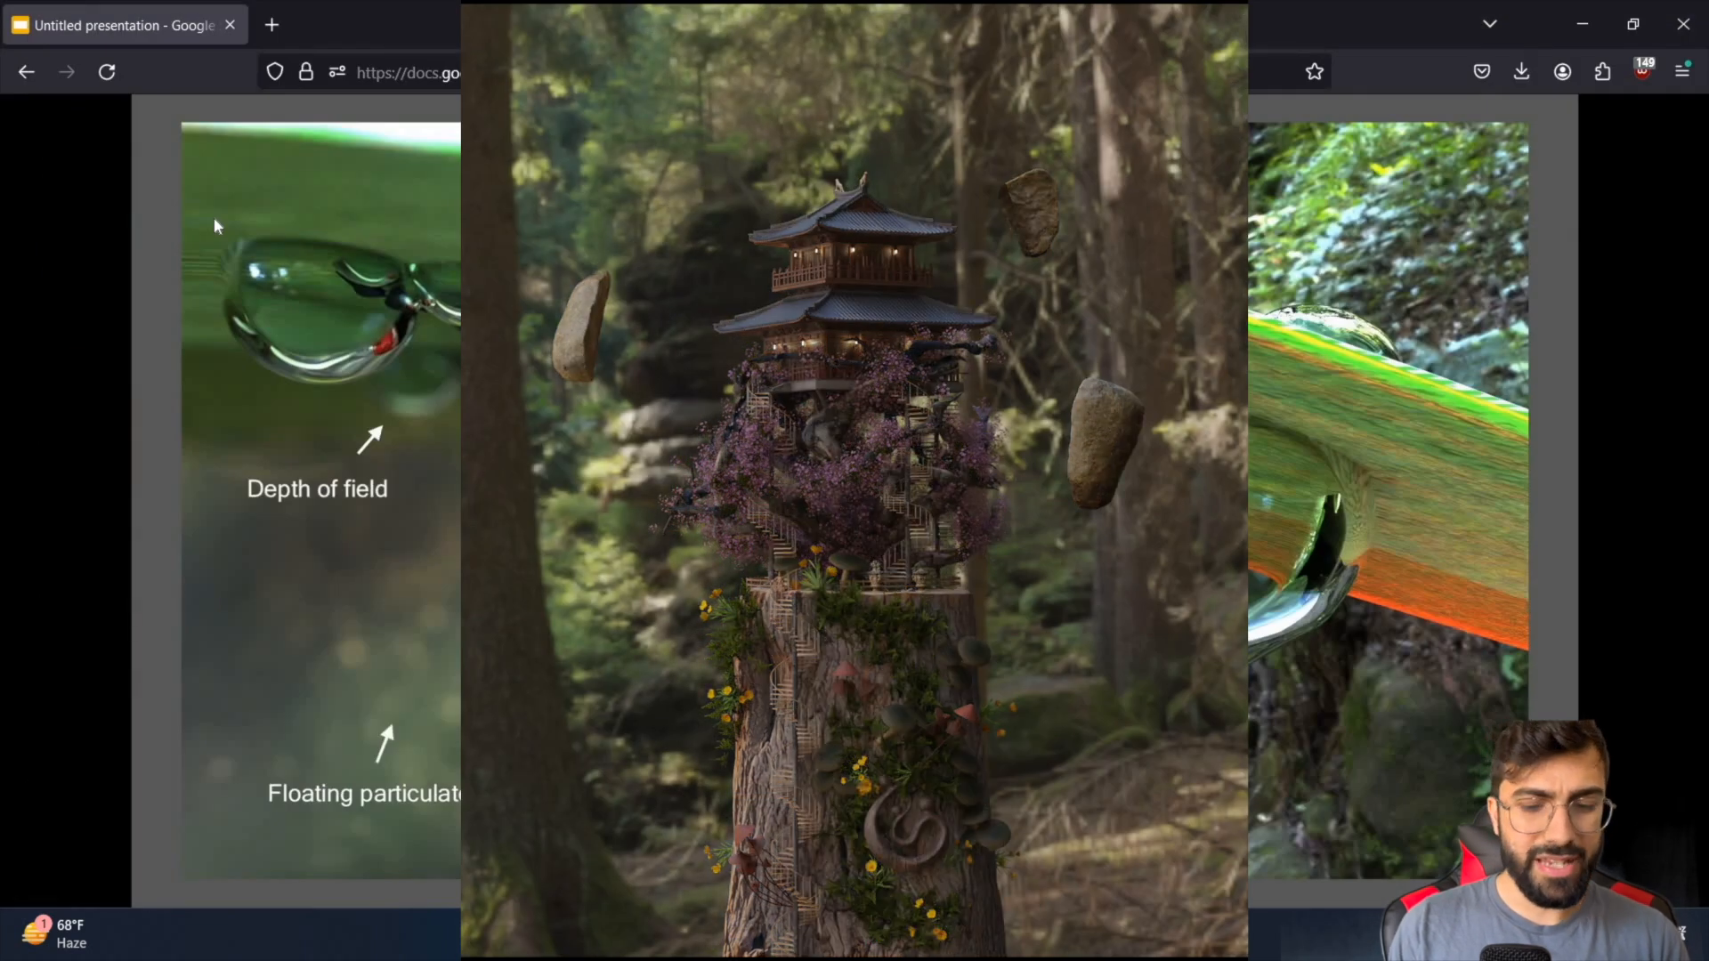
pyautogui.press('Right')
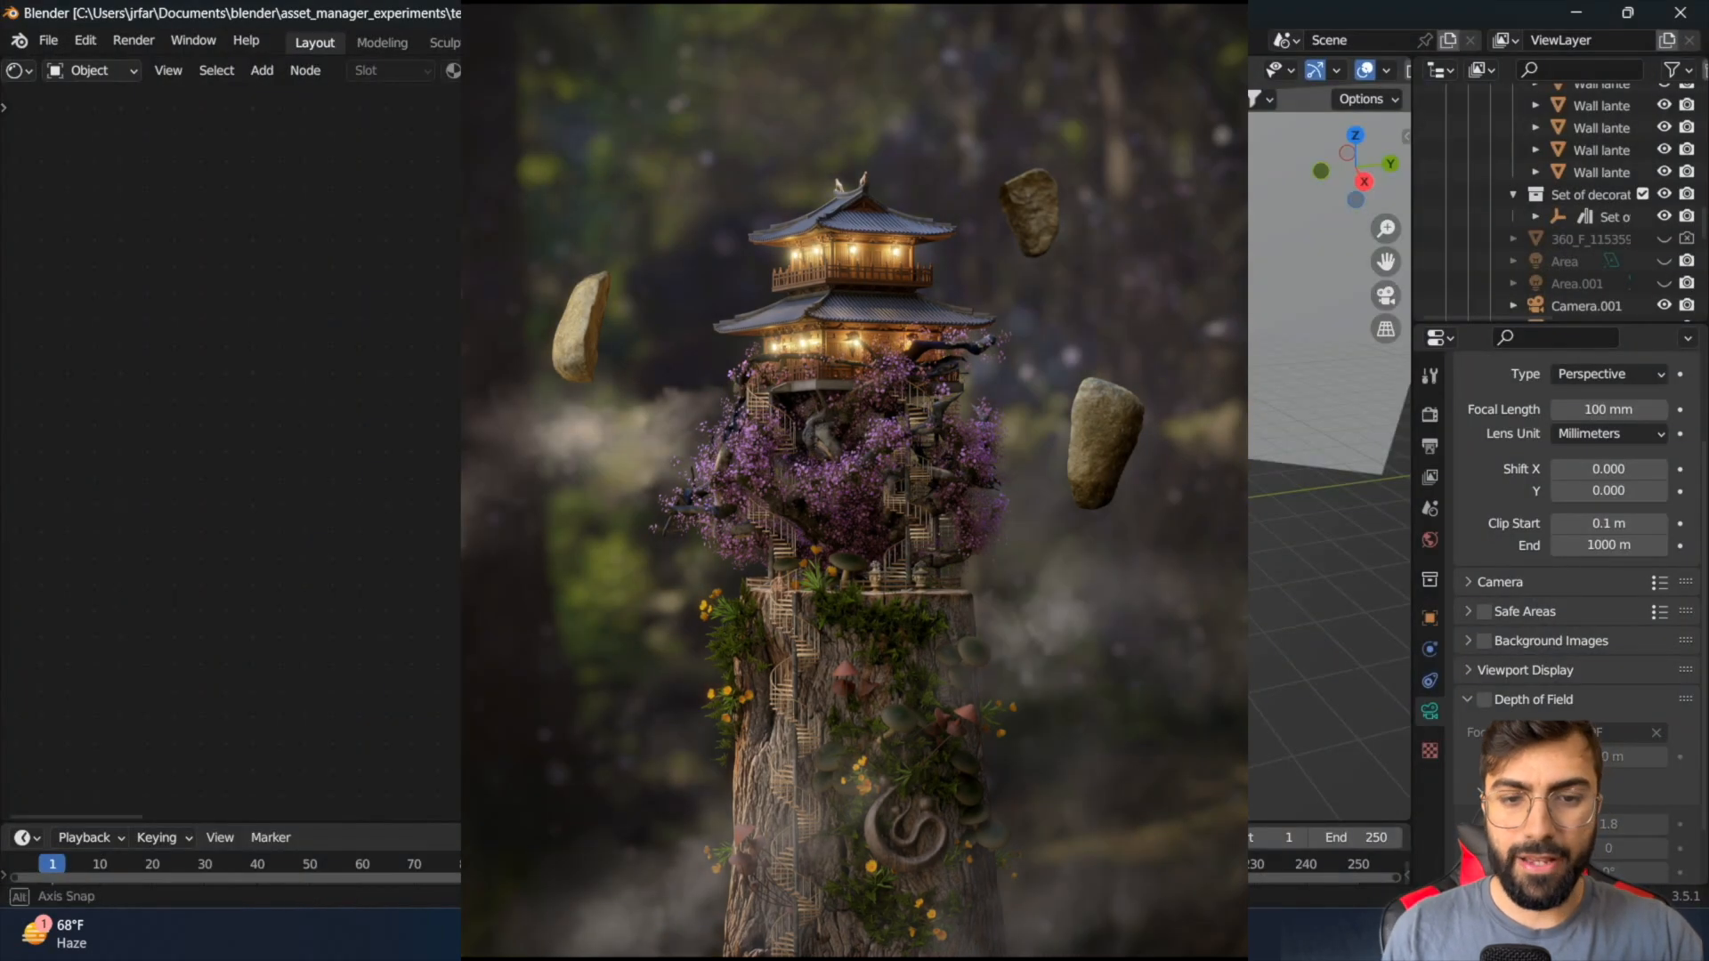
# Look at the temple scene through the scene camera with the viewport in rendered shading.
pyautogui.moveTo(1175, 623); pyautogui.dragTo(1131, 587, button='middle')
pyautogui.moveTo(1263, 574); pyautogui.dragTo(884, 564, button='middle')
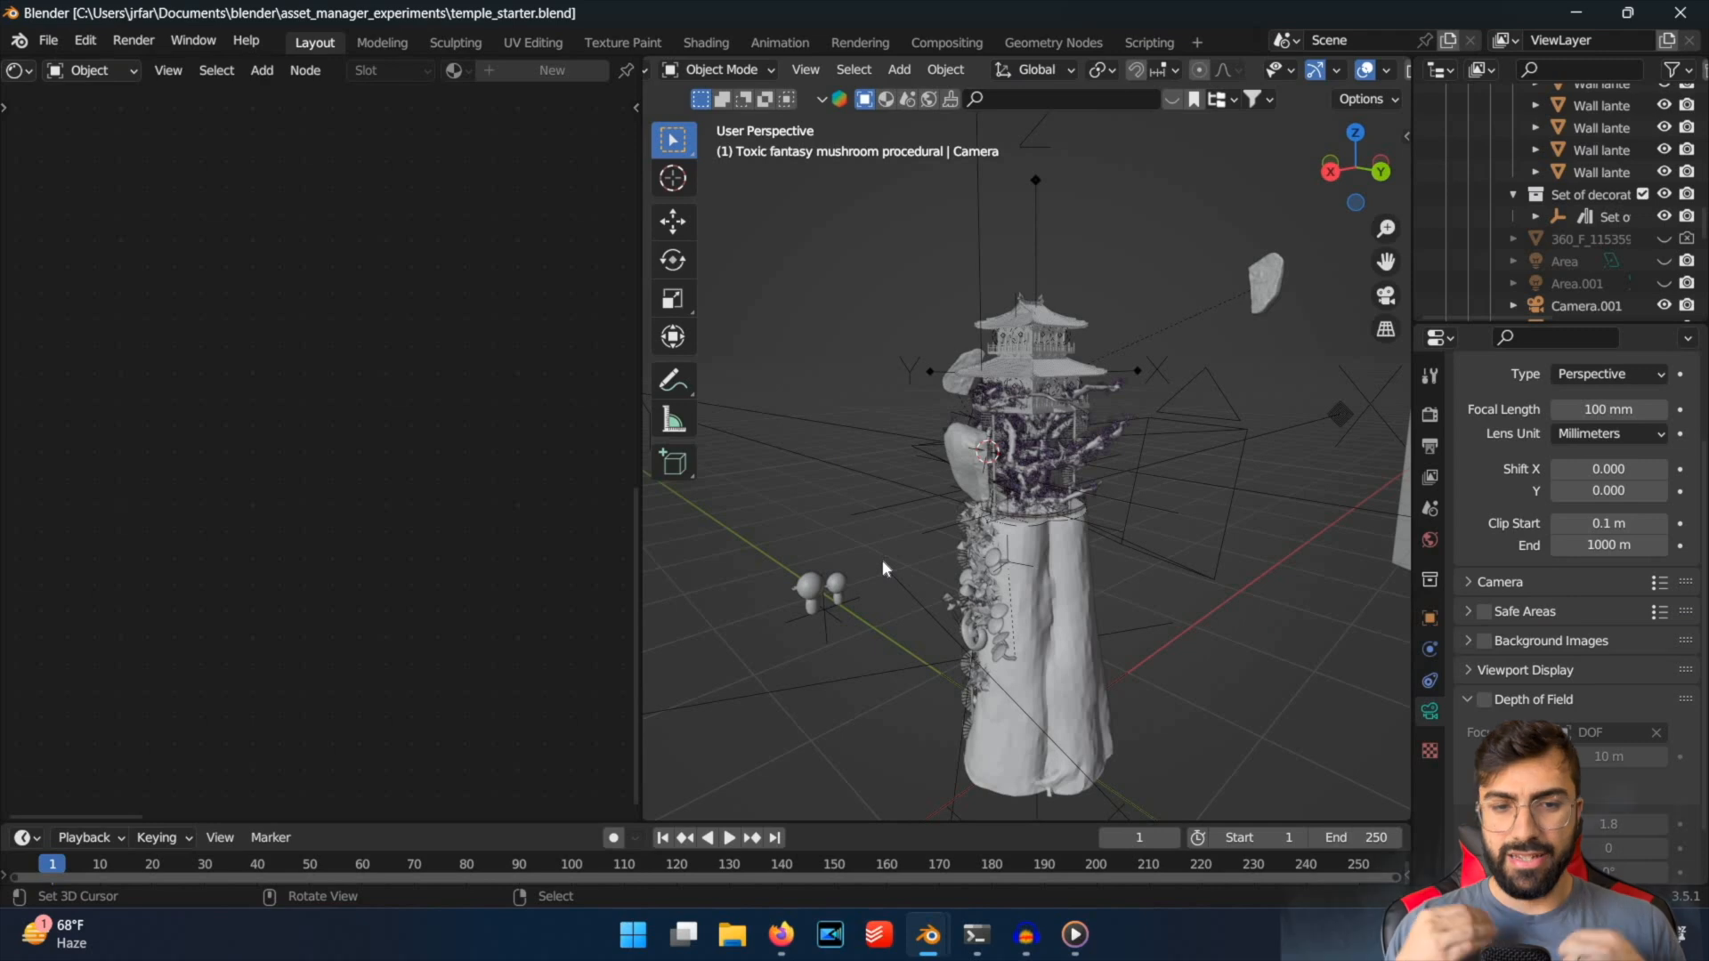
pyautogui.moveTo(1059, 490); pyautogui.dragTo(1110, 504, button='middle')
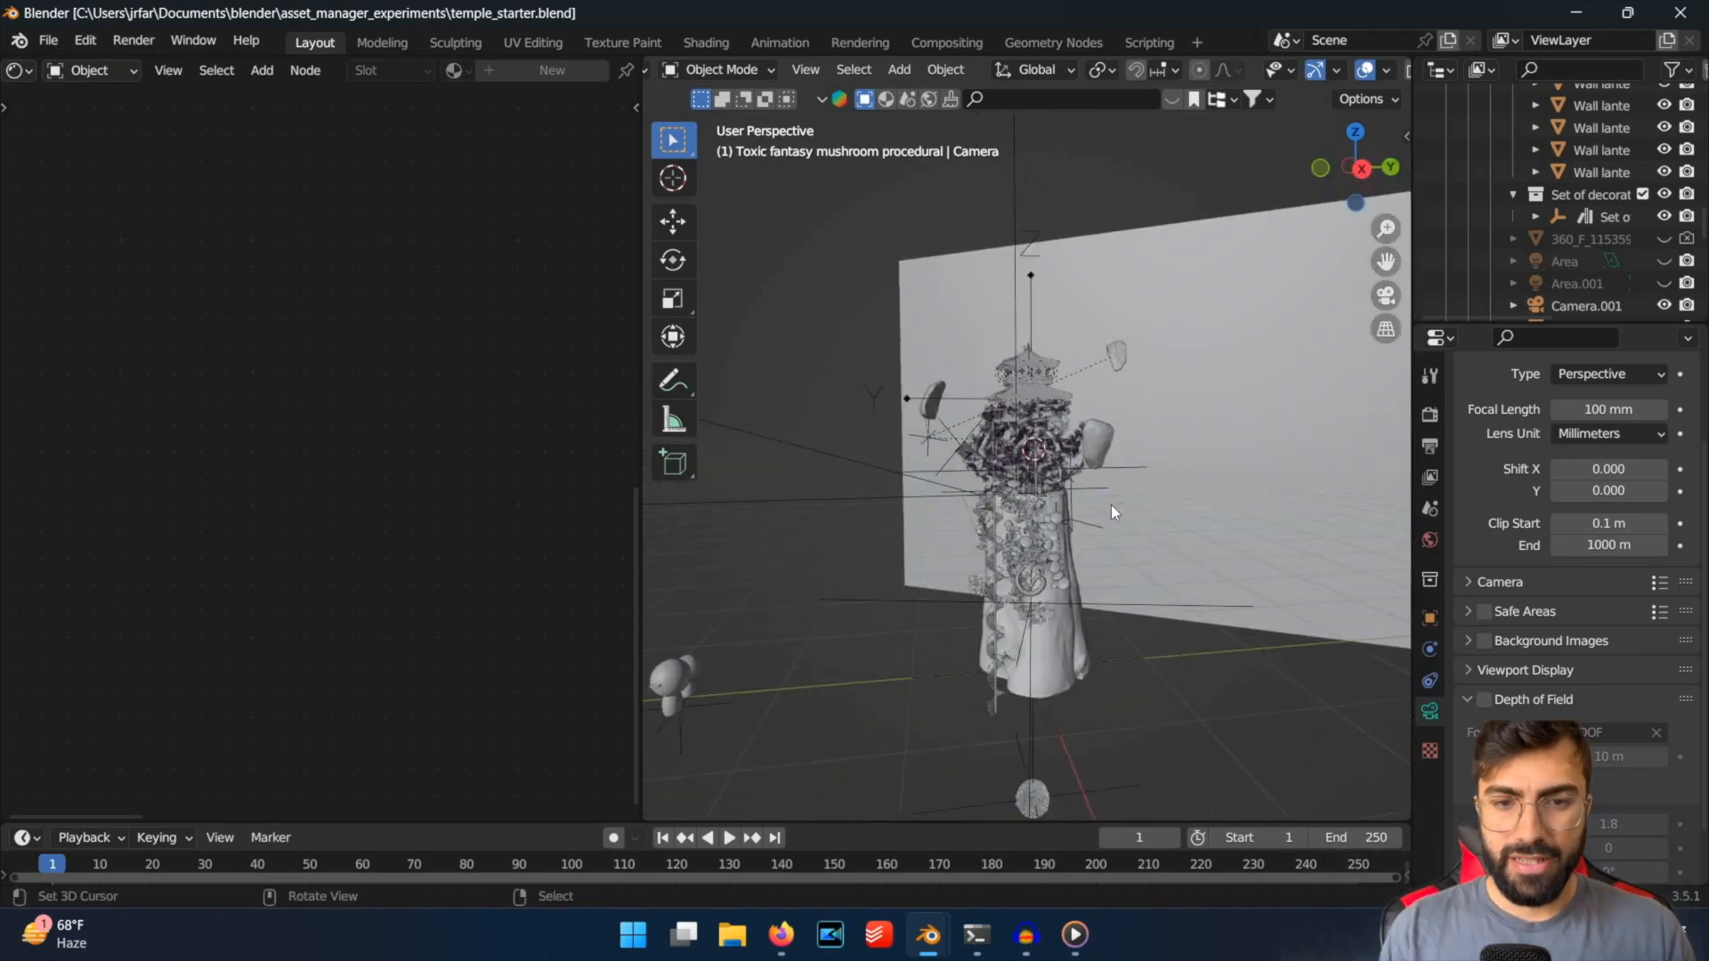
pyautogui.press('KP_0')
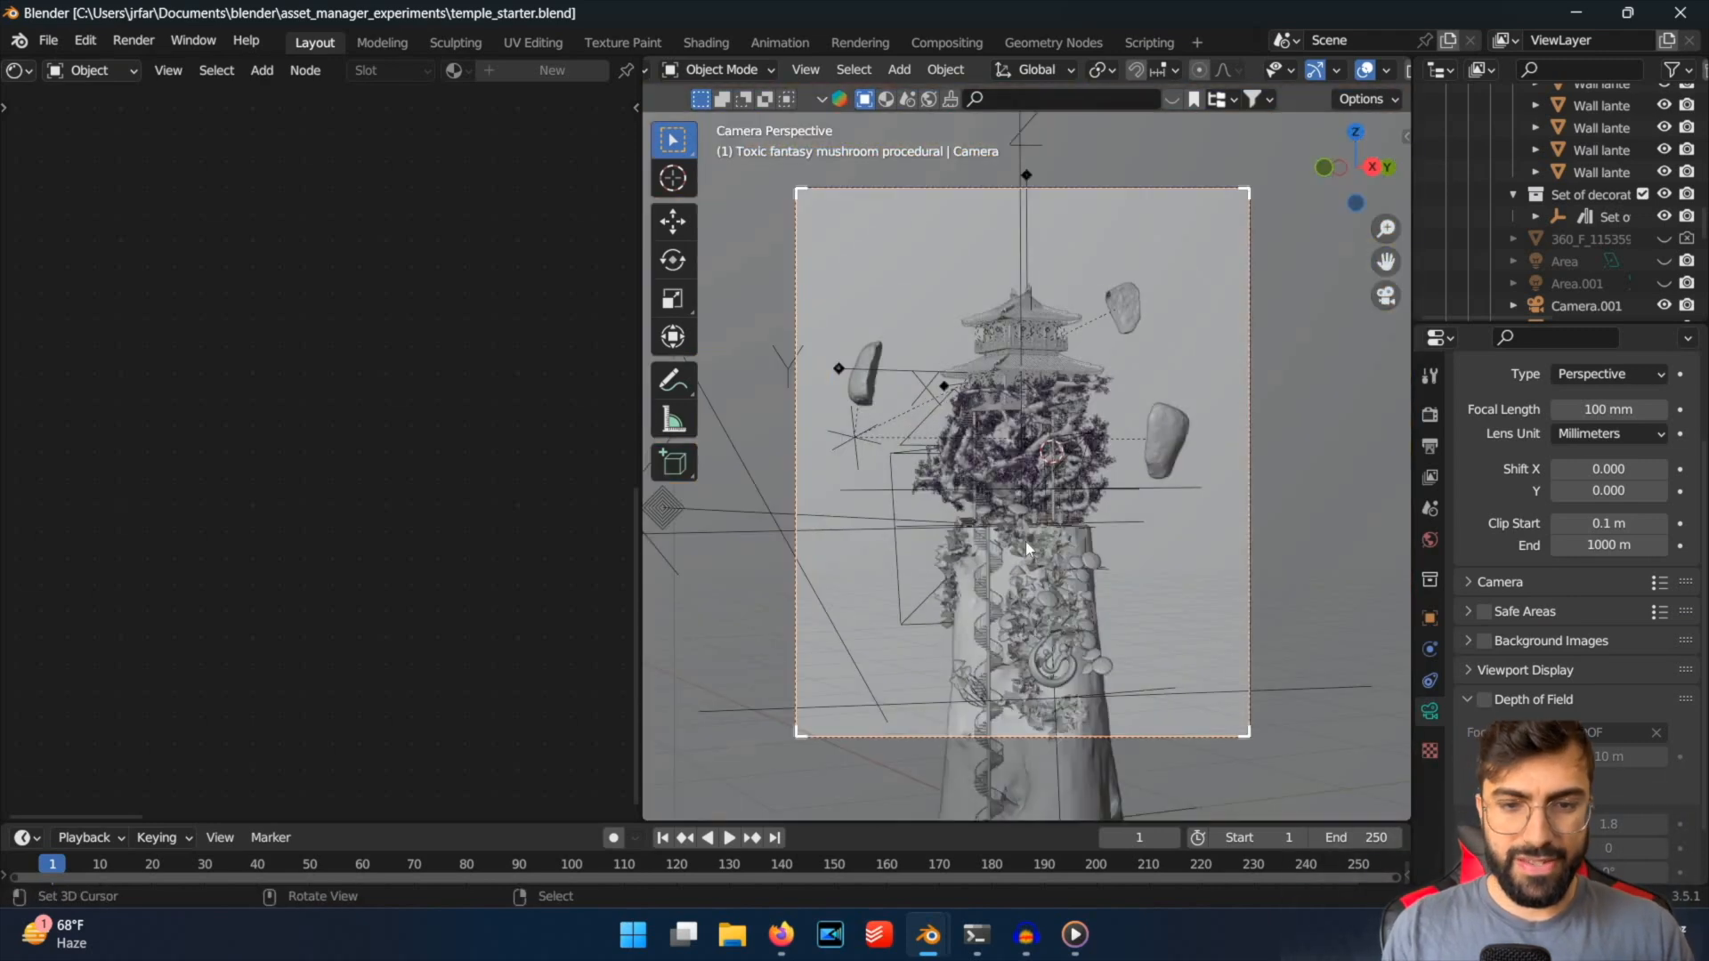
pyautogui.press('z')
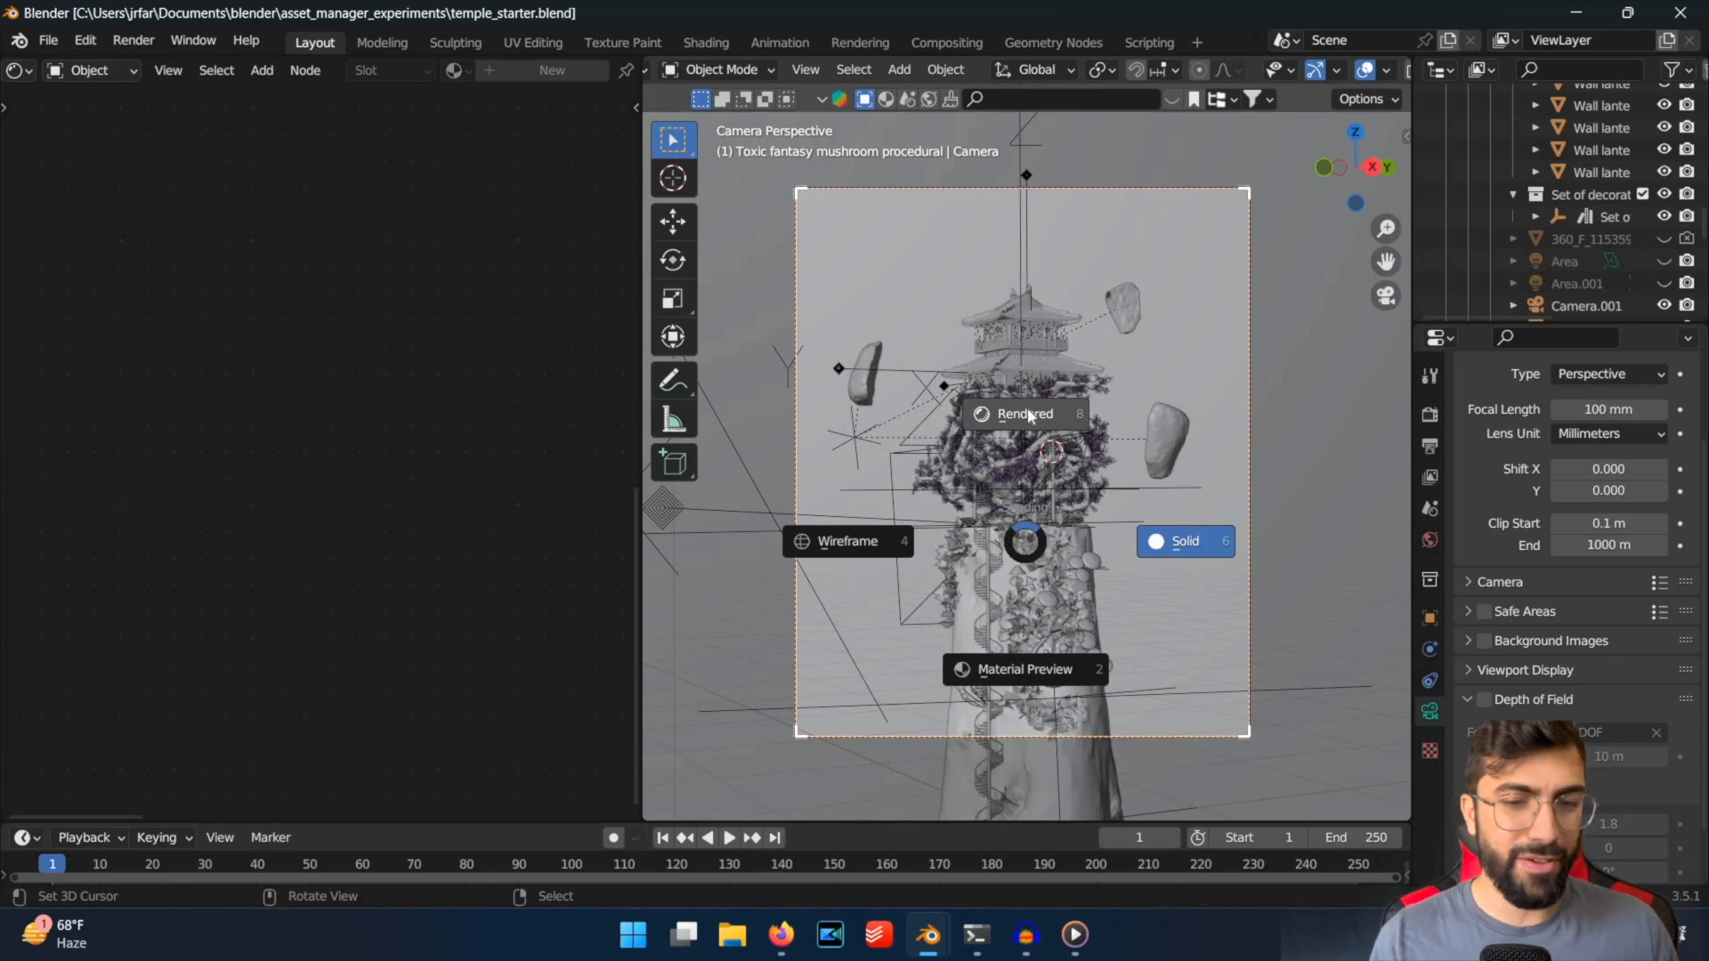
pyautogui.click(1028, 414)
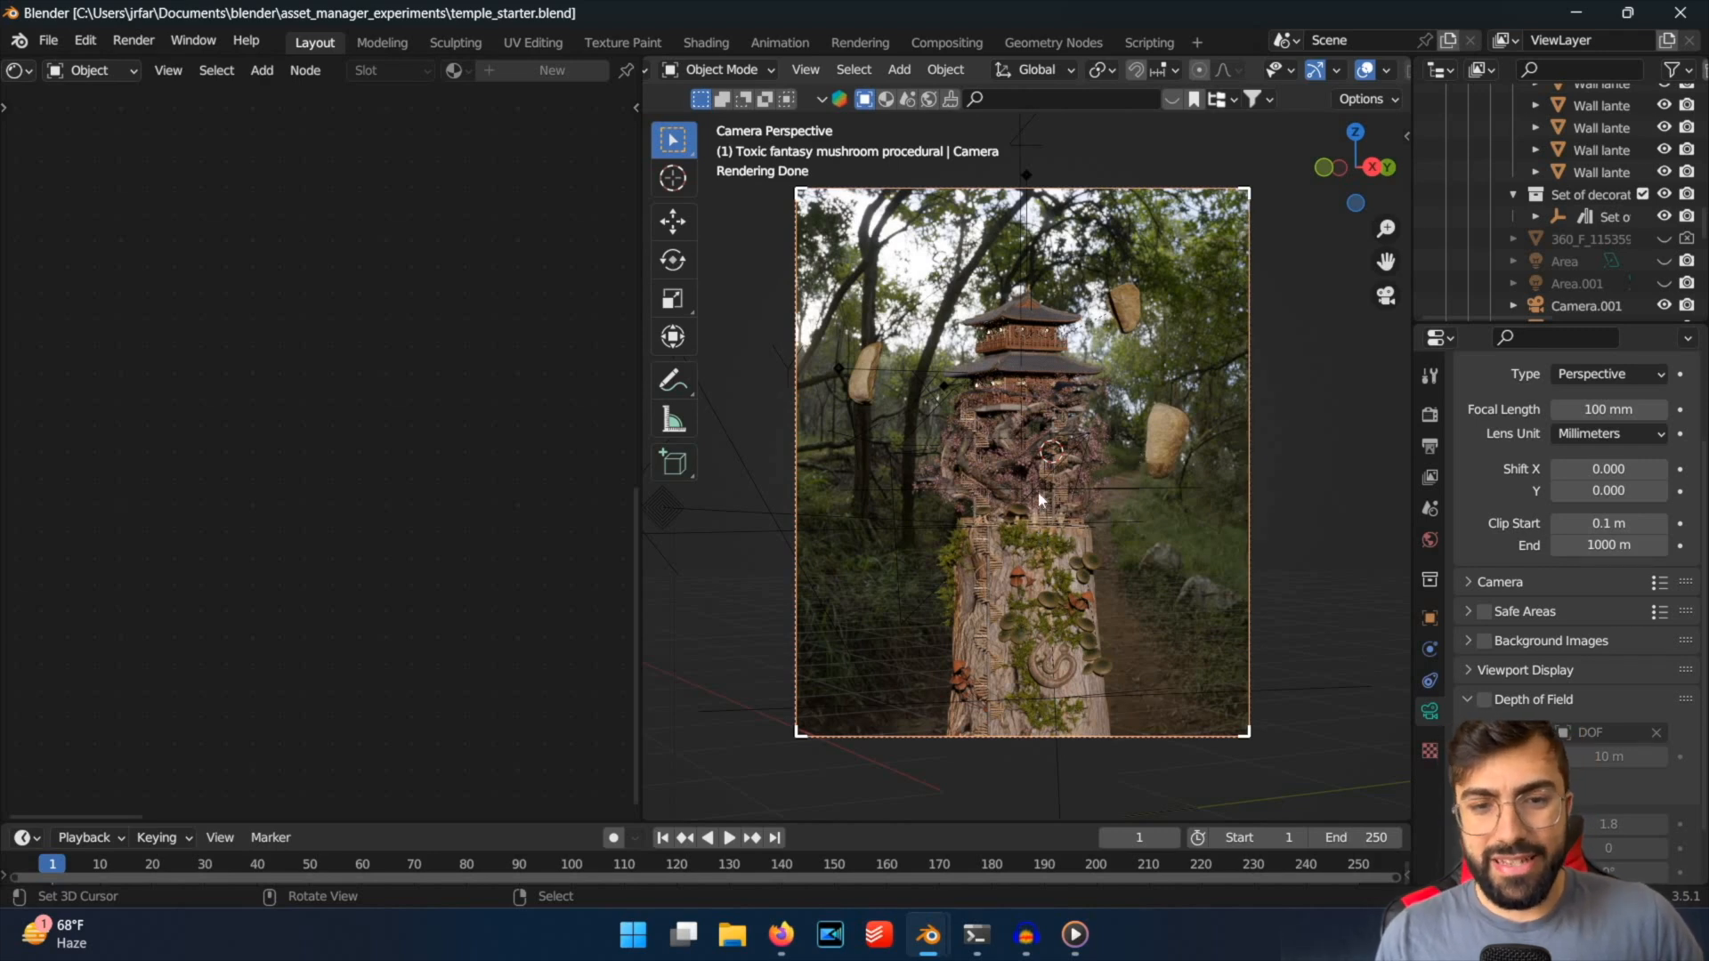
# Select the sun light in the temple scene and return to the camera view.
pyautogui.moveTo(1037, 489); pyautogui.dragTo(1131, 504, button='middle')
pyautogui.press('KP_0')
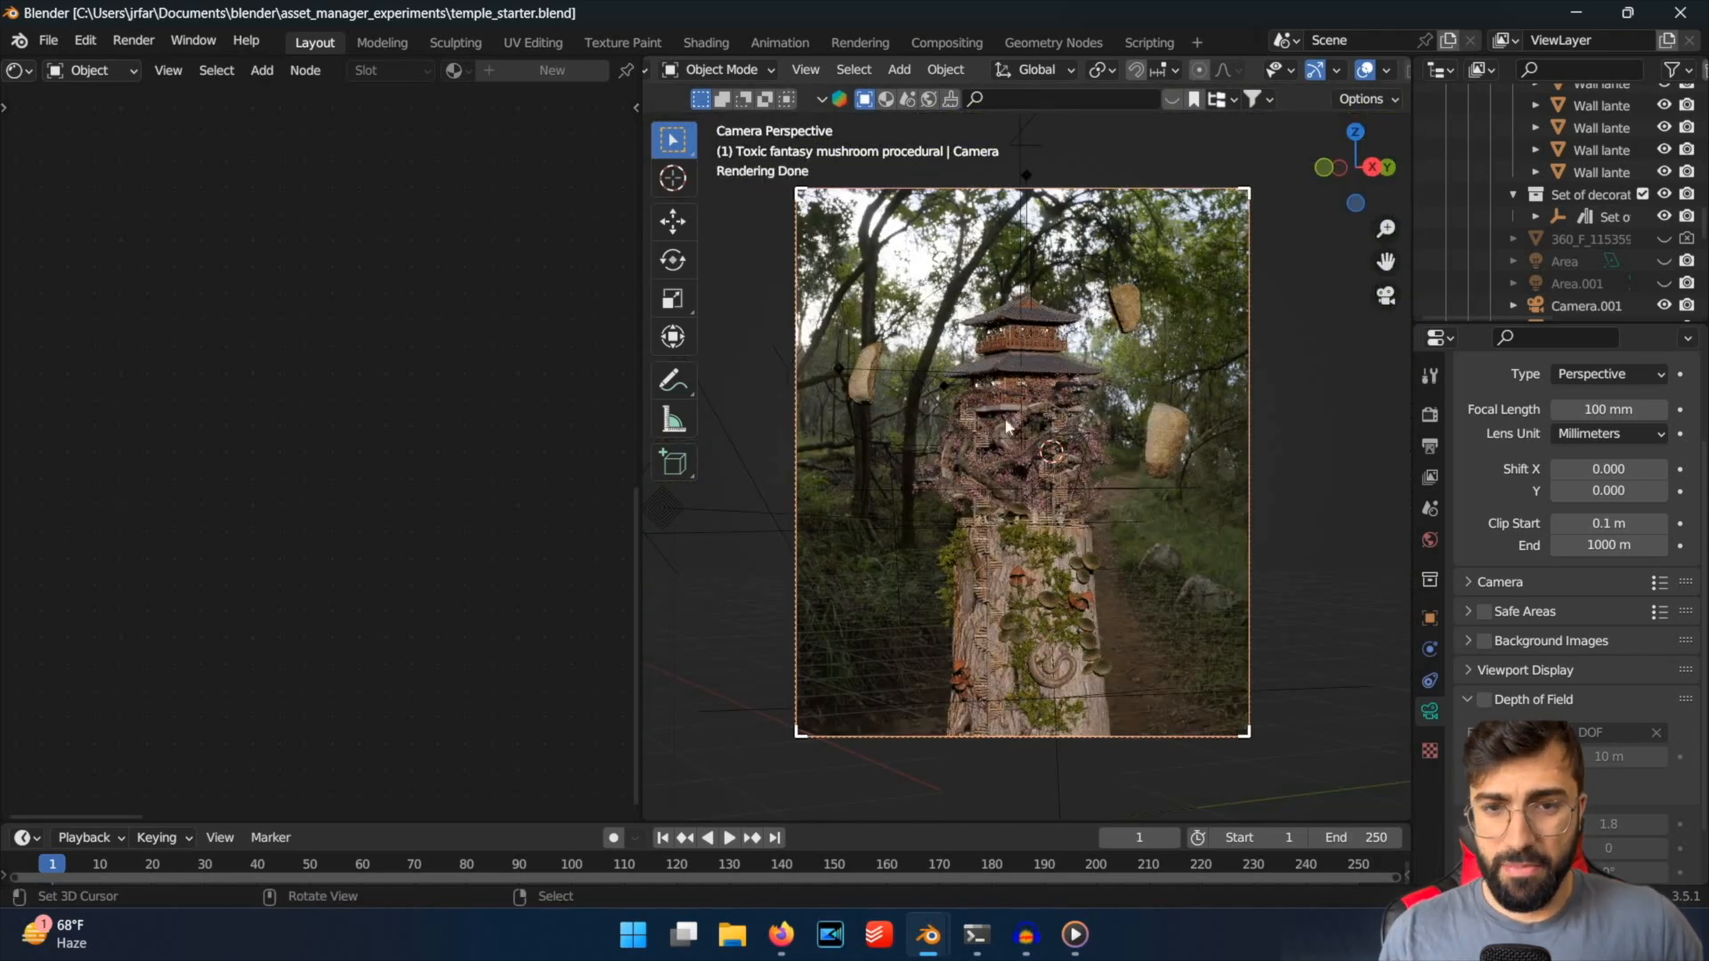
pyautogui.moveTo(1013, 446); pyautogui.dragTo(948, 541, button='middle')
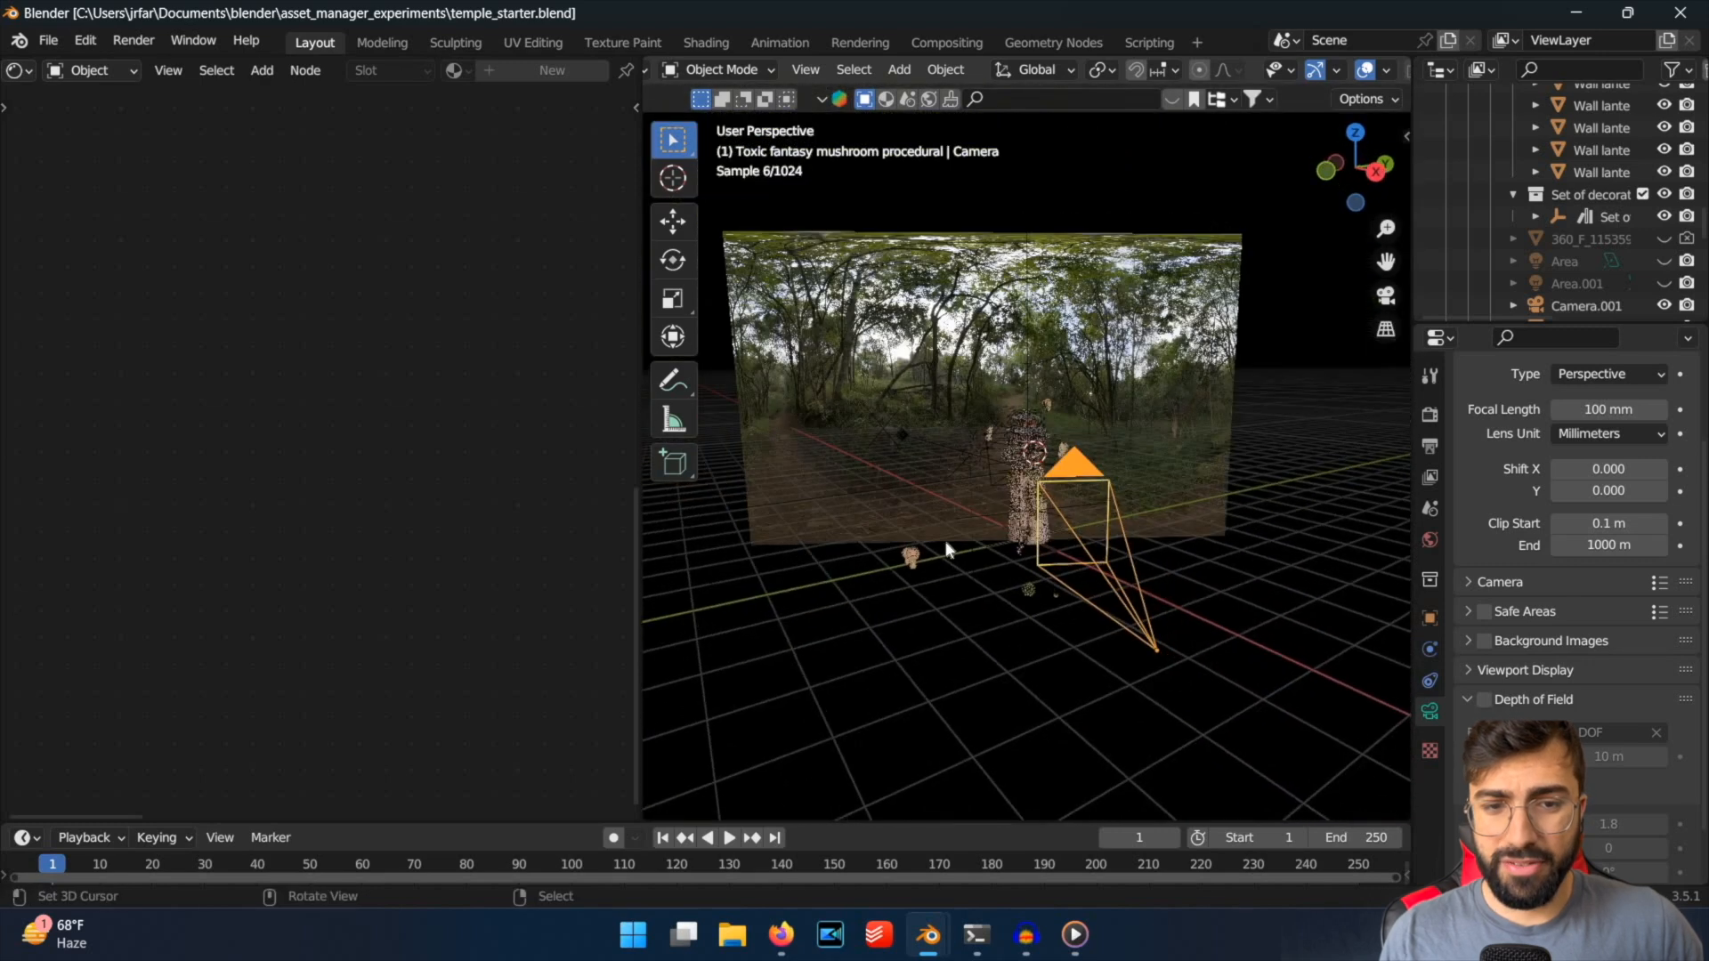
pyautogui.rightClick(783, 516)
pyautogui.moveTo(1334, 434); pyautogui.dragTo(1528, 272, button='middle')
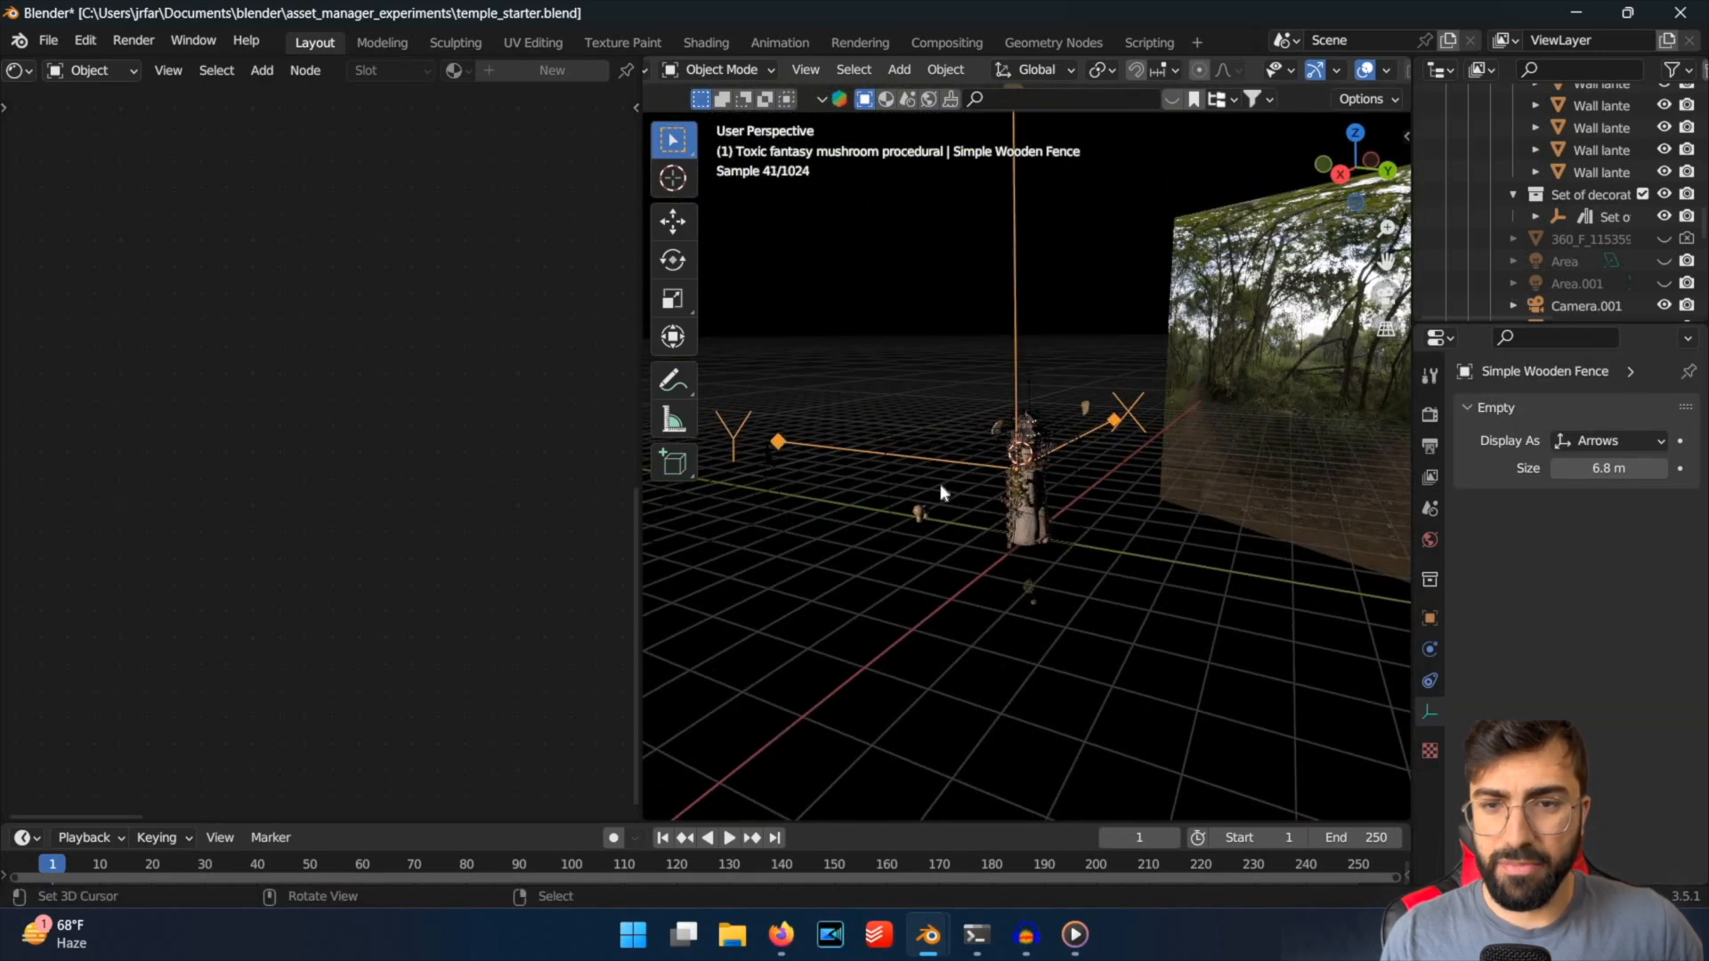
pyautogui.moveTo(919, 507)
pyautogui.mouseDown(button='middle')
pyautogui.moveTo(1098, 557)
pyautogui.moveTo(1270, 519)
pyautogui.moveTo(1033, 550)
pyautogui.moveTo(1240, 564)
pyautogui.moveTo(1232, 526)
pyautogui.moveTo(1128, 617)
pyautogui.moveTo(1109, 500)
pyautogui.moveTo(1140, 537)
pyautogui.moveTo(908, 504)
pyautogui.mouseUp(button='middle')
pyautogui.rightClick(910, 499)
pyautogui.moveTo(917, 600); pyautogui.dragTo(931, 581, button='middle')
pyautogui.press('KP_0')
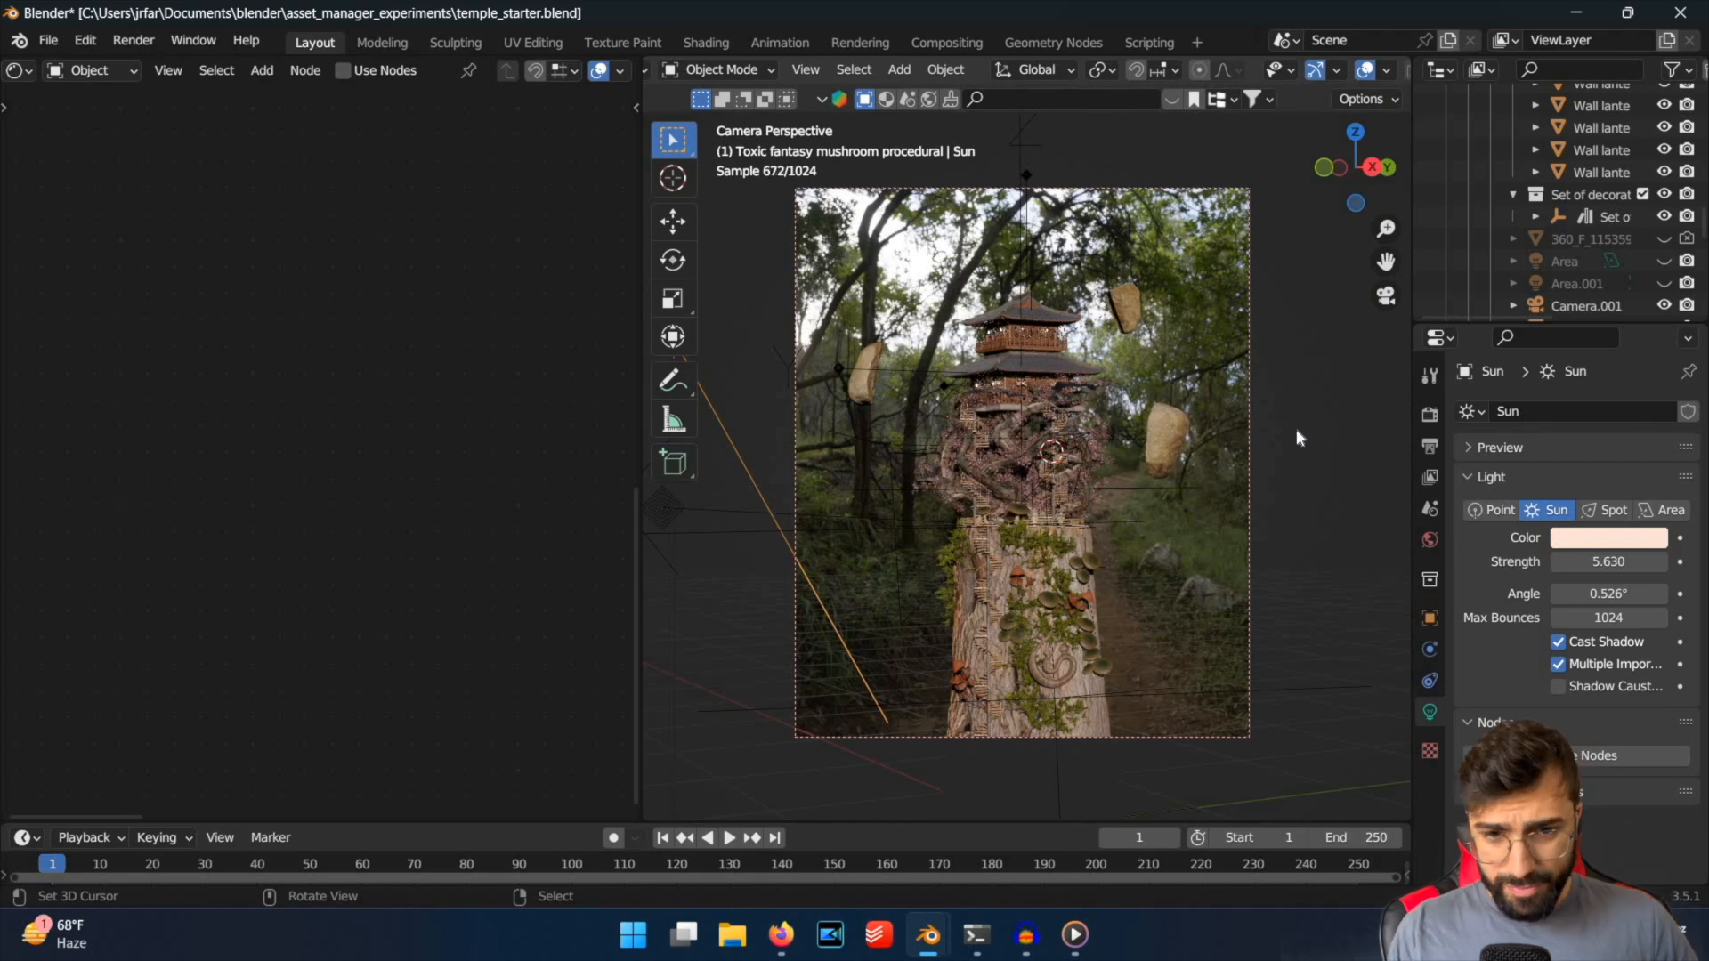
# Set the viewport to solid shading, and switch to Firefox to review the finished temple render in the slides.
pyautogui.press('z')
pyautogui.click(789, 943)
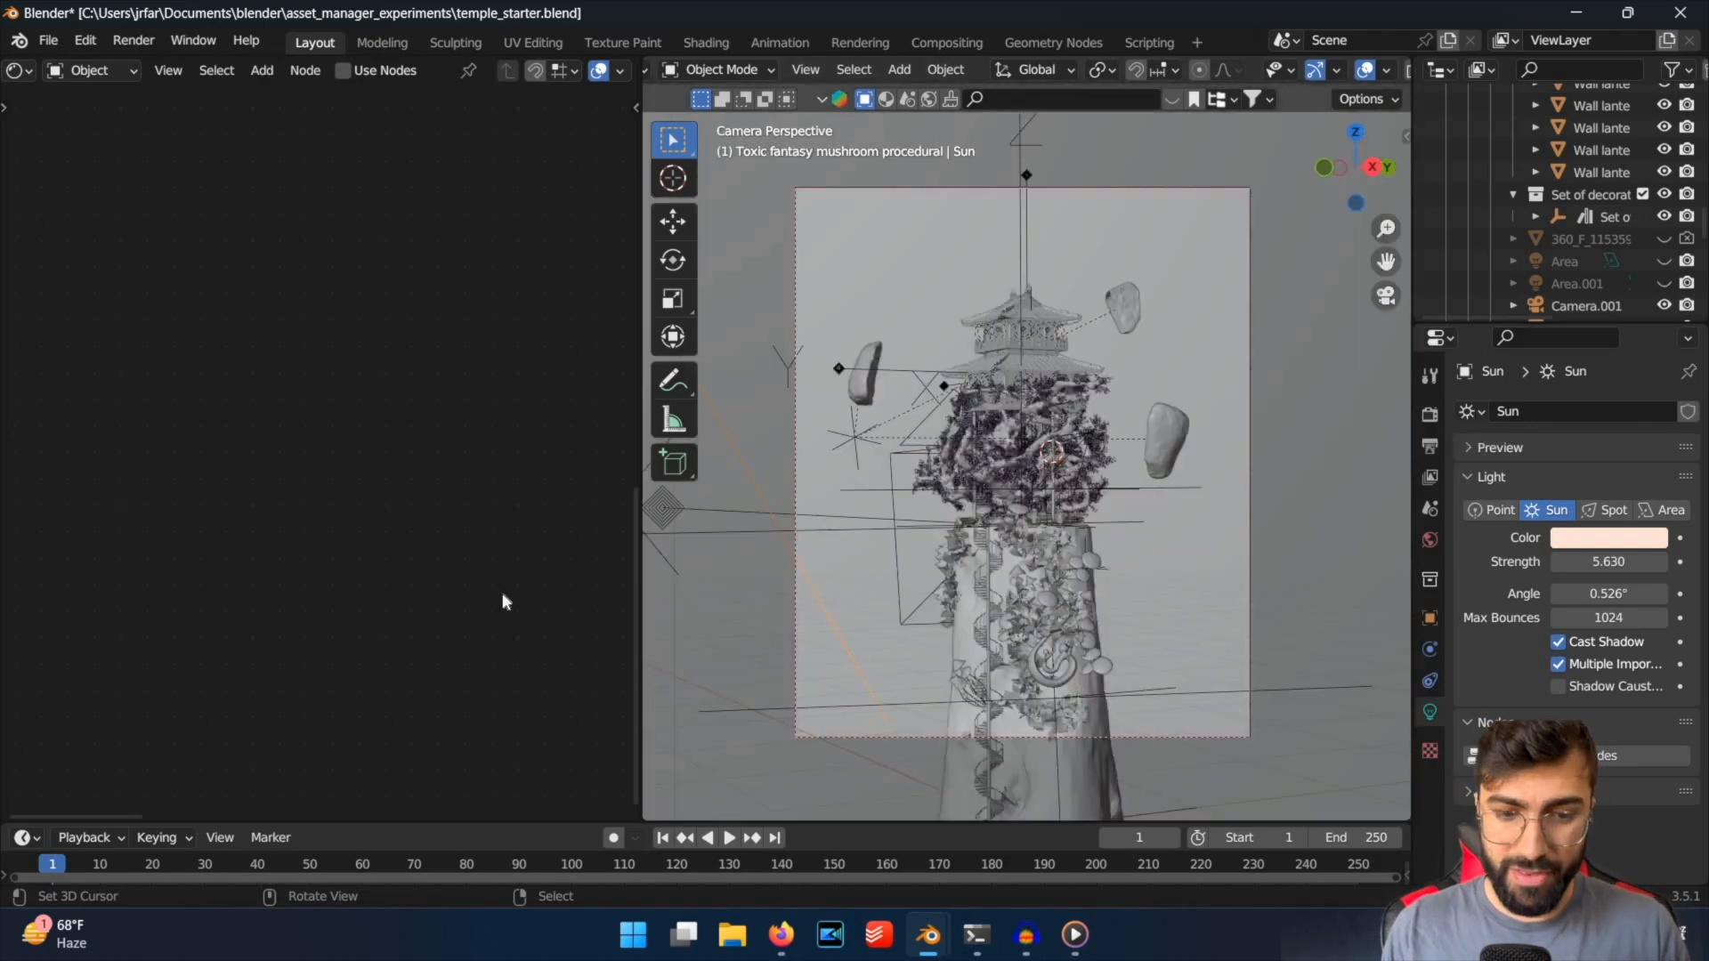
pyautogui.press('Right')
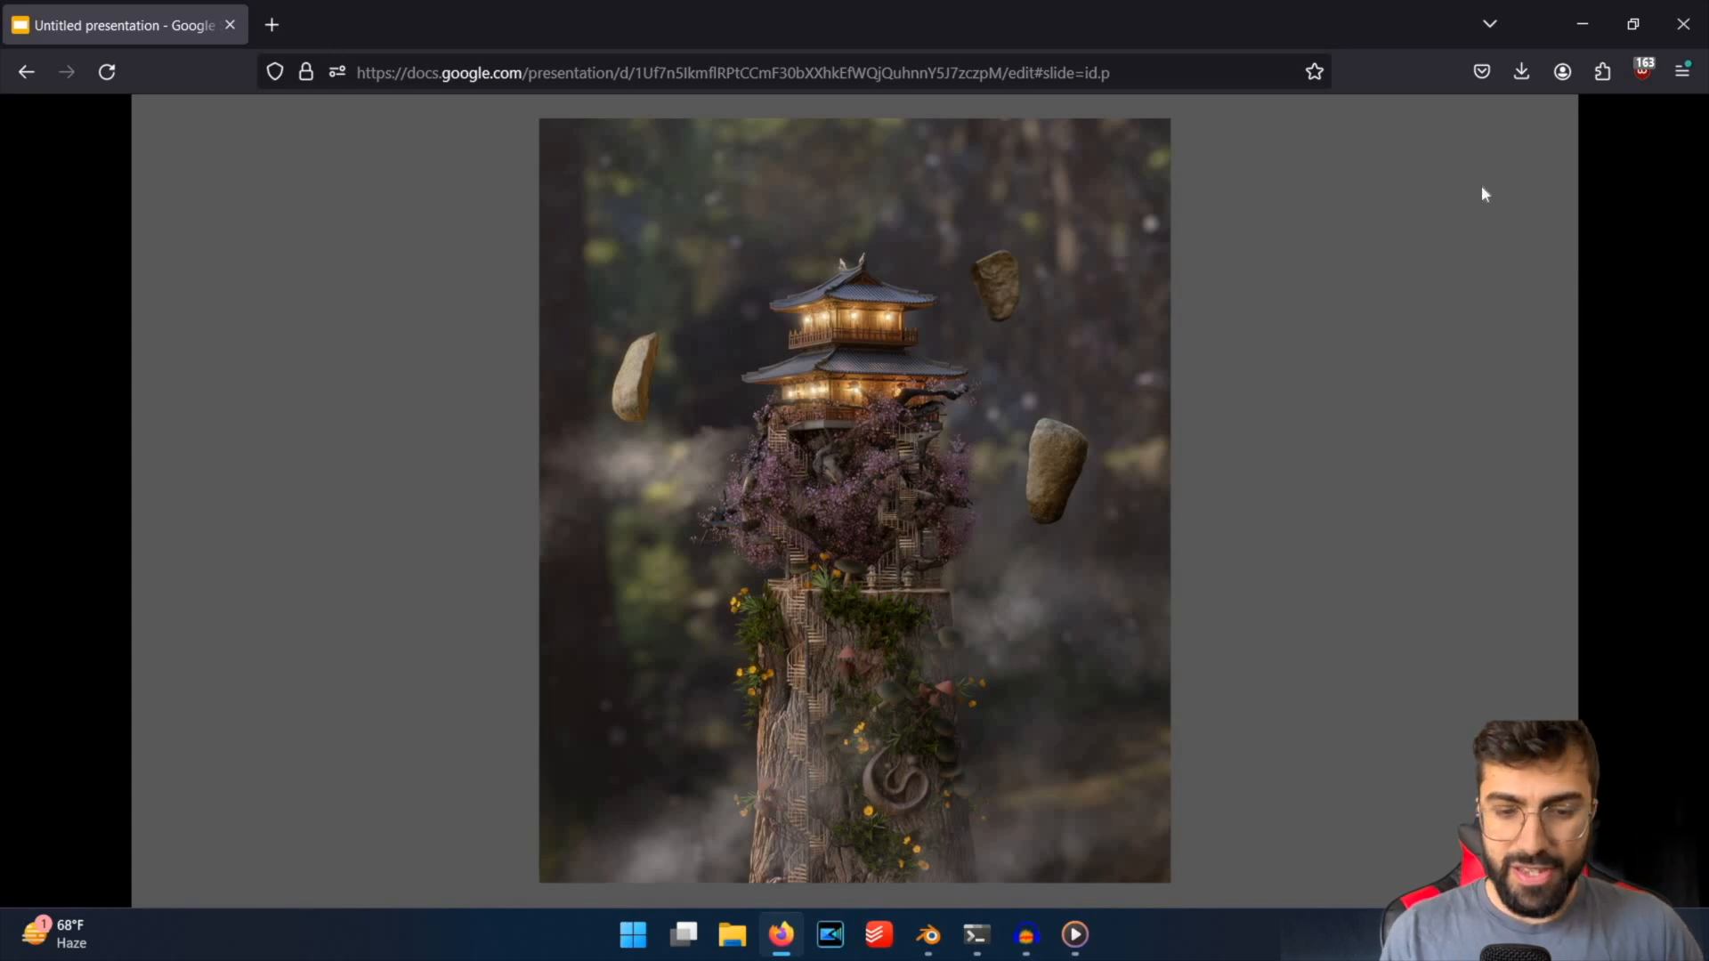
pyautogui.click(1582, 24)
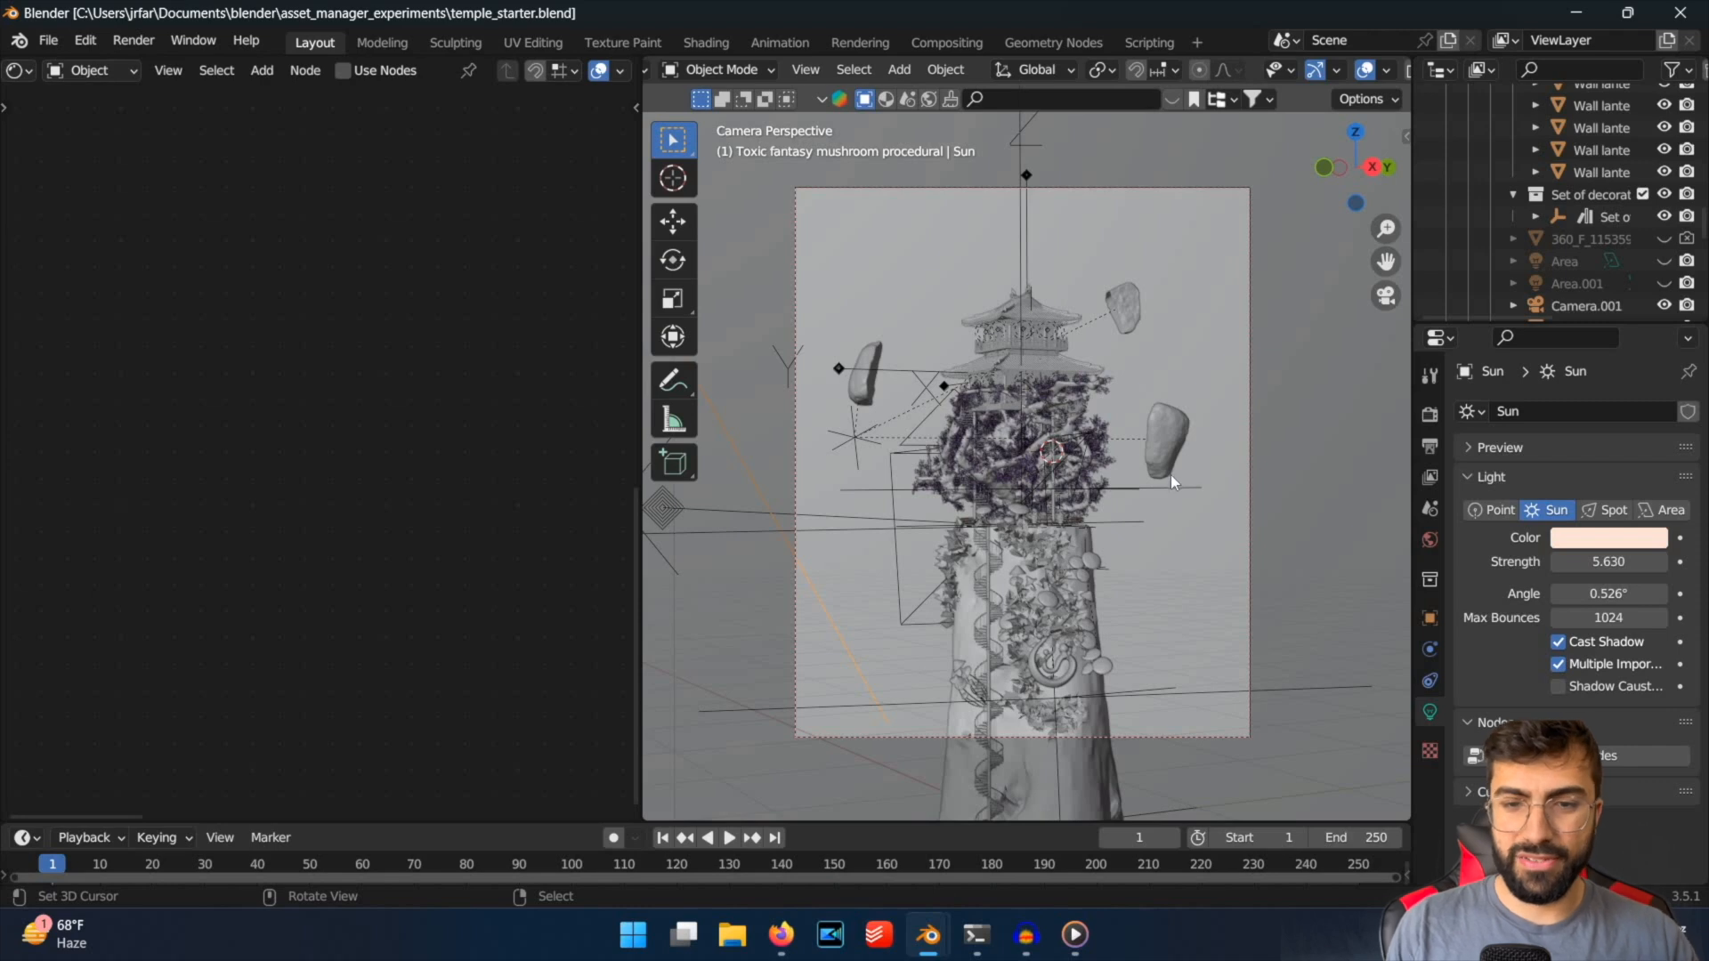
# Set the view layer's material override to Clay Orange and save the file.
pyautogui.hotkey('ctrl', 's')
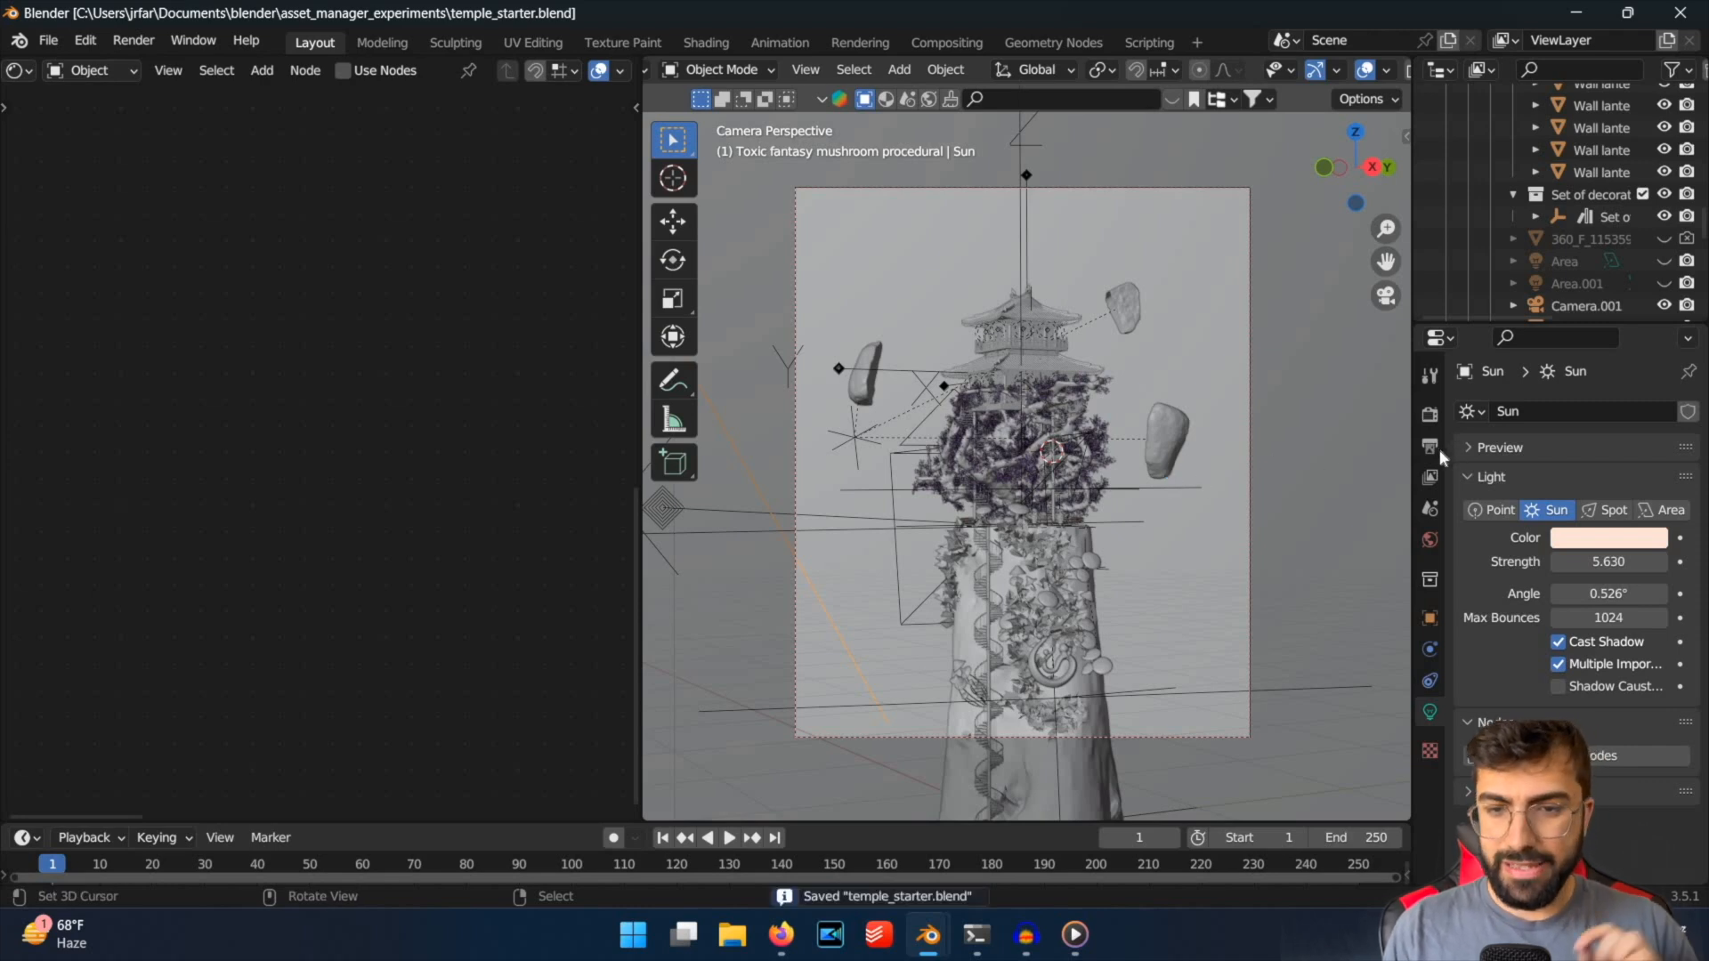
pyautogui.click(1430, 445)
pyautogui.scroll(-5, 1470, 575)
pyautogui.scroll(4, 1424, 481)
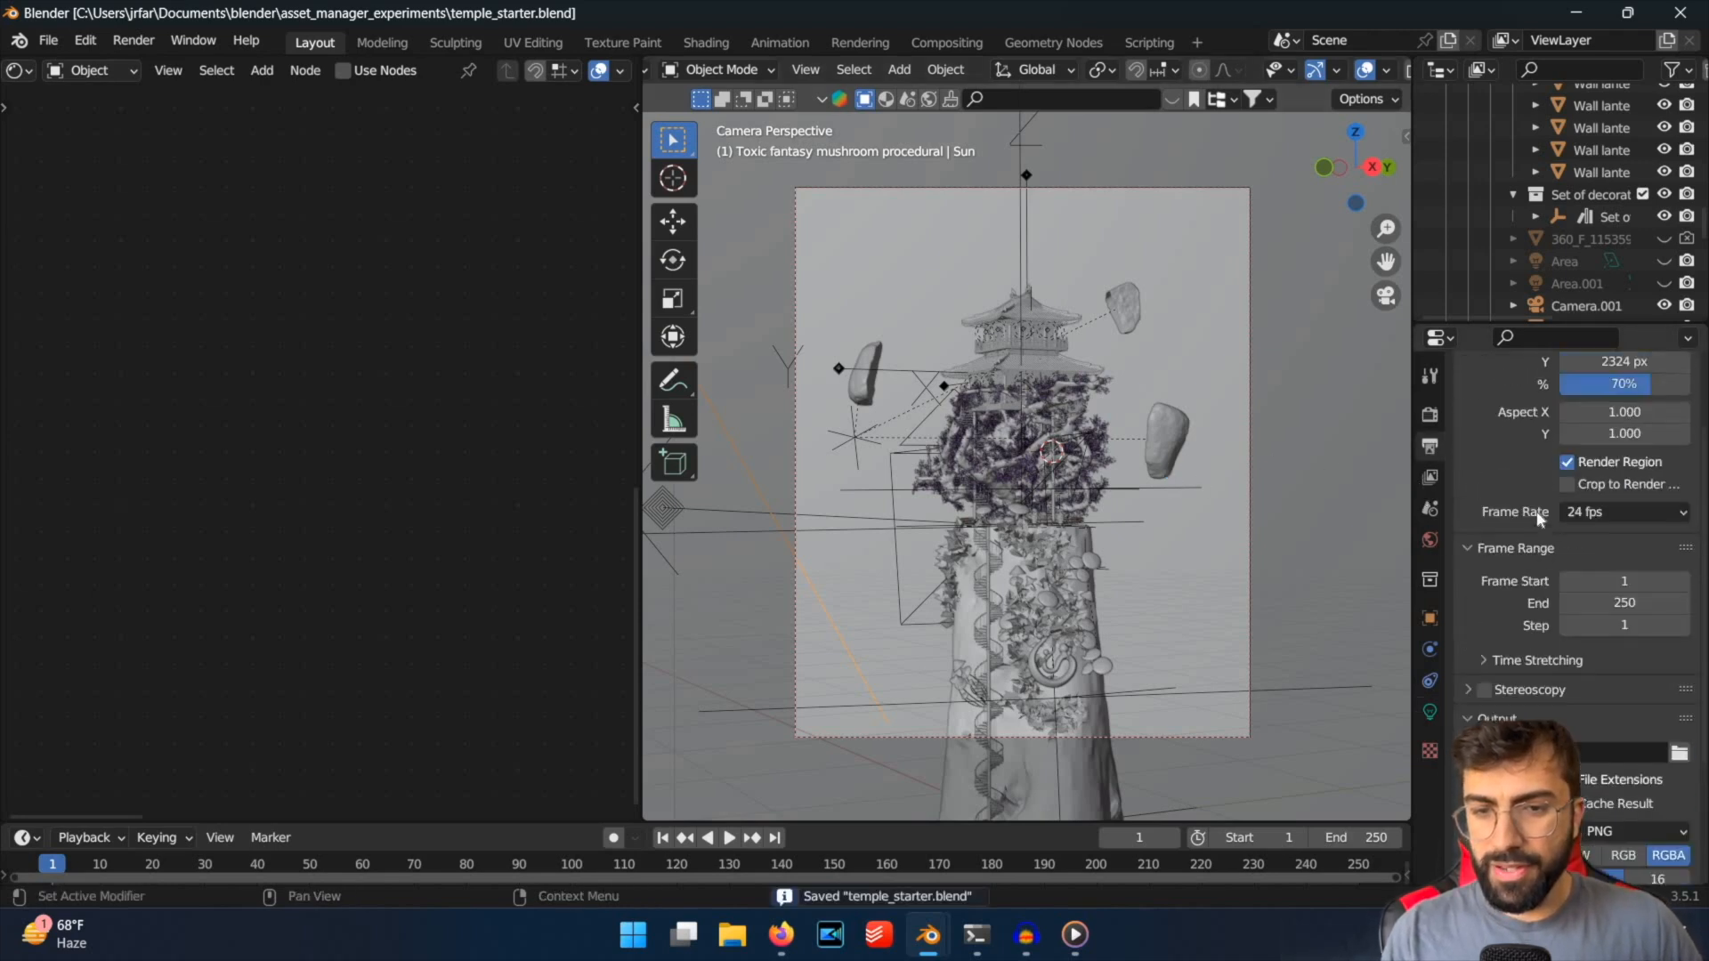
pyautogui.click(1429, 476)
pyautogui.scroll(-10, 1484, 509)
pyautogui.scroll(-8, 1484, 509)
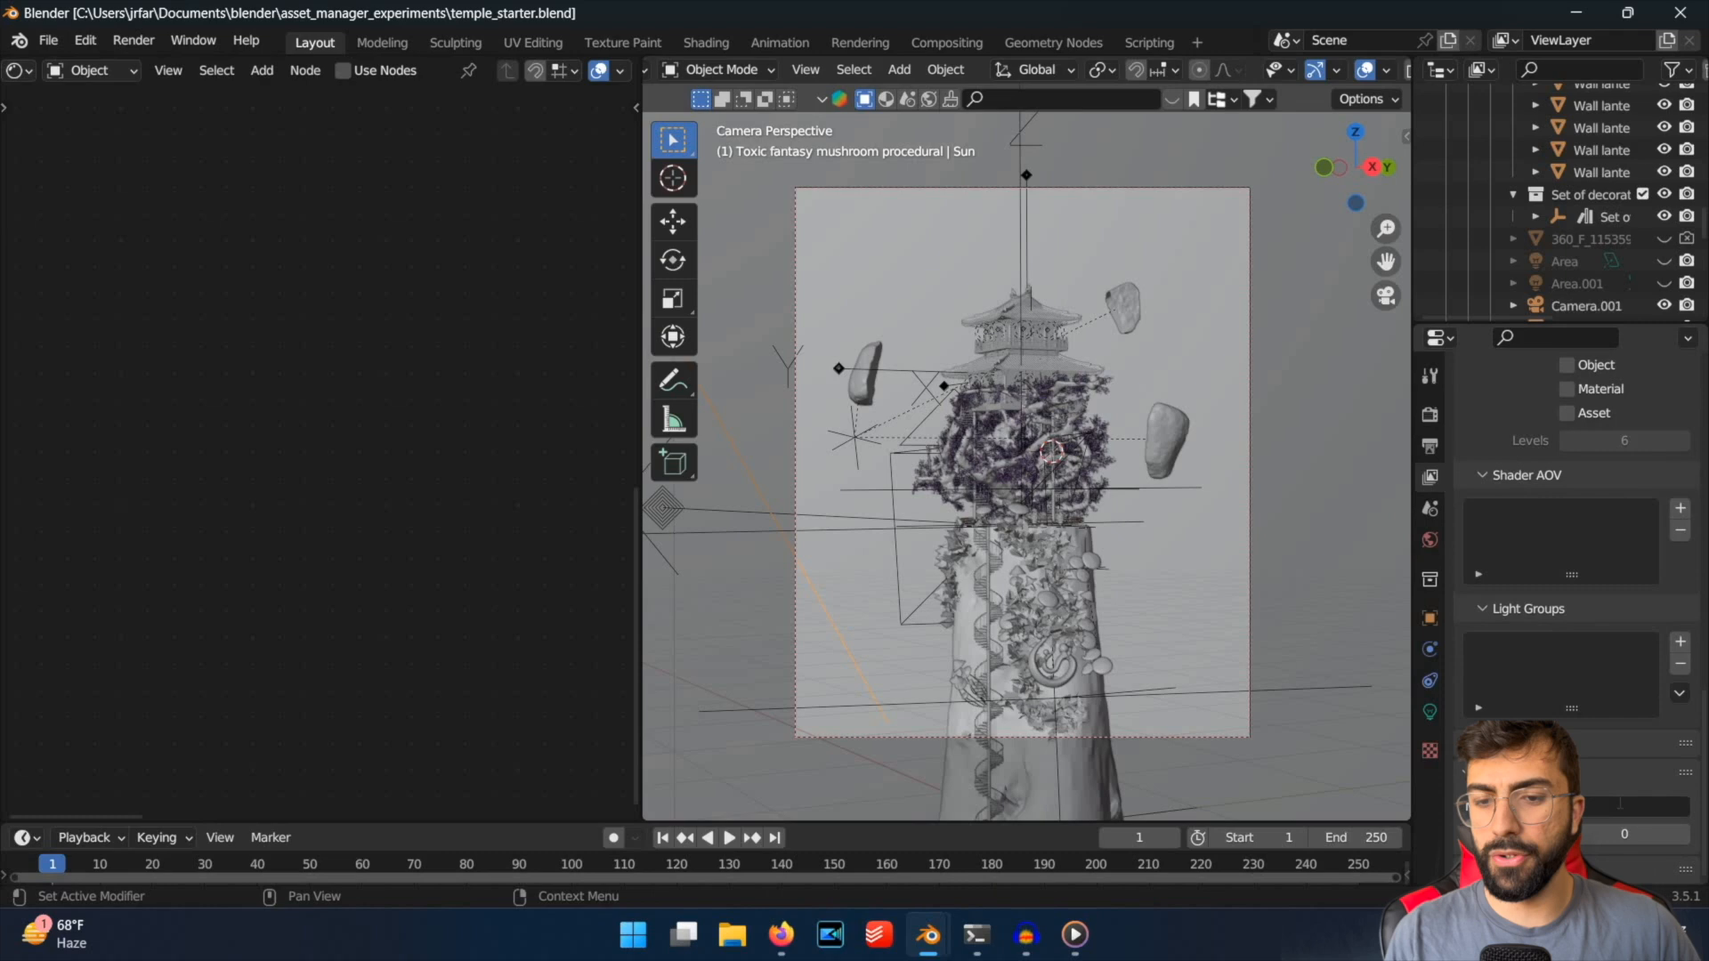
pyautogui.click(1620, 807)
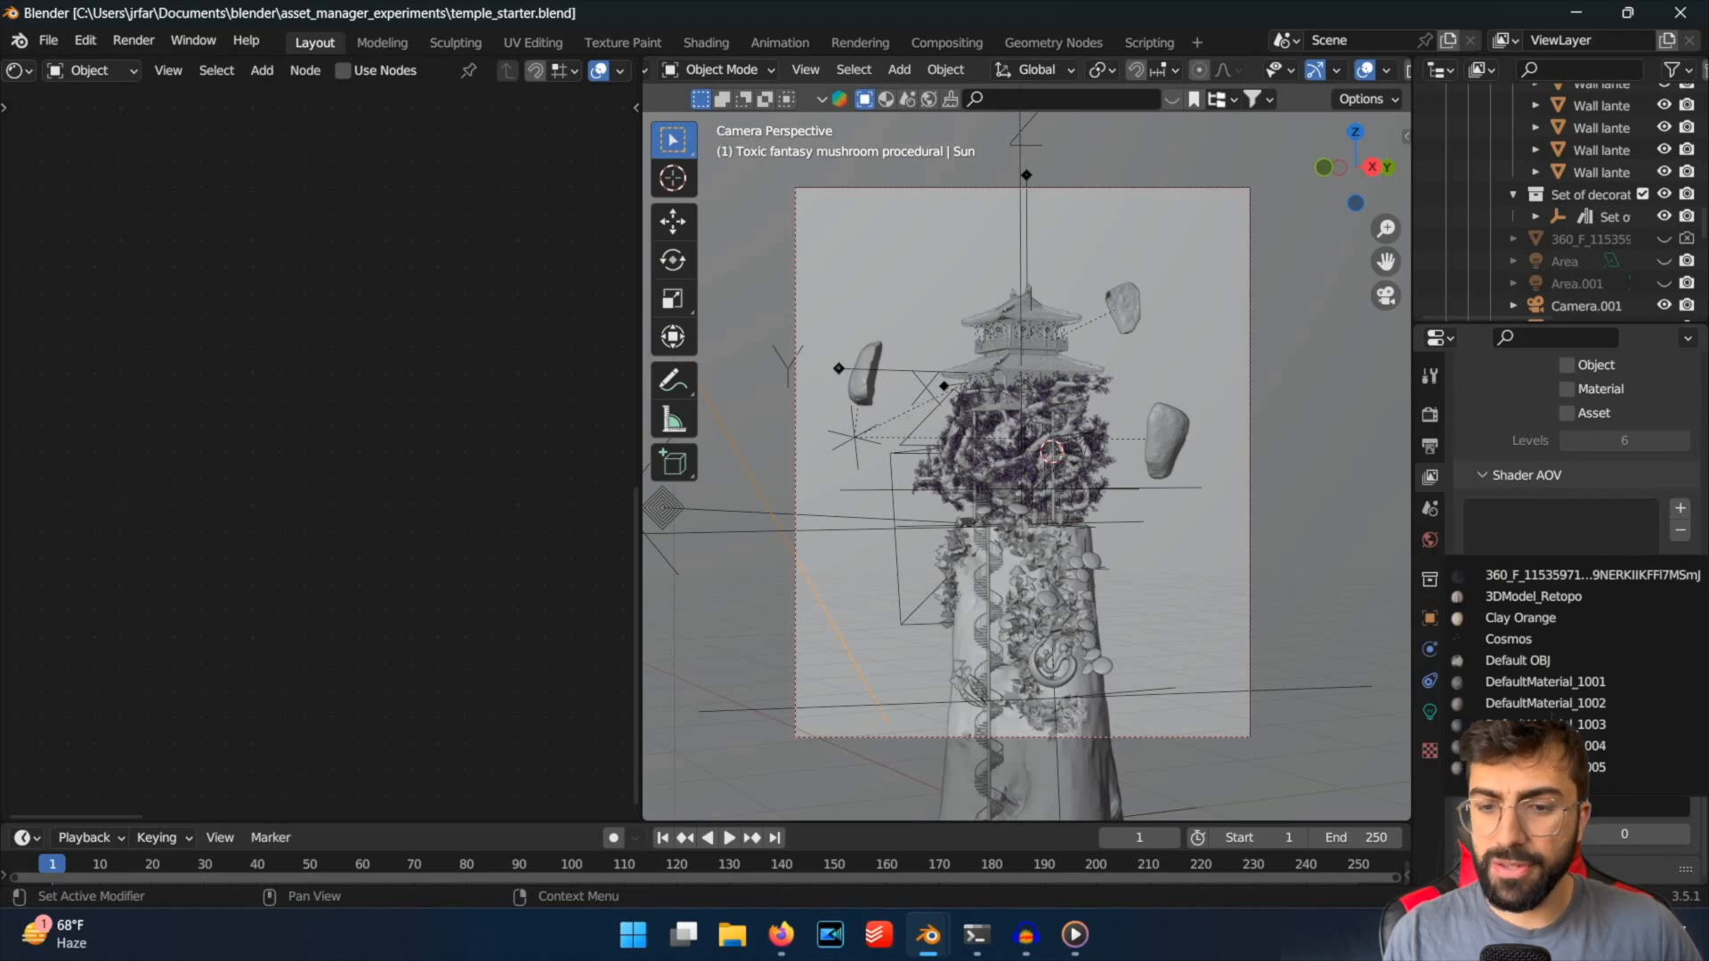
pyautogui.scroll(-15, 1552, 716)
pyautogui.scroll(10, 1548, 709)
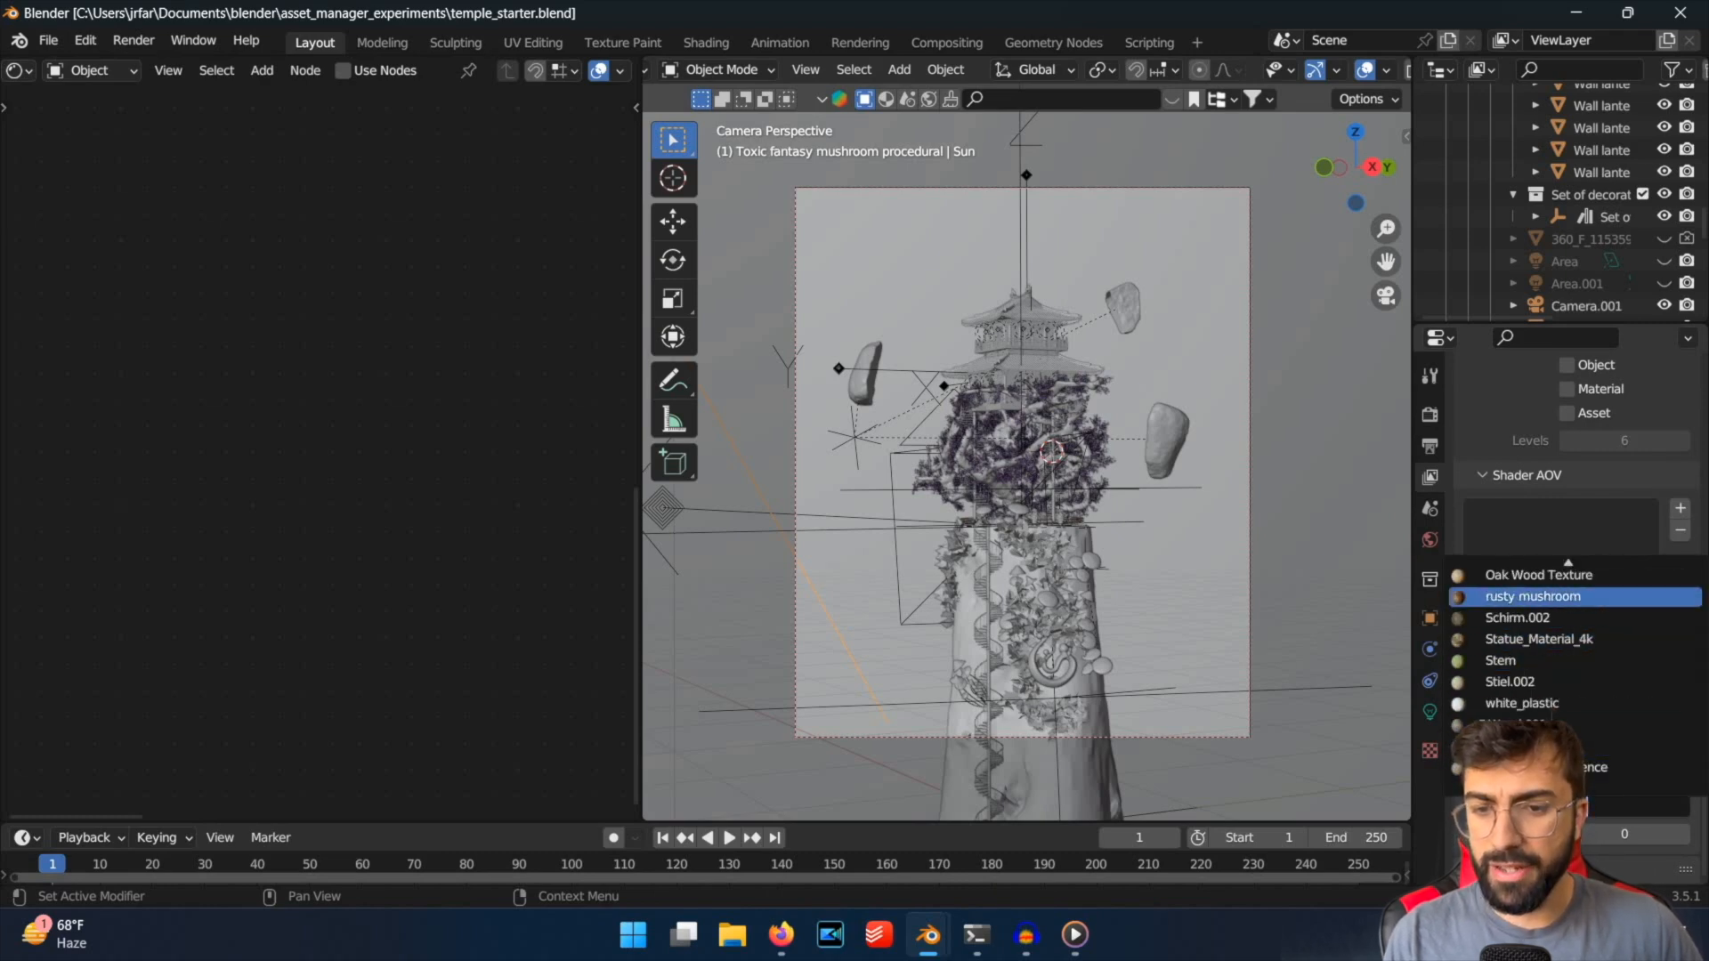
pyautogui.scroll(1, 1550, 709)
pyautogui.scroll(-15, 1566, 707)
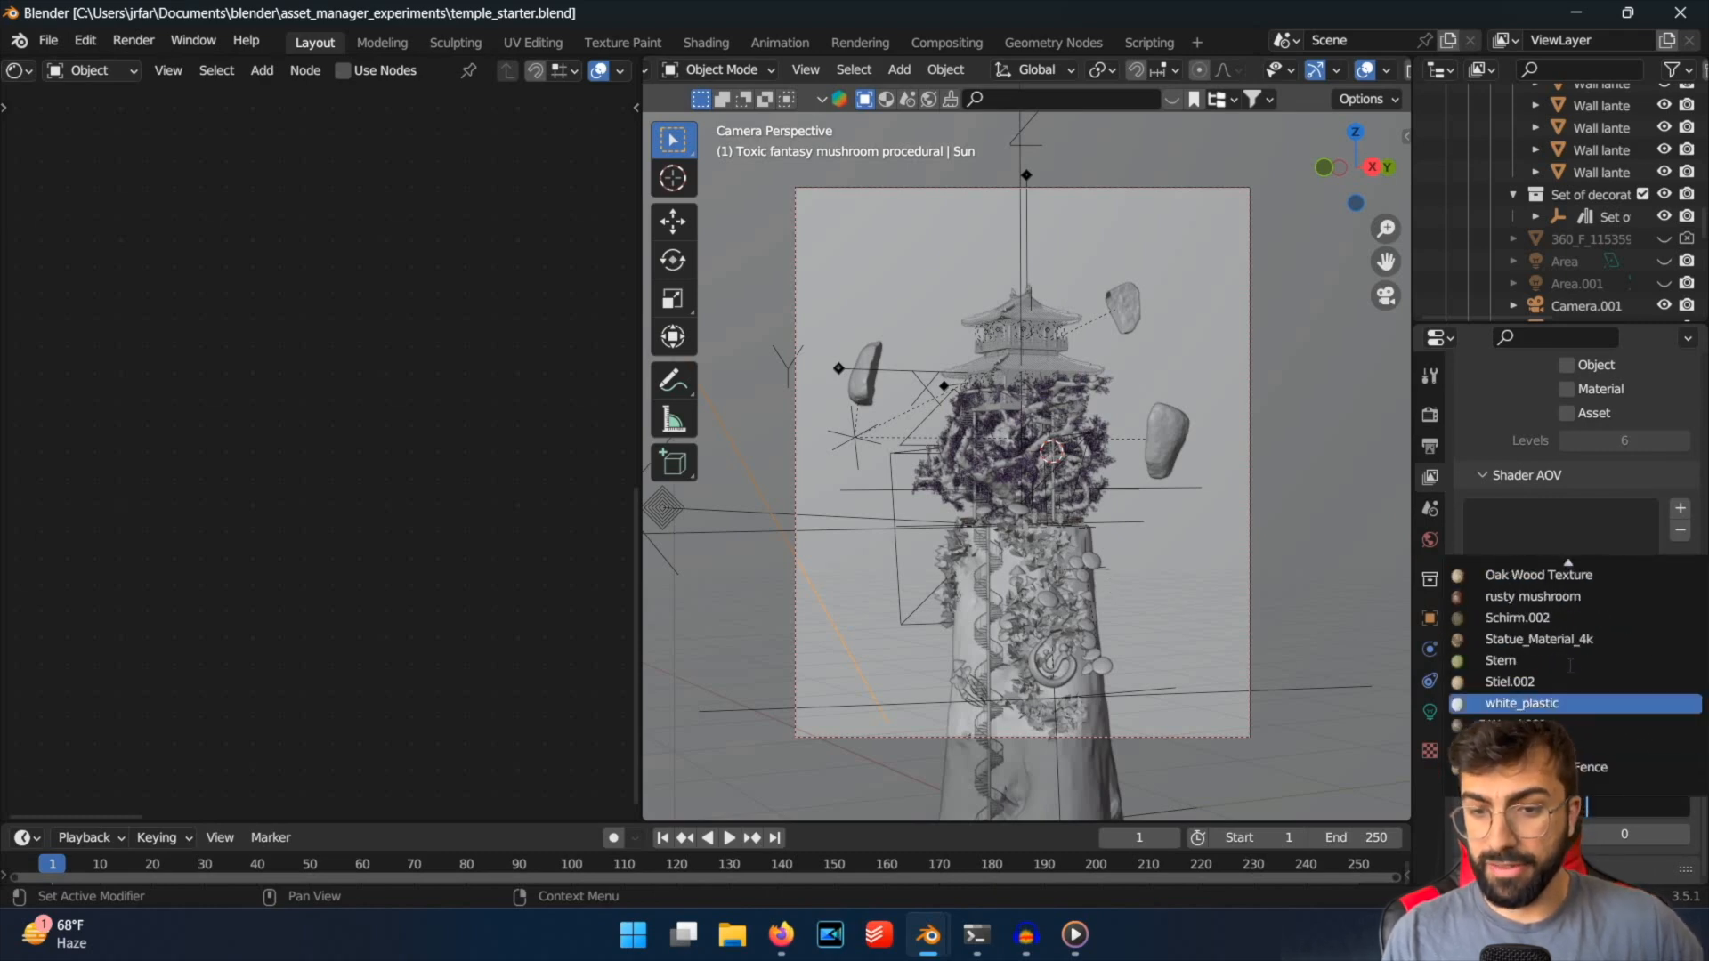
pyautogui.scroll(2, 1585, 706)
pyautogui.scroll(-2, 1585, 706)
pyautogui.scroll(20, 1584, 706)
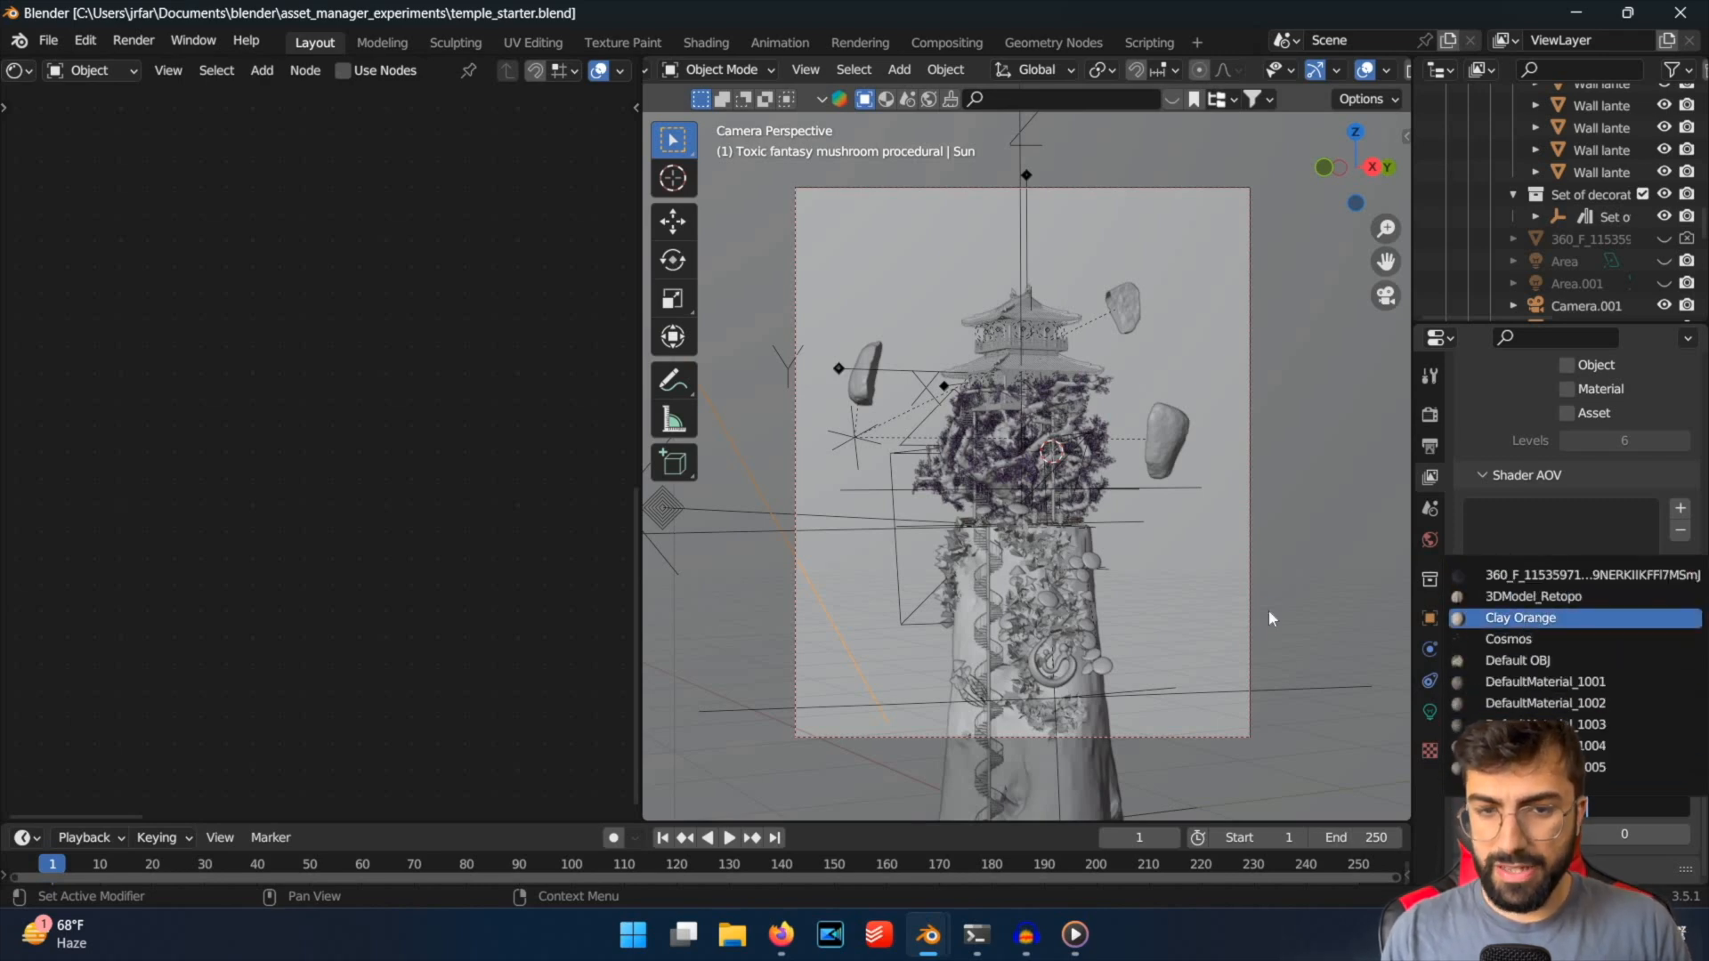
pyautogui.press('Return')
pyautogui.hotkey('ctrl', 's')
# Display the viewport in rendered shading and inspect the lighting on the clay temple.
pyautogui.press('z')
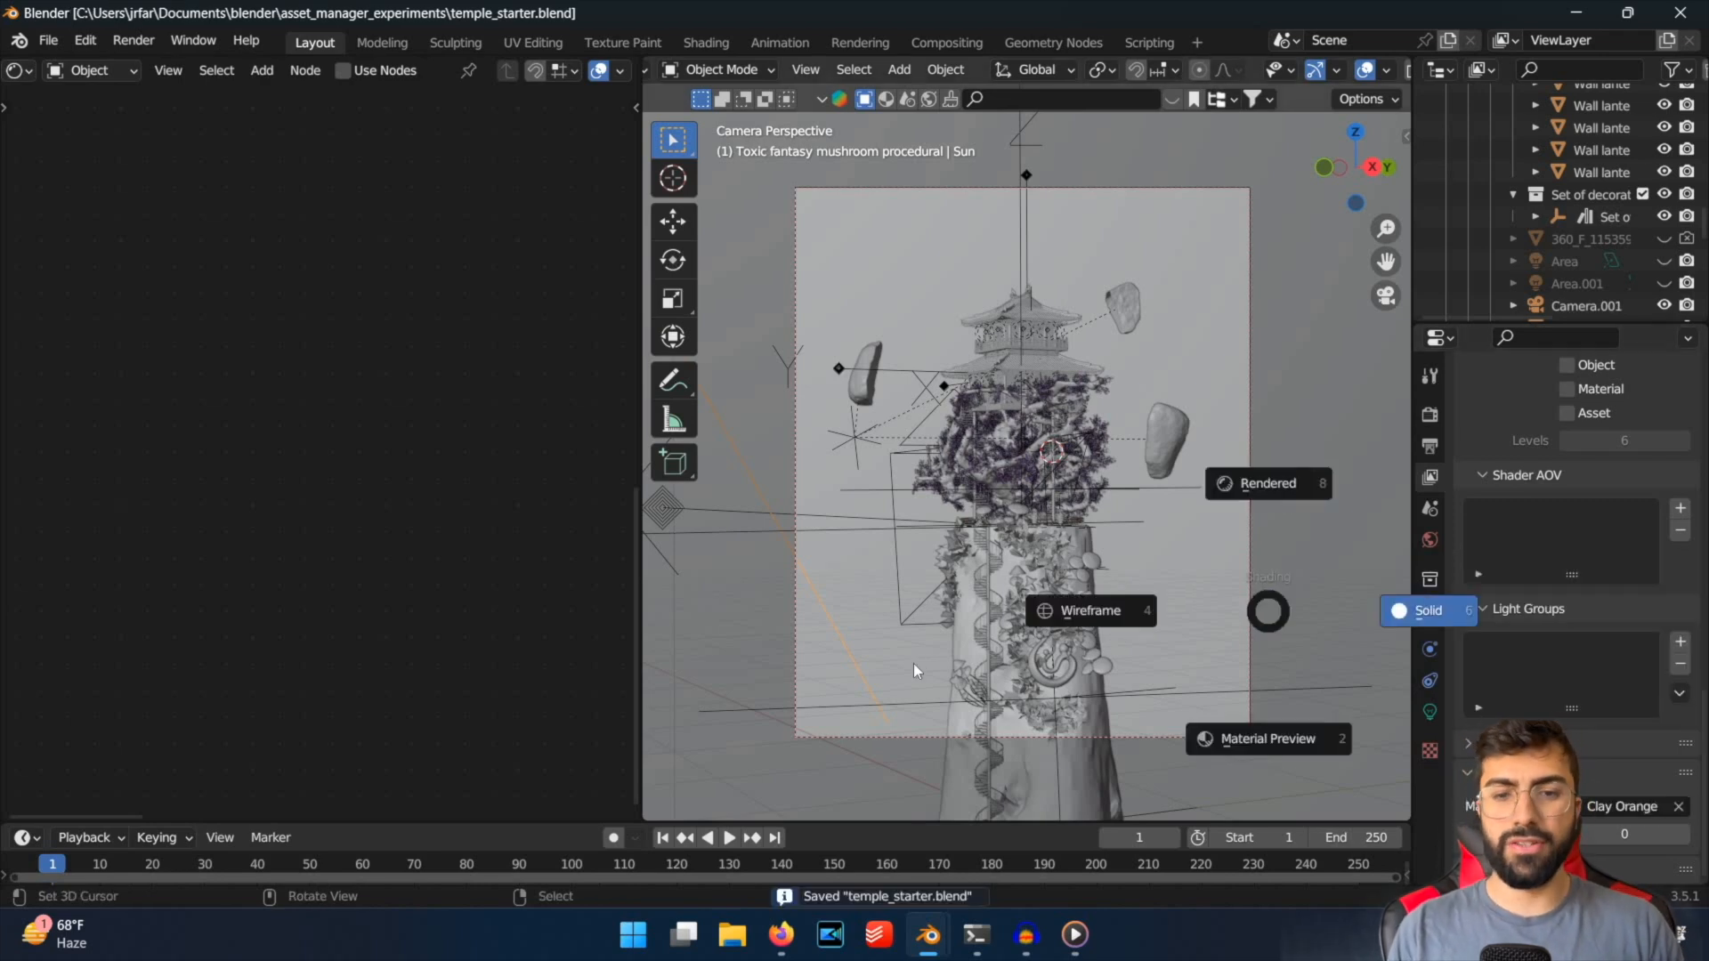
pyautogui.click(1165, 375)
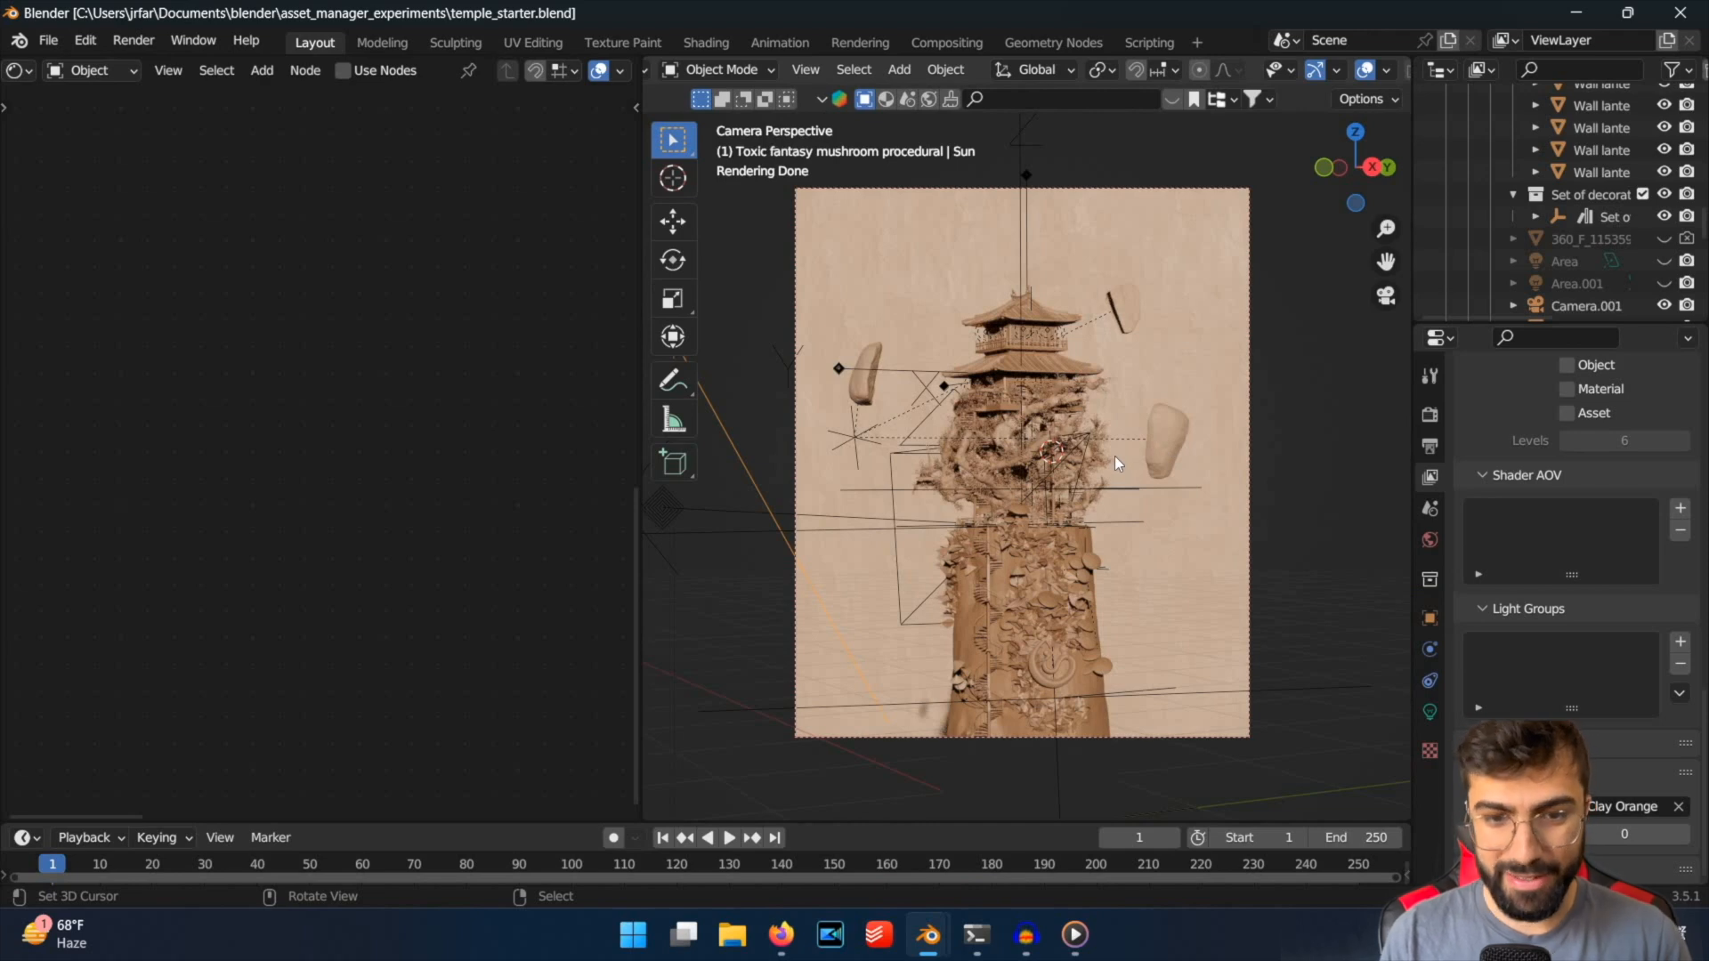
pyautogui.scroll(3, 1114, 455)
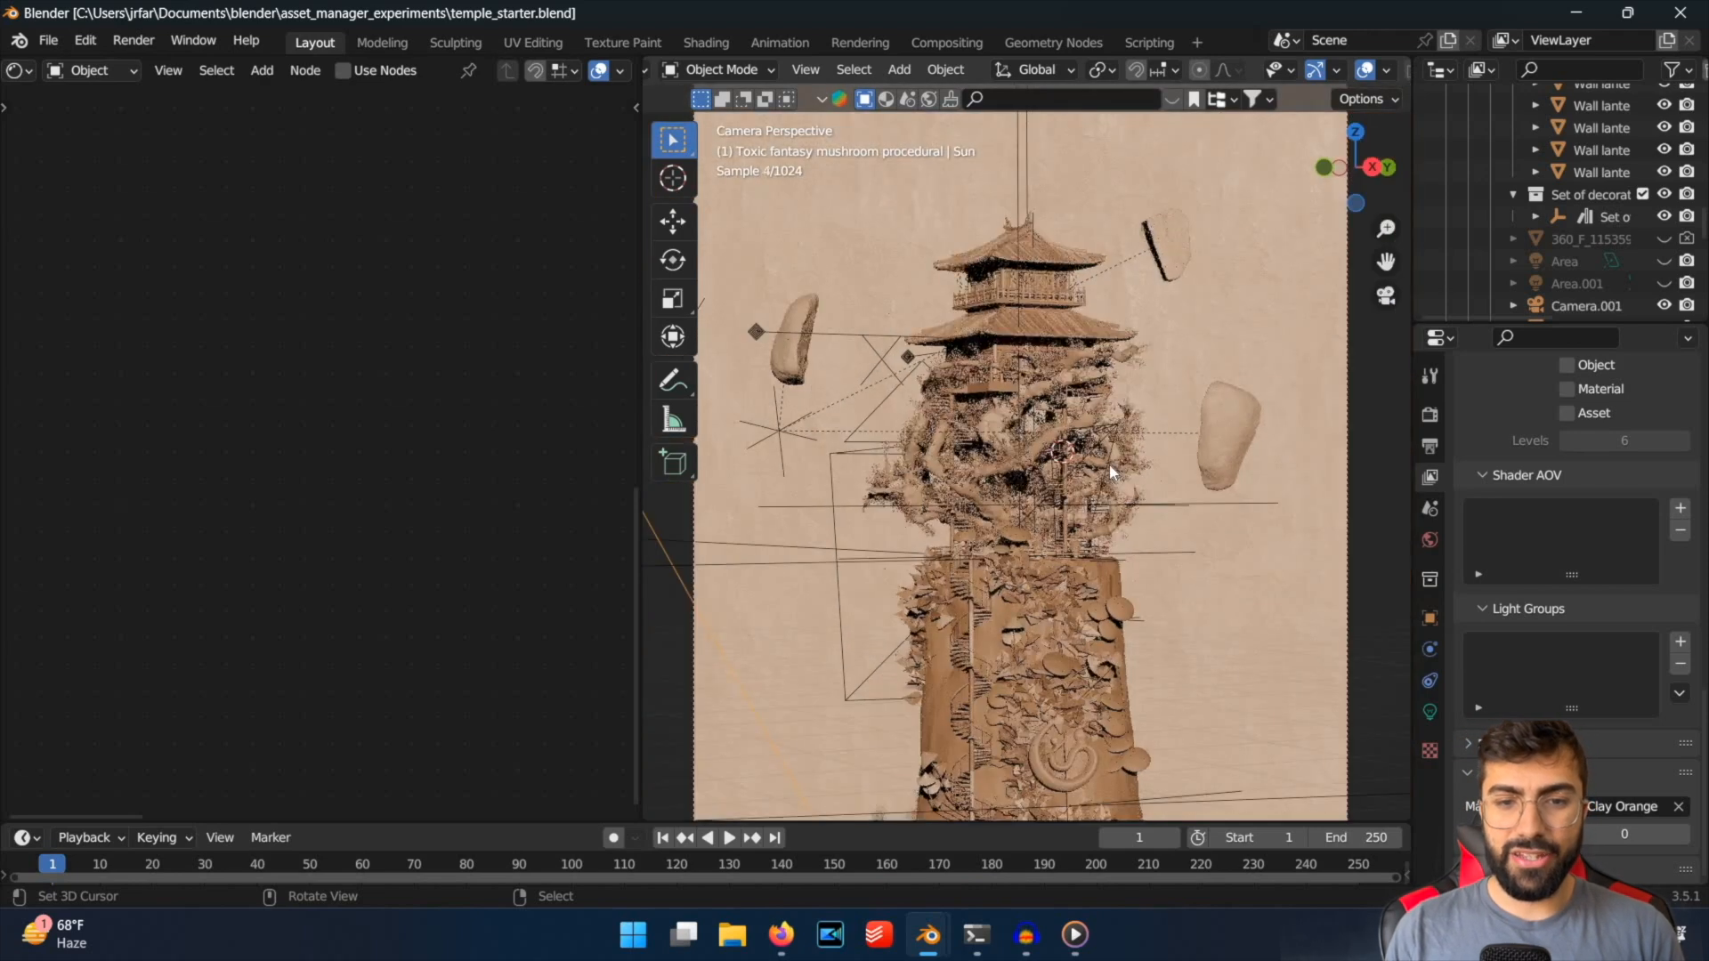
pyautogui.scroll(-3, 1111, 472)
pyautogui.scroll(-3, 1032, 464)
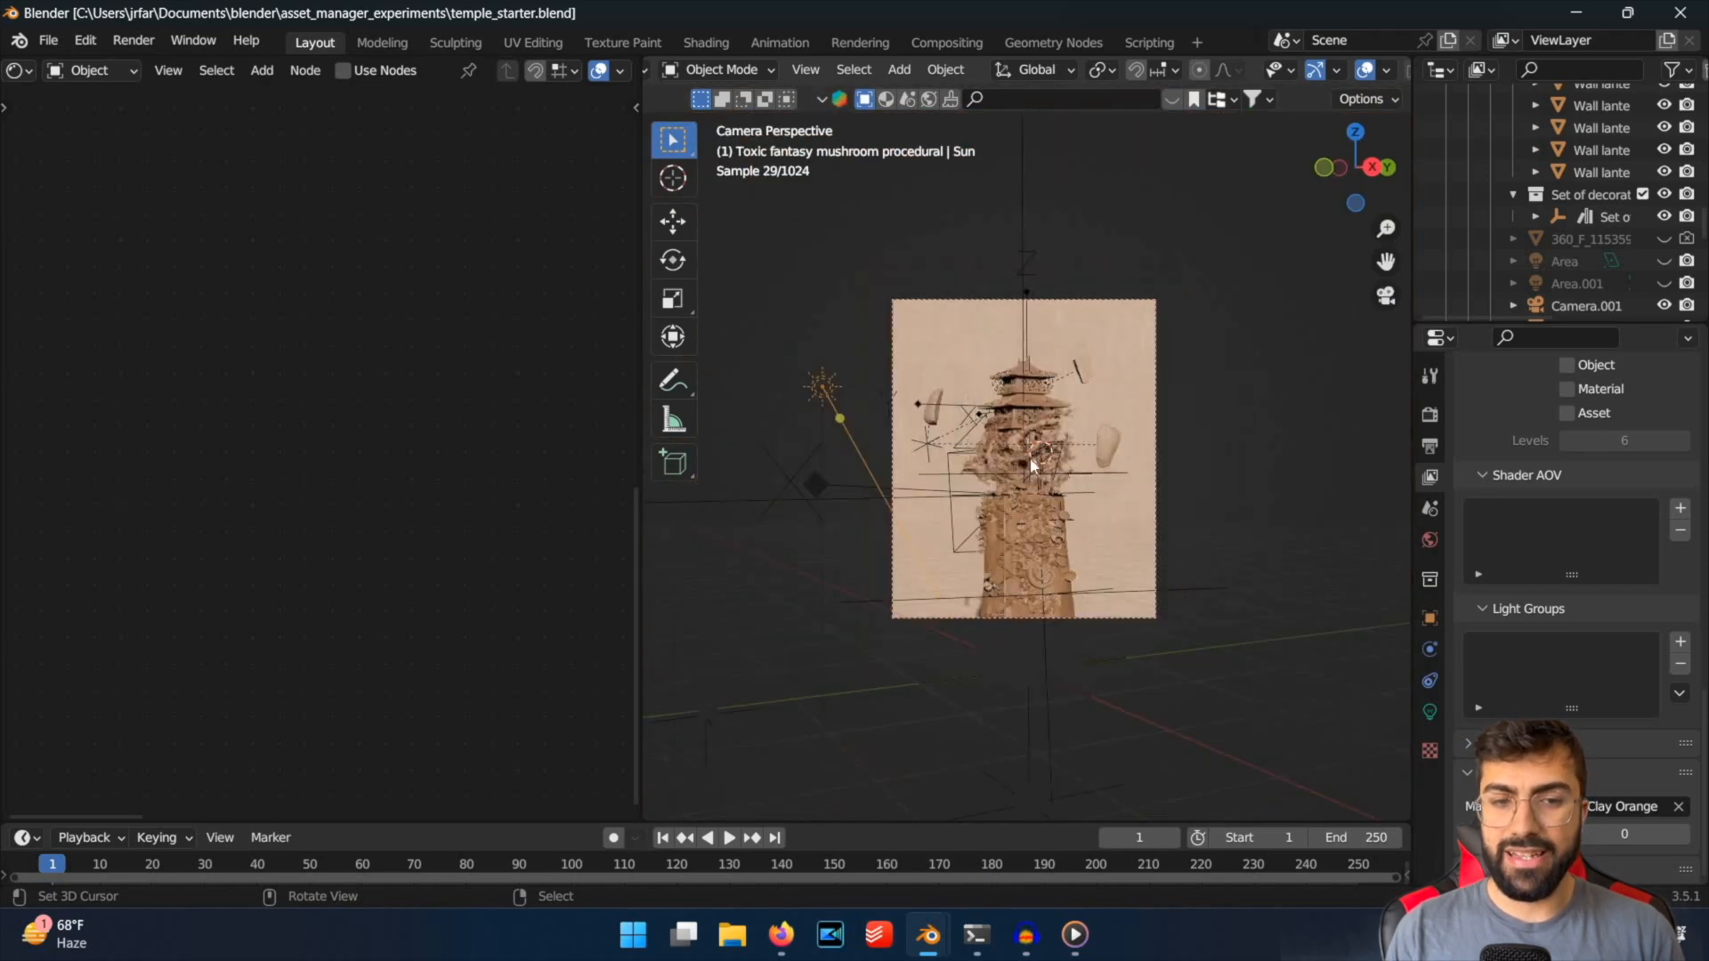
pyautogui.scroll(3, 1032, 465)
# Try rotating the sun light about -8° around the global Z axis and examine the shadows on the temple.
pyautogui.press('r')
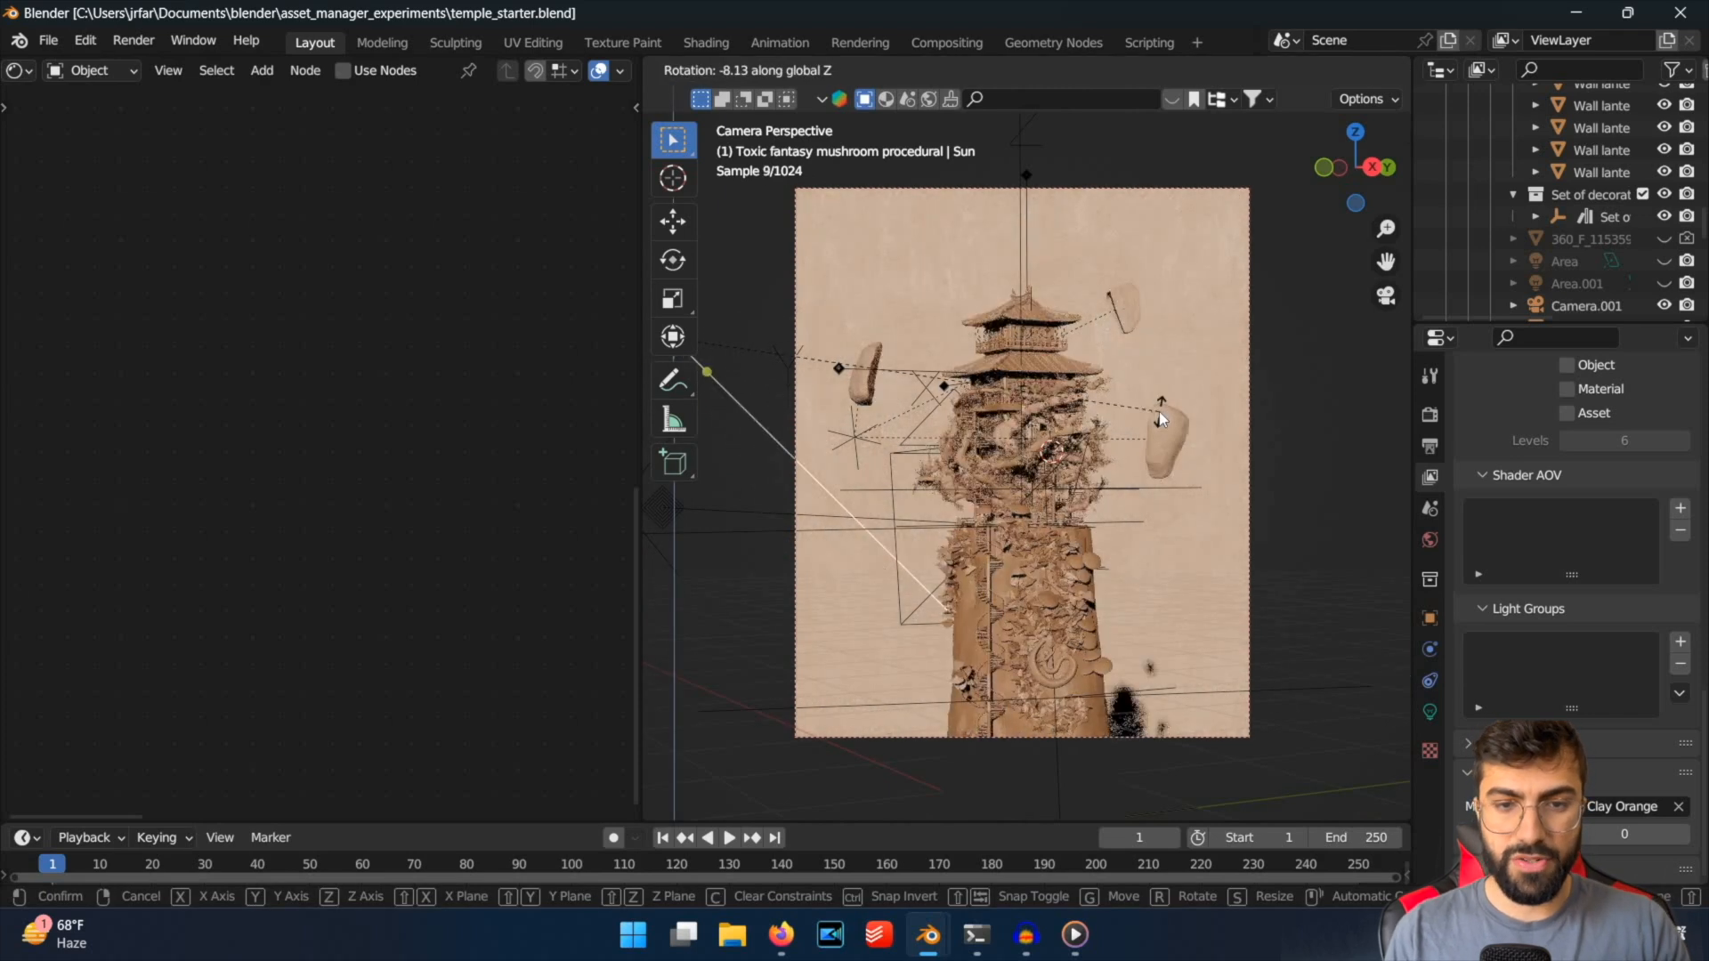
pyautogui.click(1159, 411)
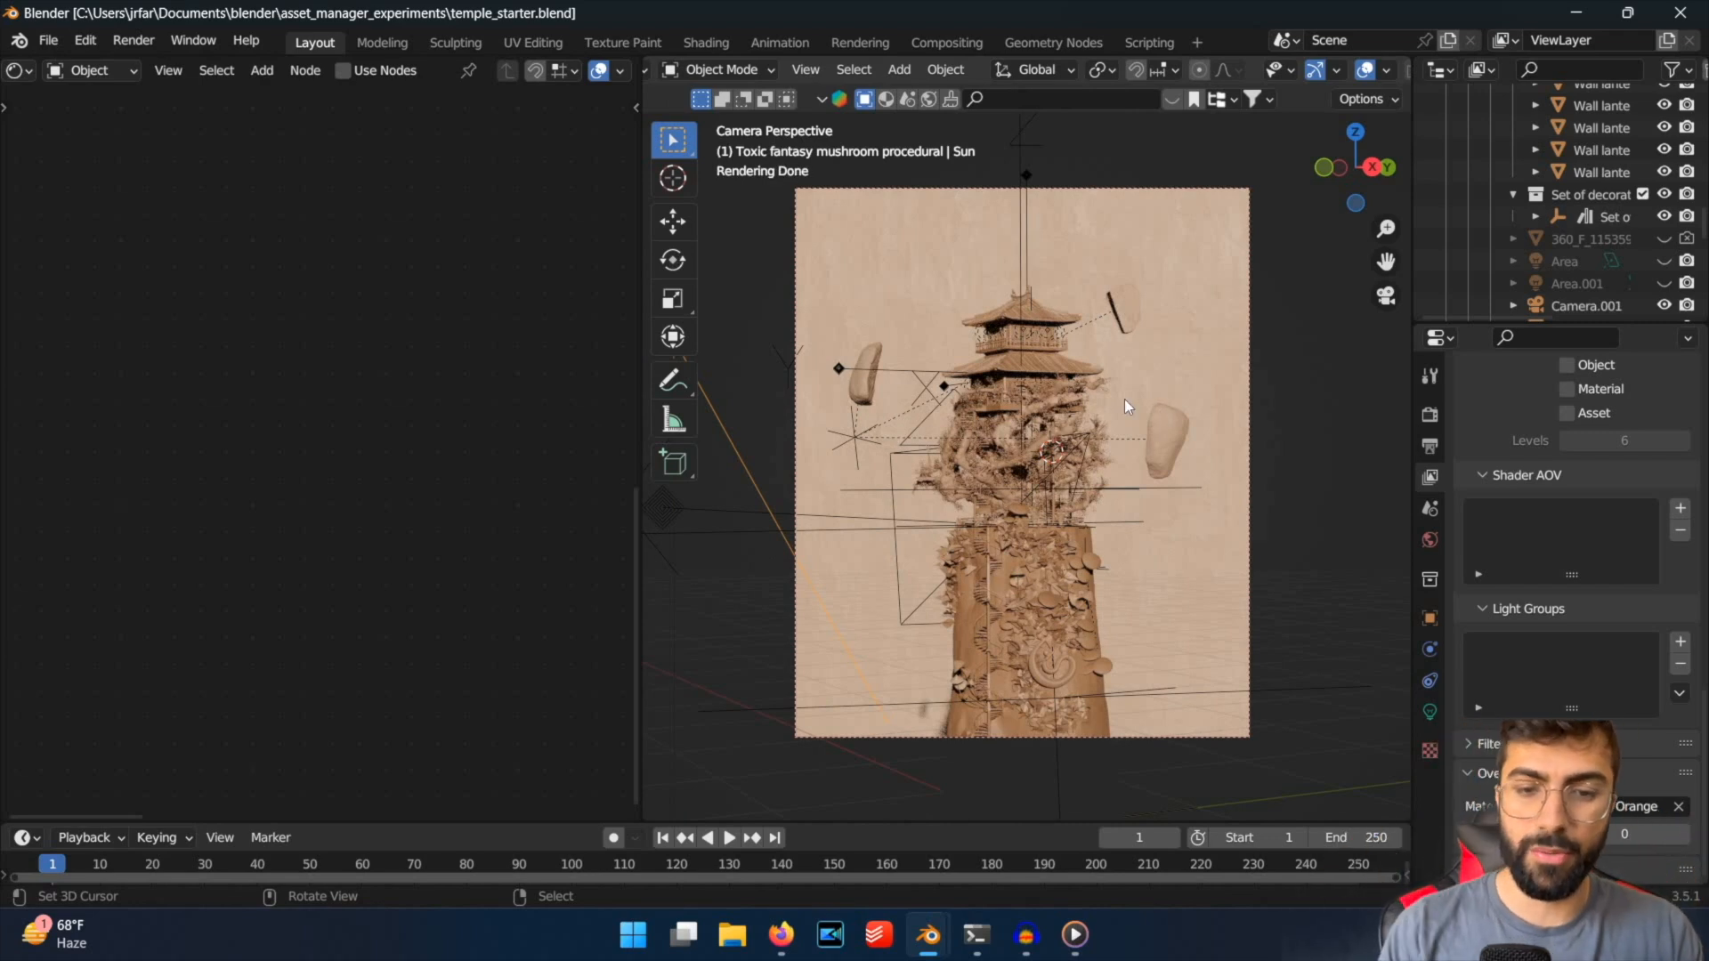
pyautogui.scroll(5, 1123, 399)
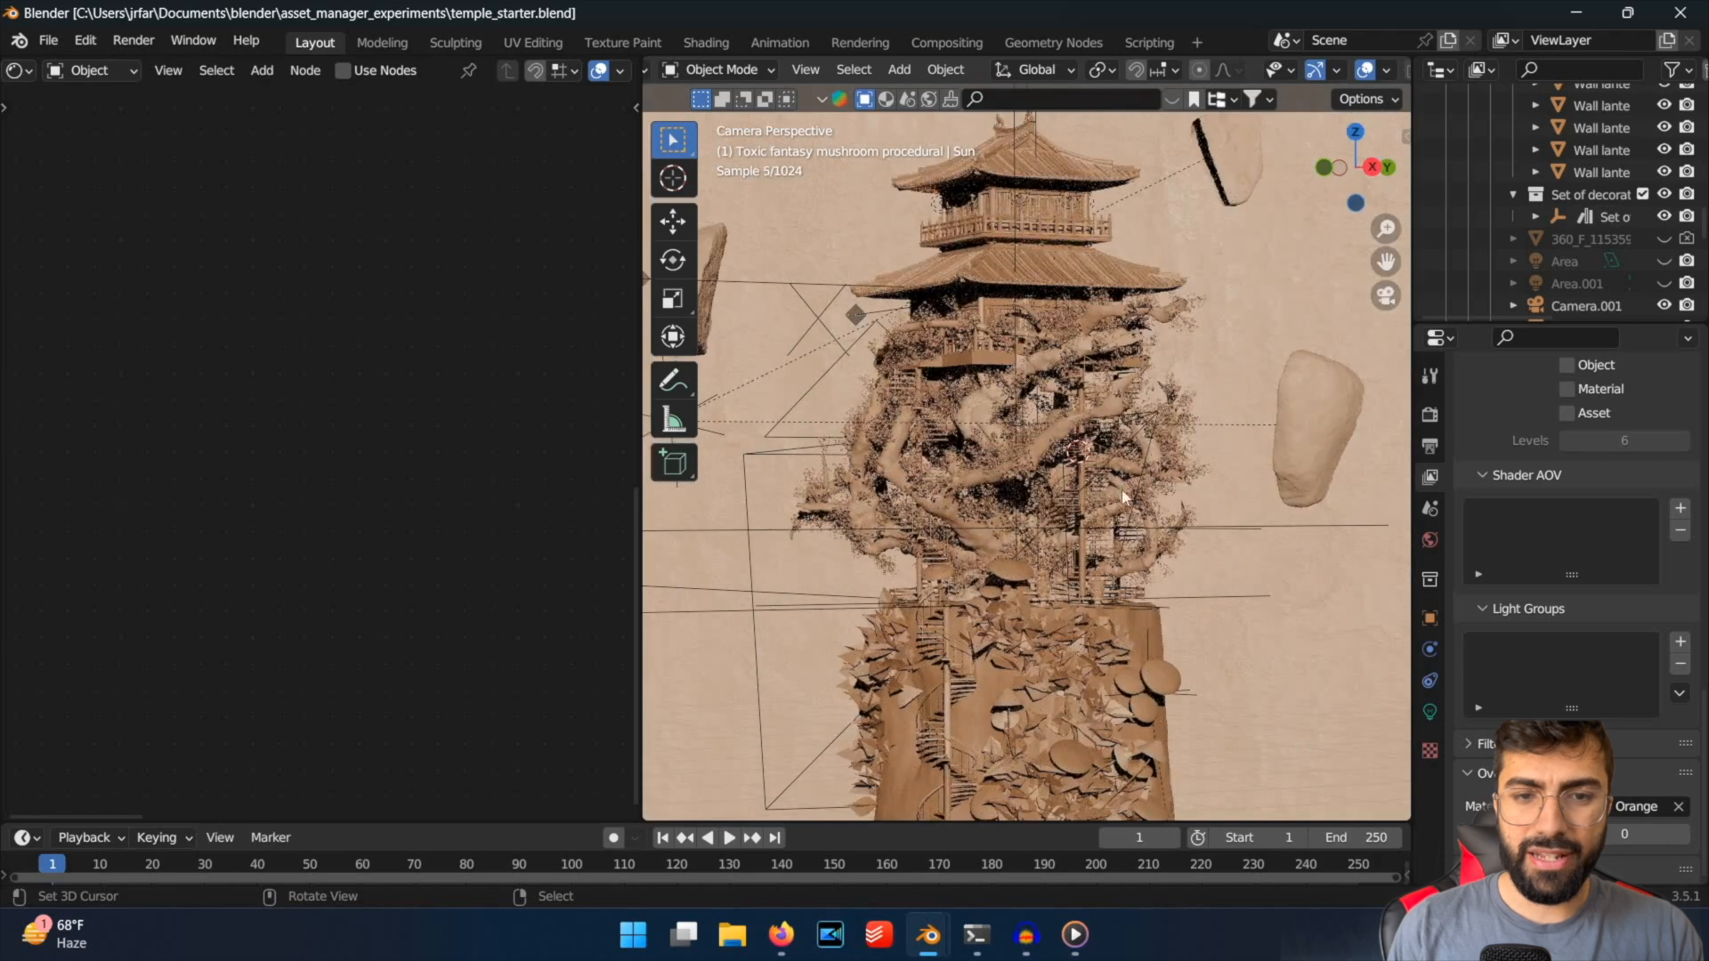
pyautogui.scroll(-4, 1112, 526)
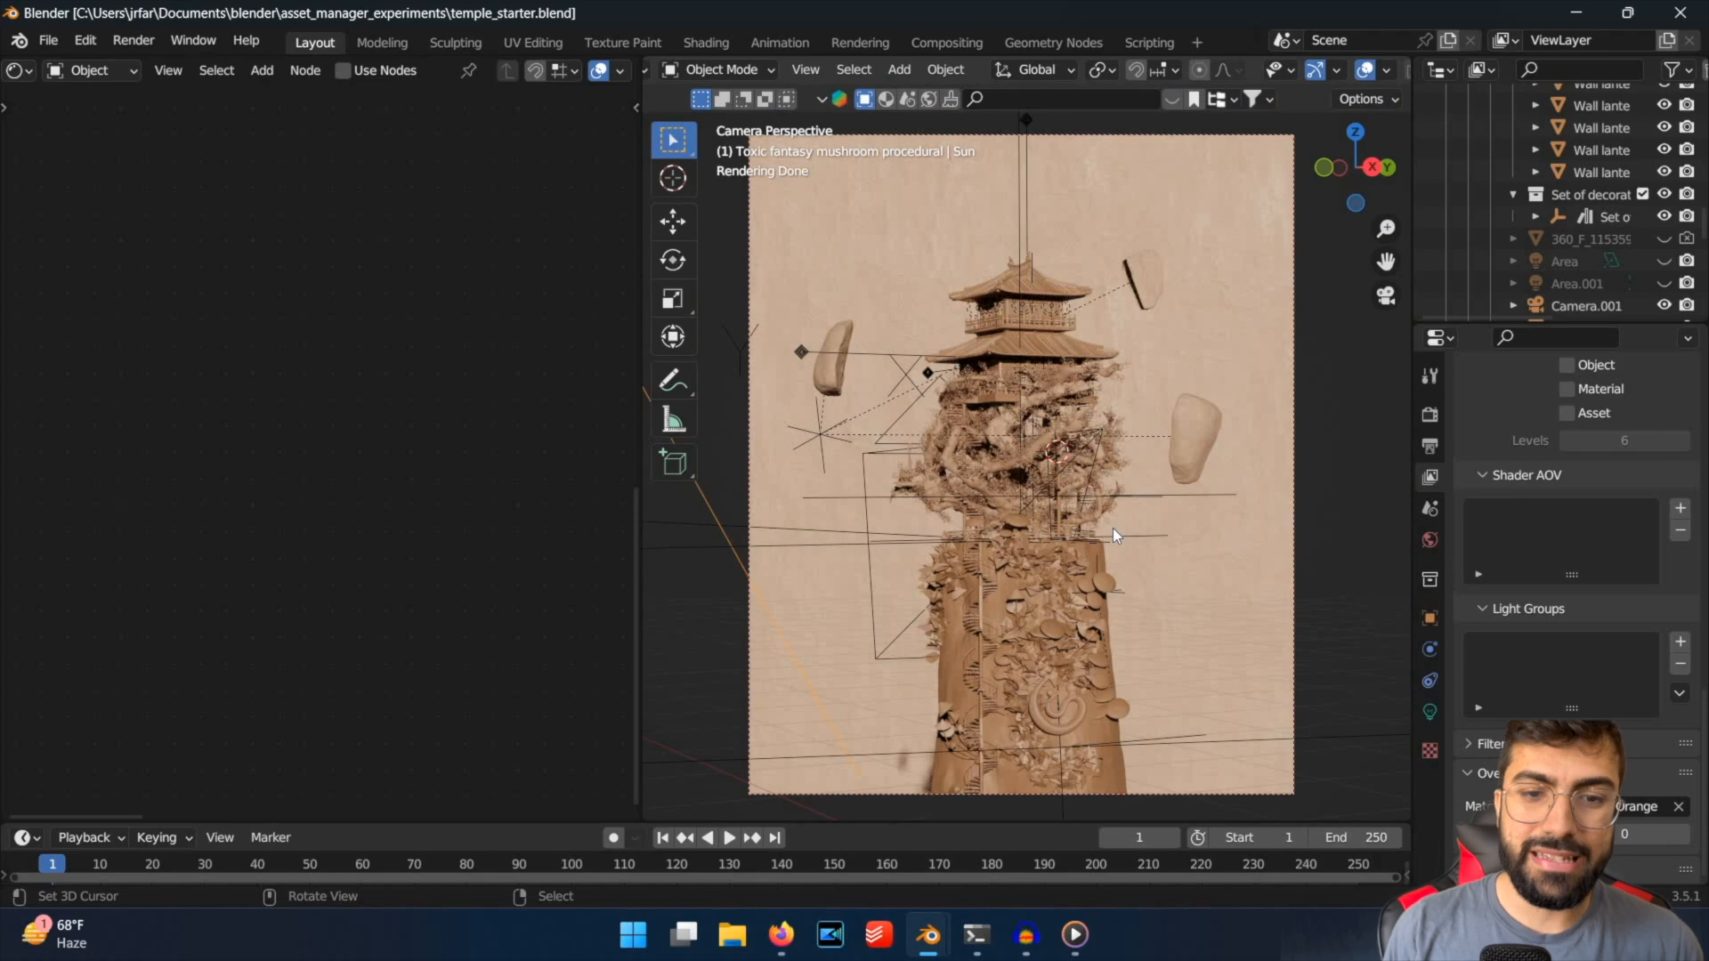
pyautogui.scroll(-2, 1117, 528)
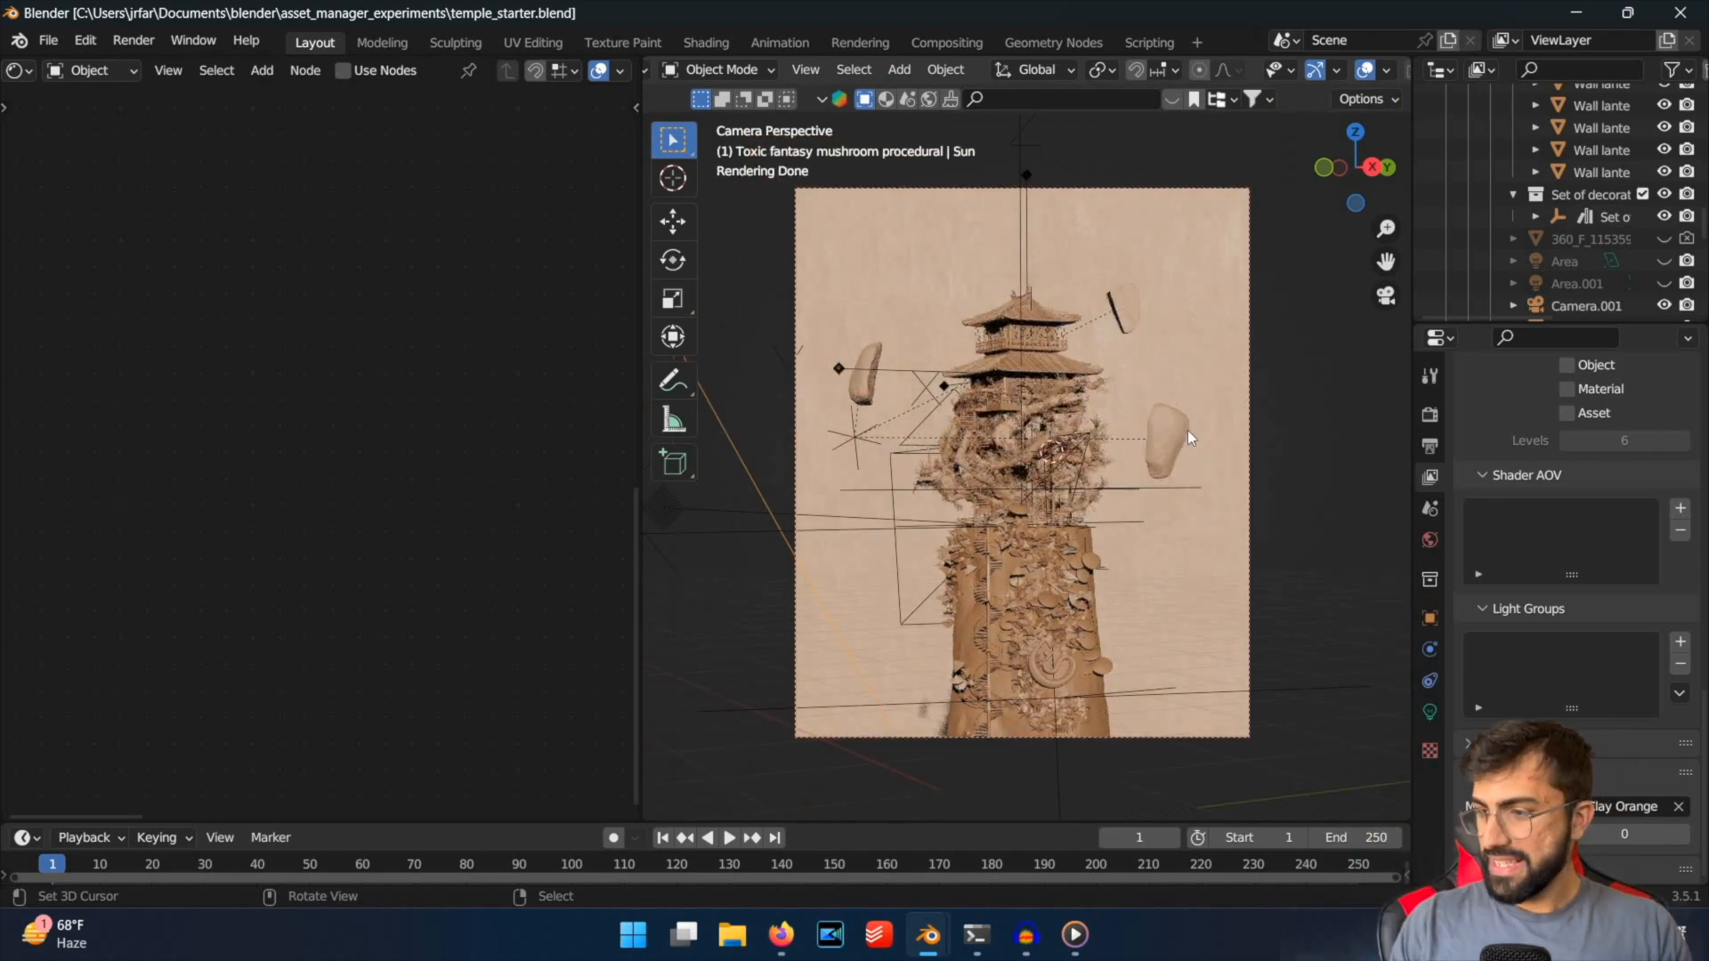
# Rotate the sun light about 48° around the global Z axis so it lights the temple from the side.
pyautogui.press('r')
pyautogui.press('z')
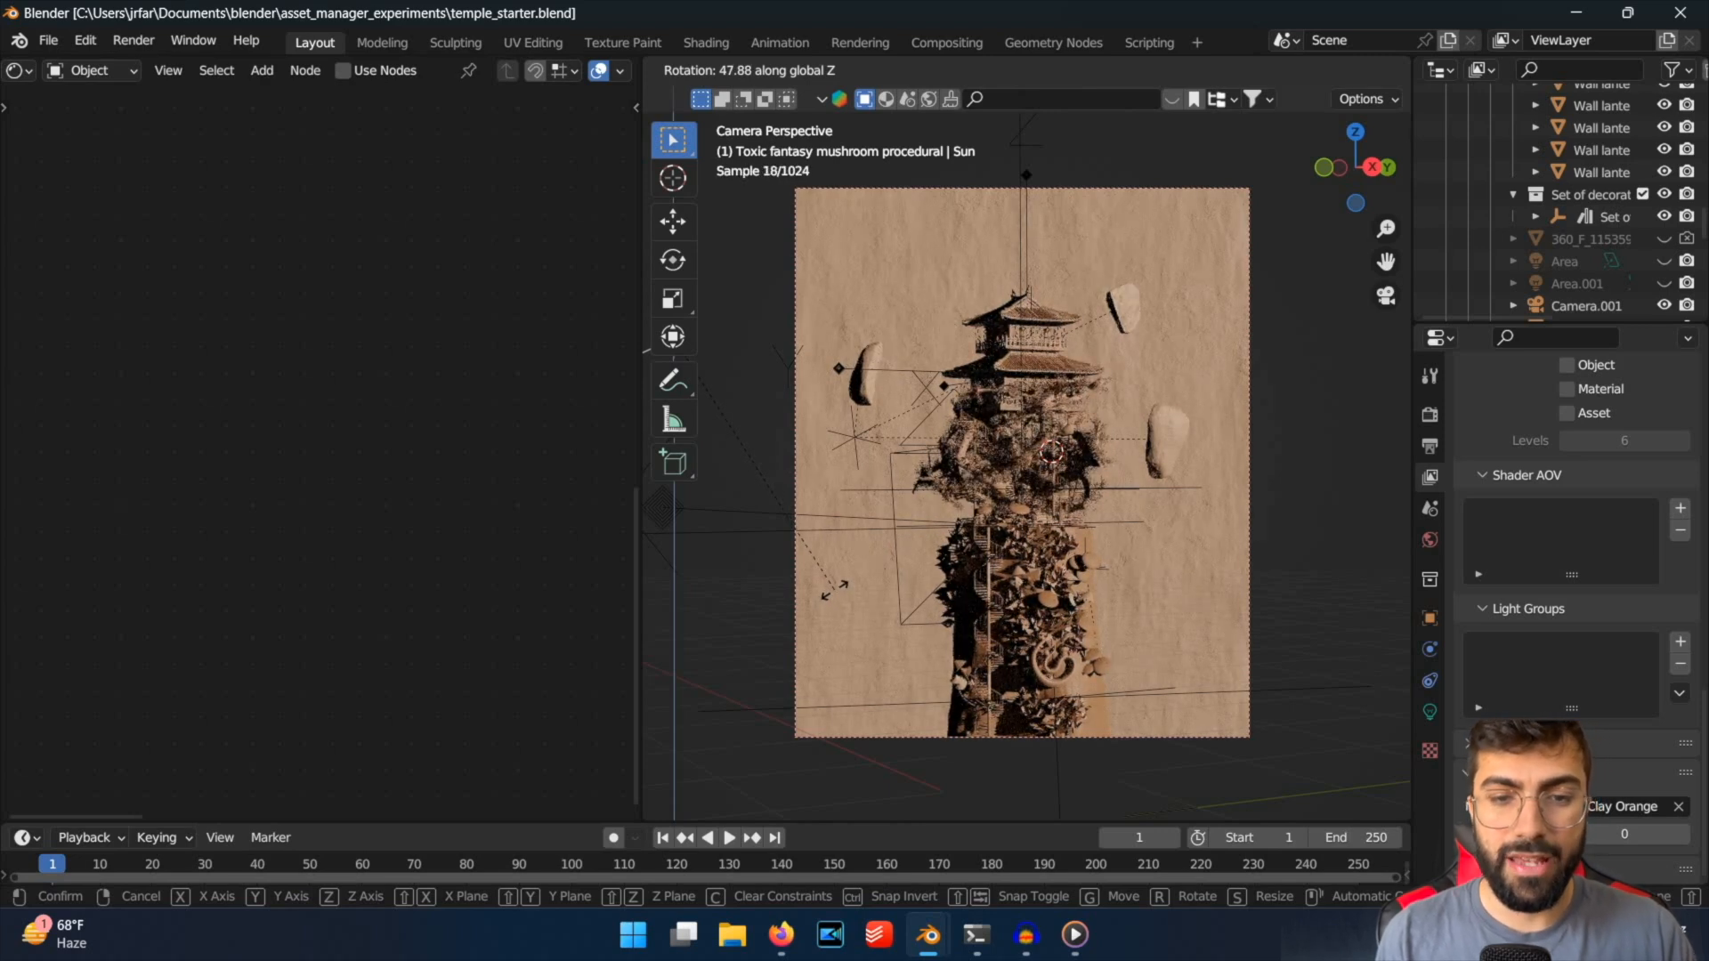
pyautogui.click(1106, 480)
# Examine how light and shadow fall on the temple roofs, balcony, floating rocks and vine-covered trunk.
pyautogui.scroll(3, 1085, 288)
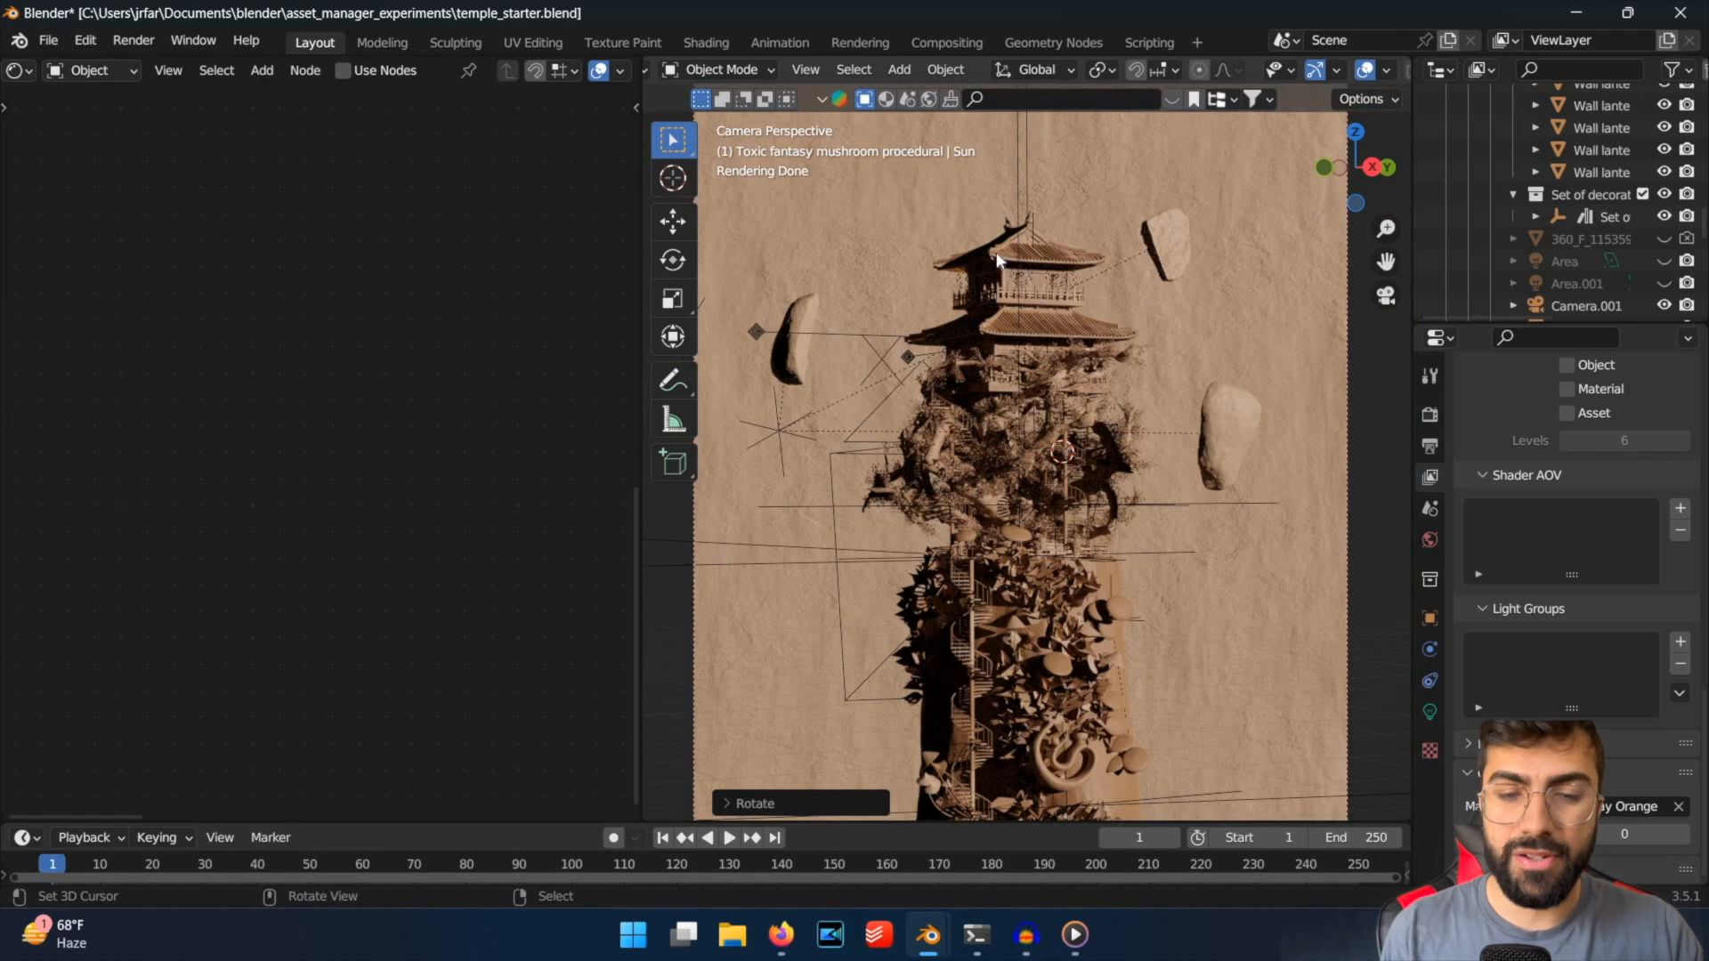
pyautogui.click(1068, 244)
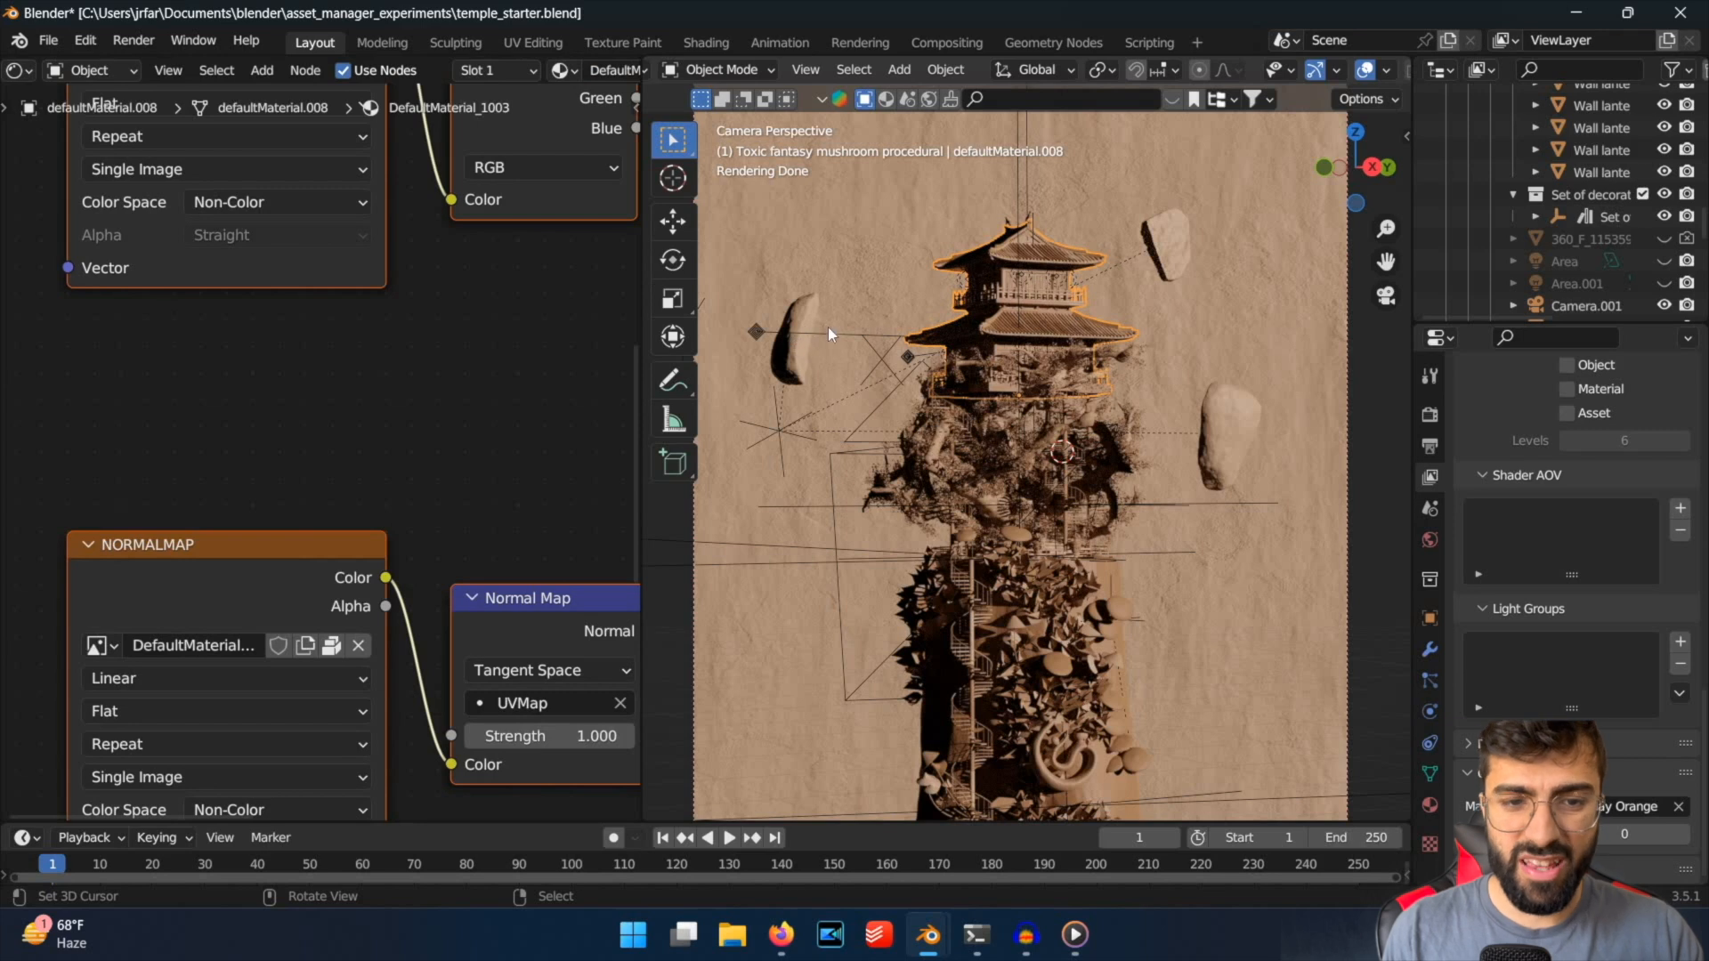
pyautogui.click(1016, 284)
pyautogui.click(1042, 287)
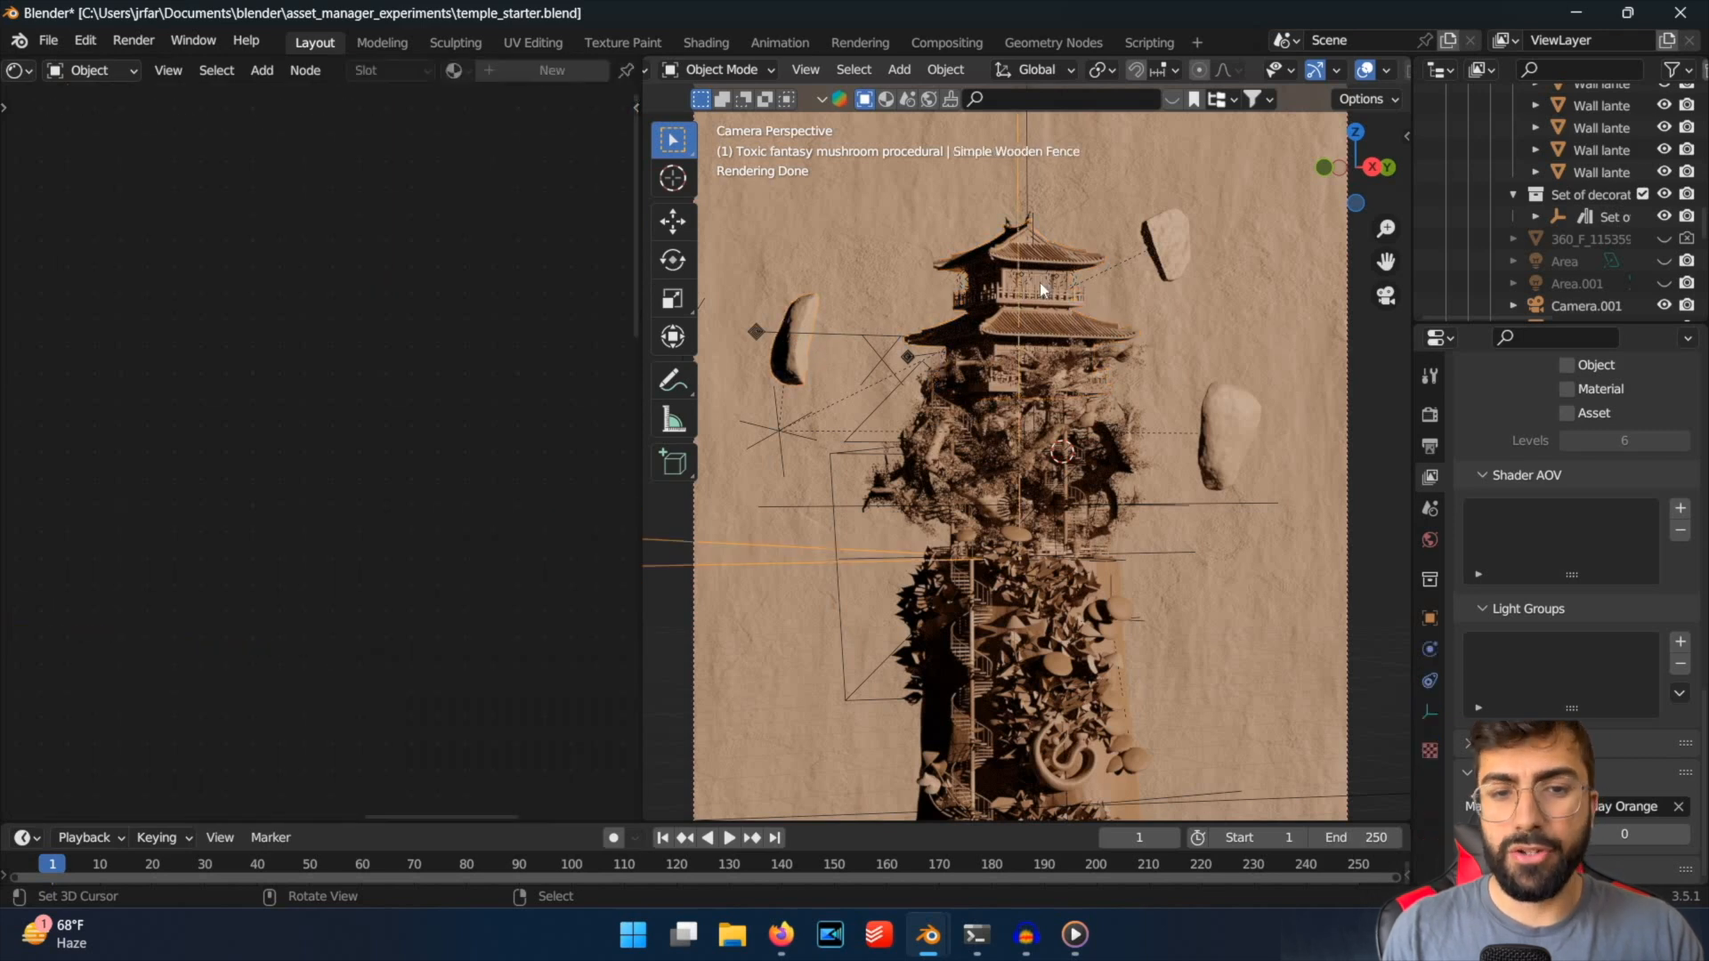
pyautogui.click(808, 354)
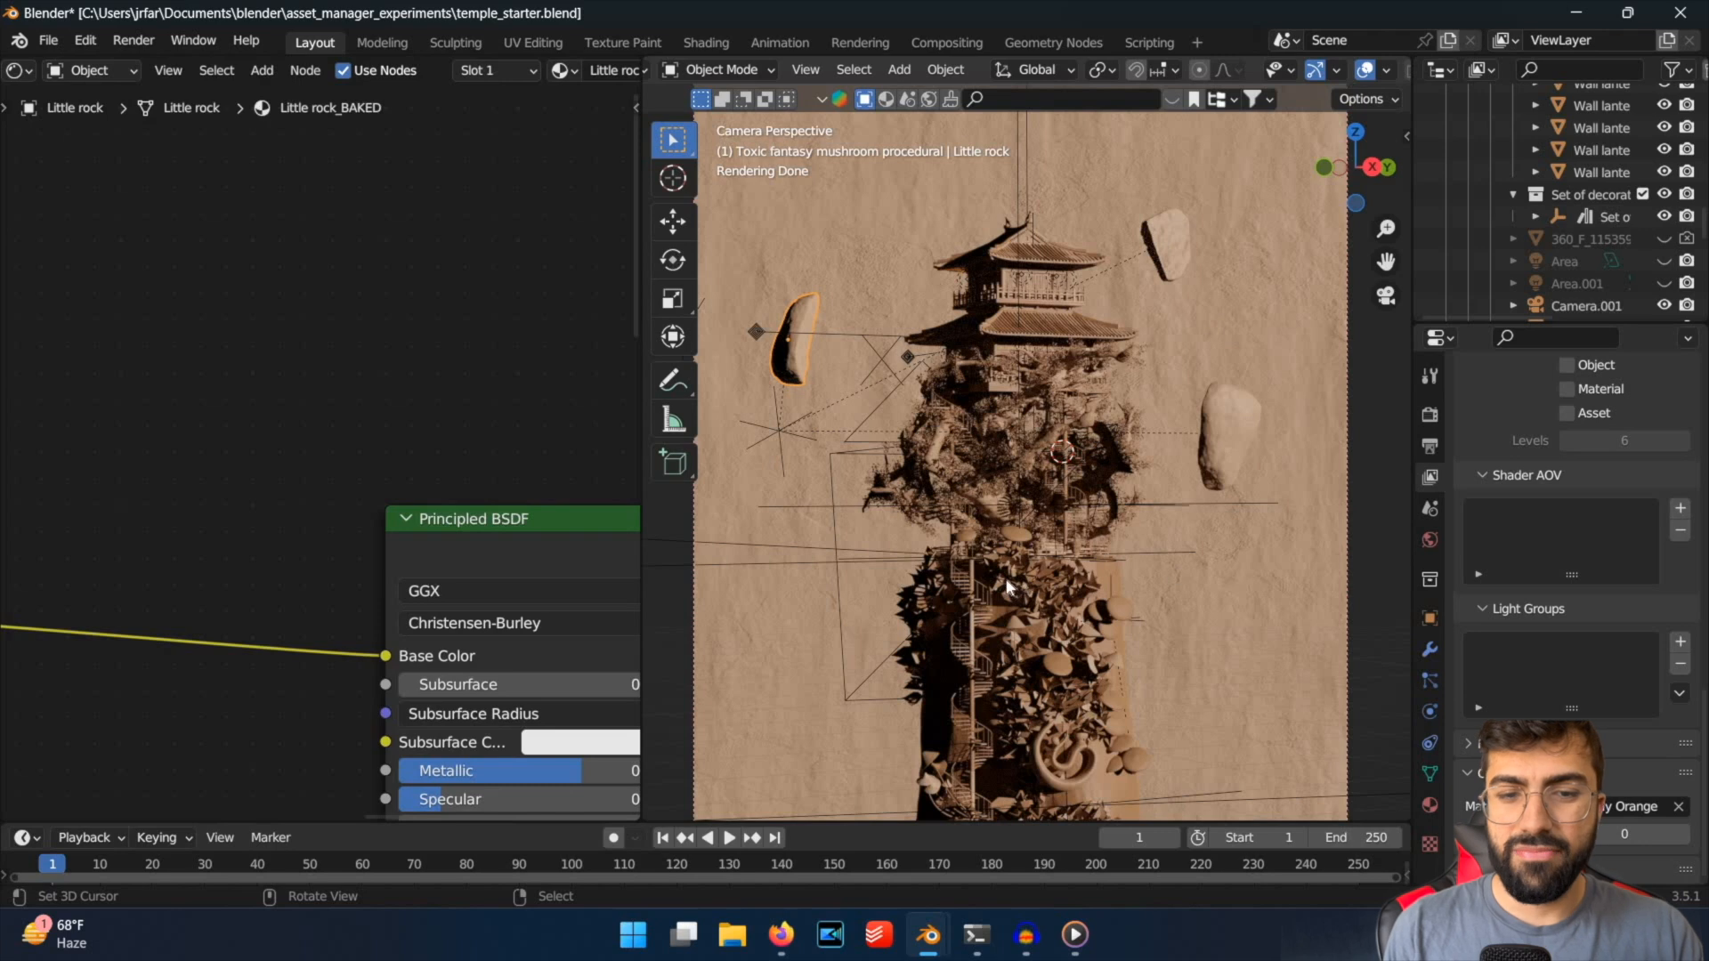
pyautogui.scroll(-2, 1268, 505)
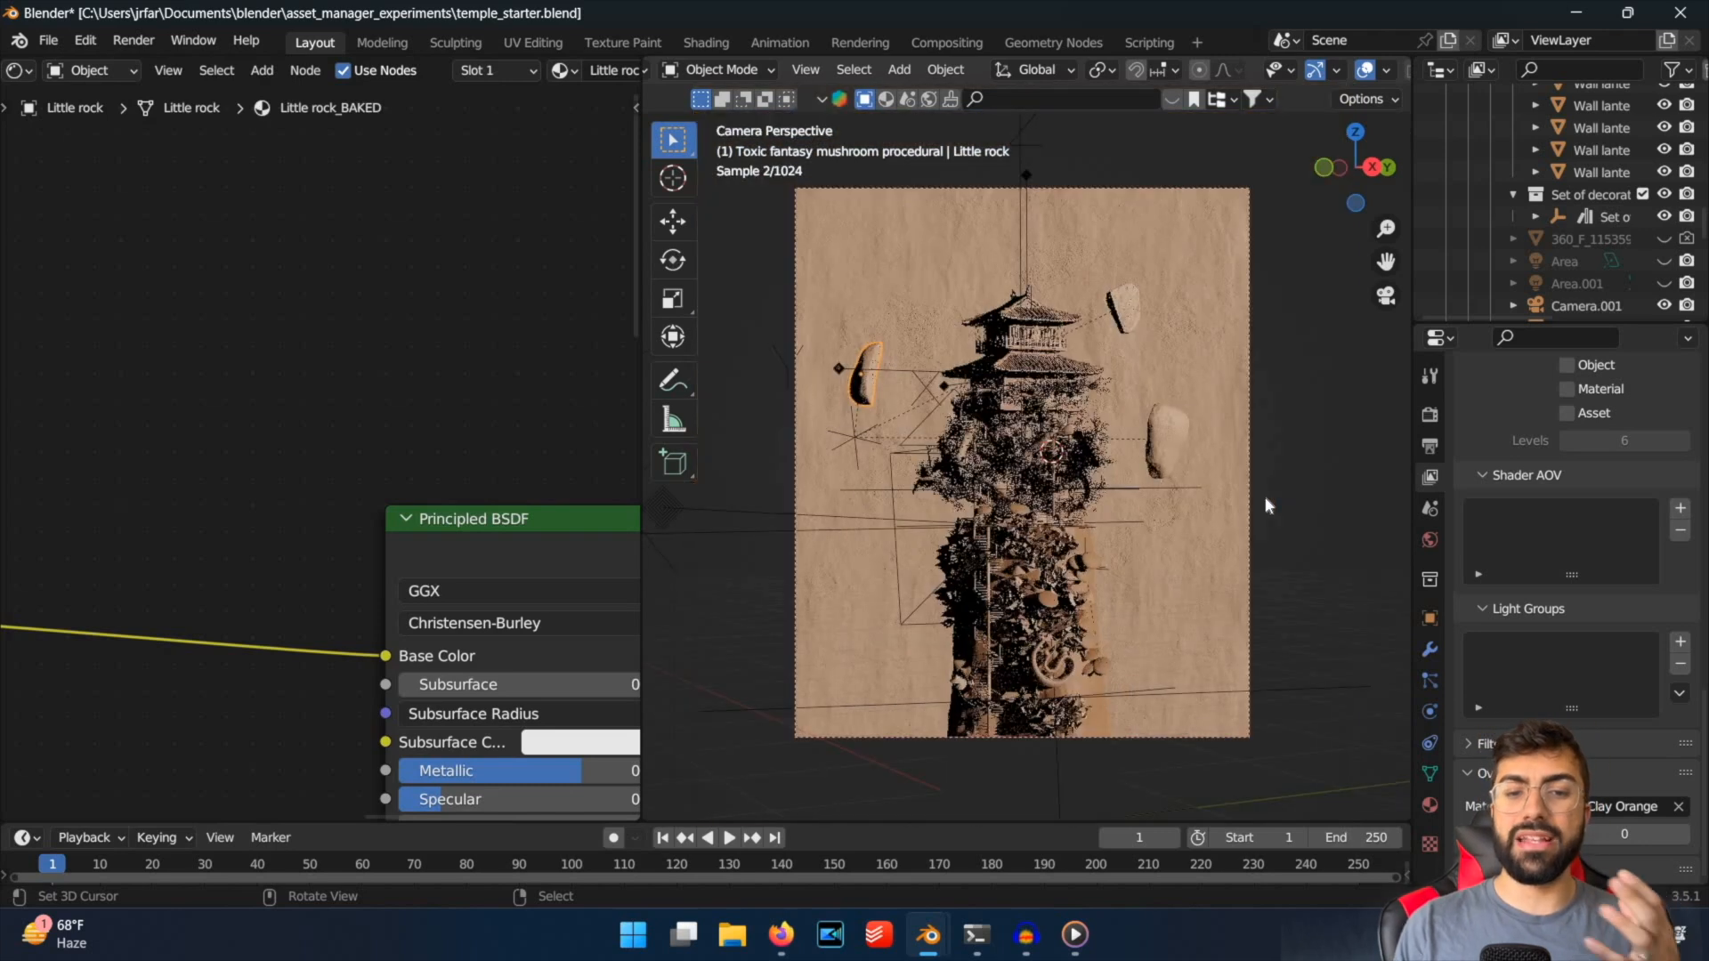
pyautogui.click(1268, 505)
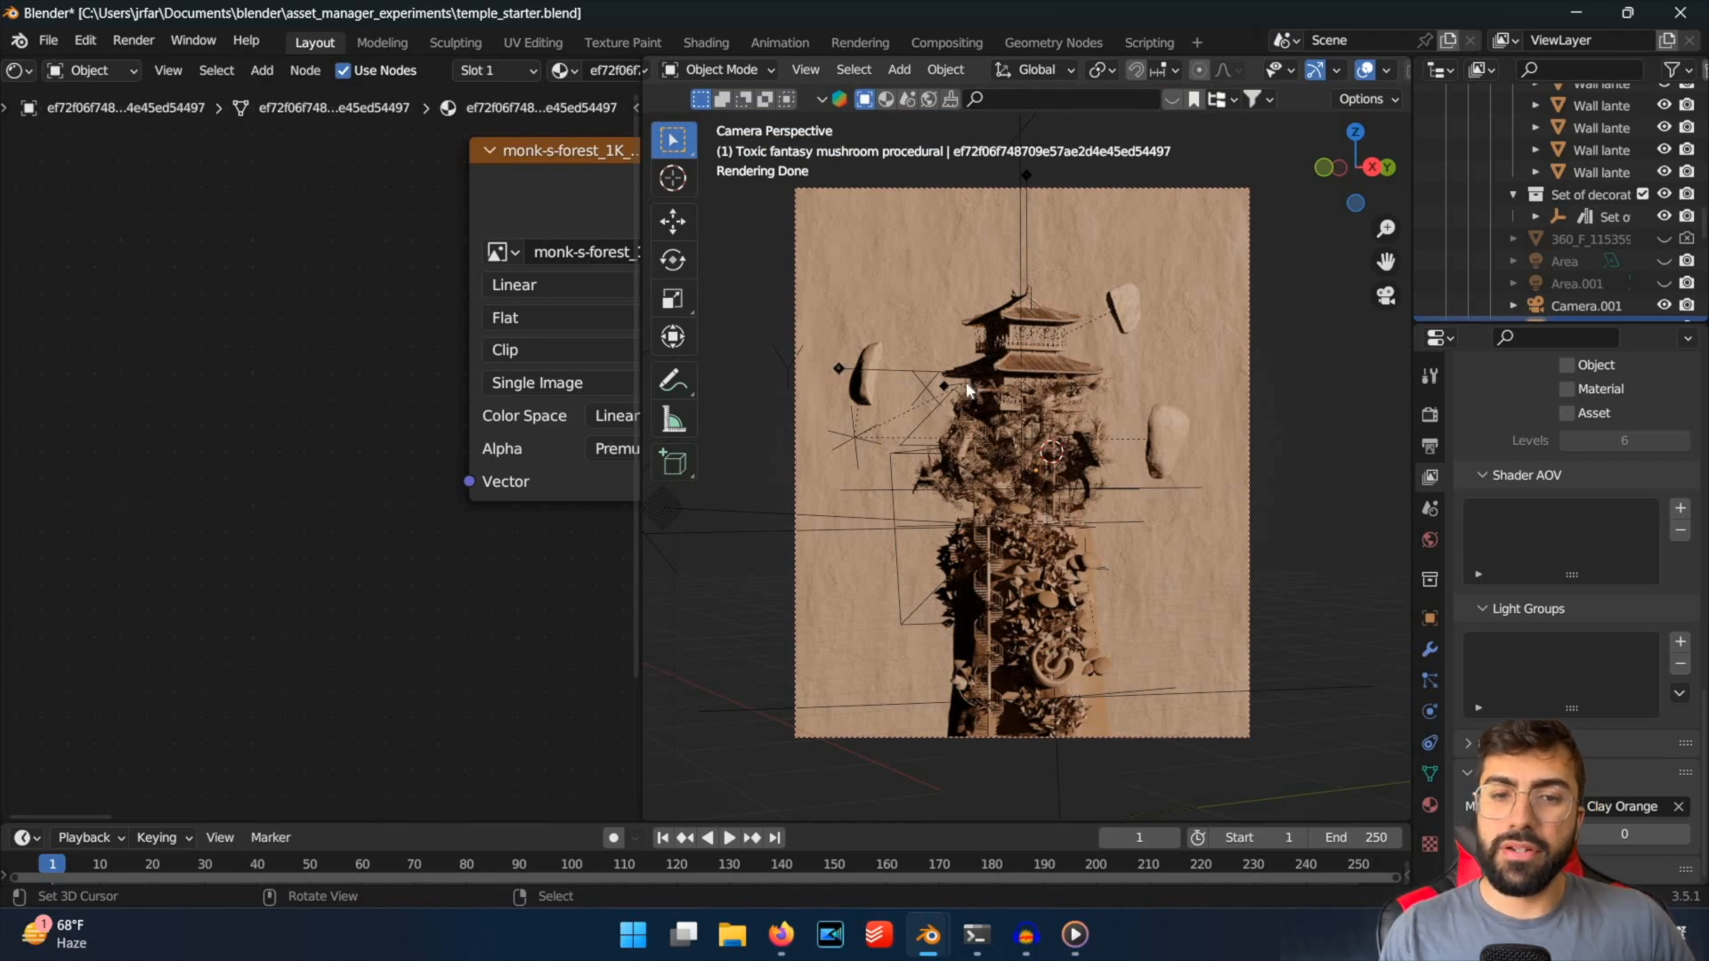
pyautogui.scroll(1, 976, 398)
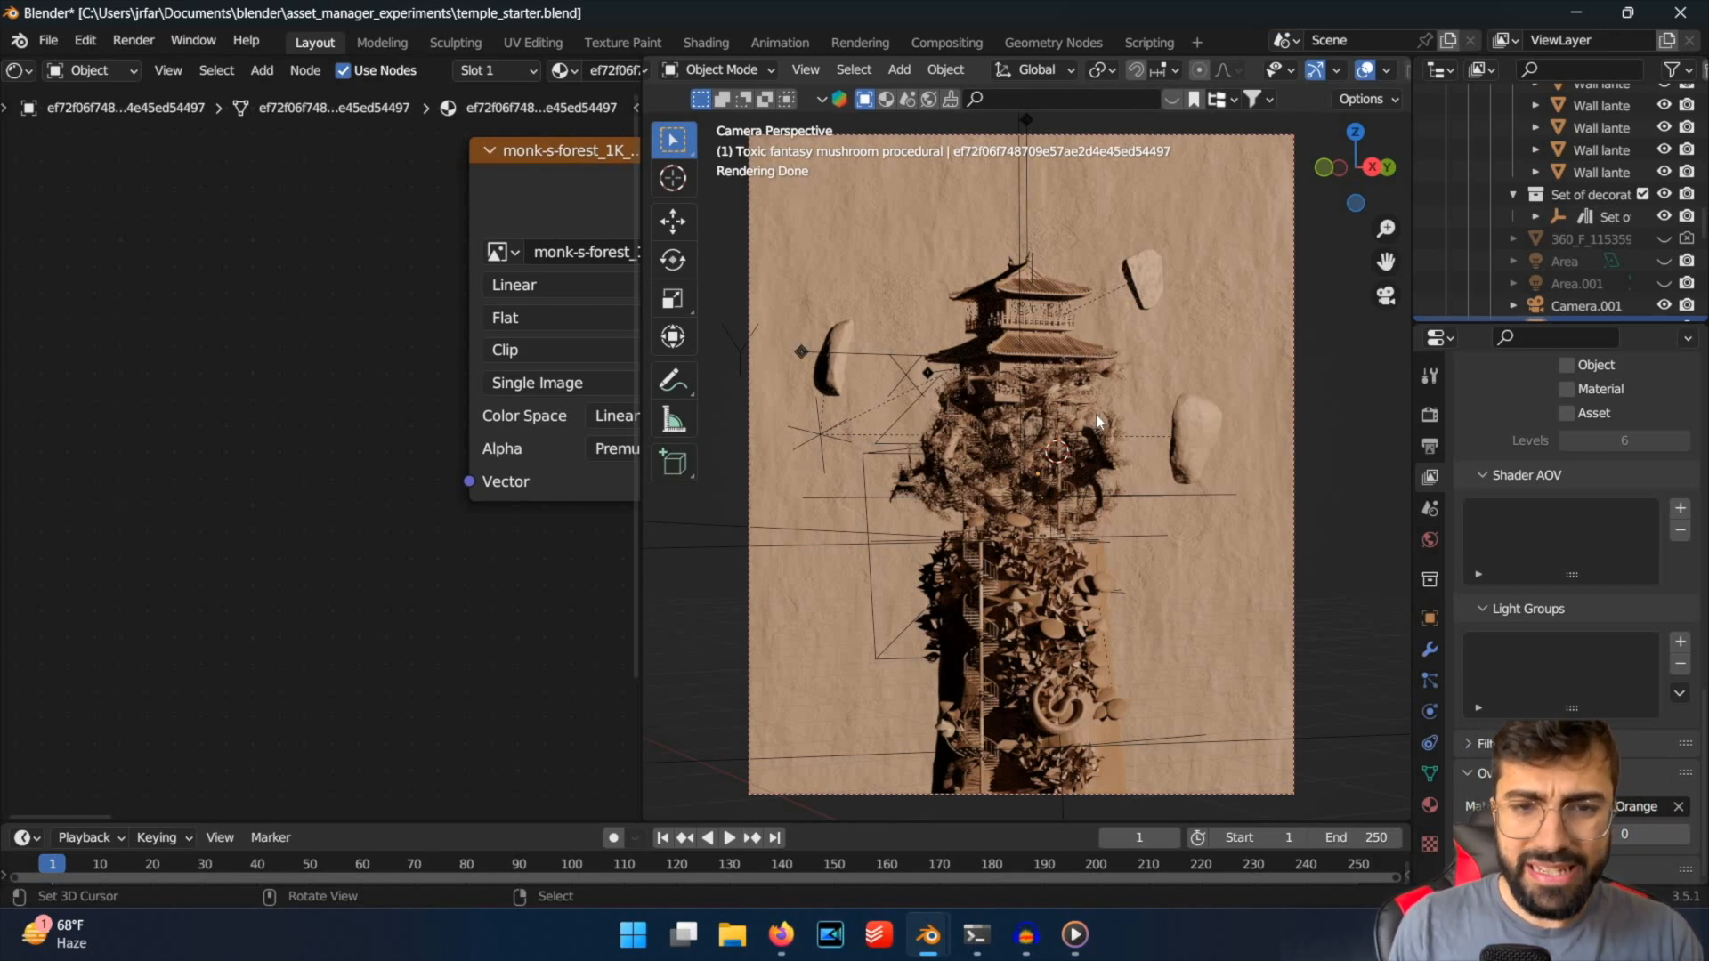
pyautogui.scroll(-1, 1097, 413)
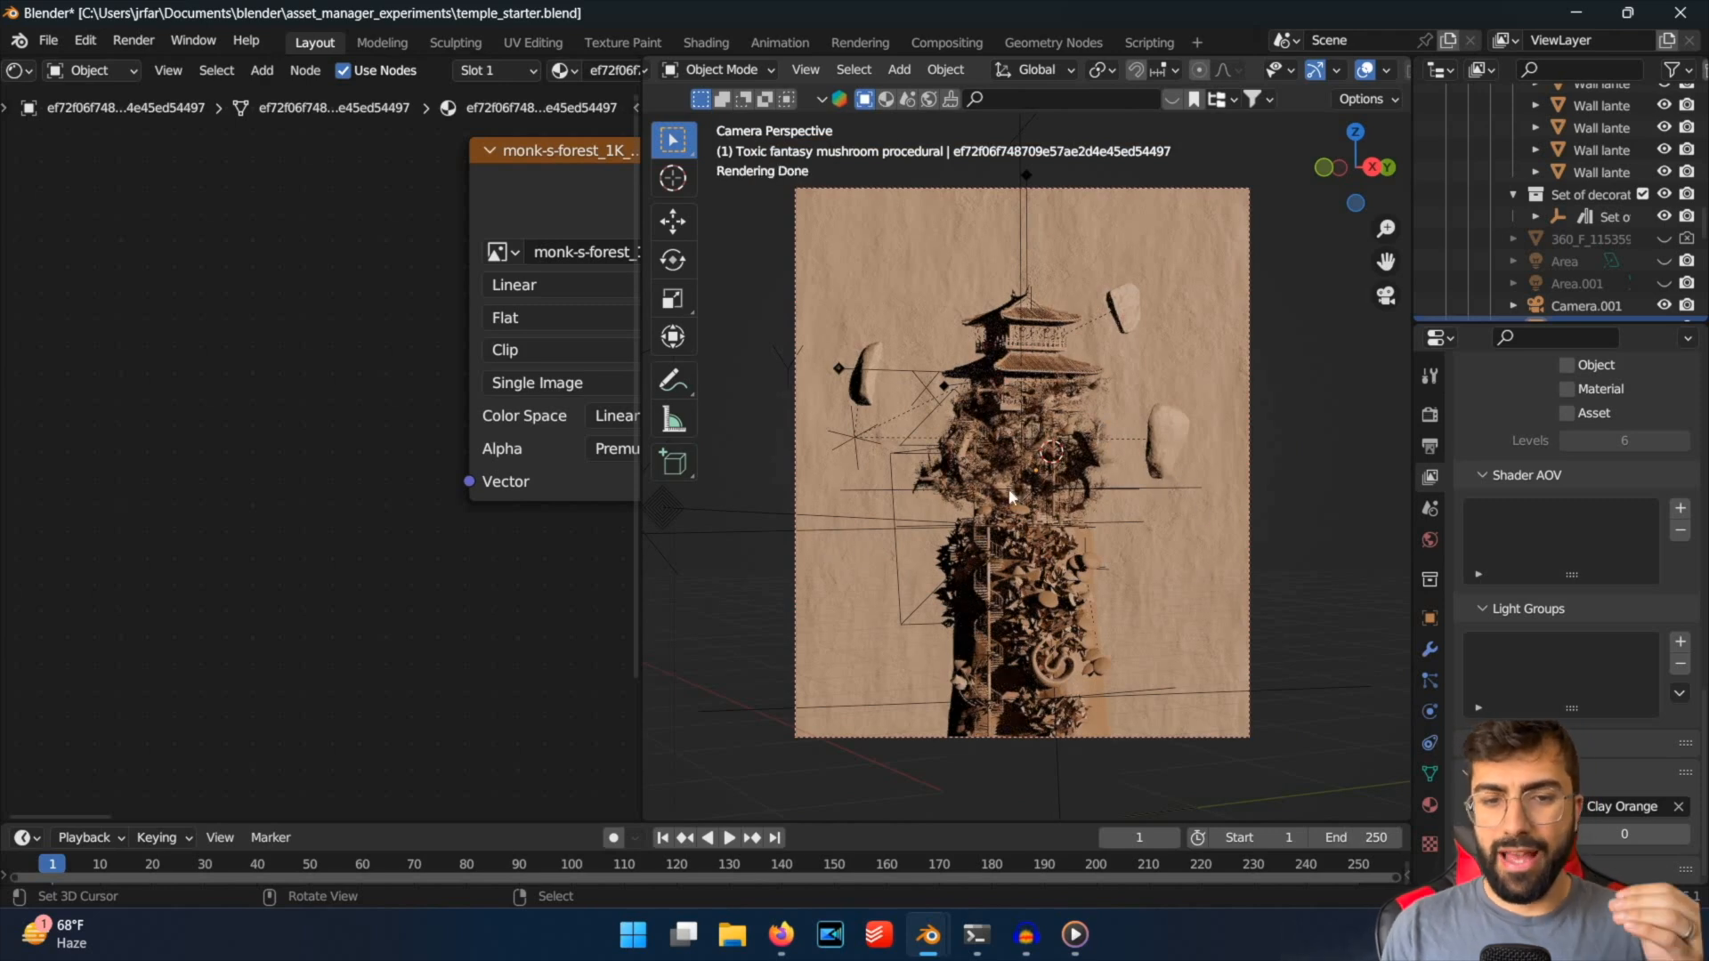
# Find the sun light by searching the outliner for "sun" and rotate it about 230° around the global Z axis.
pyautogui.scroll(-1, 1376, 456)
pyautogui.scroll(-2, 1556, 281)
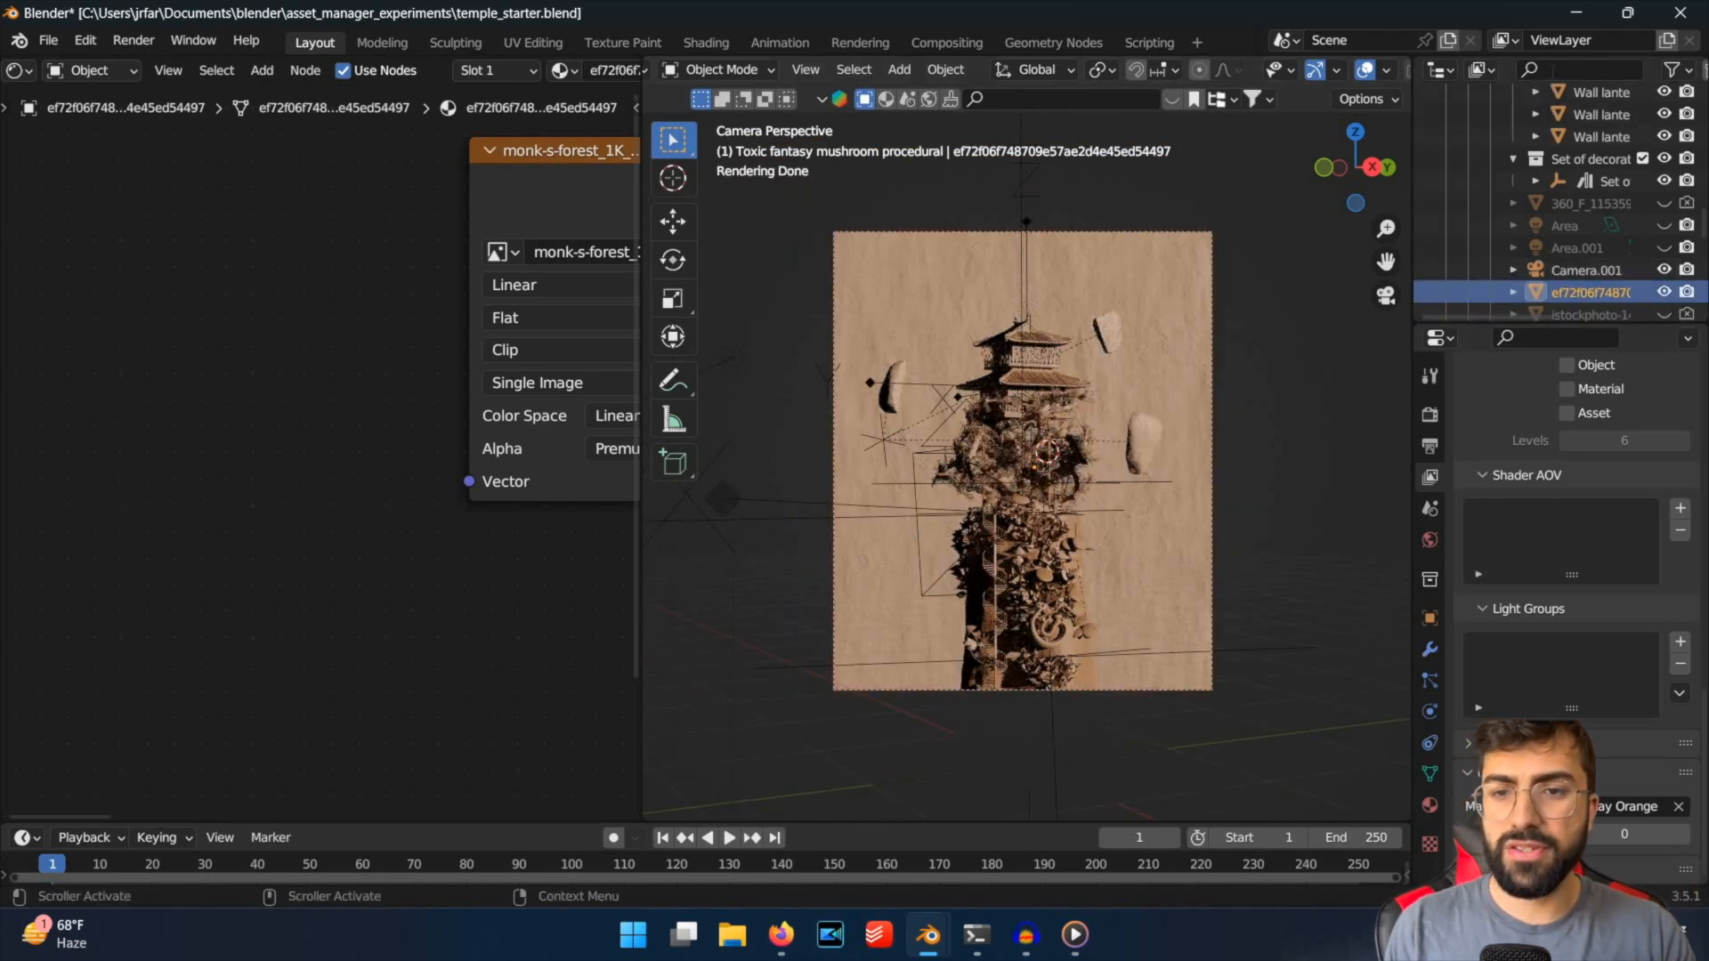
pyautogui.click(1571, 70)
pyautogui.write('sun')
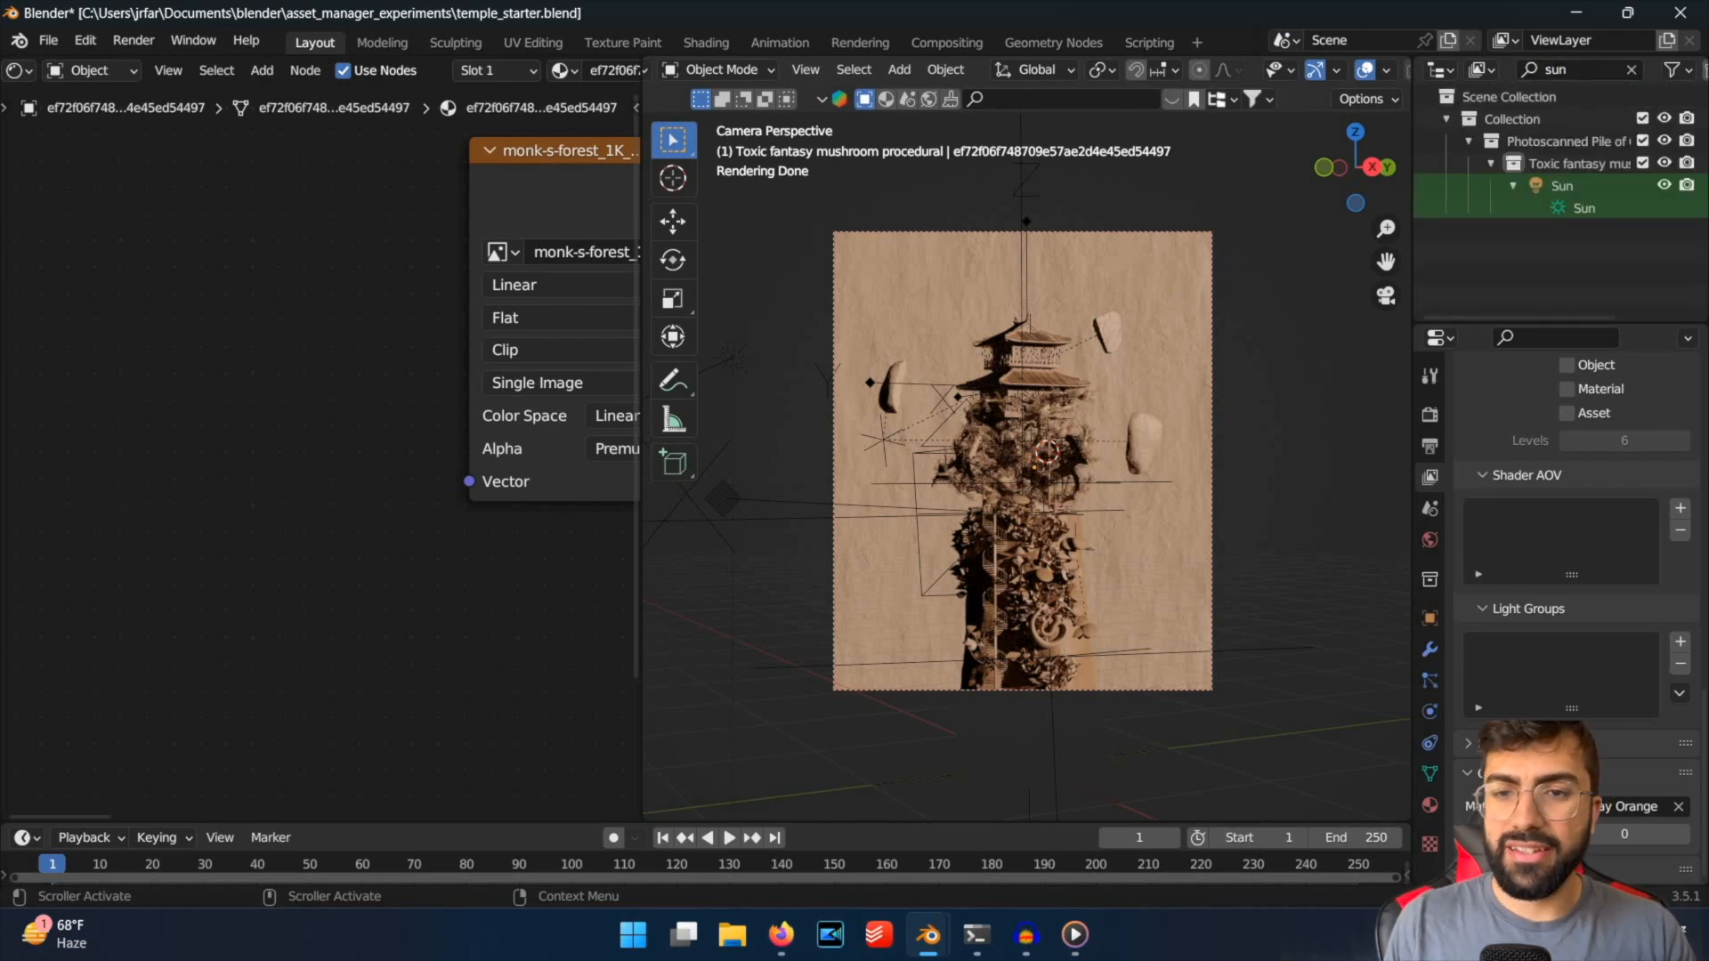
pyautogui.click(1562, 186)
pyautogui.press('r')
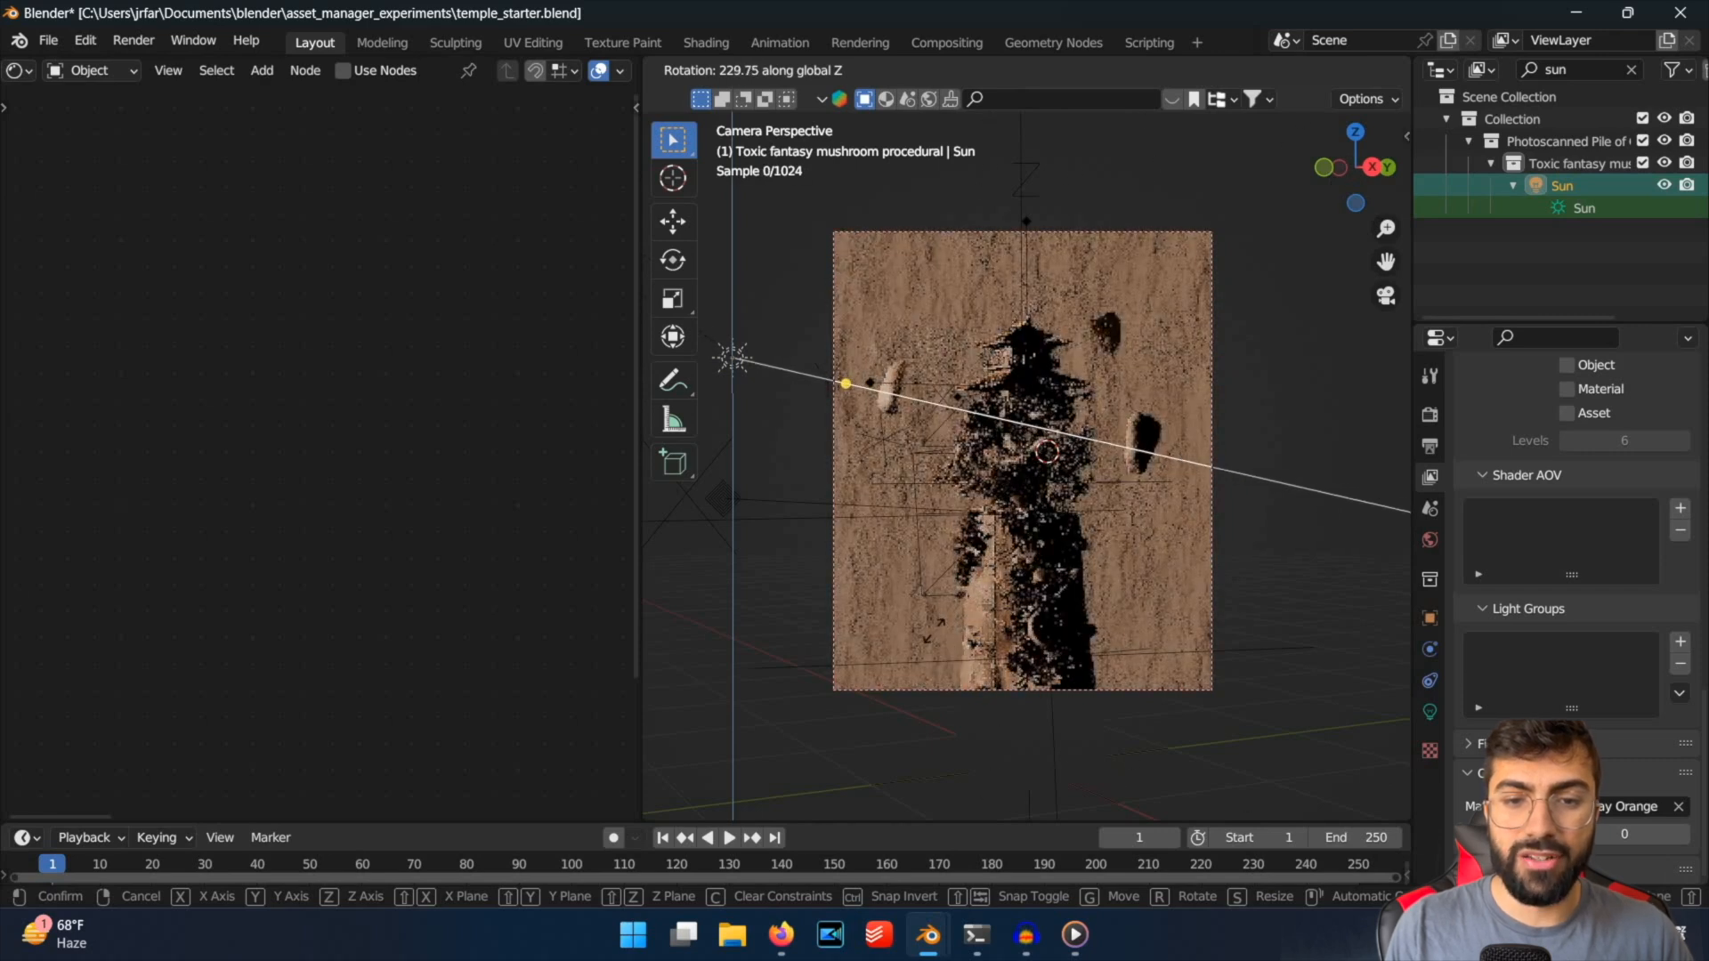
pyautogui.click(877, 448)
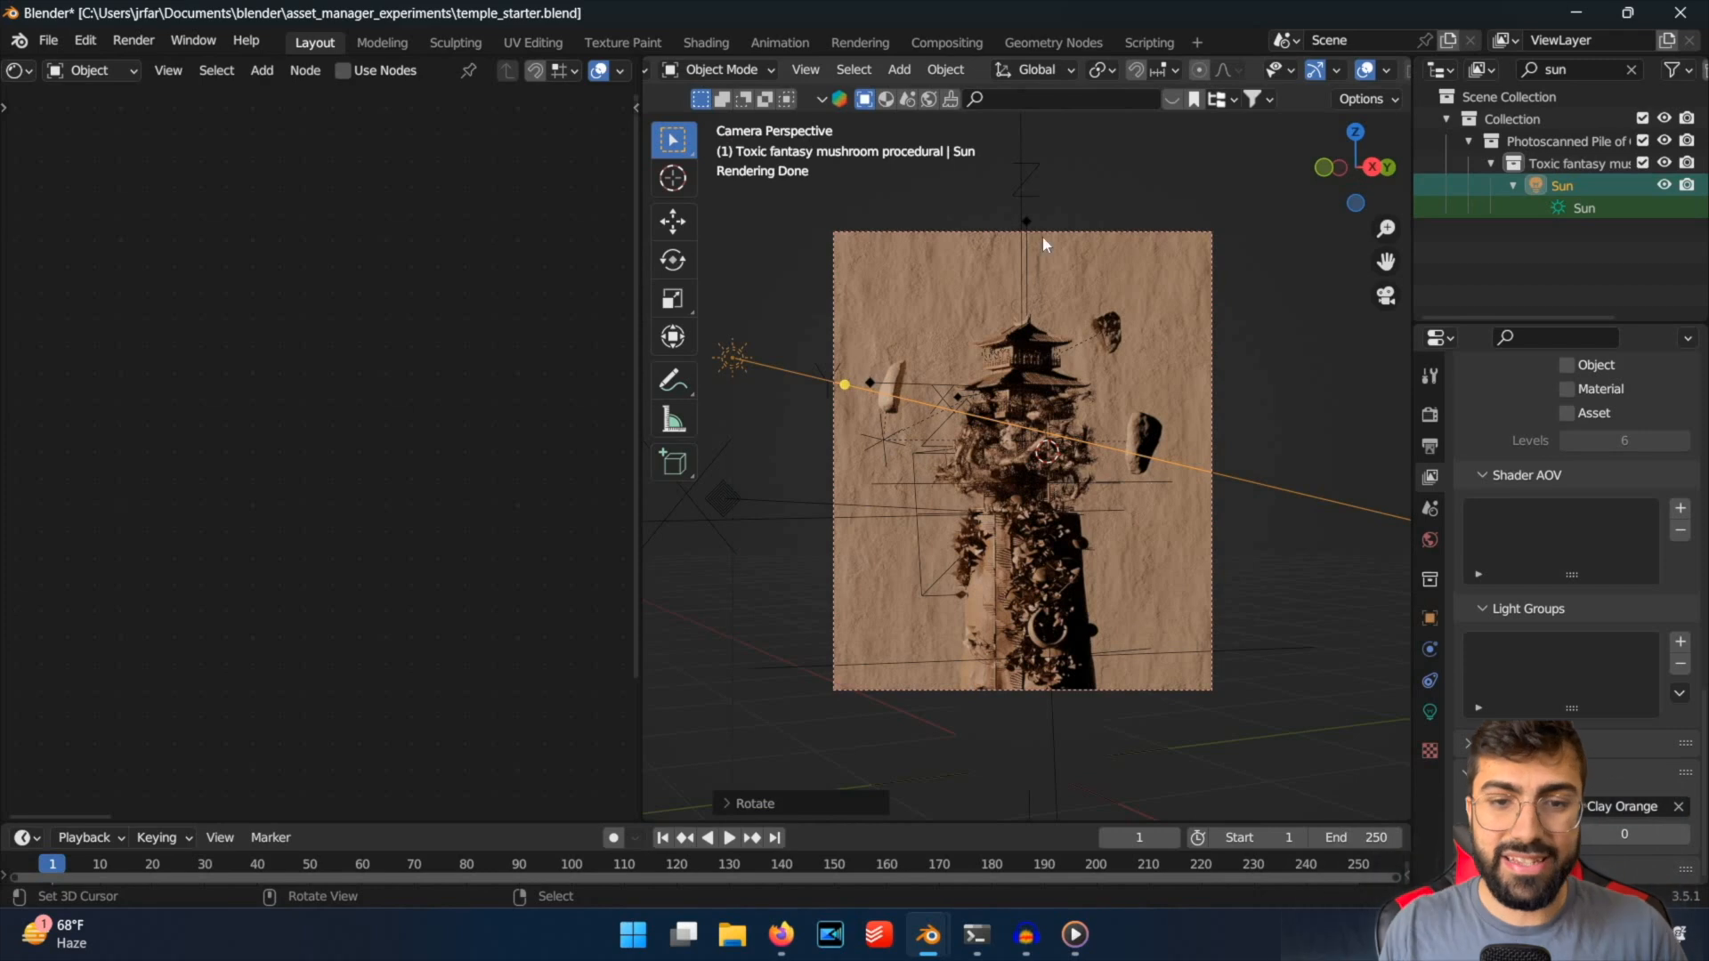
# Inspect the shadows on the temple and branches up close and in the full frame, and save the file.
pyautogui.scroll(5, 1011, 244)
pyautogui.scroll(-2, 994, 378)
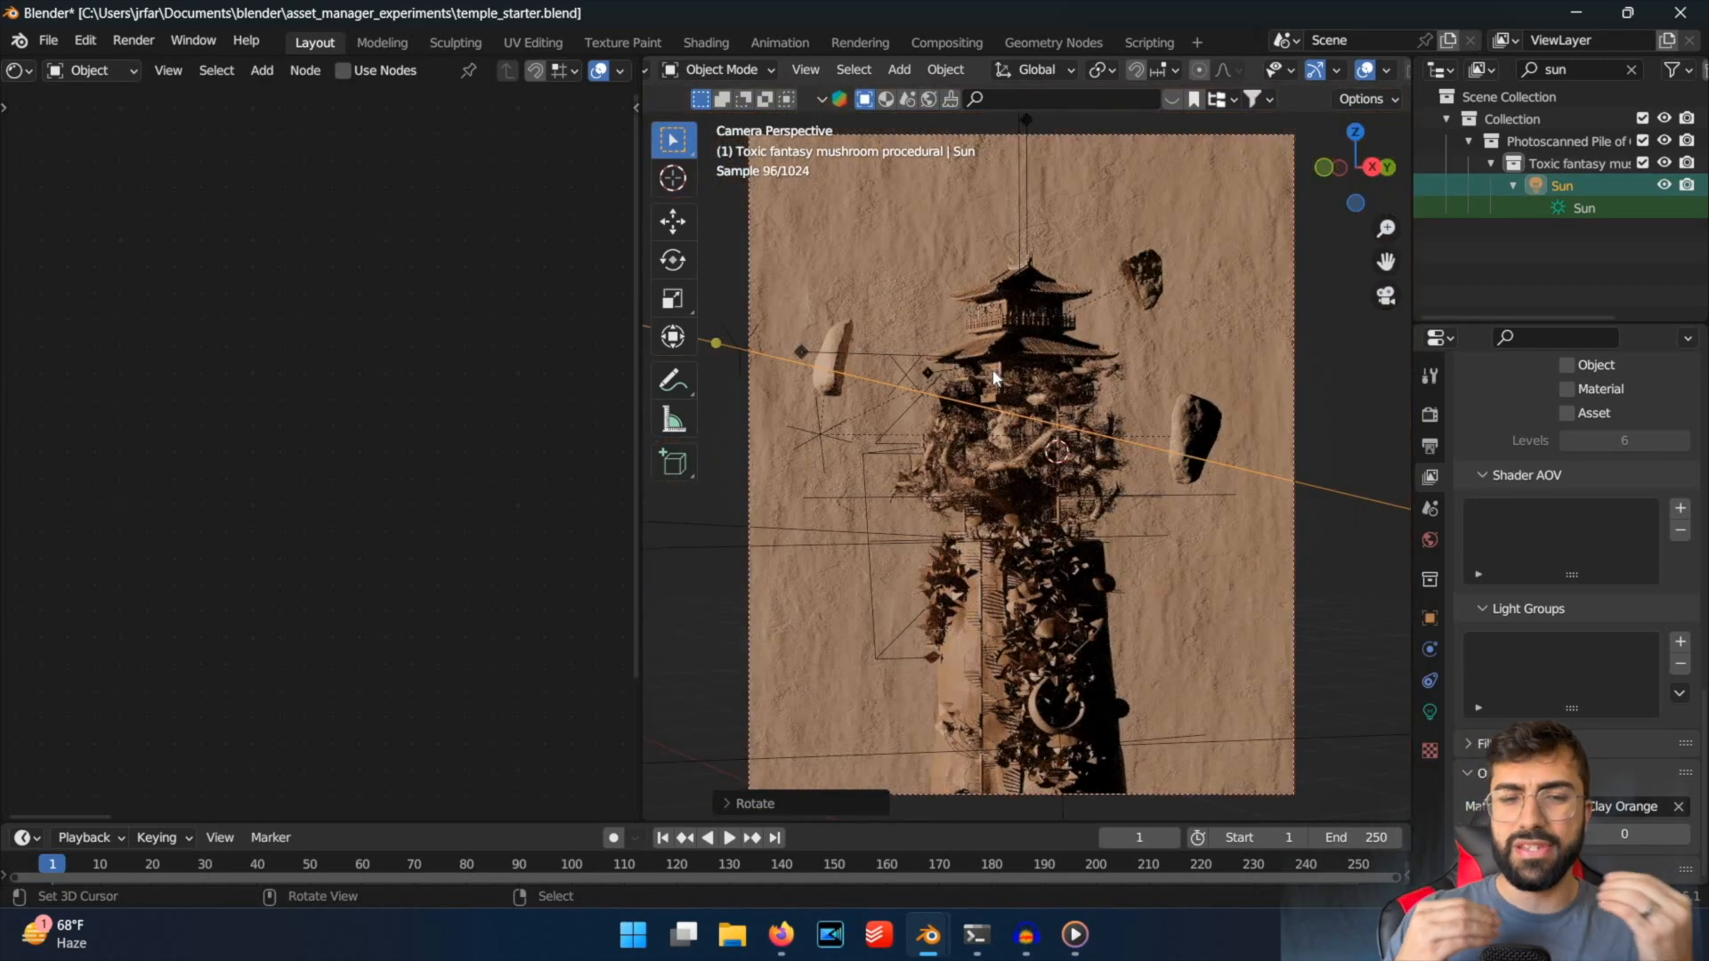
pyautogui.scroll(-1, 994, 377)
pyautogui.scroll(6, 994, 377)
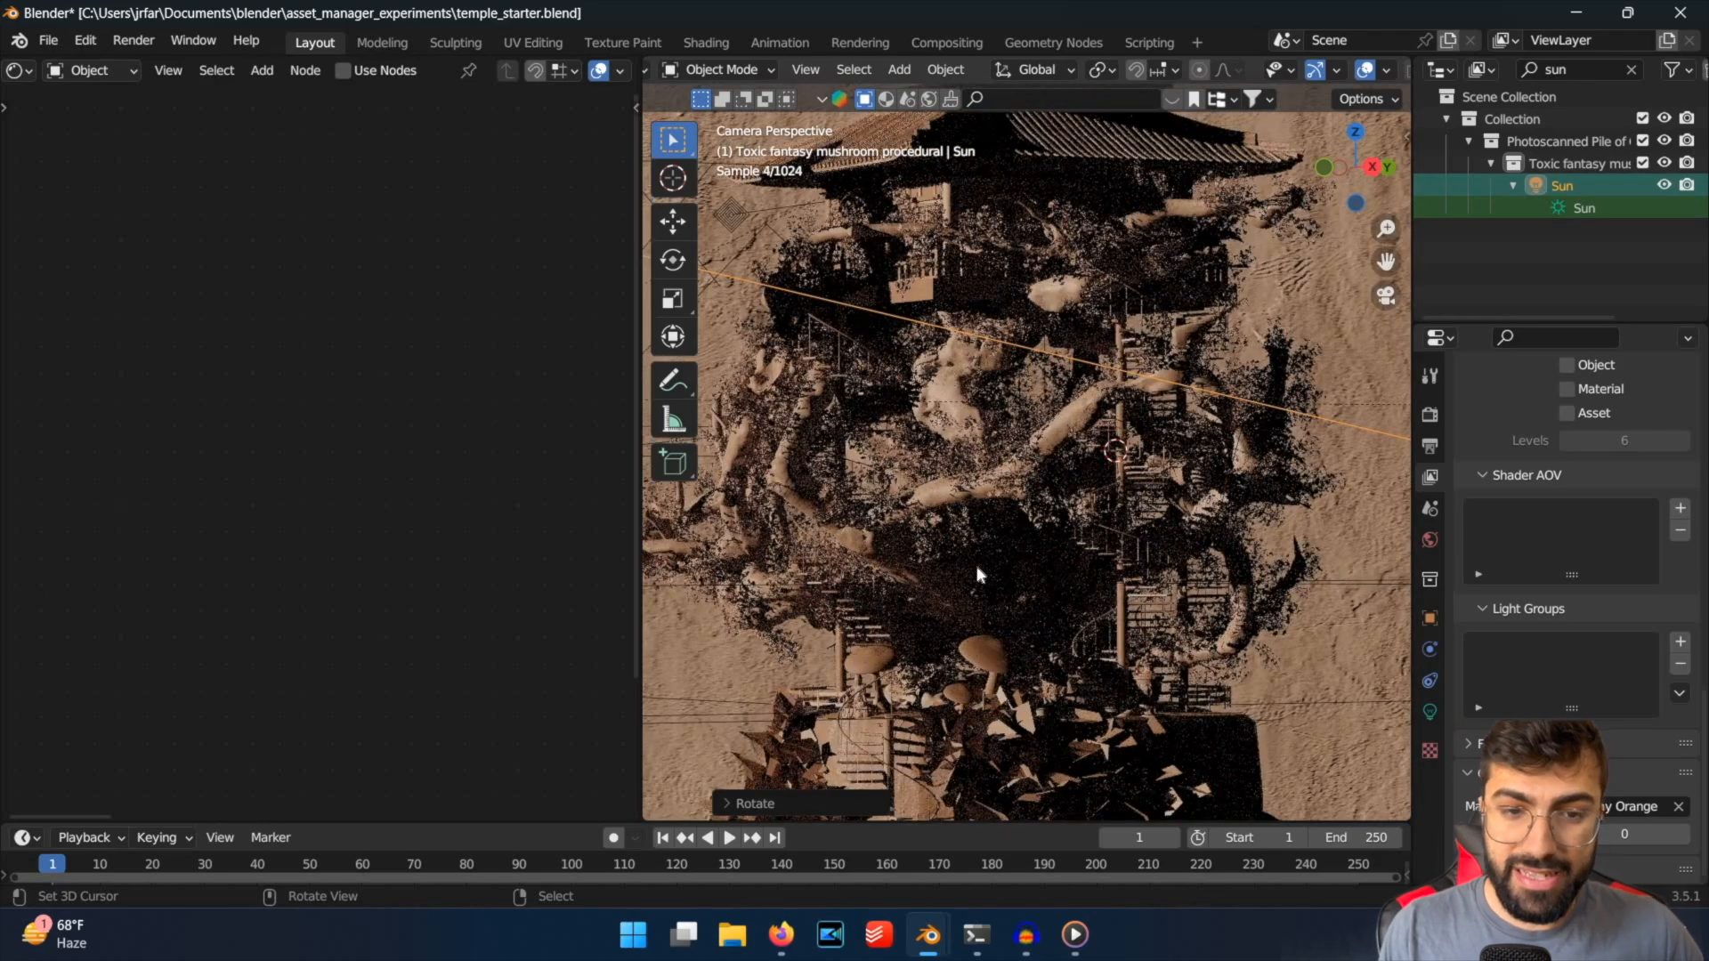
pyautogui.scroll(-4, 1021, 721)
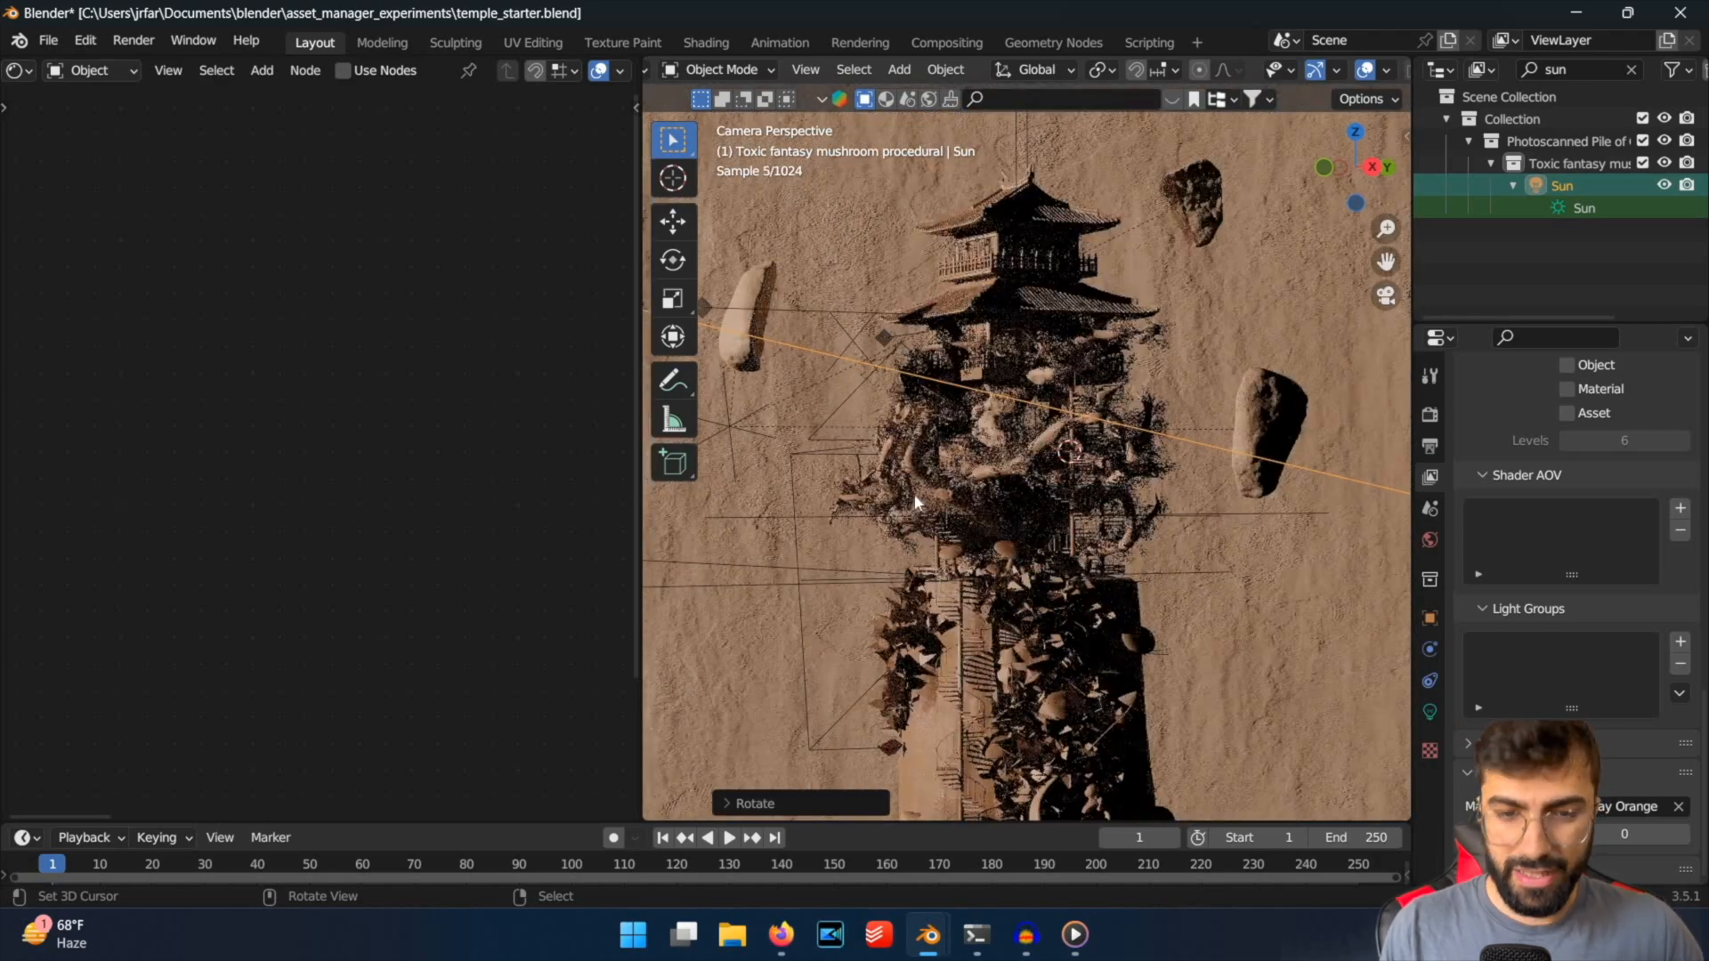
pyautogui.scroll(-2, 939, 574)
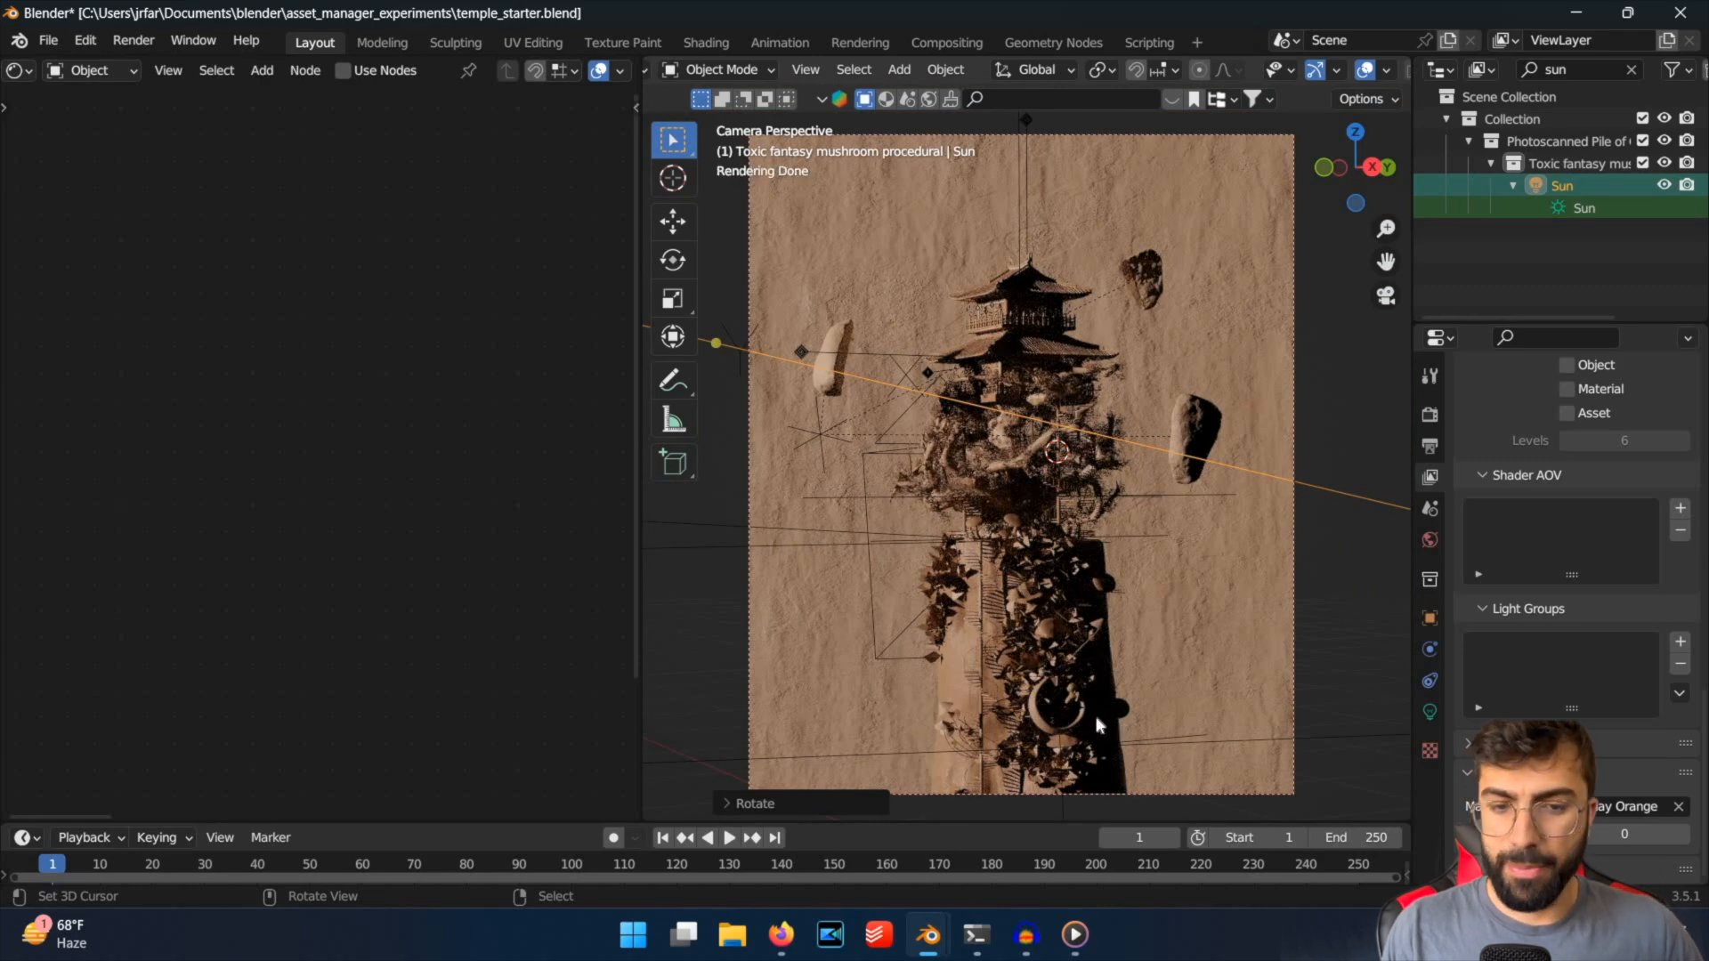
pyautogui.scroll(-2, 1077, 699)
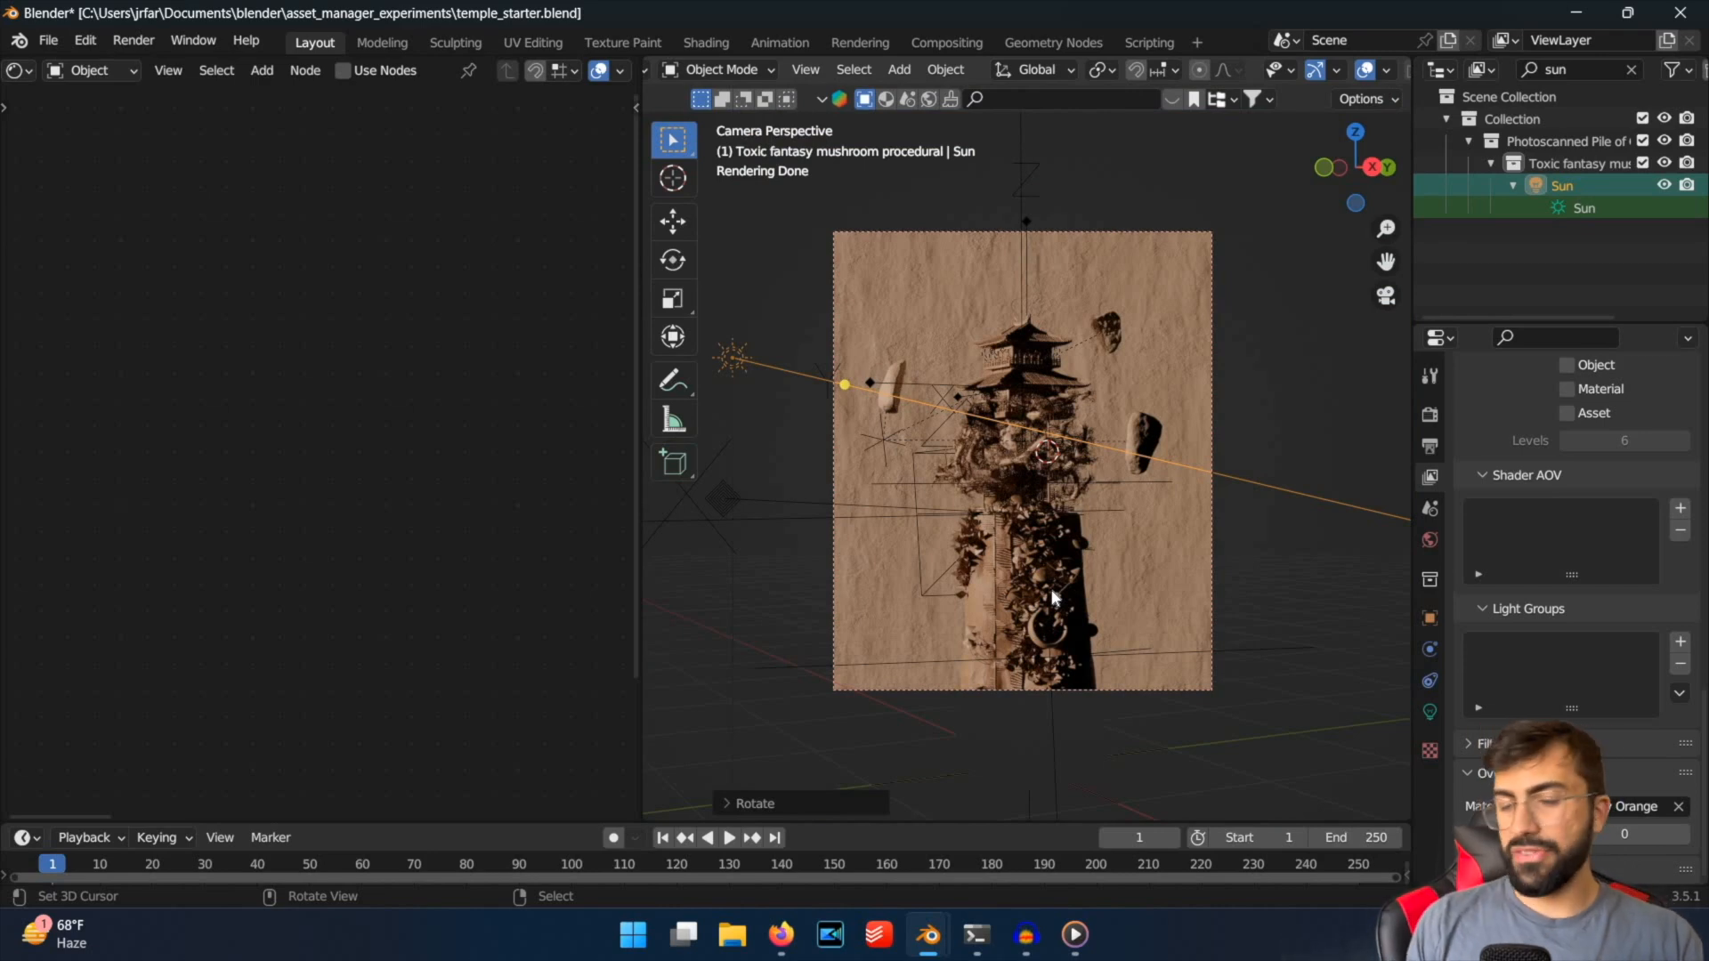
pyautogui.hotkey('ctrl', 's')
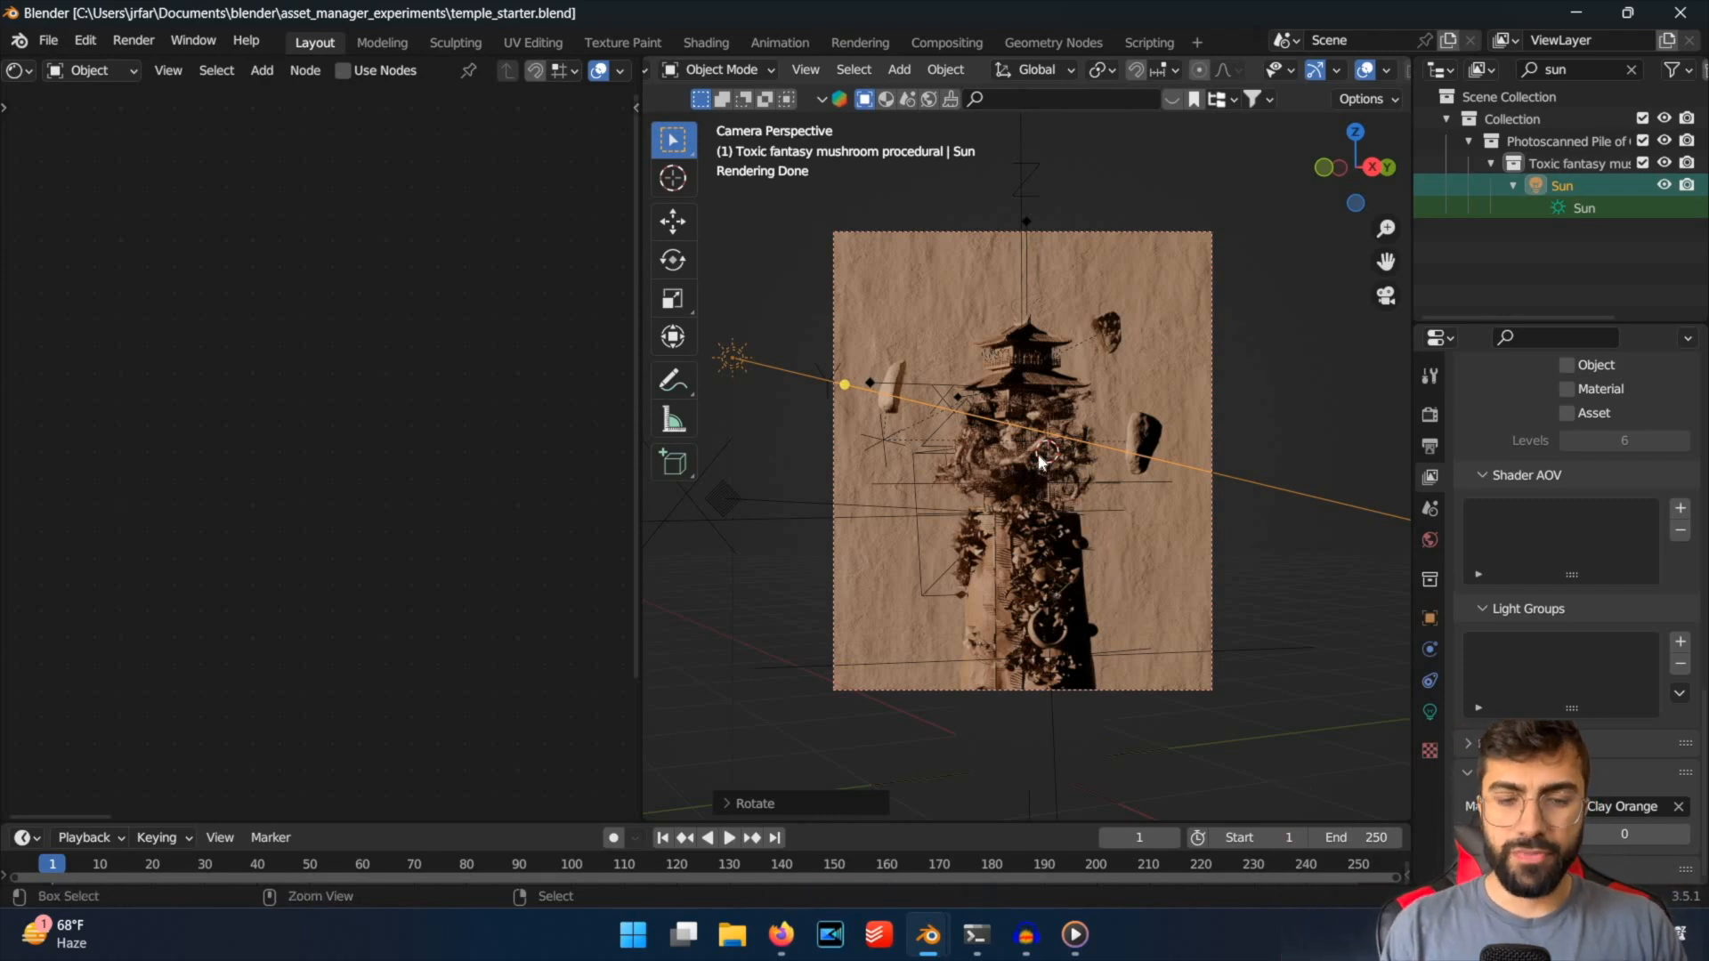
pyautogui.hotkey('ctrl', 's')
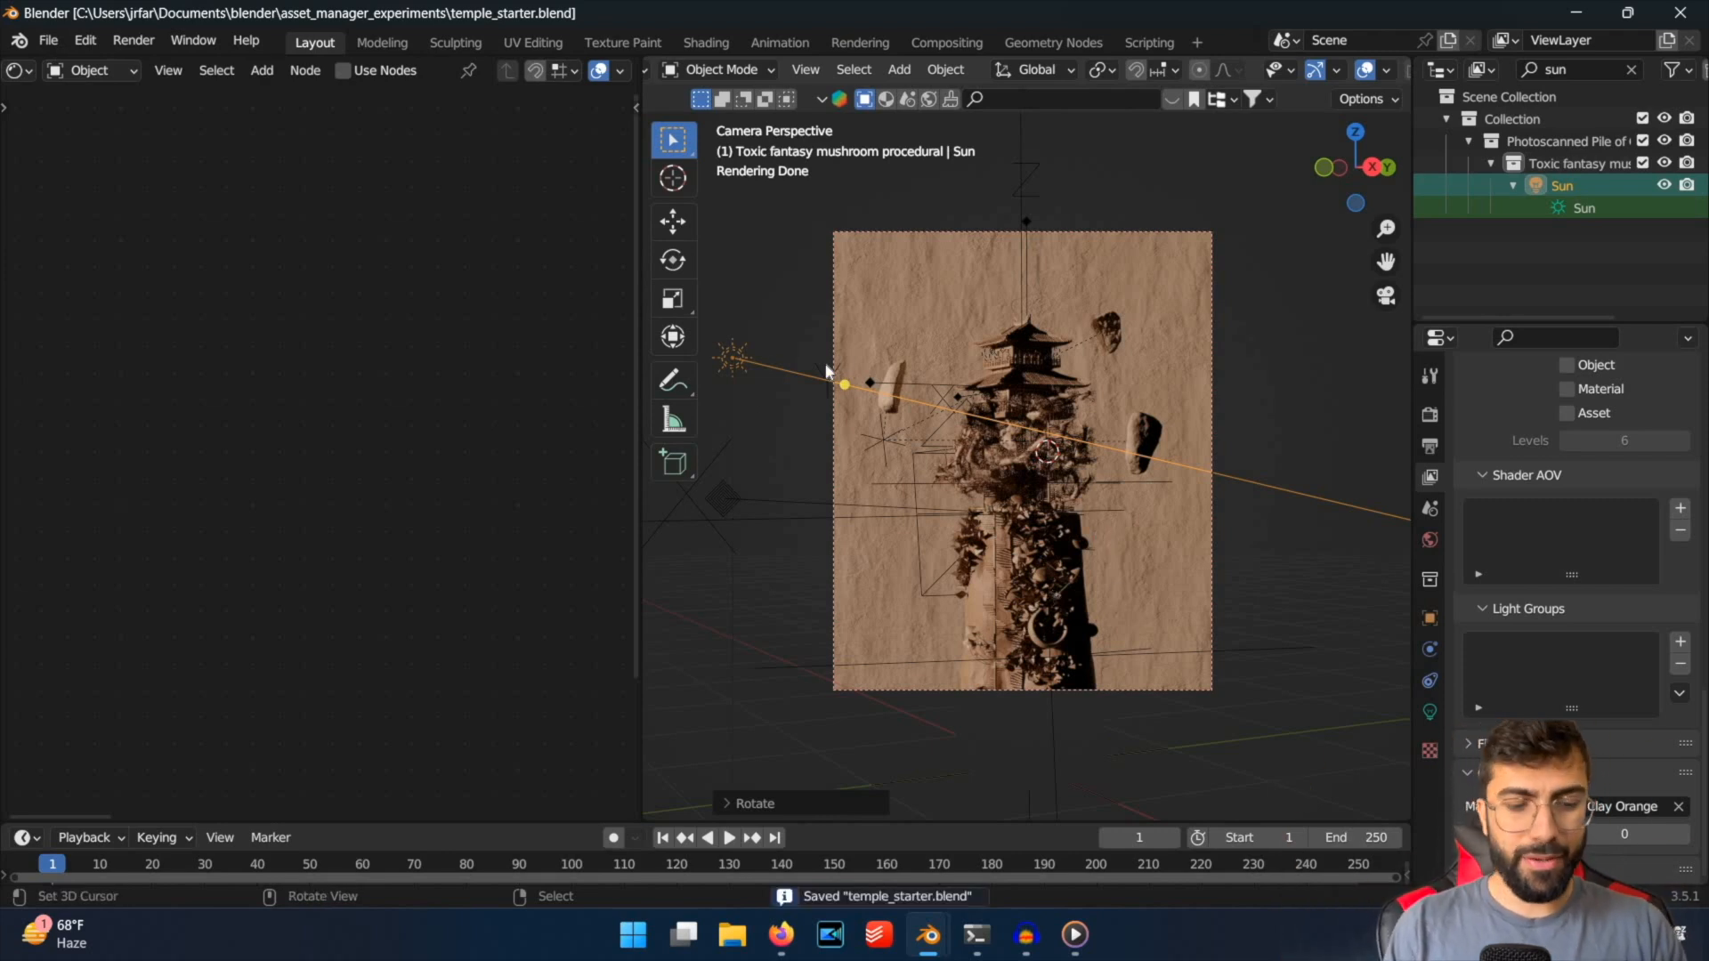
# Set the sun light's strength to 0 and save the file.
pyautogui.press('x')
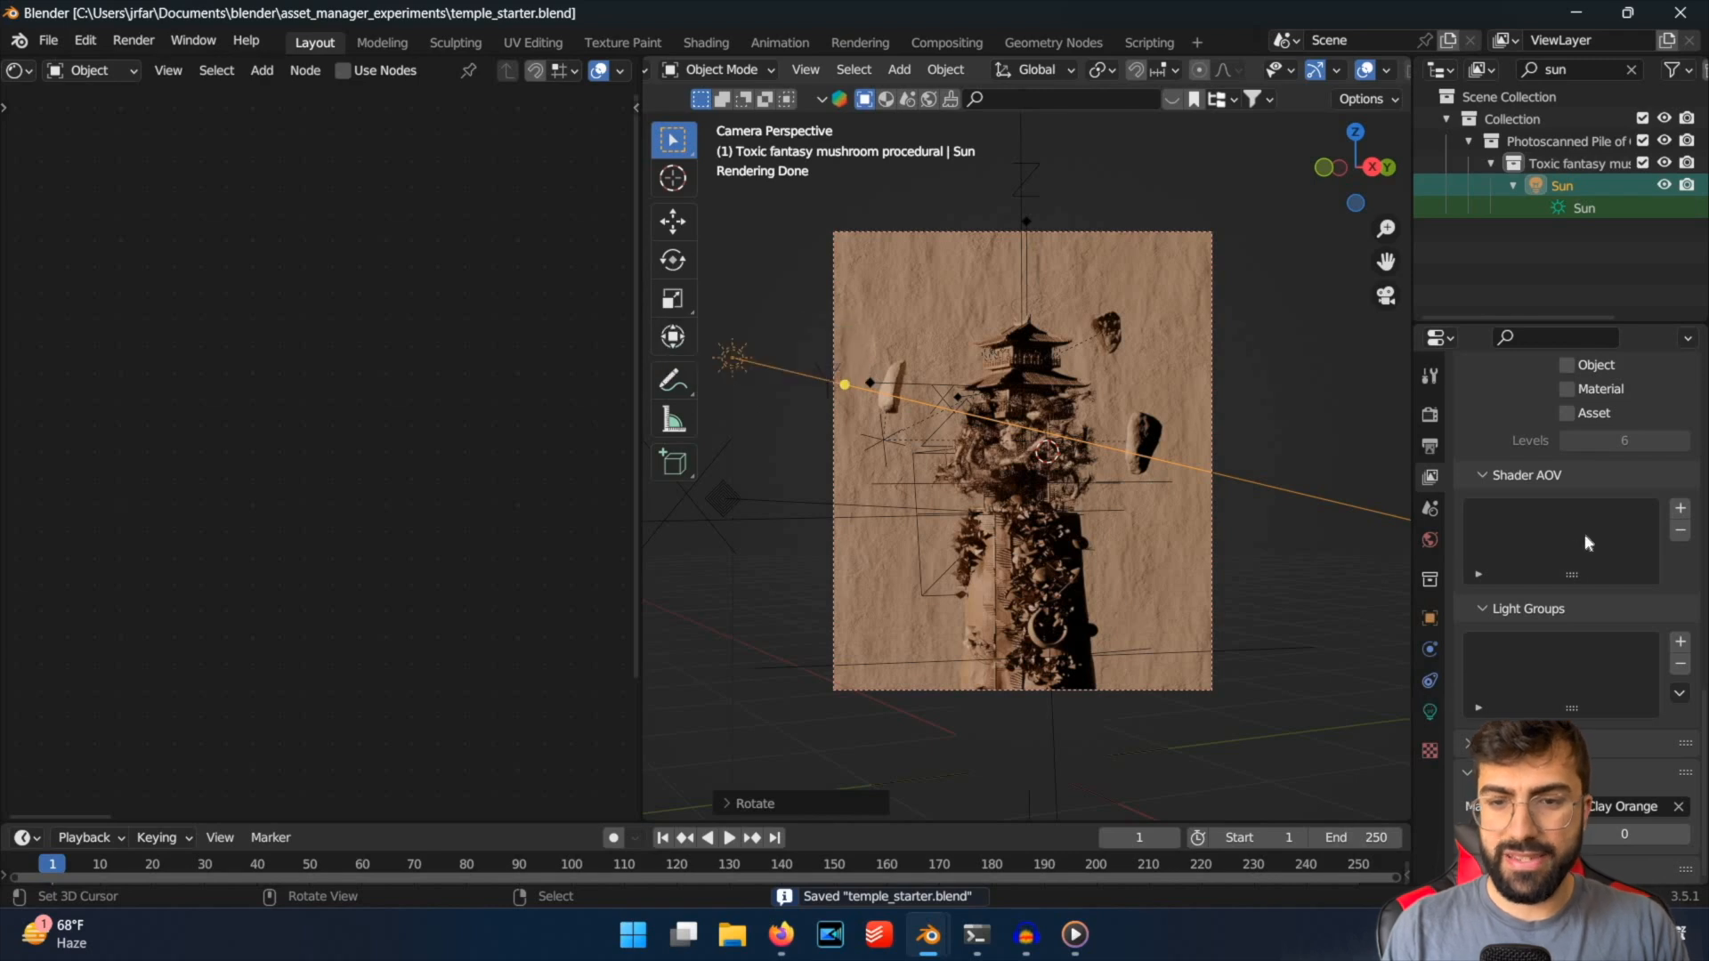
pyautogui.click(1429, 712)
pyautogui.click(1609, 561)
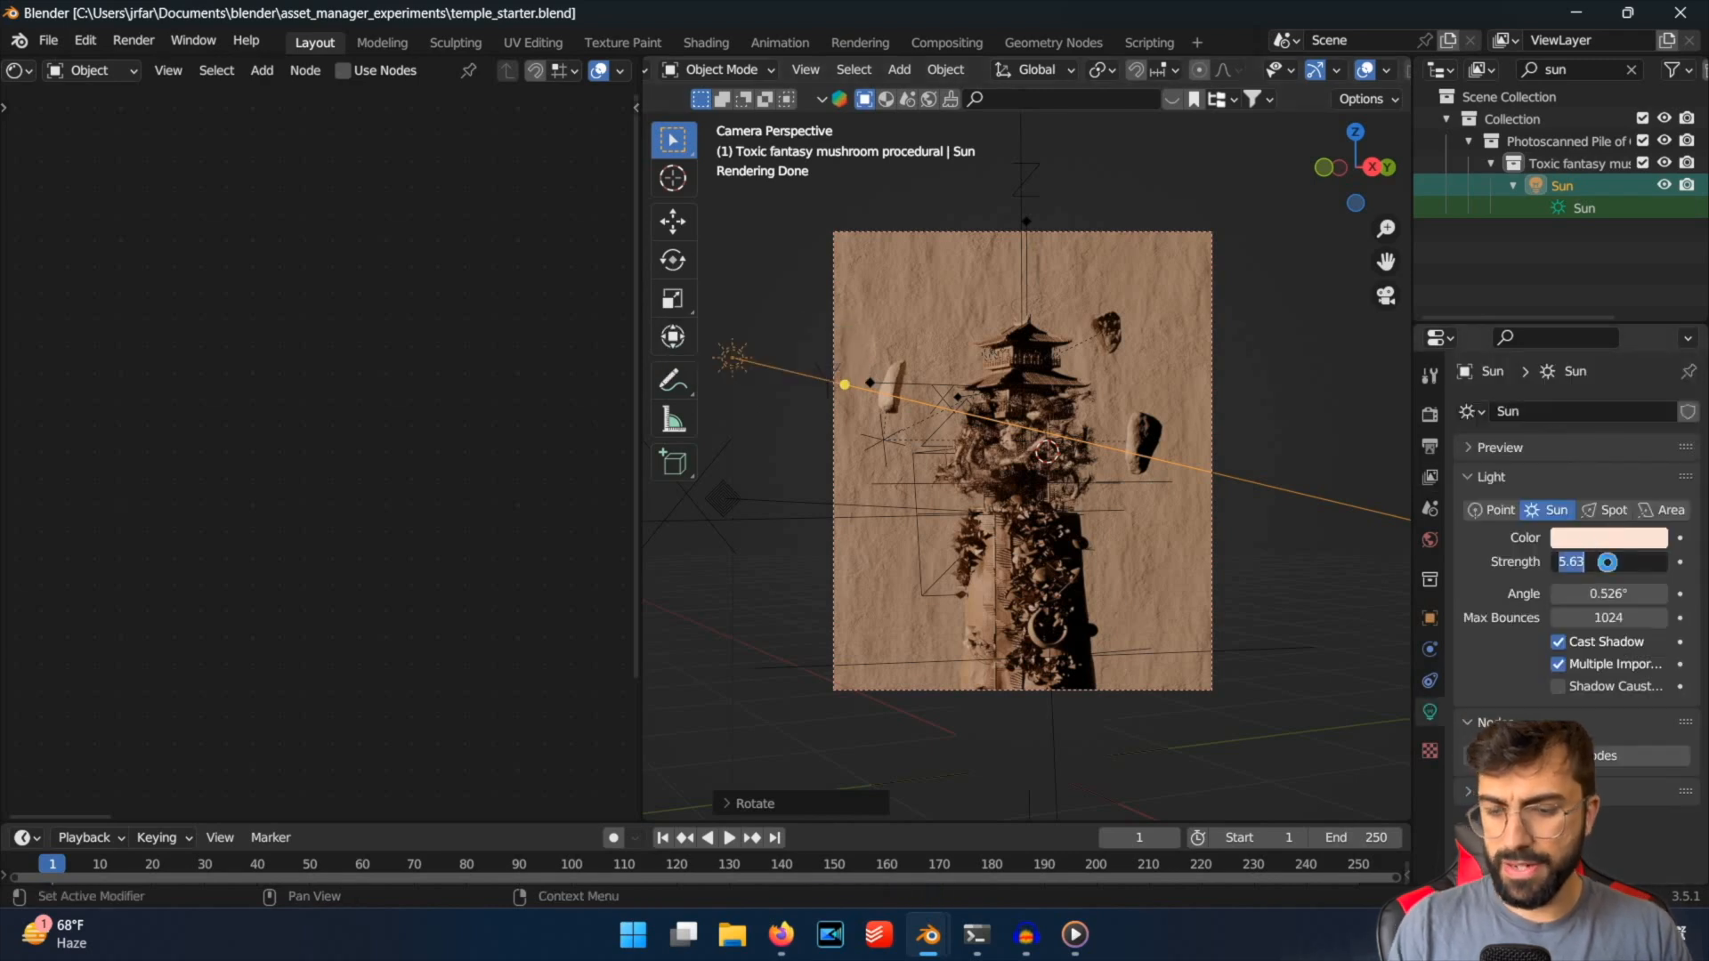
pyautogui.write('0')
pyautogui.press('Return')
pyautogui.hotkey('ctrl', 's')
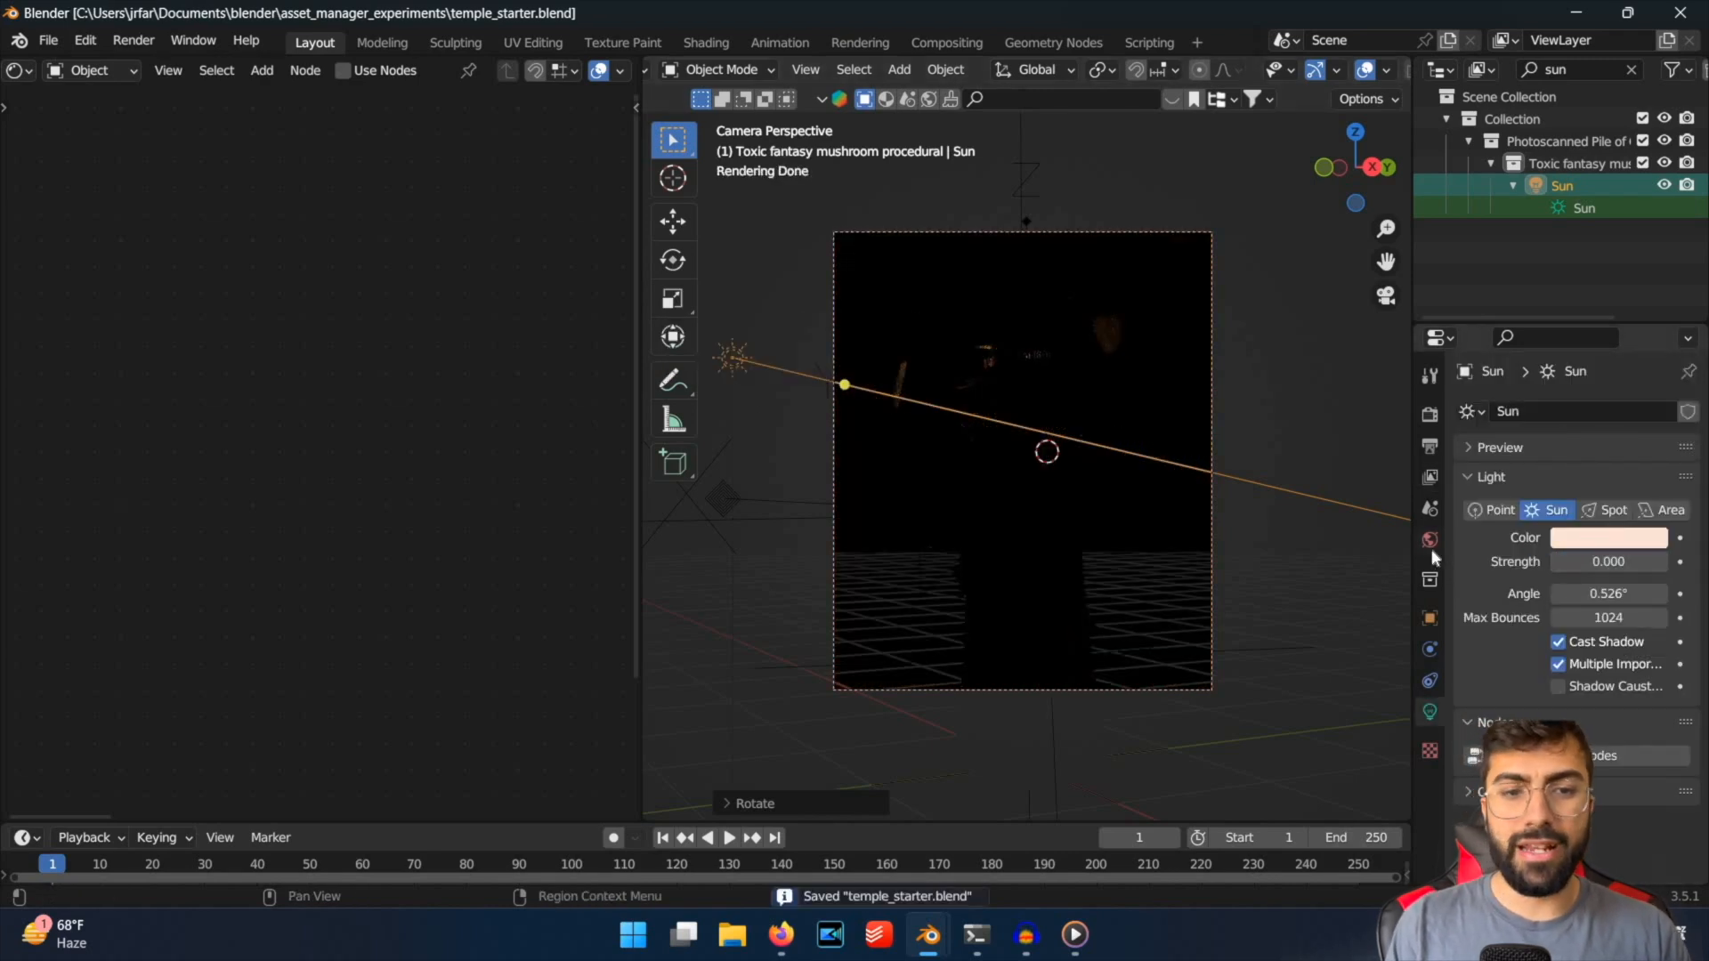
# Check the world settings, switch to Firefox, search the web for "hdri free download" and close the results tab.
pyautogui.click(1430, 545)
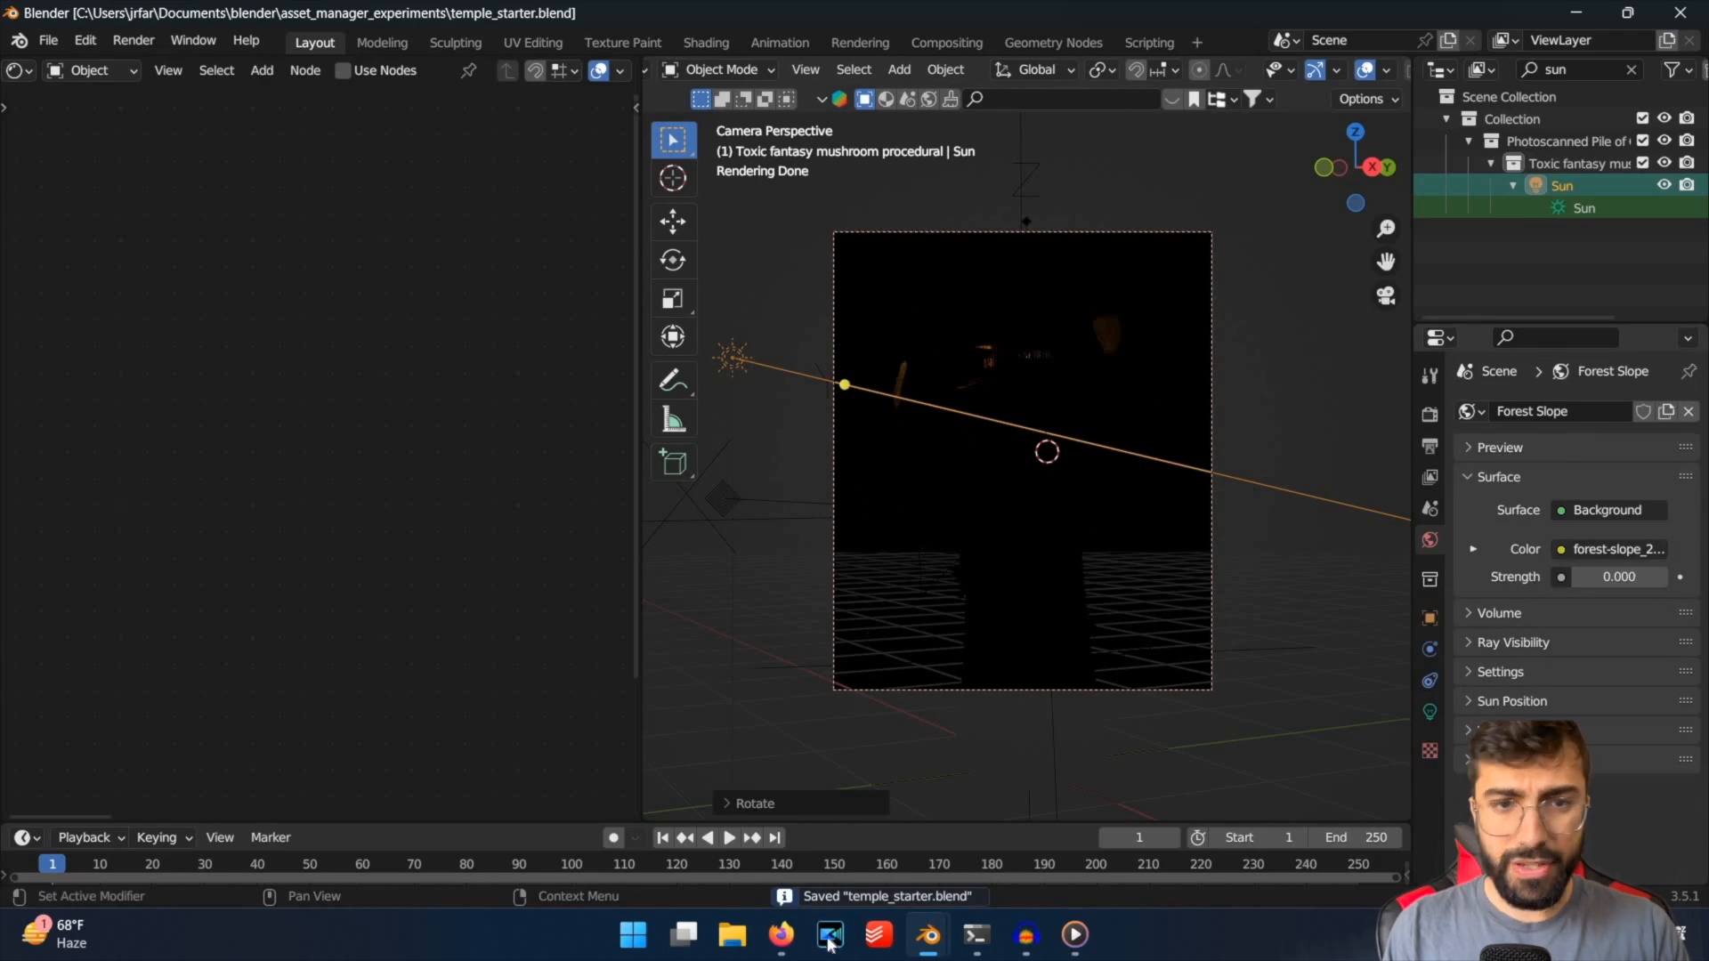
pyautogui.click(780, 934)
pyautogui.press('super+Up')
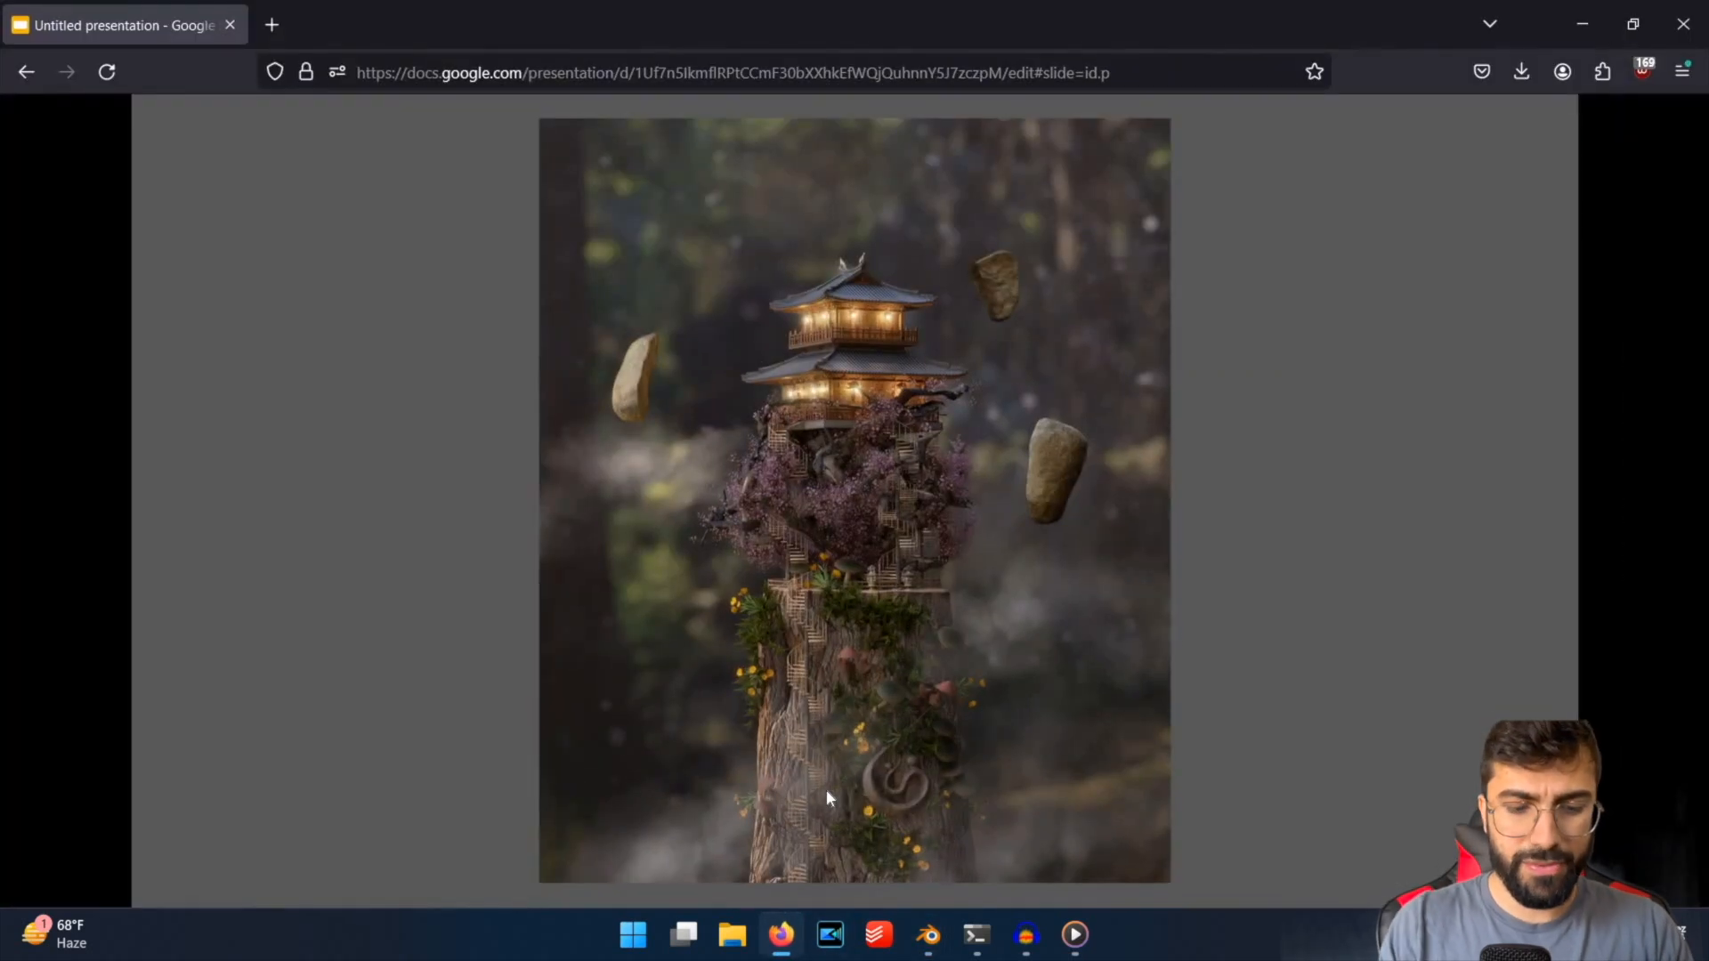
pyautogui.hotkey('ctrl', 't')
pyautogui.write('hdri free download')
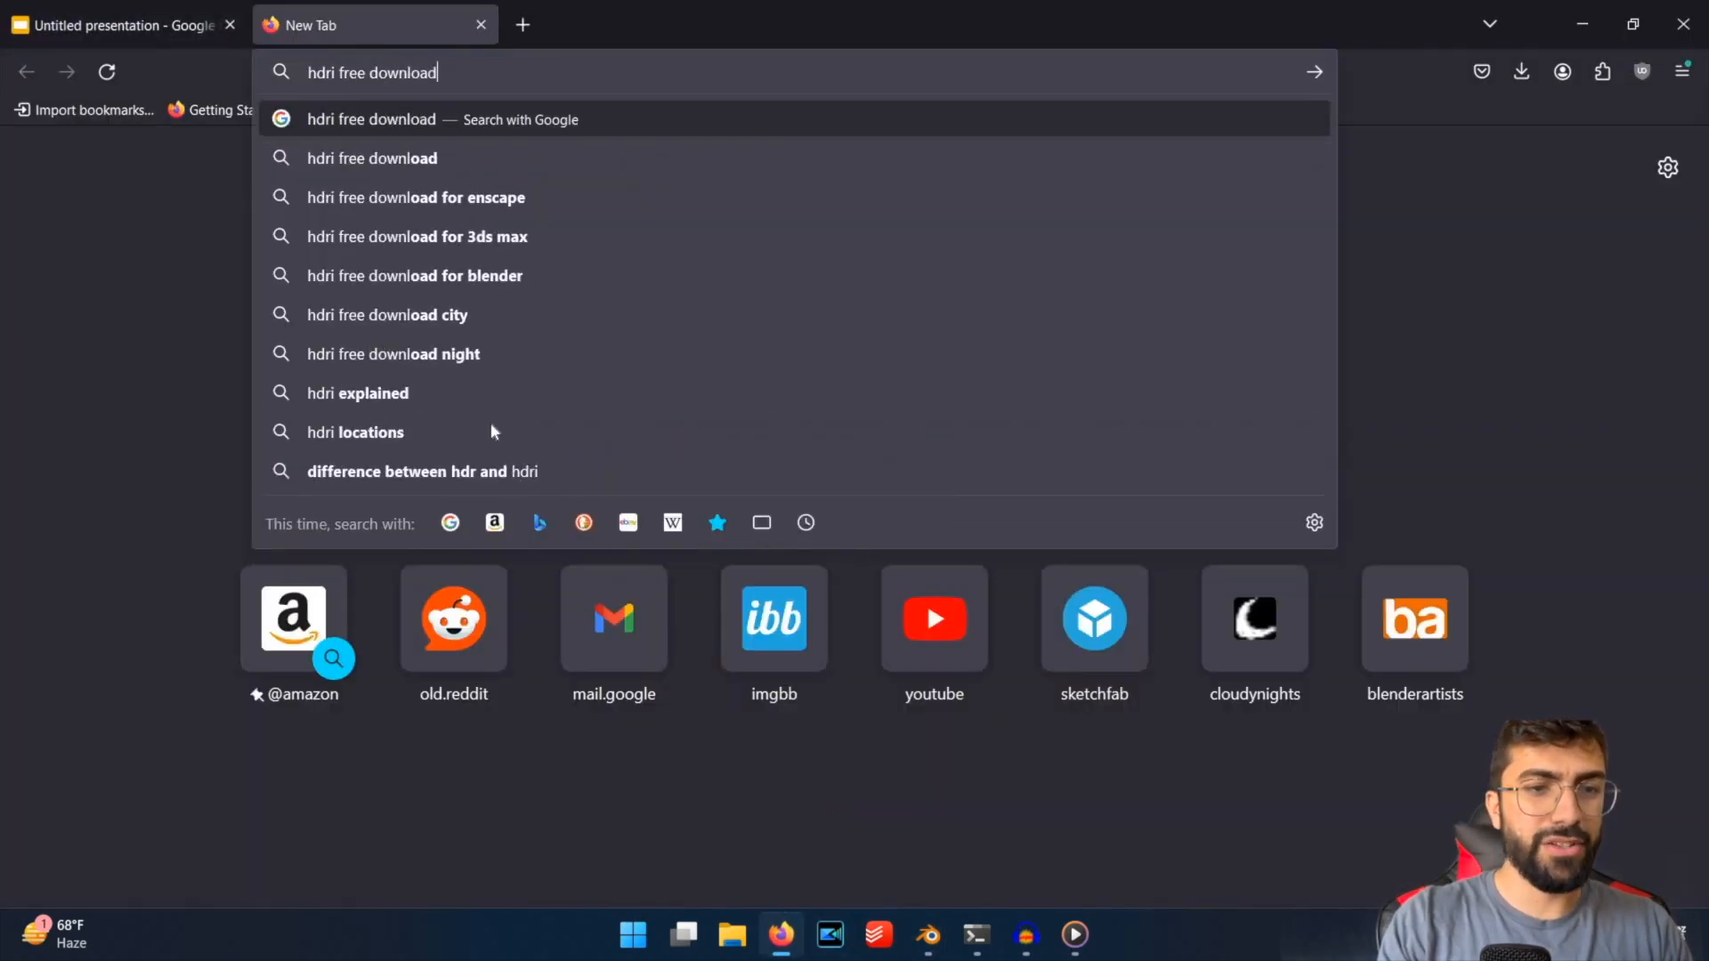
pyautogui.press('Return')
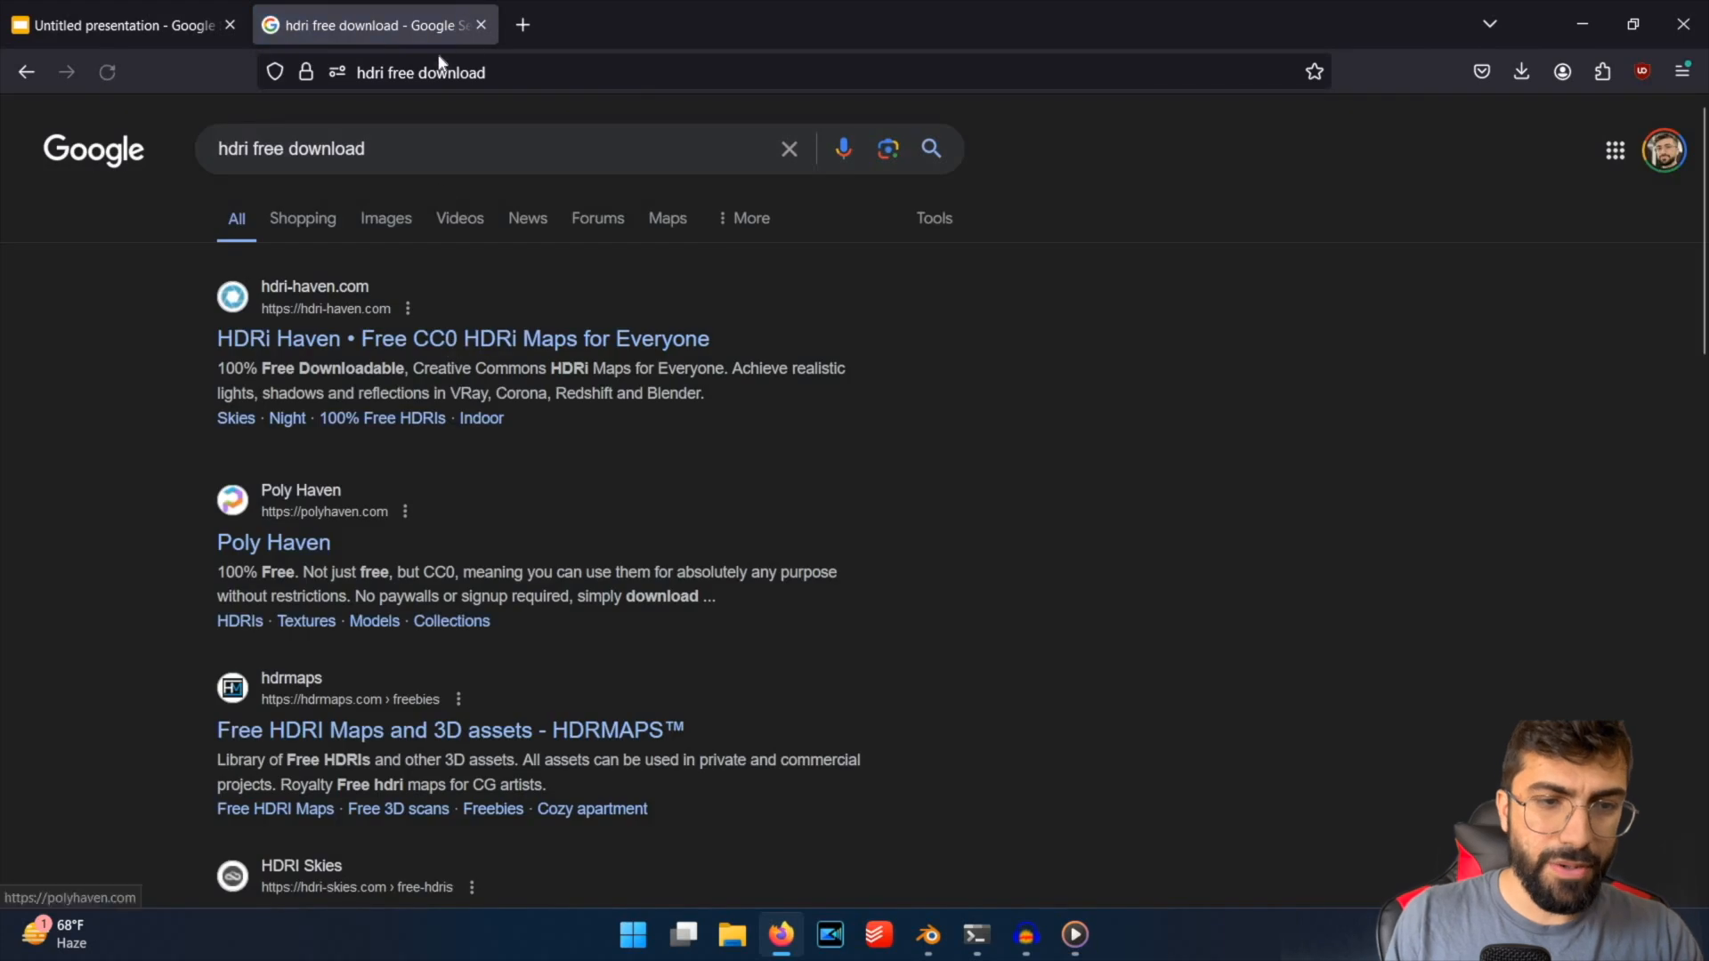
pyautogui.hotkey('ctrl', 'w')
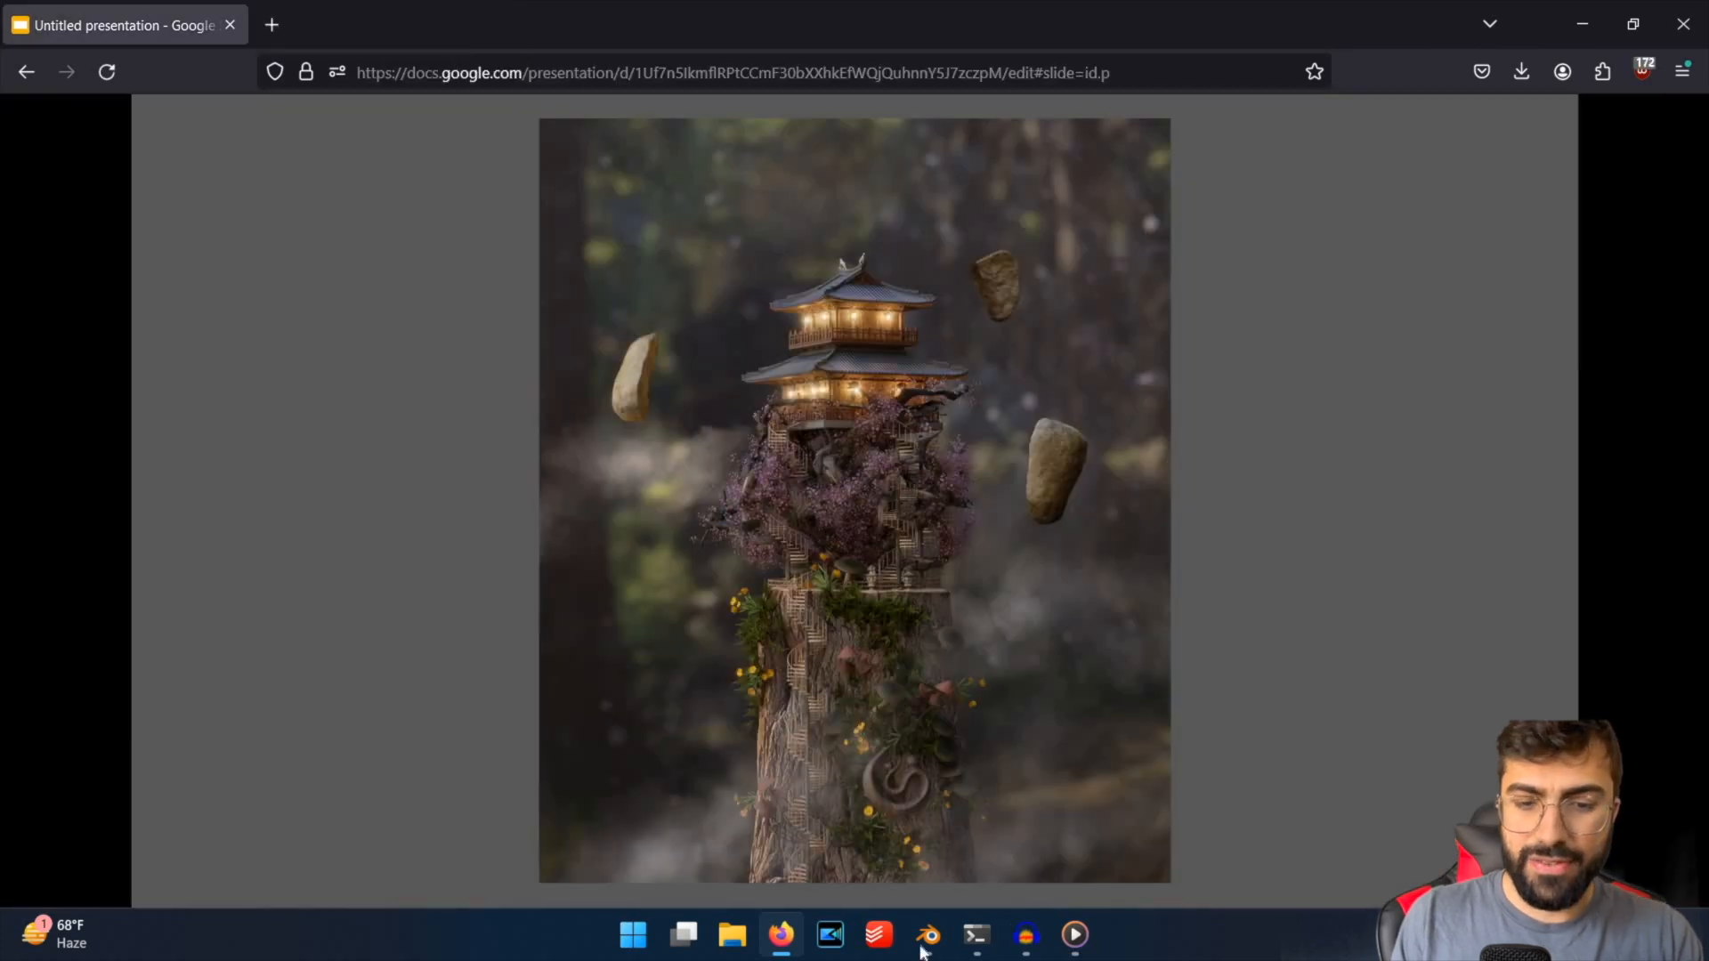
# Switch back to Blender and set the Forest Slope world's background strength to 0.85.
pyautogui.moveTo(928, 934)
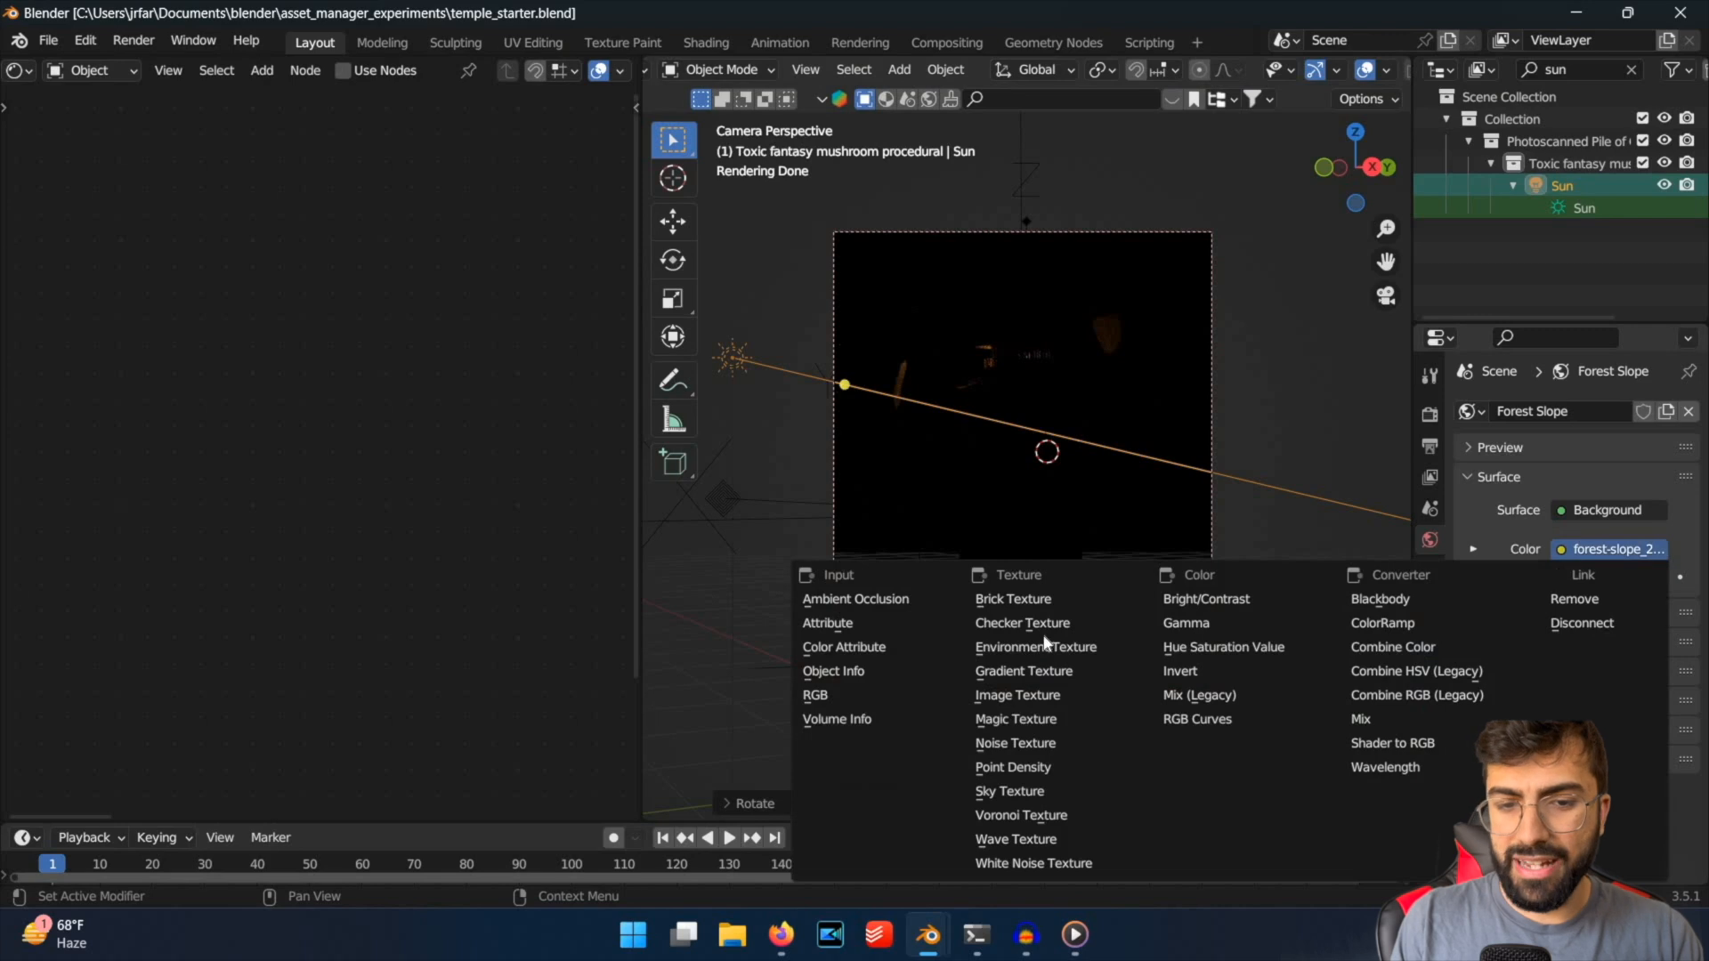
pyautogui.click(1638, 554)
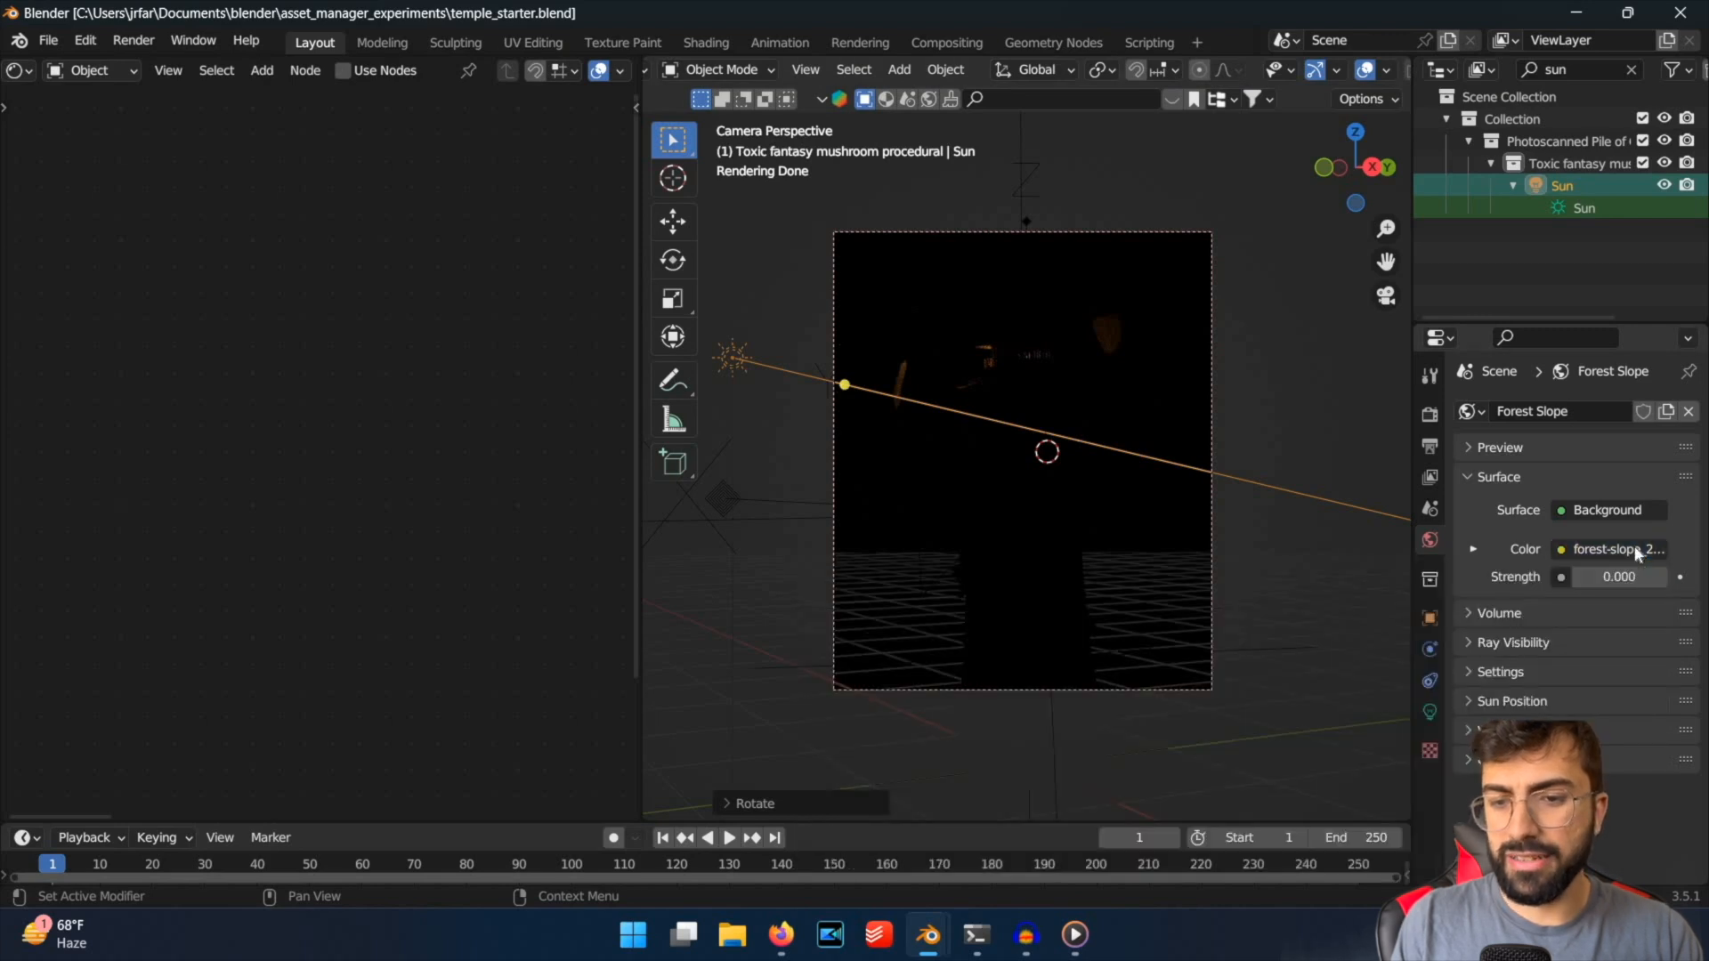
pyautogui.click(1638, 554)
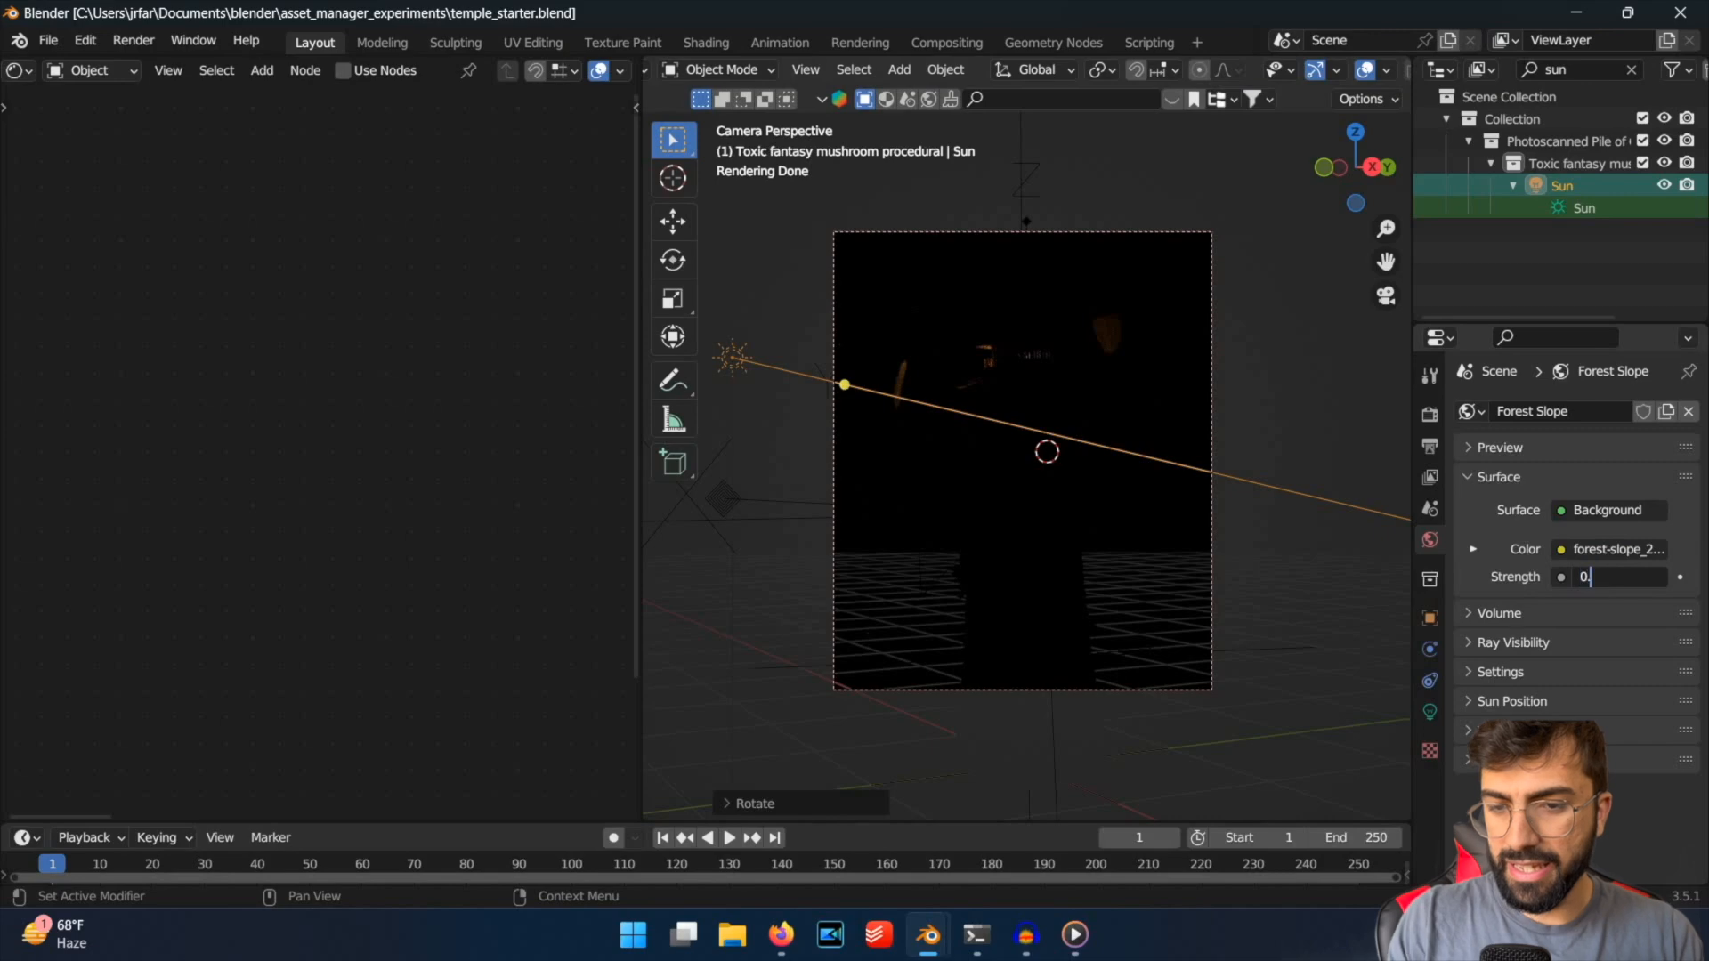
pyautogui.write('0.85')
pyautogui.press('Return')
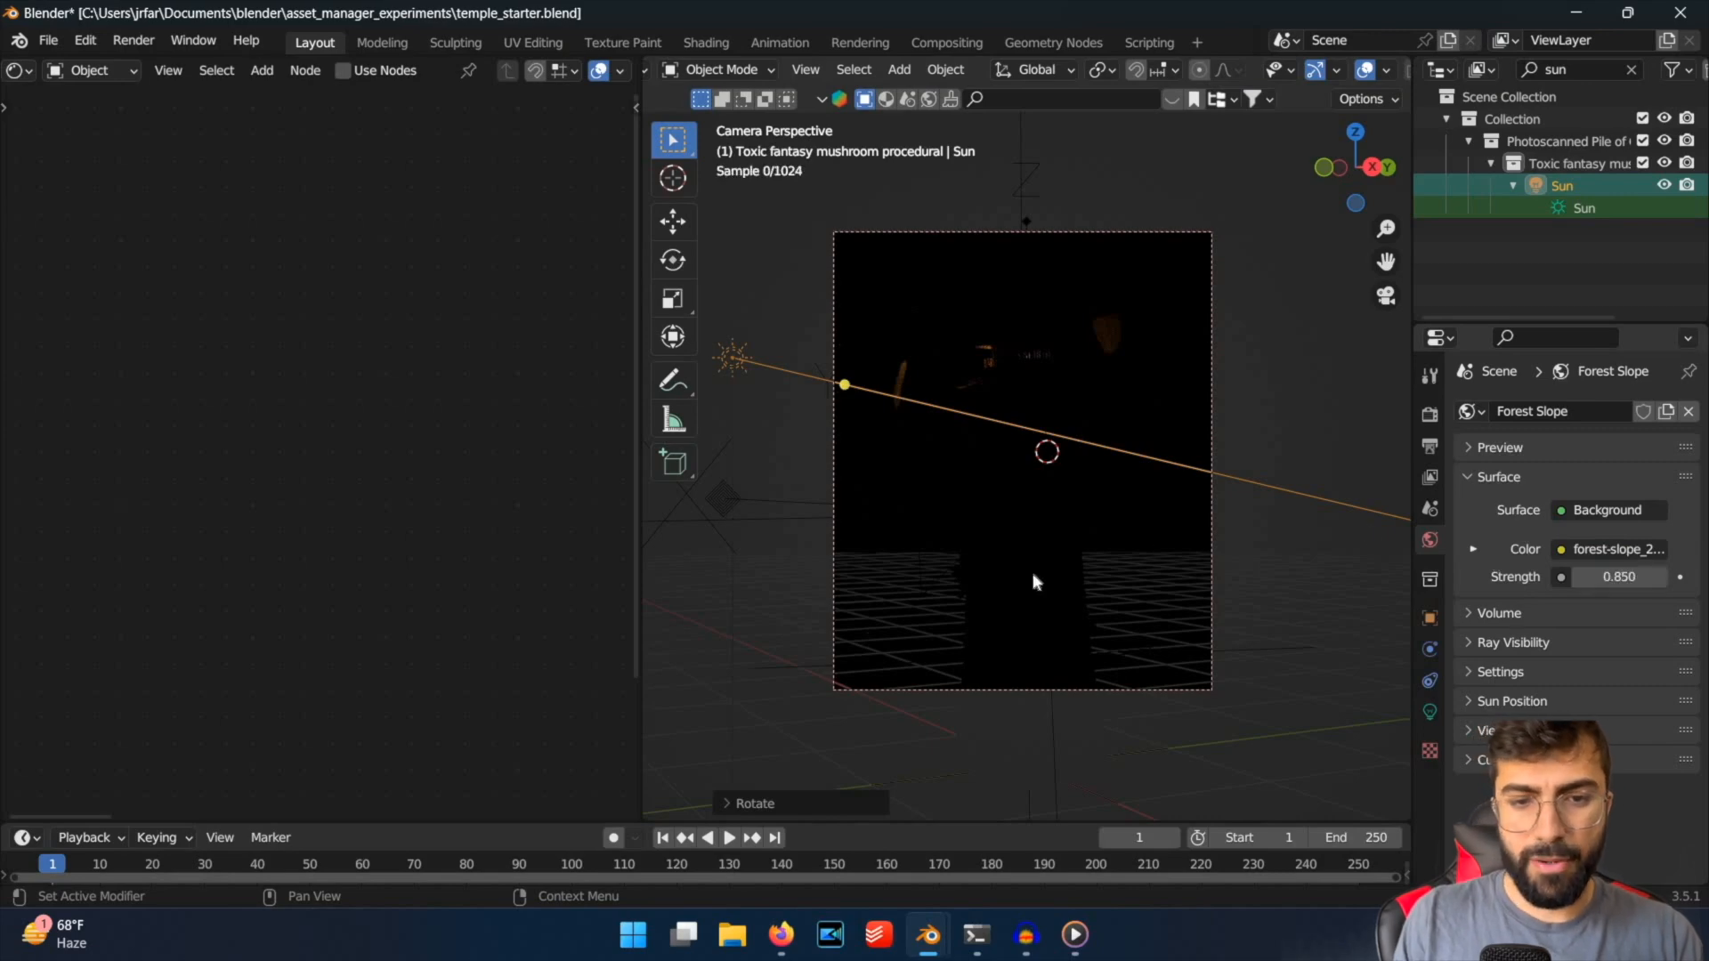
# Look at the forest environment surrounding the scene, return to the camera view and select the backdrop plane.
pyautogui.moveTo(1247, 573); pyautogui.dragTo(1087, 520, button='middle')
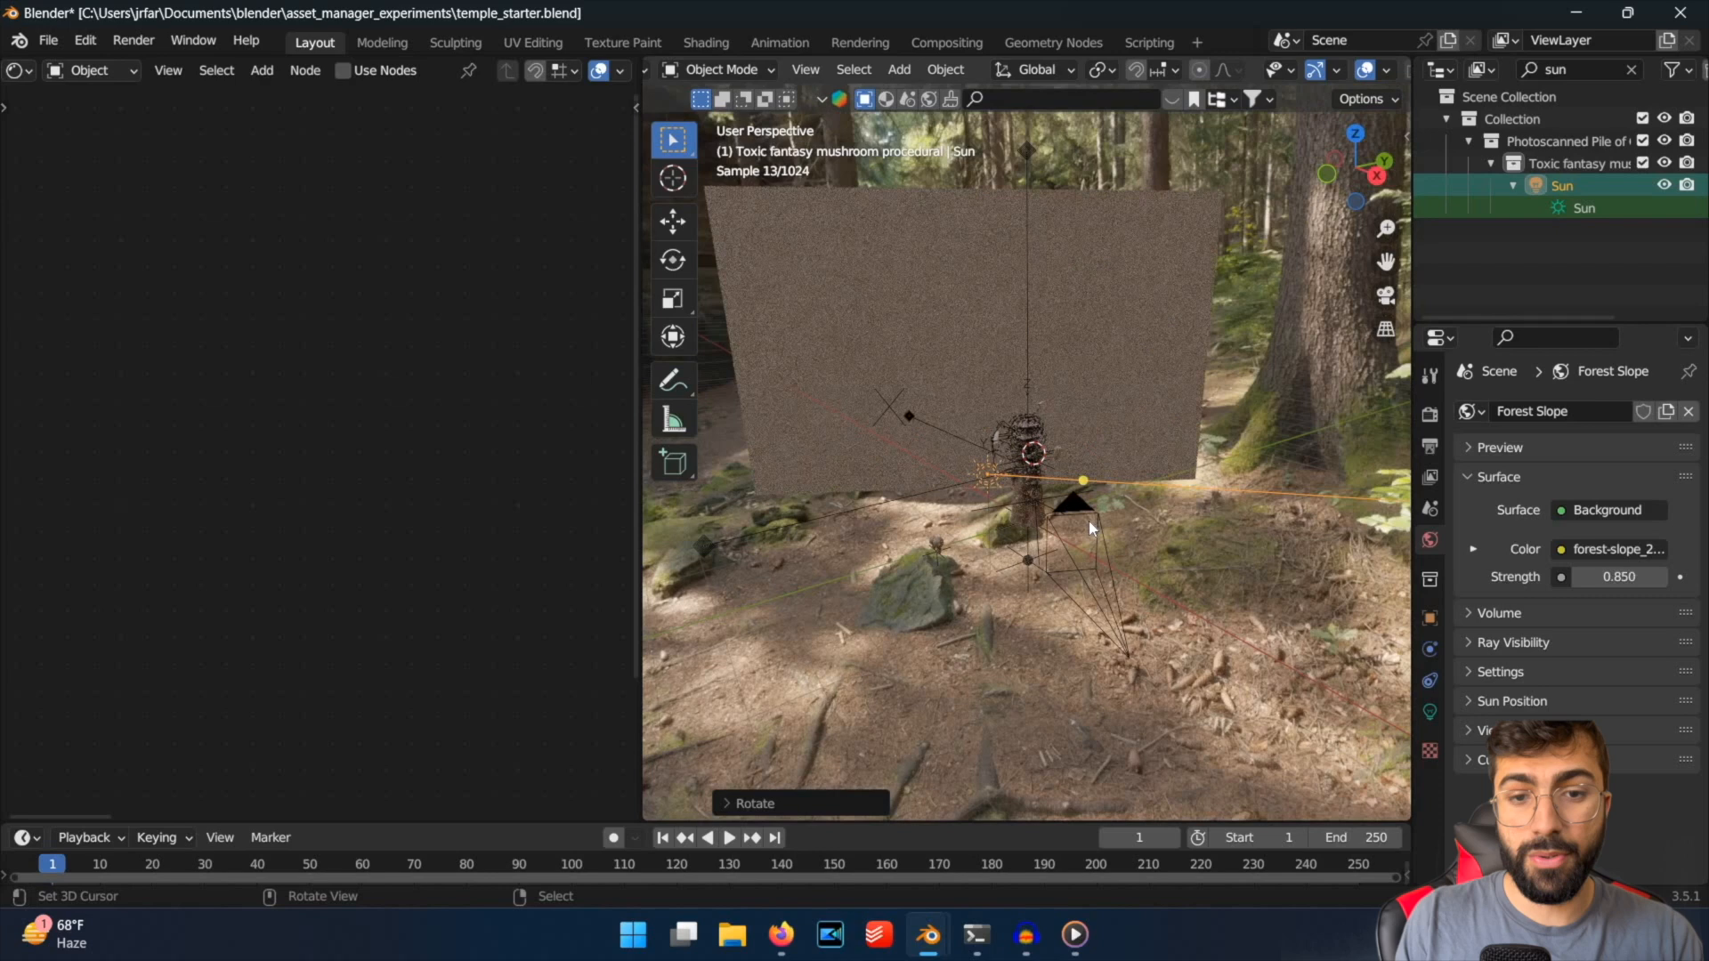
pyautogui.press('KP_0')
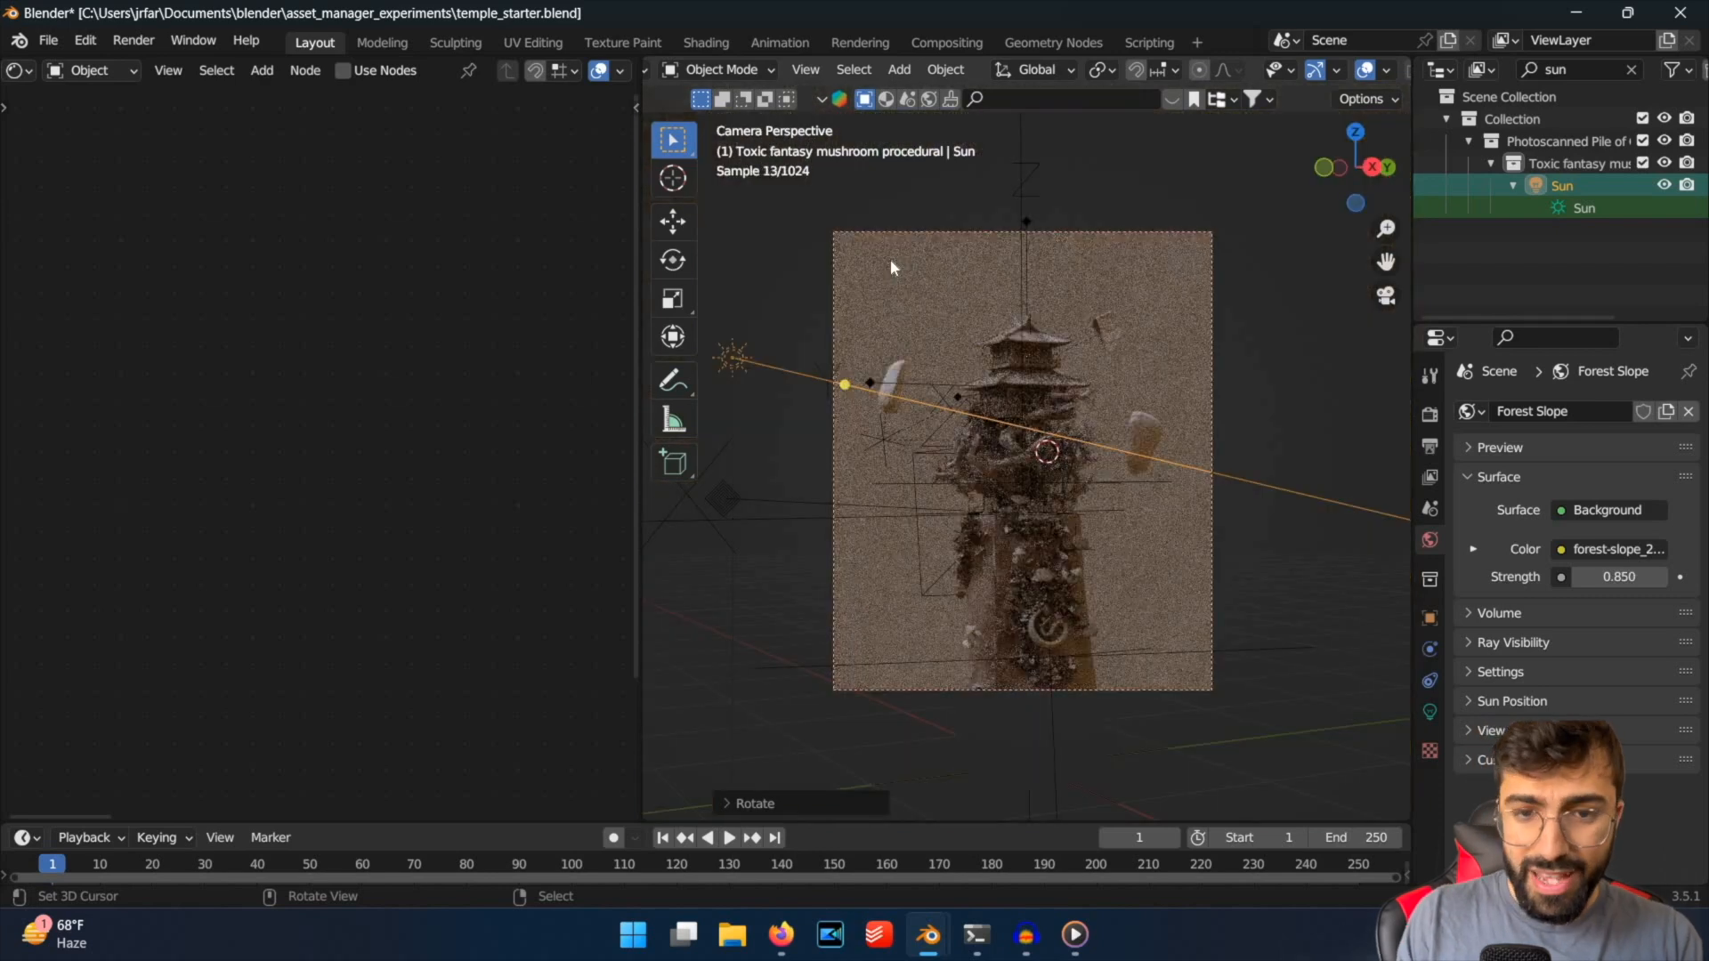
pyautogui.click(907, 278)
pyautogui.scroll(-1, 929, 283)
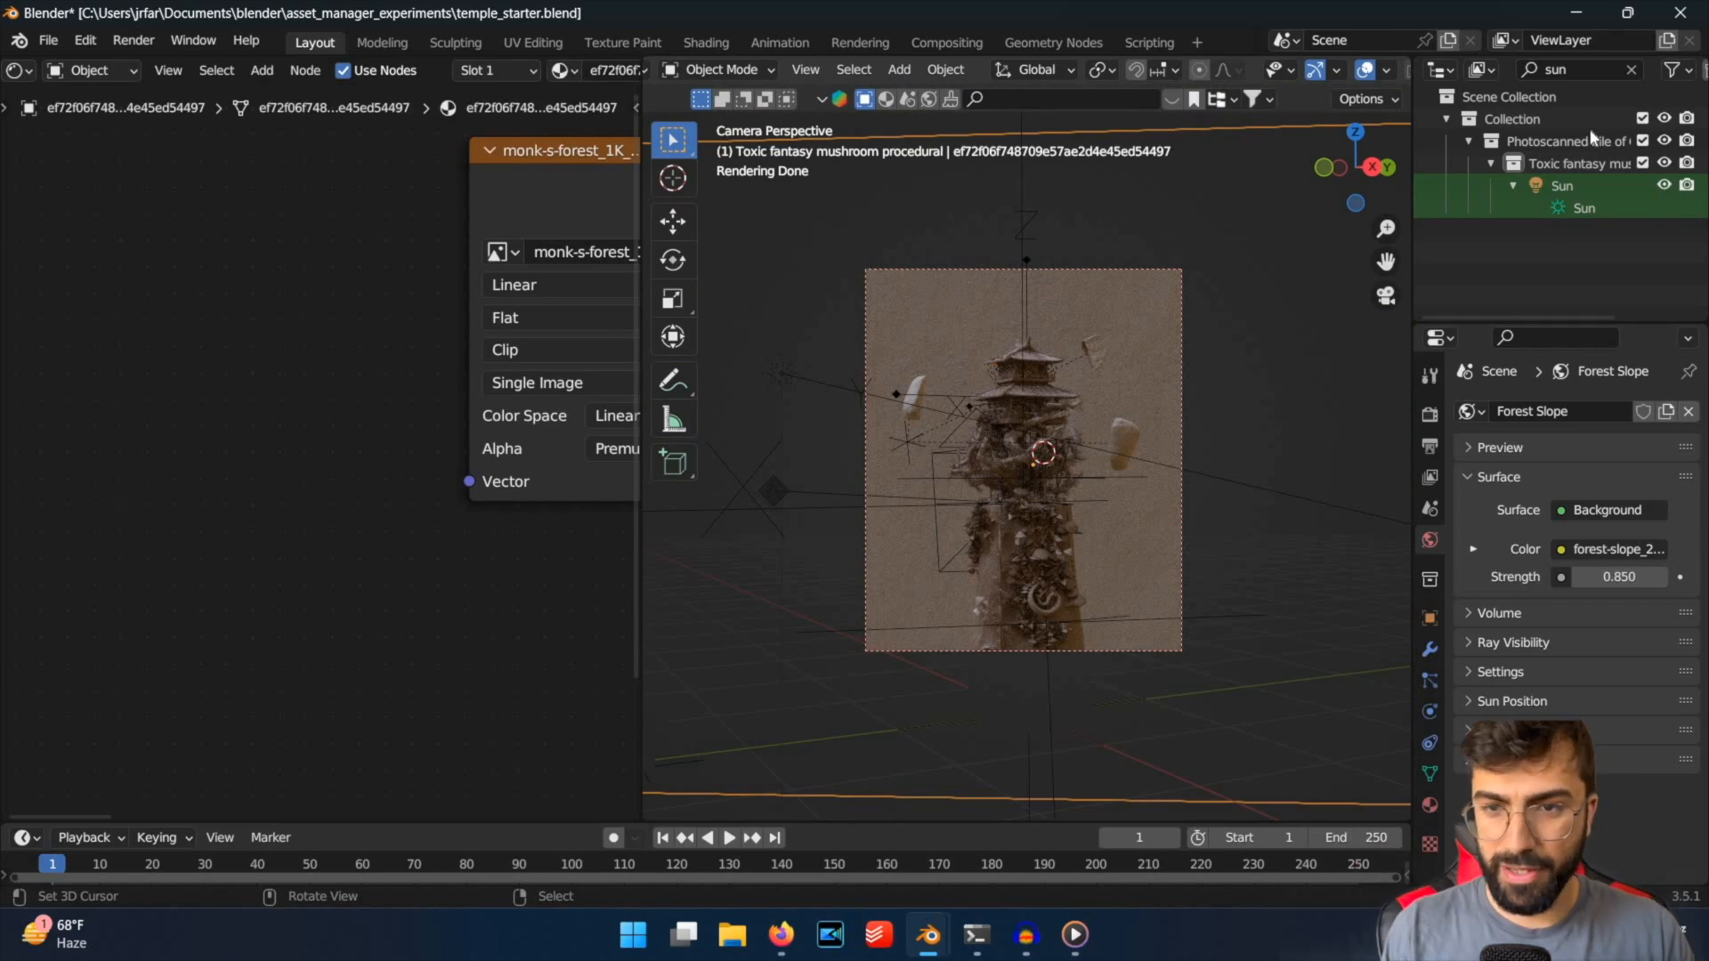
# Clear the outliner's "sun" filter, hide the backdrop plane so the forest environment shows behind the temple, and save the file.
pyautogui.click(1630, 70)
pyautogui.click(1616, 71)
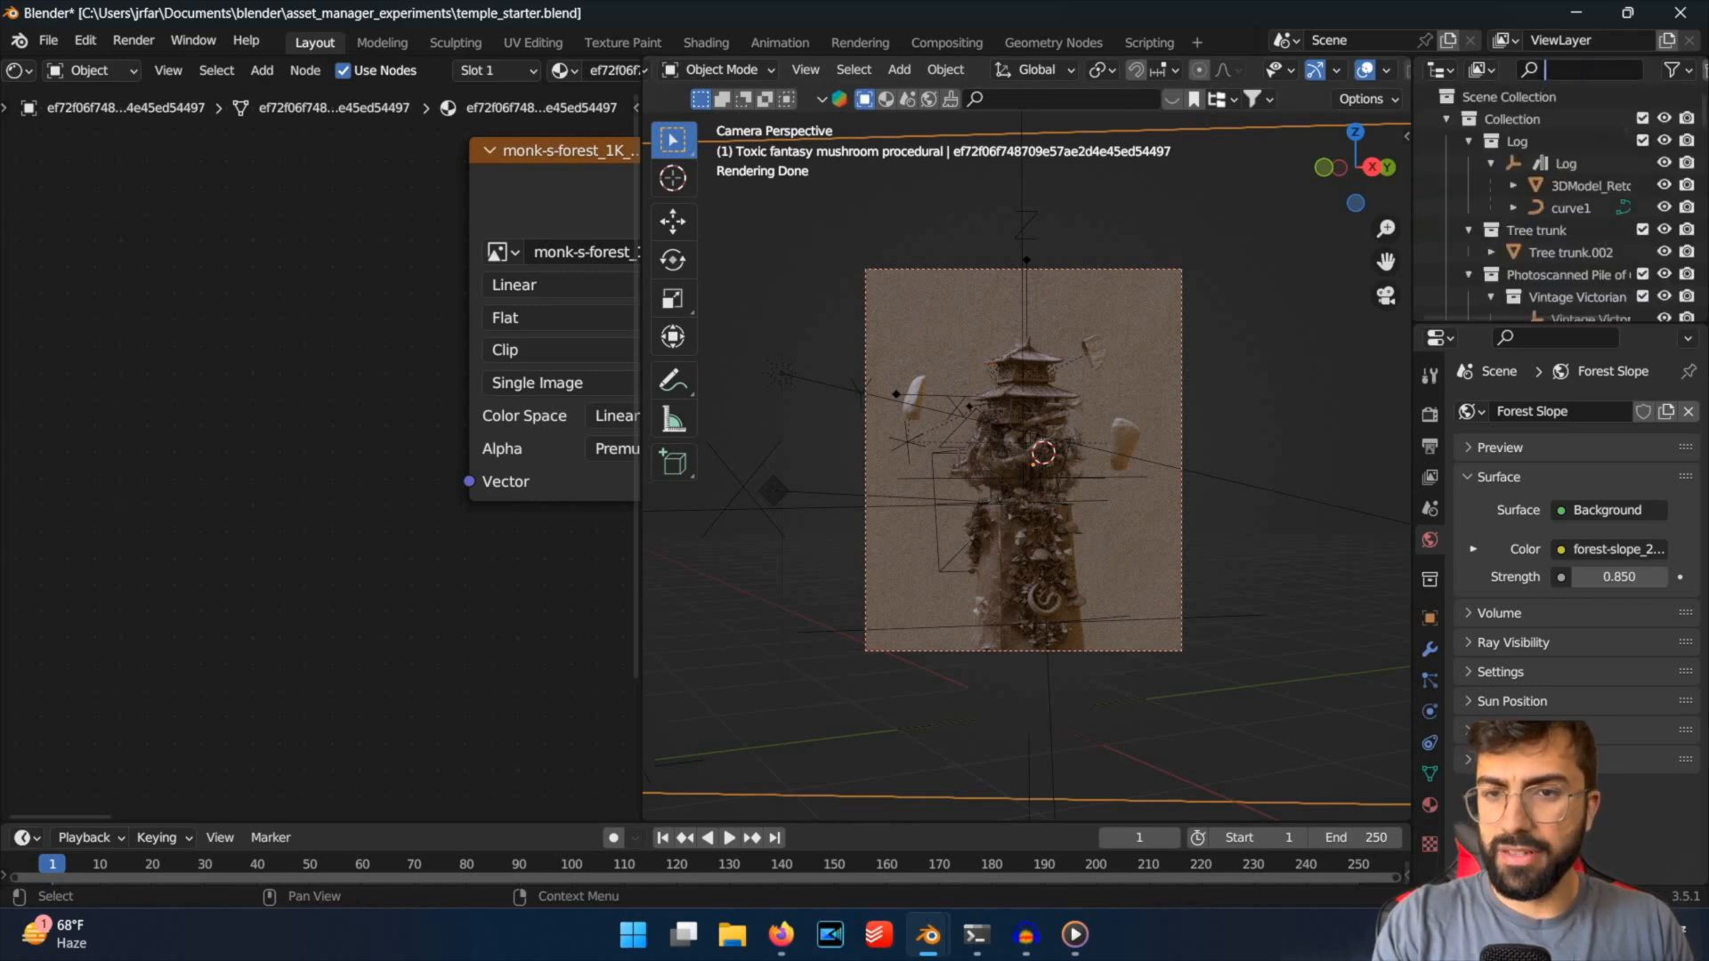
pyautogui.scroll(-15, 1574, 207)
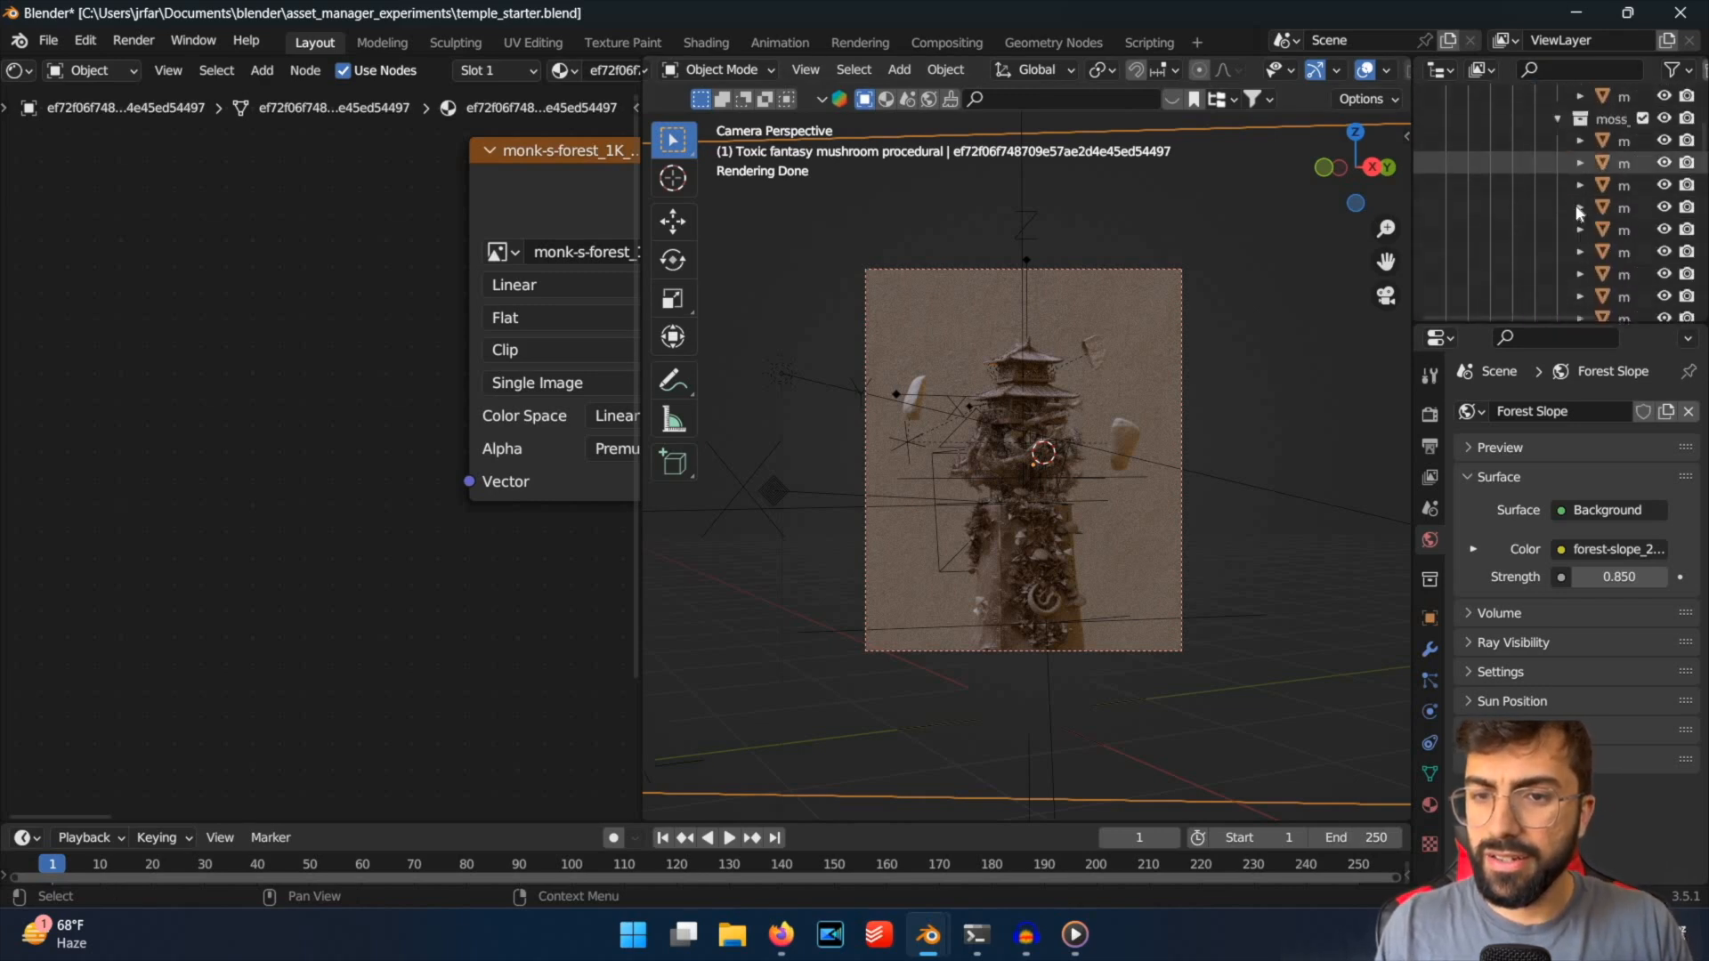
pyautogui.scroll(10, 1690, 235)
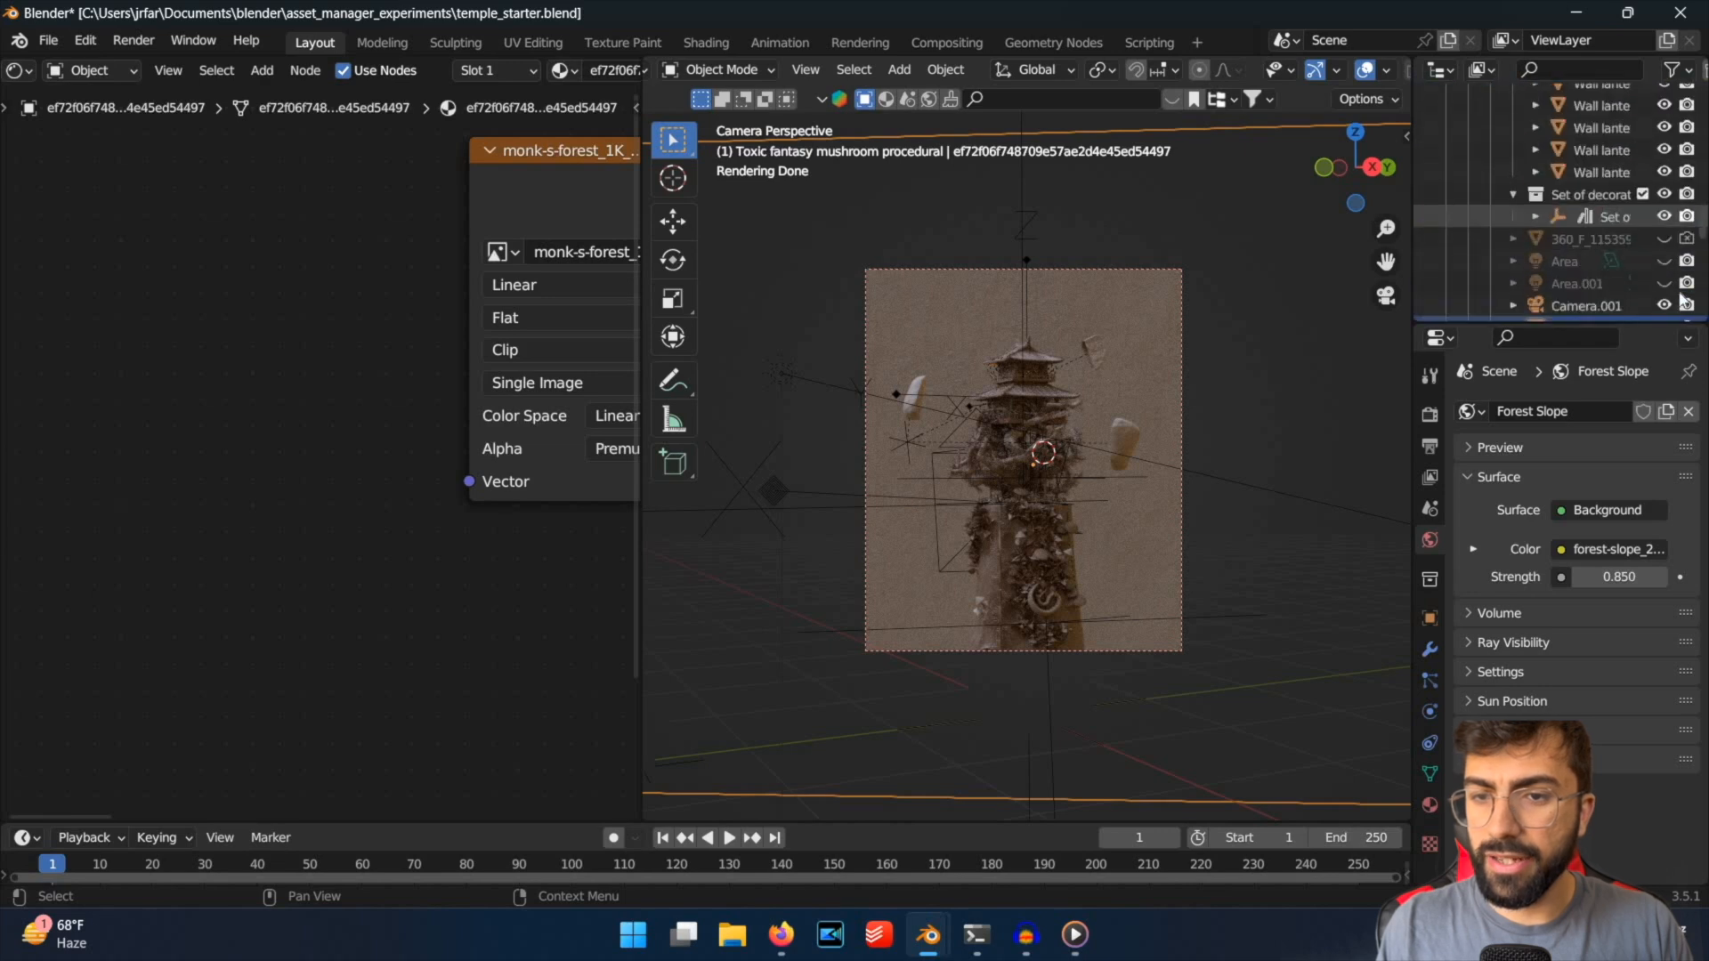
pyautogui.click(1052, 368)
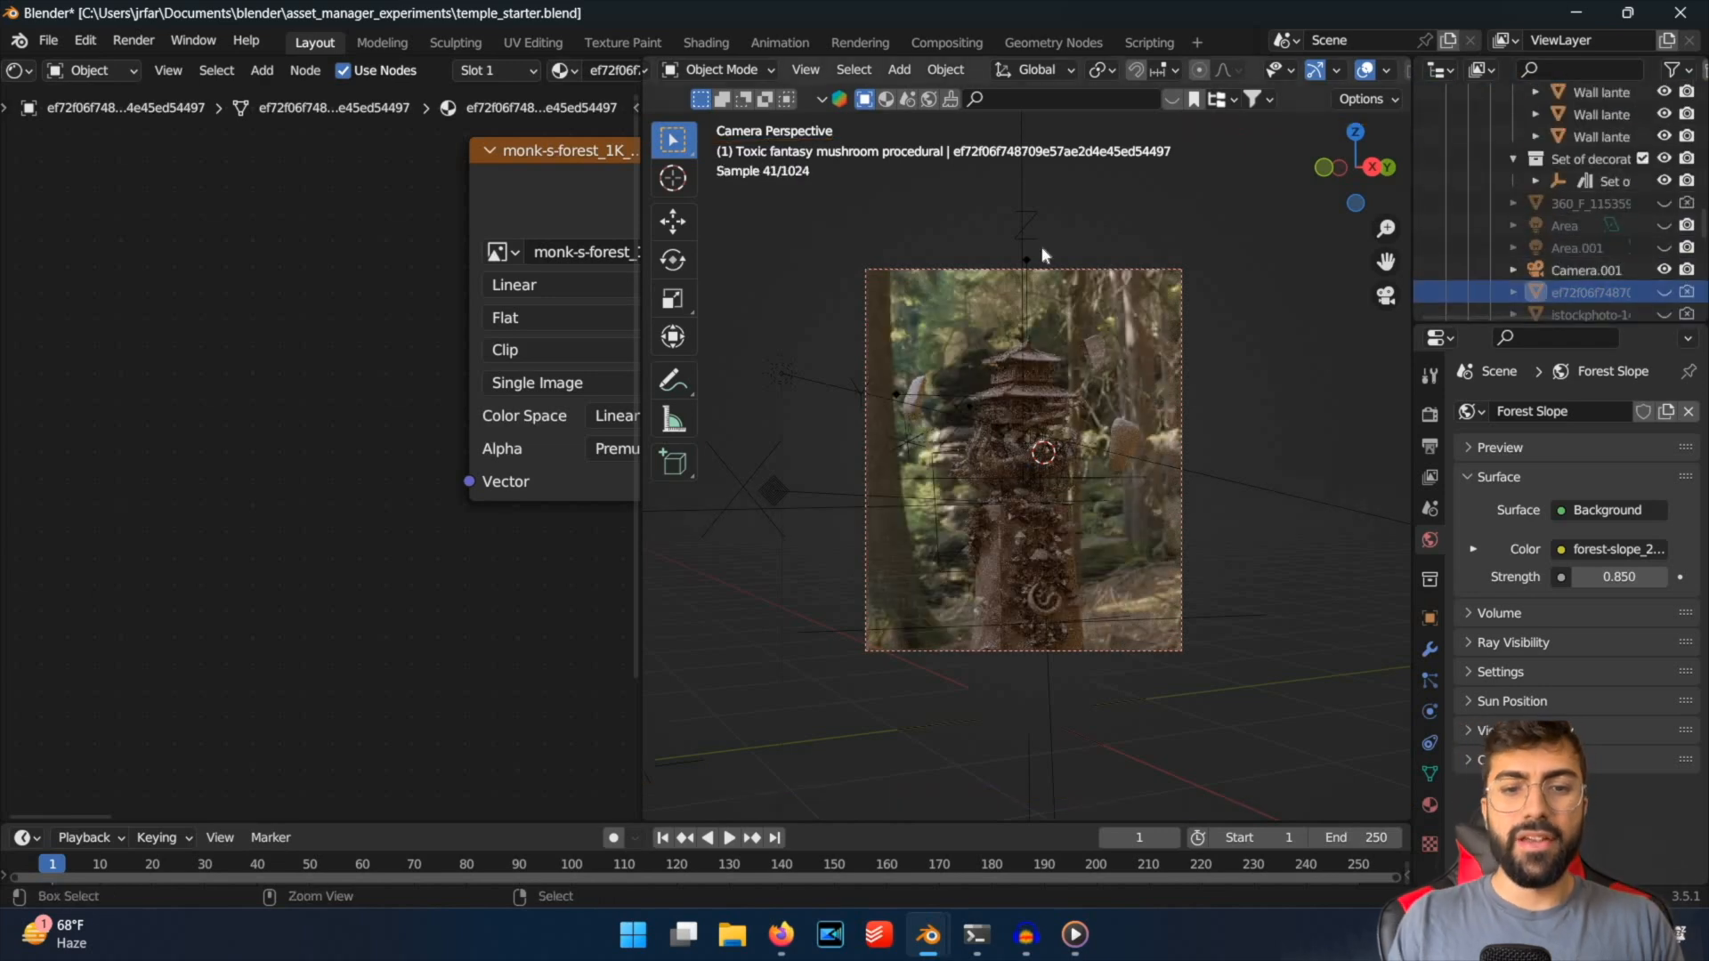
pyautogui.hotkey('ctrl', 's')
pyautogui.press('Home')
pyautogui.scroll(-2, 1088, 462)
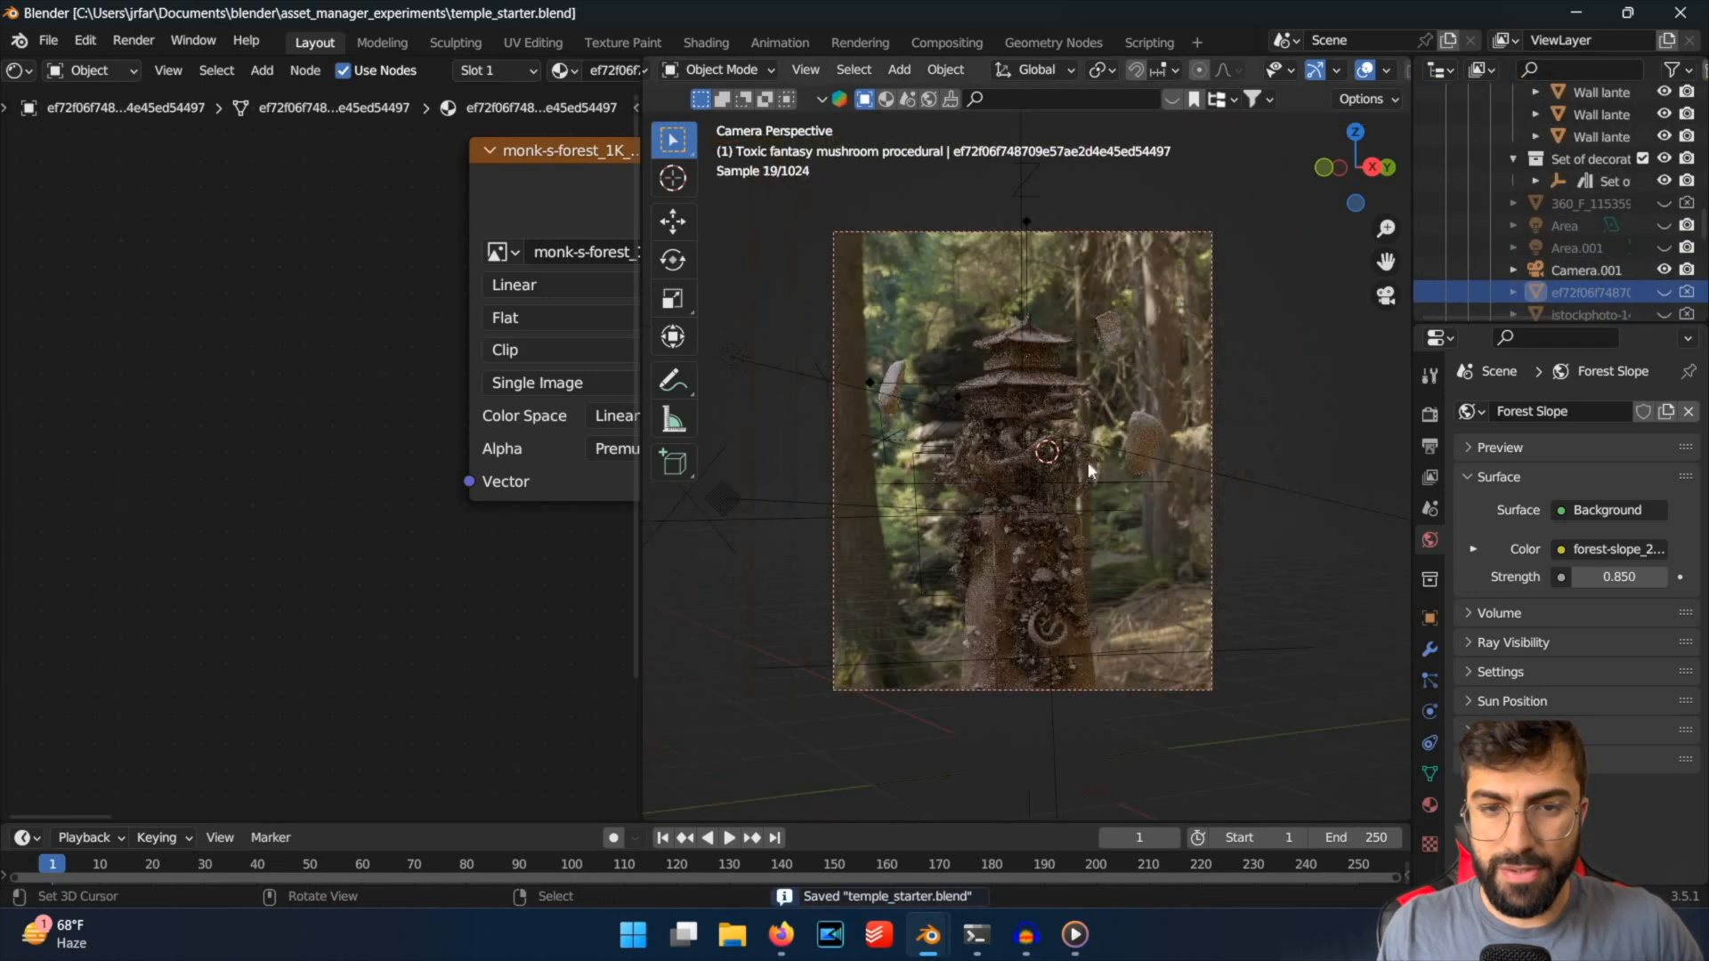
# Show the World shader nodes and set the Mapping node's Z rotation to 113° for the Forest Slope environment.
pyautogui.scroll(1, 1087, 462)
pyautogui.moveTo(564, 396); pyautogui.dragTo(409, 404, button='middle')
pyautogui.click(94, 71)
pyautogui.click(95, 120)
pyautogui.scroll(-10, 329, 385)
pyautogui.scroll(8, 325, 445)
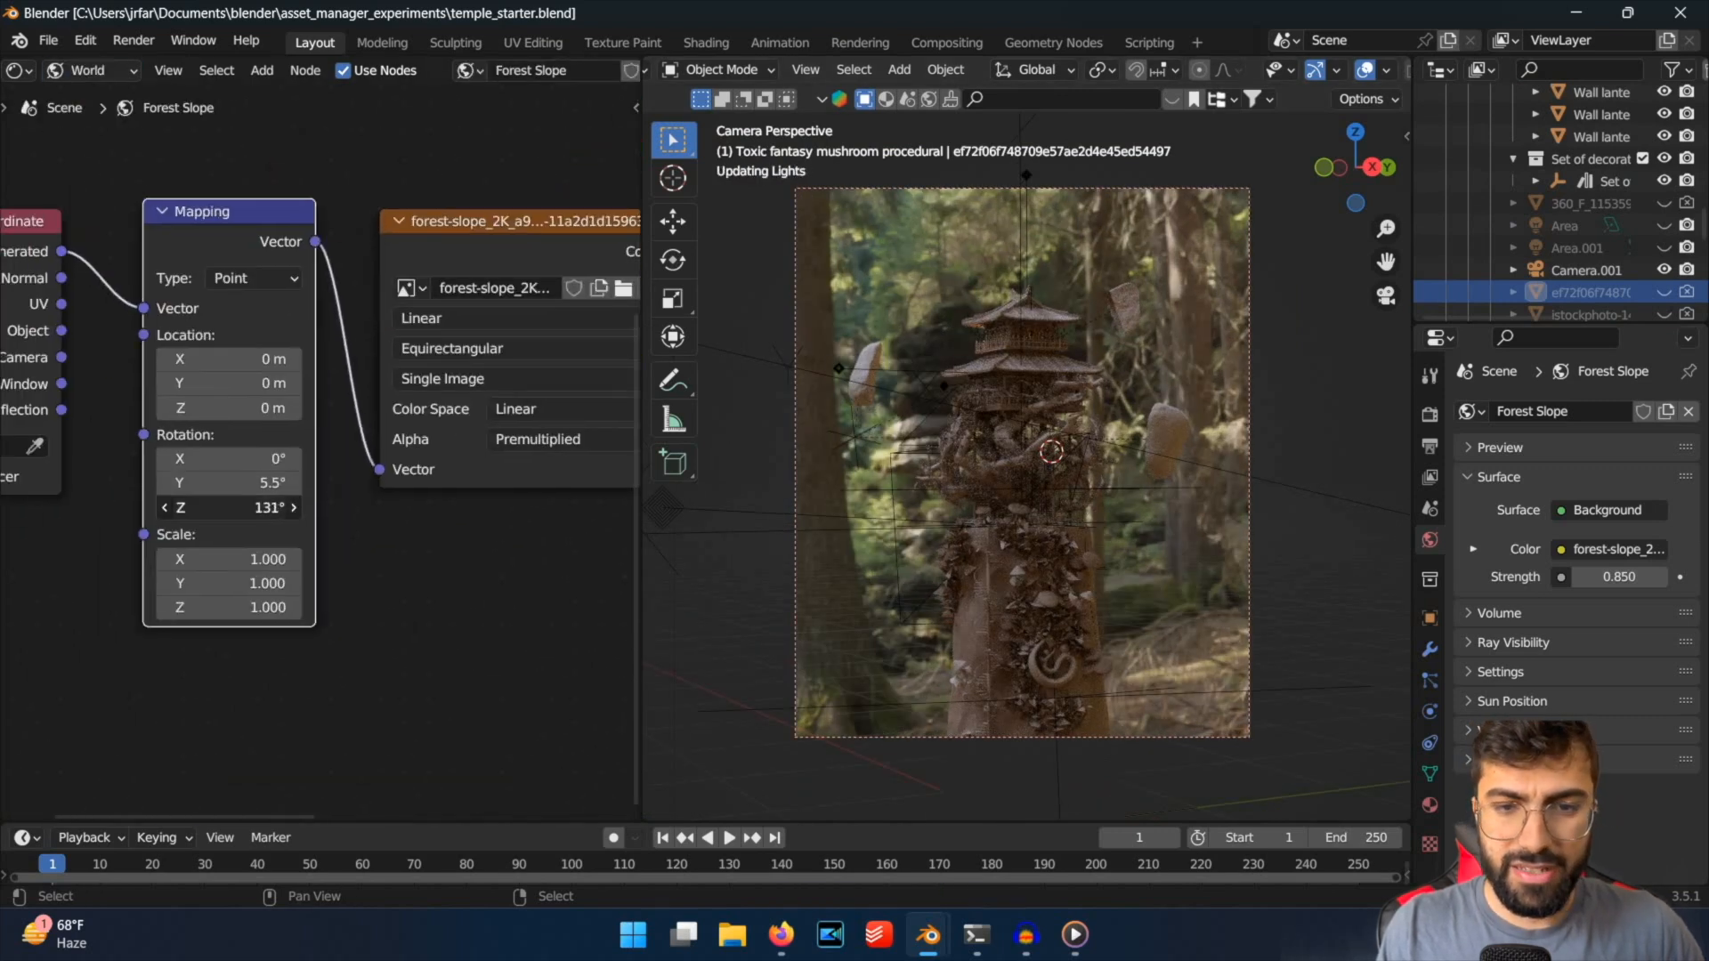
pyautogui.moveTo(231, 507)
pyautogui.mouseDown()
pyautogui.moveTo(310, 508)
pyautogui.moveTo(223, 508)
pyautogui.mouseUp()
pyautogui.click(256, 507)
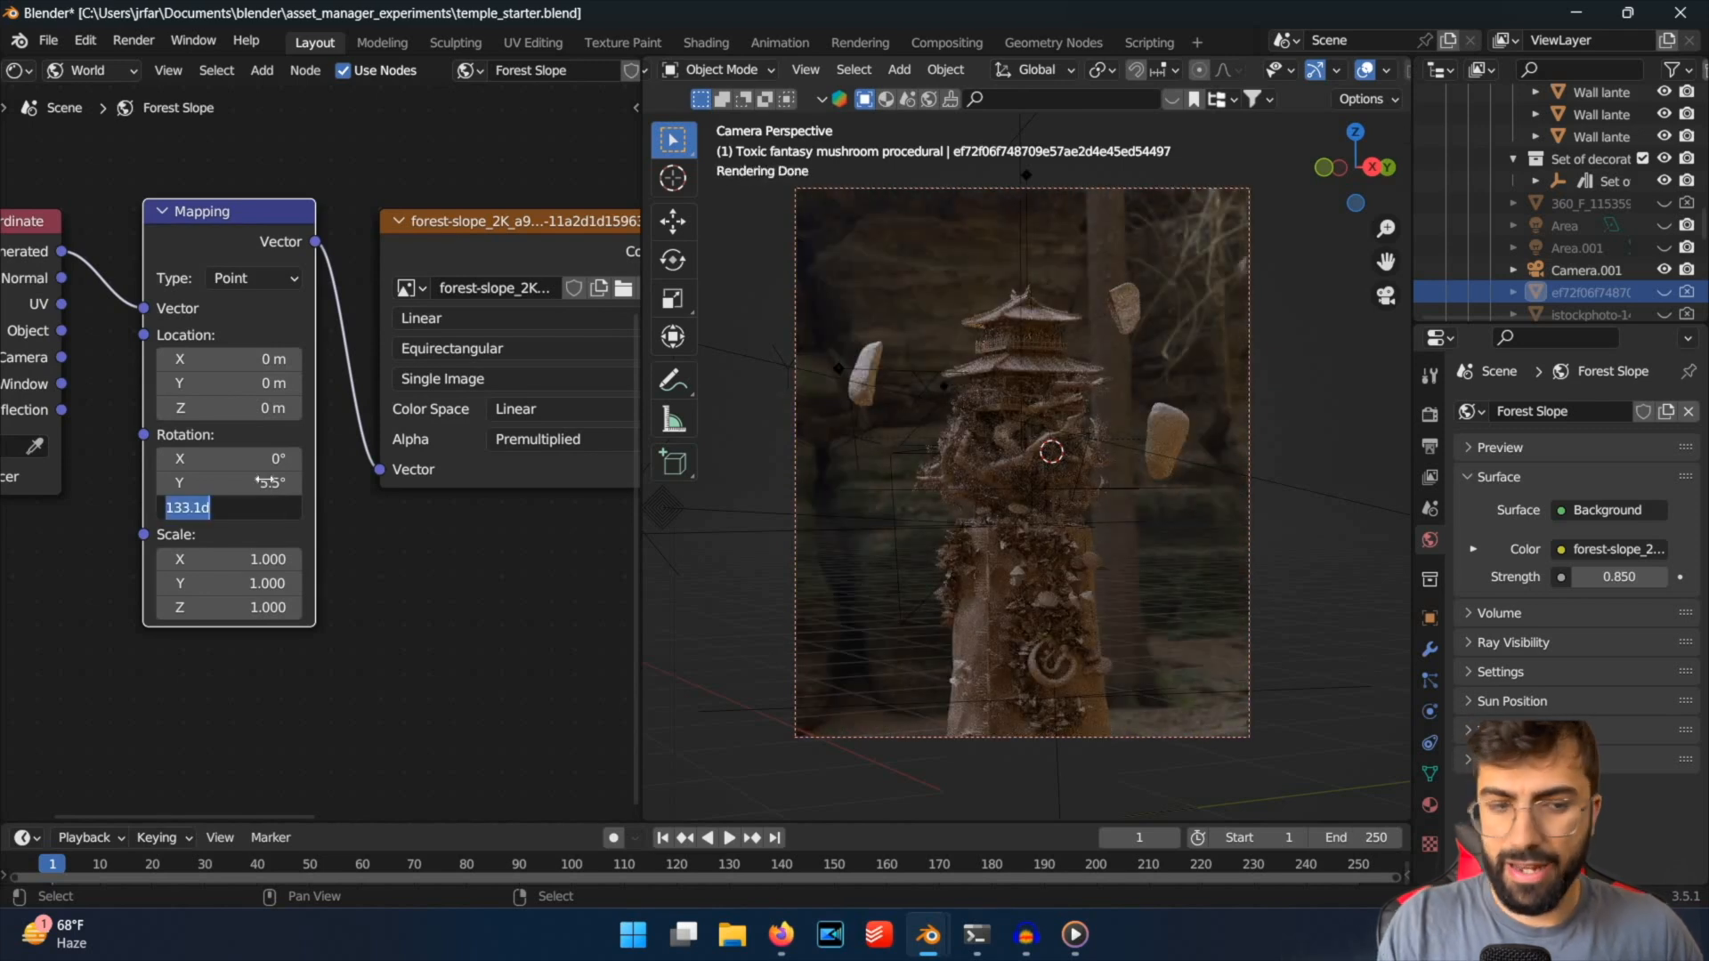
pyautogui.write('113')
pyautogui.press('Return')
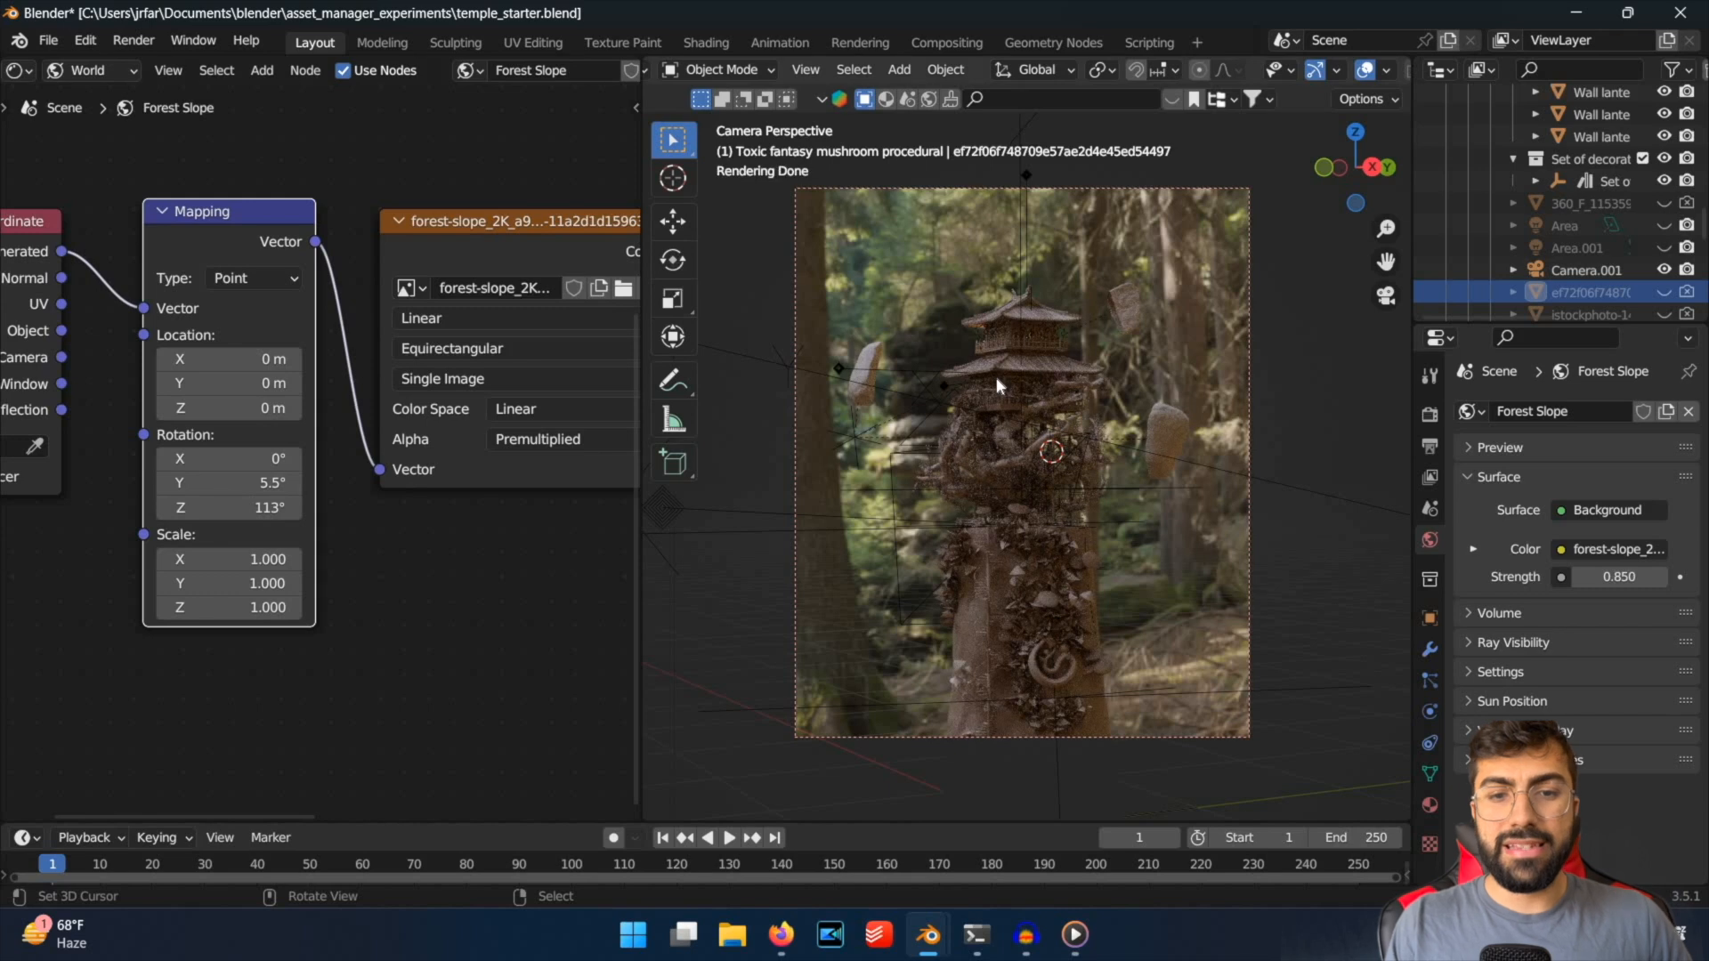
# Remove the clay material override from the view layer so the temple renders with its original materials.
pyautogui.scroll(3, 1145, 365)
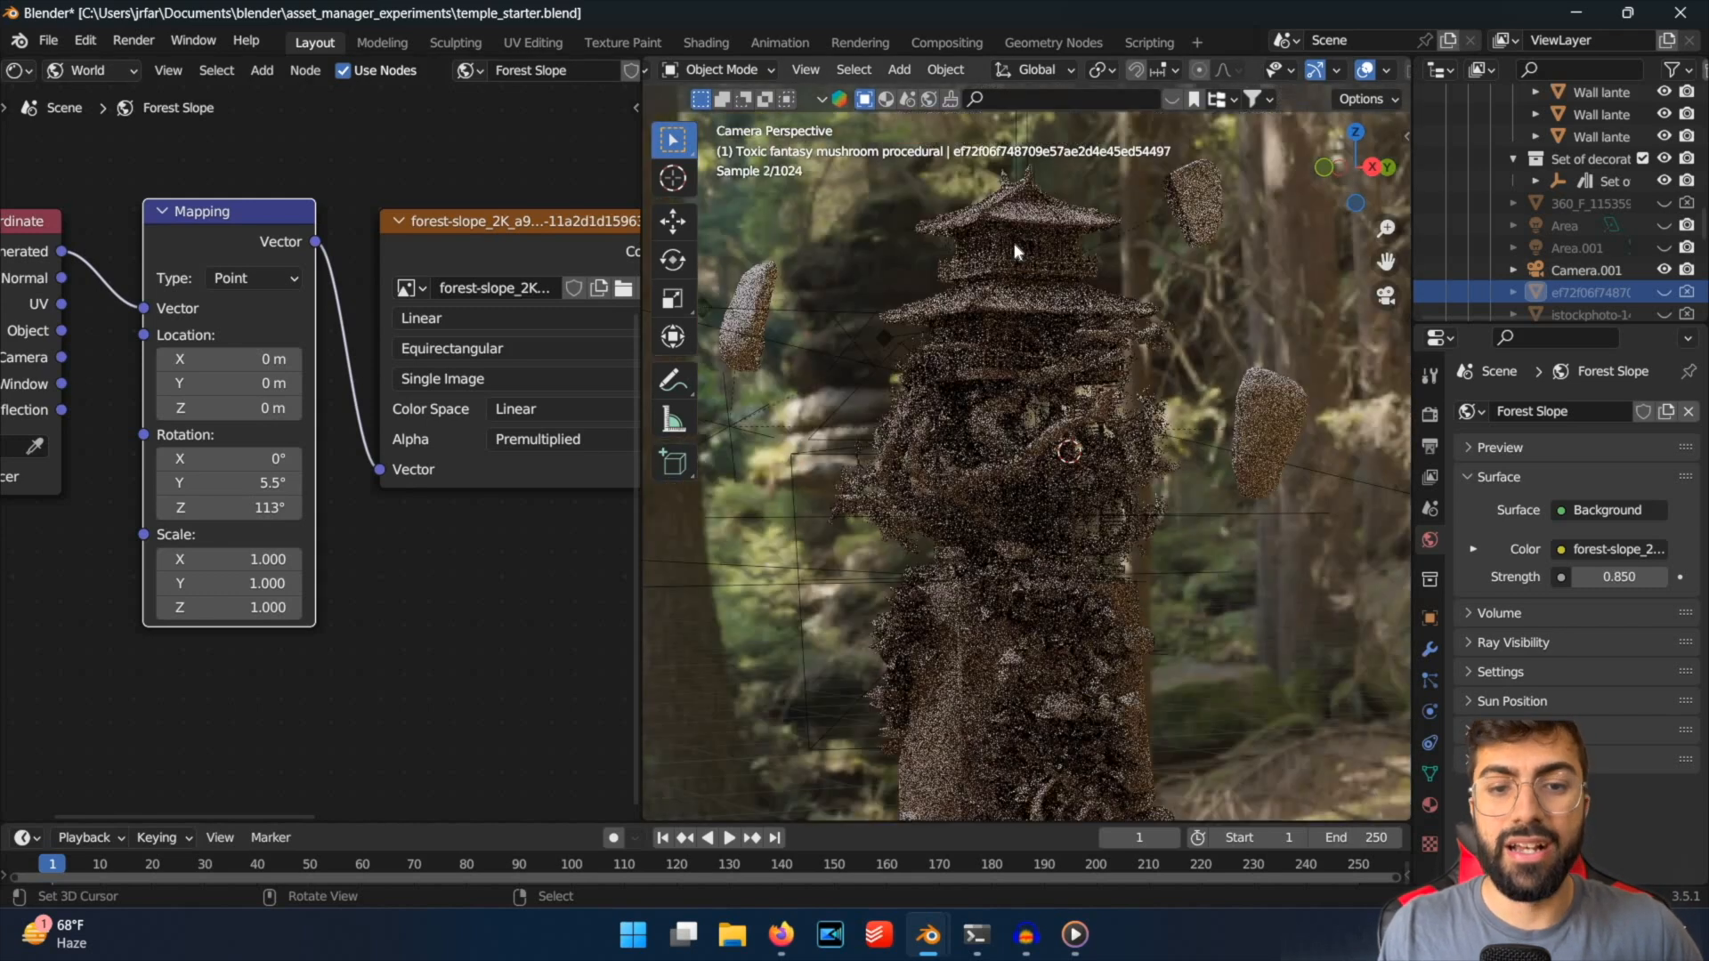
pyautogui.scroll(-1, 1017, 252)
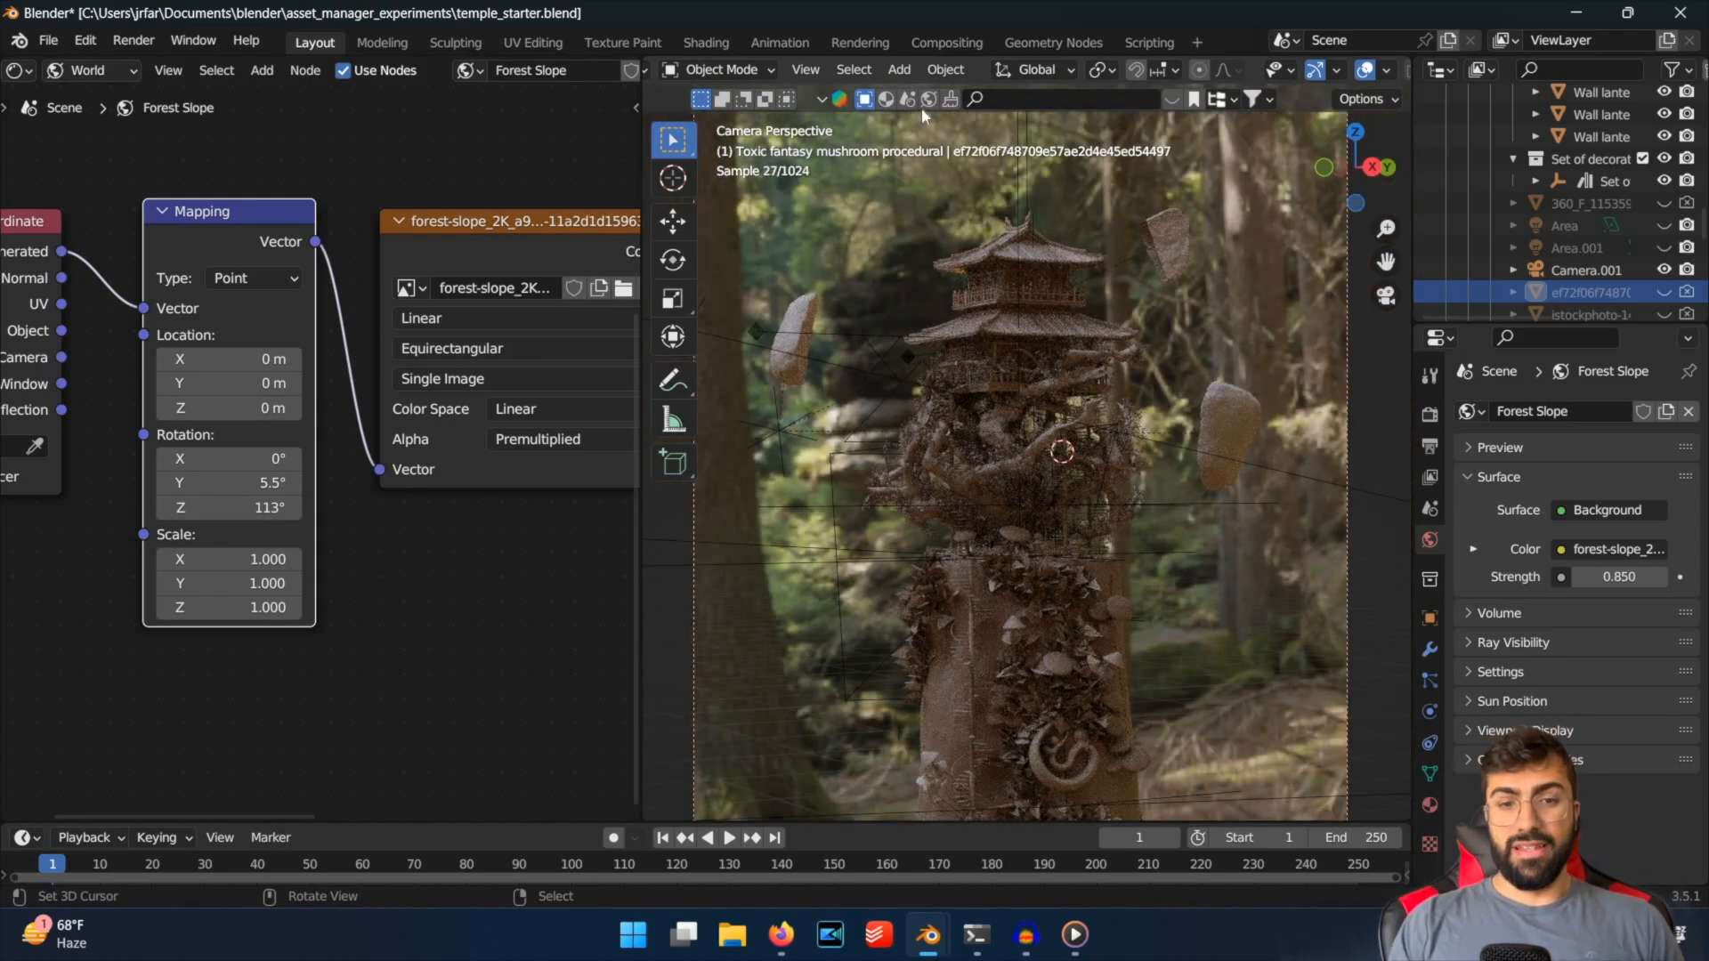
pyautogui.scroll(-2, 1318, 473)
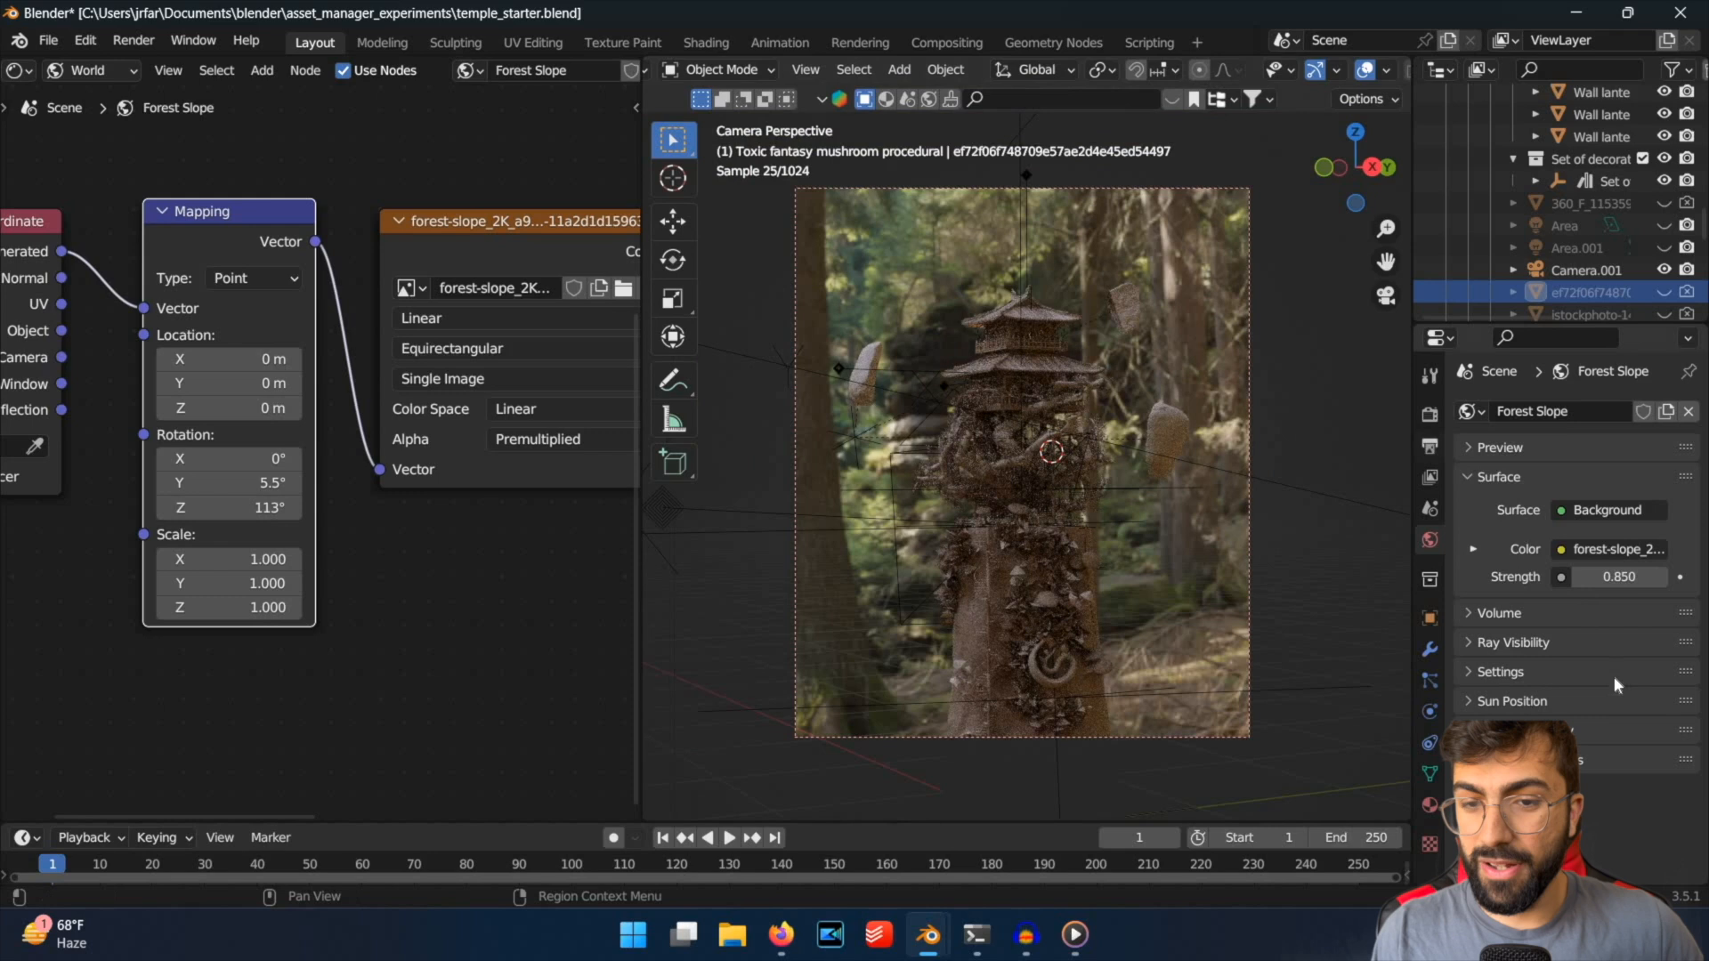
pyautogui.click(1429, 445)
pyautogui.scroll(-6, 1482, 632)
pyautogui.scroll(3, 1631, 614)
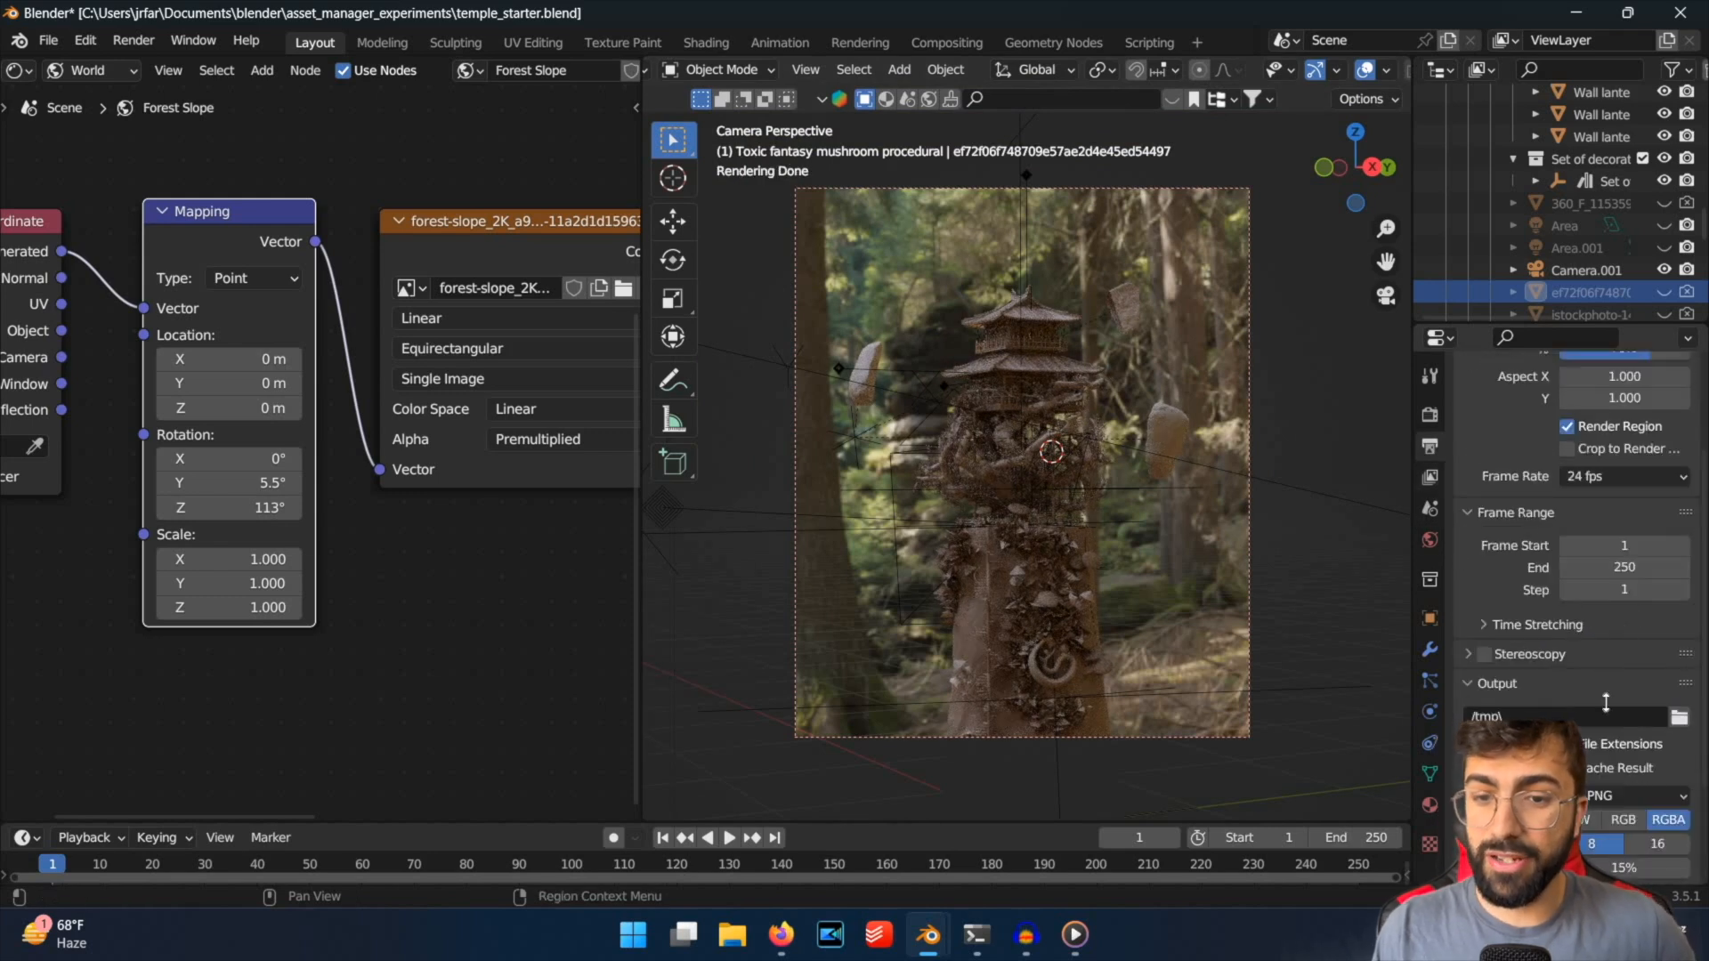
pyautogui.click(1429, 477)
pyautogui.scroll(-8, 1567, 623)
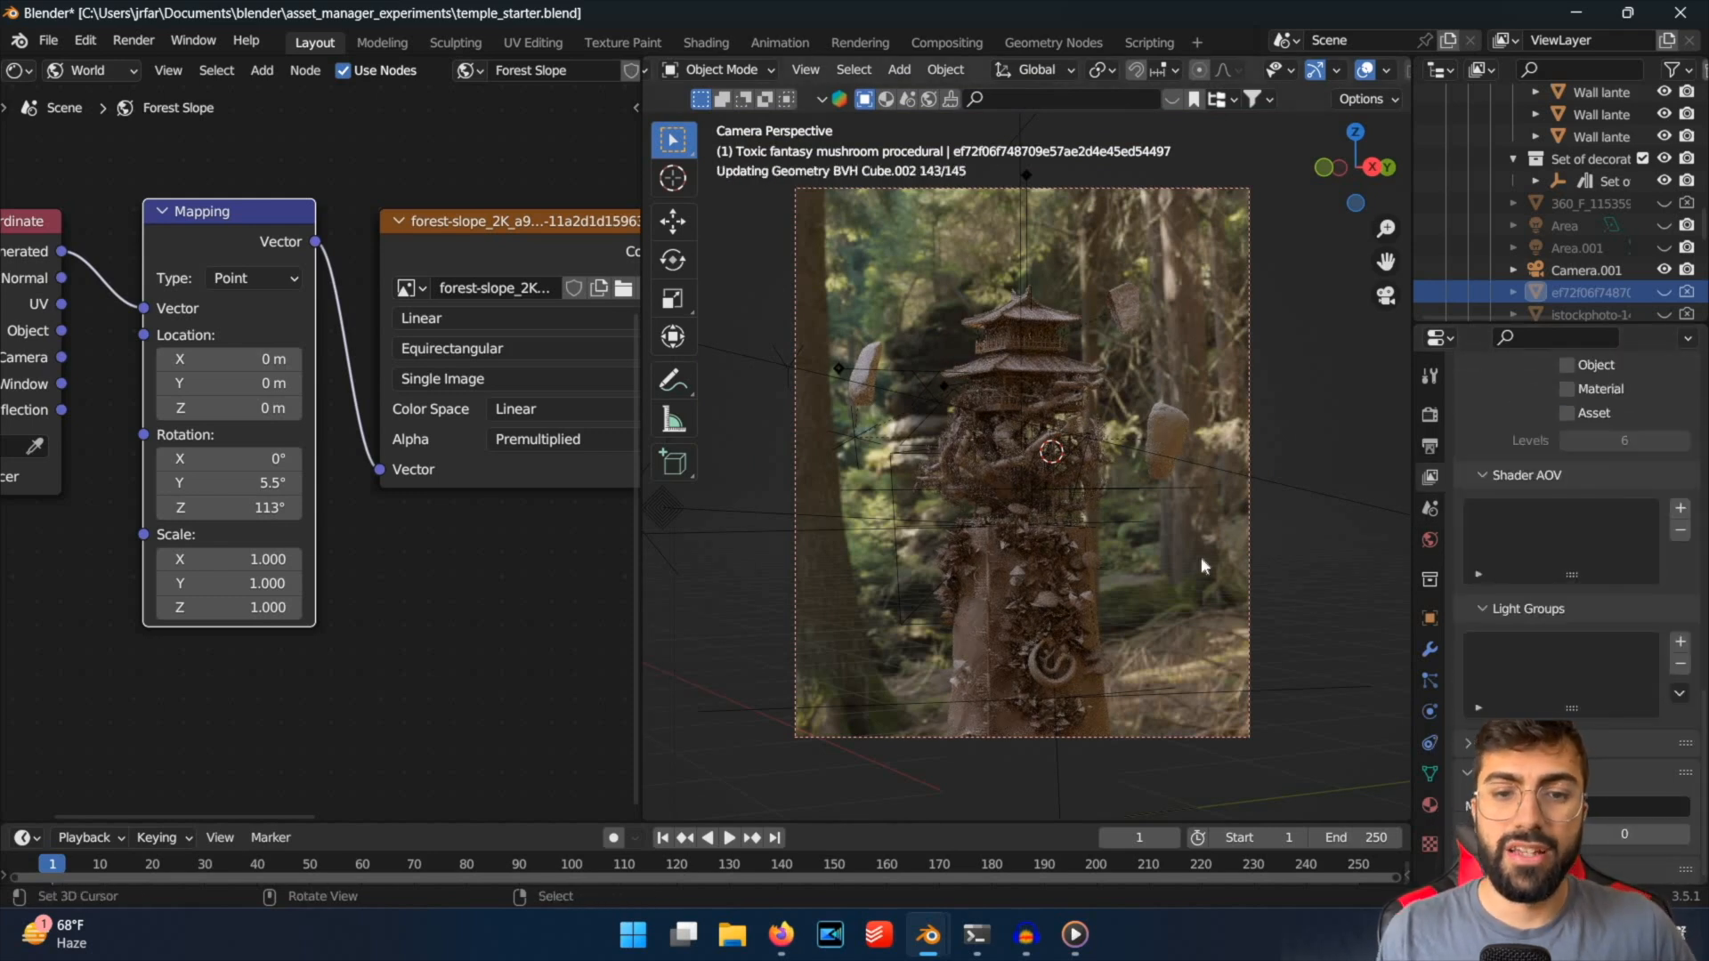
pyautogui.scroll(2, 994, 487)
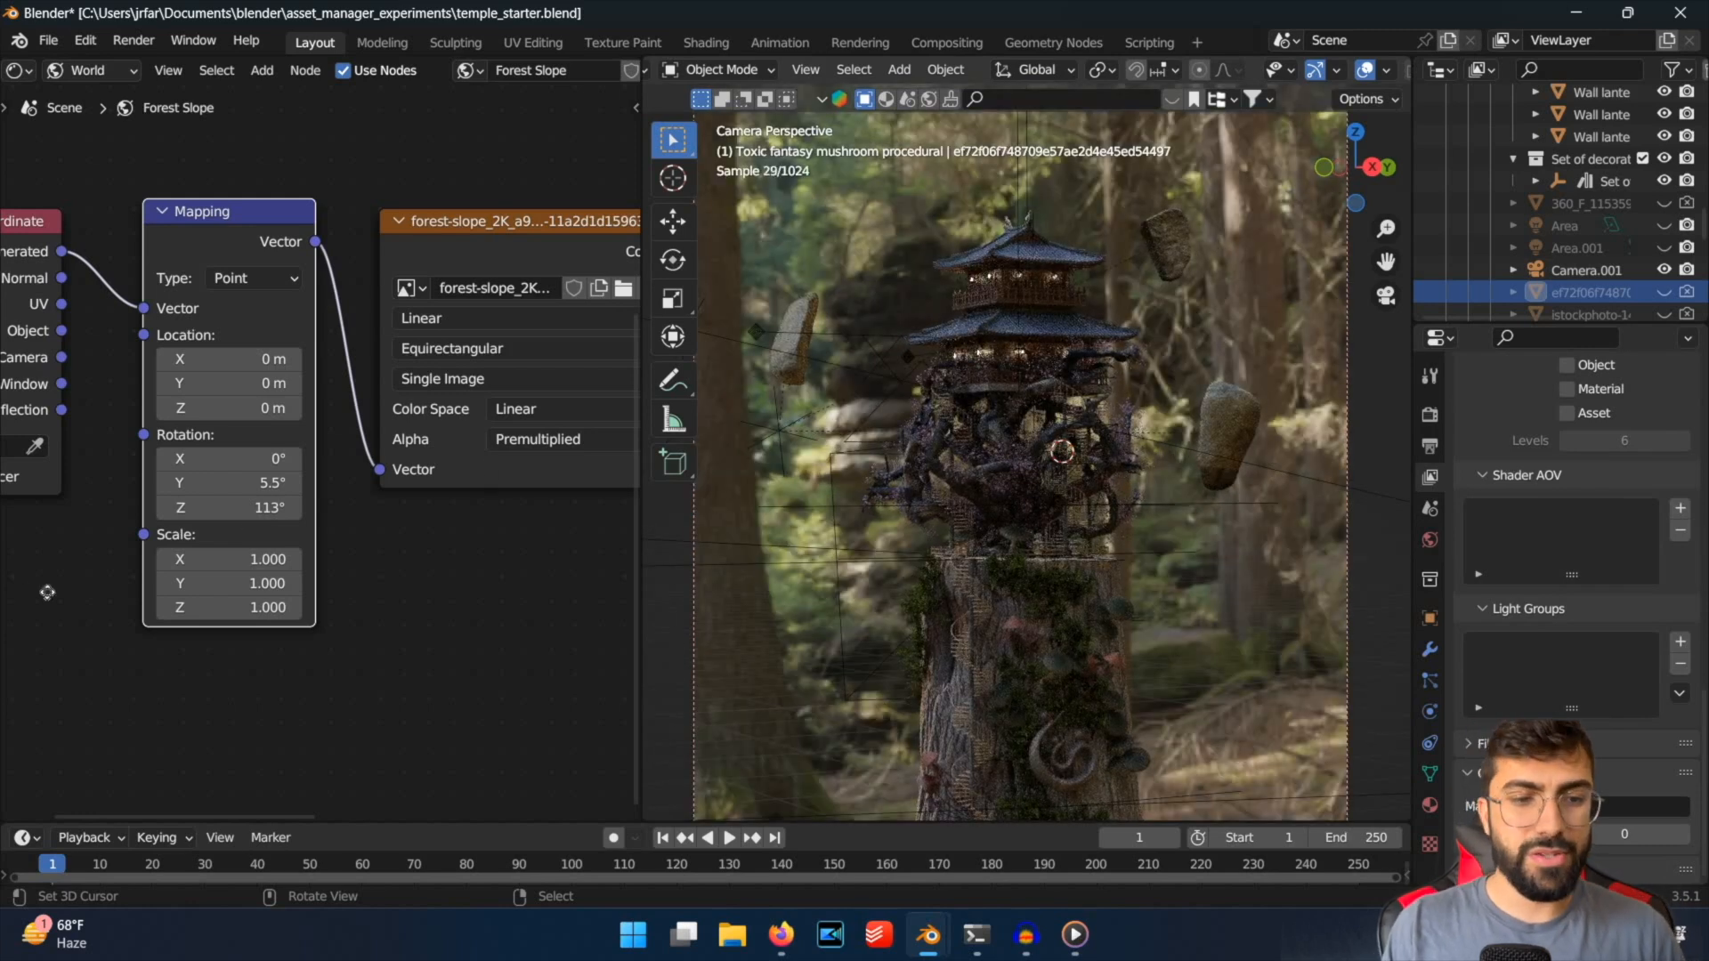
# Set the Forest Slope world's Background node strength to 2 to try brighter environment lighting.
pyautogui.moveTo(47, 592); pyautogui.dragTo(441, 291, button='middle')
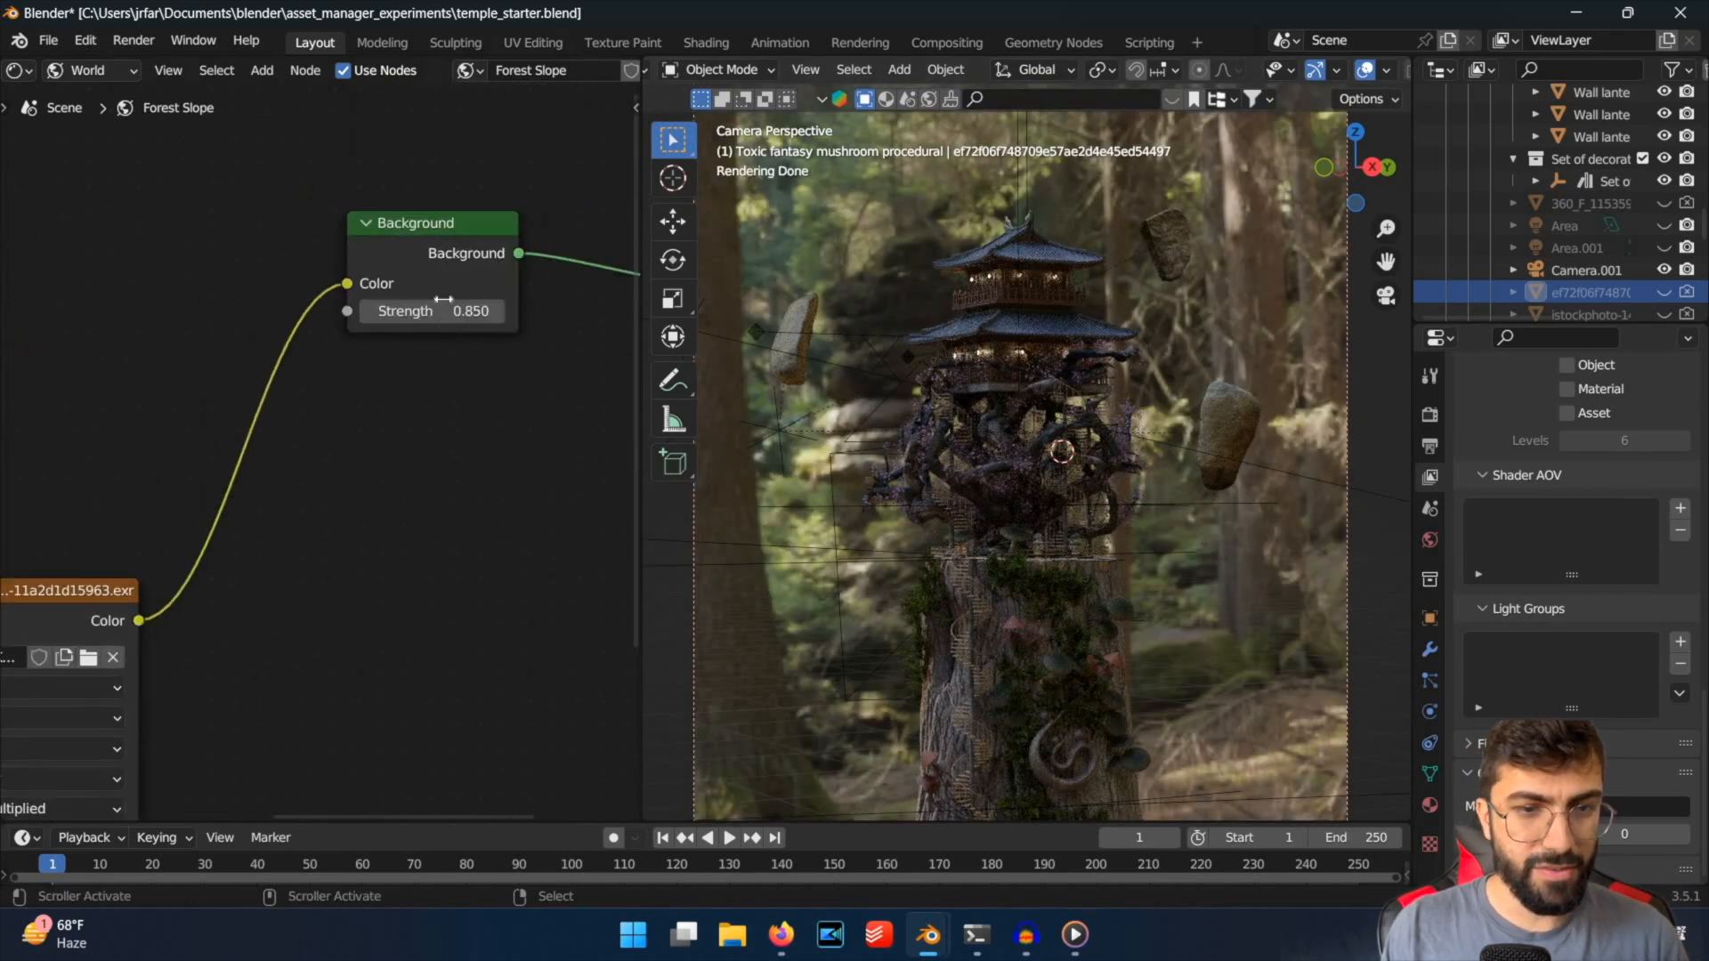
pyautogui.doubleClick(443, 307)
pyautogui.write('2')
pyautogui.press('Return')
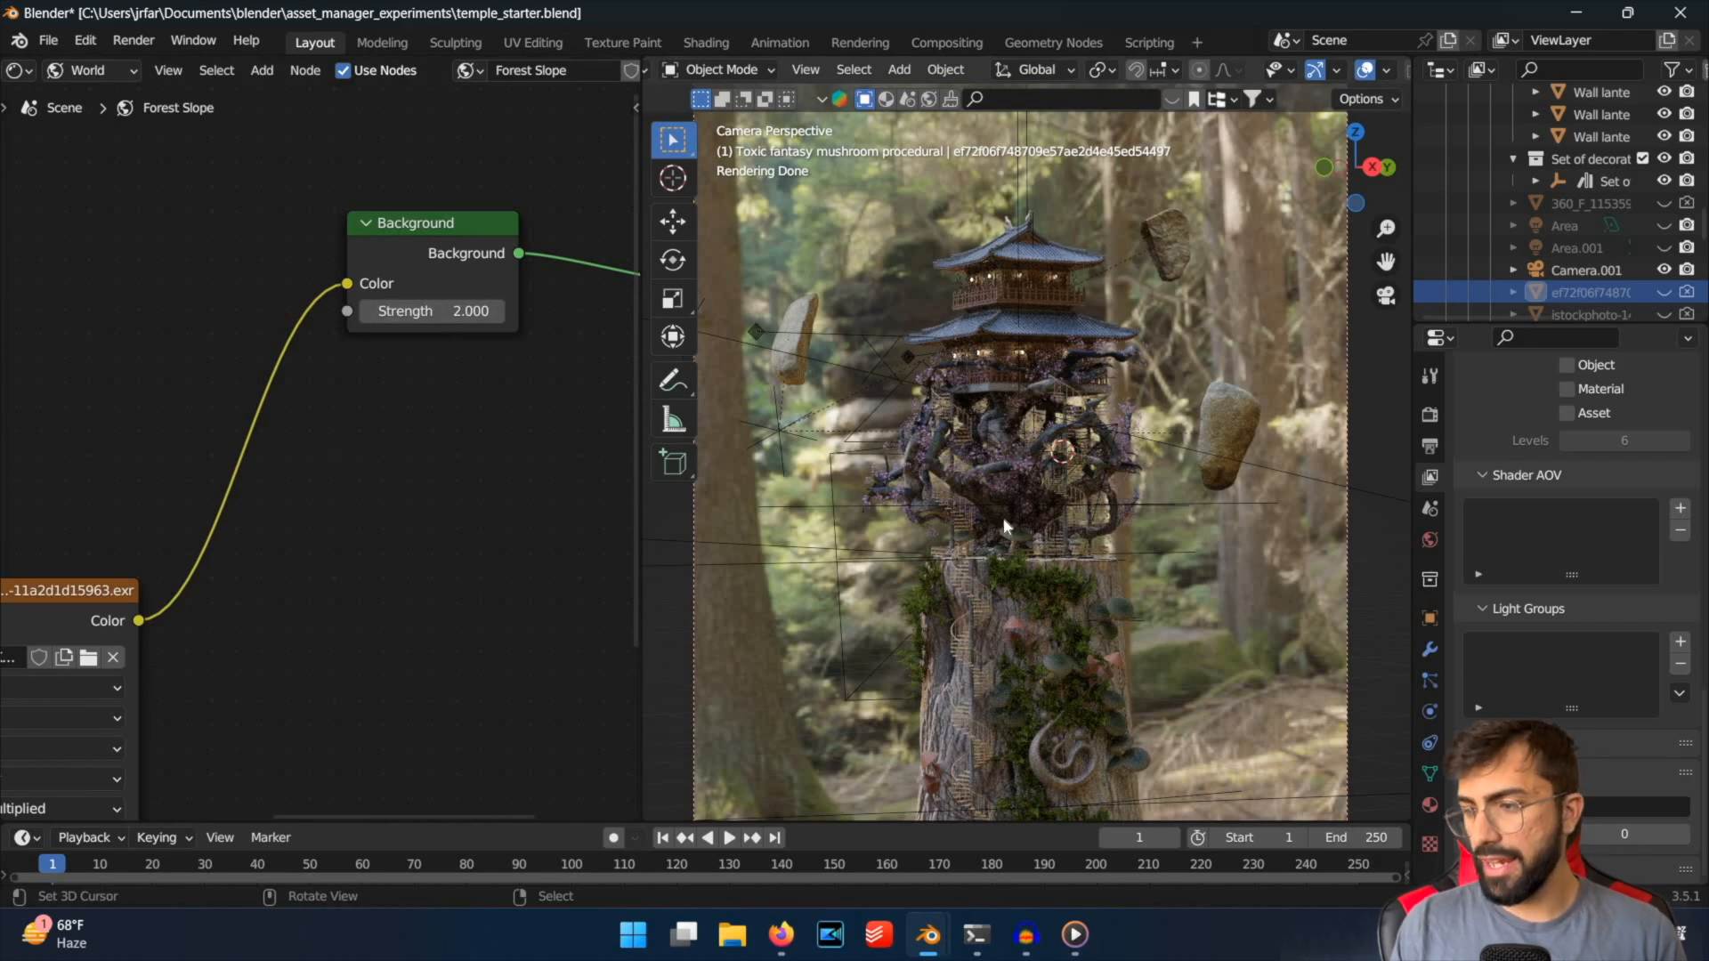
pyautogui.scroll(-1, 1003, 525)
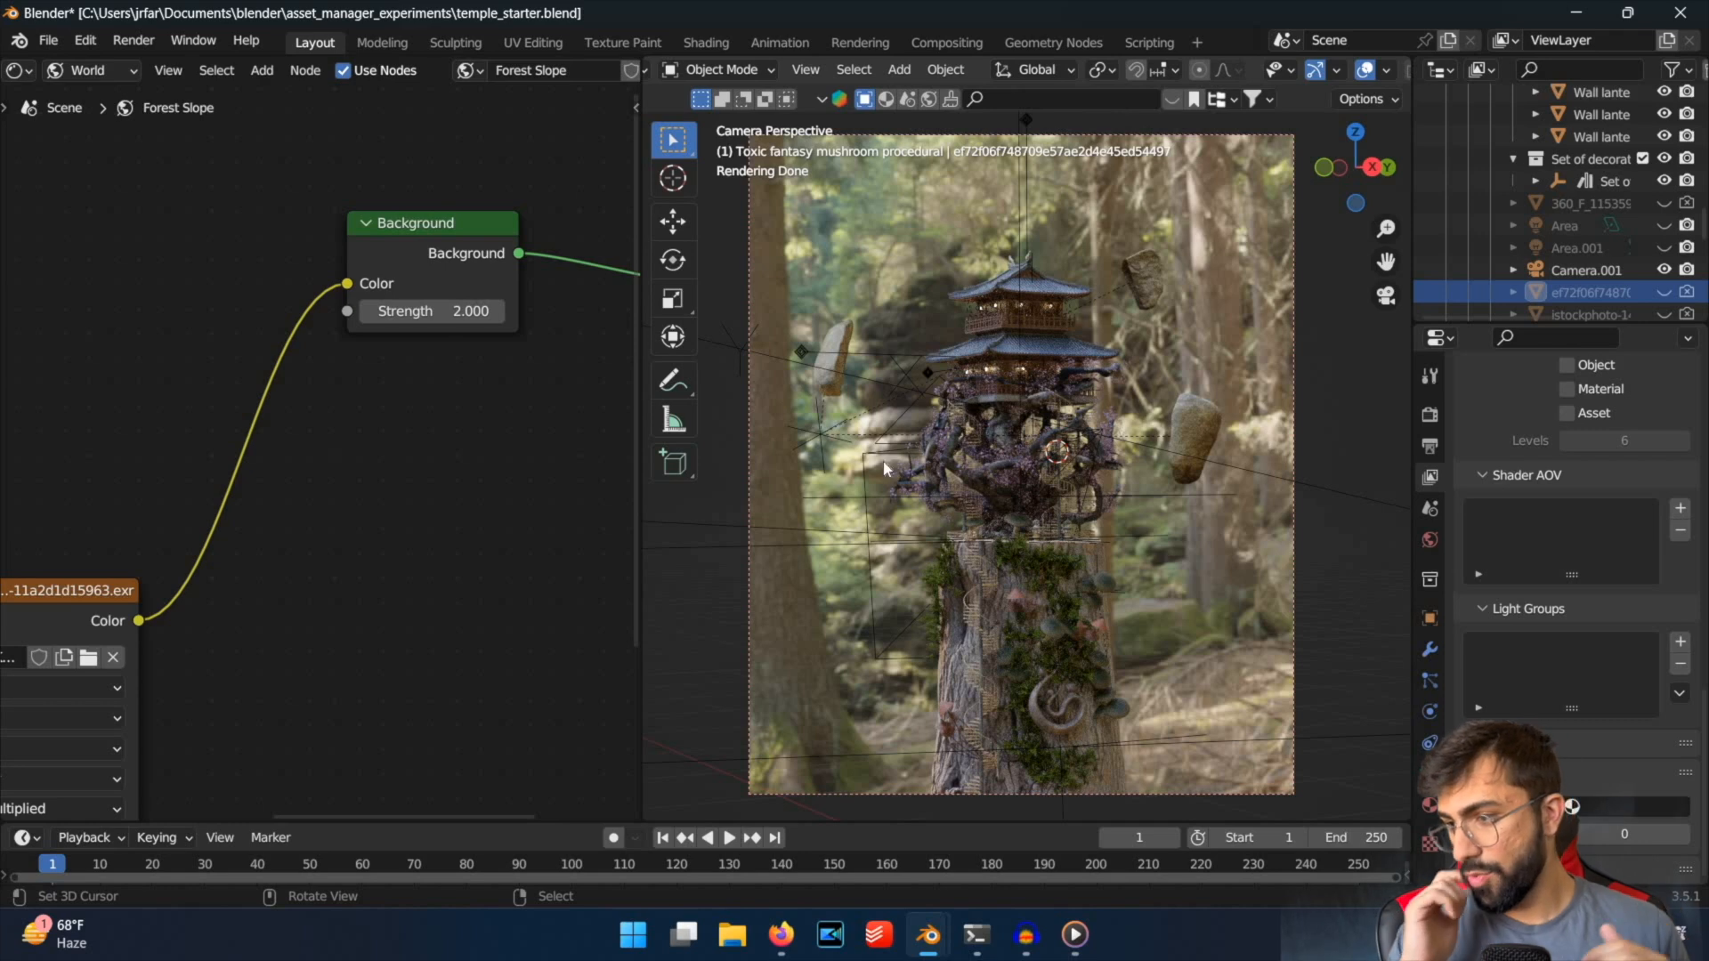
# Set the world Background node's strength to 0.85 and save the file.
pyautogui.click(437, 313)
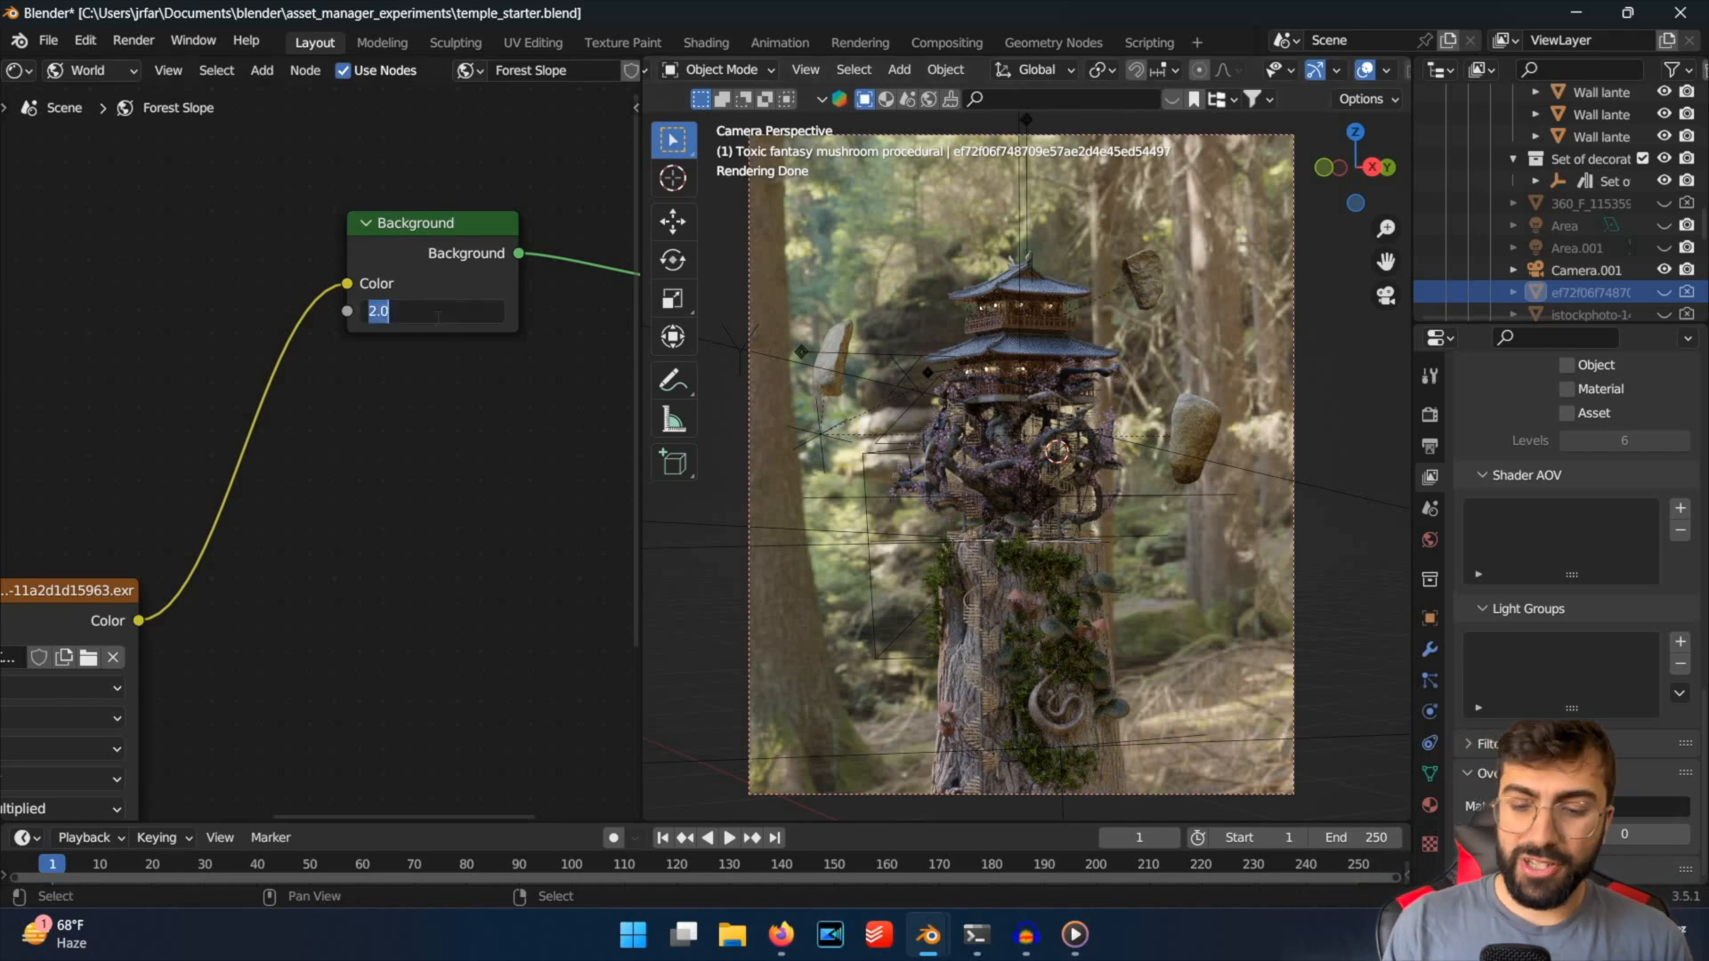
pyautogui.press('Return')
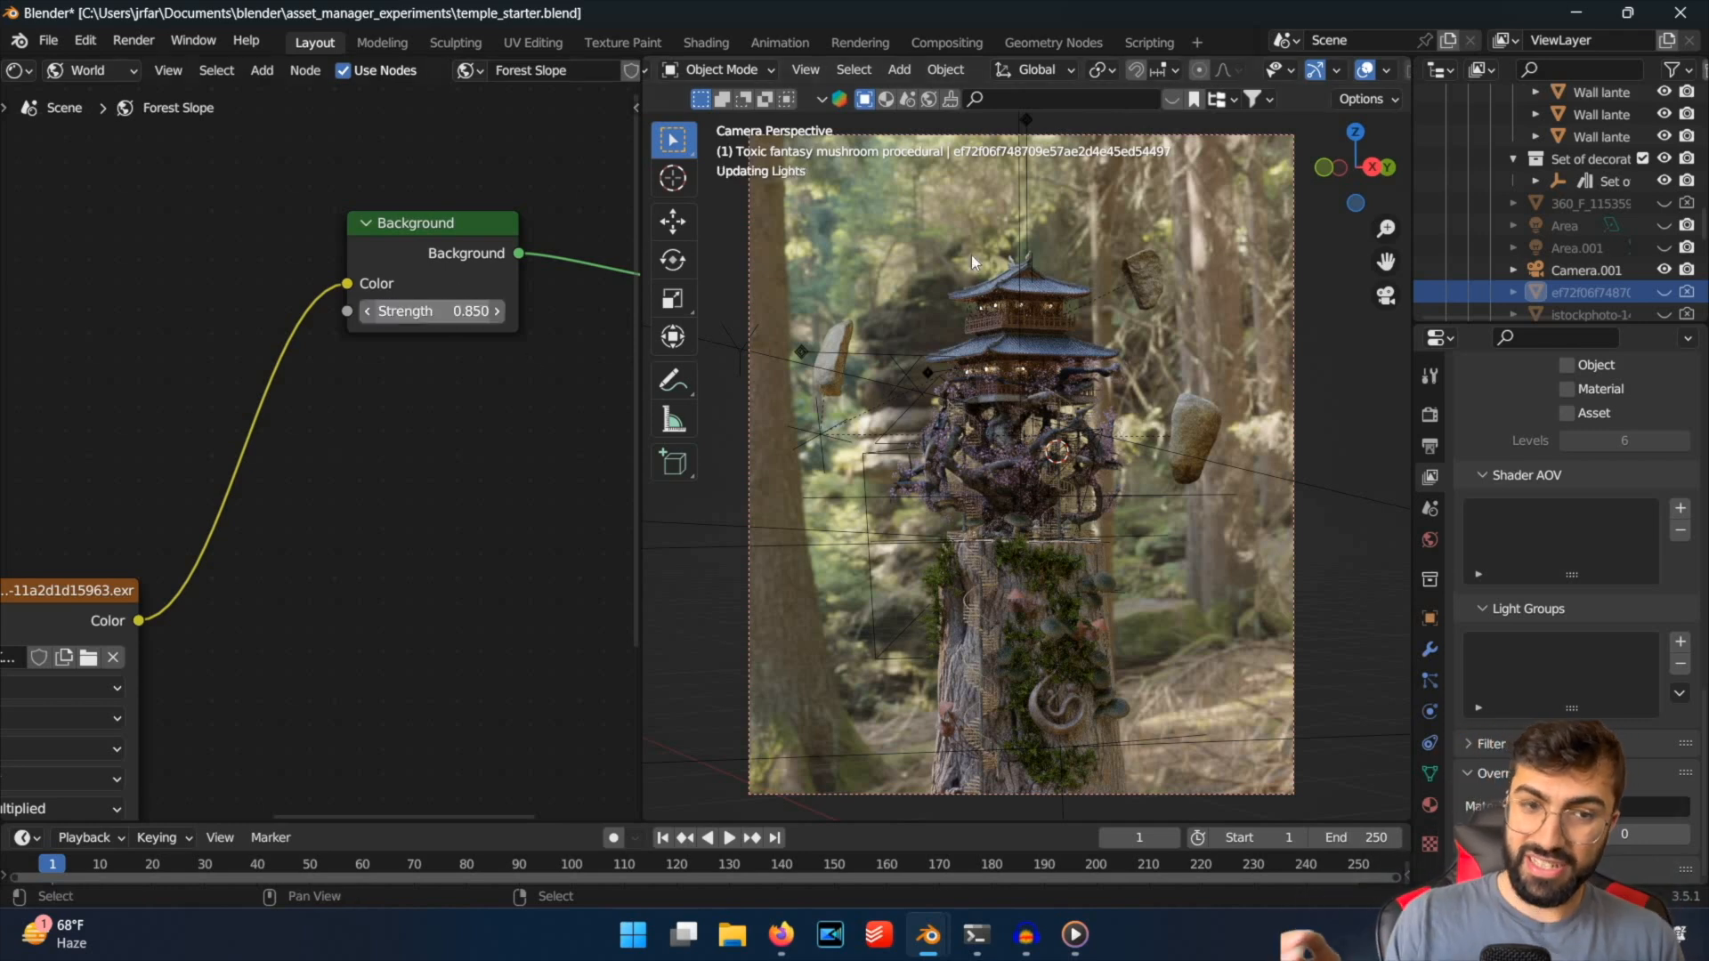
pyautogui.click(1098, 446)
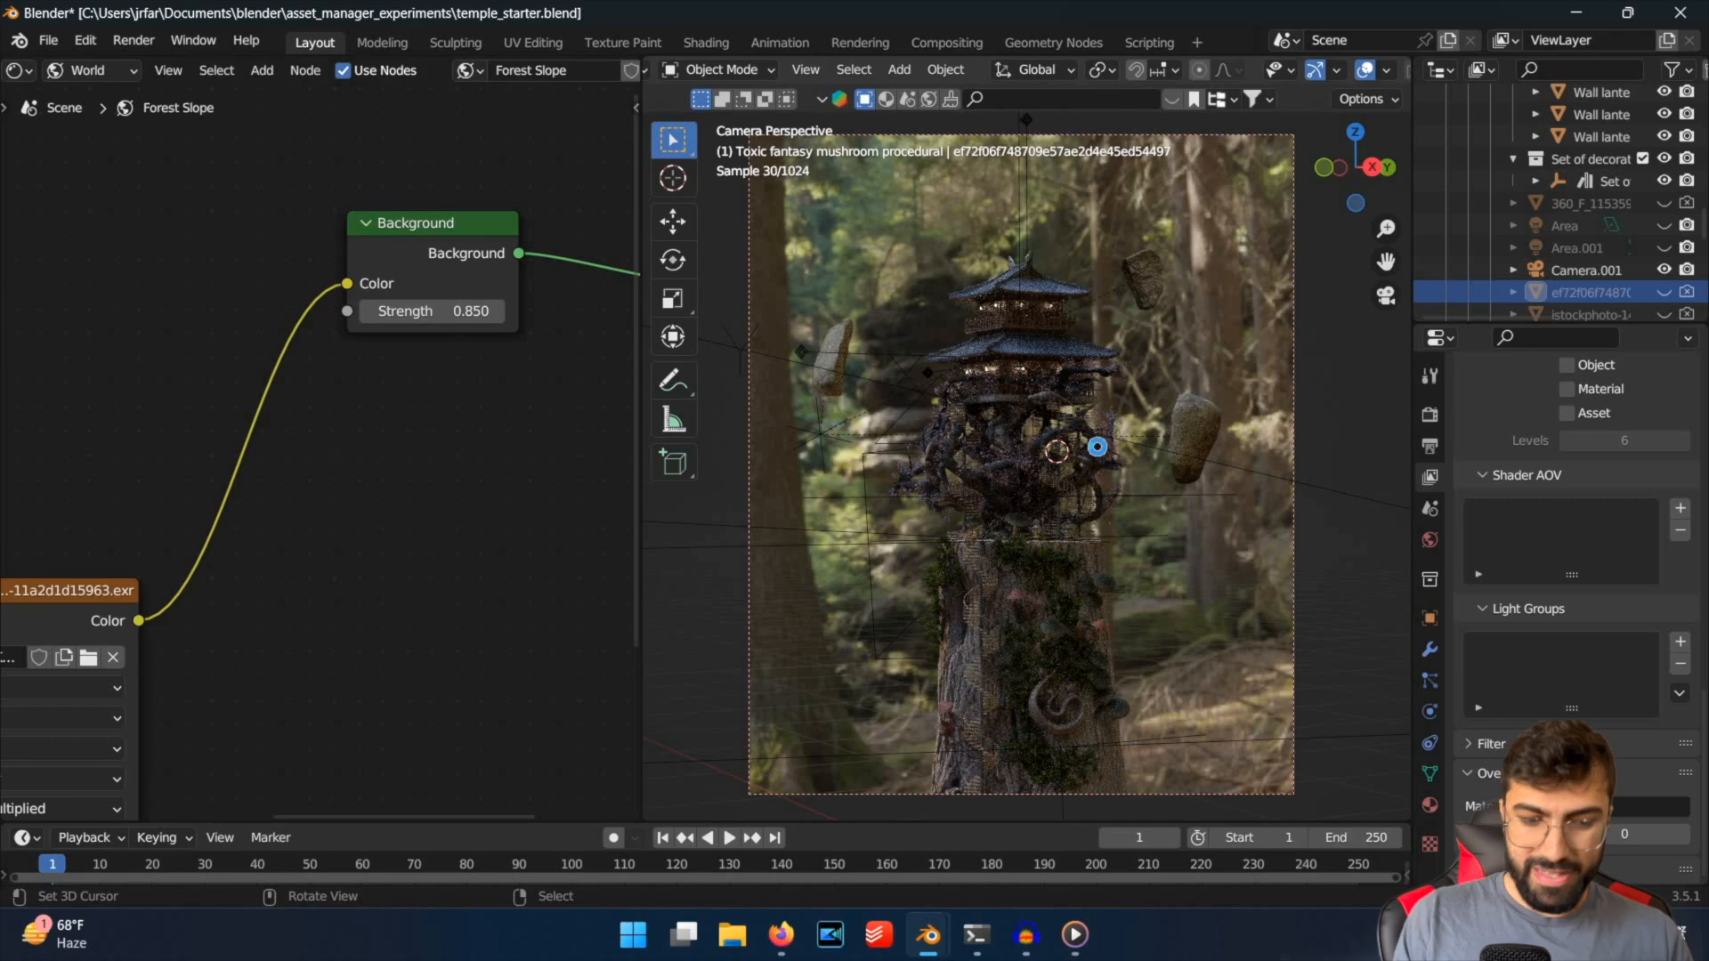
pyautogui.hotkey('ctrl', 's')
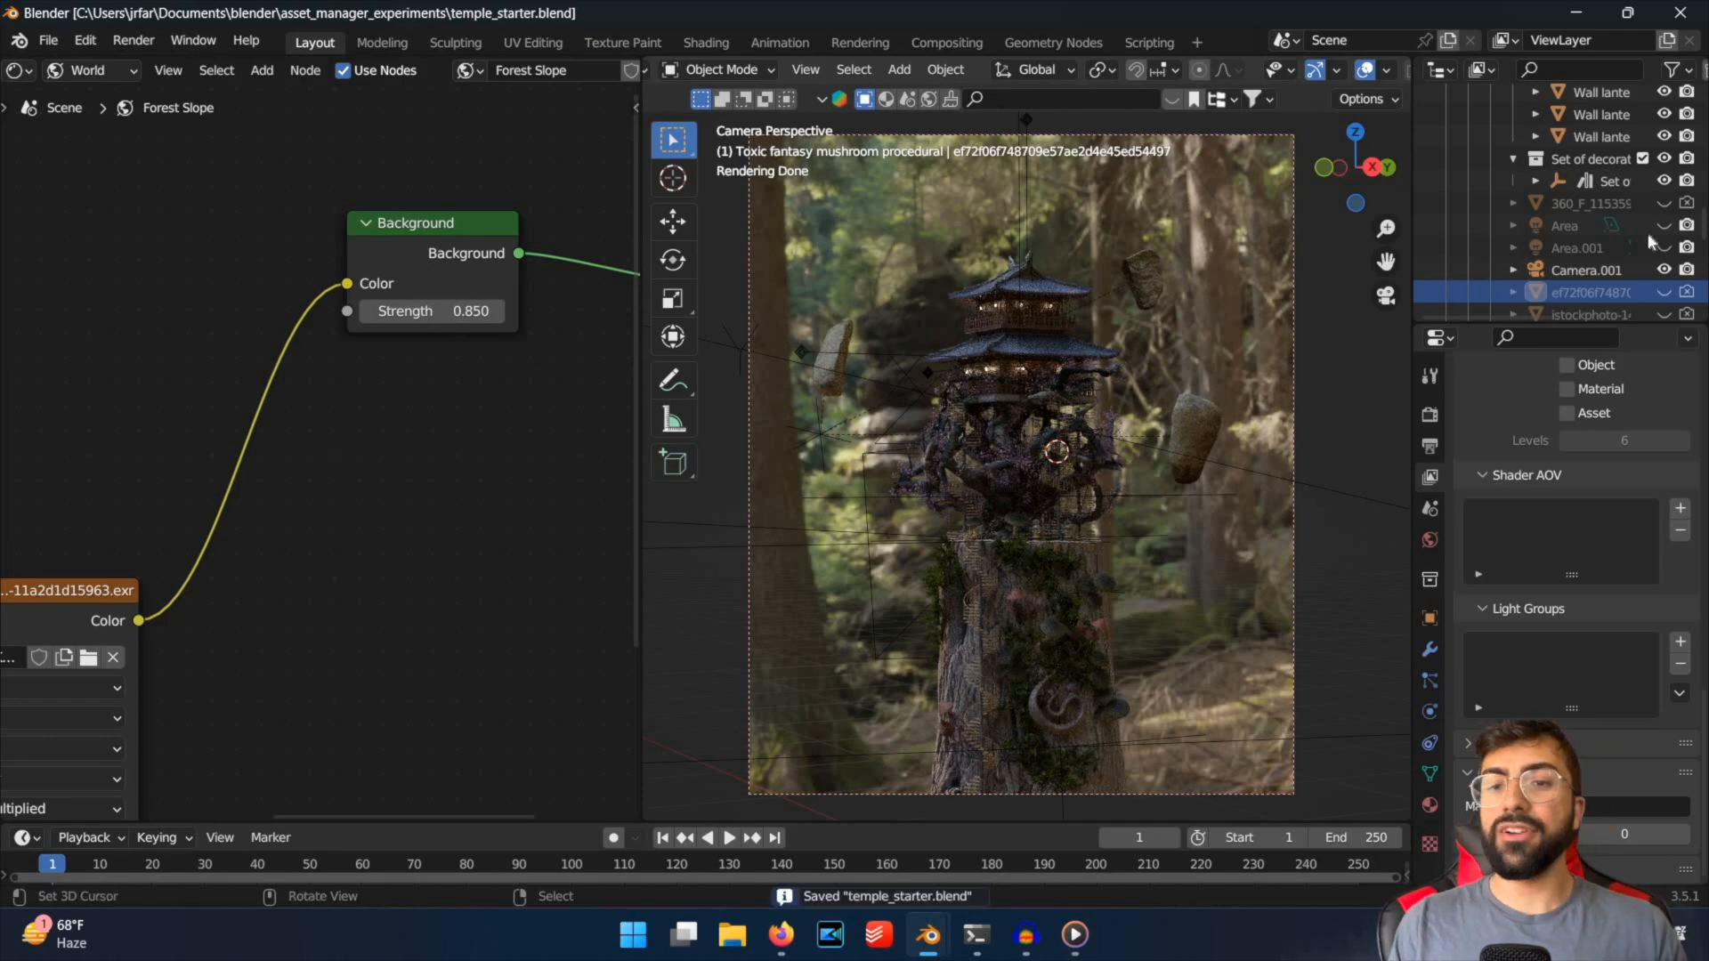
pyautogui.click(1053, 457)
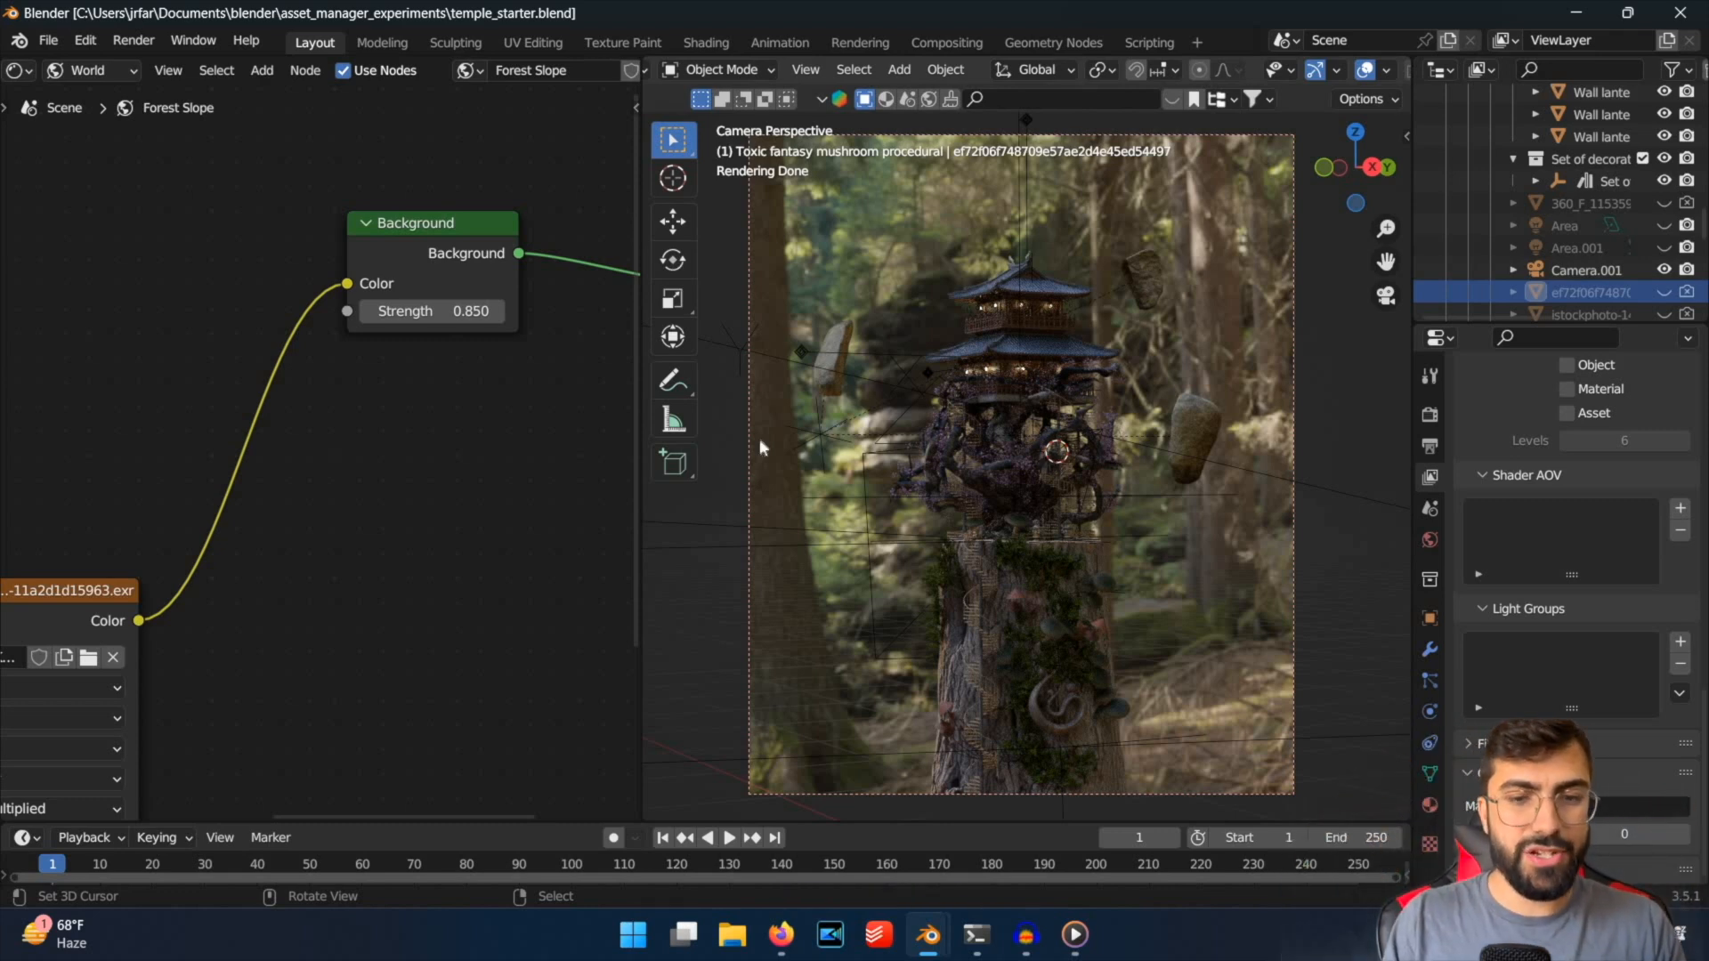
pyautogui.hotkey('ctrl', 's')
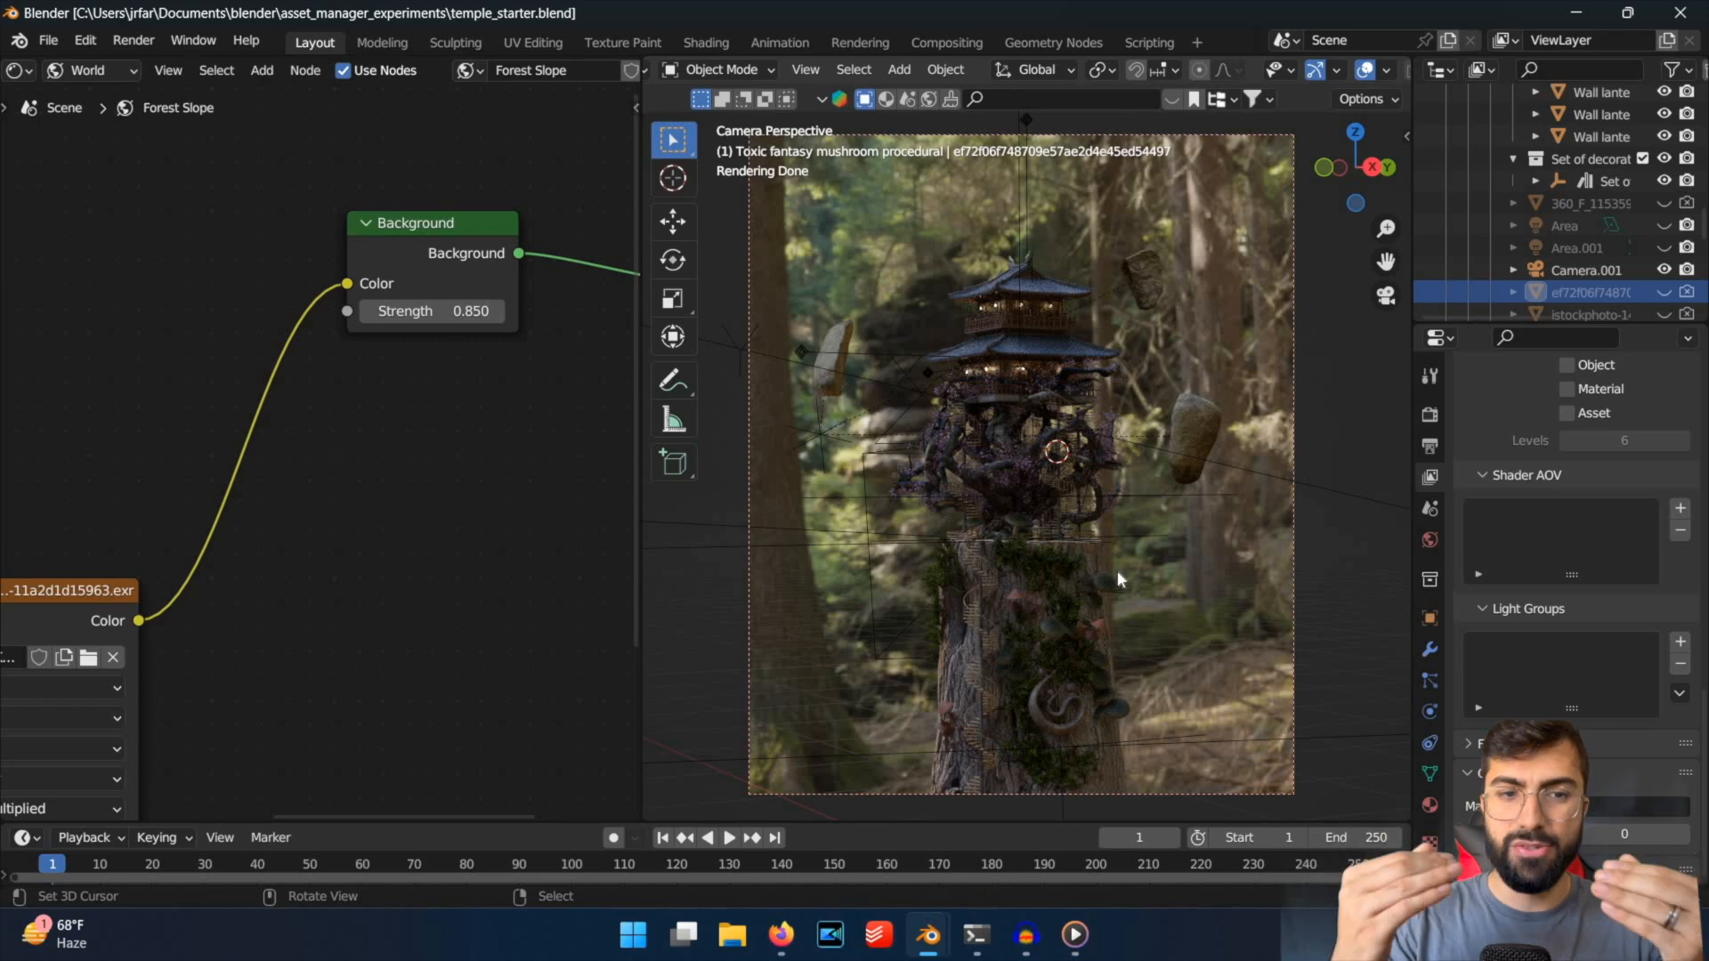
pyautogui.hotkey('ctrl', 's')
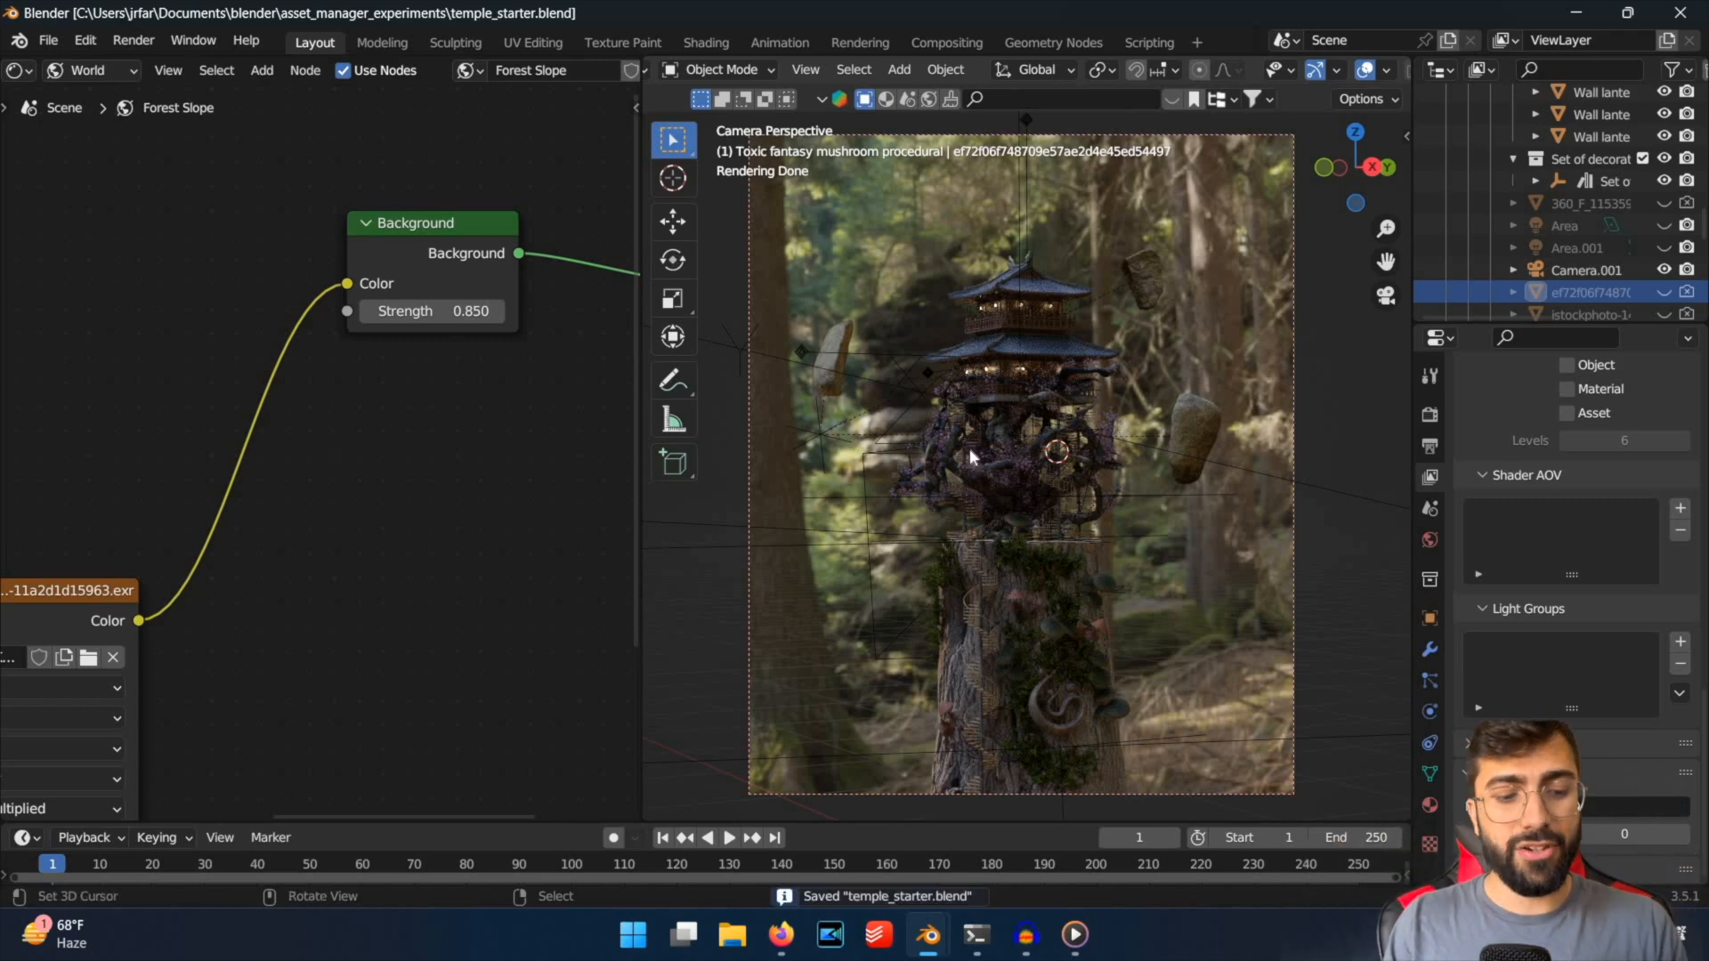
pyautogui.hotkey('ctrl', 's')
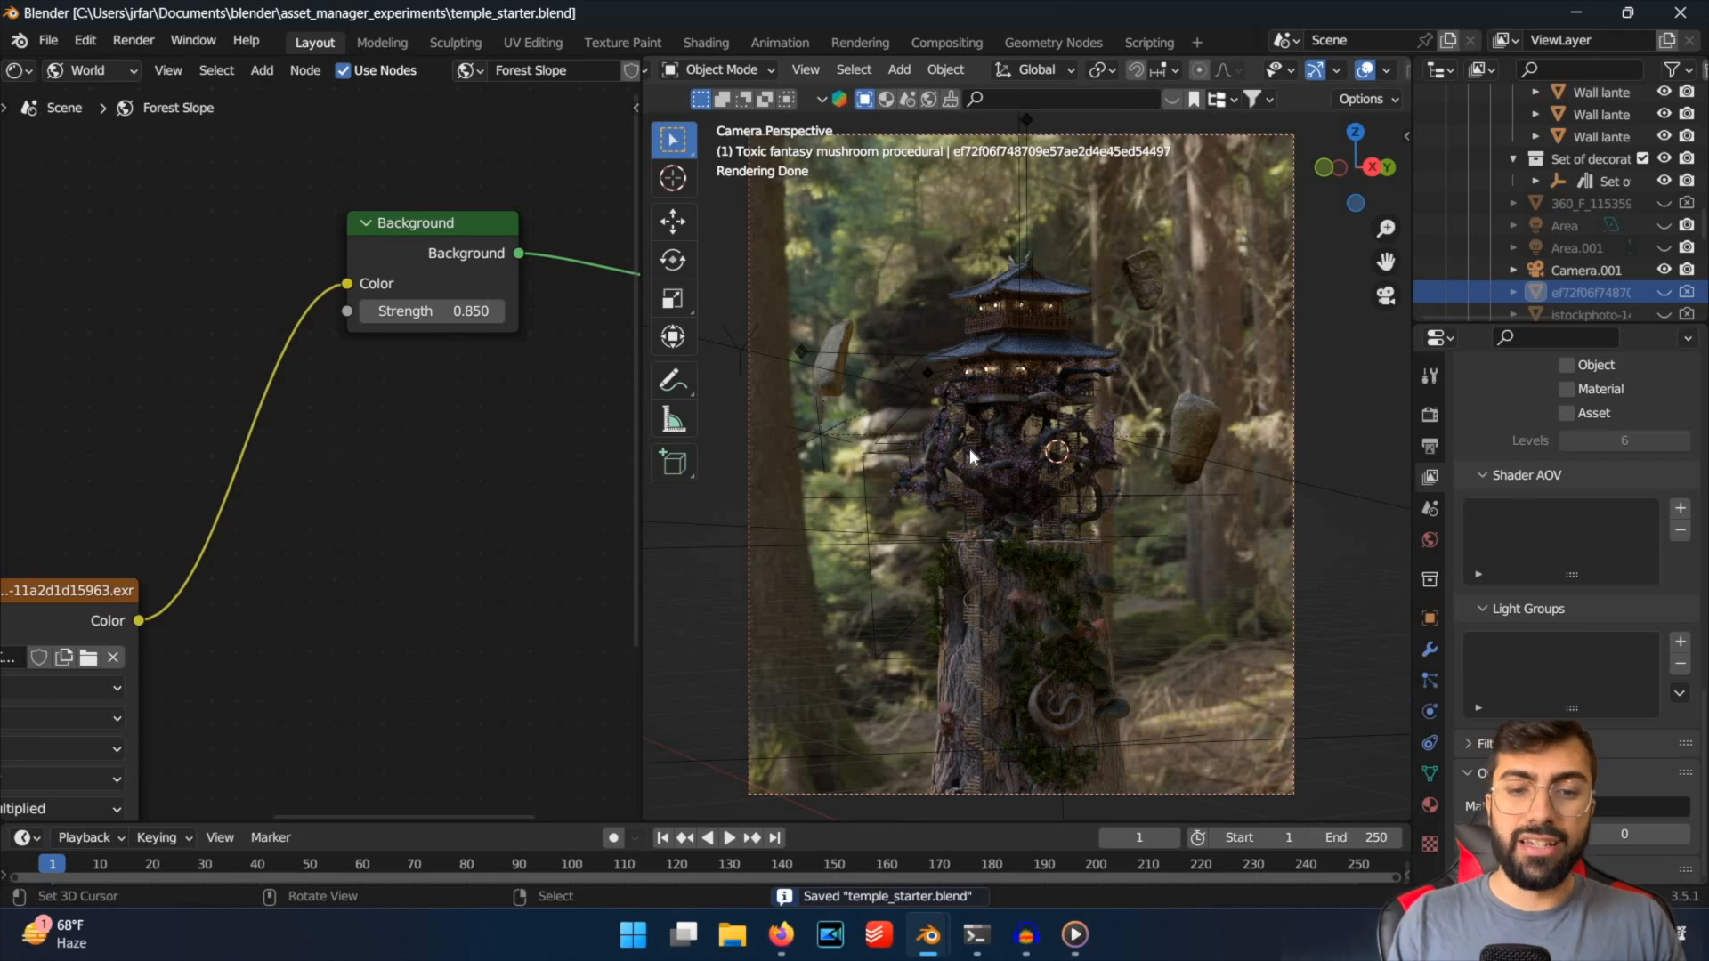
# Add an area light, move it straight up along Z to just above the temple roof, and set its power to 90.3 W.
pyautogui.hotkey('shift', 'a')
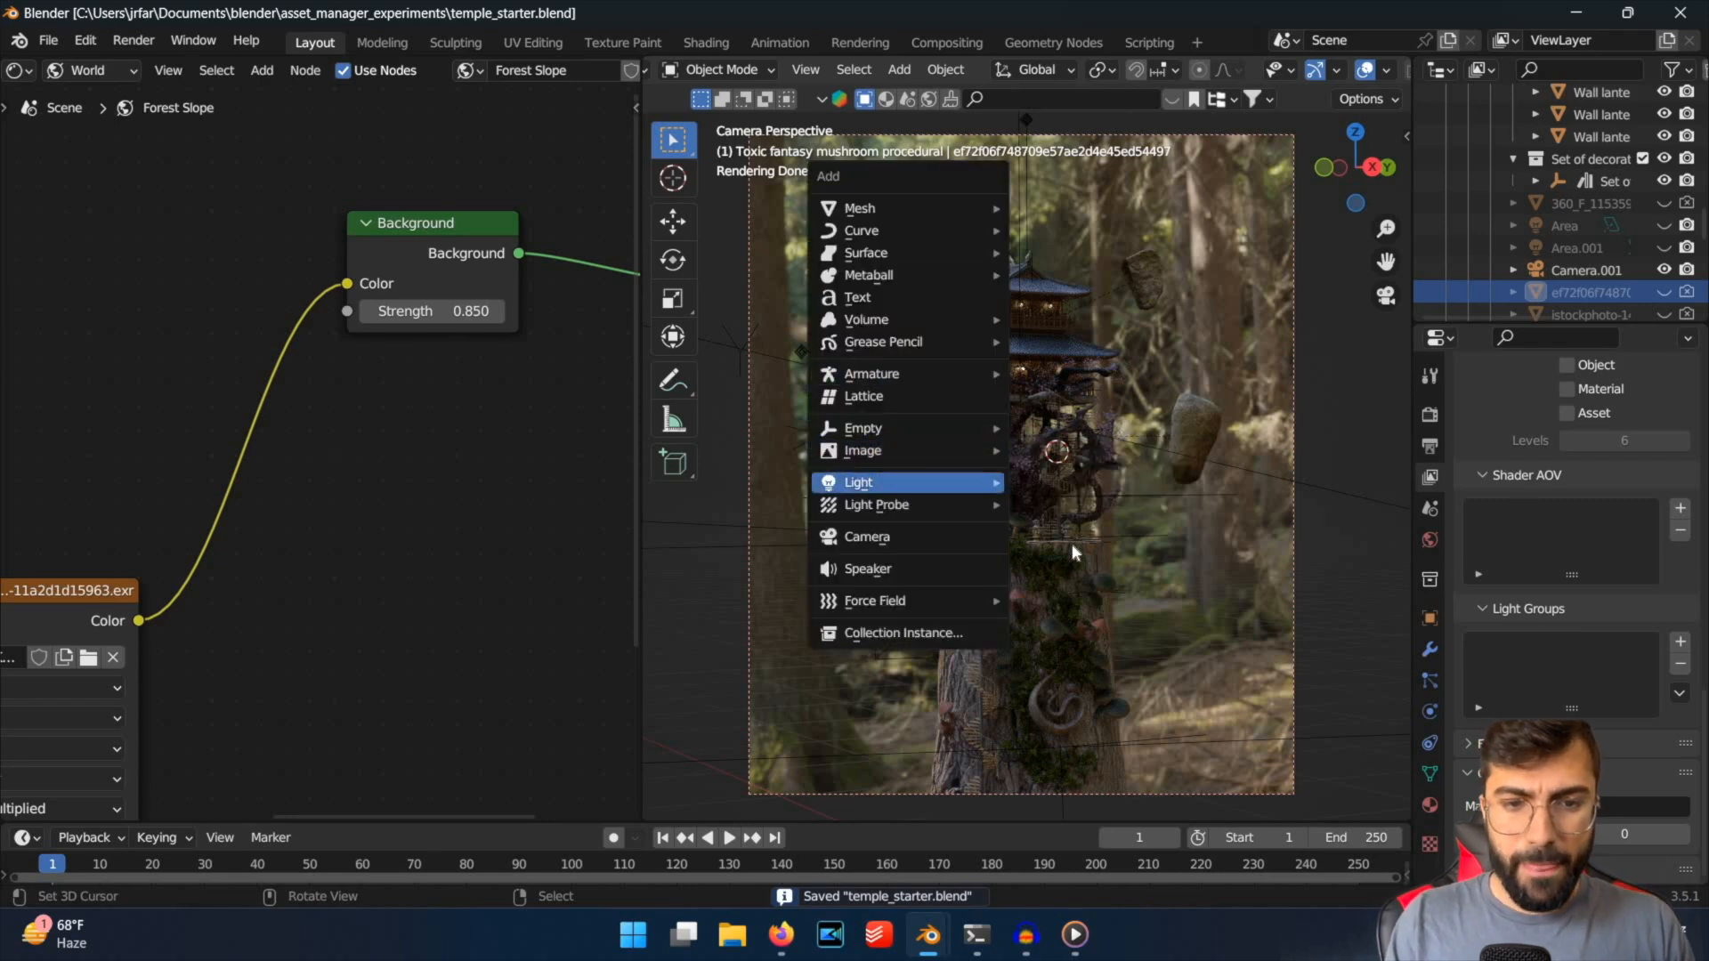
pyautogui.moveTo(907, 482)
pyautogui.click(1201, 559)
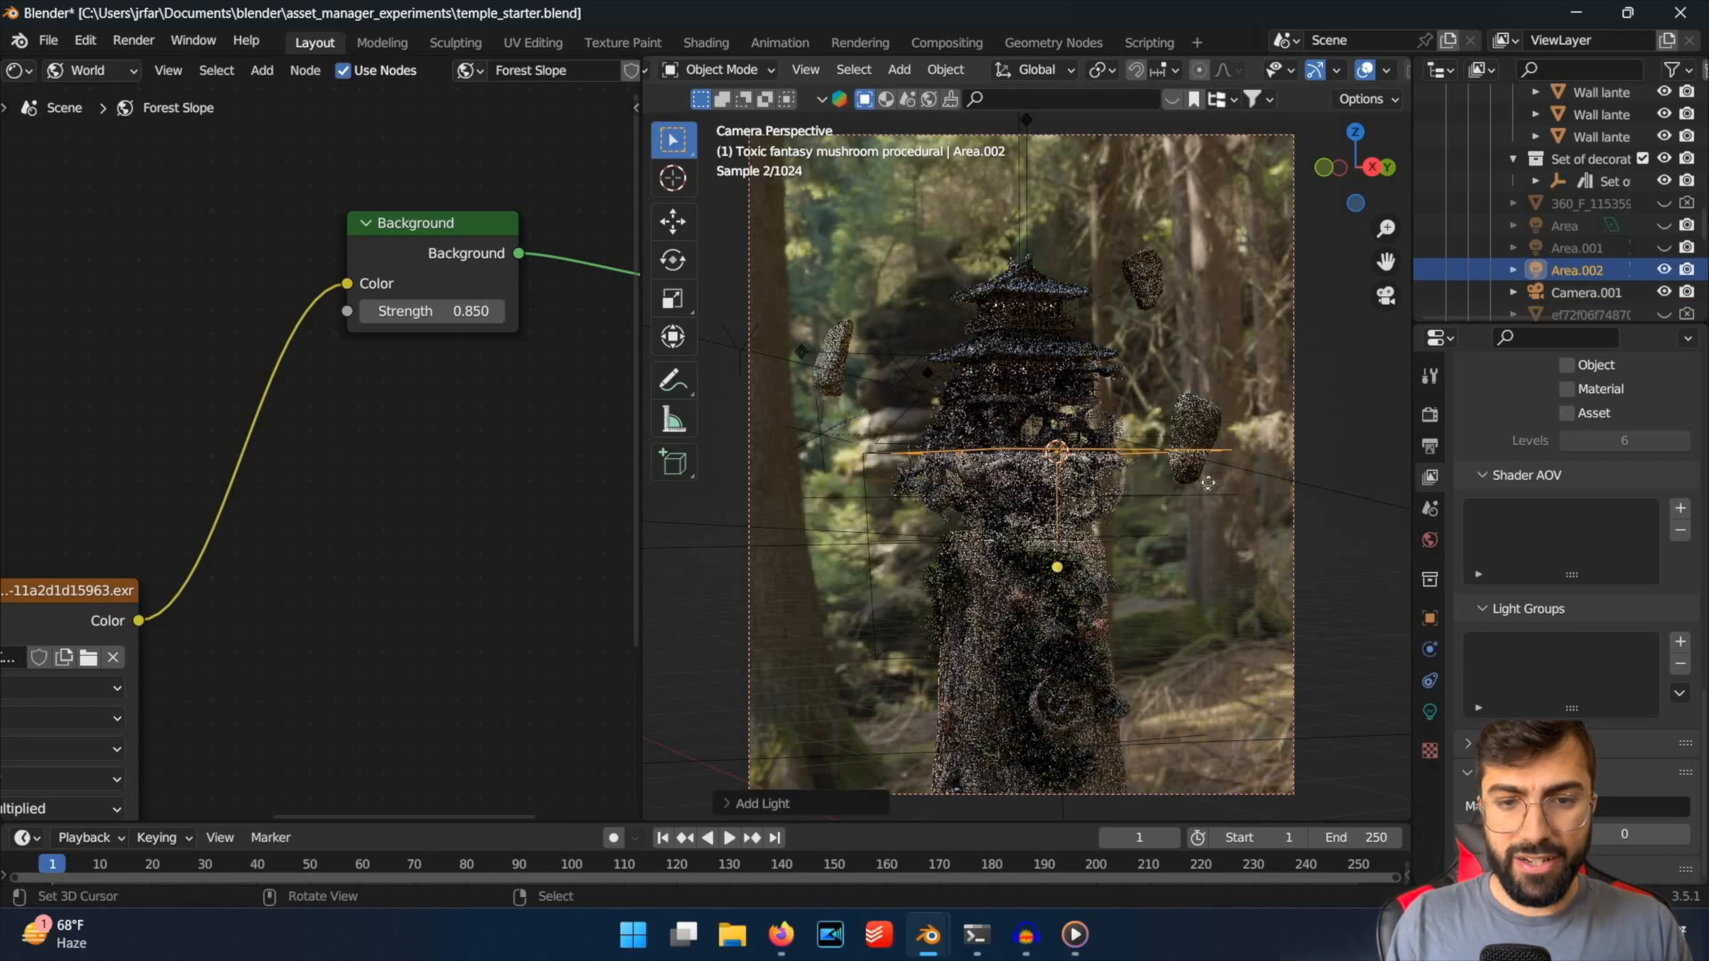
pyautogui.press('g')
pyautogui.press('z')
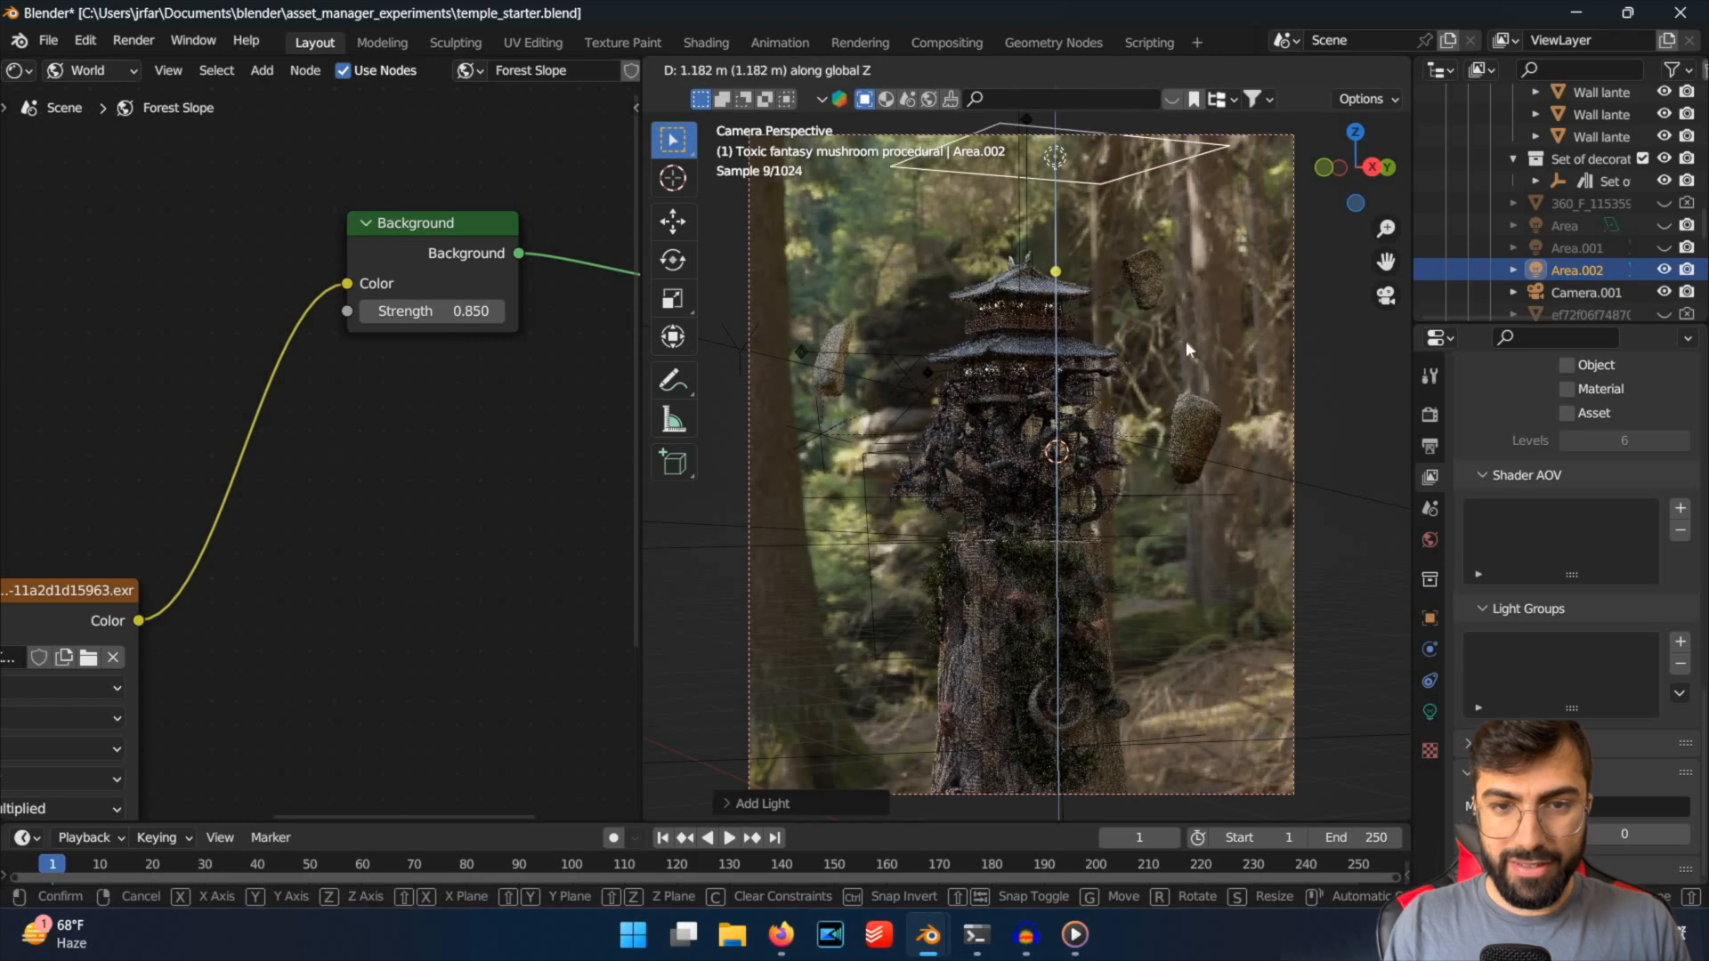
pyautogui.click(1076, 213)
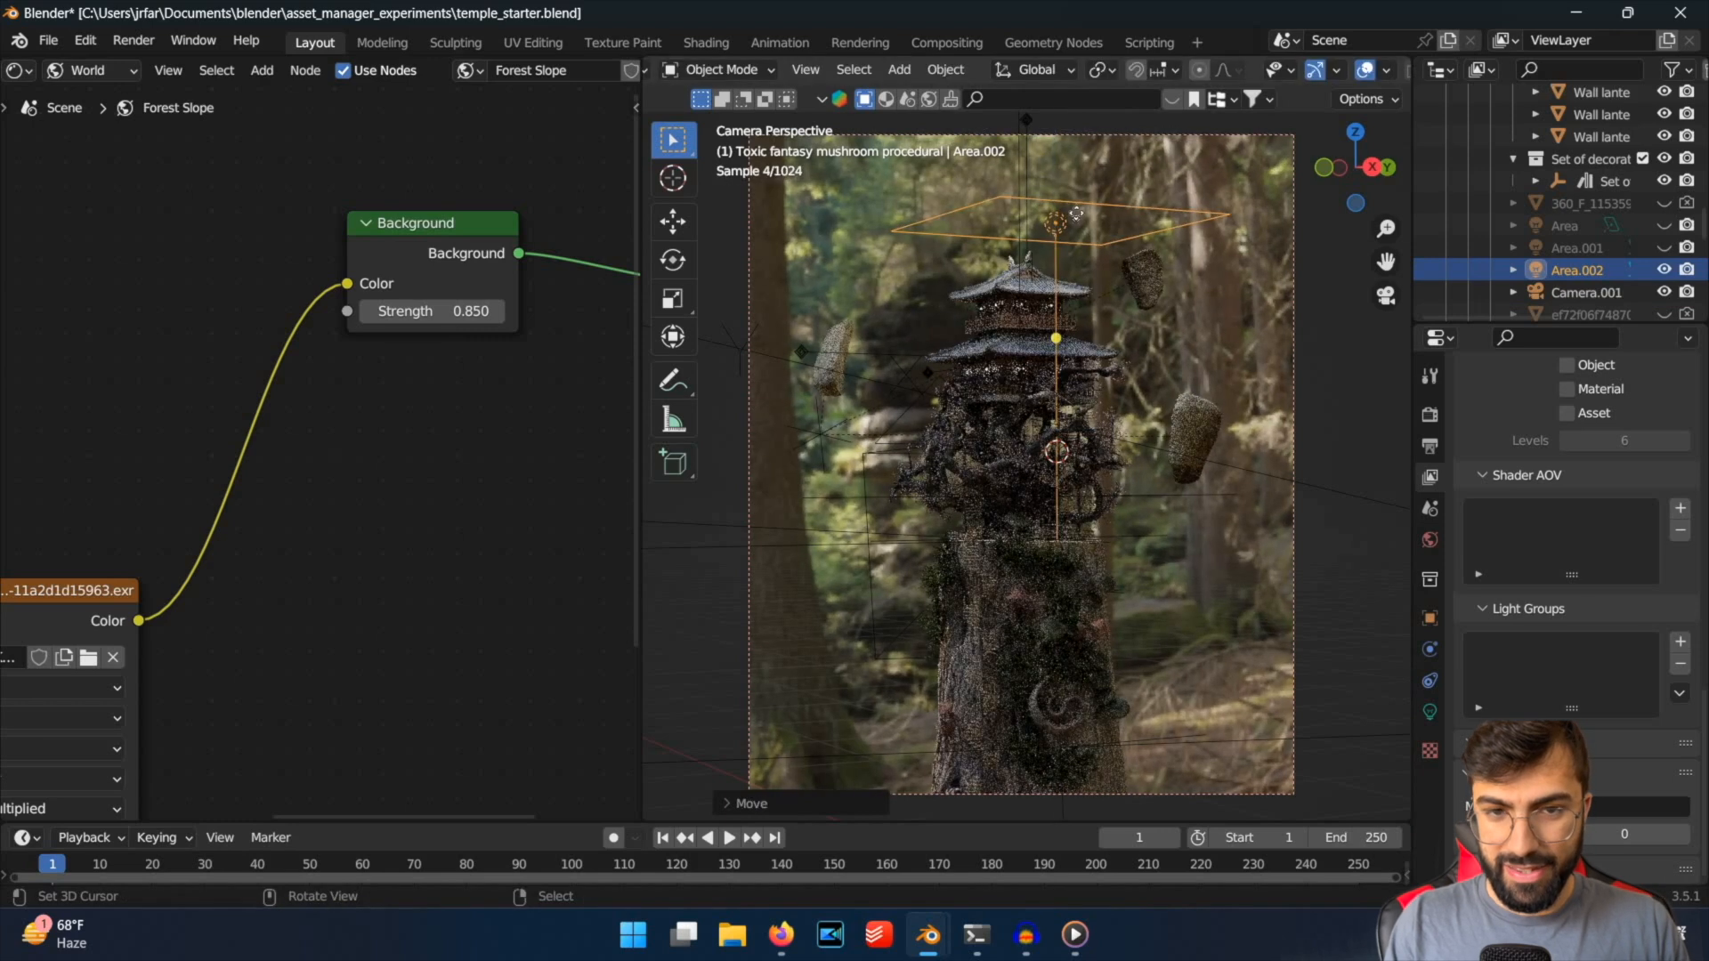
pyautogui.click(1431, 712)
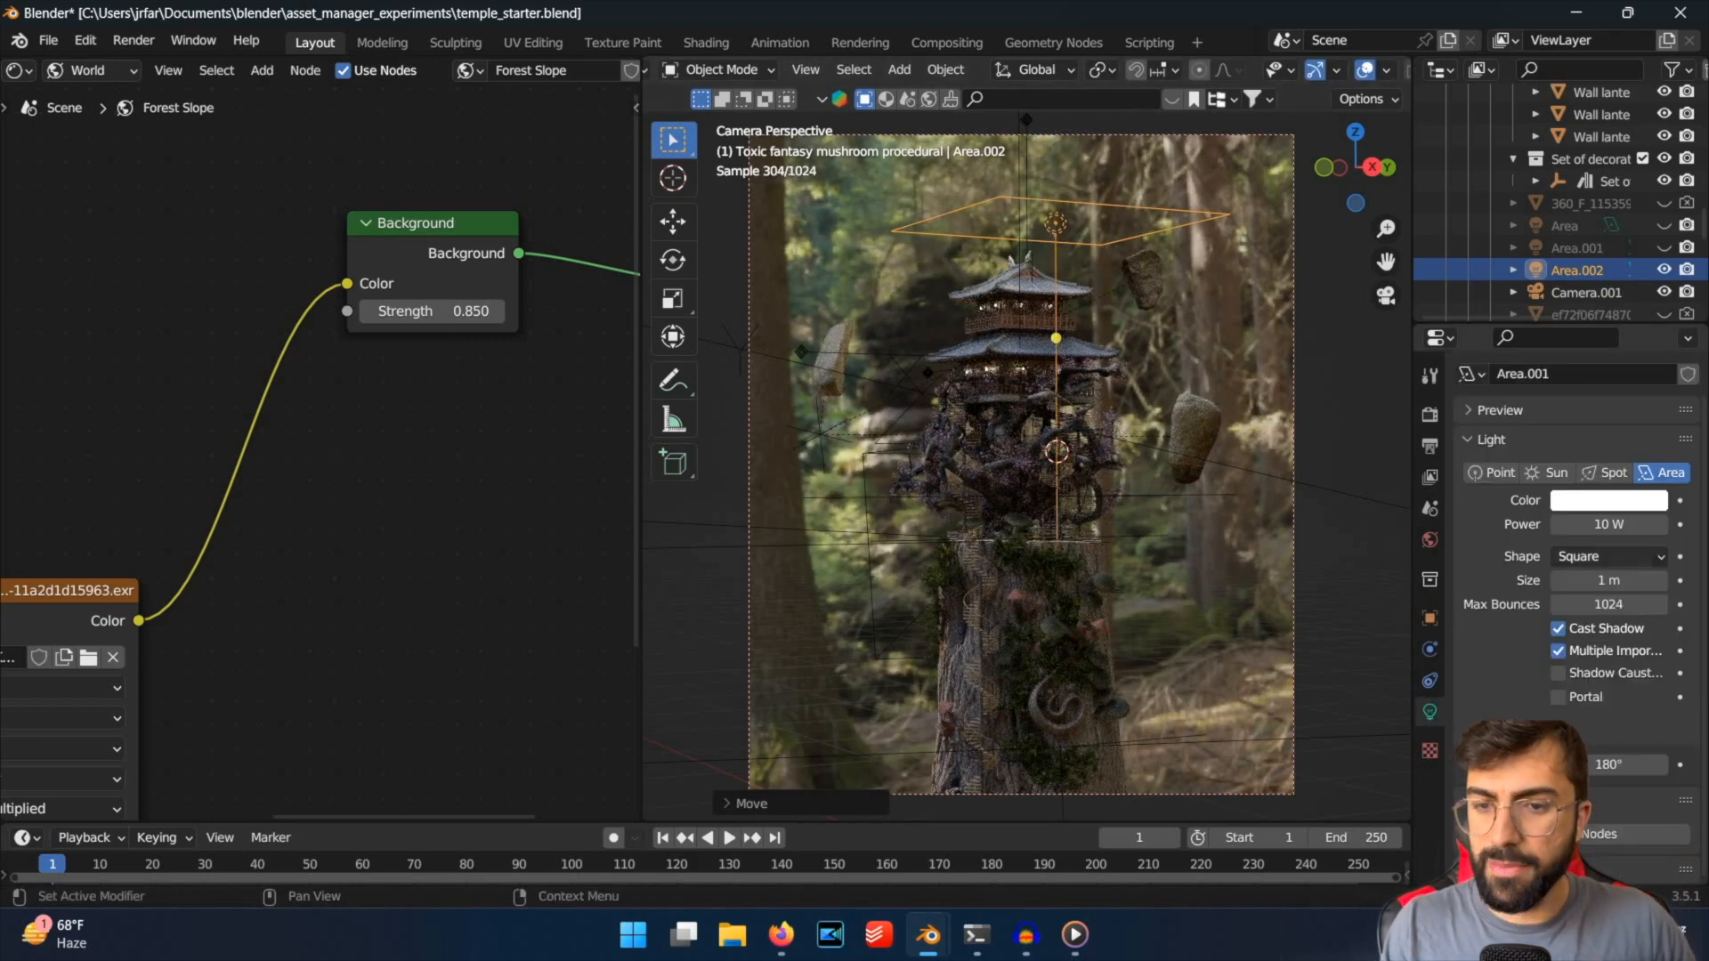
pyautogui.moveTo(1608, 525); pyautogui.dragTo(1700, 524)
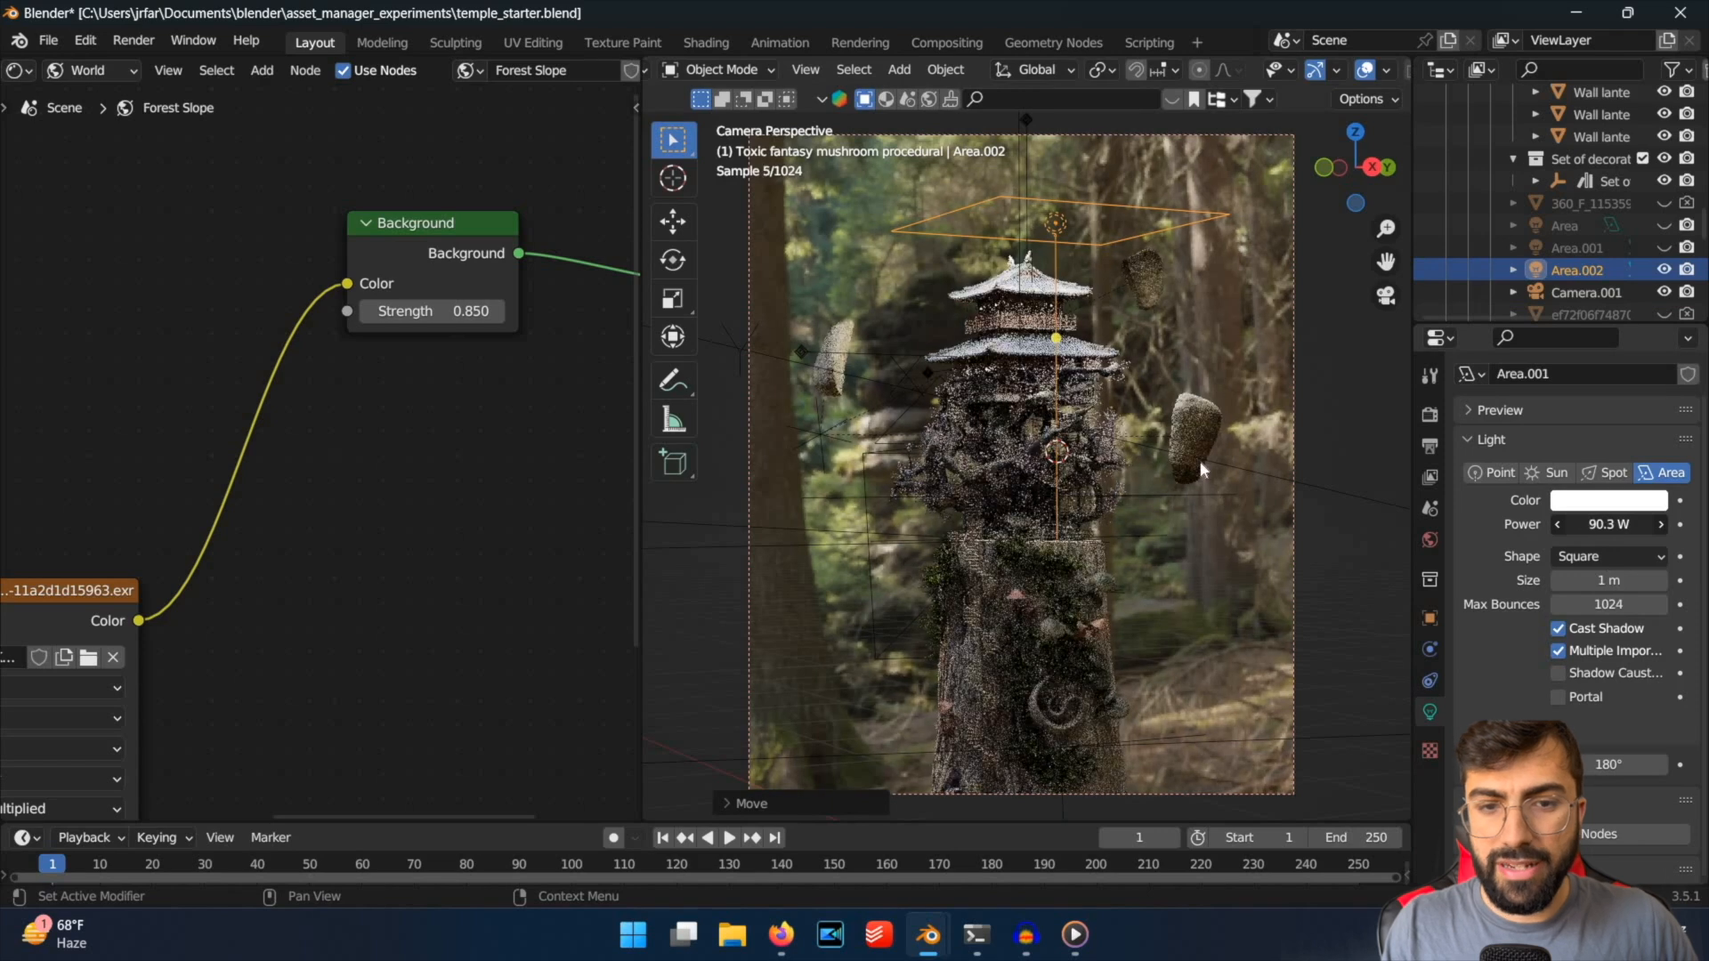
# Try angling the new area light towards the temple, enlarging it and moving it to one side of the roof.
pyautogui.press('r')
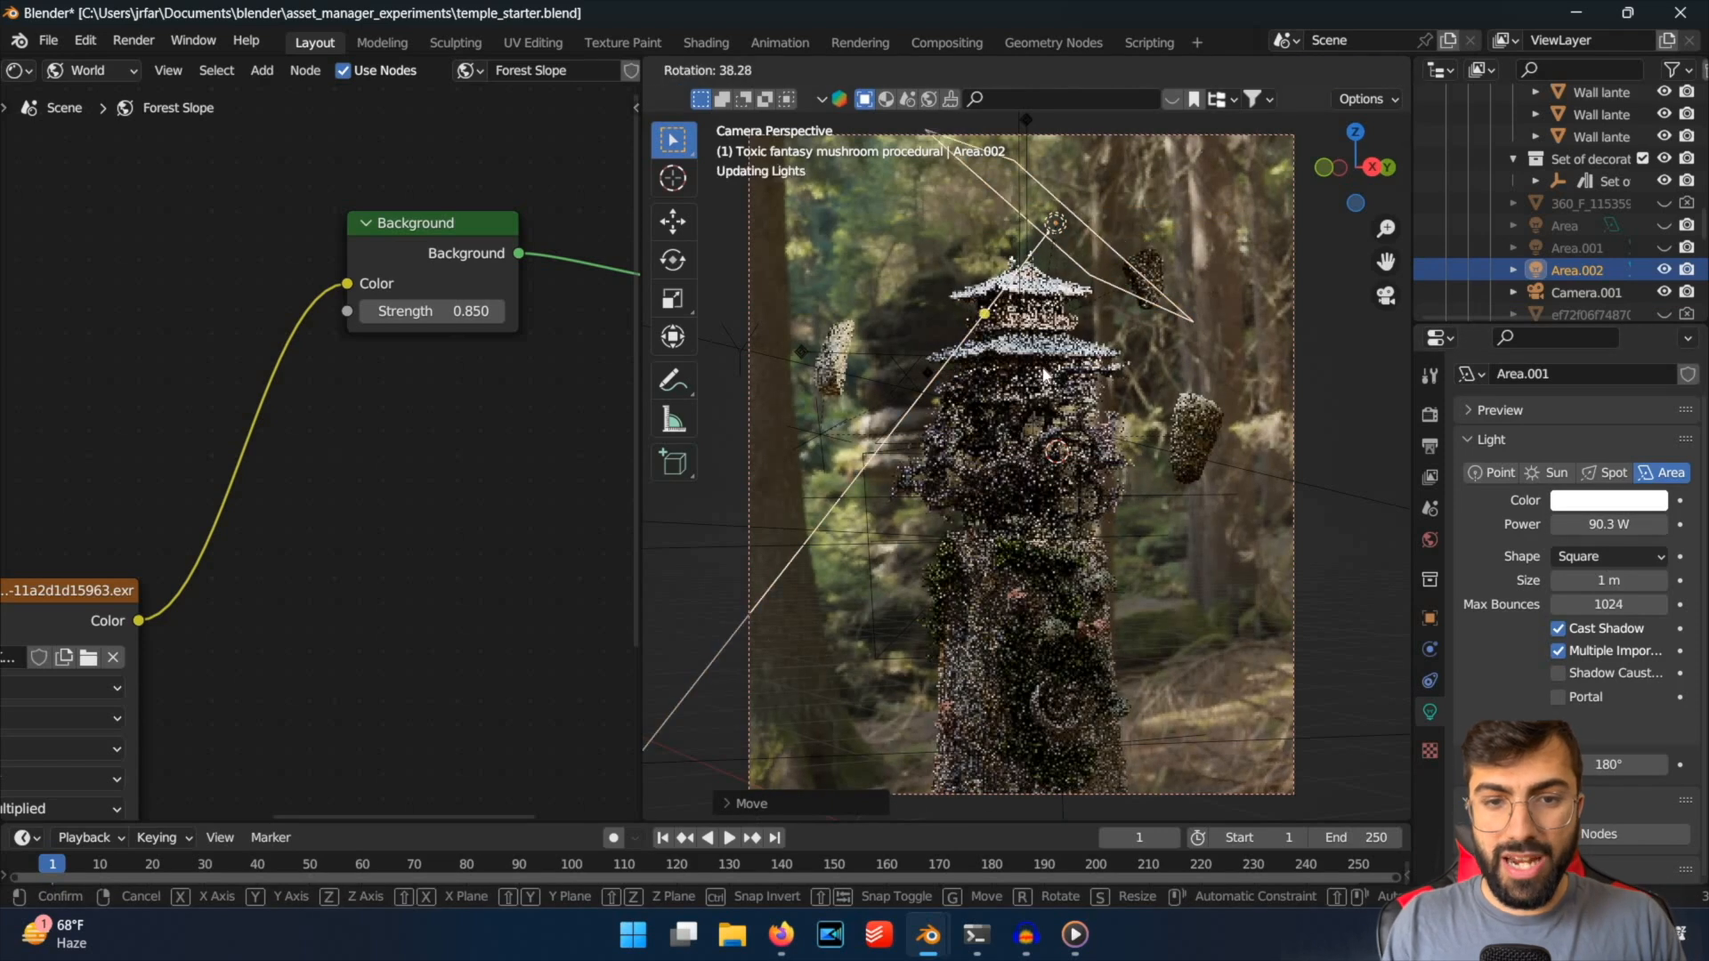
pyautogui.click(1146, 448)
pyautogui.press('s')
pyautogui.click(1236, 455)
pyautogui.press('g')
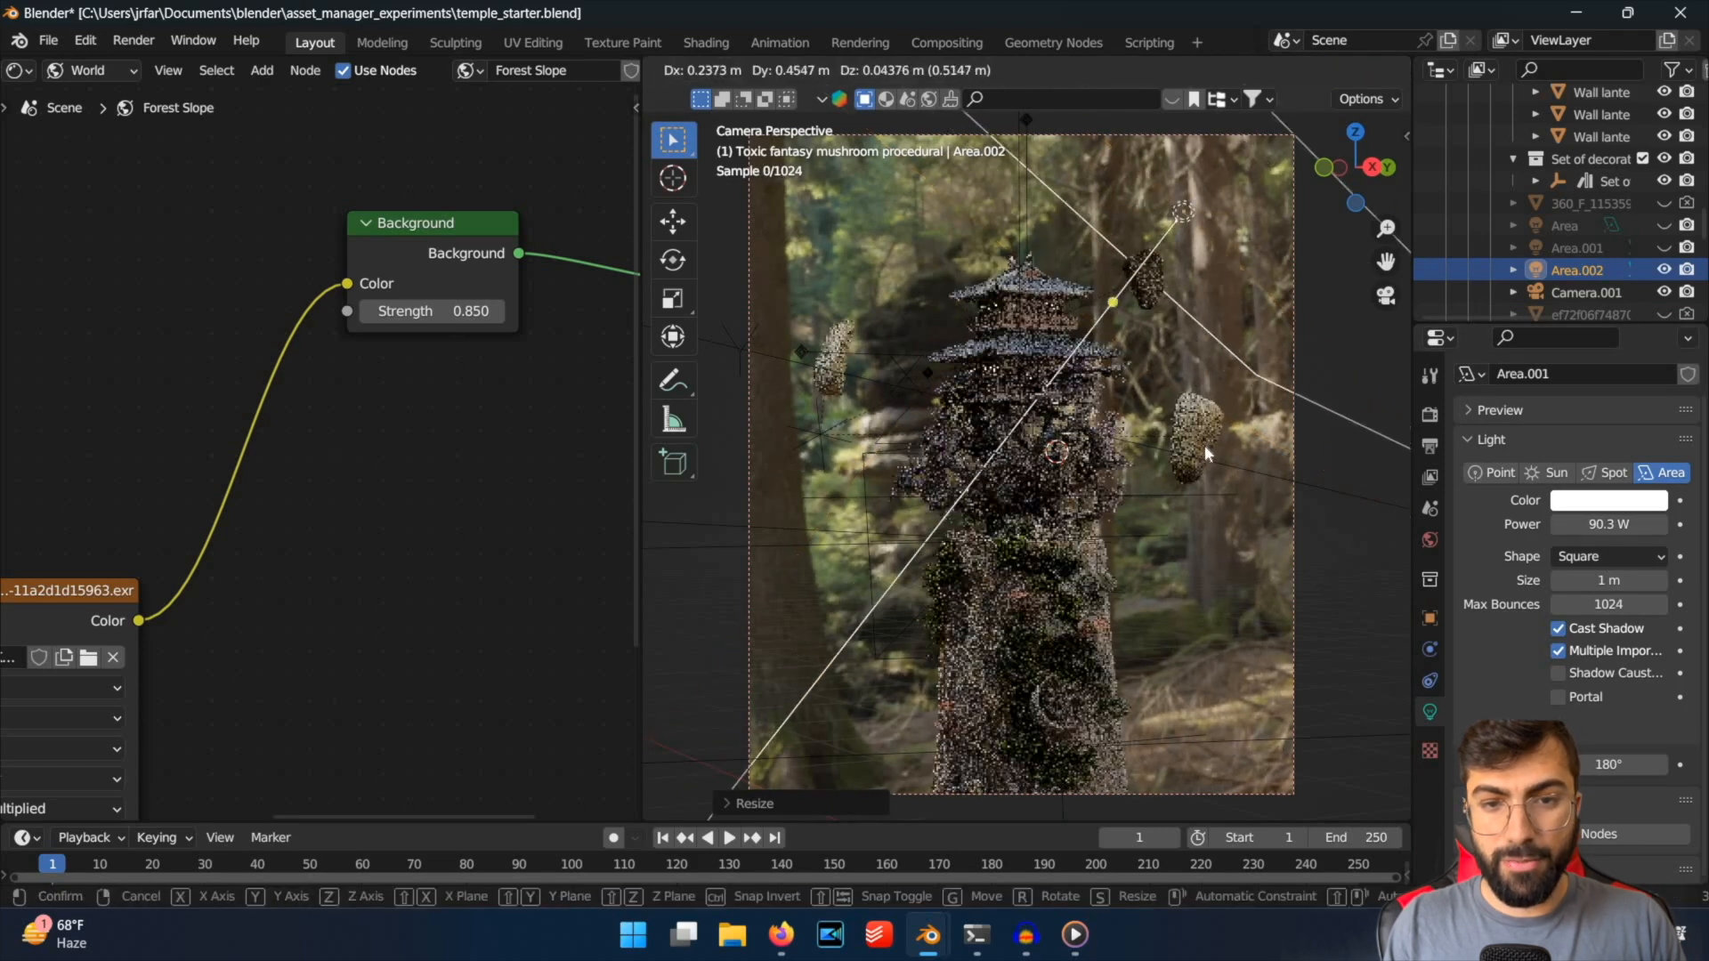
pyautogui.click(1146, 360)
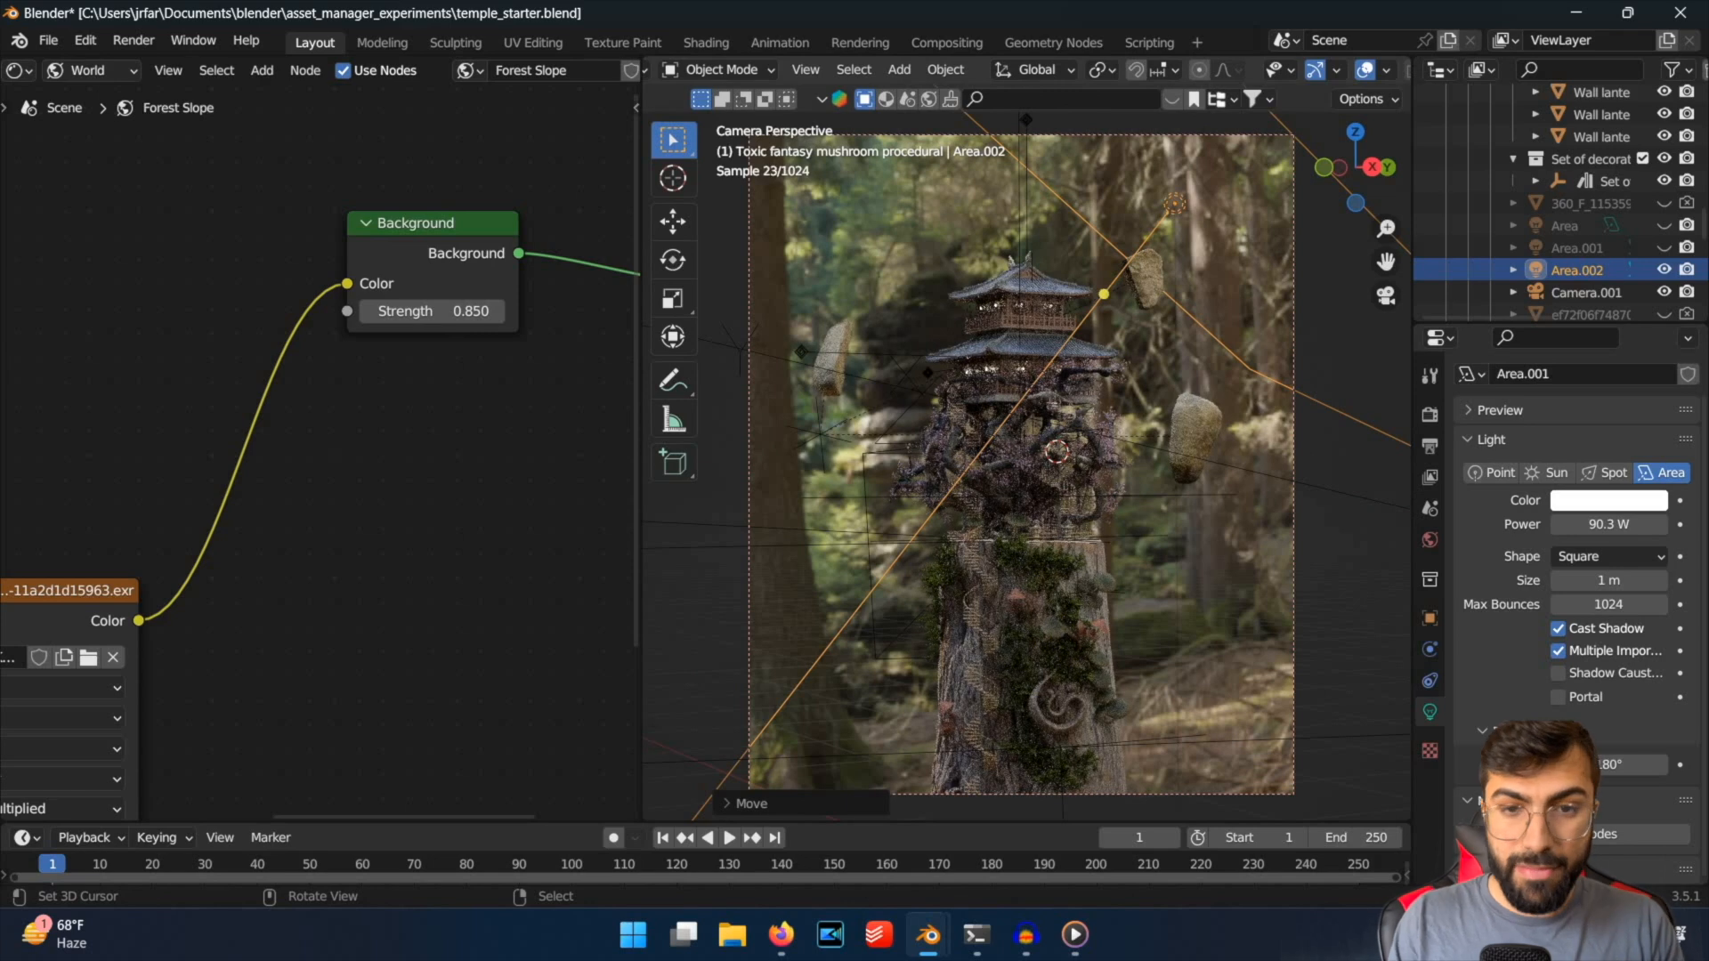
pyautogui.press('r')
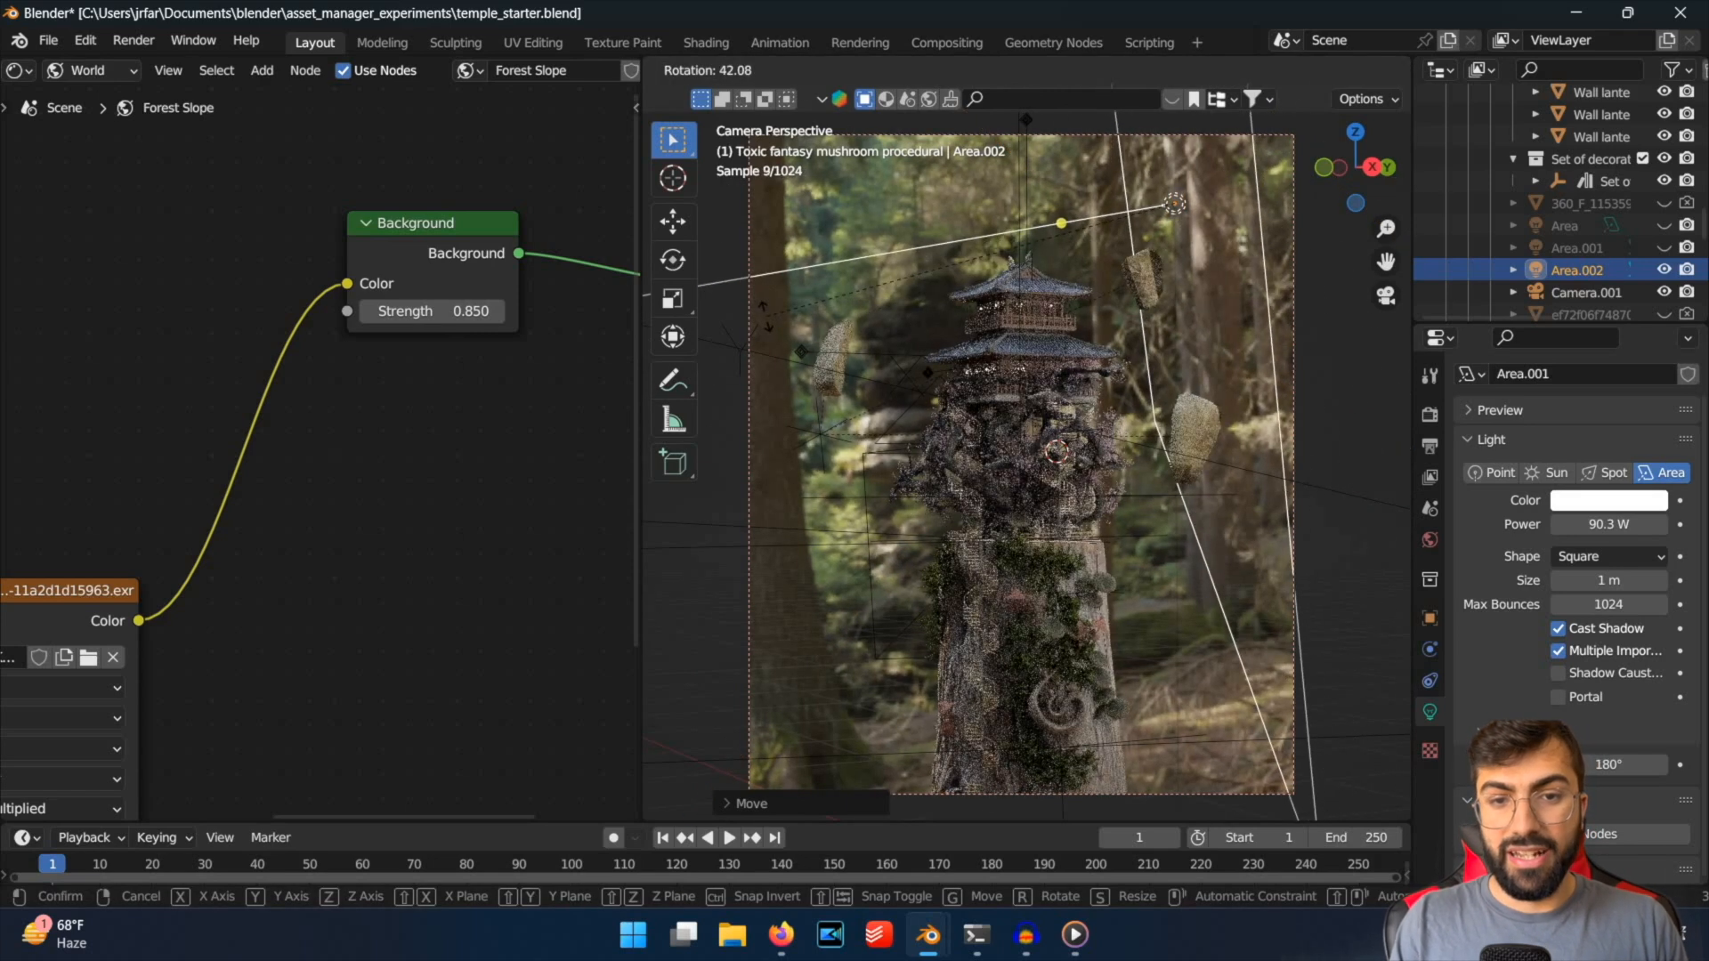
pyautogui.click(1065, 331)
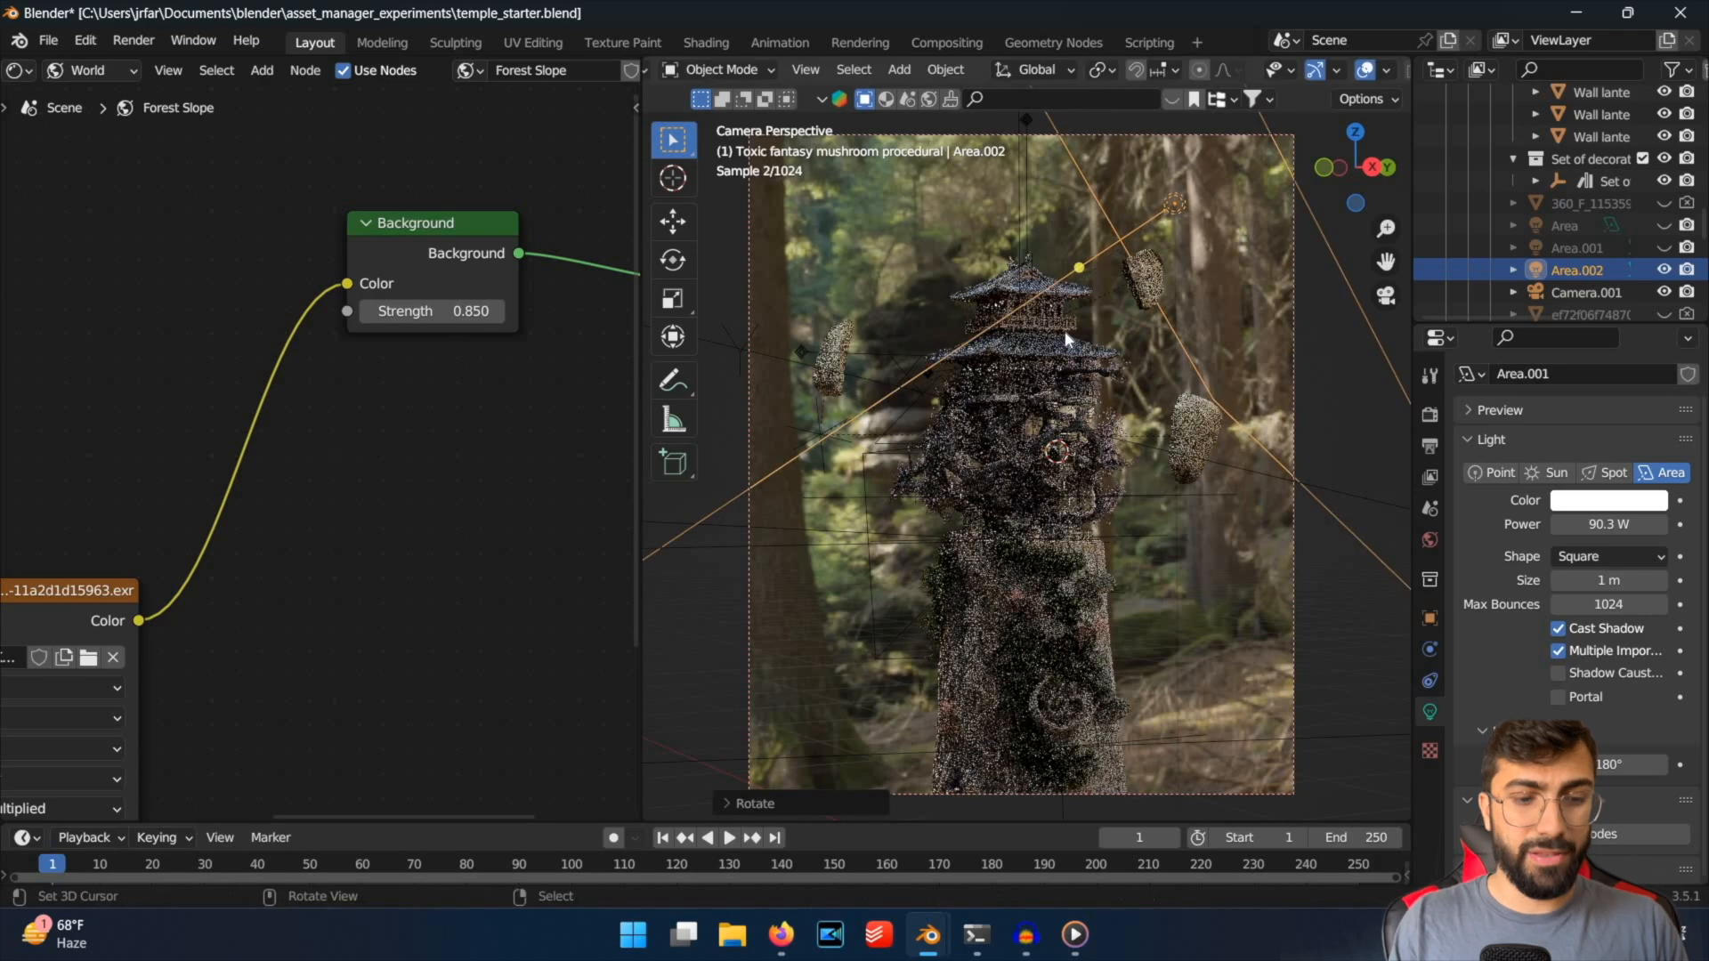
# Delete the trial area light and save the file.
pyautogui.press('x')
pyautogui.click(1064, 334)
pyautogui.hotkey('ctrl', 's')
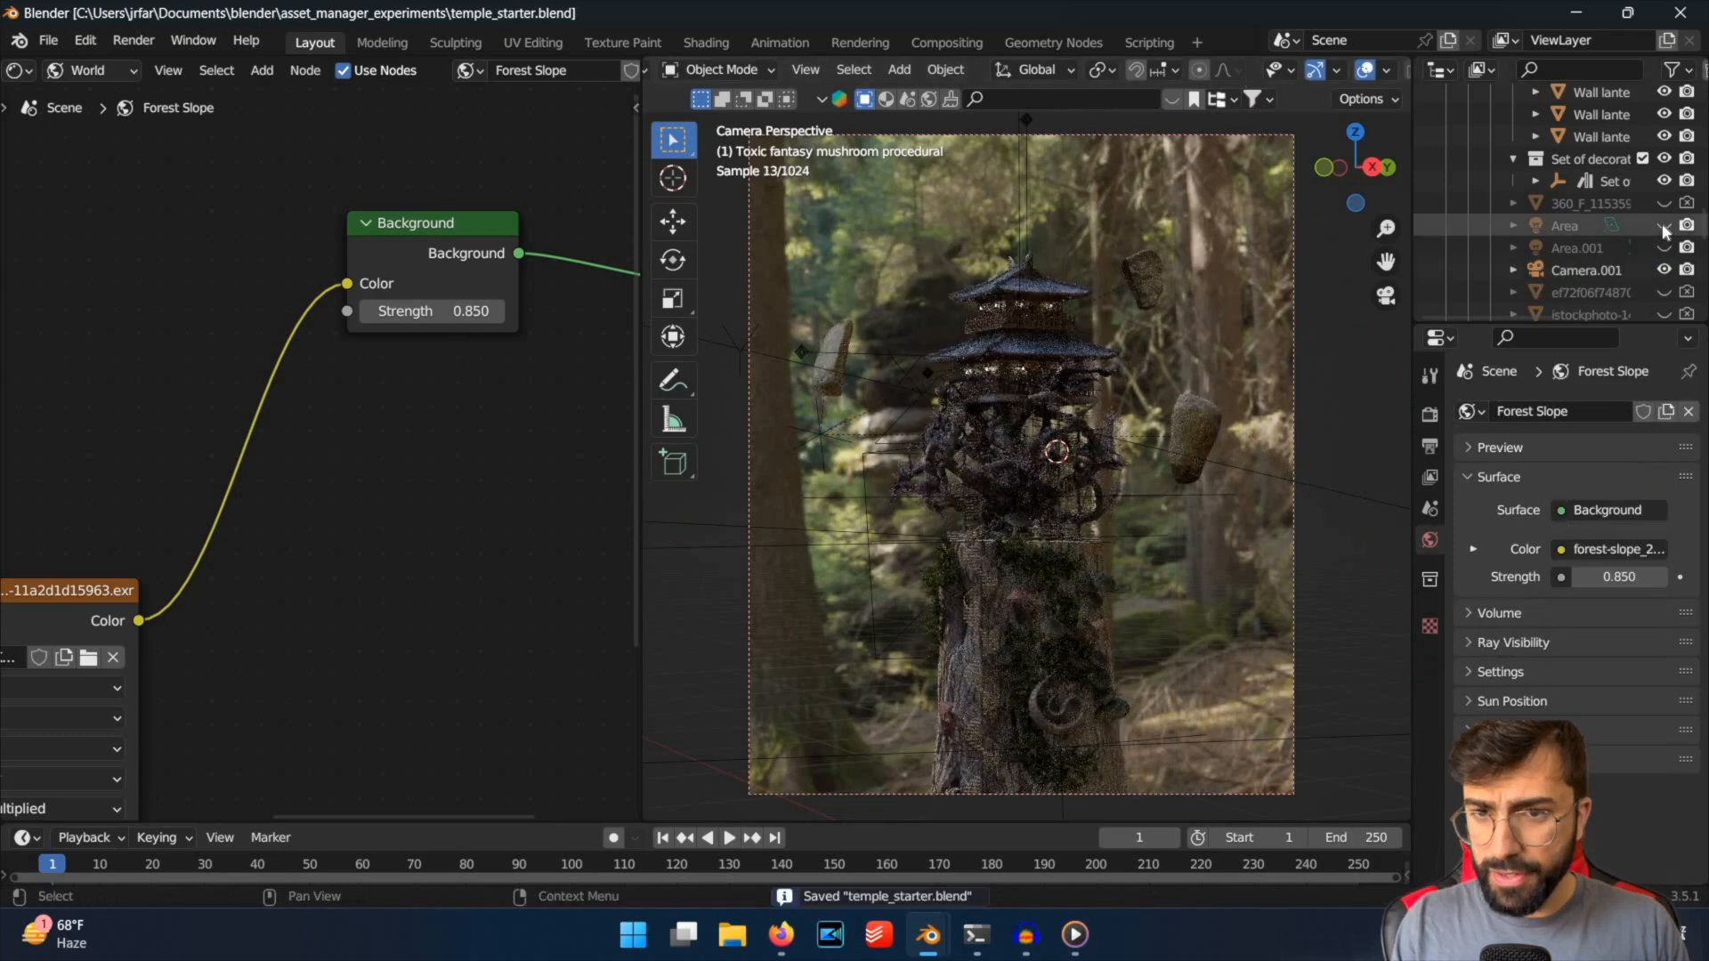
# Unhide the existing Area and Area.001 lights, and inspect Area.001's placement from outside the camera and from the camera view.
pyautogui.click(1664, 247)
pyautogui.click(1663, 225)
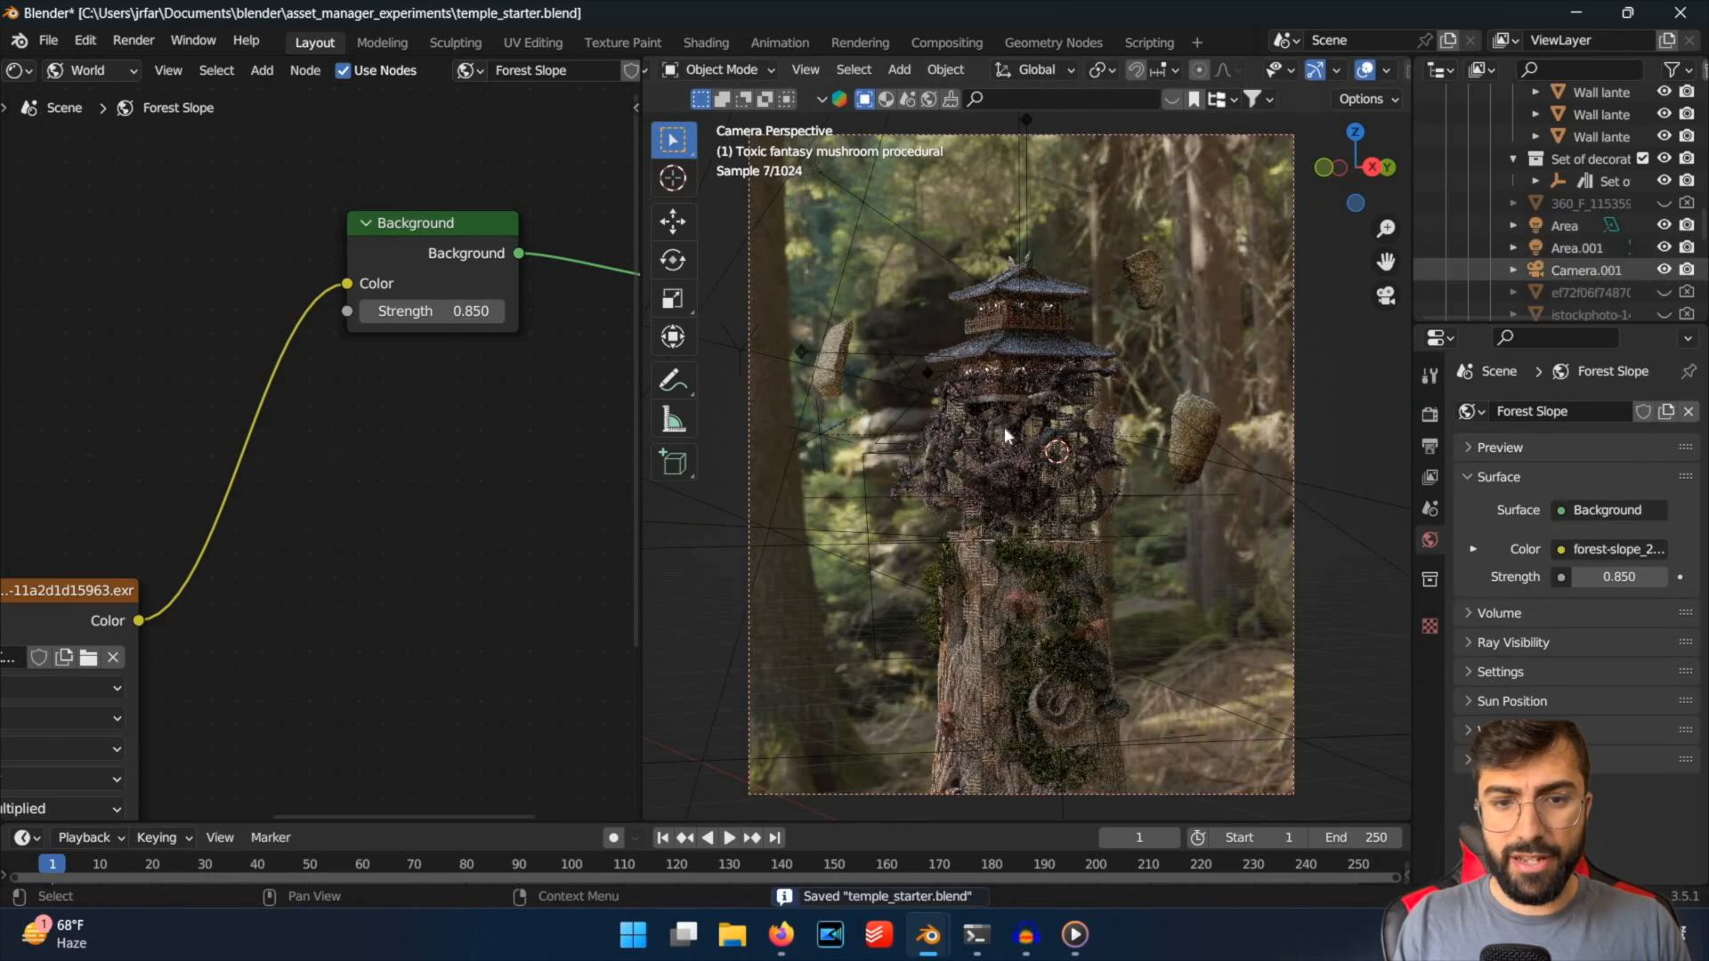
pyautogui.moveTo(877, 460); pyautogui.dragTo(877, 530, button='middle')
pyautogui.scroll(-2, 877, 529)
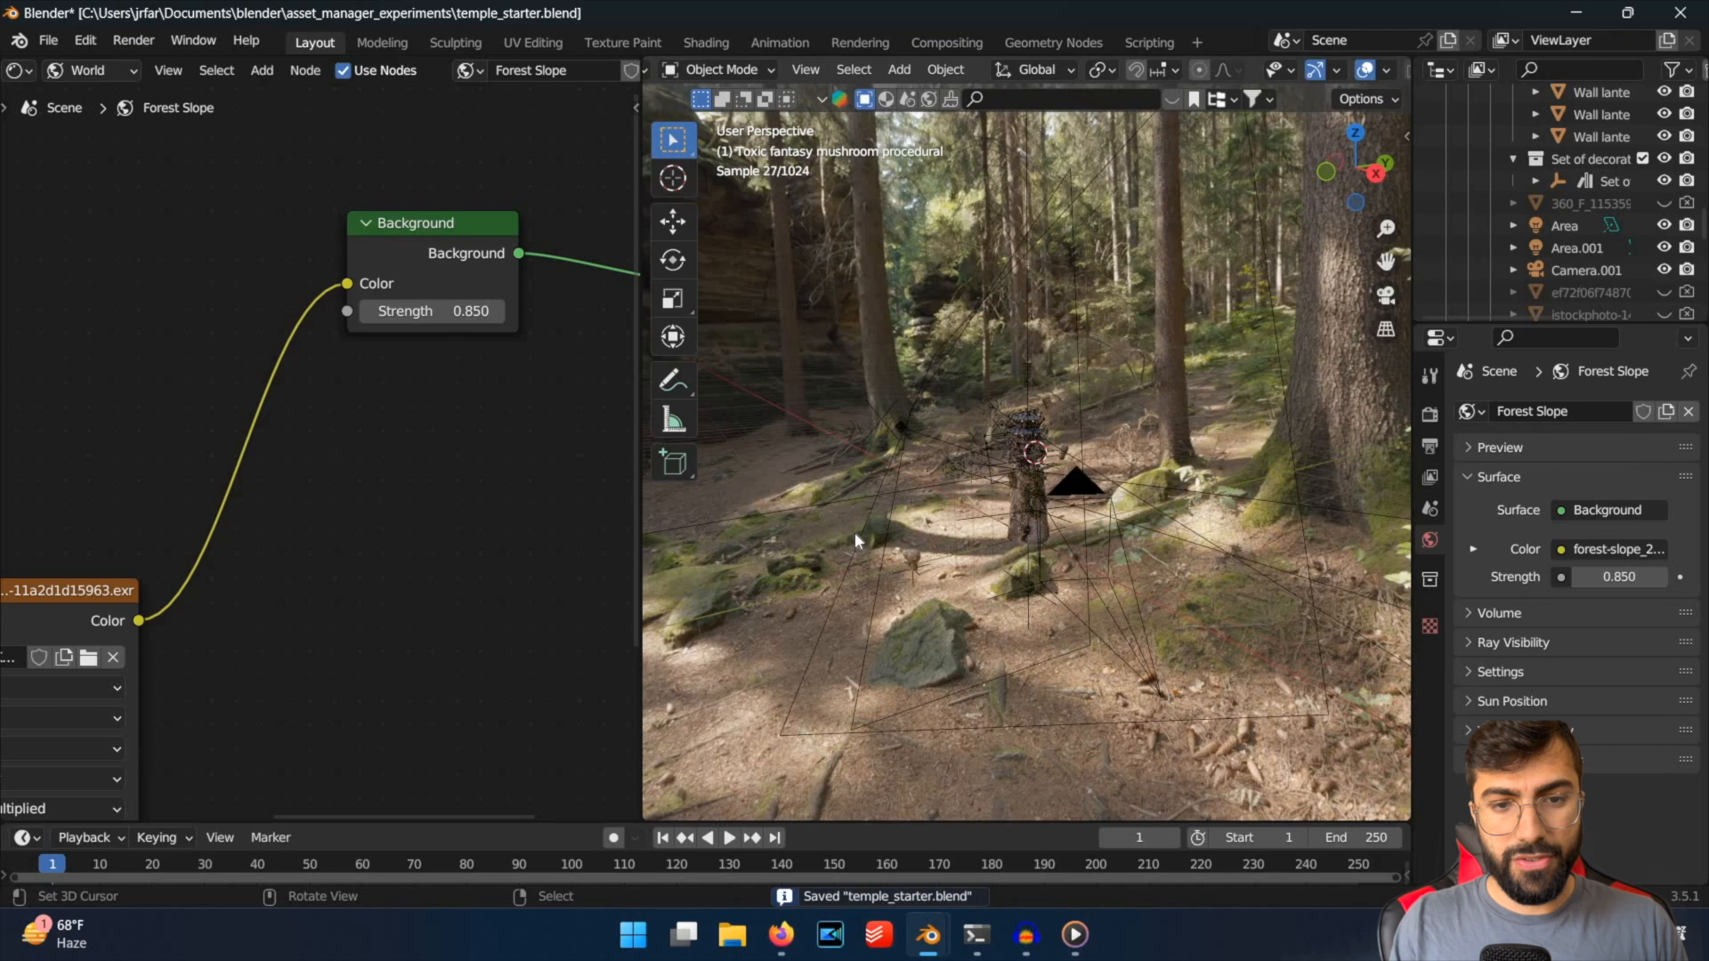
pyautogui.rightClick(855, 532)
pyautogui.rightClick(902, 533)
pyautogui.rightClick(878, 490)
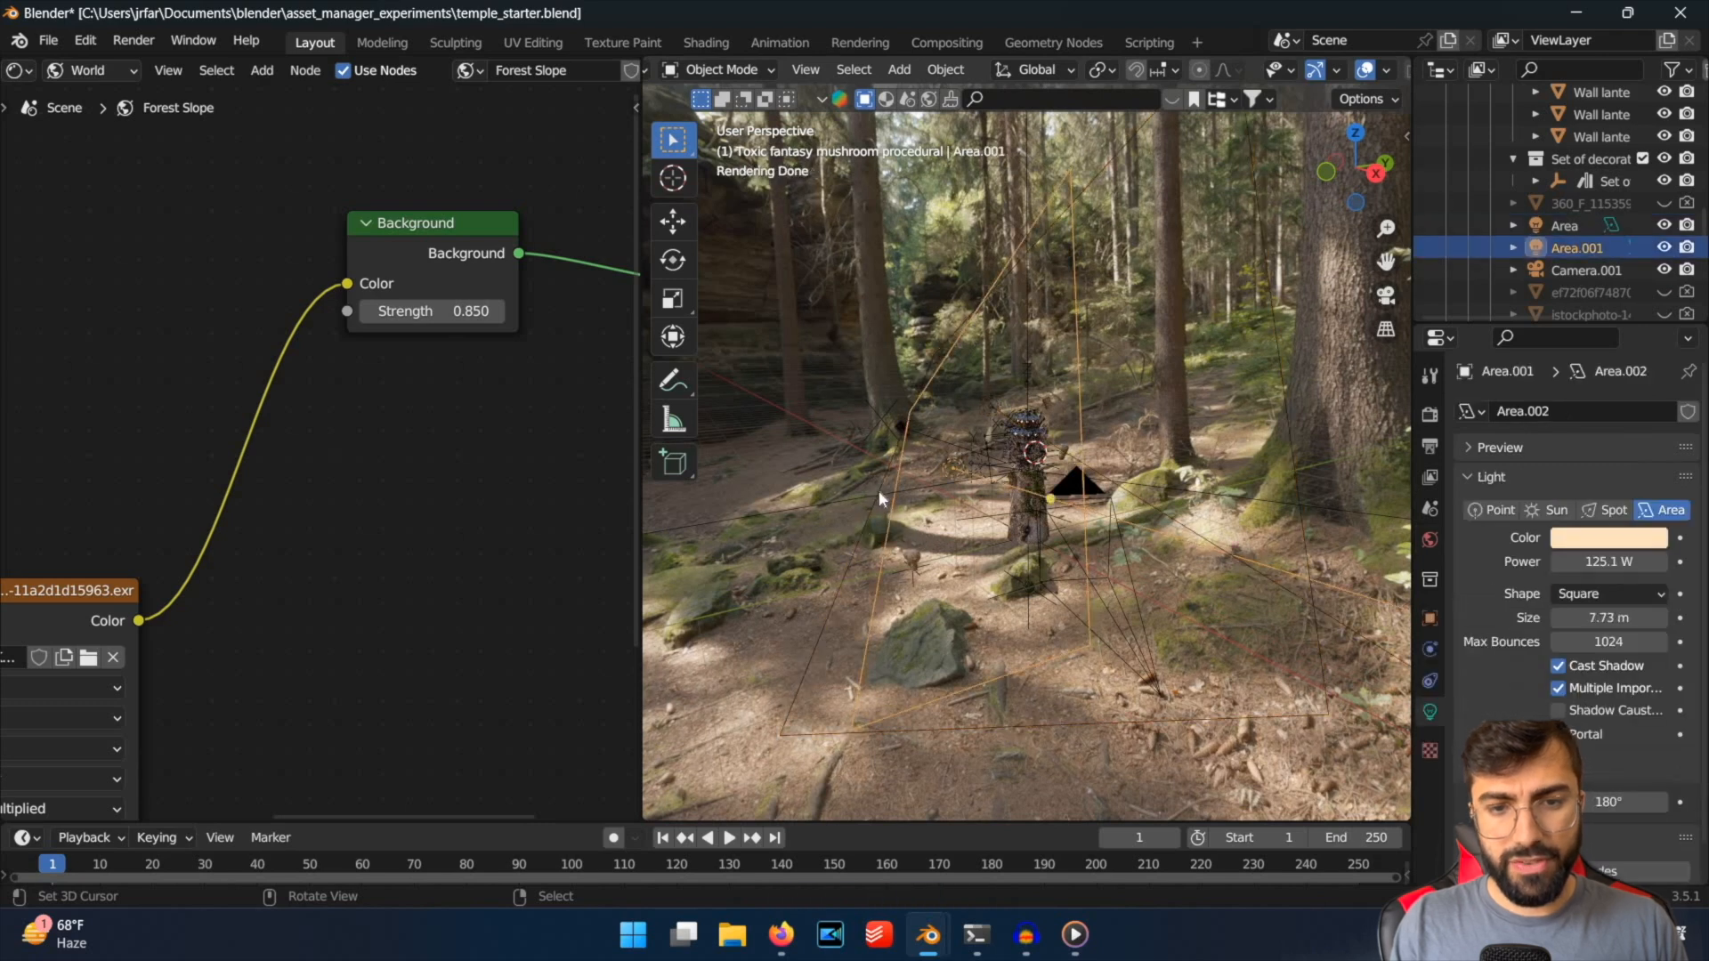
pyautogui.moveTo(879, 491)
pyautogui.mouseDown(button='middle')
pyautogui.moveTo(852, 466)
pyautogui.moveTo(878, 491)
pyautogui.mouseUp(button='middle')
pyautogui.press('KP_0')
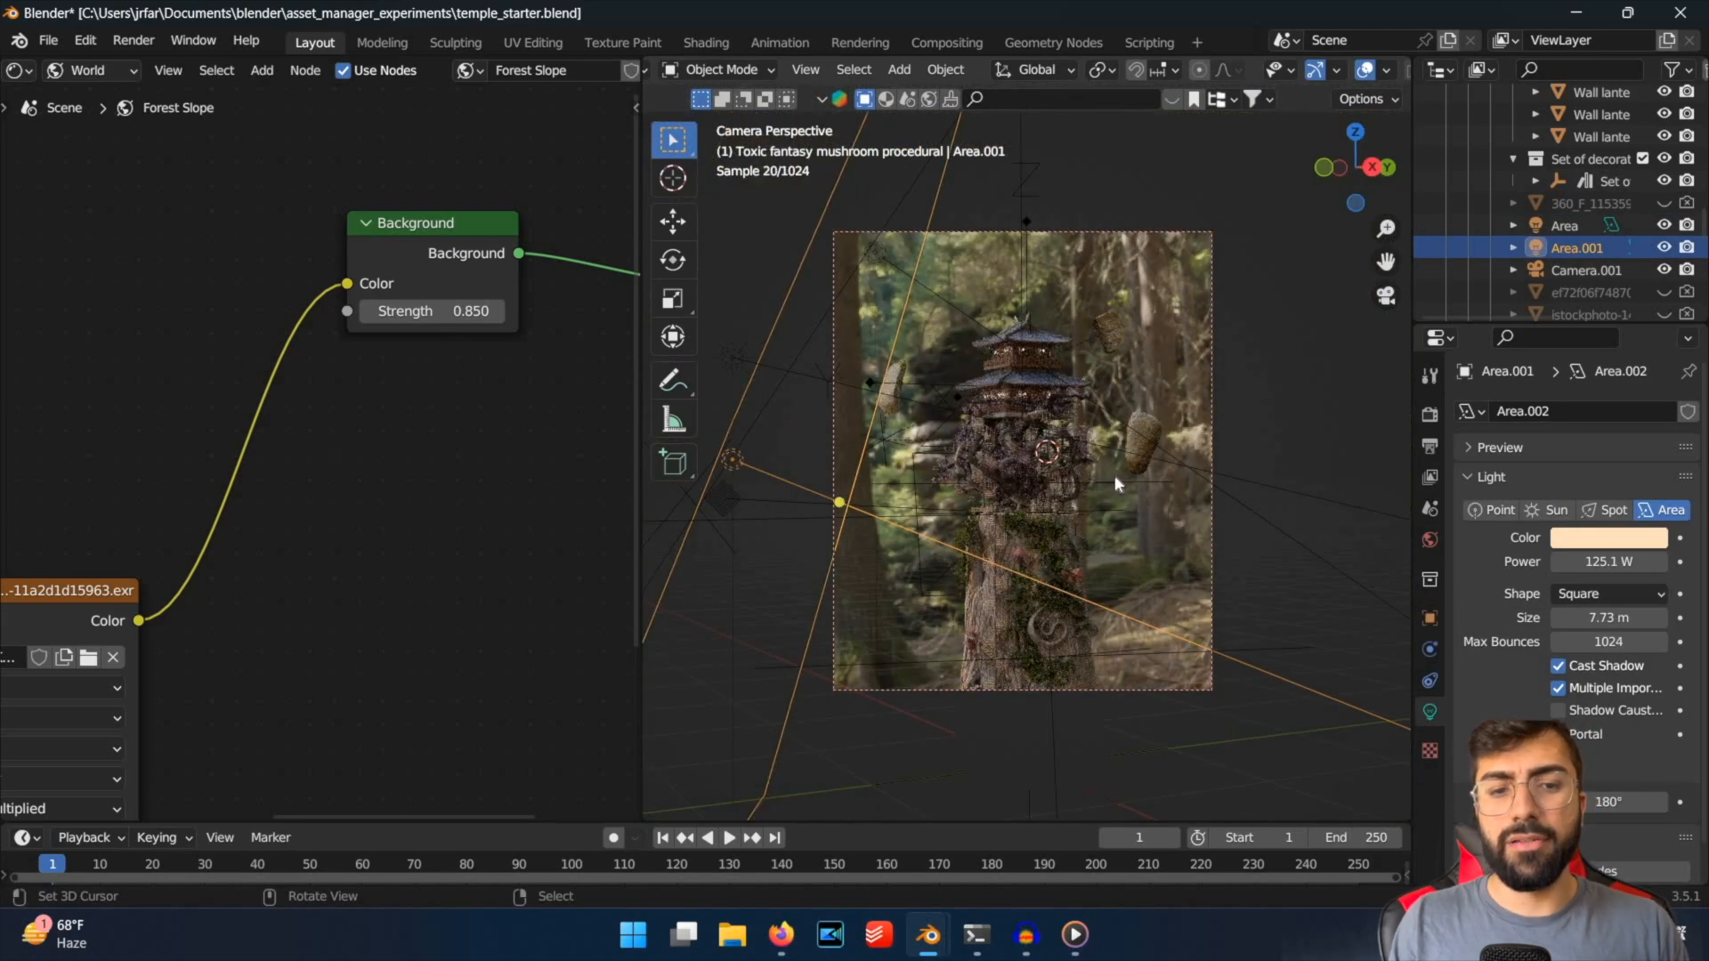
# Inspect the Area light's placement and settings, clear the selection and save the file.
pyautogui.scroll(2, 822, 309)
pyautogui.scroll(-2, 814, 327)
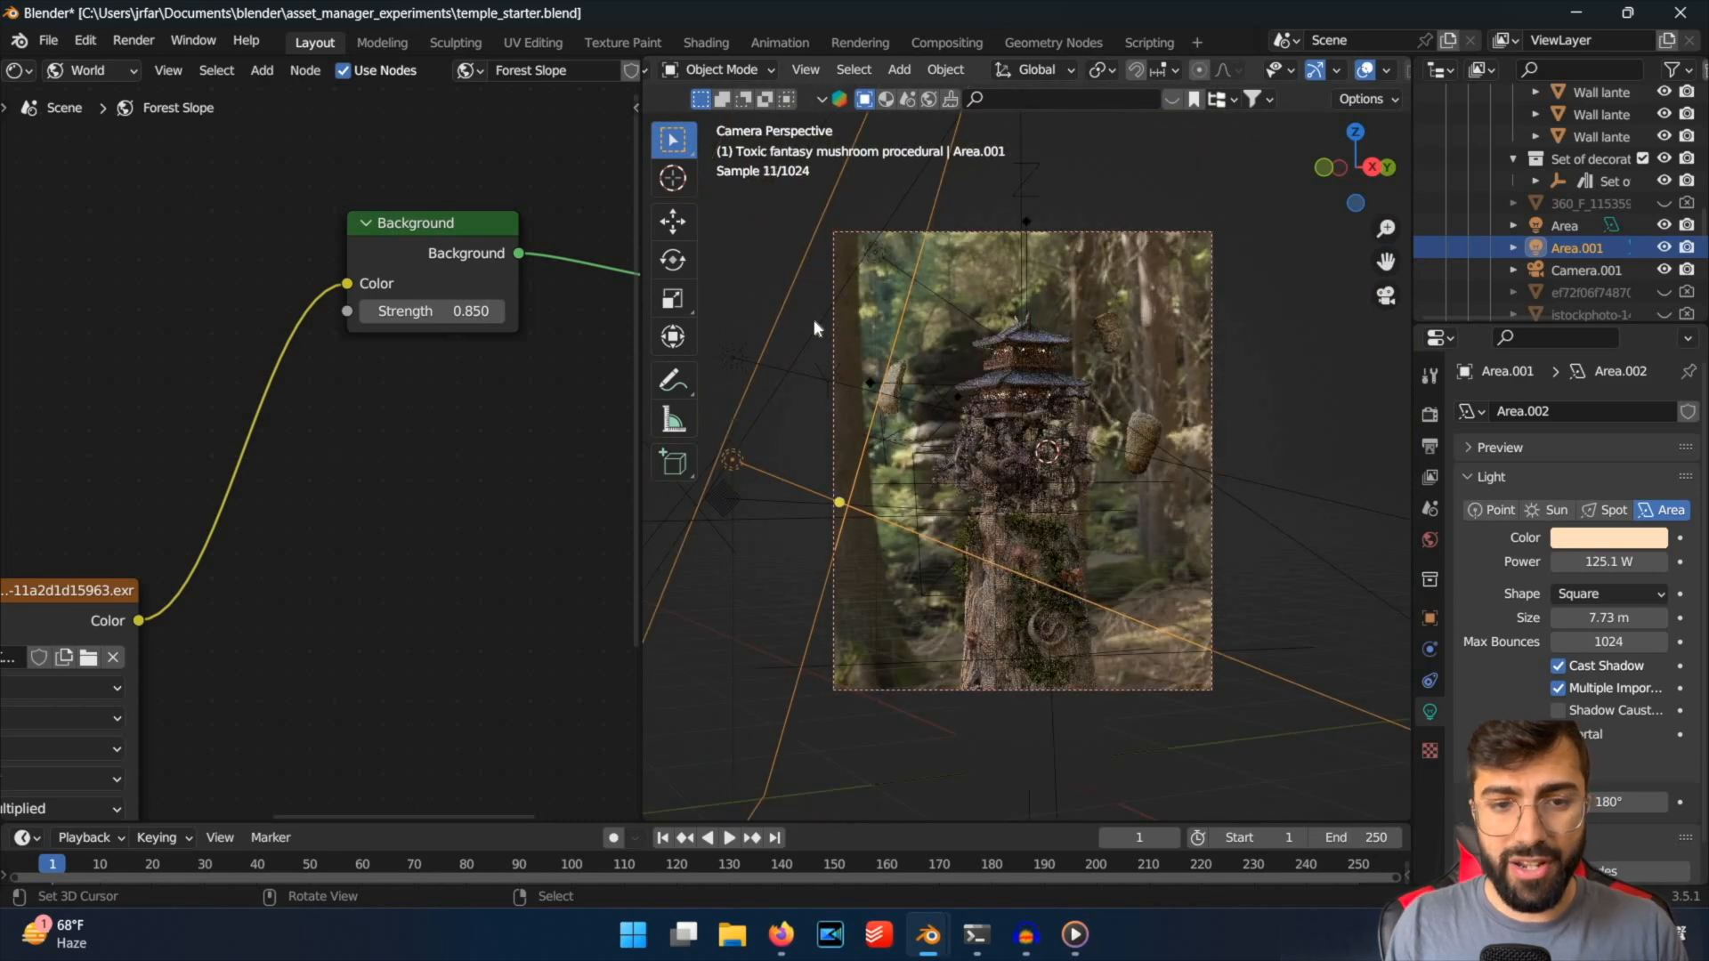
pyautogui.rightClick(831, 319)
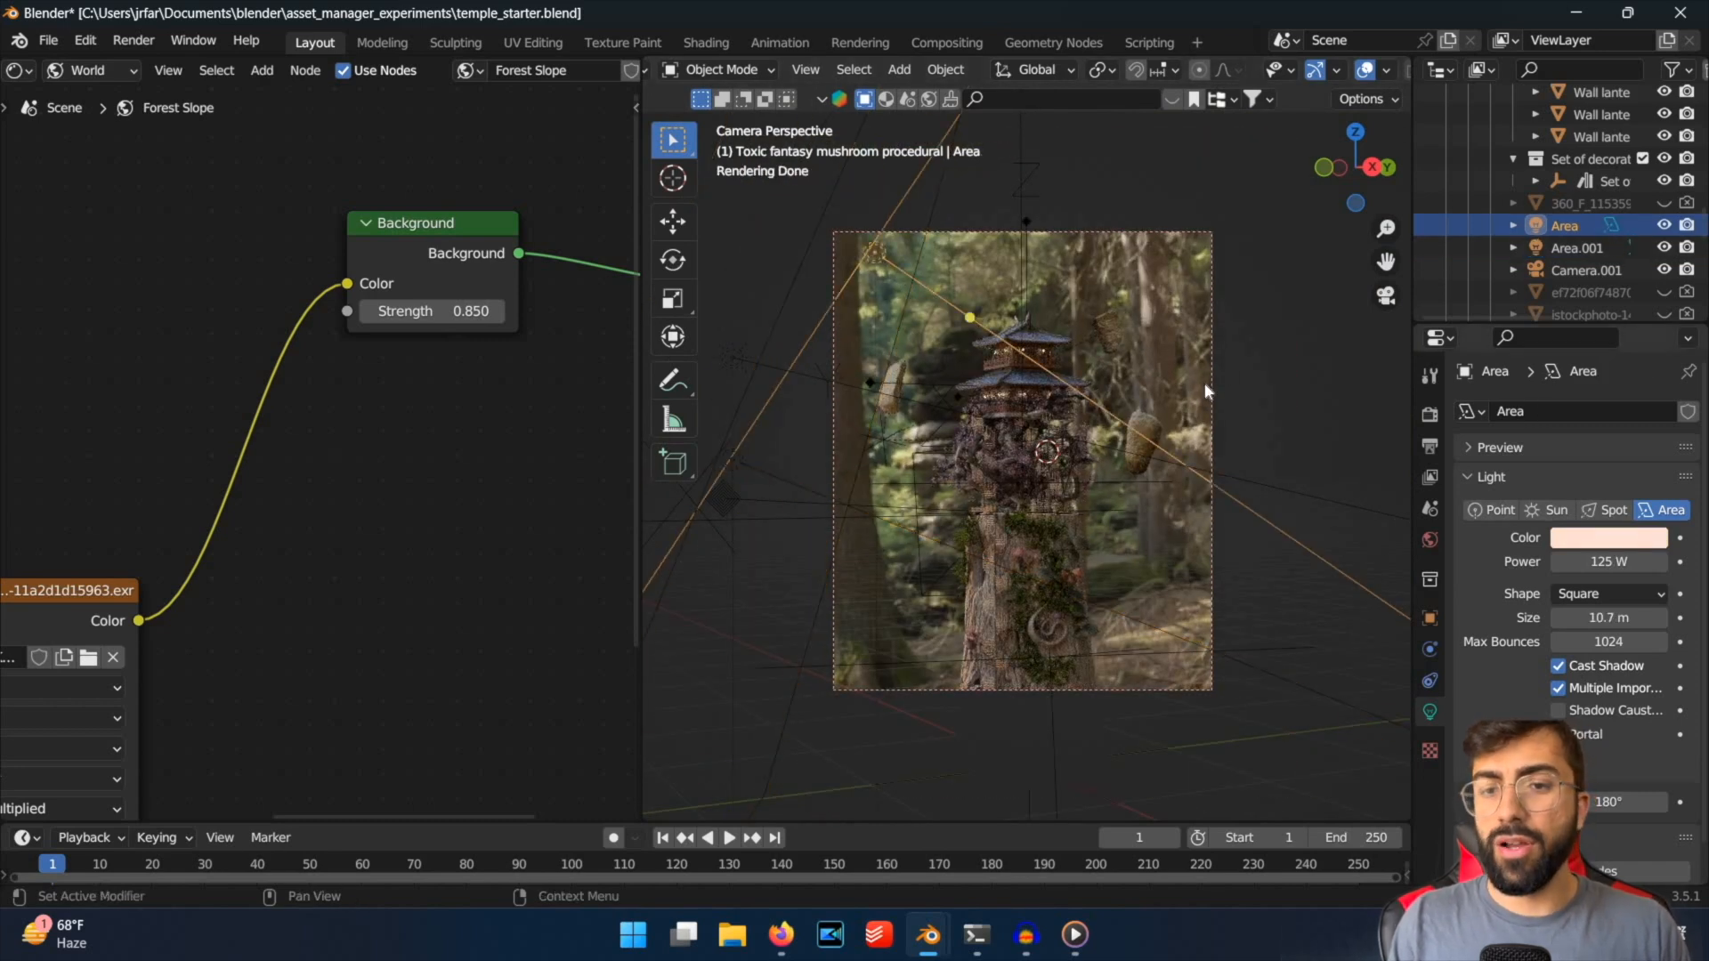
pyautogui.rightClick(809, 315)
pyautogui.rightClick(817, 336)
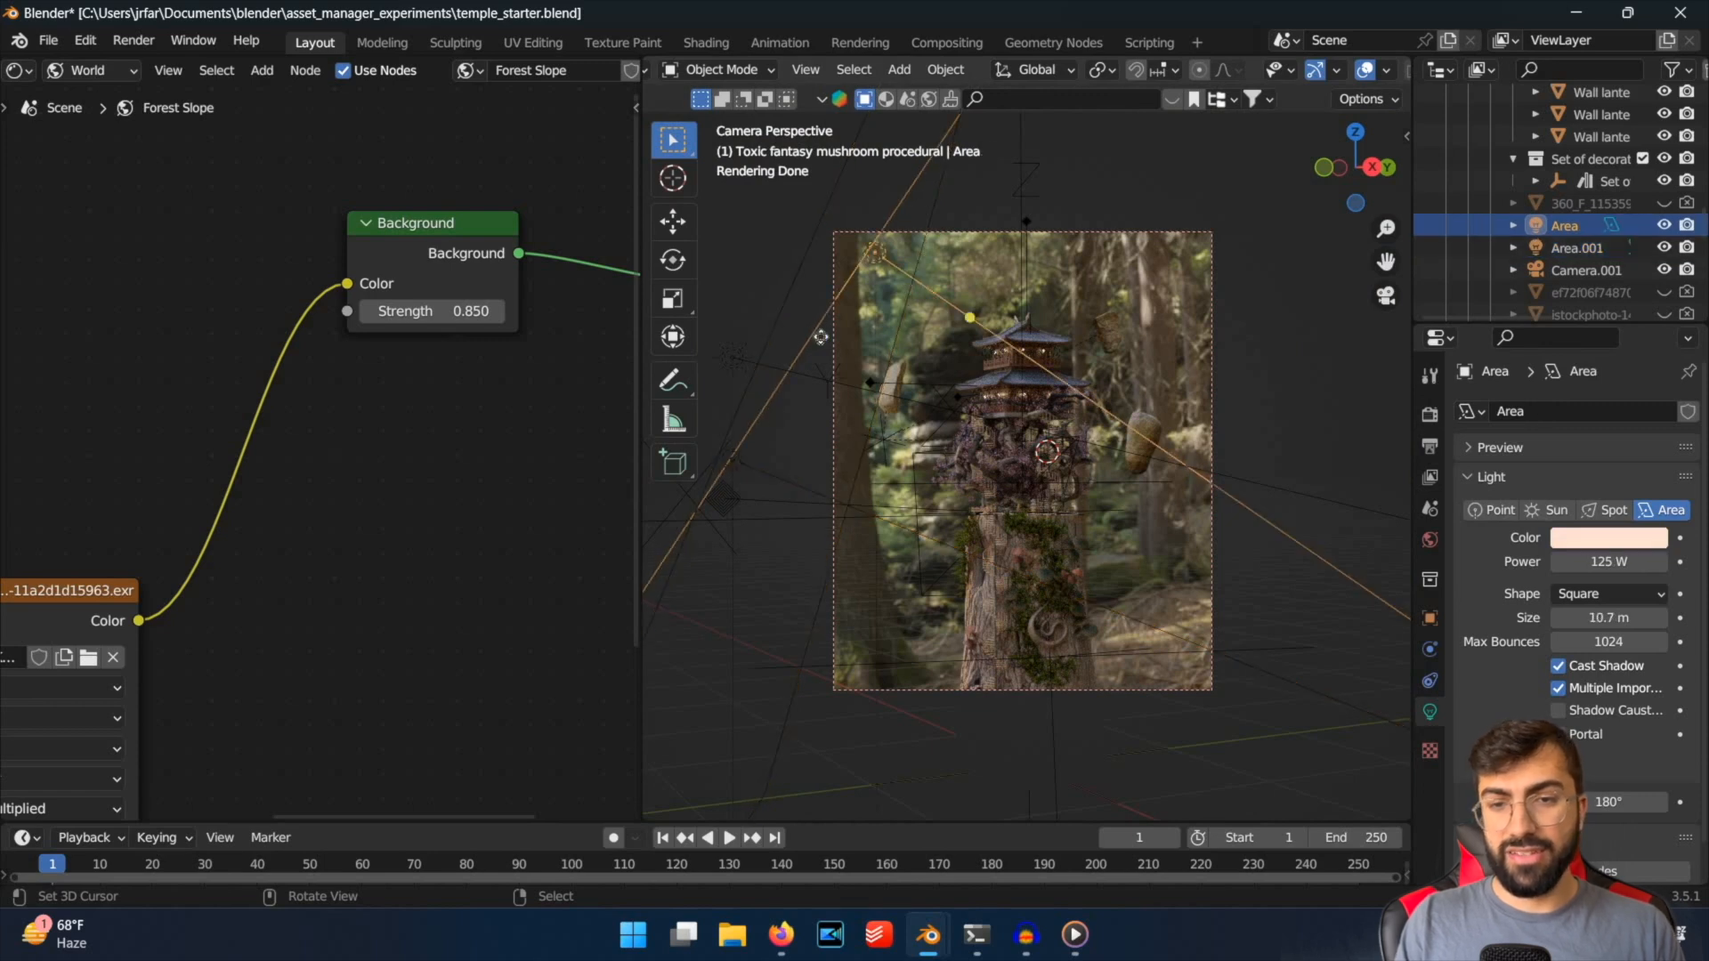
pyautogui.hotkey('ctrl', 's')
pyautogui.scroll(2, 1178, 429)
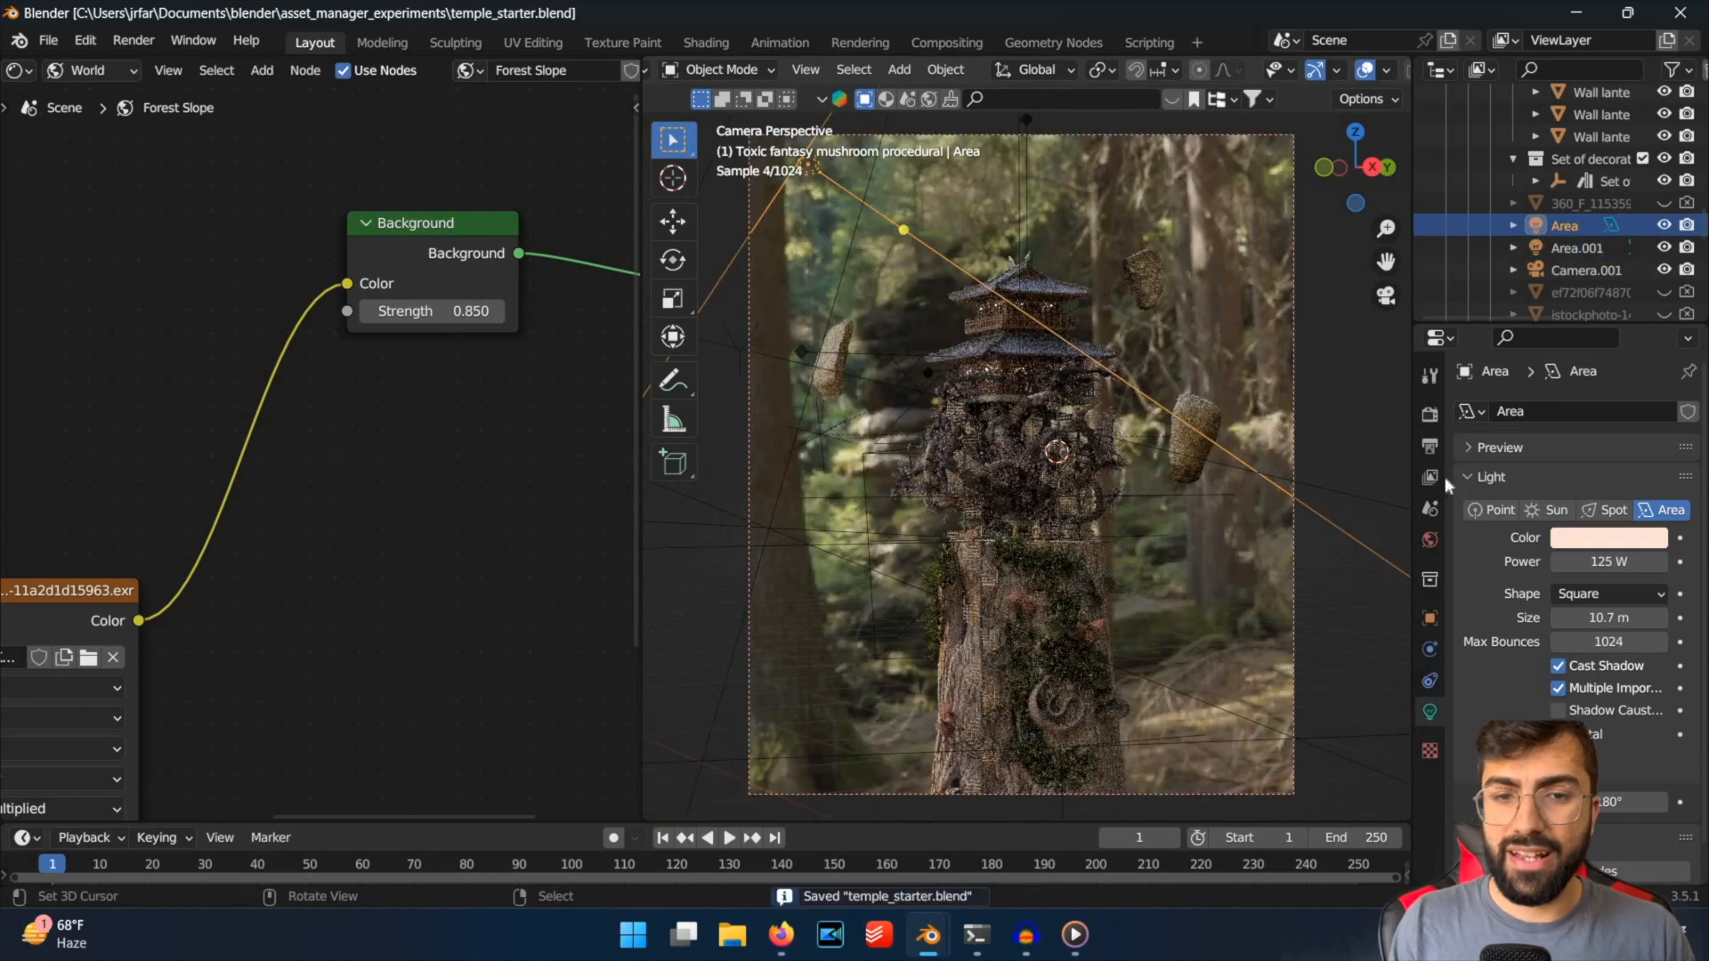
pyautogui.scroll(-1, 1079, 372)
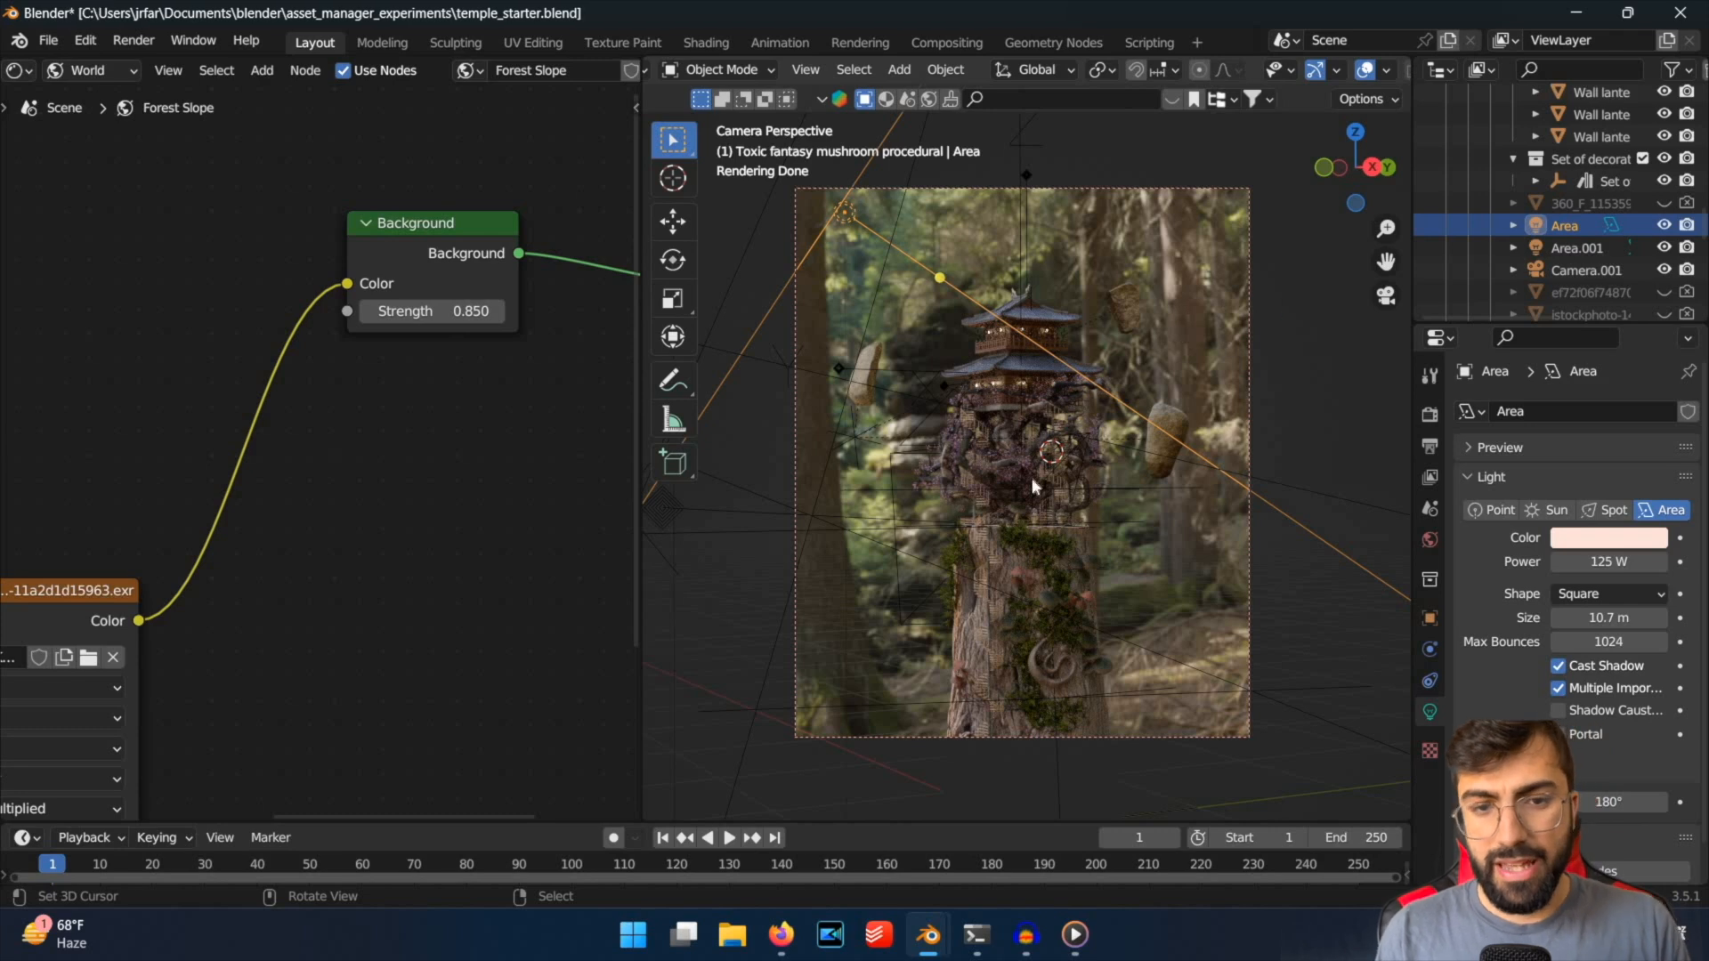
pyautogui.hotkey('alt', 'a')
pyautogui.hotkey('ctrl', 's')
# Examine the lit temple up close and from outside the camera, return to the camera view and save the file.
pyautogui.scroll(5, 1039, 511)
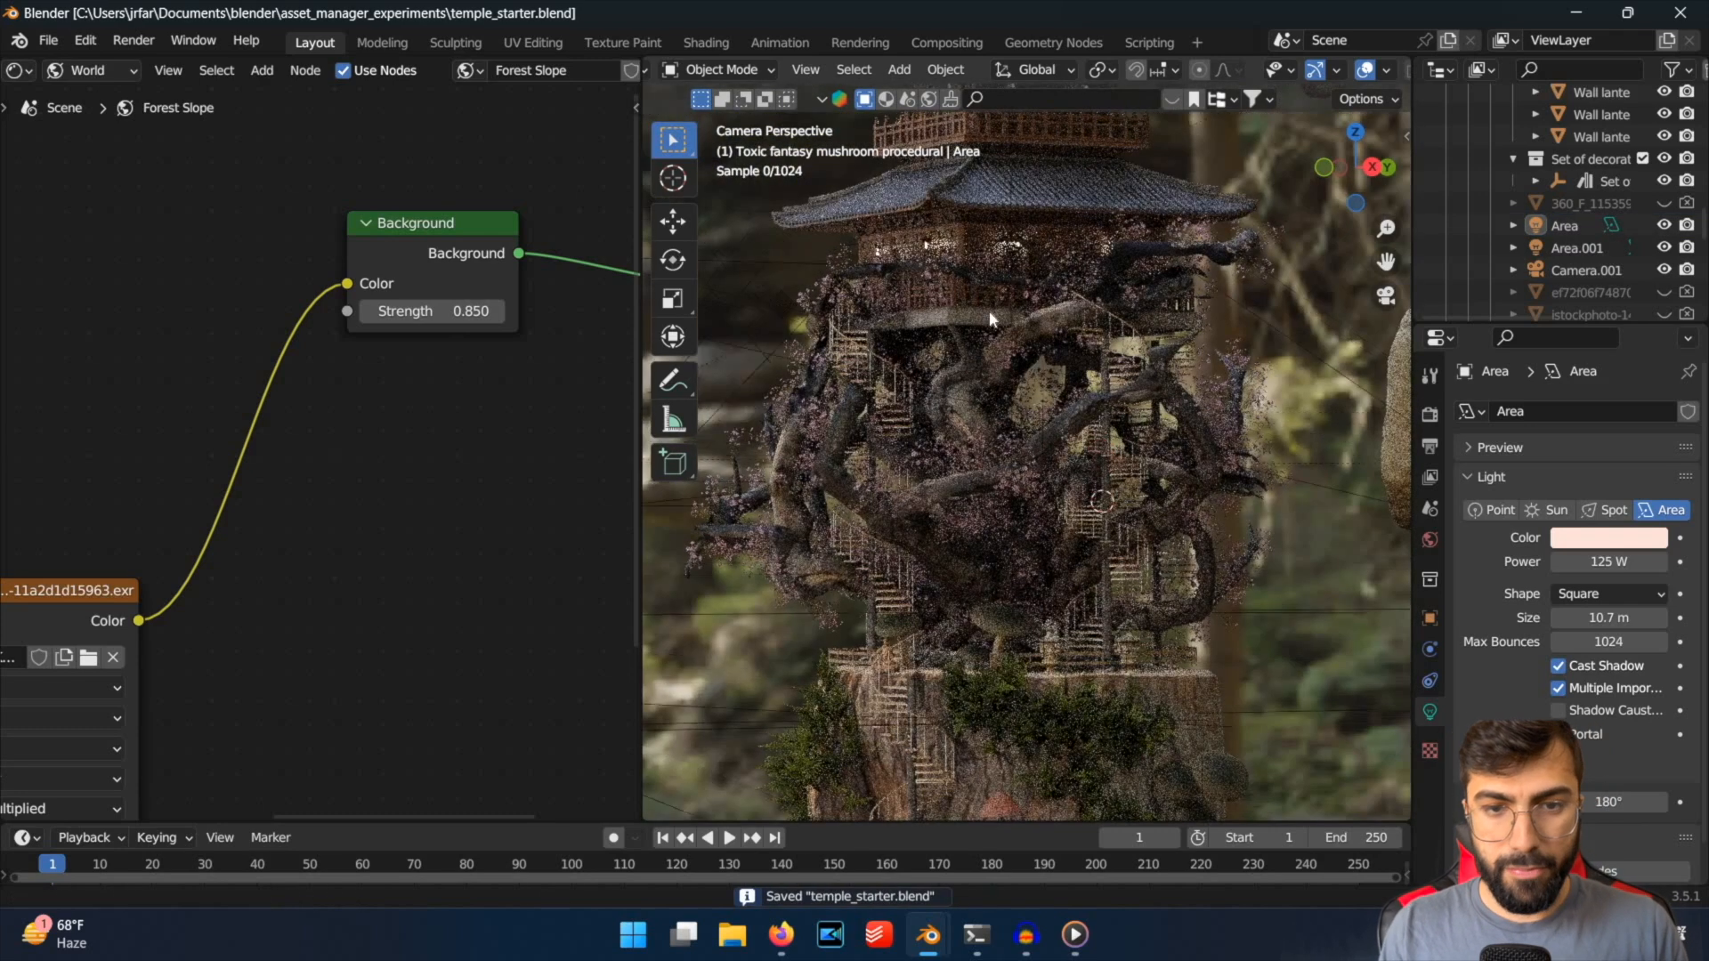
pyautogui.scroll(-5, 1068, 551)
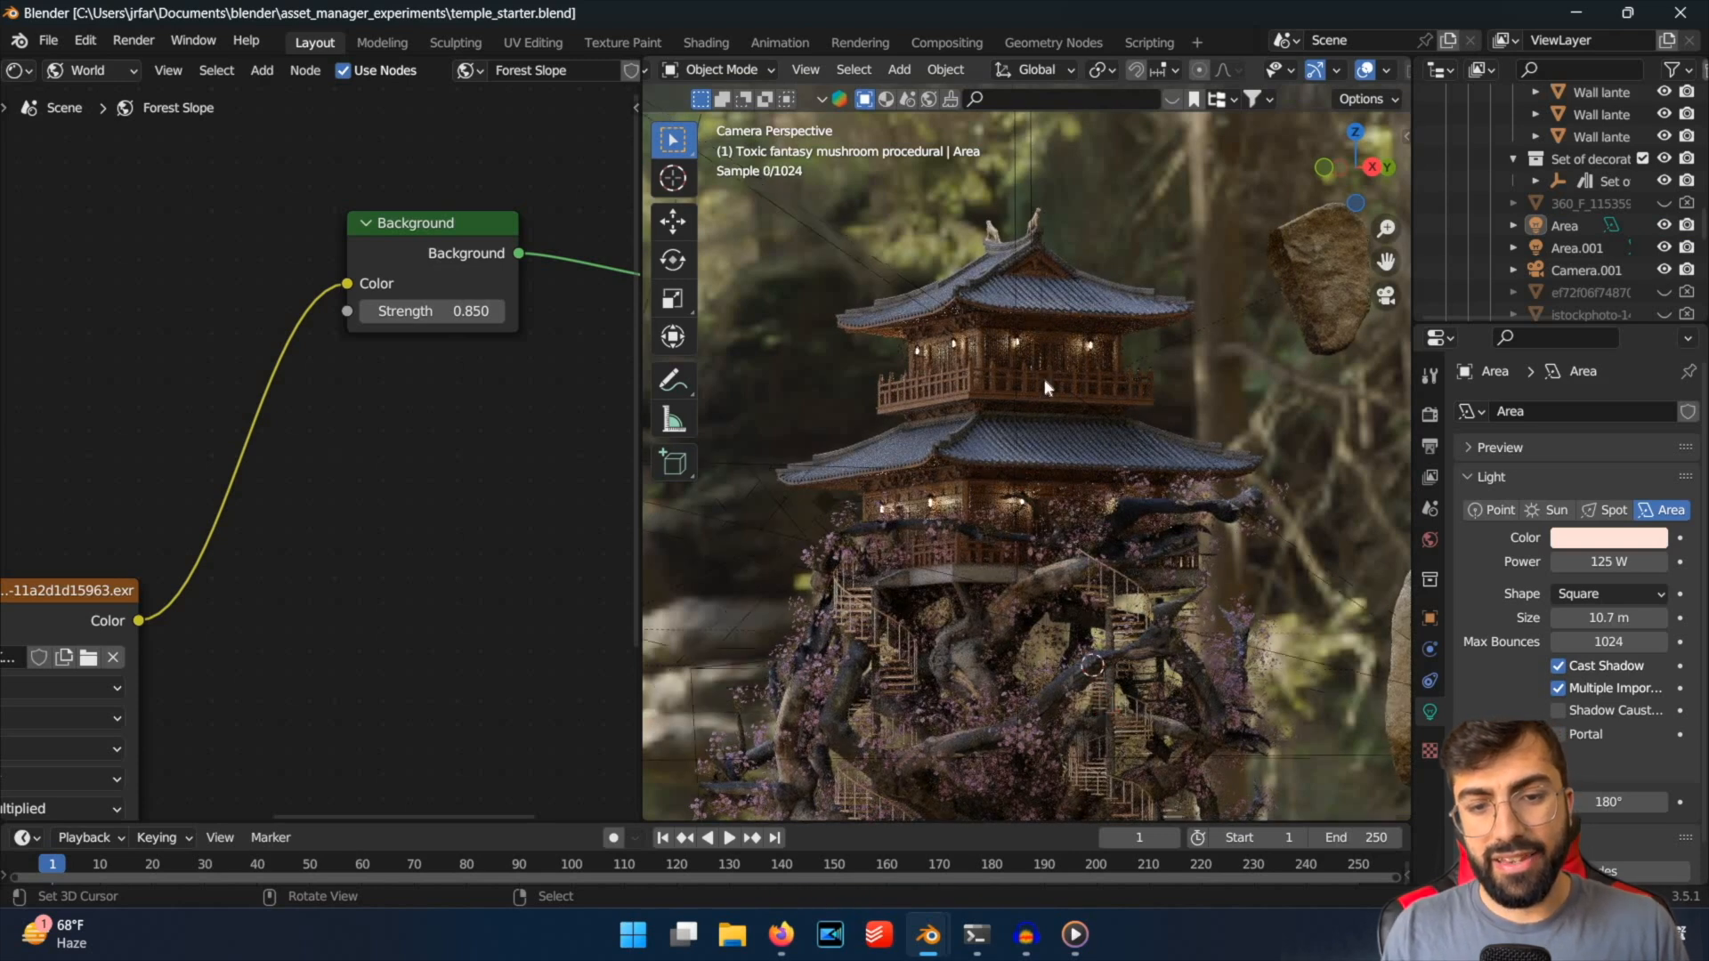
pyautogui.scroll(-3, 1059, 330)
pyautogui.scroll(-2, 1072, 312)
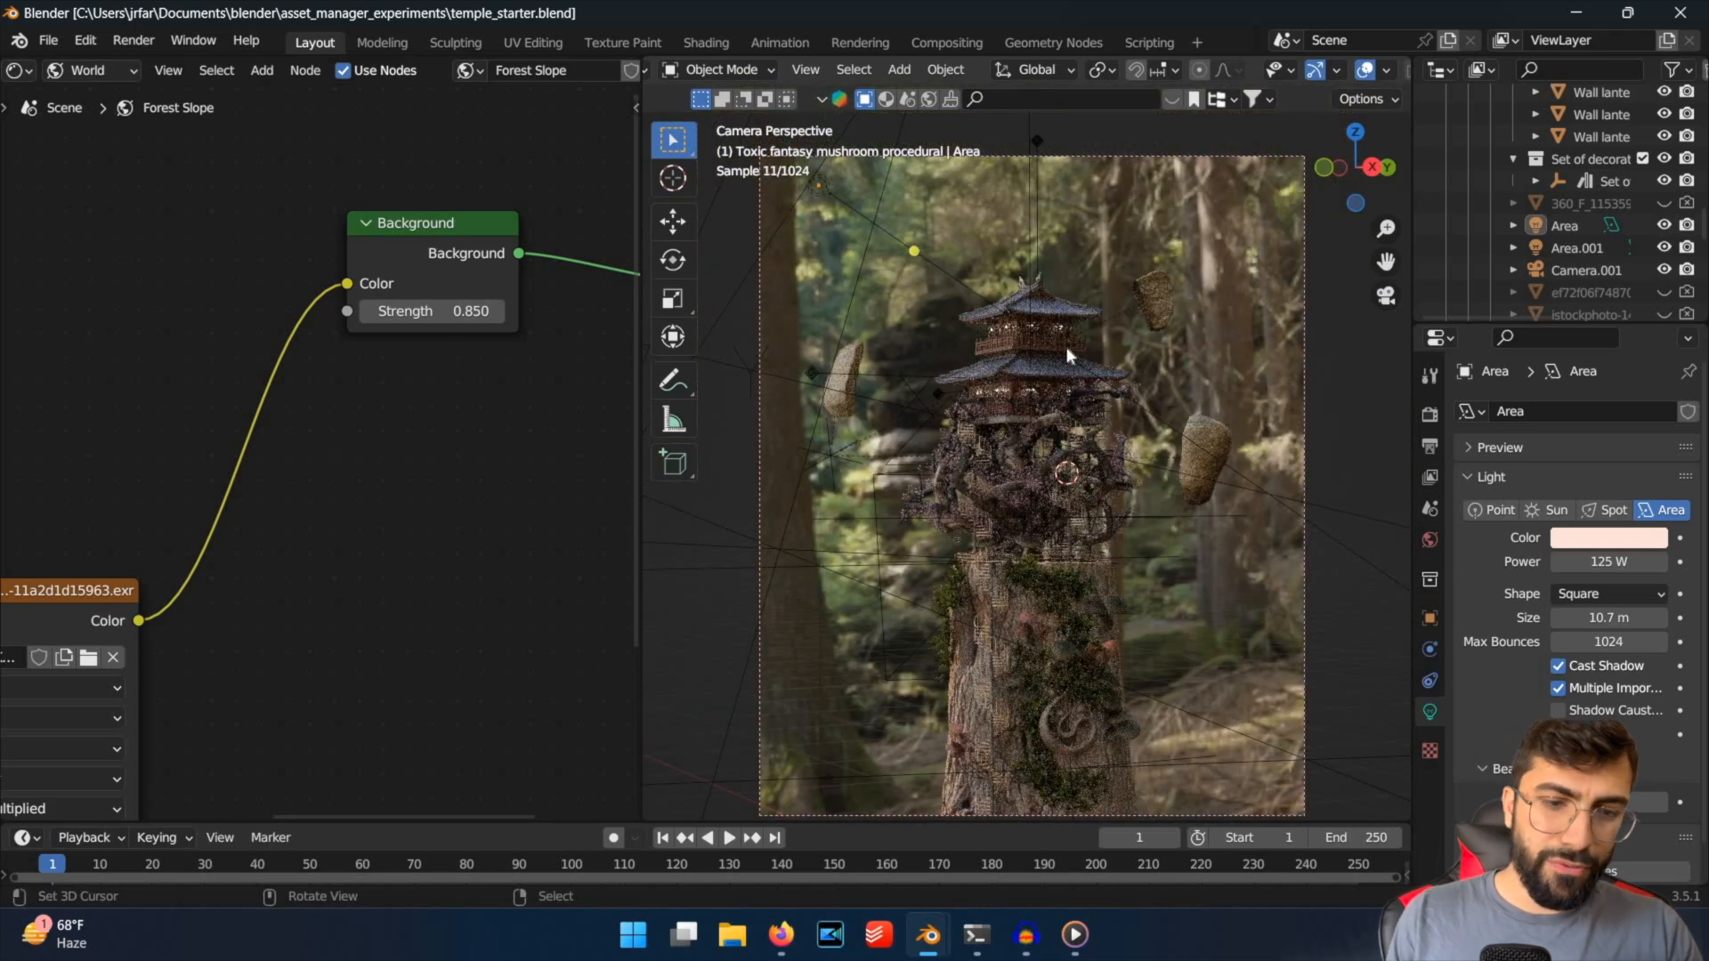
pyautogui.keyDown('shift'); pyautogui.moveTo(1070, 326); pyautogui.dragTo(1066, 316, button='middle'); pyautogui.keyUp('shift')
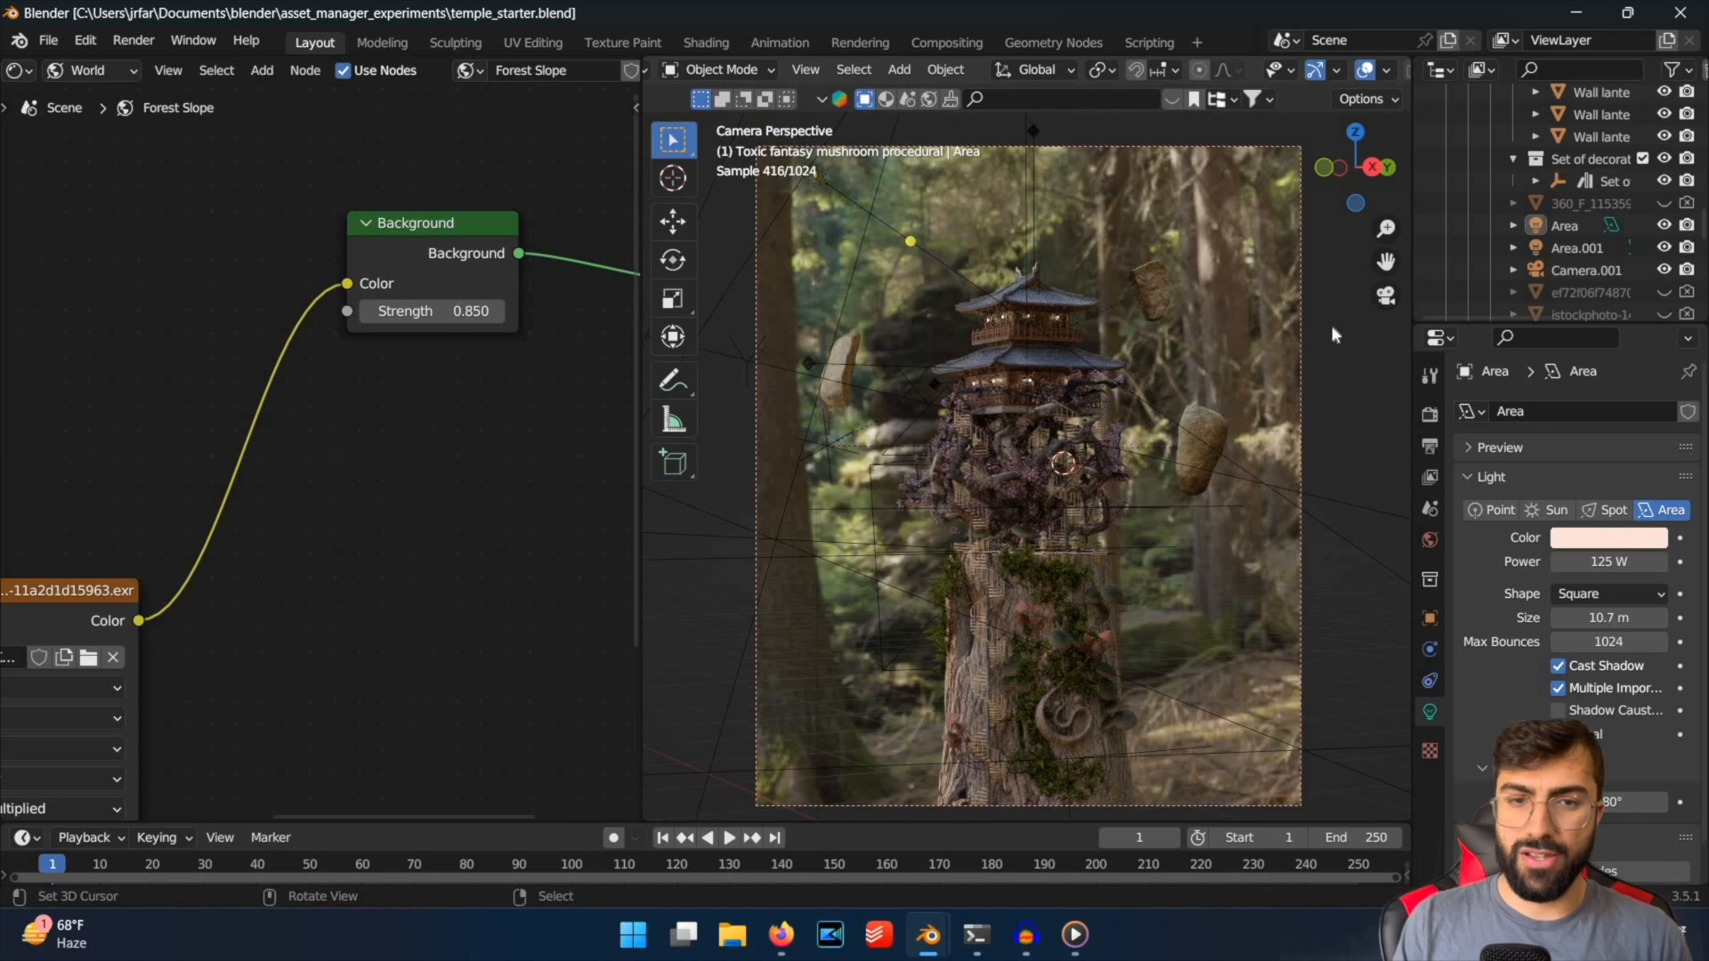
pyautogui.moveTo(1089, 387); pyautogui.dragTo(975, 388, button='middle')
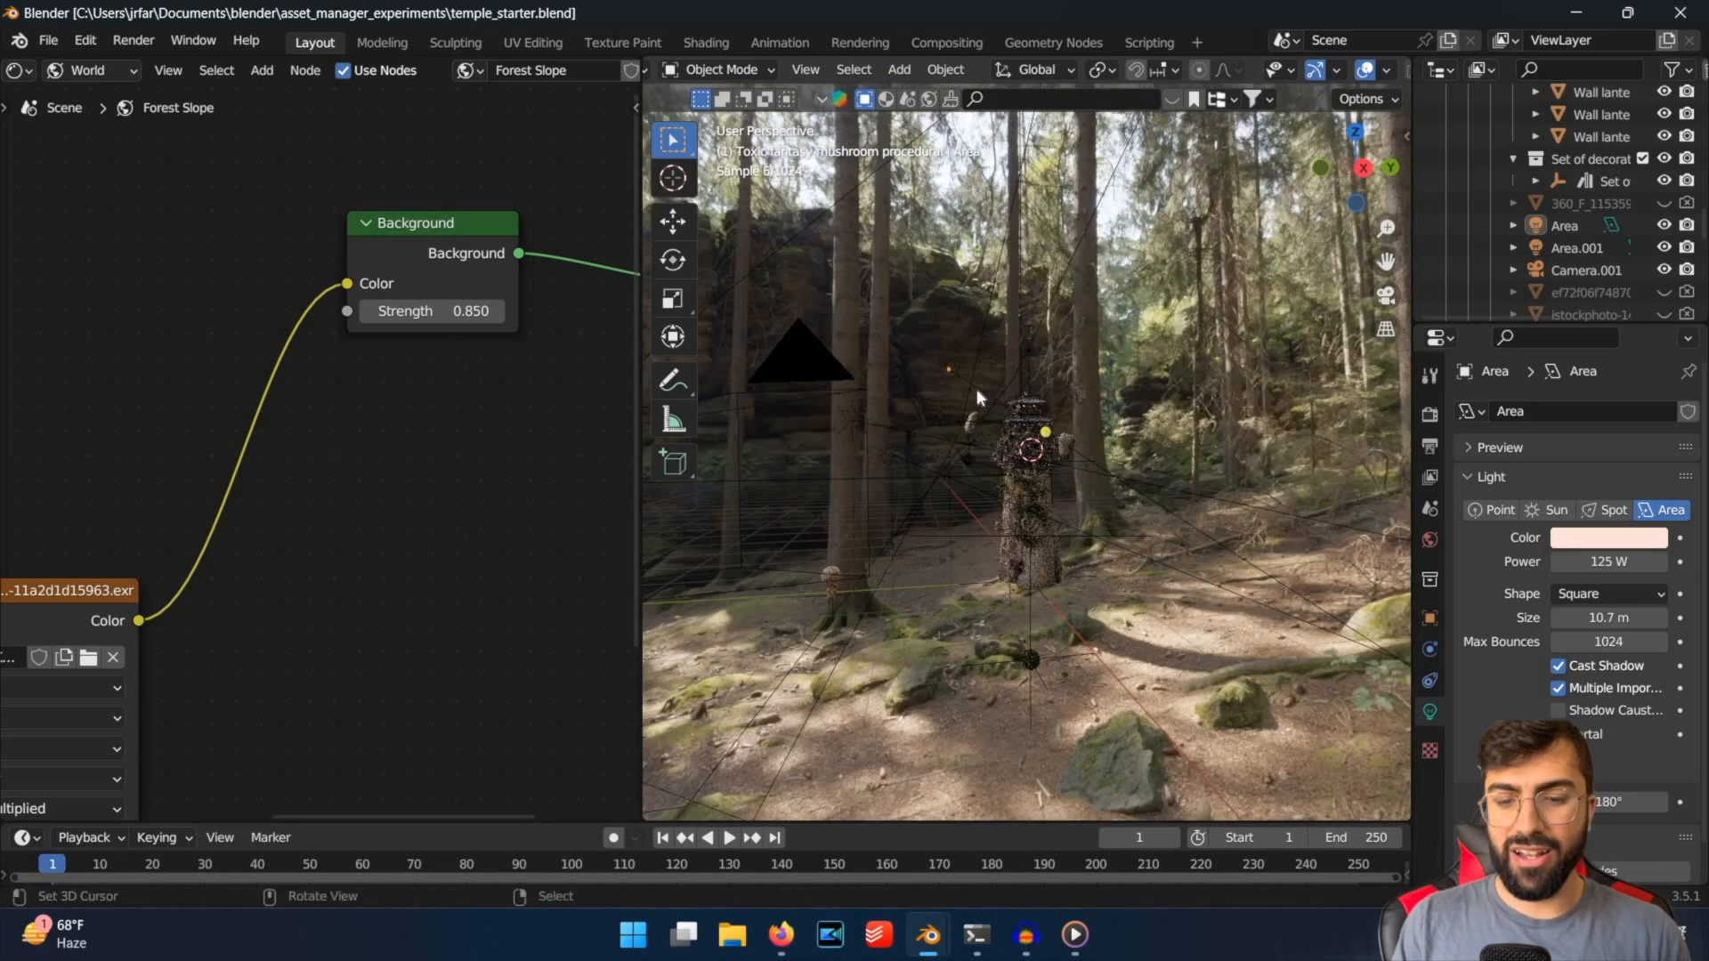
pyautogui.press('KP_0')
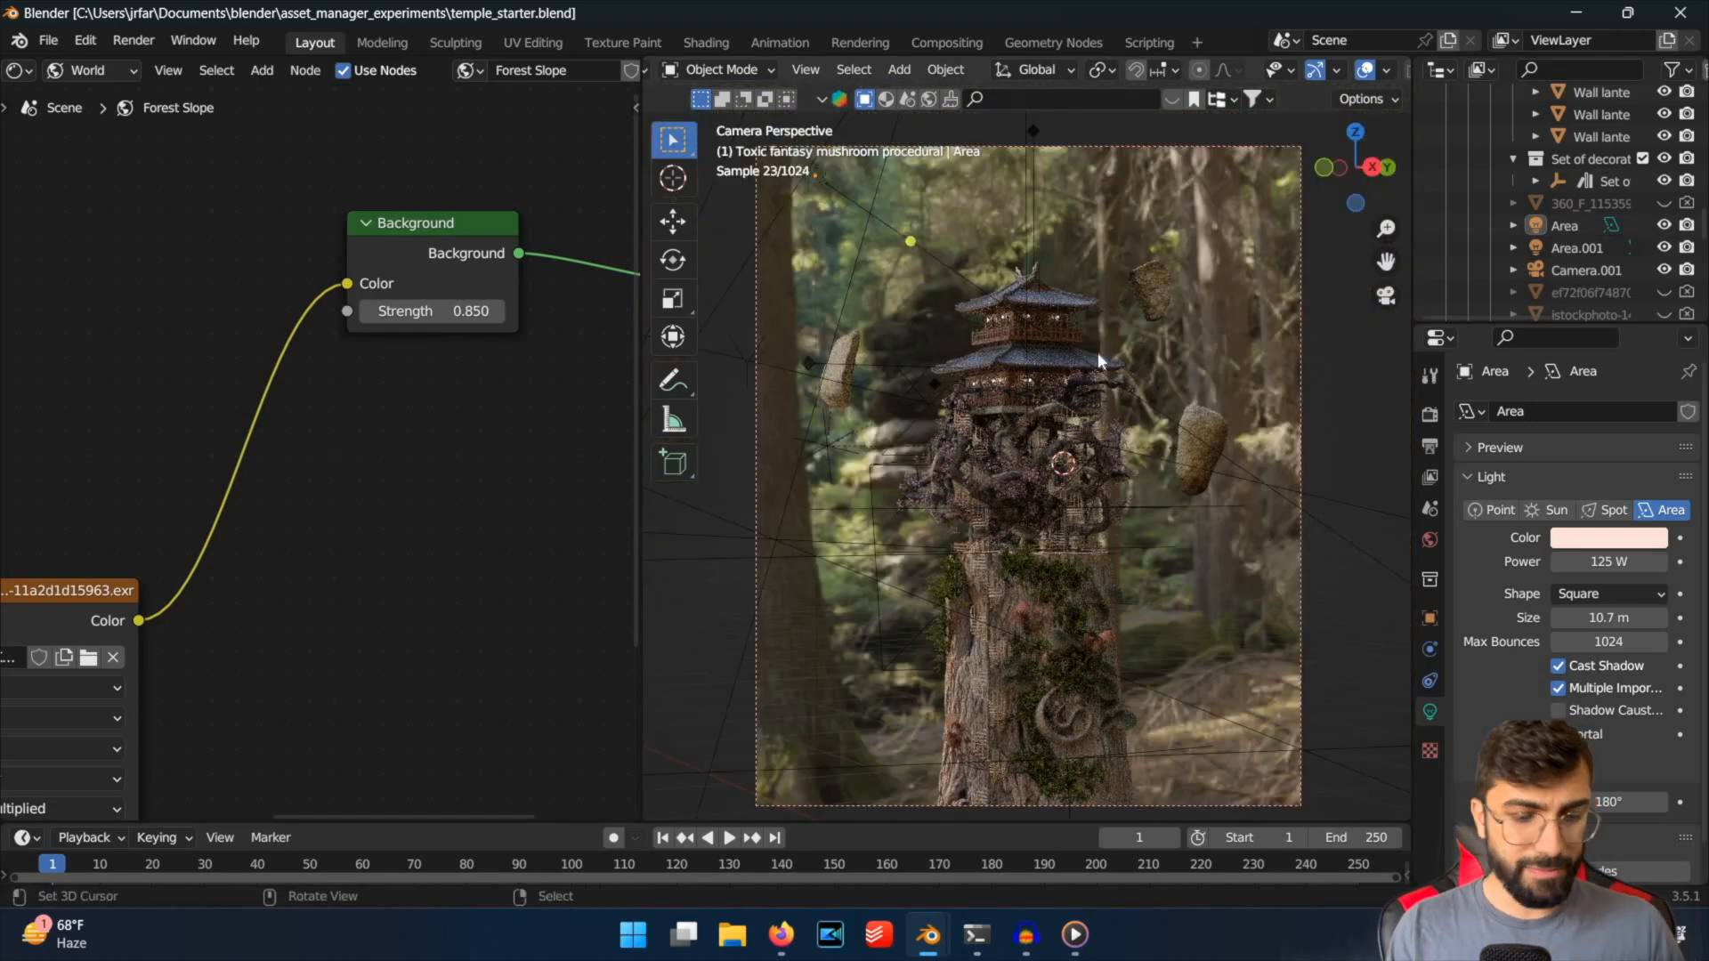
pyautogui.hotkey('ctrl', 's')
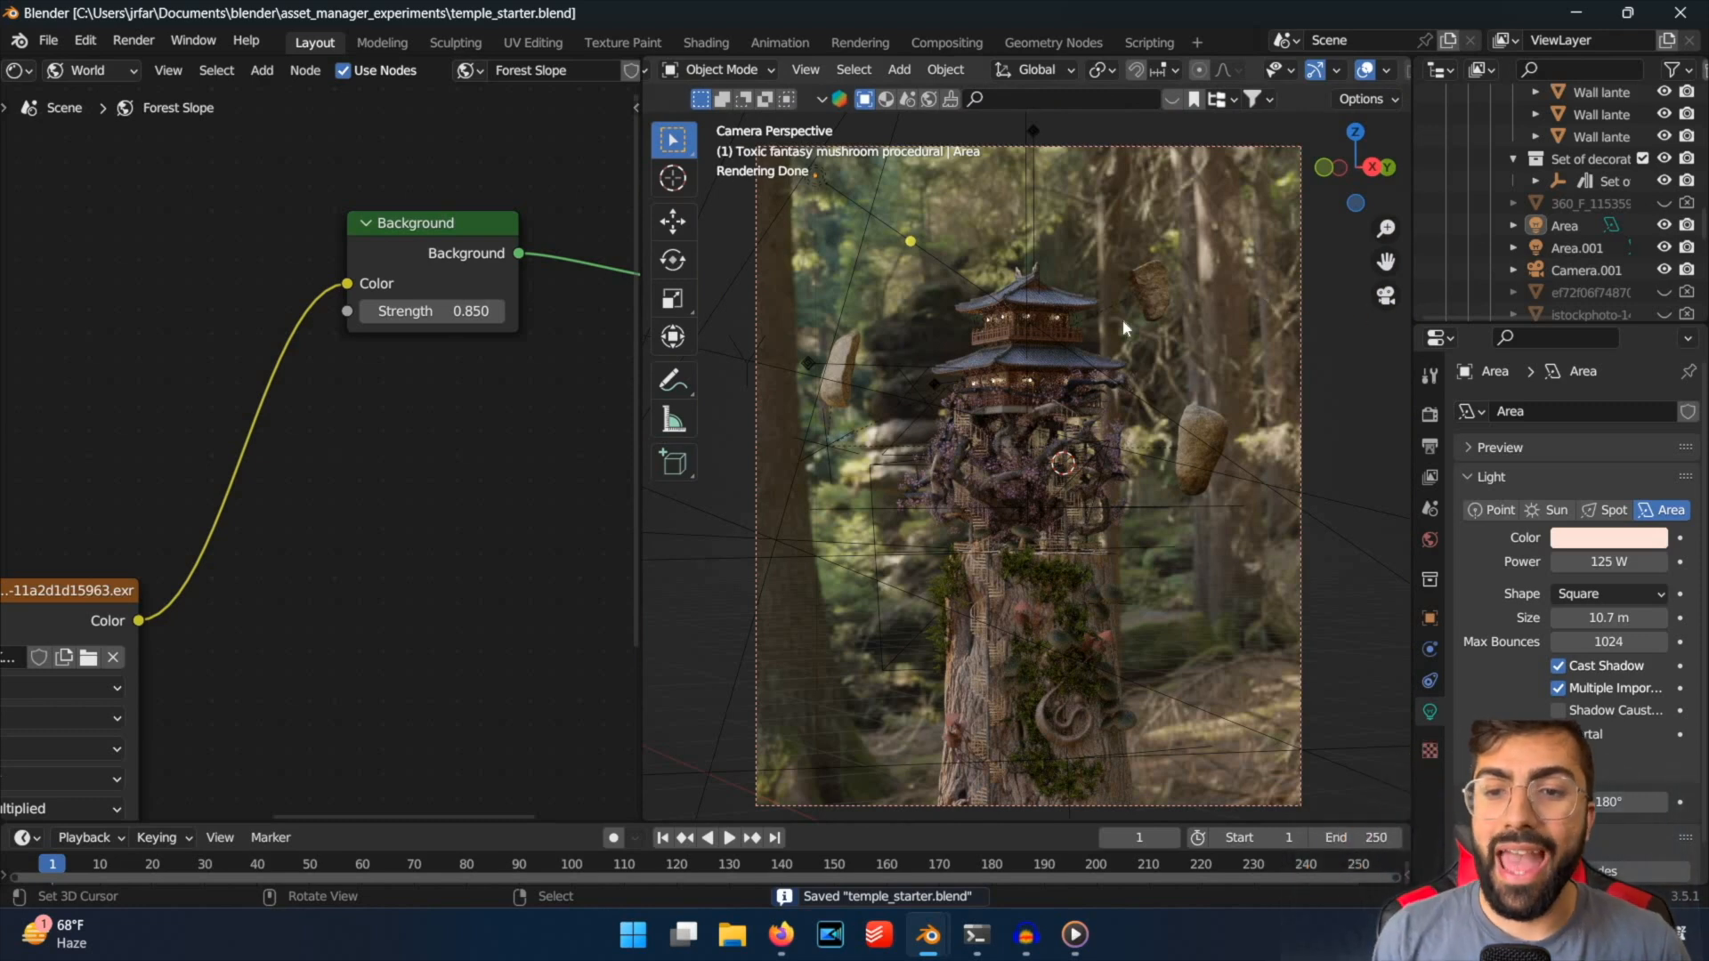
# Find Plane.001 in the scene's object list, unhide it and view it from outside the camera.
pyautogui.scroll(-5, 1566, 301)
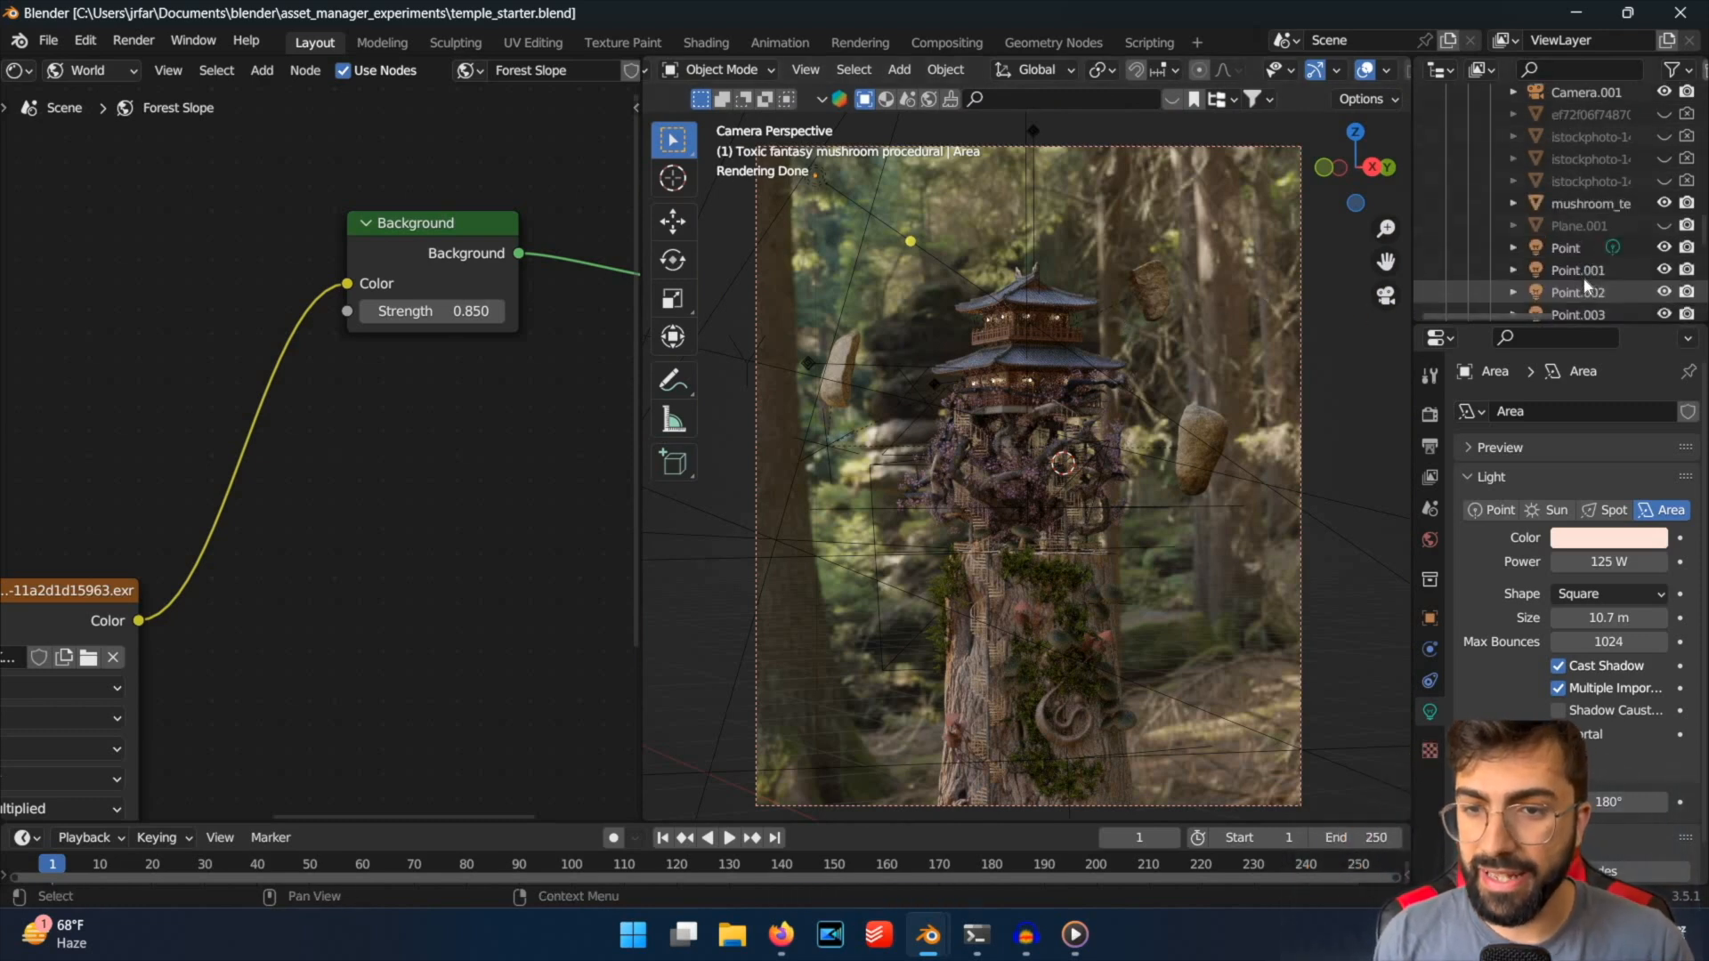
pyautogui.scroll(4, 1581, 223)
pyautogui.scroll(2, 1602, 235)
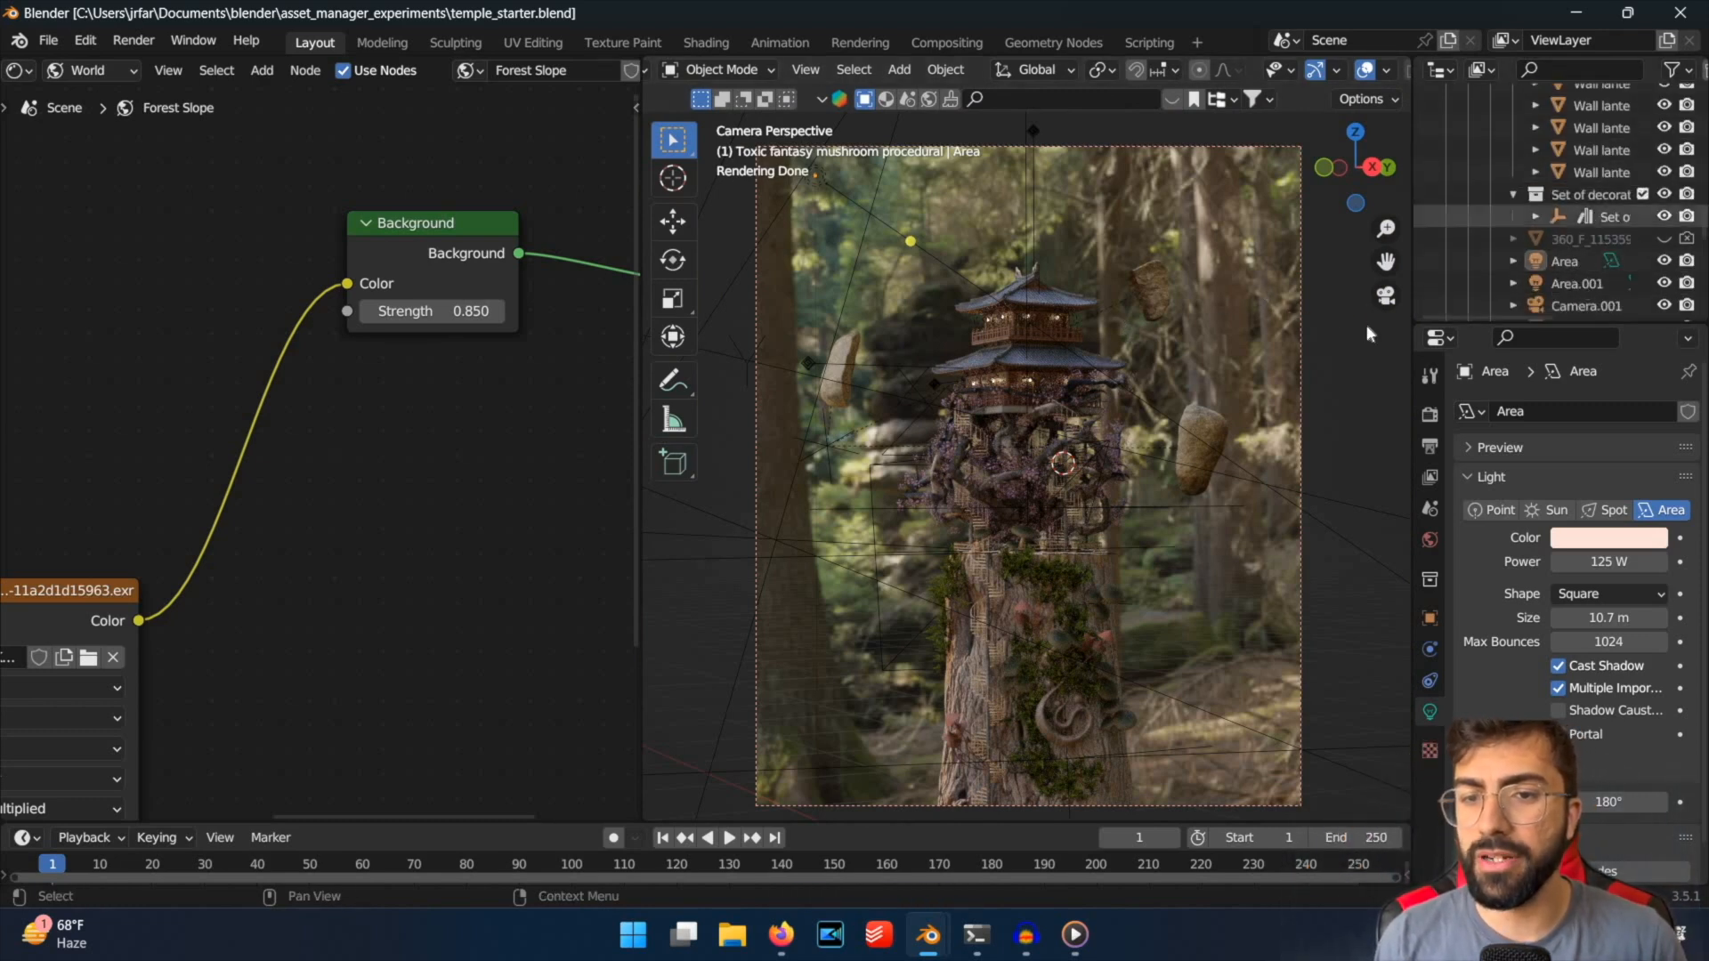
pyautogui.scroll(-4, 1562, 267)
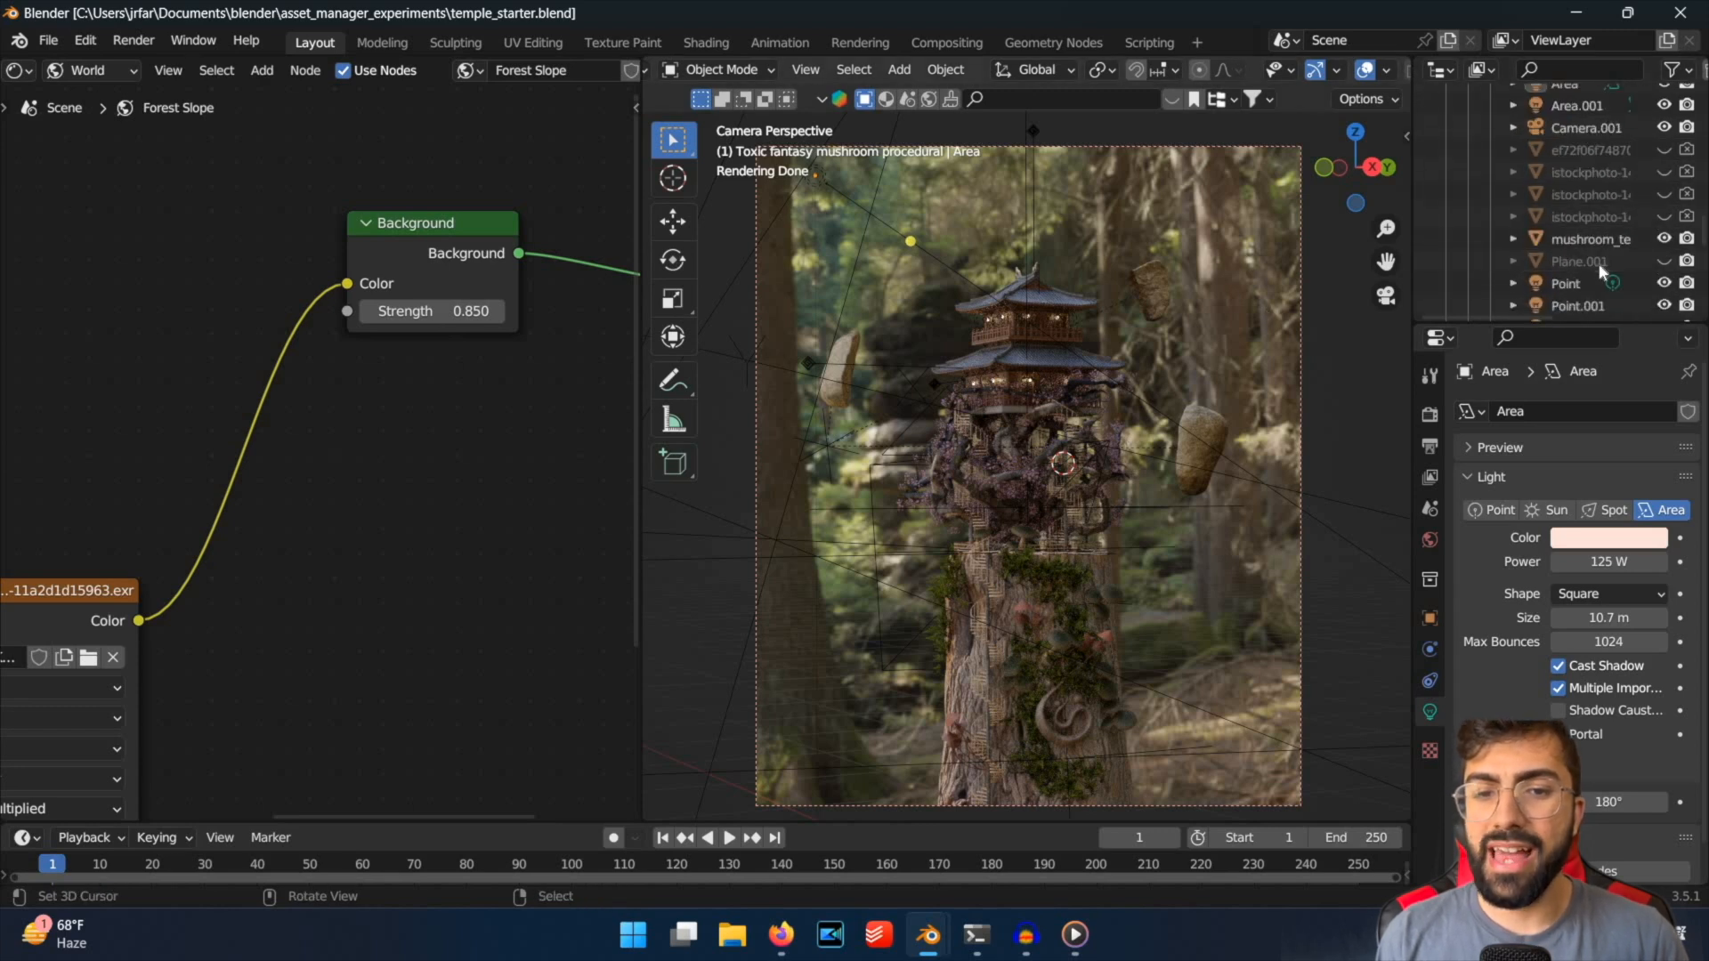
pyautogui.click(1685, 260)
pyautogui.click(1676, 261)
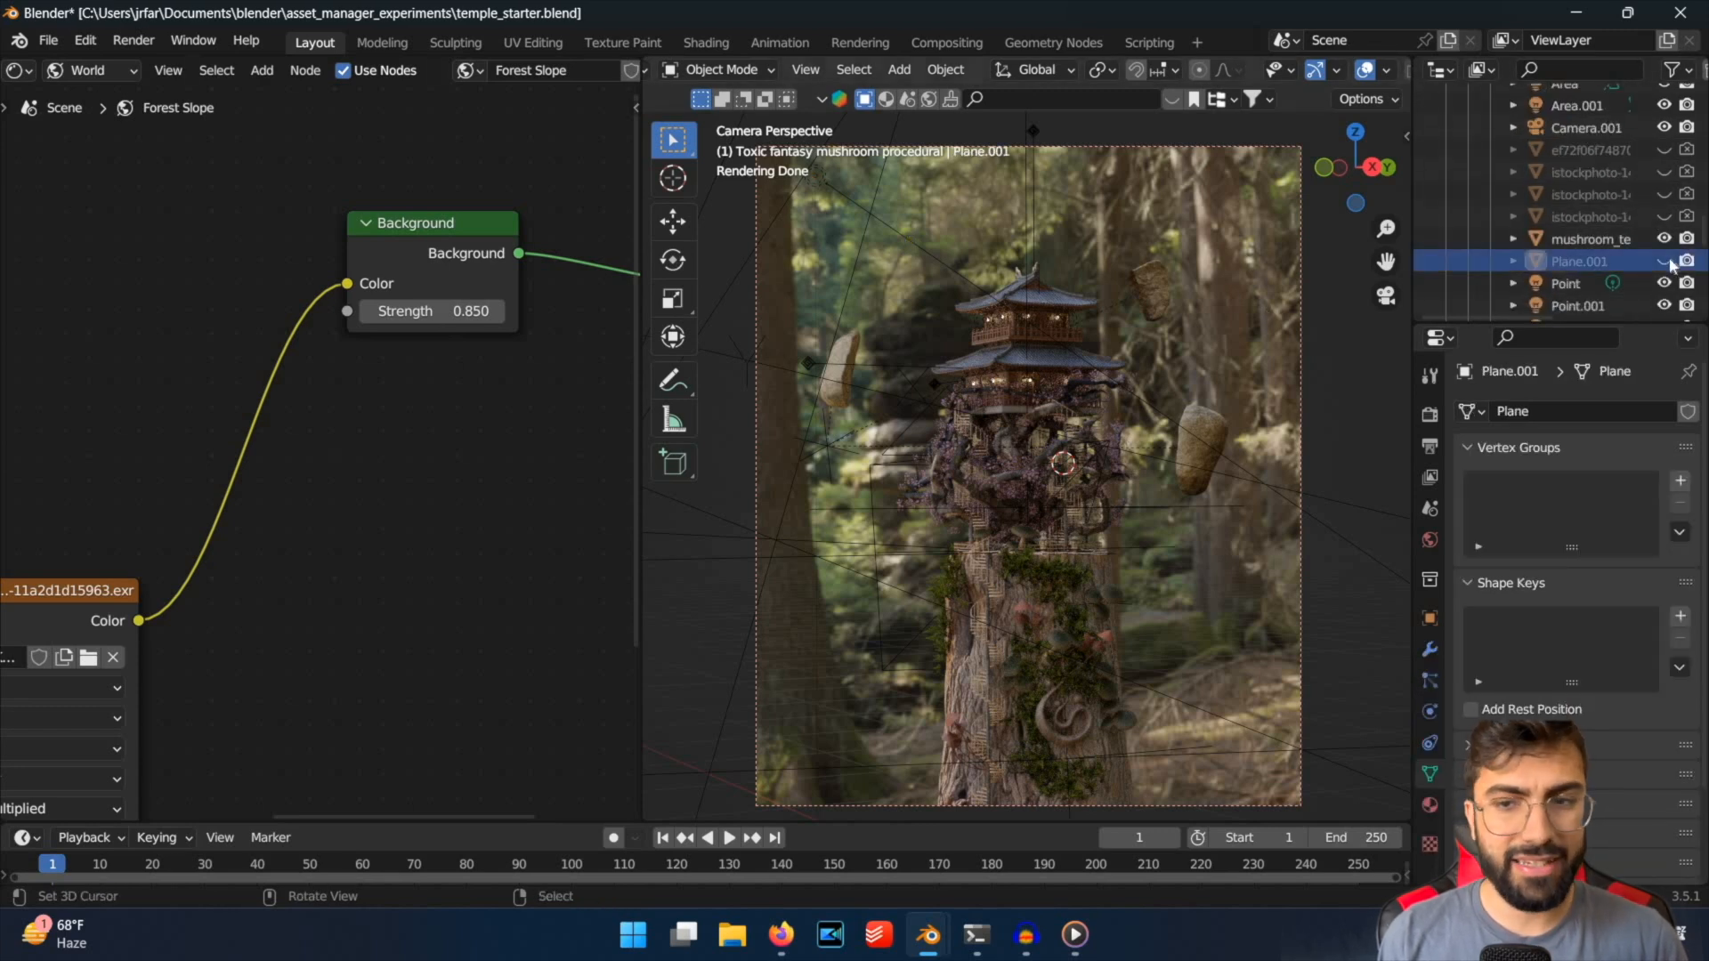
pyautogui.click(1664, 261)
pyautogui.moveTo(1234, 413); pyautogui.dragTo(1198, 329, button='middle')
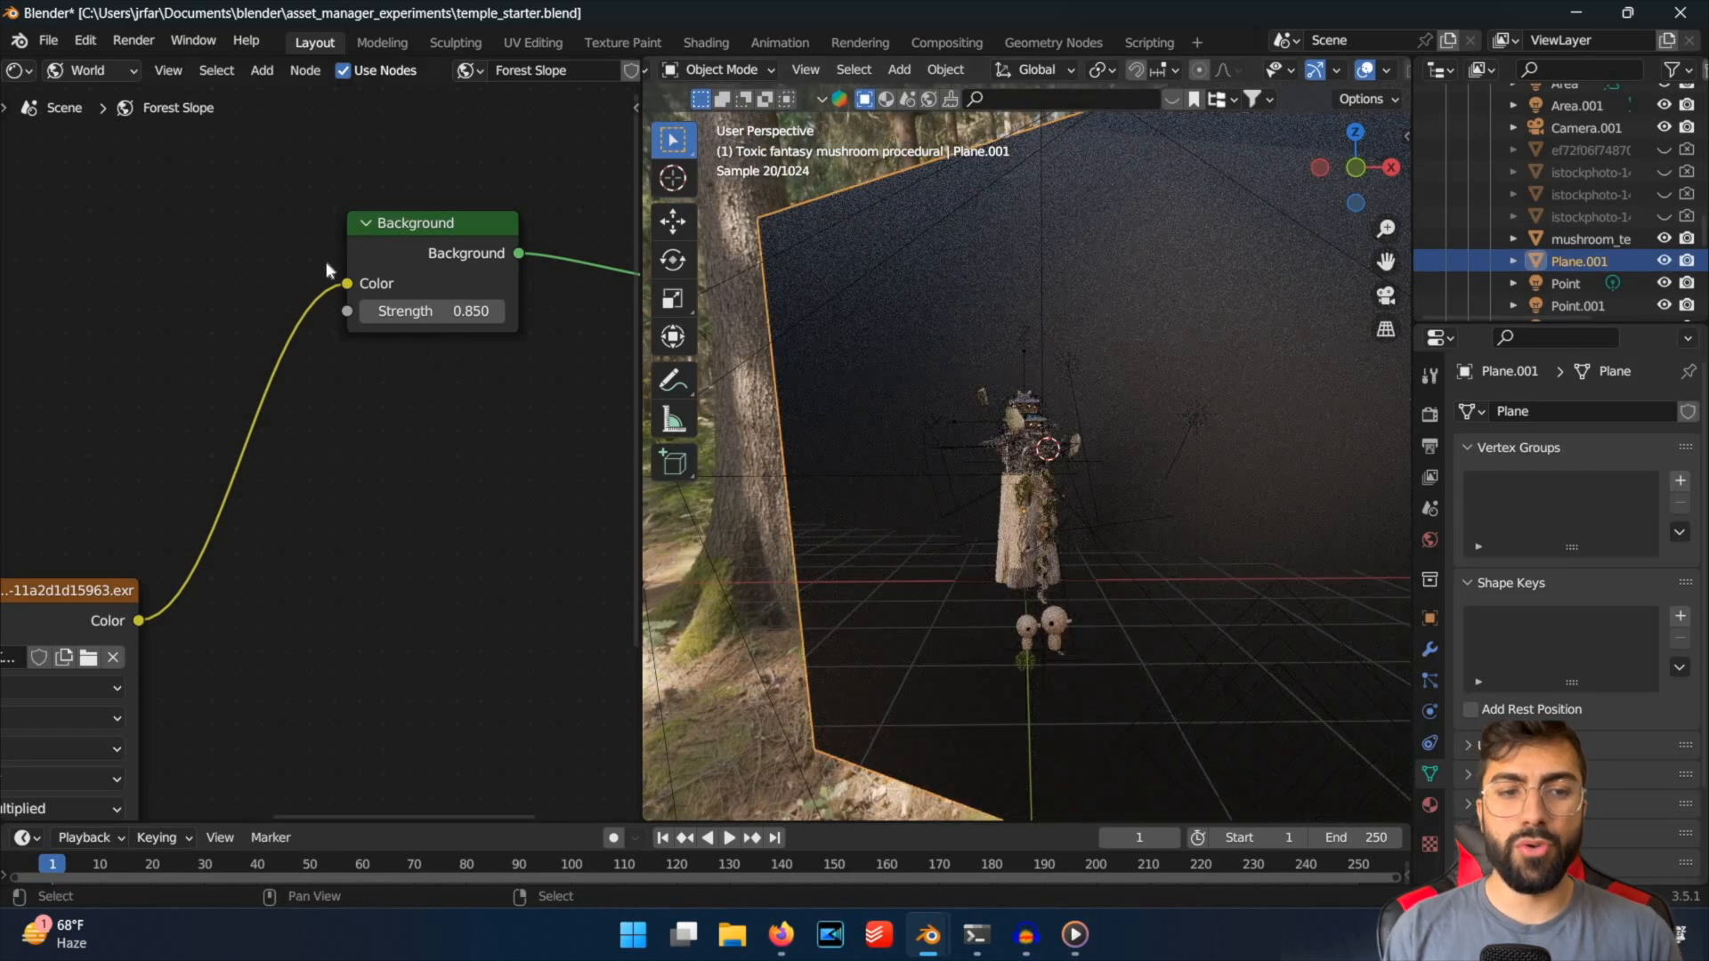
# Switch the shader editor from the world to the object's material and frame Plane.001's Principled BSDF node.
pyautogui.scroll(-4, 326, 260)
pyautogui.moveTo(326, 260); pyautogui.dragTo(394, 222, button='middle')
pyautogui.scroll(-1, 329, 356)
pyautogui.click(105, 71)
pyautogui.click(98, 96)
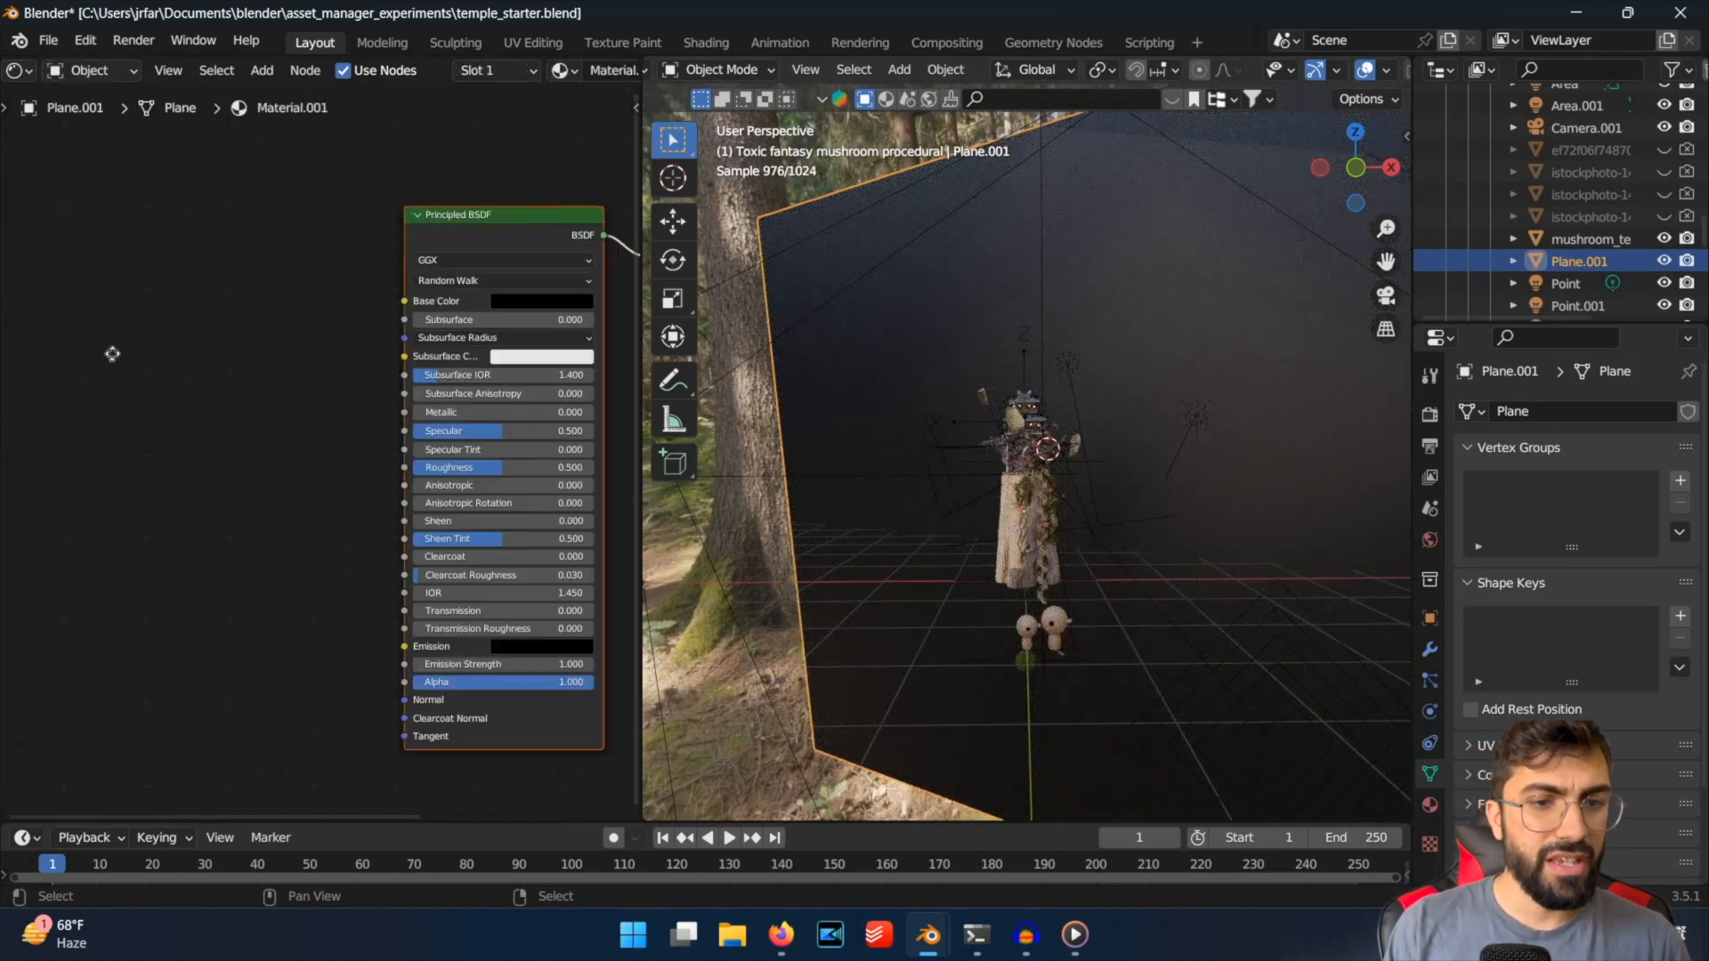
pyautogui.scroll(-3, 222, 427)
pyautogui.scroll(5, 356, 423)
pyautogui.moveTo(472, 498); pyautogui.dragTo(324, 451, button='middle')
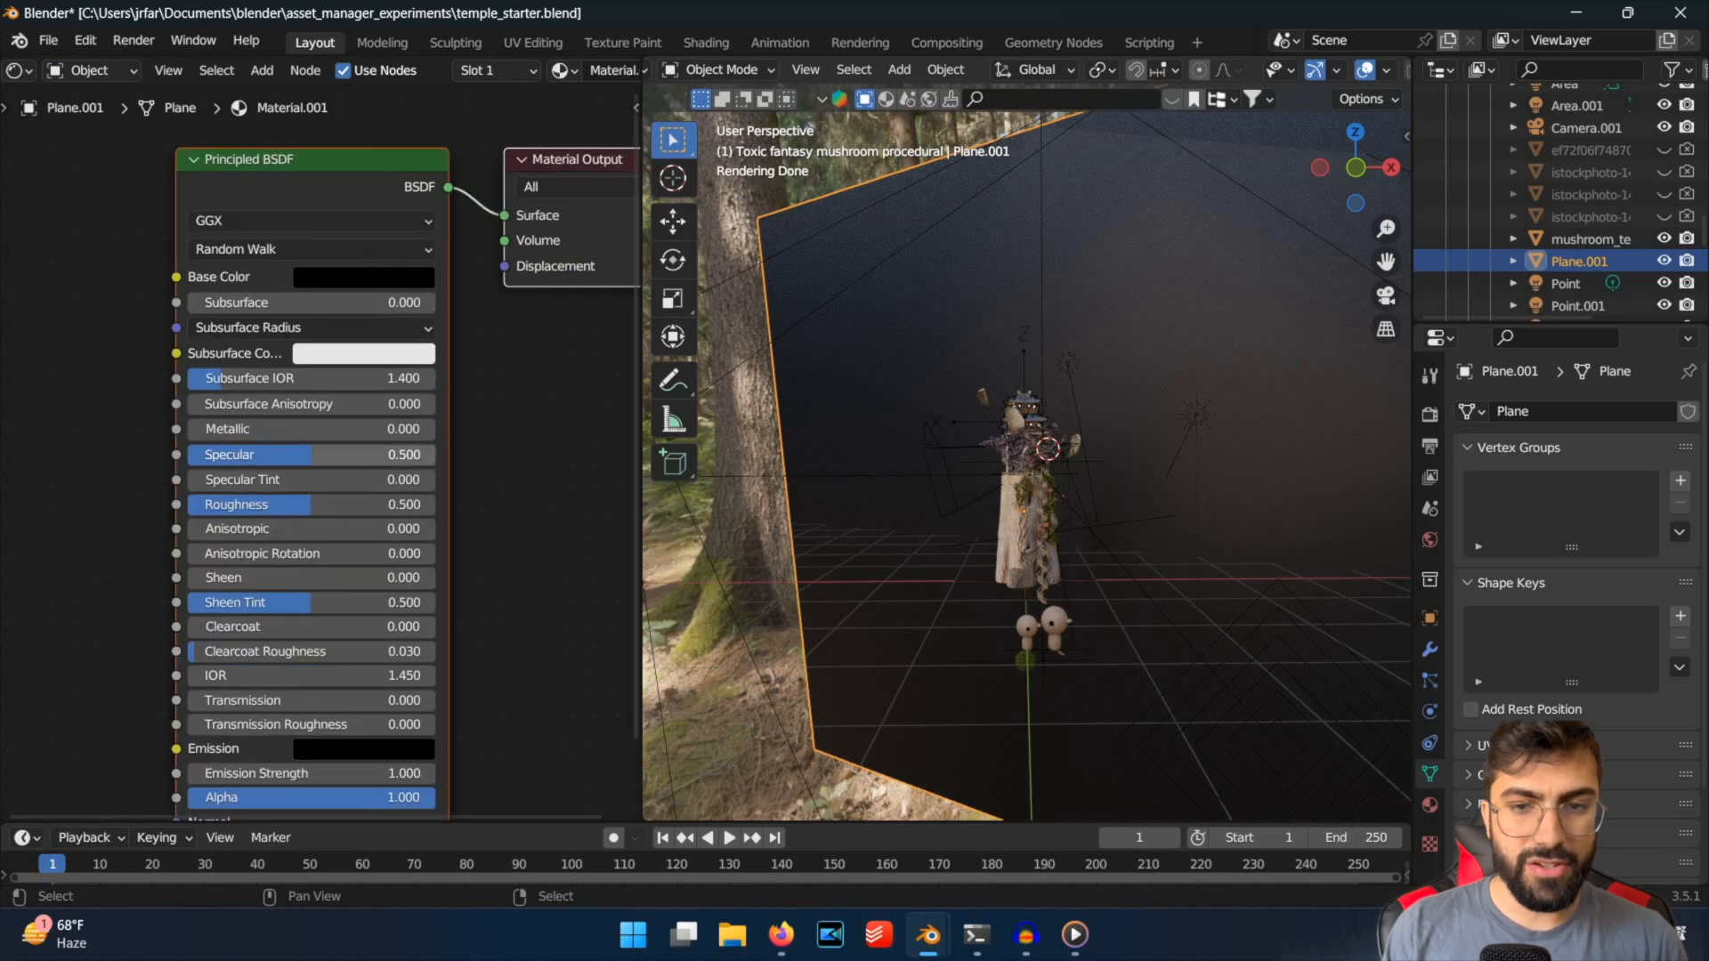
# Try the plane material with Specular at 0 and check the camera view, ending with Specular at 0.382.
pyautogui.moveTo(322, 455); pyautogui.dragTo(183, 455)
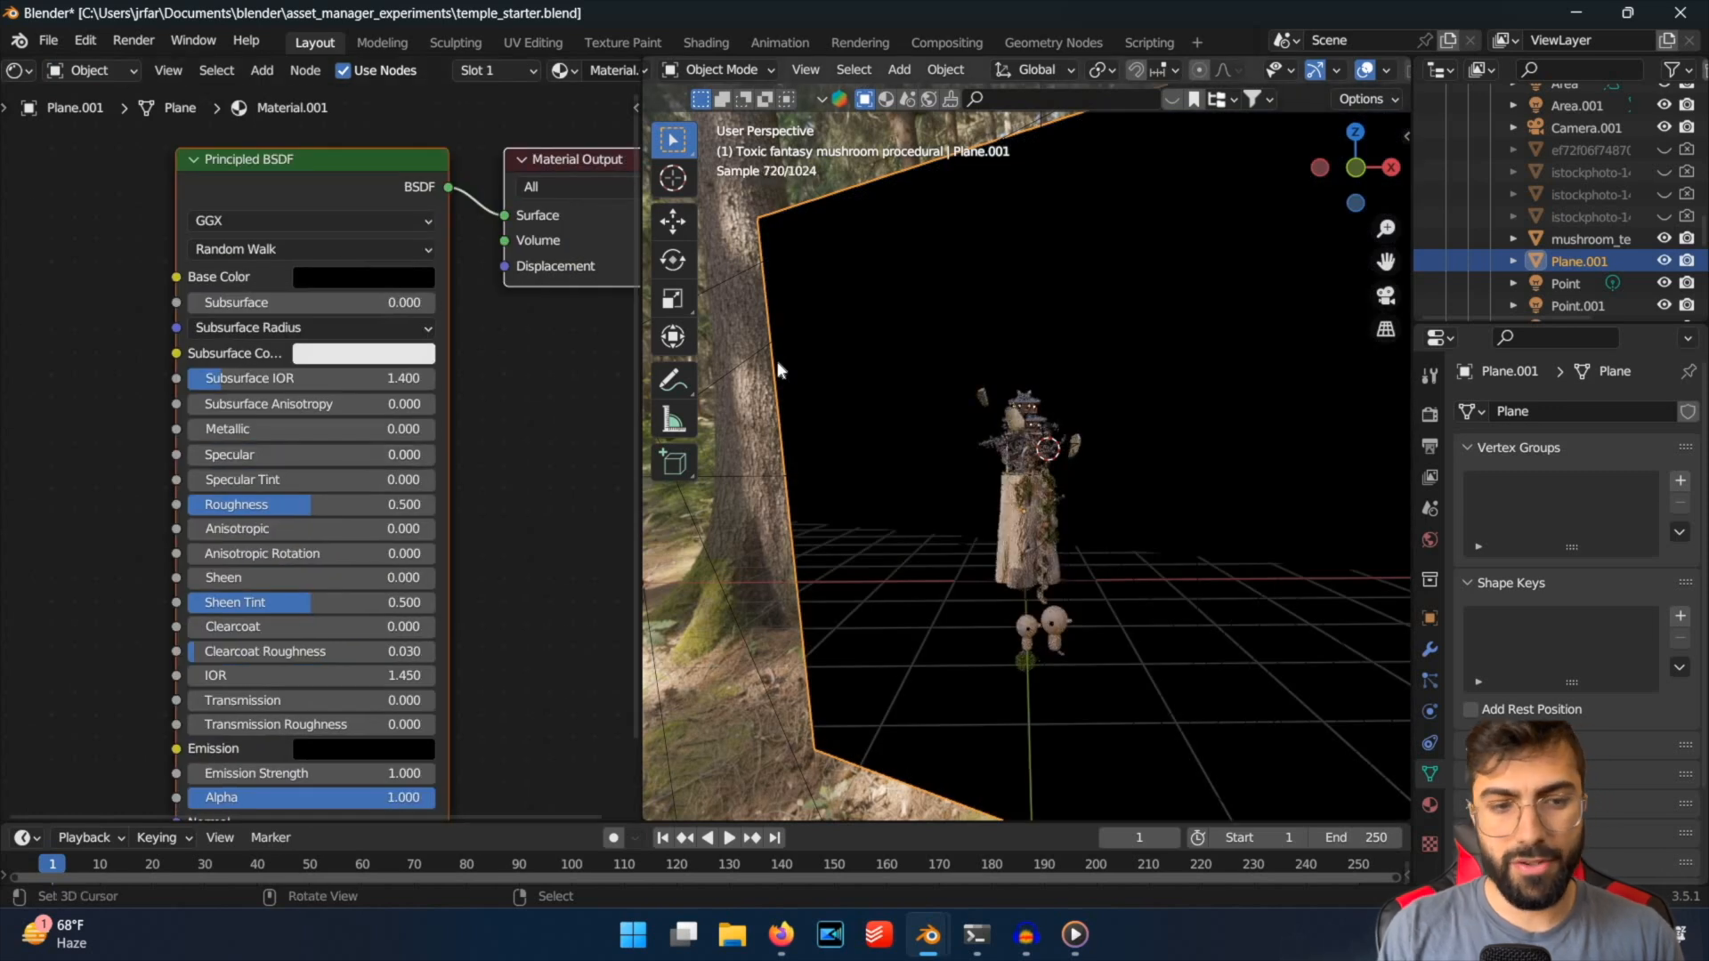
pyautogui.press('KP_0')
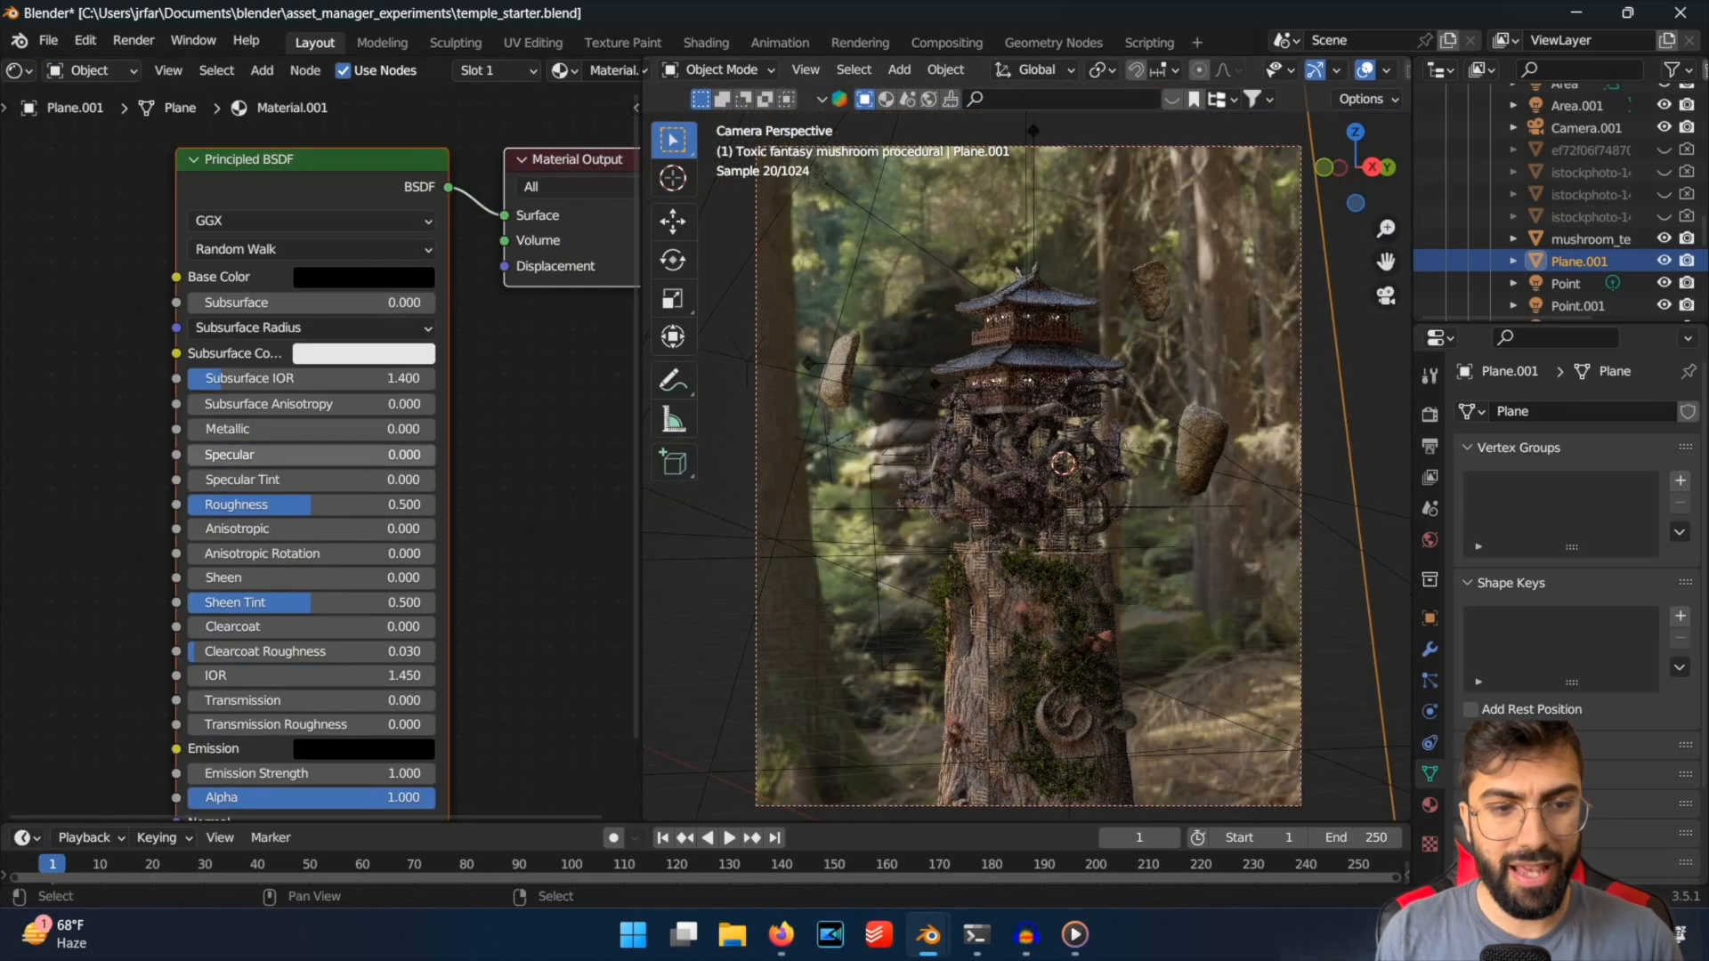
pyautogui.moveTo(199, 455); pyautogui.dragTo(296, 454)
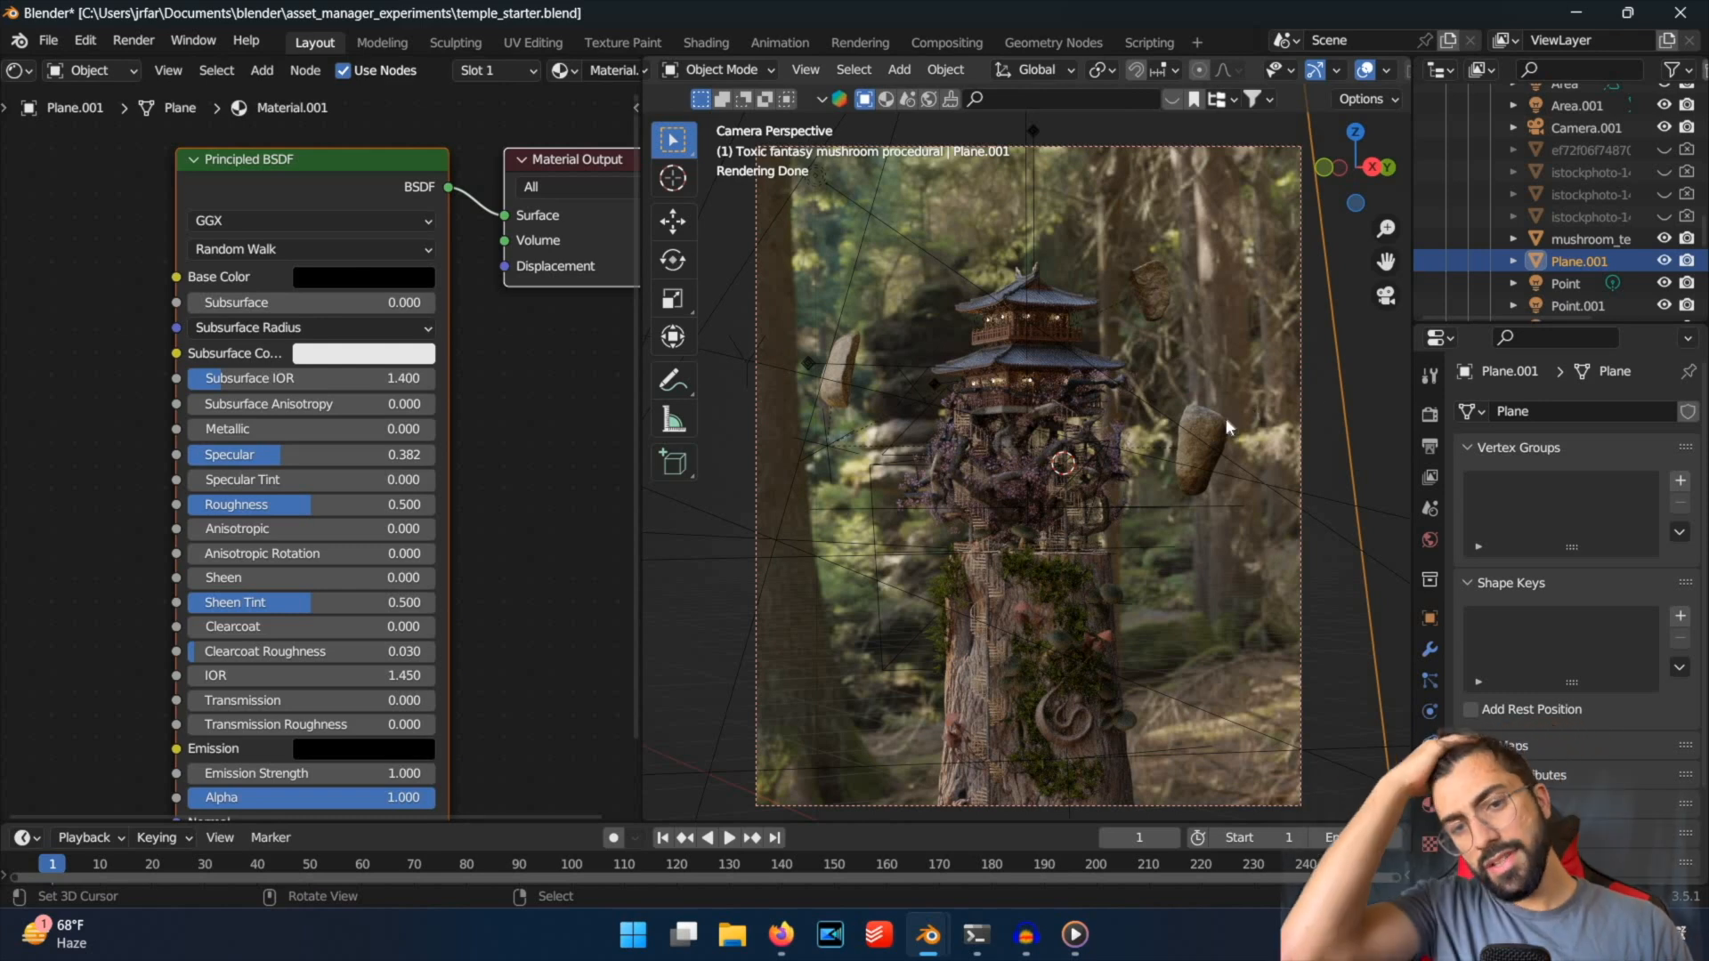
# Hide Plane.001 in the viewport and rename it shadow_plane.
pyautogui.click(1664, 260)
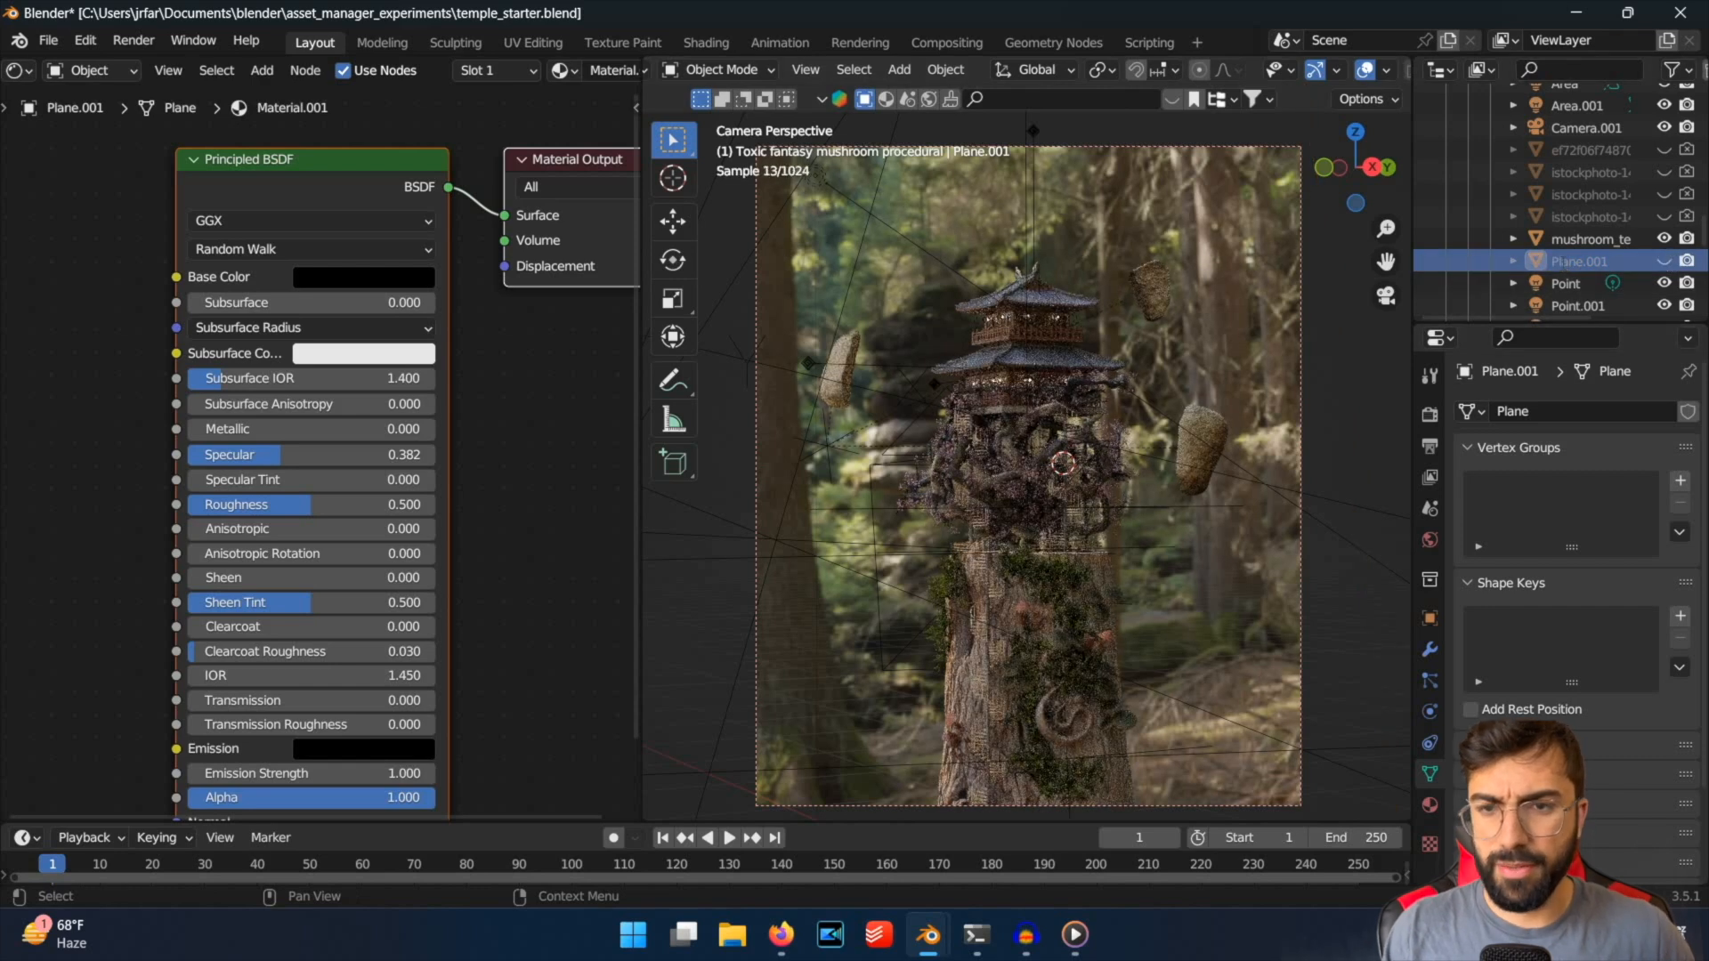
pyautogui.doubleClick(1562, 262)
pyautogui.write('shad')
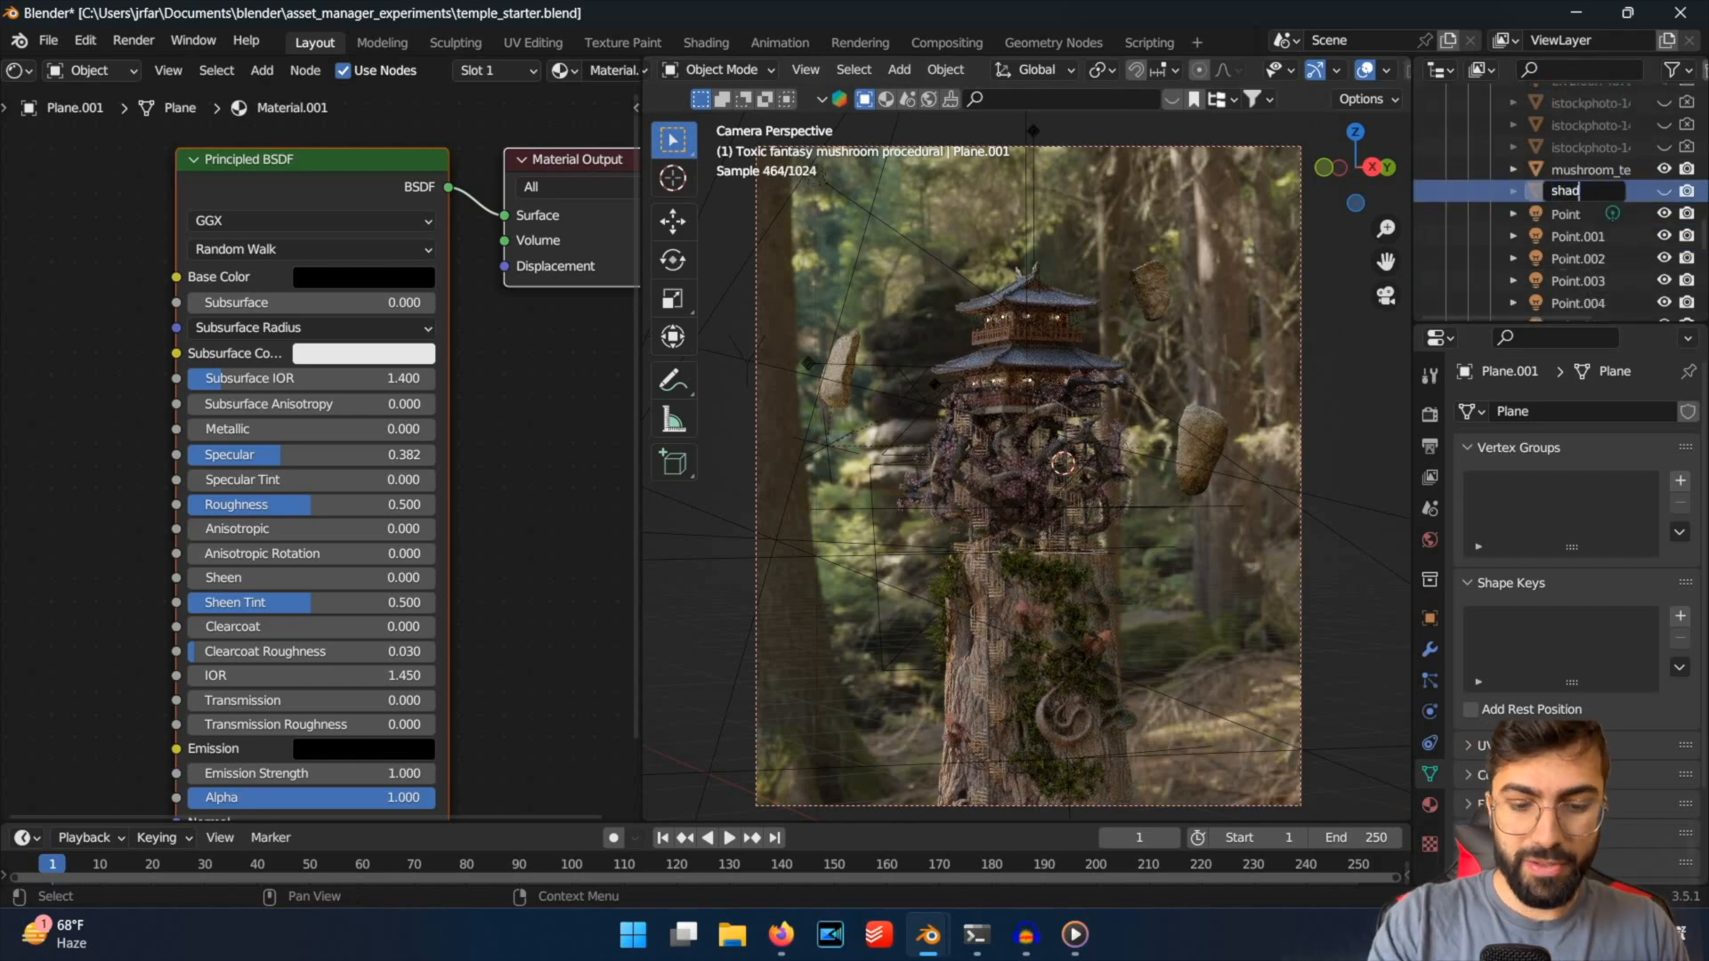
pyautogui.write('ow_plane')
pyautogui.press('Return')
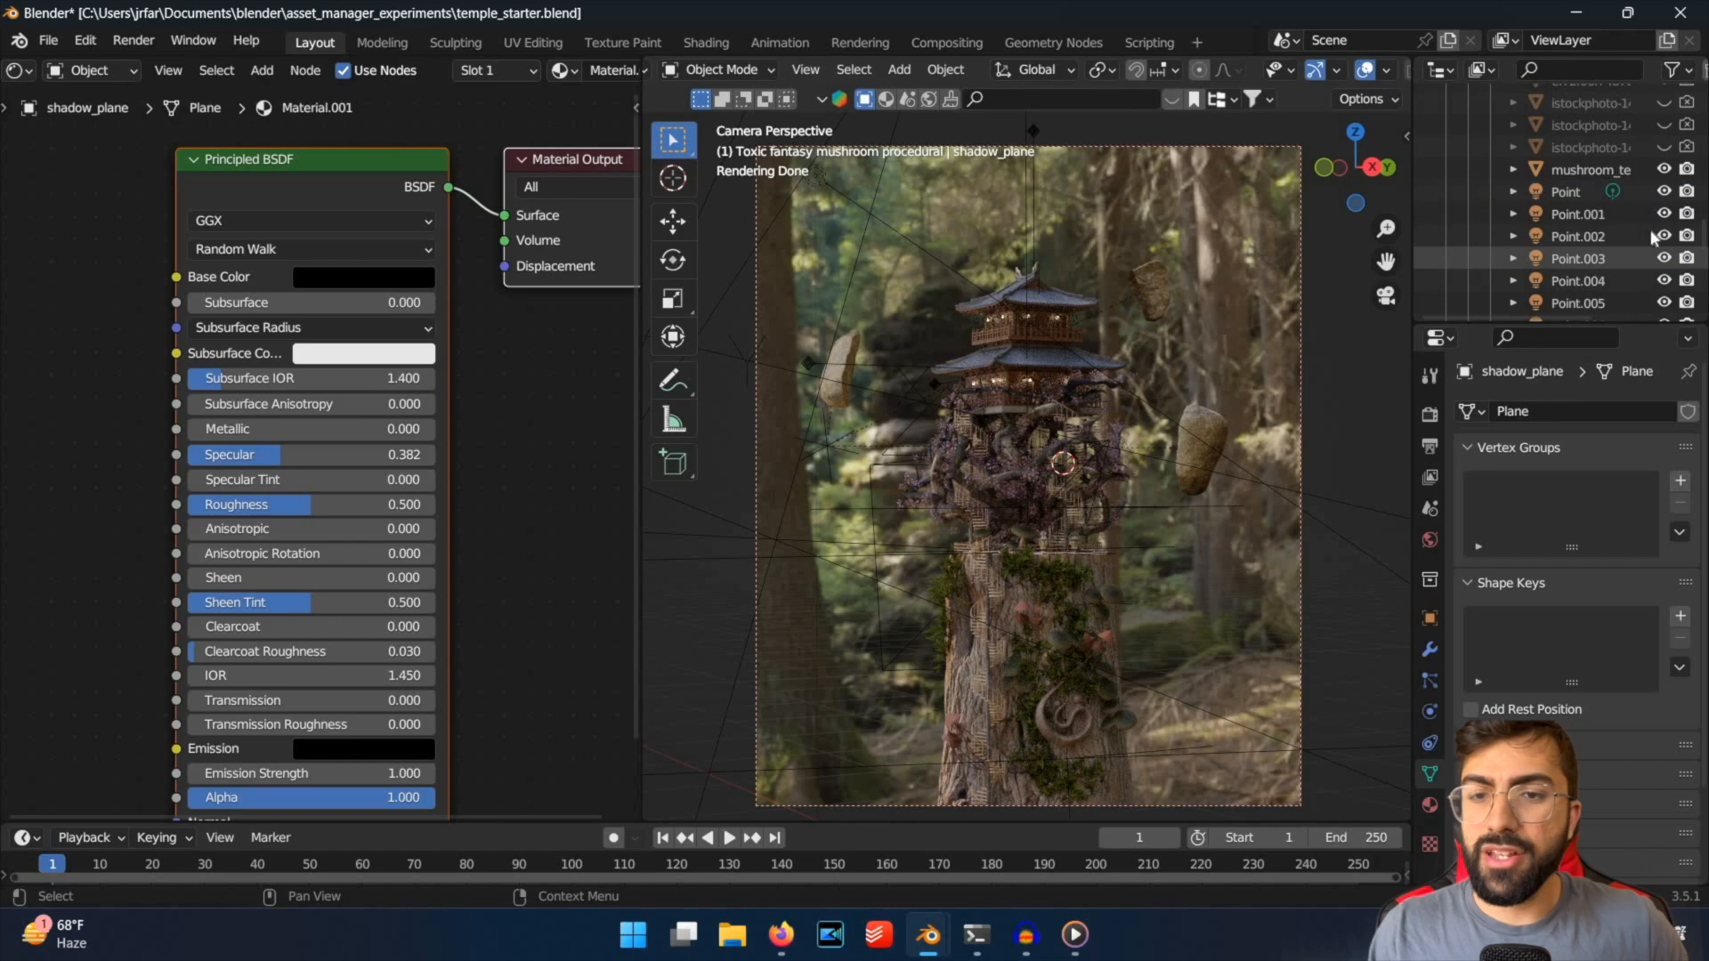
# Filter the object list by "shadow", unhide shadow_plane in the viewport and save the file.
pyautogui.scroll(8, 1651, 238)
pyautogui.click(1613, 66)
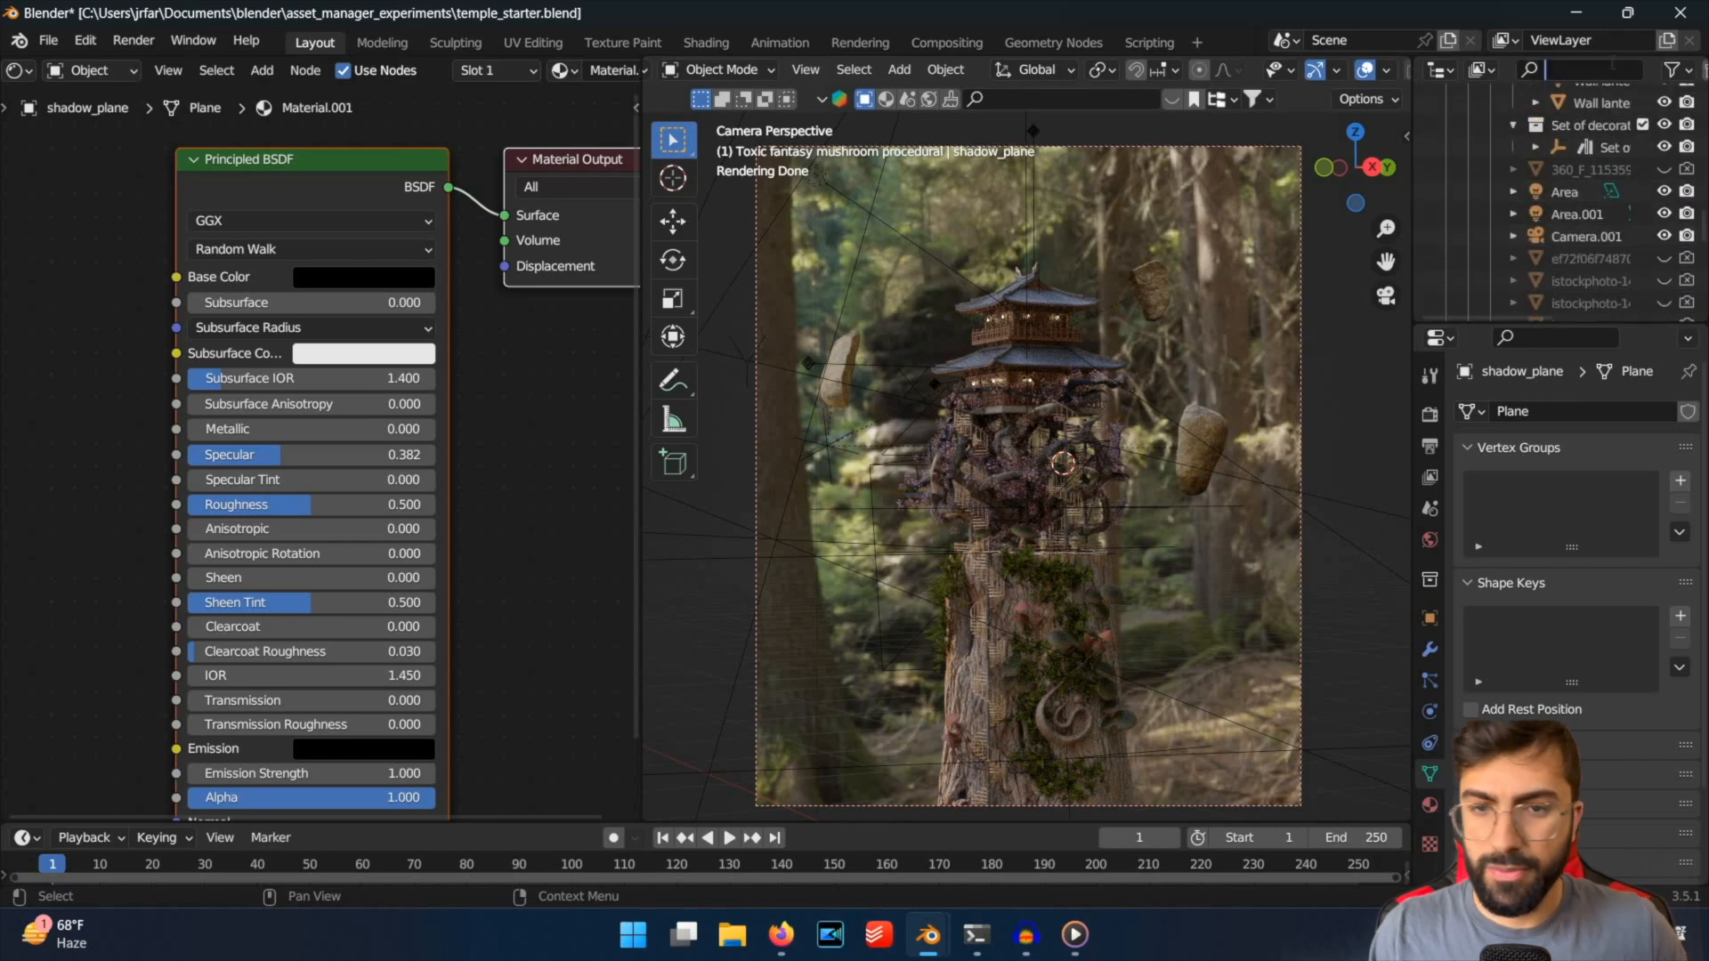
pyautogui.write('shadow')
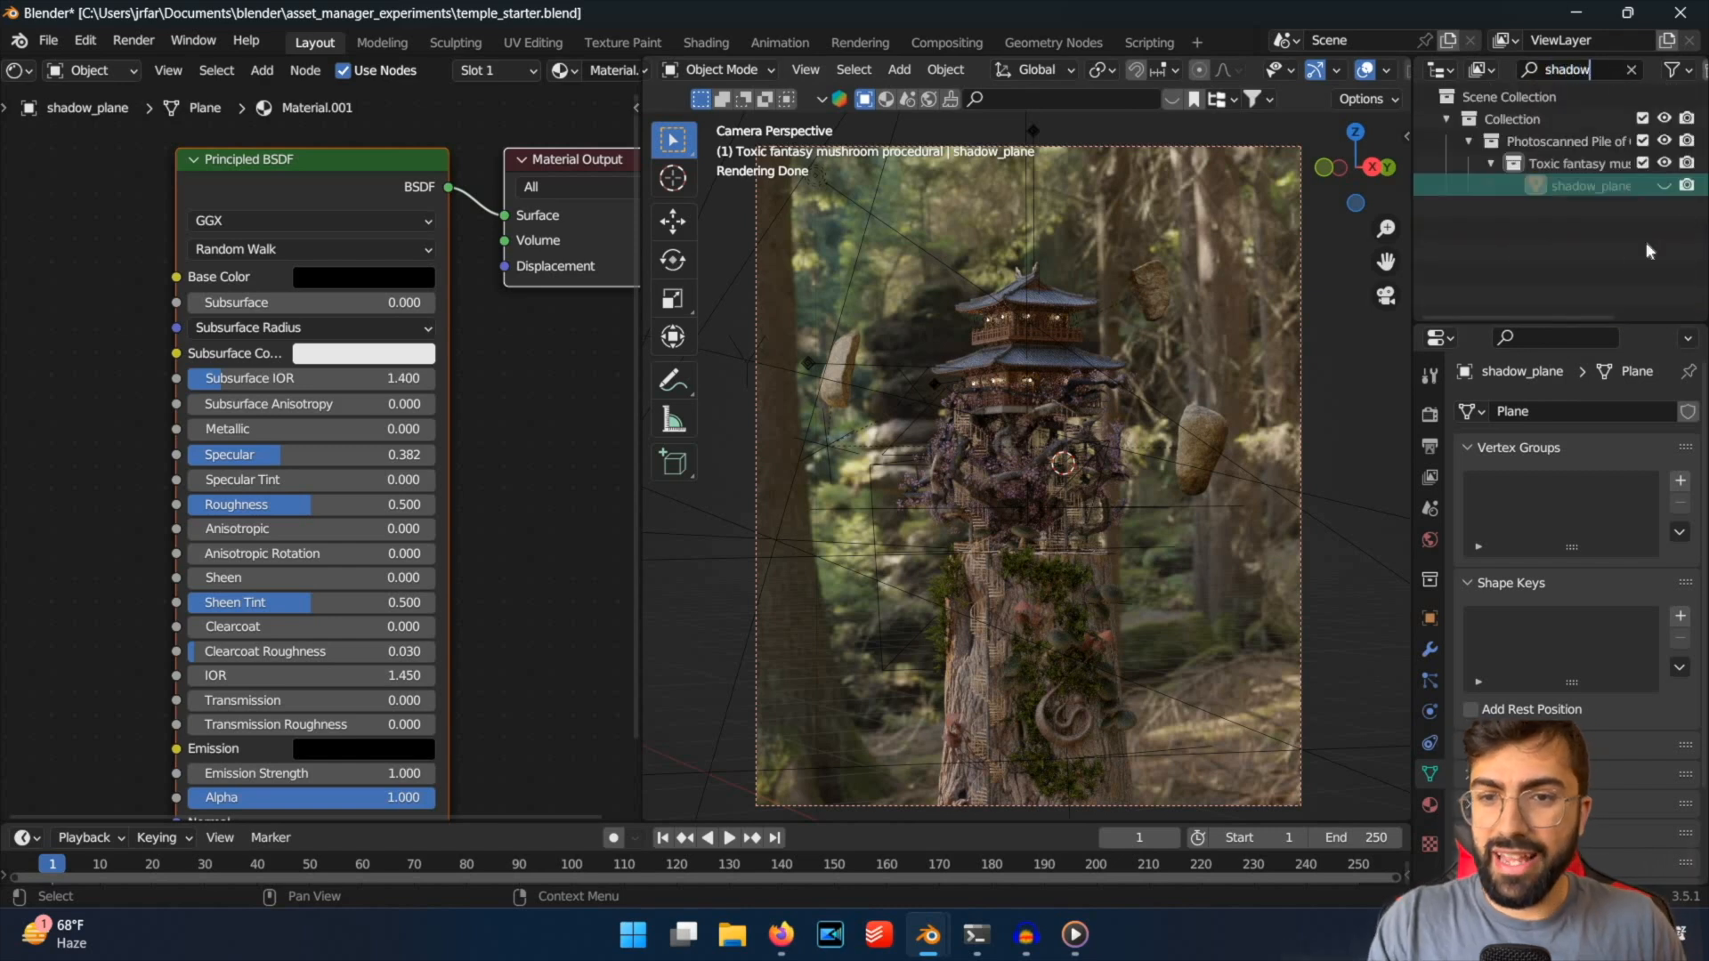
pyautogui.click(1662, 186)
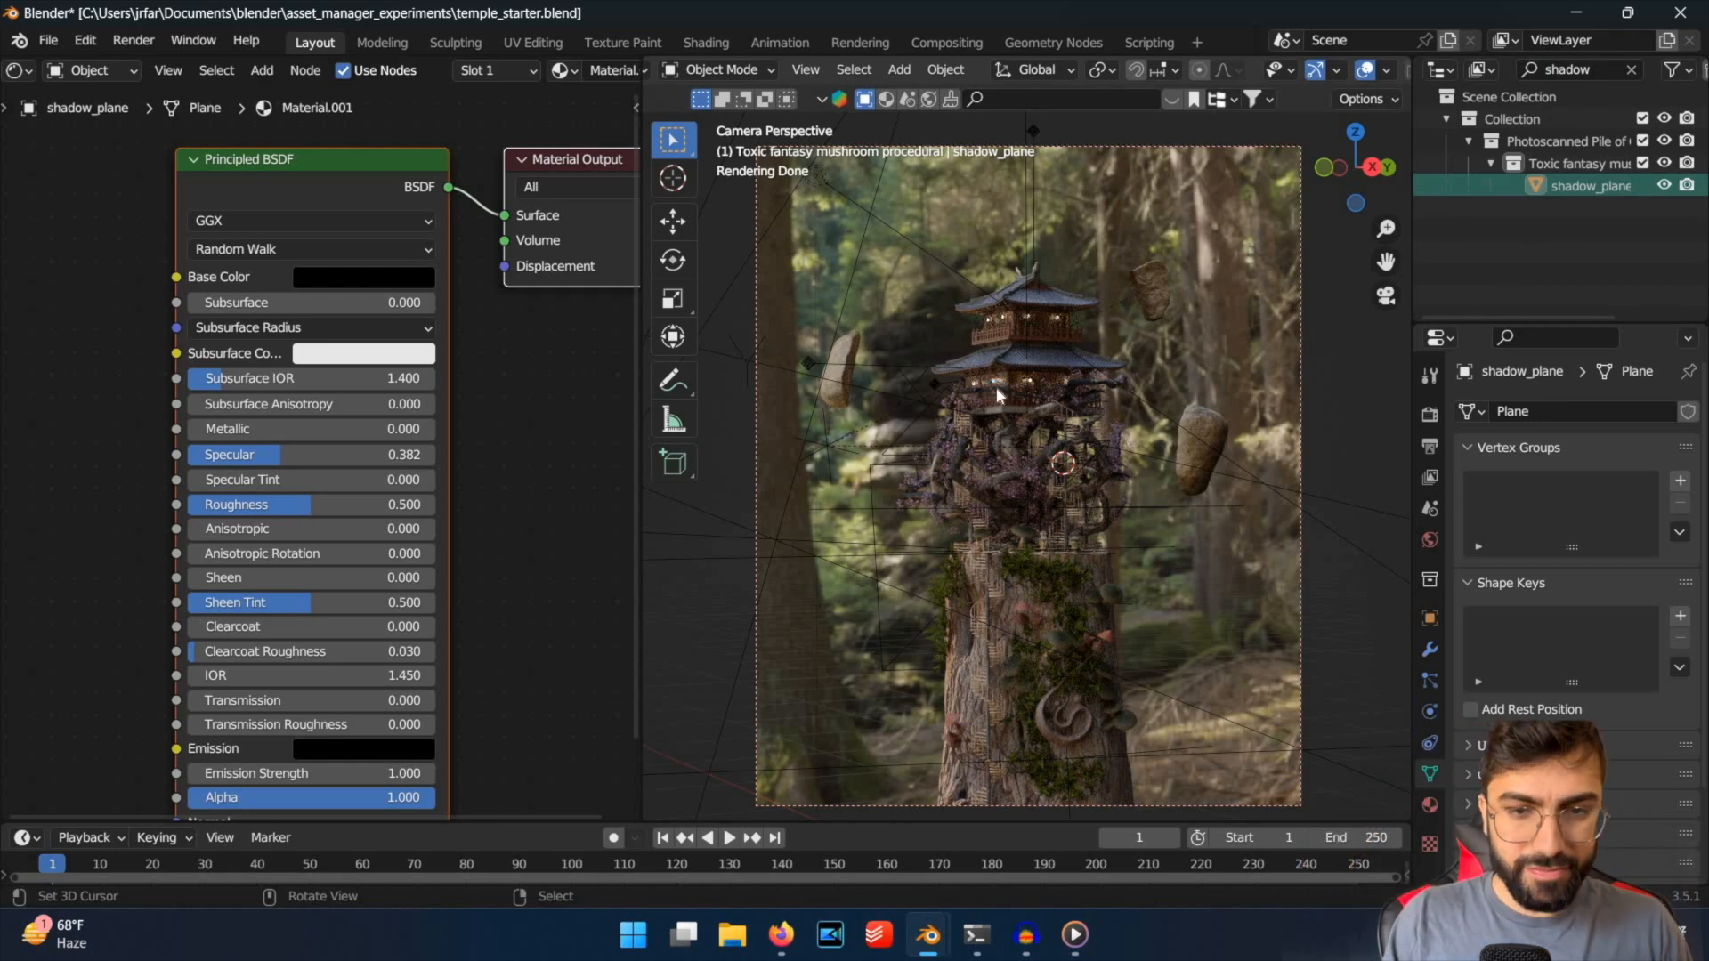
pyautogui.hotkey('ctrl', 's')
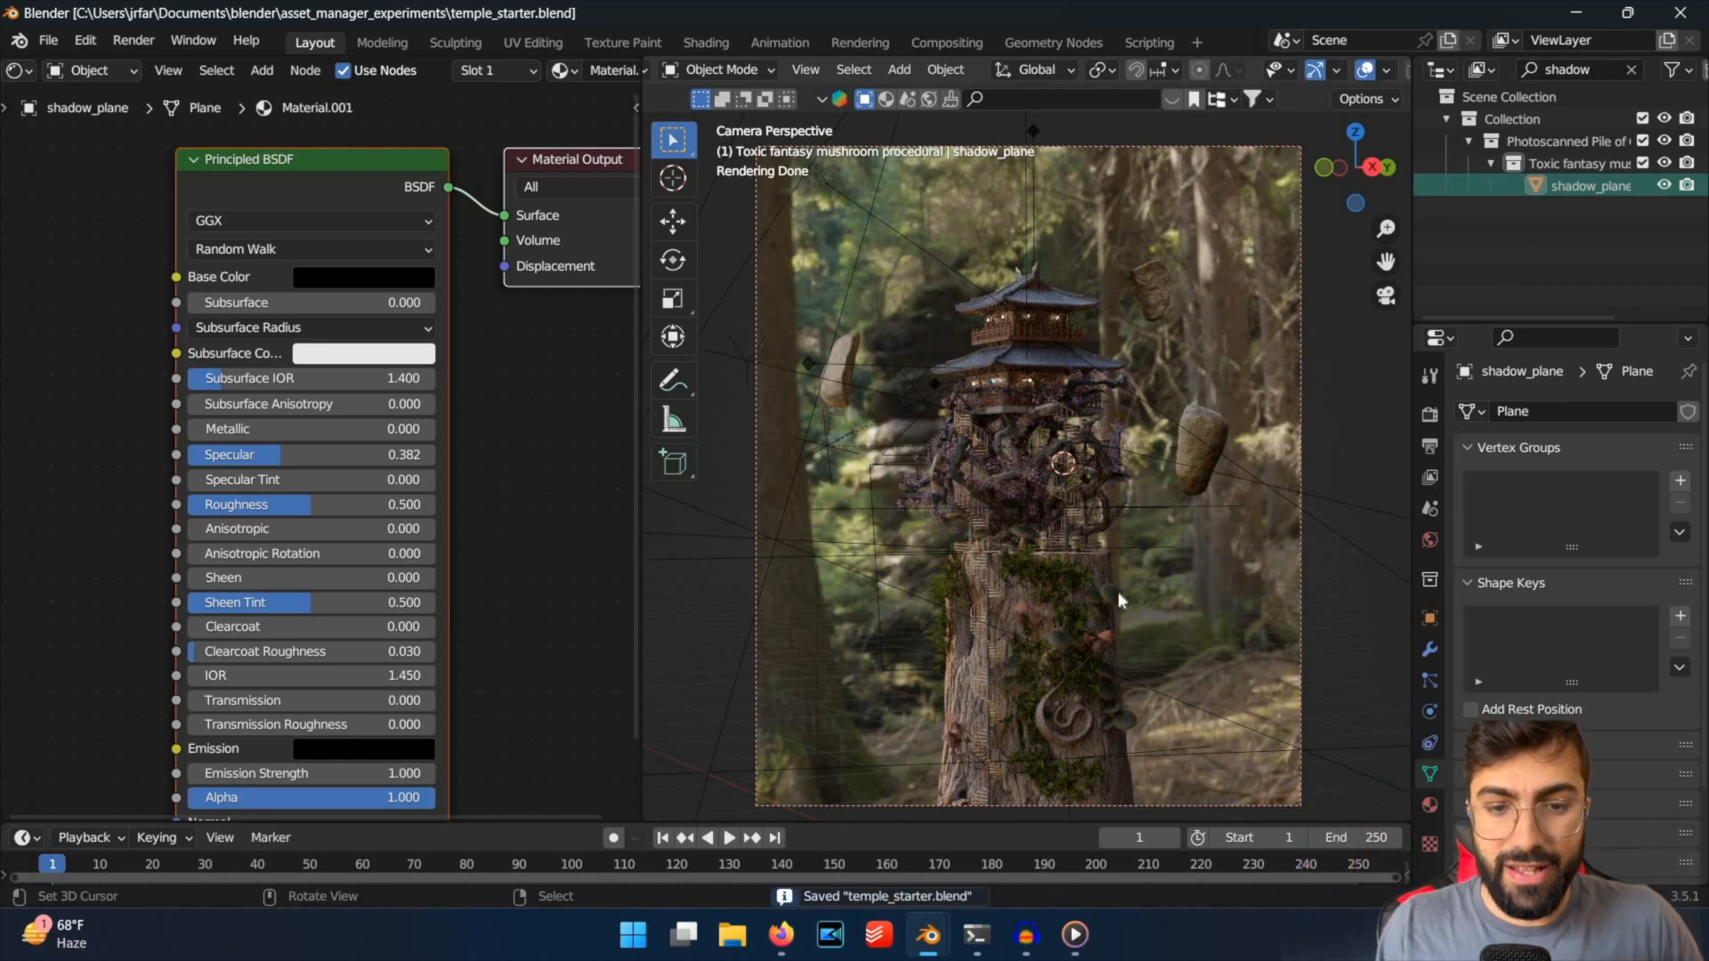
pyautogui.scroll(2, 1116, 598)
pyautogui.scroll(-2, 1114, 605)
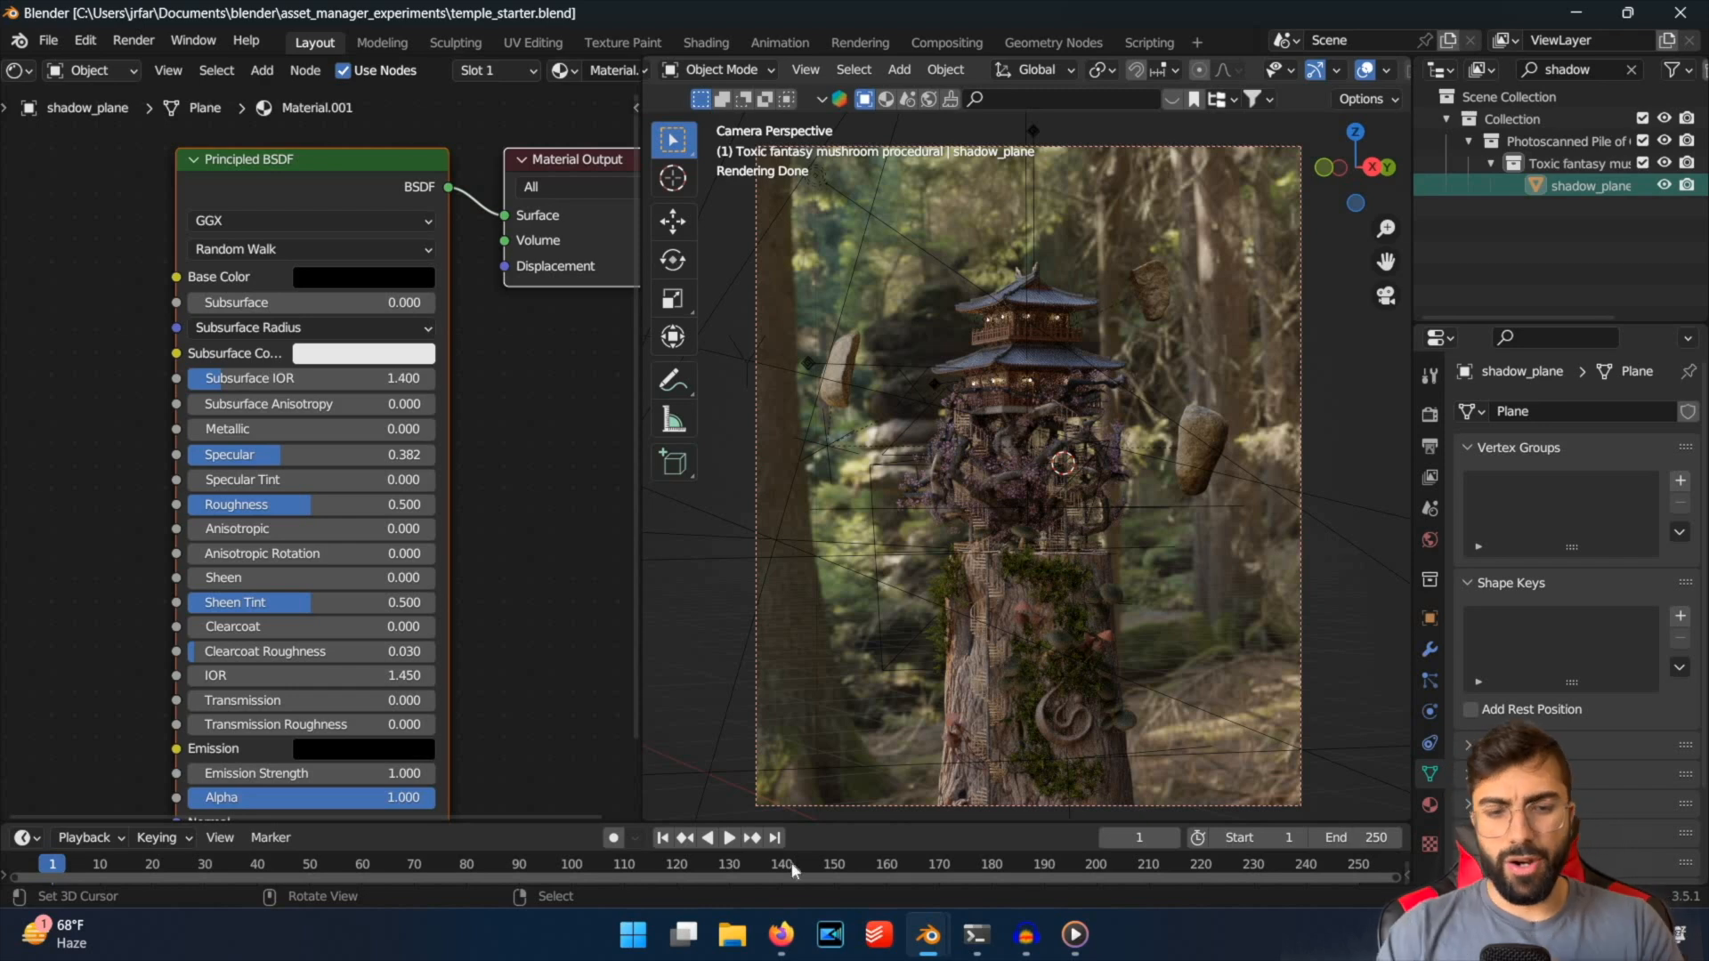
# Switch to Firefox, inspect the lantern lighting on the reference temple render, and return to Blender.
pyautogui.moveTo(783, 935)
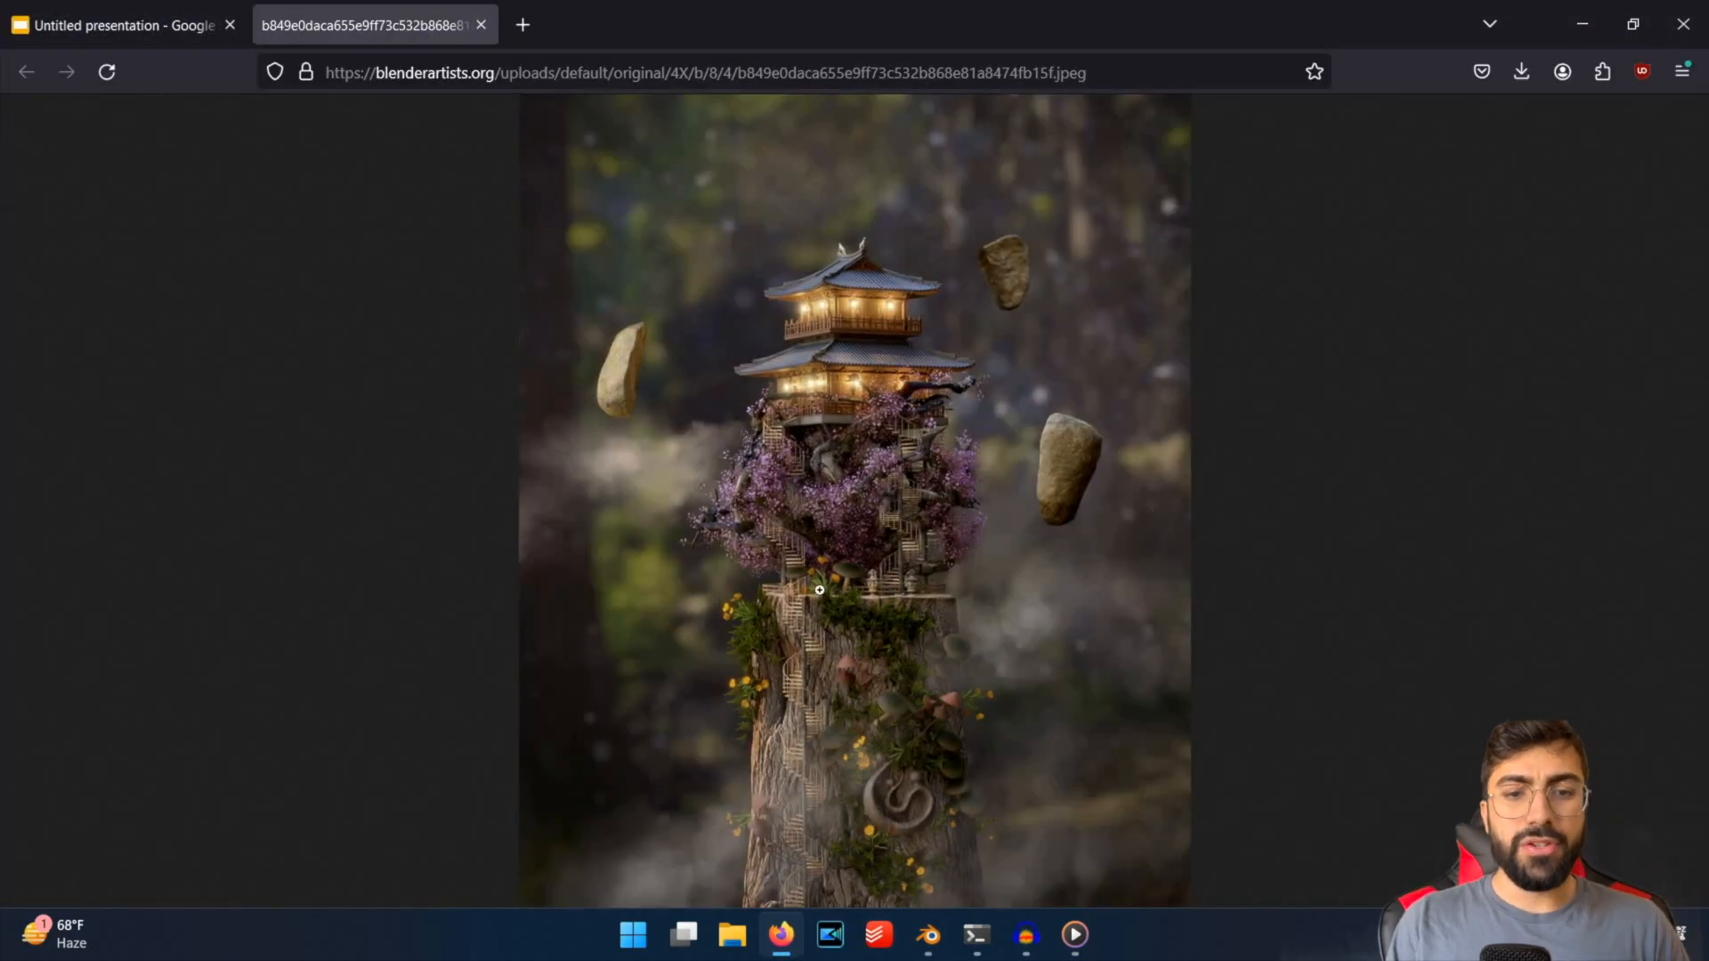
pyautogui.click(872, 561)
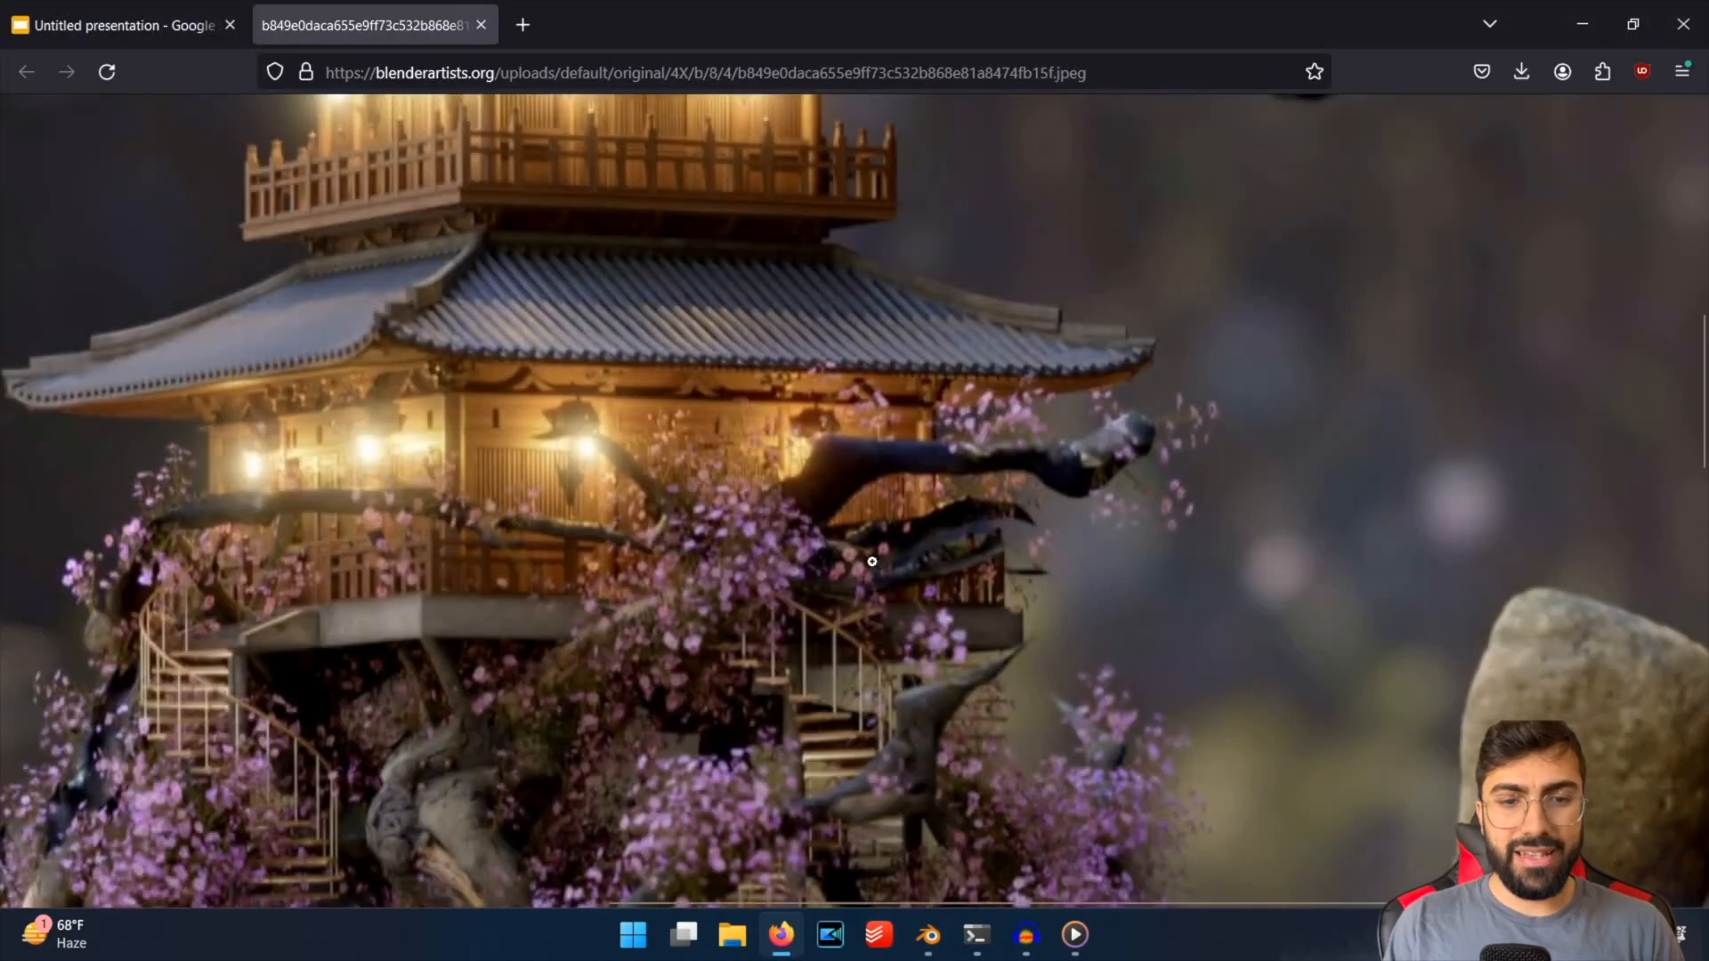
pyautogui.click(872, 561)
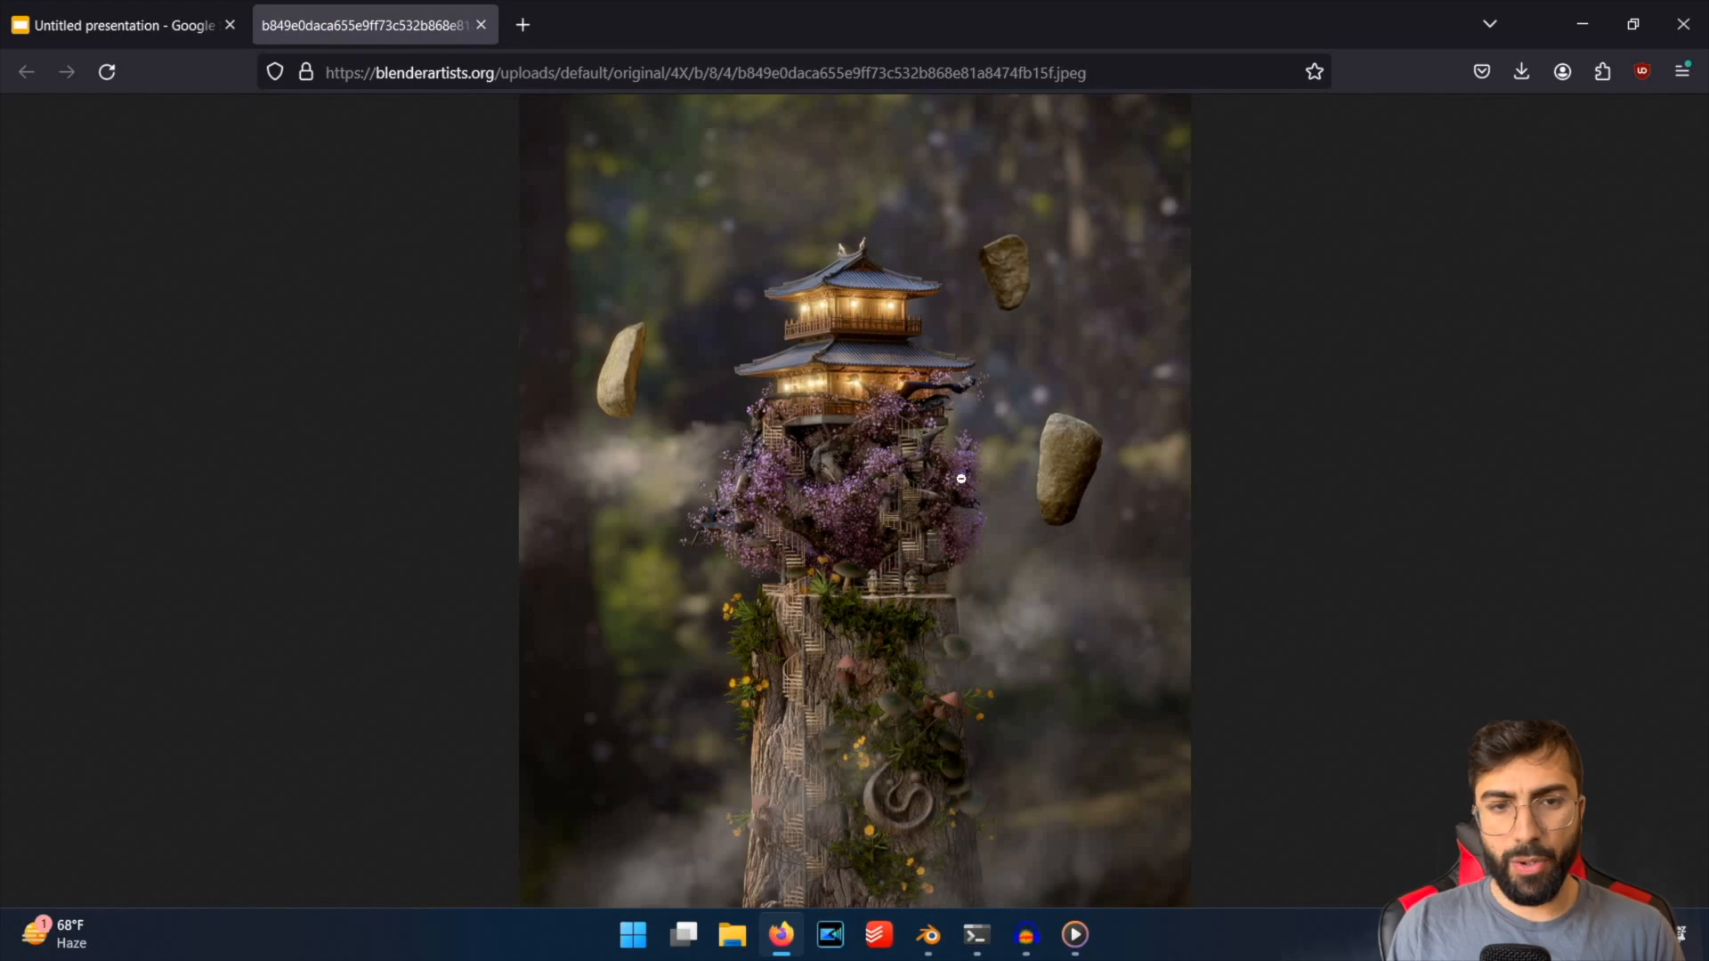
pyautogui.click(811, 485)
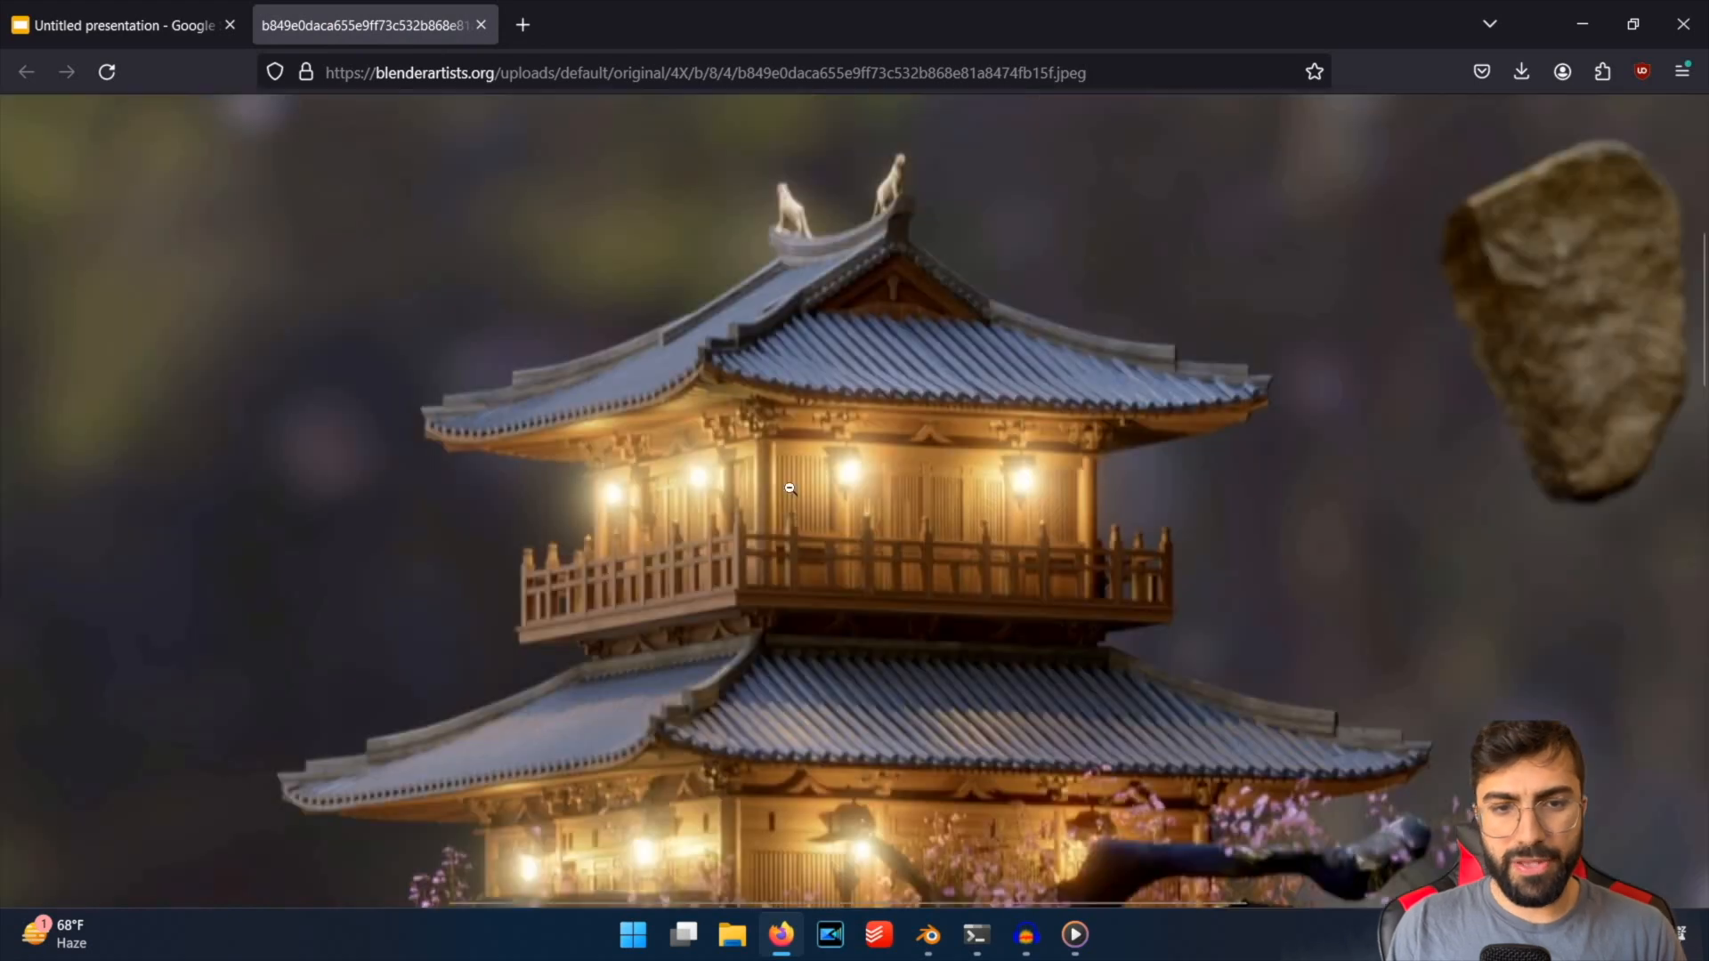
pyautogui.click(928, 726)
pyautogui.moveTo(929, 935)
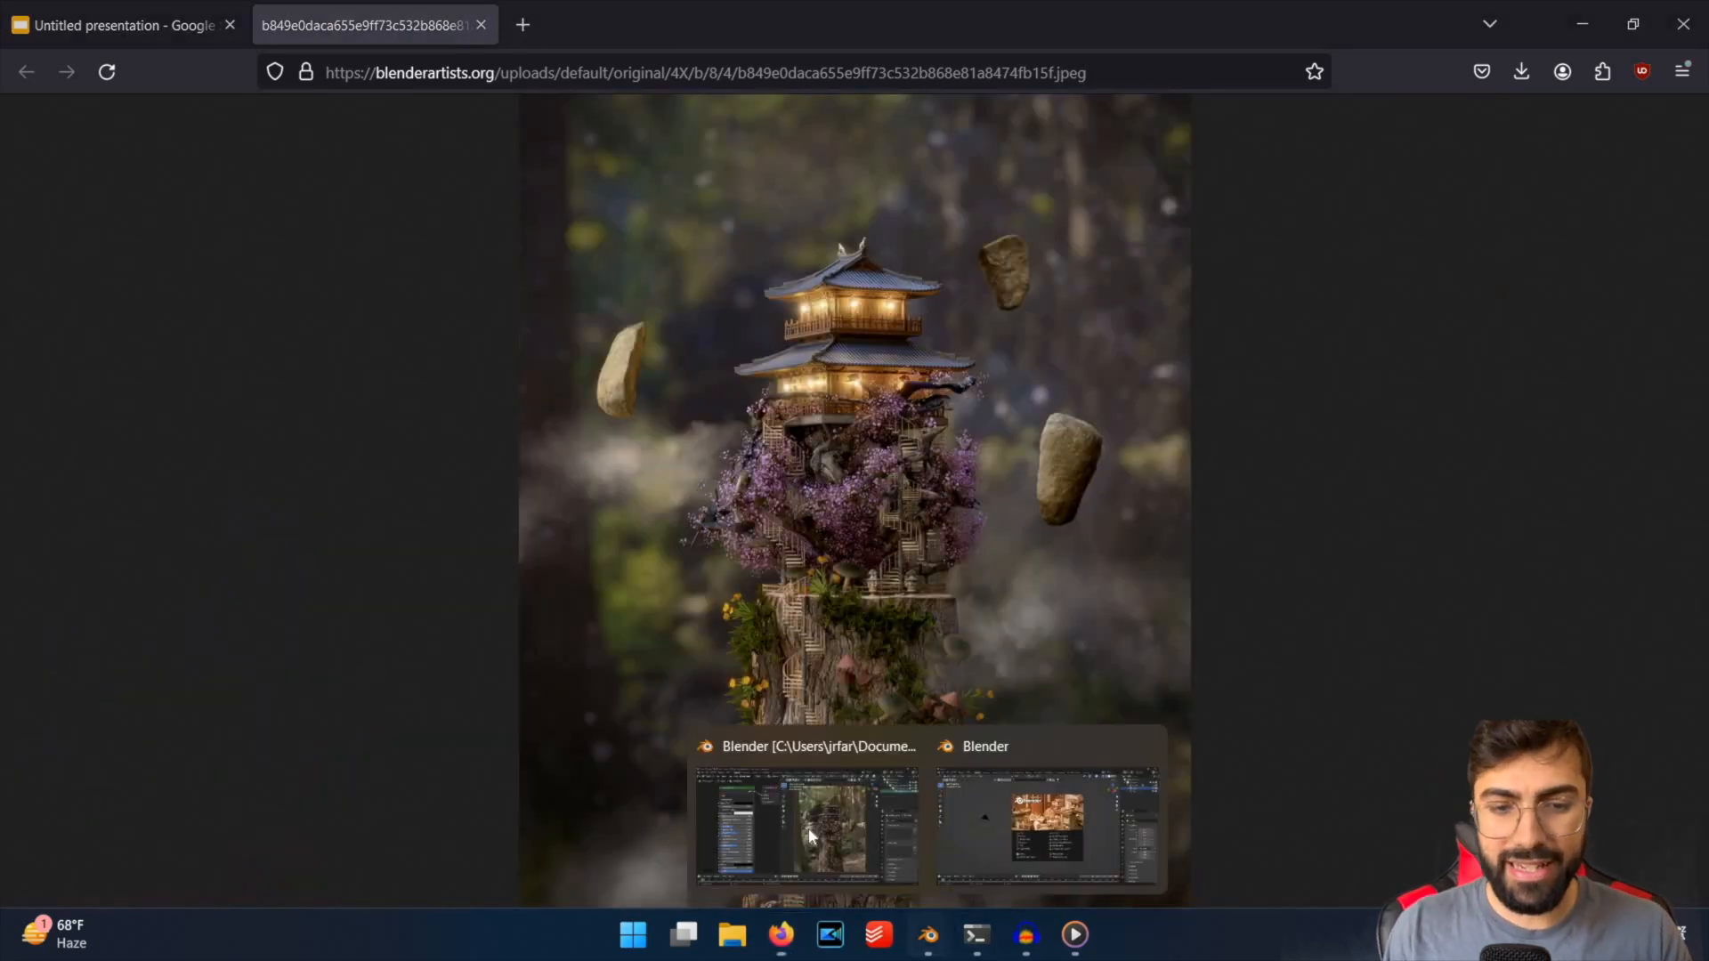
pyautogui.click(808, 832)
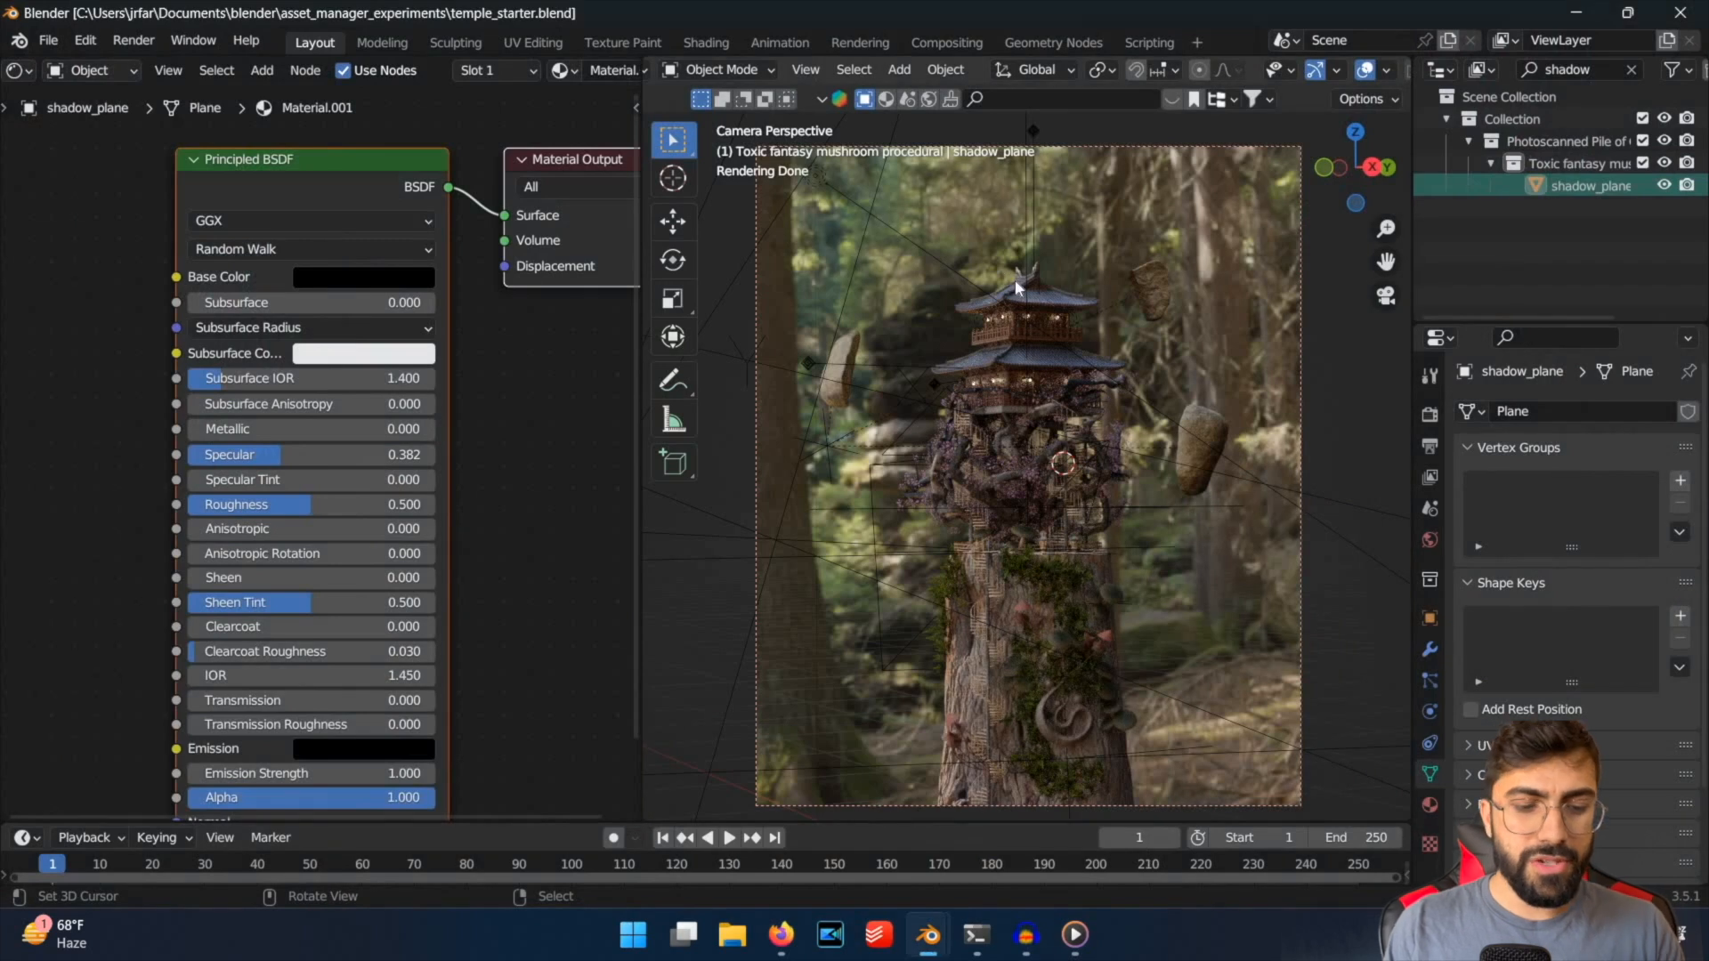
# Save the file, switch the viewport to solid shading and view the temple's upper balcony from close up.
pyautogui.hotkey('ctrl', 's')
pyautogui.press('z')
pyautogui.click(1098, 379)
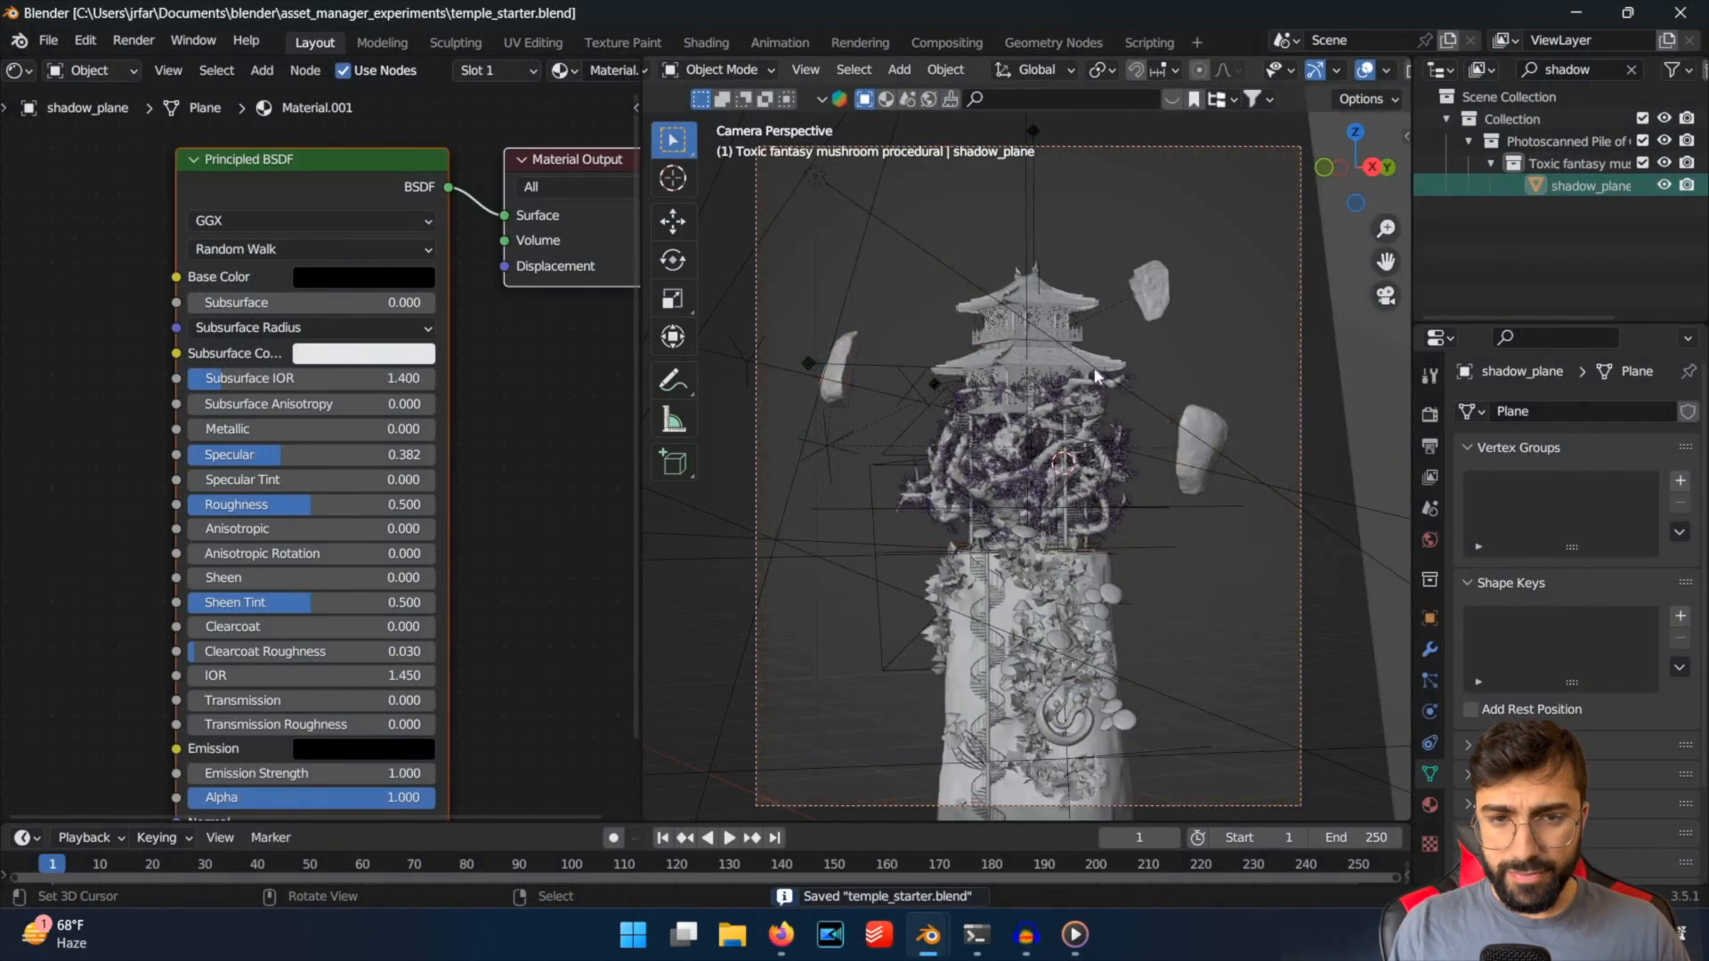
pyautogui.moveTo(1093, 367); pyautogui.dragTo(1087, 331, button='middle')
pyautogui.scroll(8, 1088, 331)
pyautogui.scroll(-4, 1069, 261)
pyautogui.moveTo(1018, 468); pyautogui.dragTo(1059, 499, button='middle')
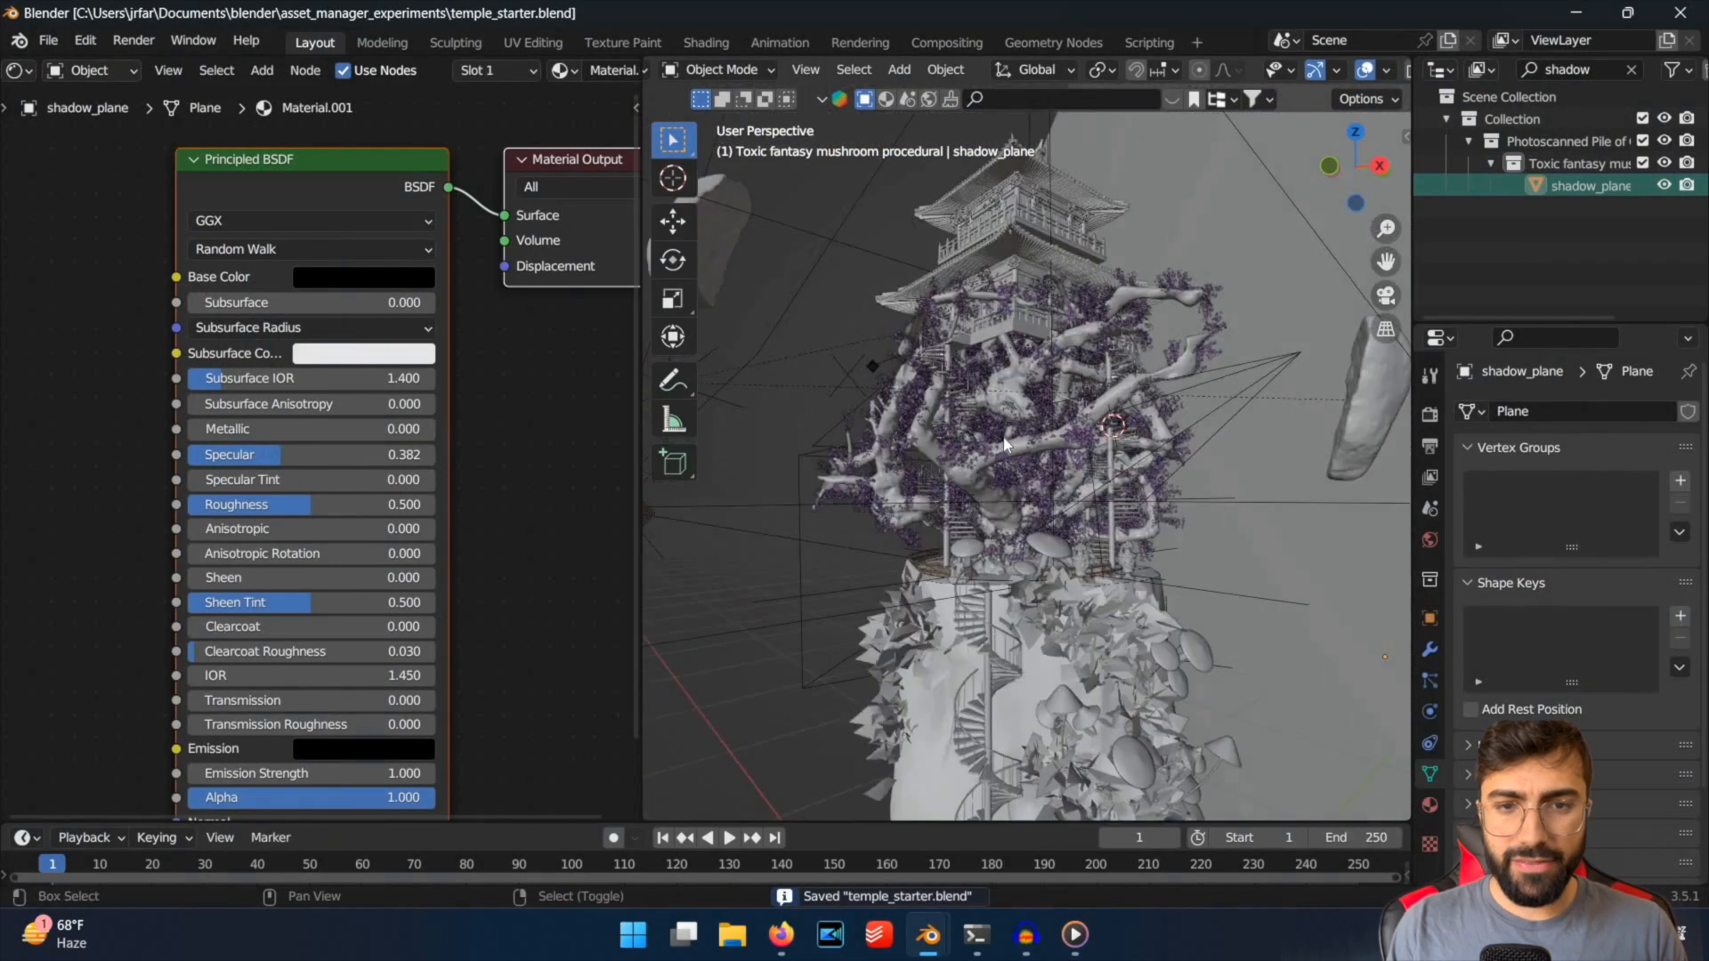
pyautogui.keyDown('shift'); pyautogui.moveTo(1077, 249); pyautogui.dragTo(1028, 383, button='middle'); pyautogui.keyUp('shift')
pyautogui.moveTo(1027, 383); pyautogui.dragTo(1037, 395, button='middle')
pyautogui.scroll(10, 1037, 395)
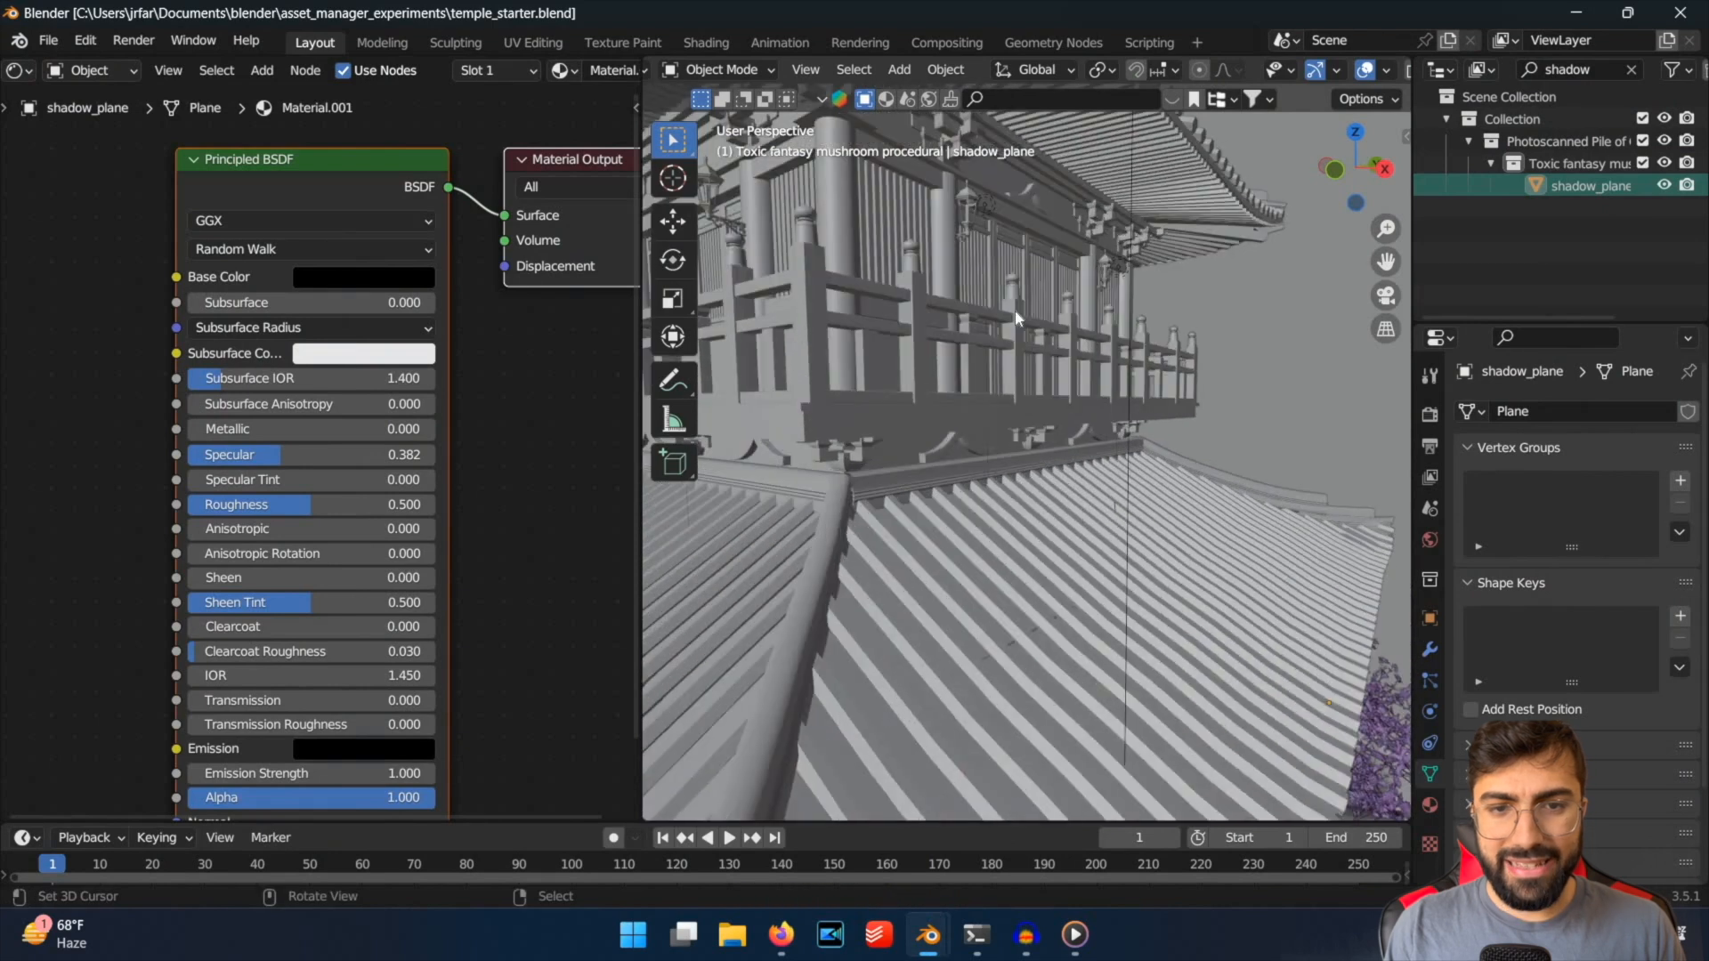
# Select the upper-floor lantern point lights to inspect their shared temple_light settings, and save the file.
pyautogui.click(968, 225)
pyautogui.scroll(3, 988, 268)
pyautogui.click(945, 249)
pyautogui.scroll(5, 963, 312)
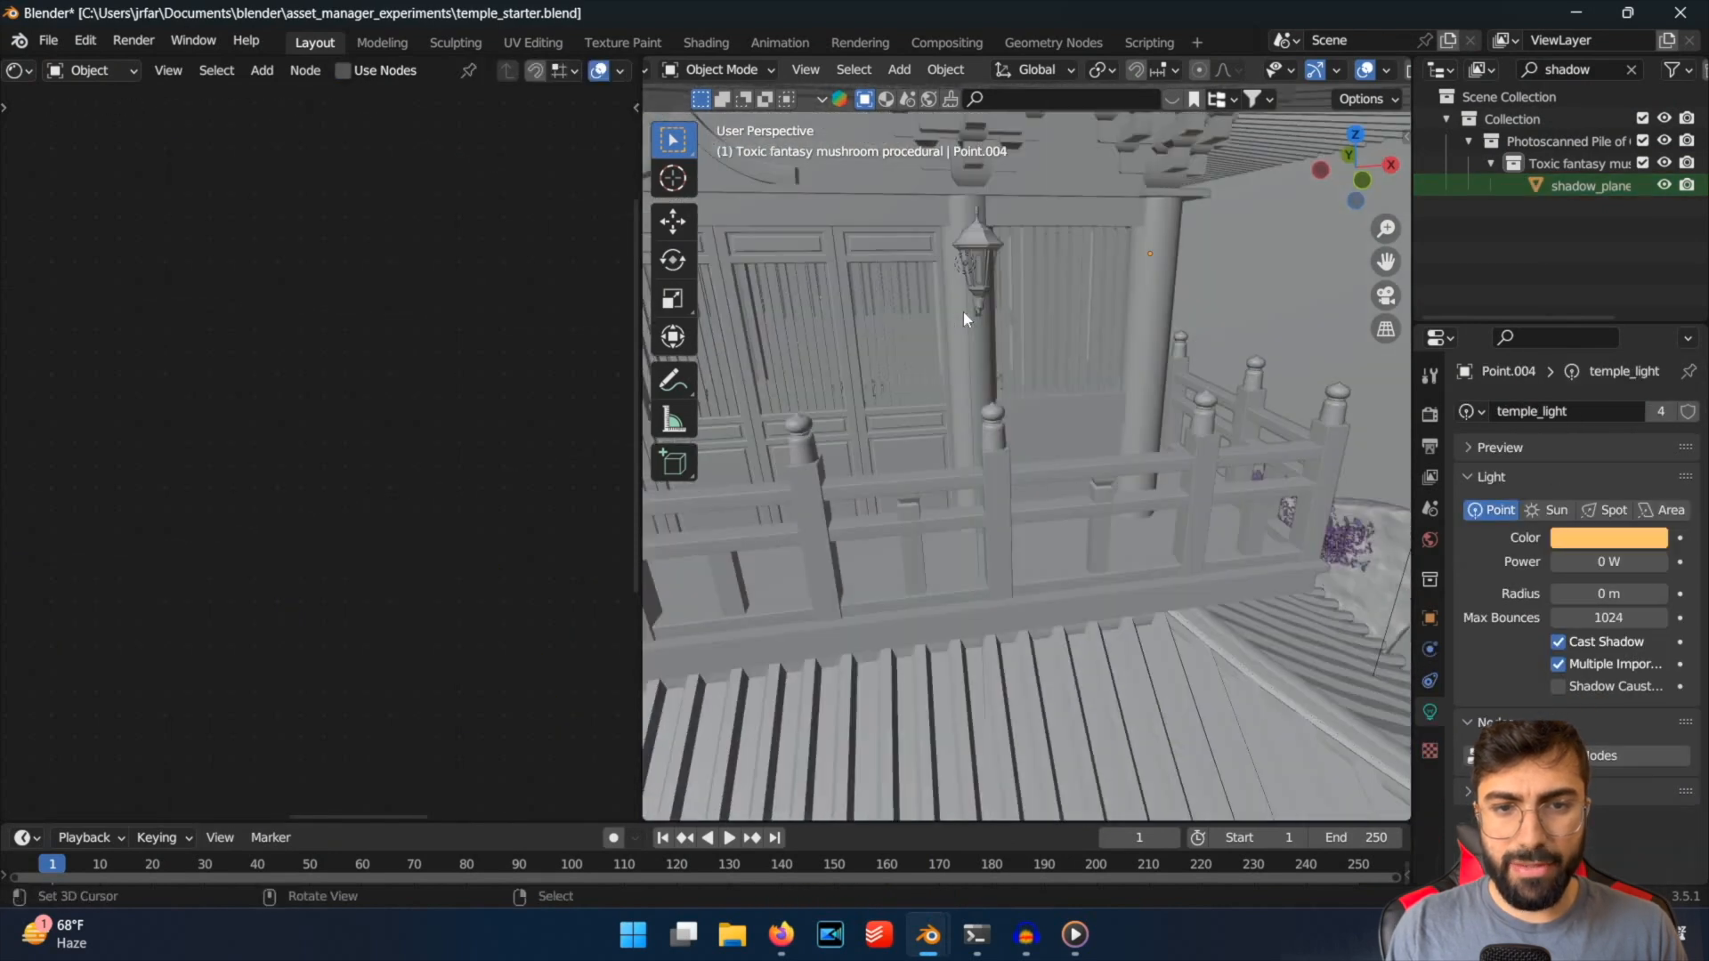
pyautogui.scroll(-10, 1082, 287)
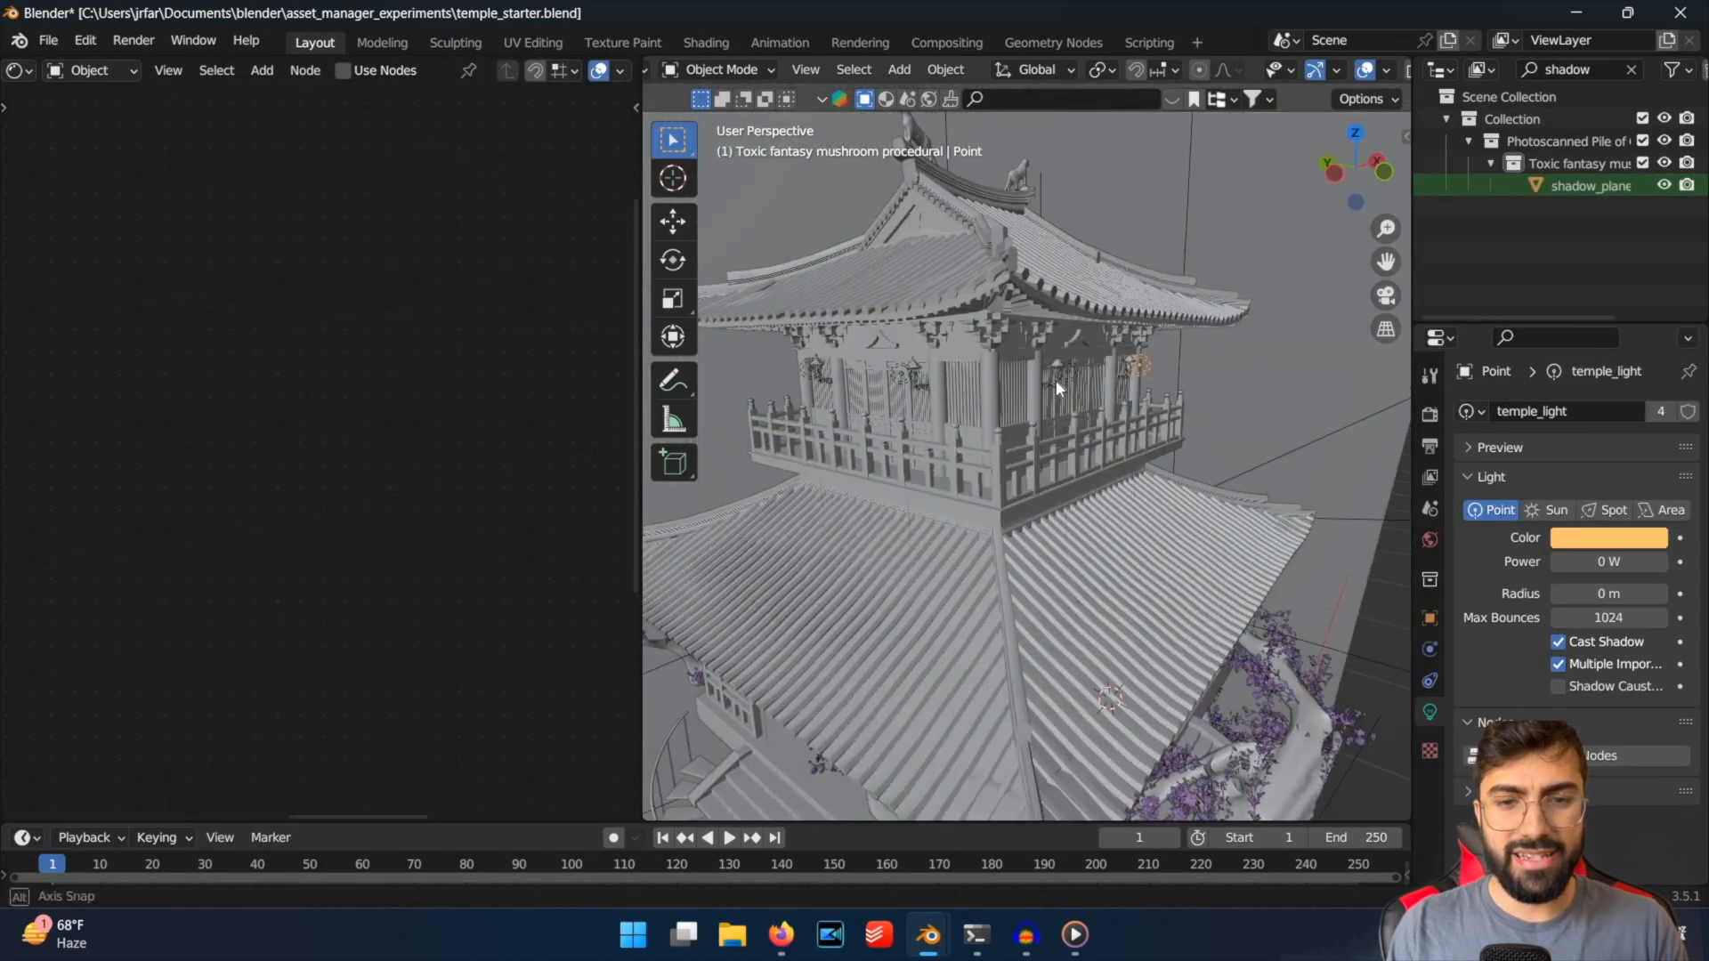
pyautogui.hotkey('ctrl', 's')
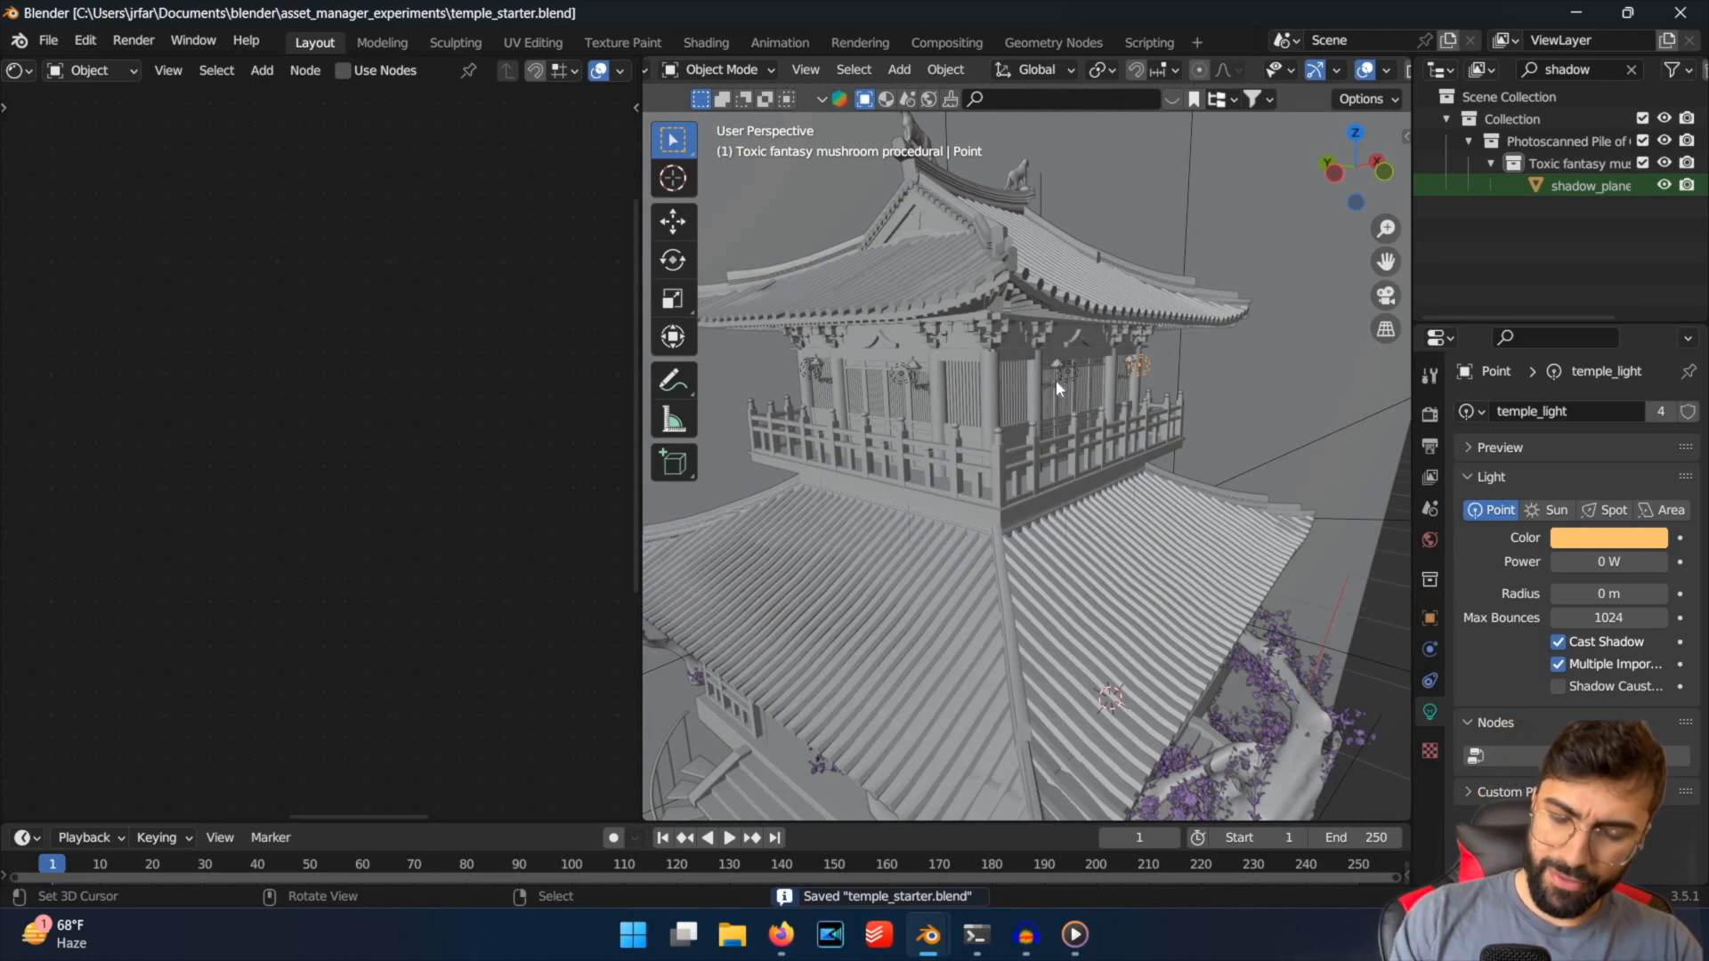
# Select a lower-floor point light to inspect temple_lightLower, and return to the camera view in rendered shading.
pyautogui.scroll(-2, 1397, 349)
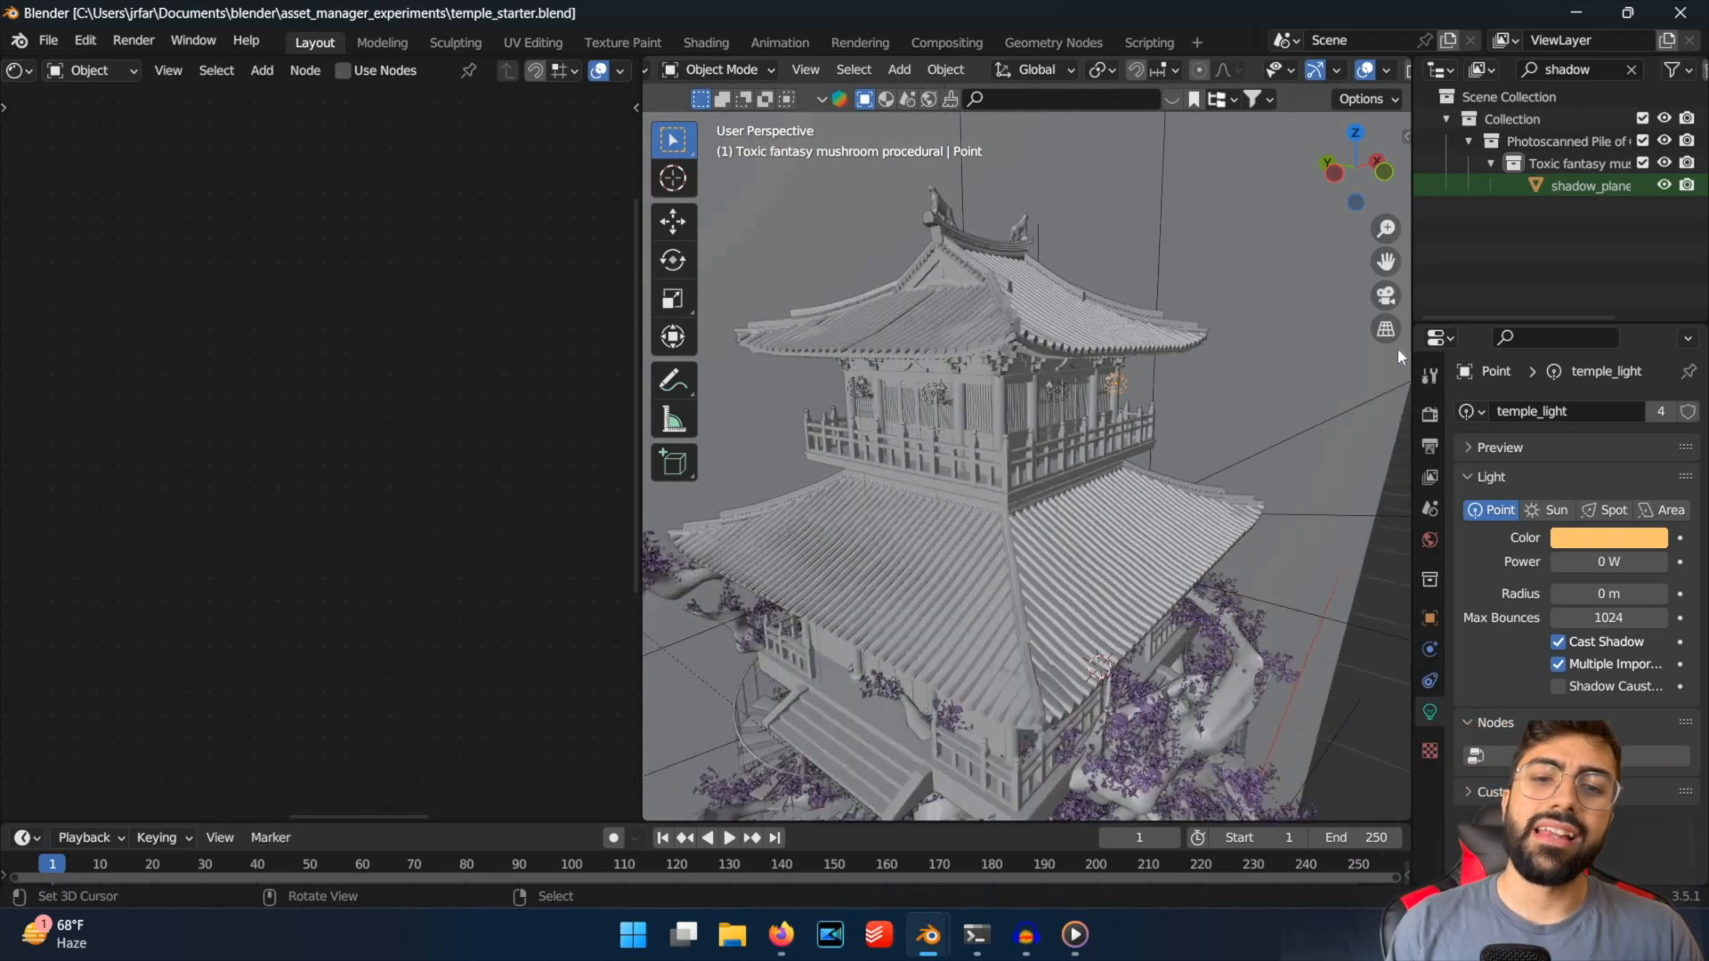
pyautogui.moveTo(1397, 349); pyautogui.dragTo(984, 473, button='middle')
pyautogui.rightClick(1036, 482)
pyautogui.hotkey('ctrl', 's')
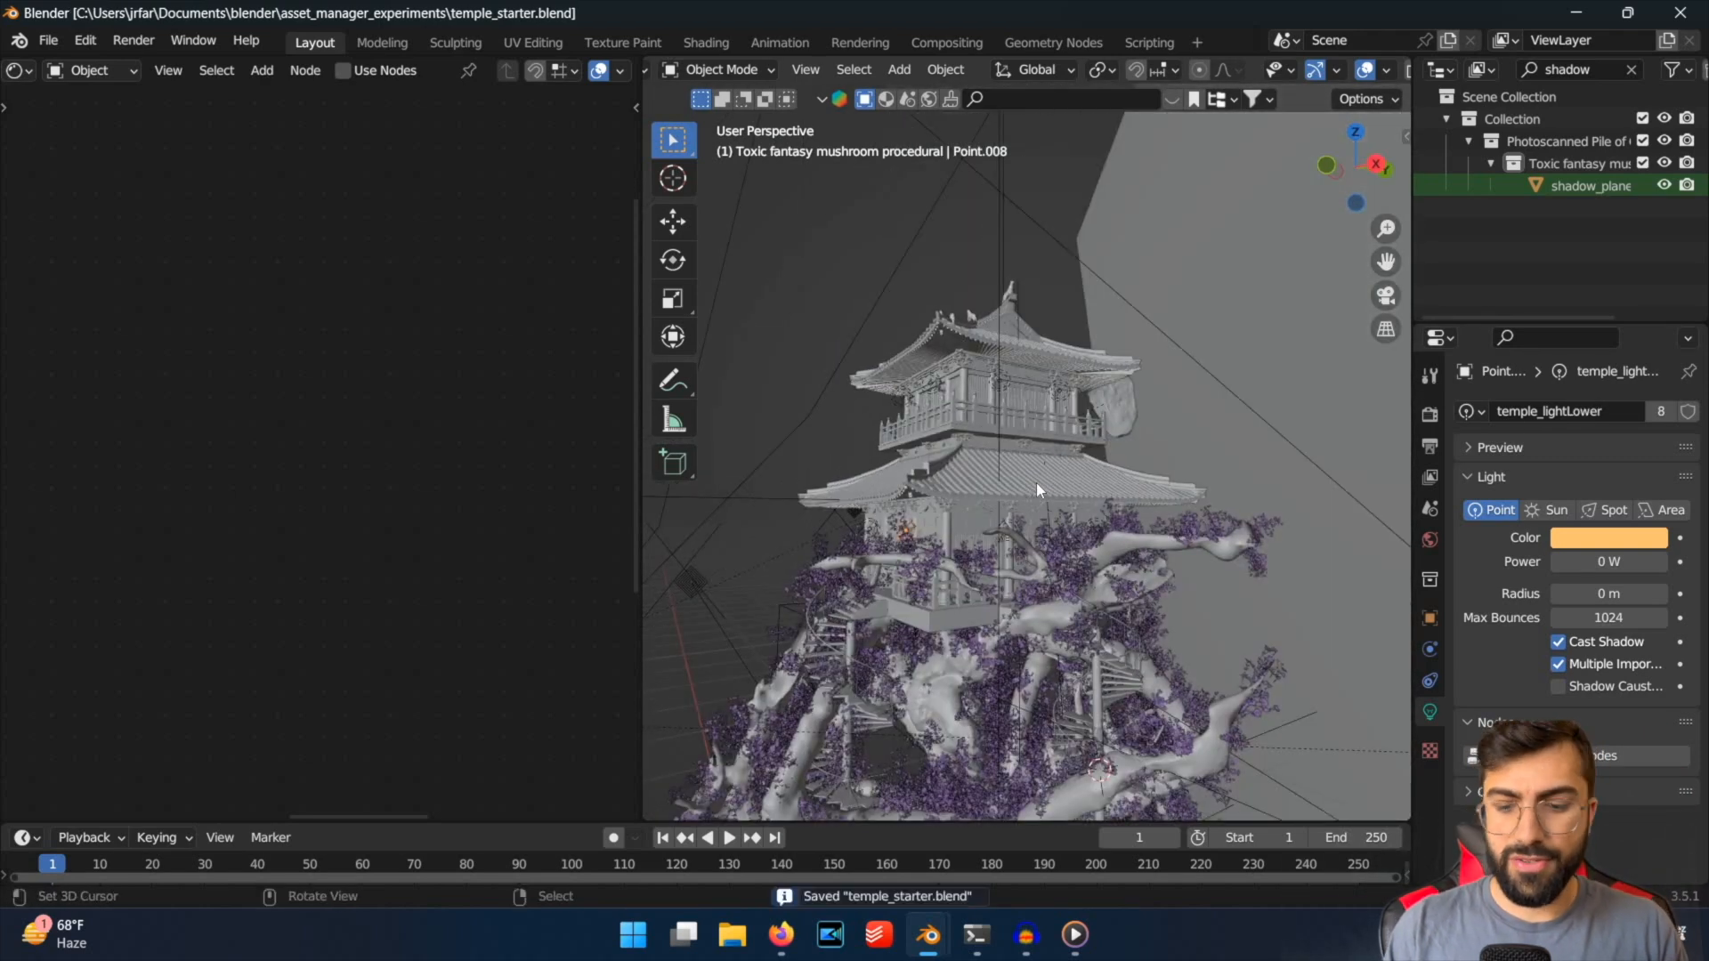
pyautogui.scroll(-3, 1059, 356)
pyautogui.press('KP_0')
pyautogui.press('z')
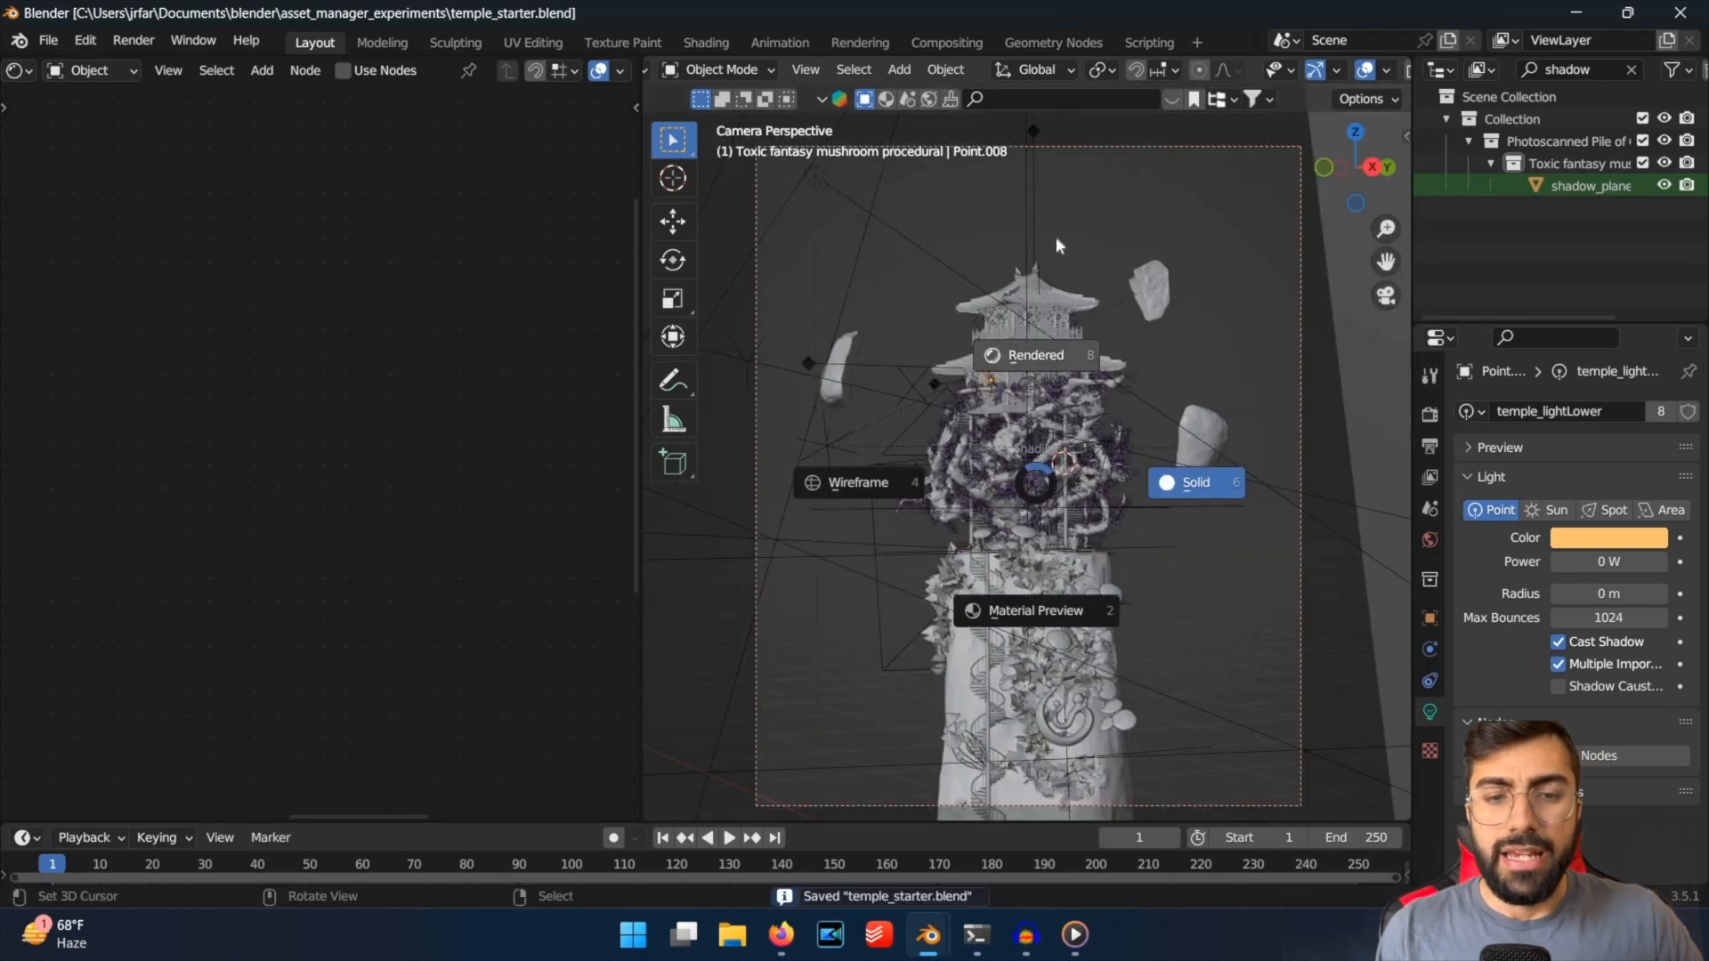
pyautogui.click(1103, 194)
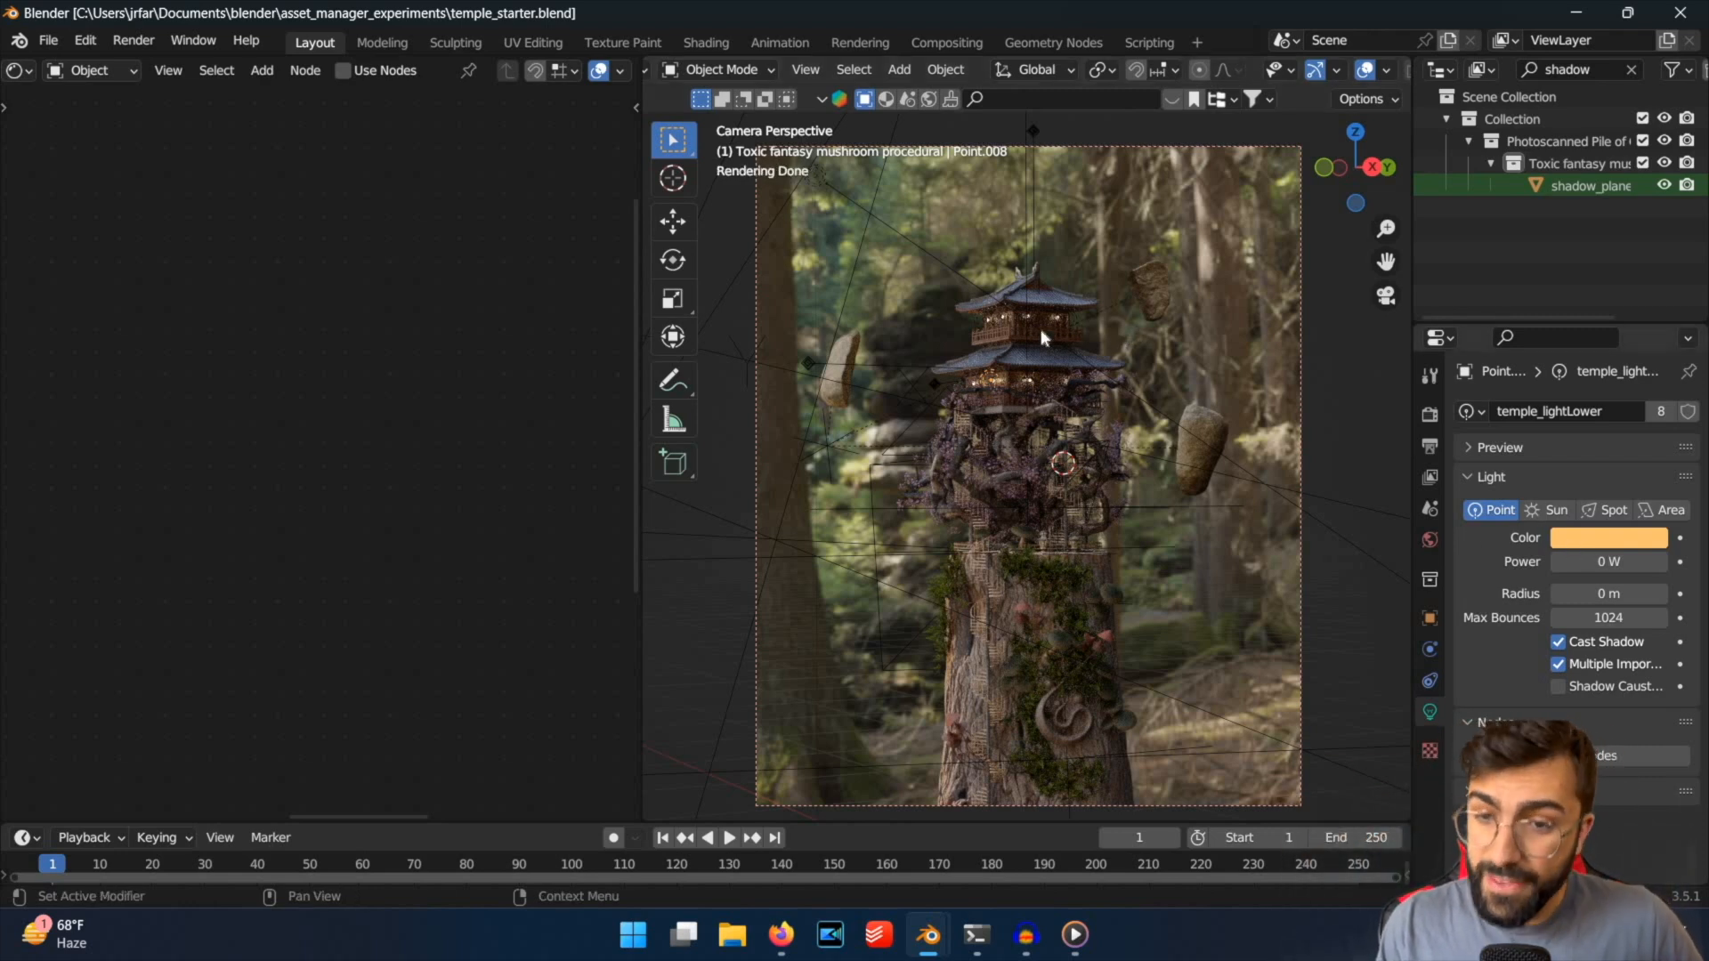
# Select an upper-floor lantern's point light and set the power of the shared temple_light to 500 mW.
pyautogui.click(1007, 324)
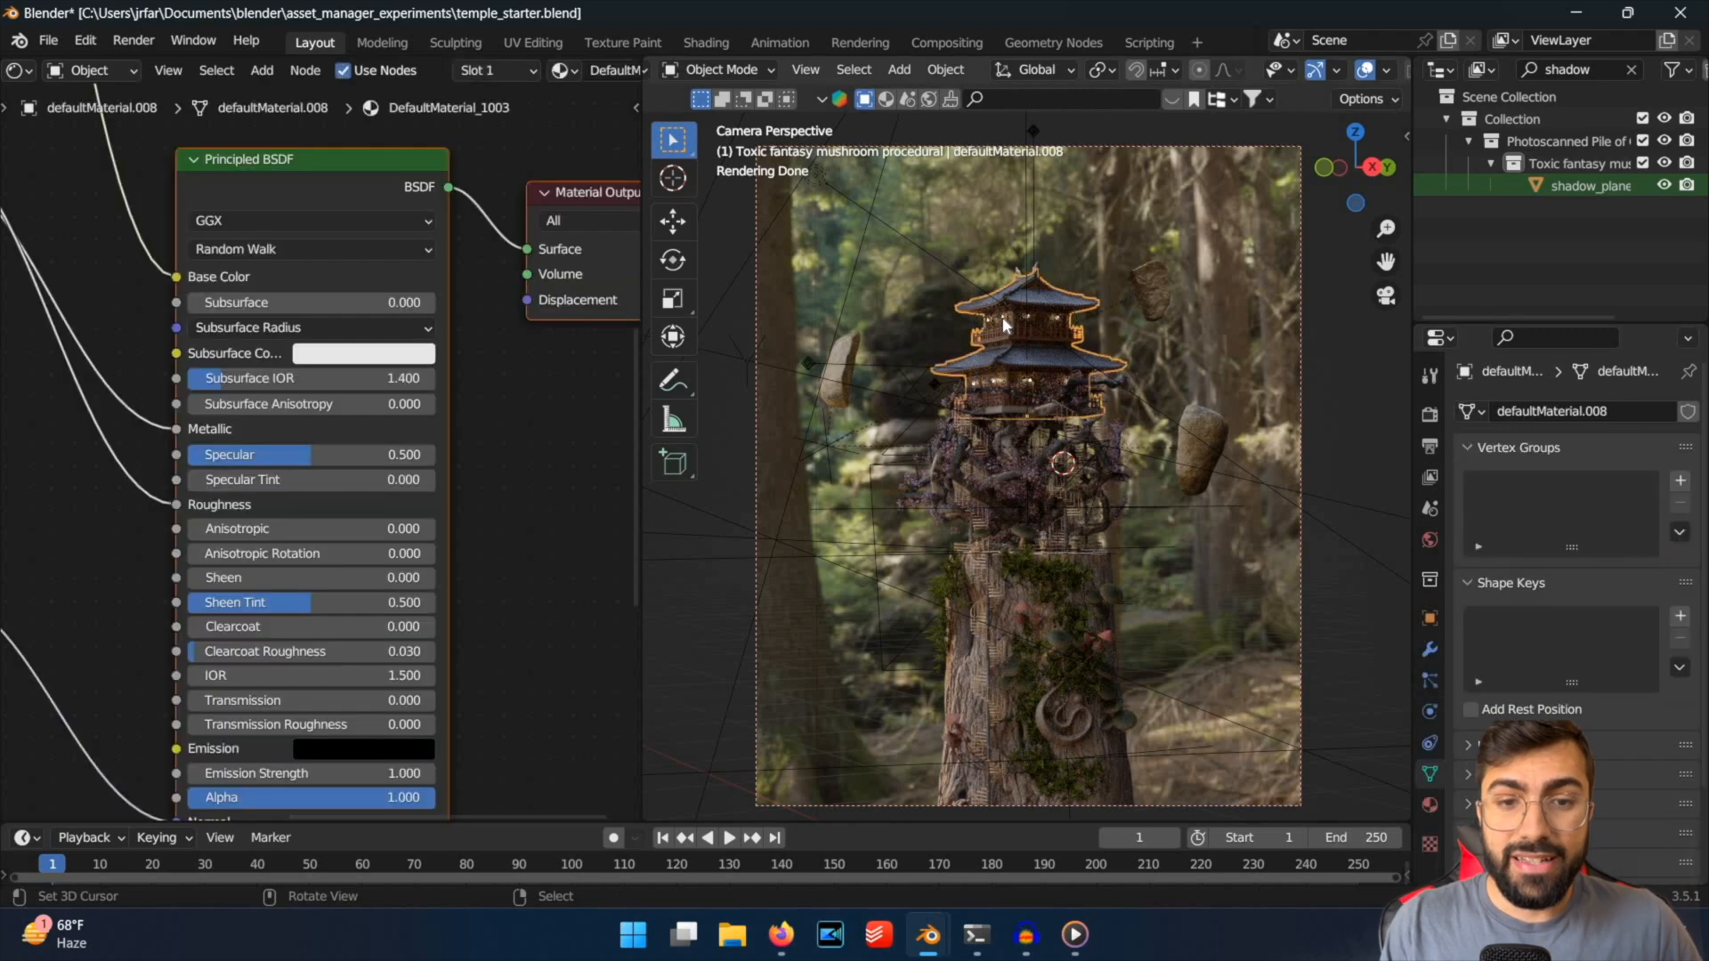
pyautogui.click(995, 292)
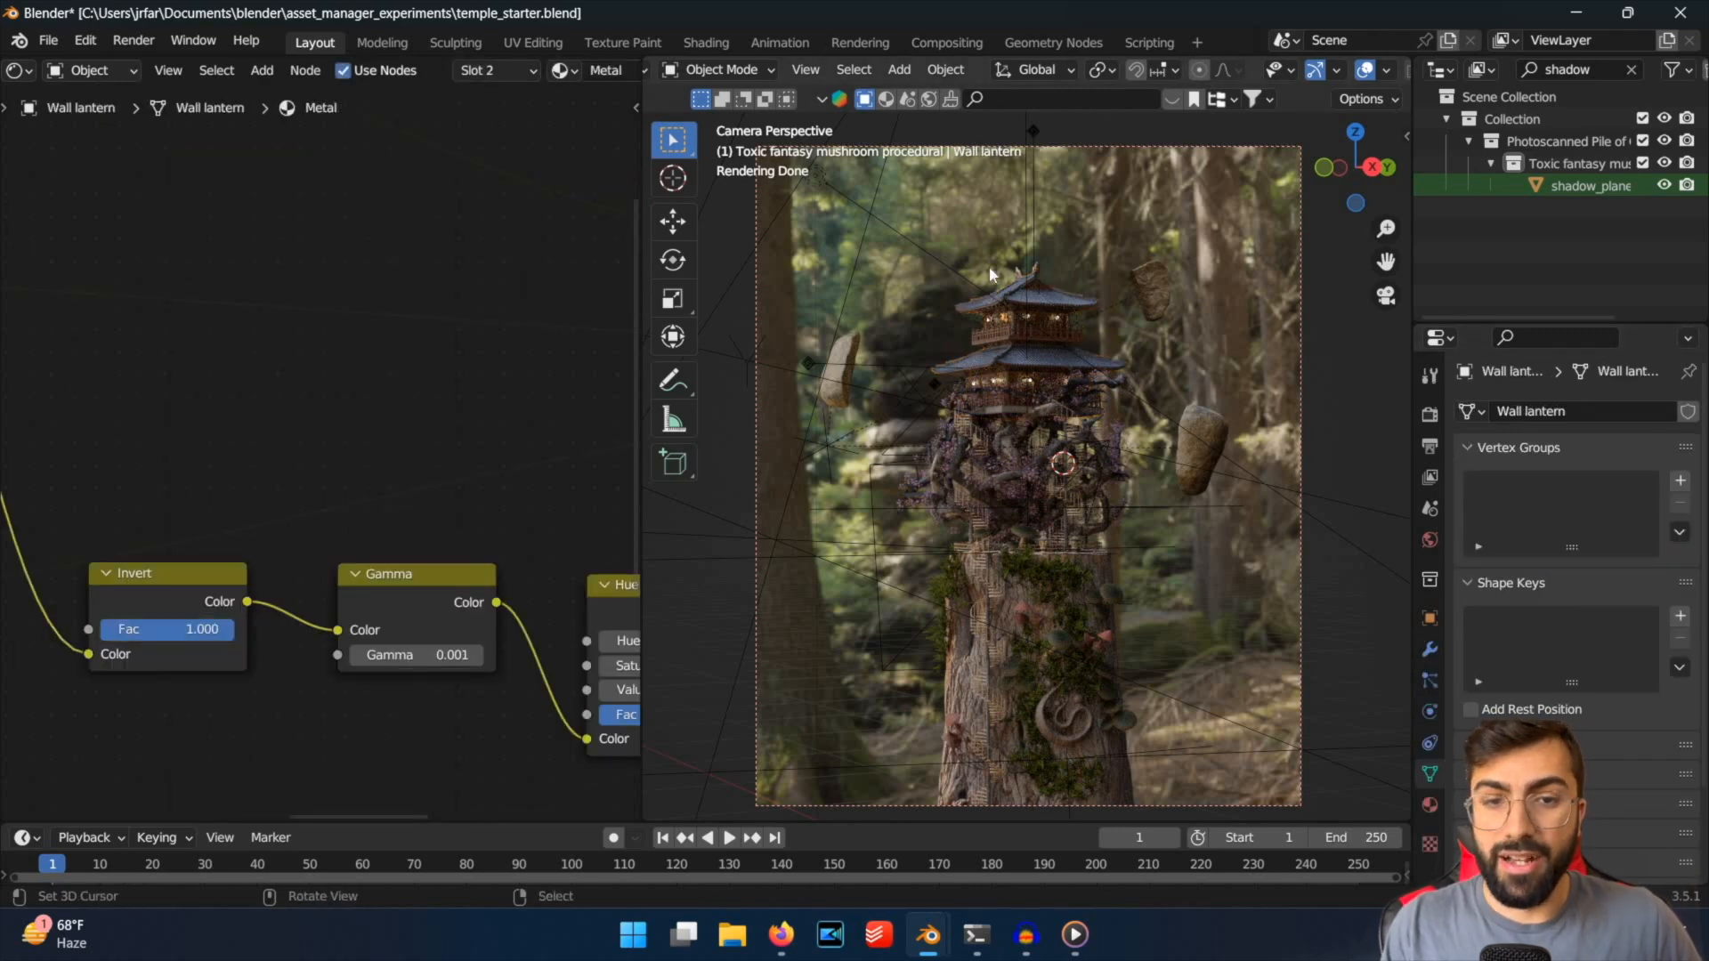
pyautogui.scroll(3, 986, 222)
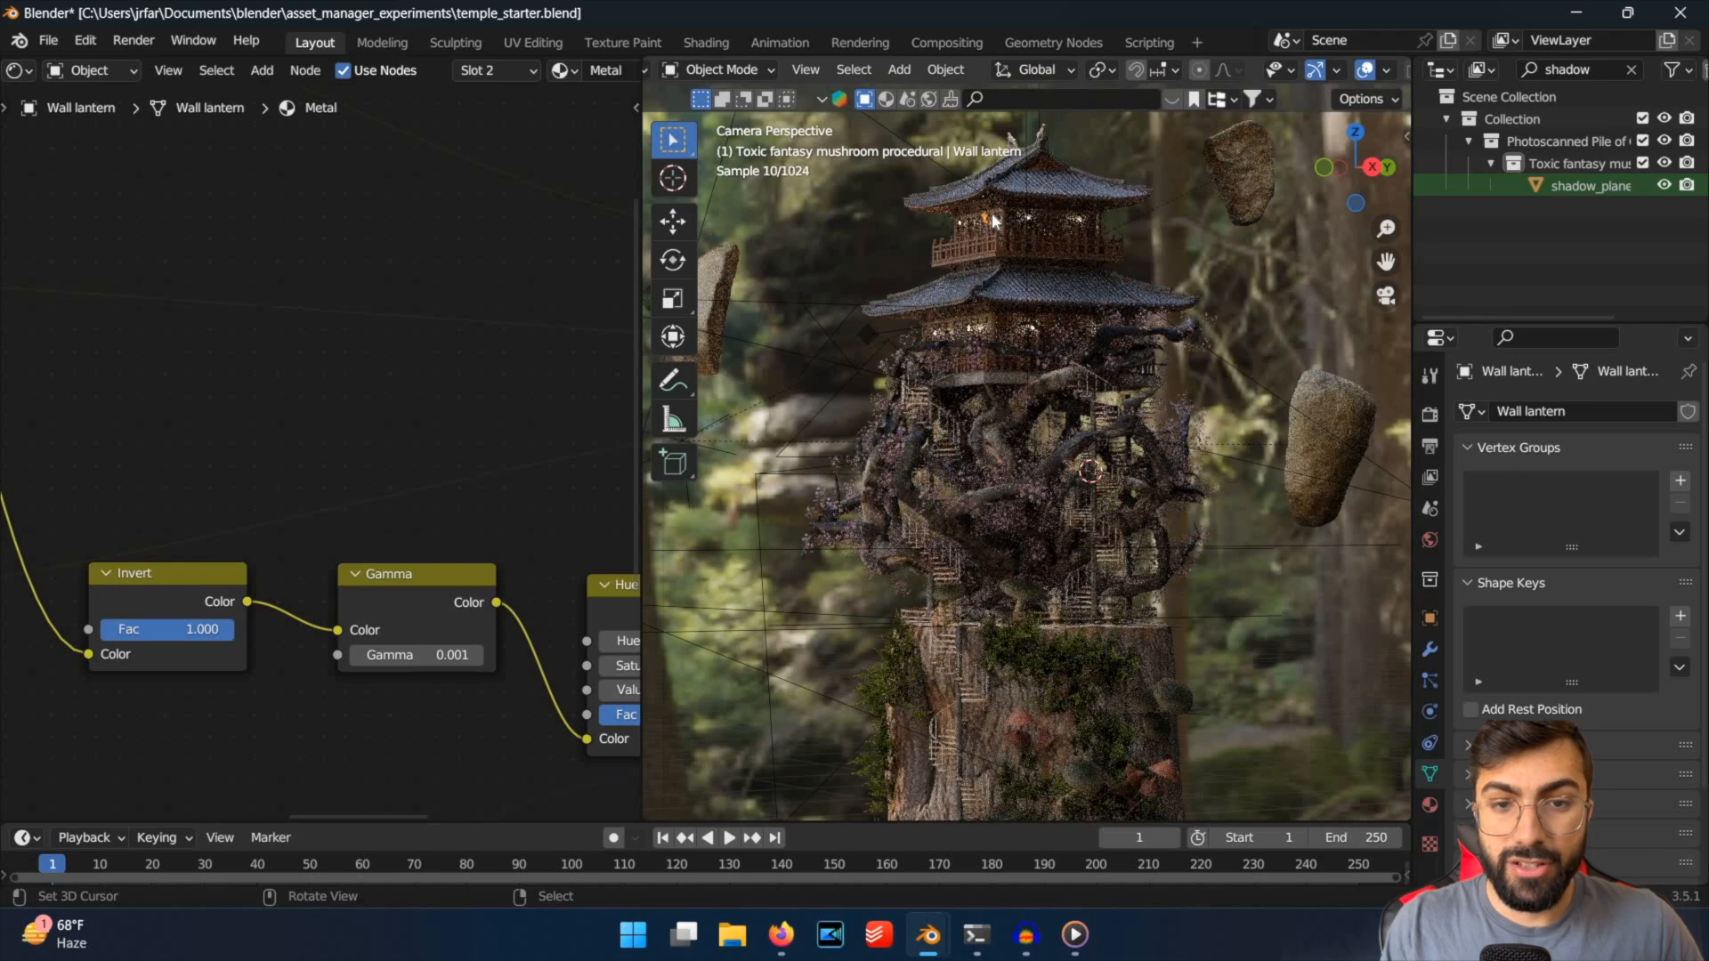
pyautogui.click(995, 221)
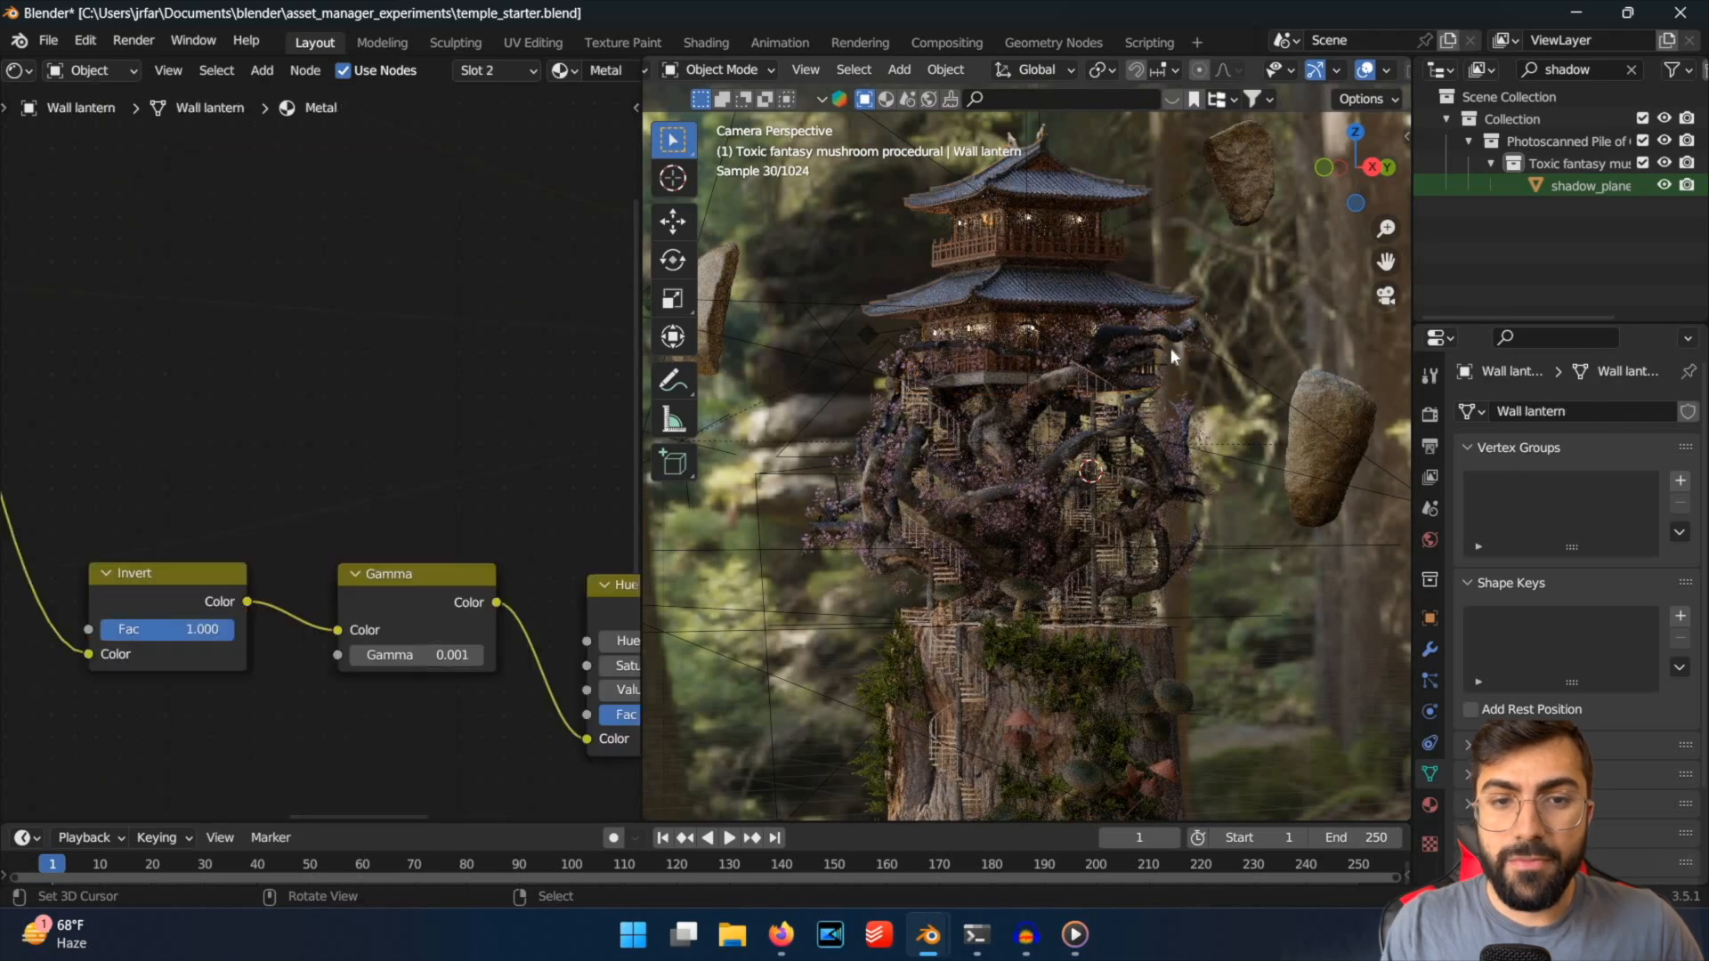
pyautogui.click(1171, 347)
pyautogui.scroll(-2, 1246, 427)
pyautogui.click(1607, 562)
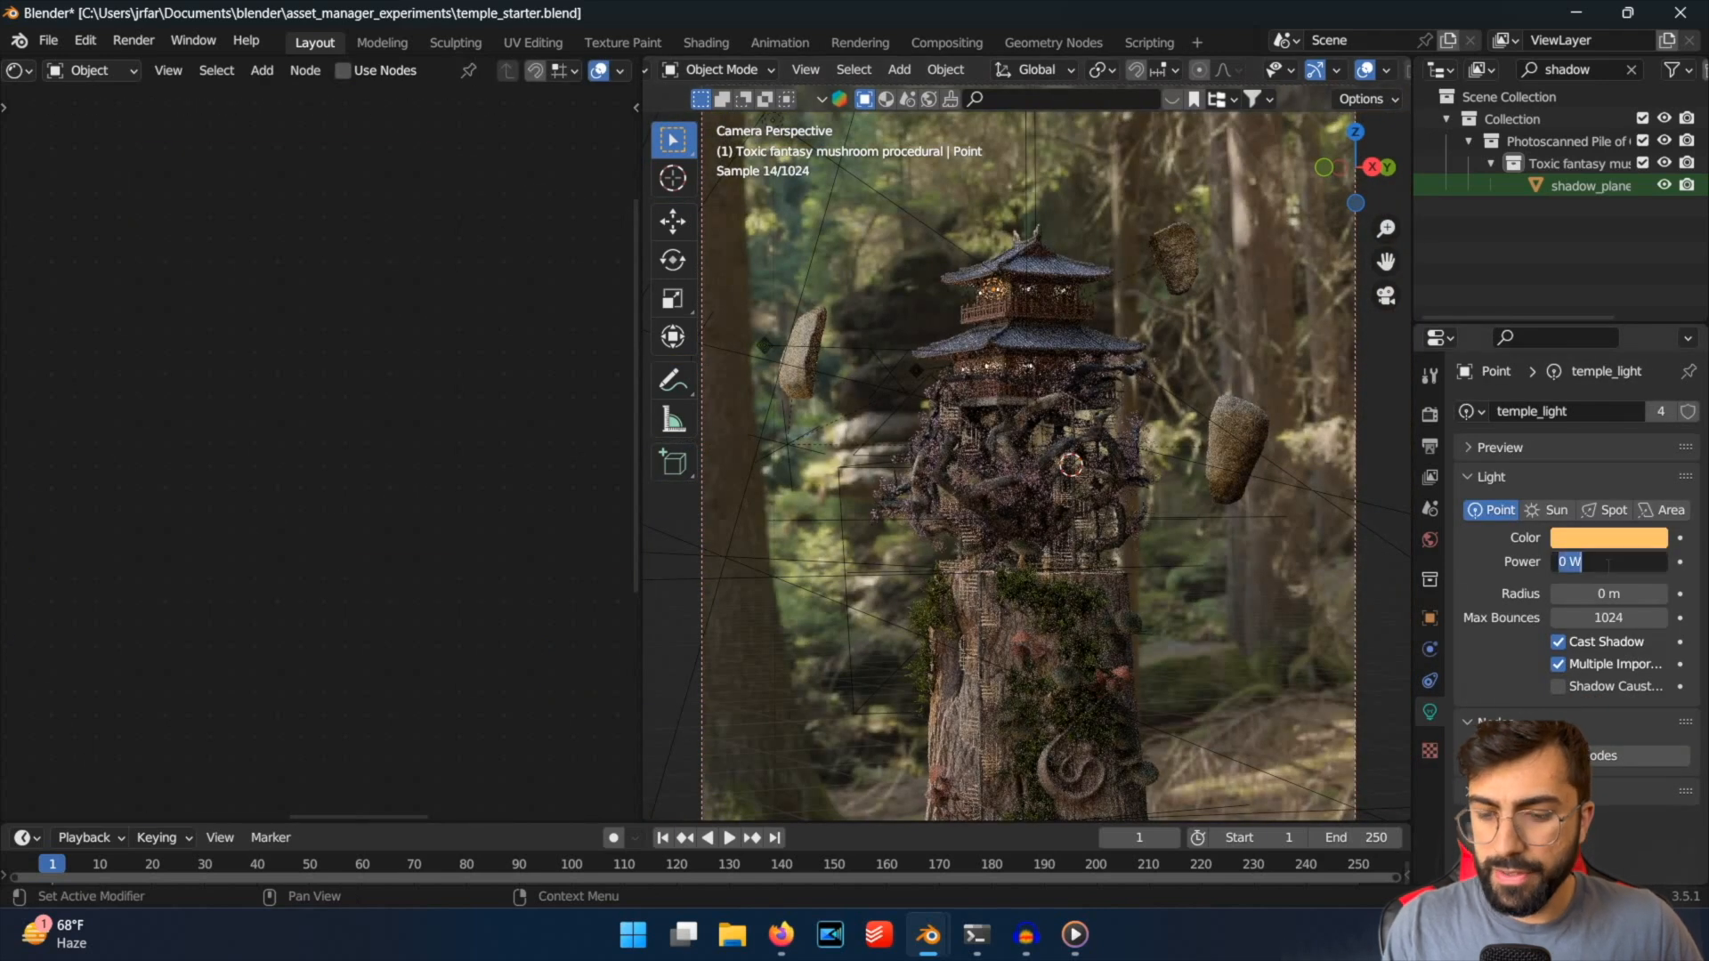
pyautogui.write('500 mW')
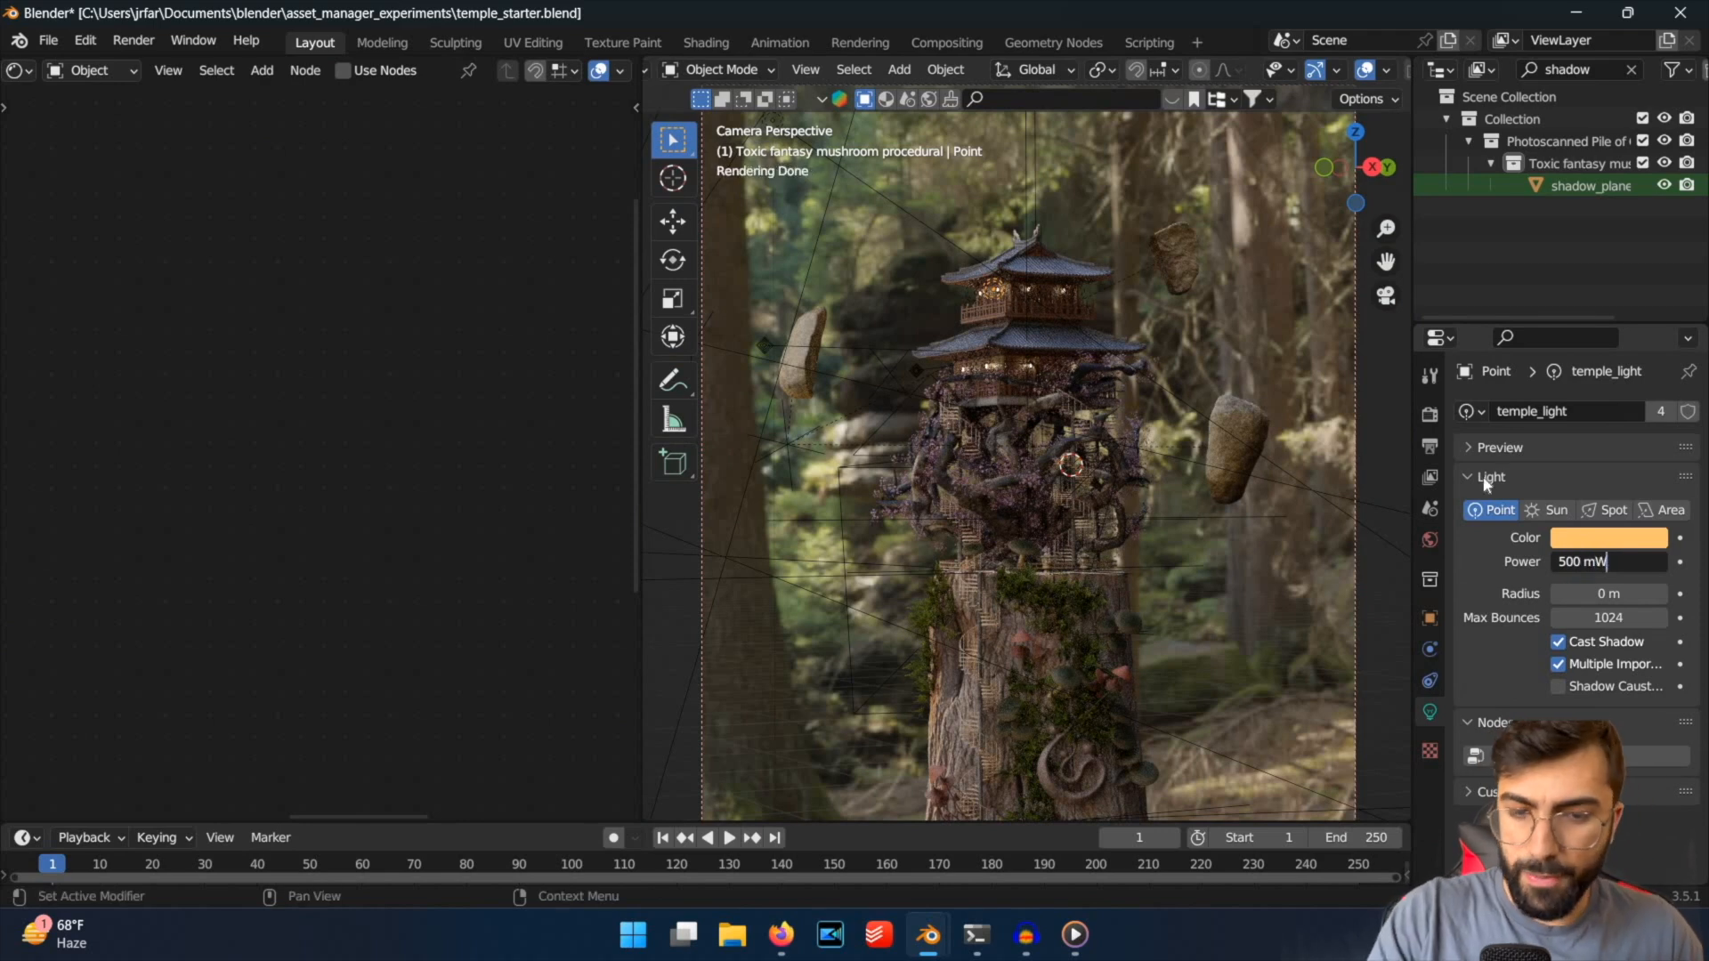
pyautogui.press('Return')
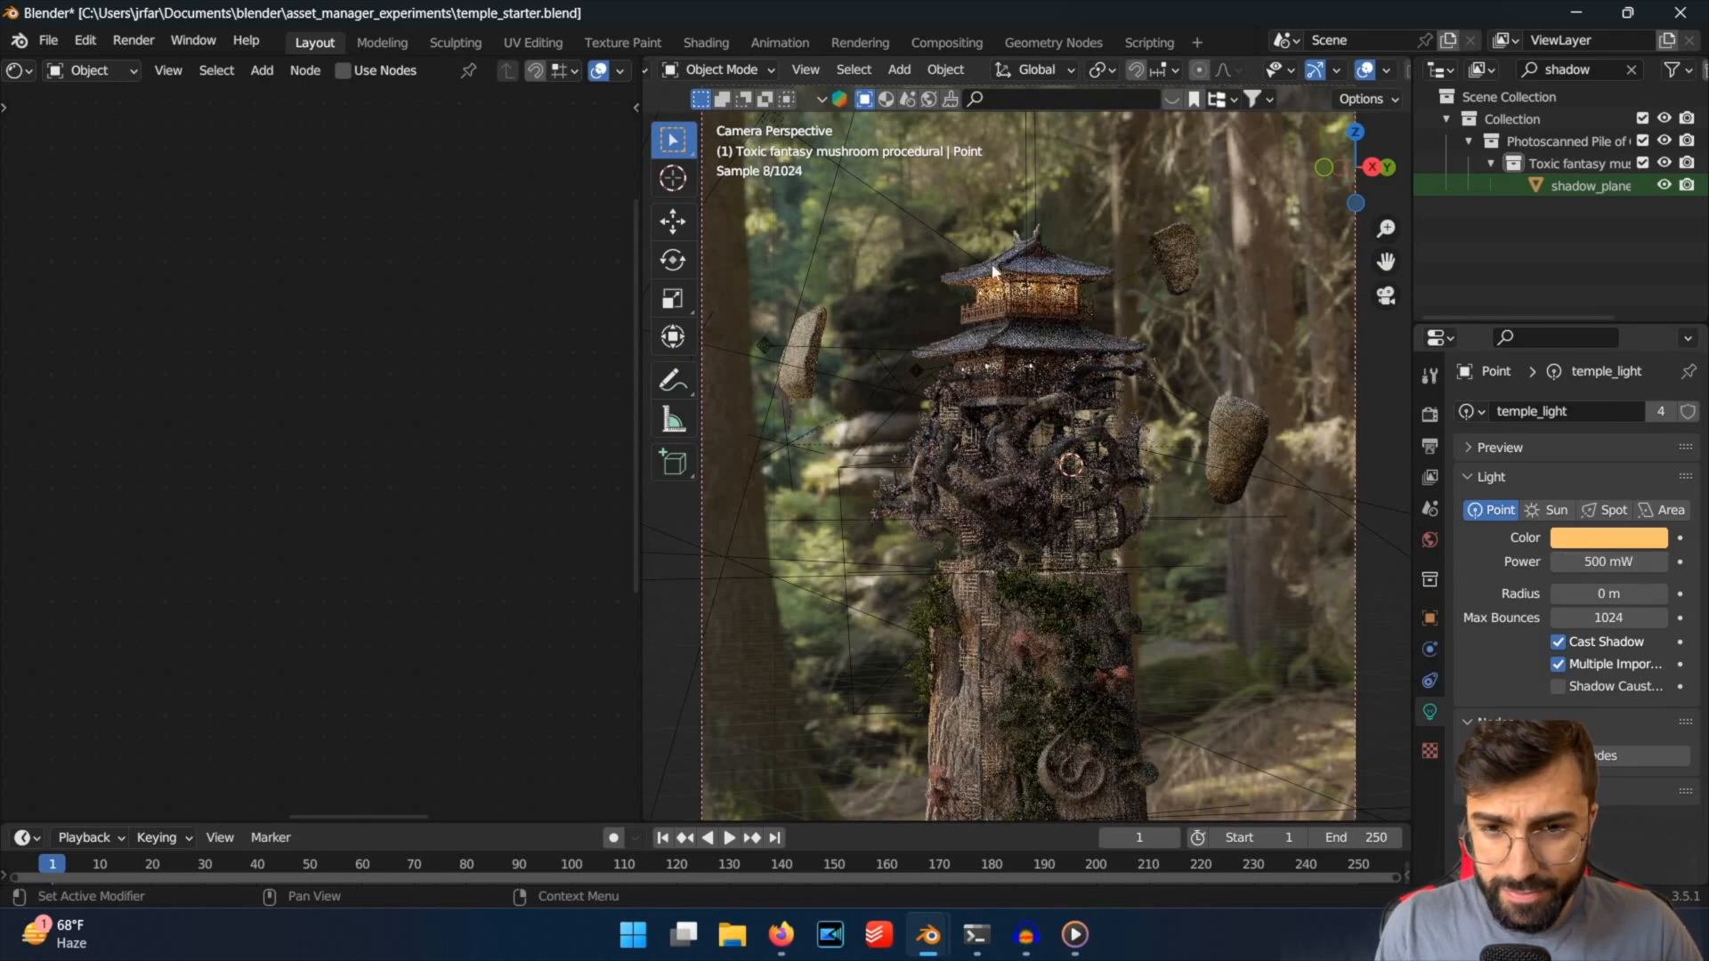
# Select a lower-floor point light and set the power of the shared temple_lightLower to 500 mW.
pyautogui.click(994, 372)
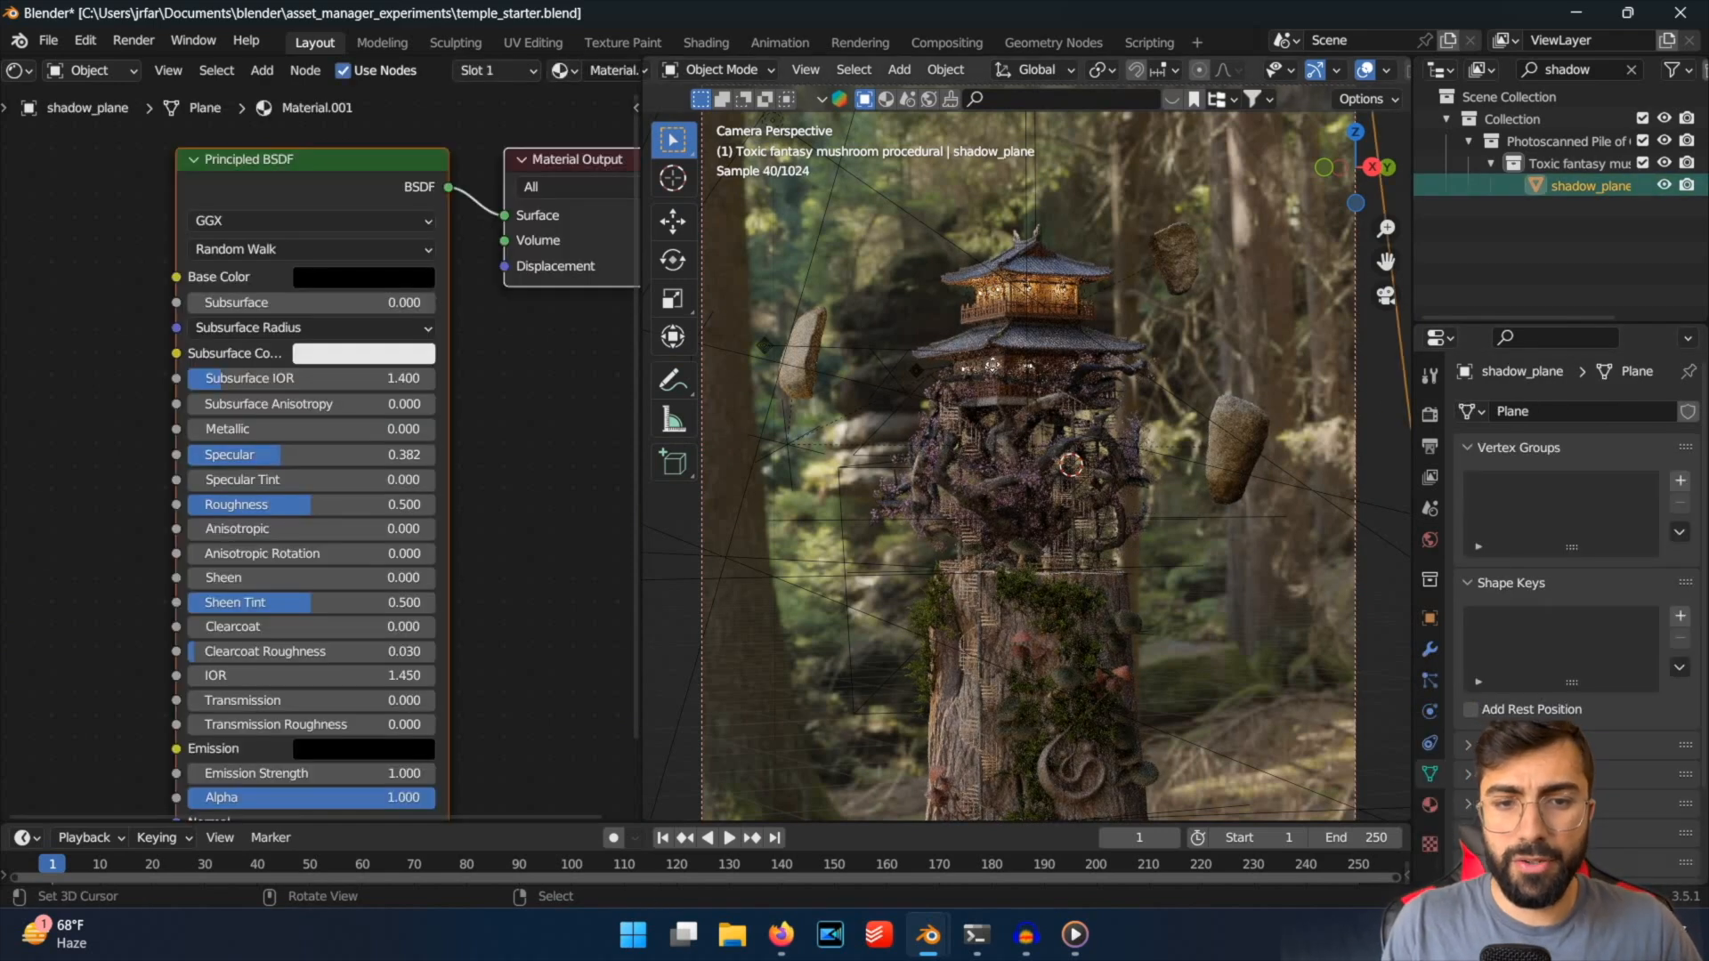
pyautogui.rightClick(992, 365)
pyautogui.rightClick(992, 365)
pyautogui.rightClick(992, 365)
pyautogui.click(1597, 564)
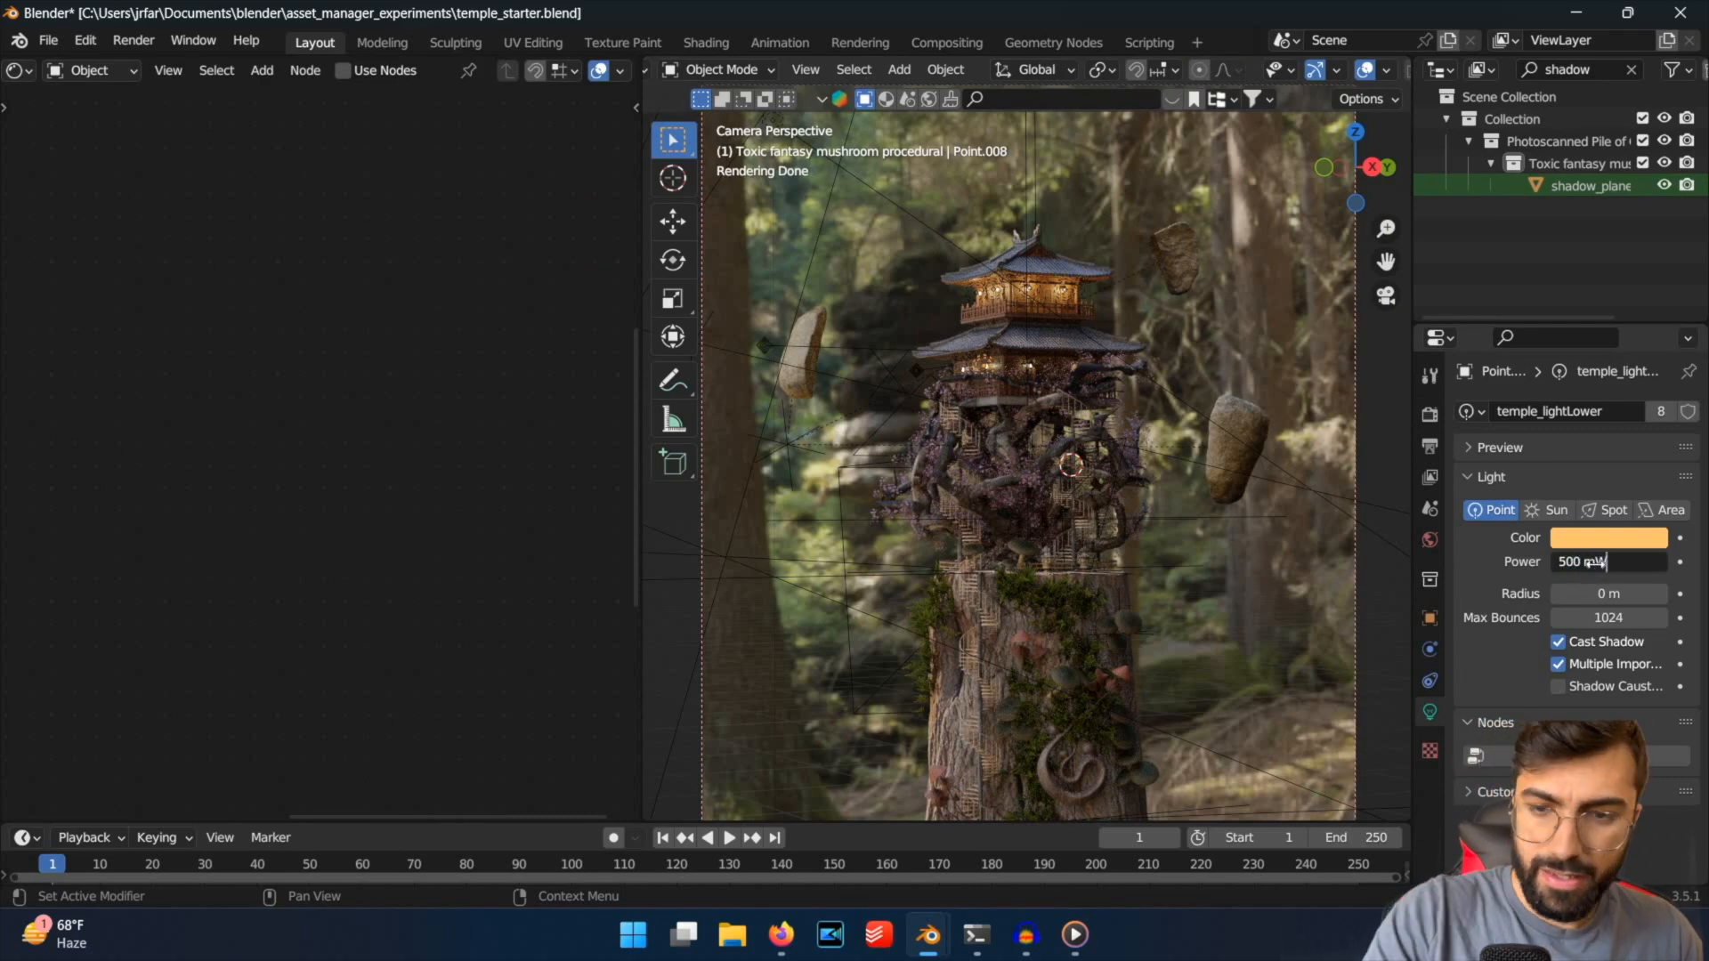
pyautogui.write('500 mW')
pyautogui.press('Return')
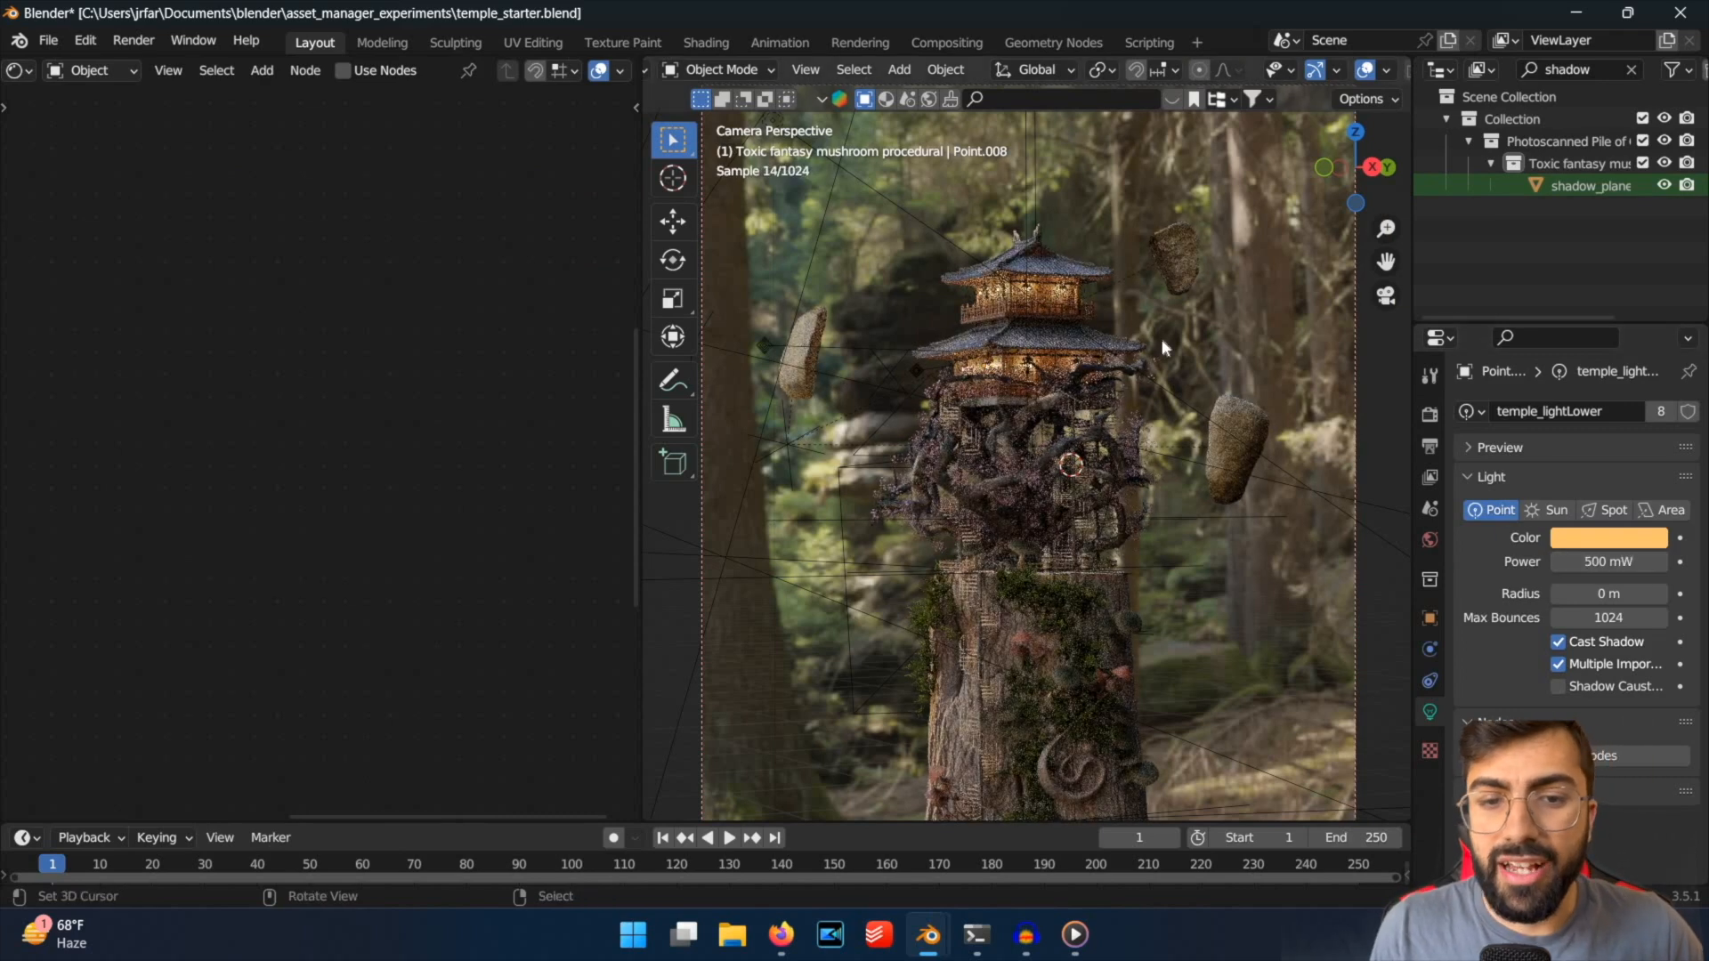
# Switch to Firefox and examine the warm lantern glow around the temple in the reference render at full size.
pyautogui.click(780, 934)
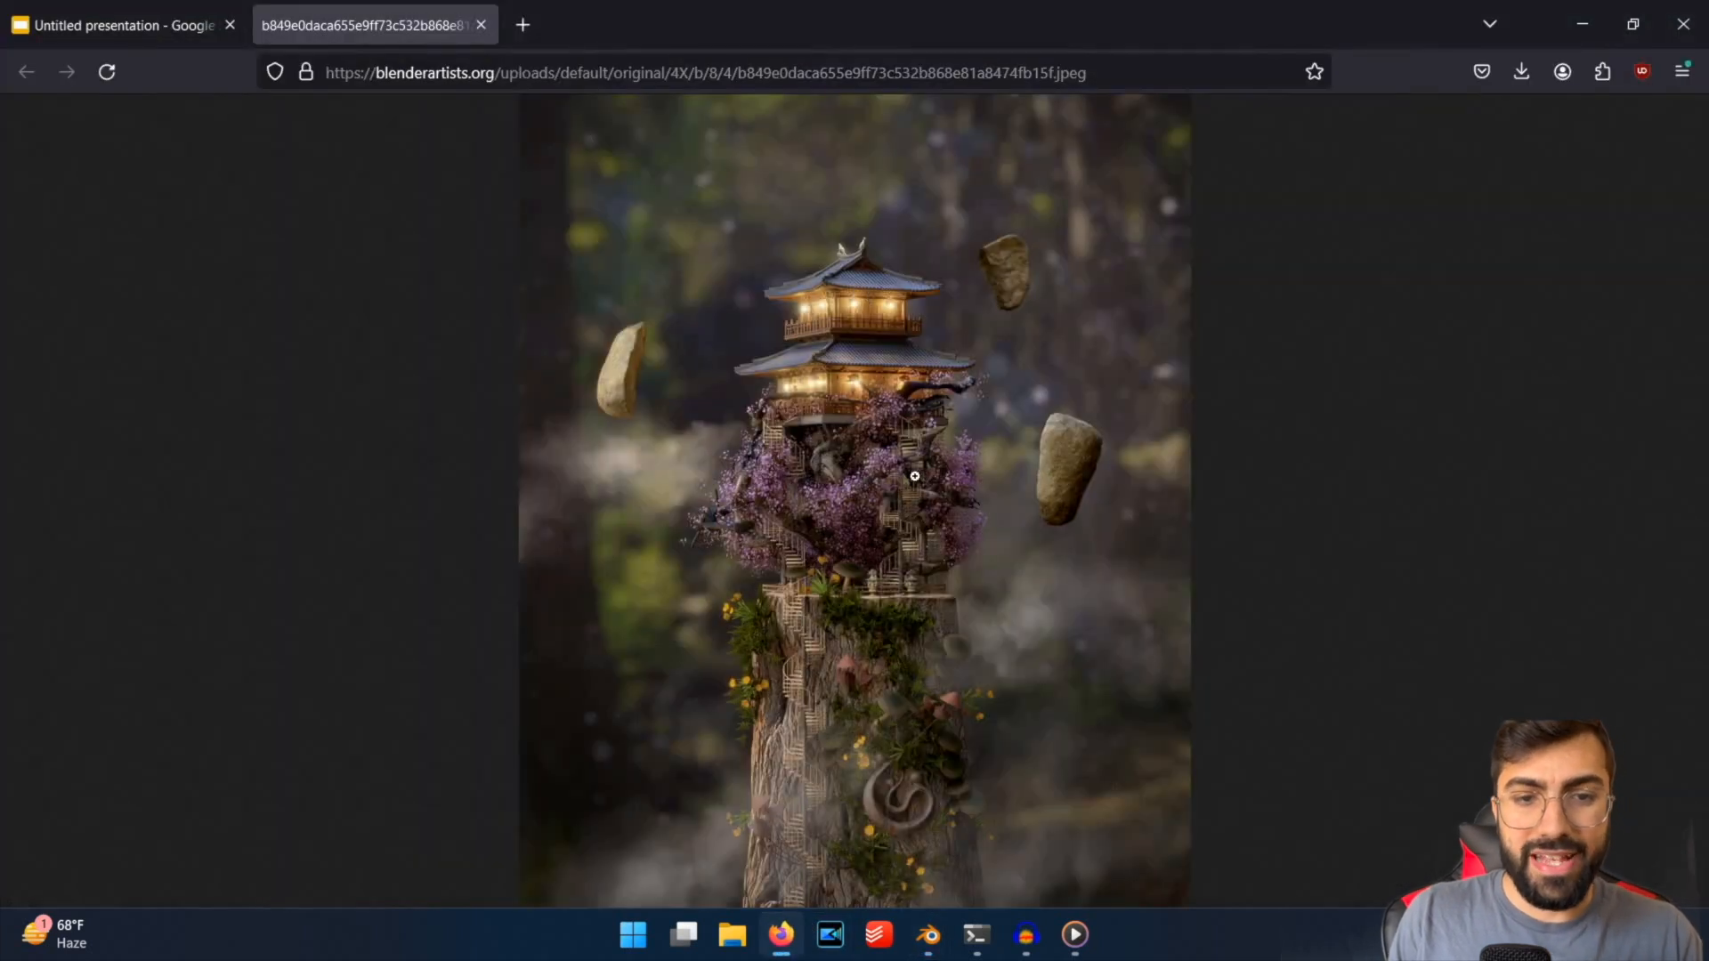
pyautogui.click(889, 426)
pyautogui.click(889, 426)
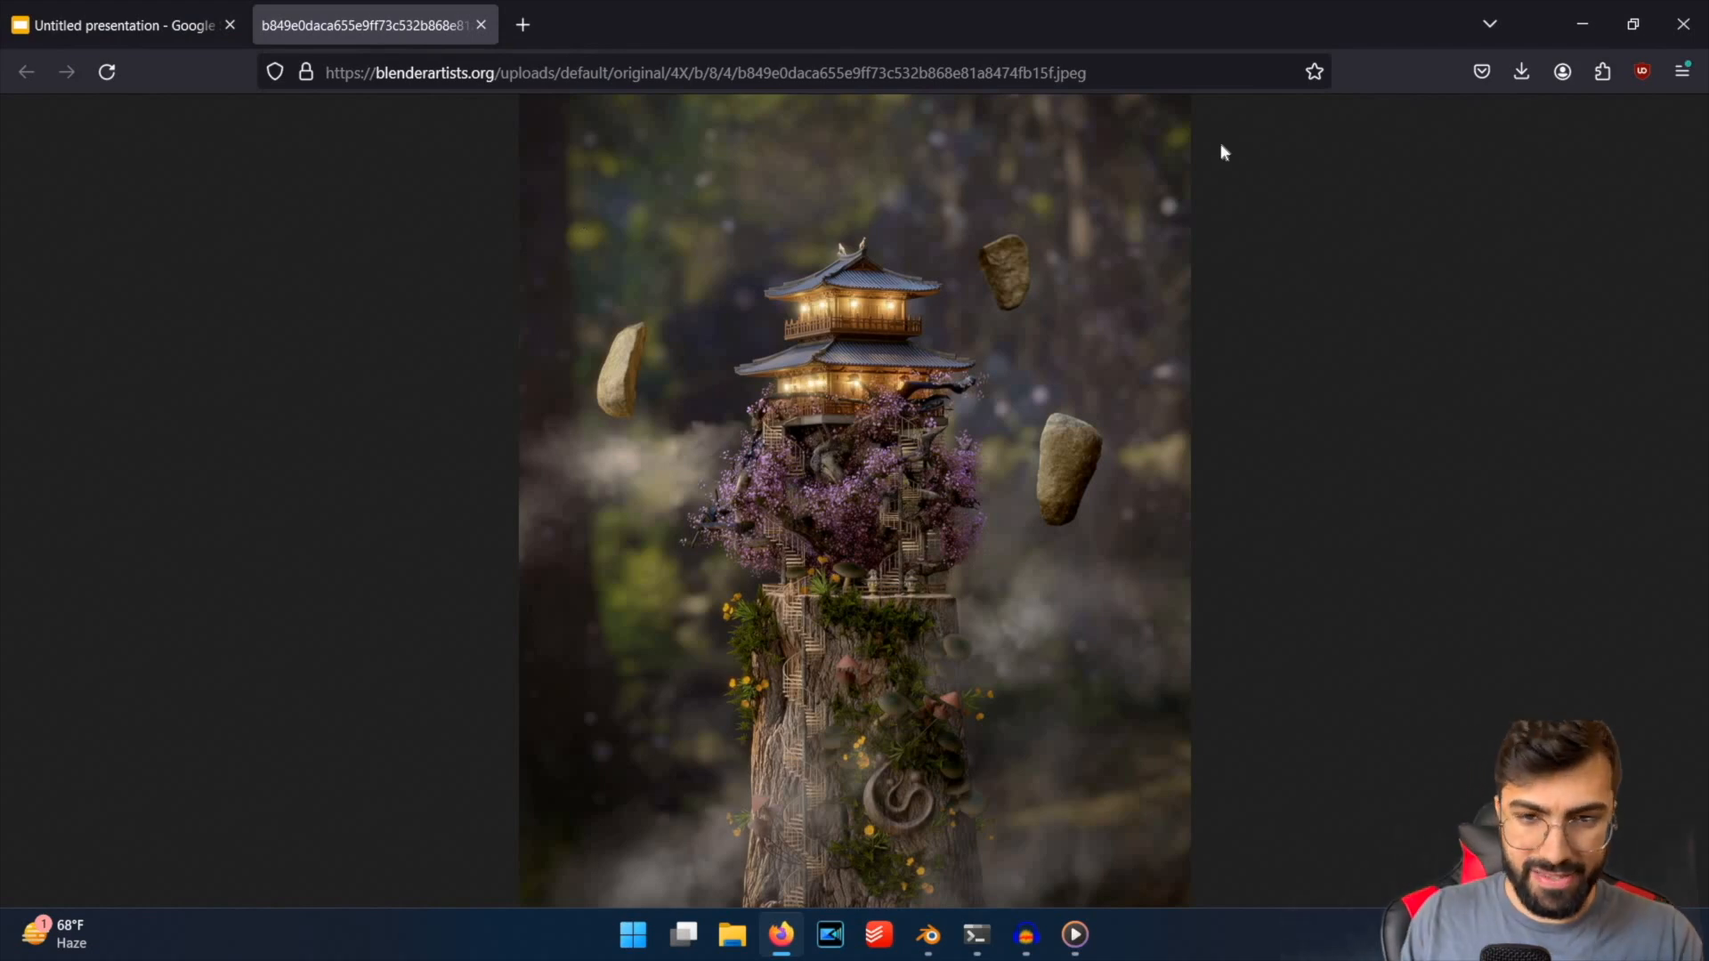
pyautogui.click(1003, 428)
pyautogui.click(1116, 593)
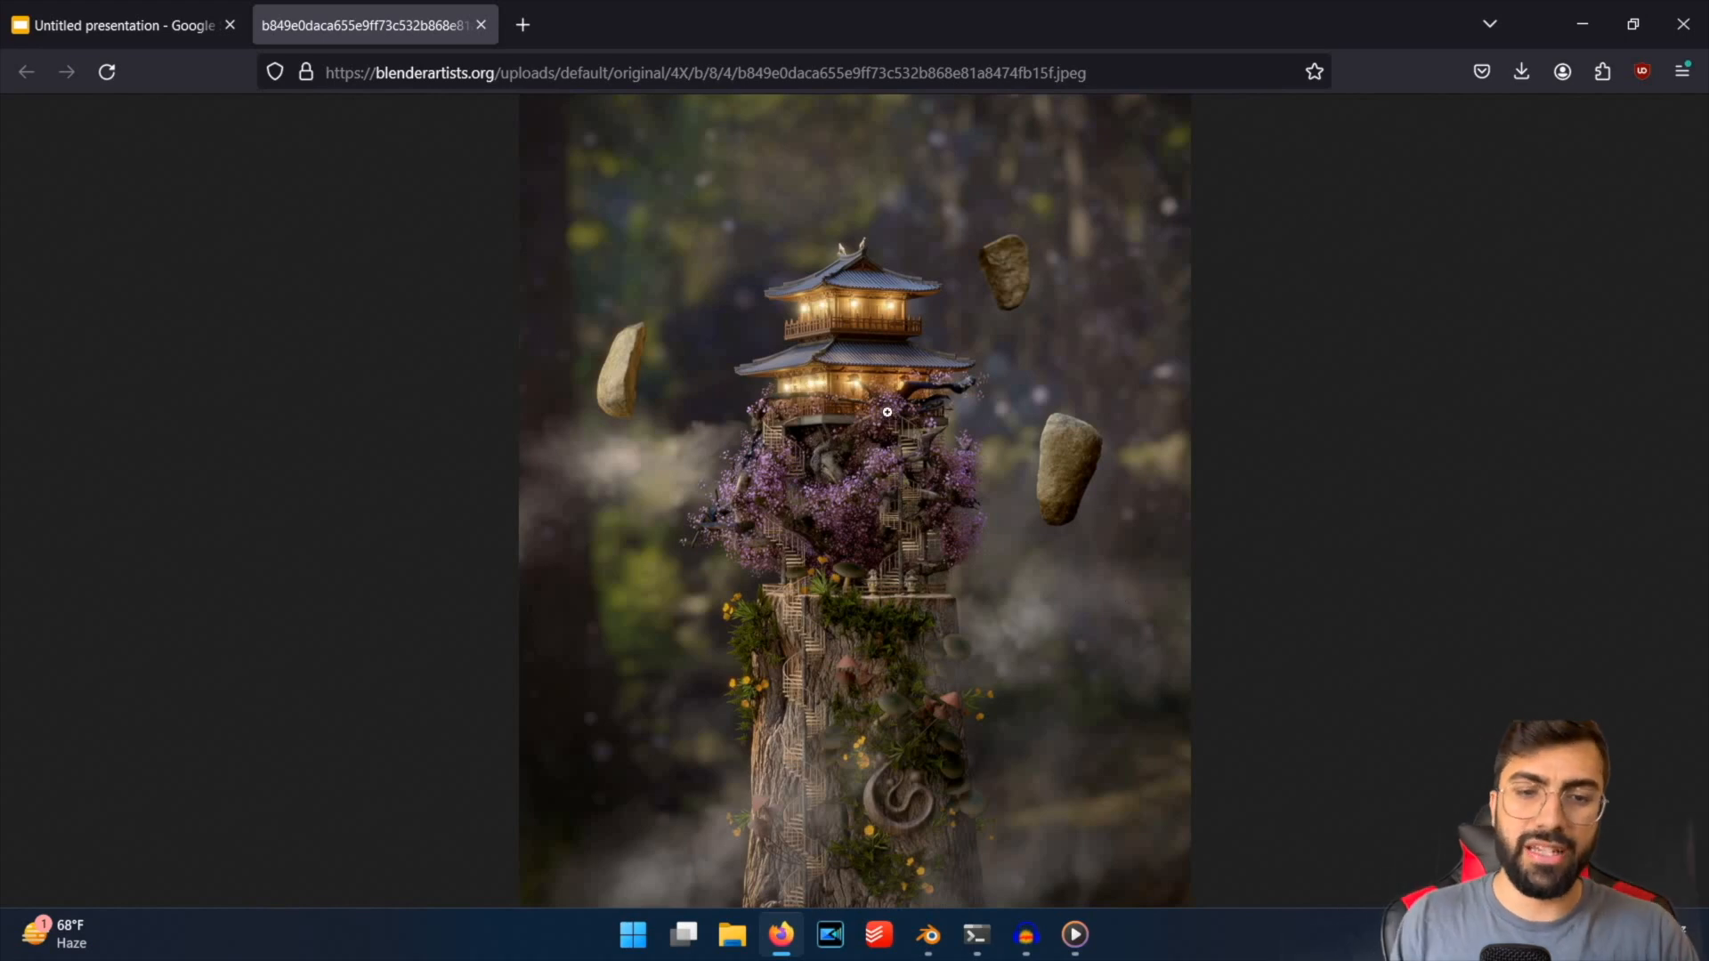
pyautogui.click(699, 423)
pyautogui.scroll(3, 801, 418)
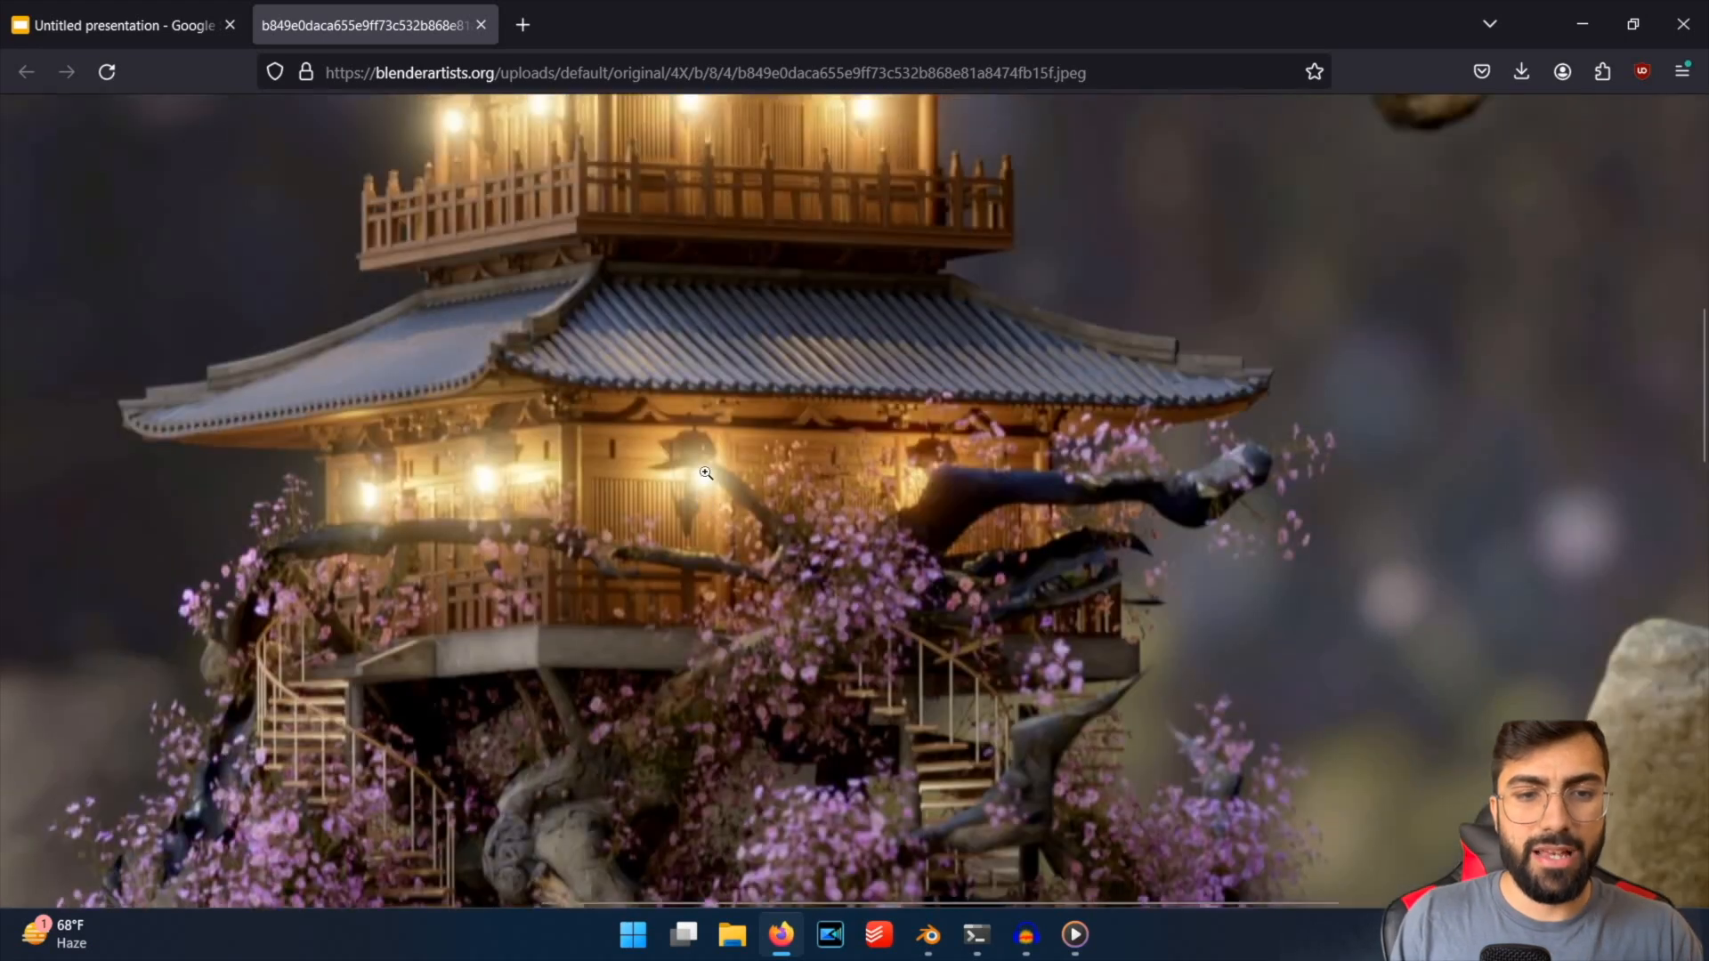
# Fit the whole reference render in view, and switch back to Blender and save the temple scene file.
pyautogui.click(887, 417)
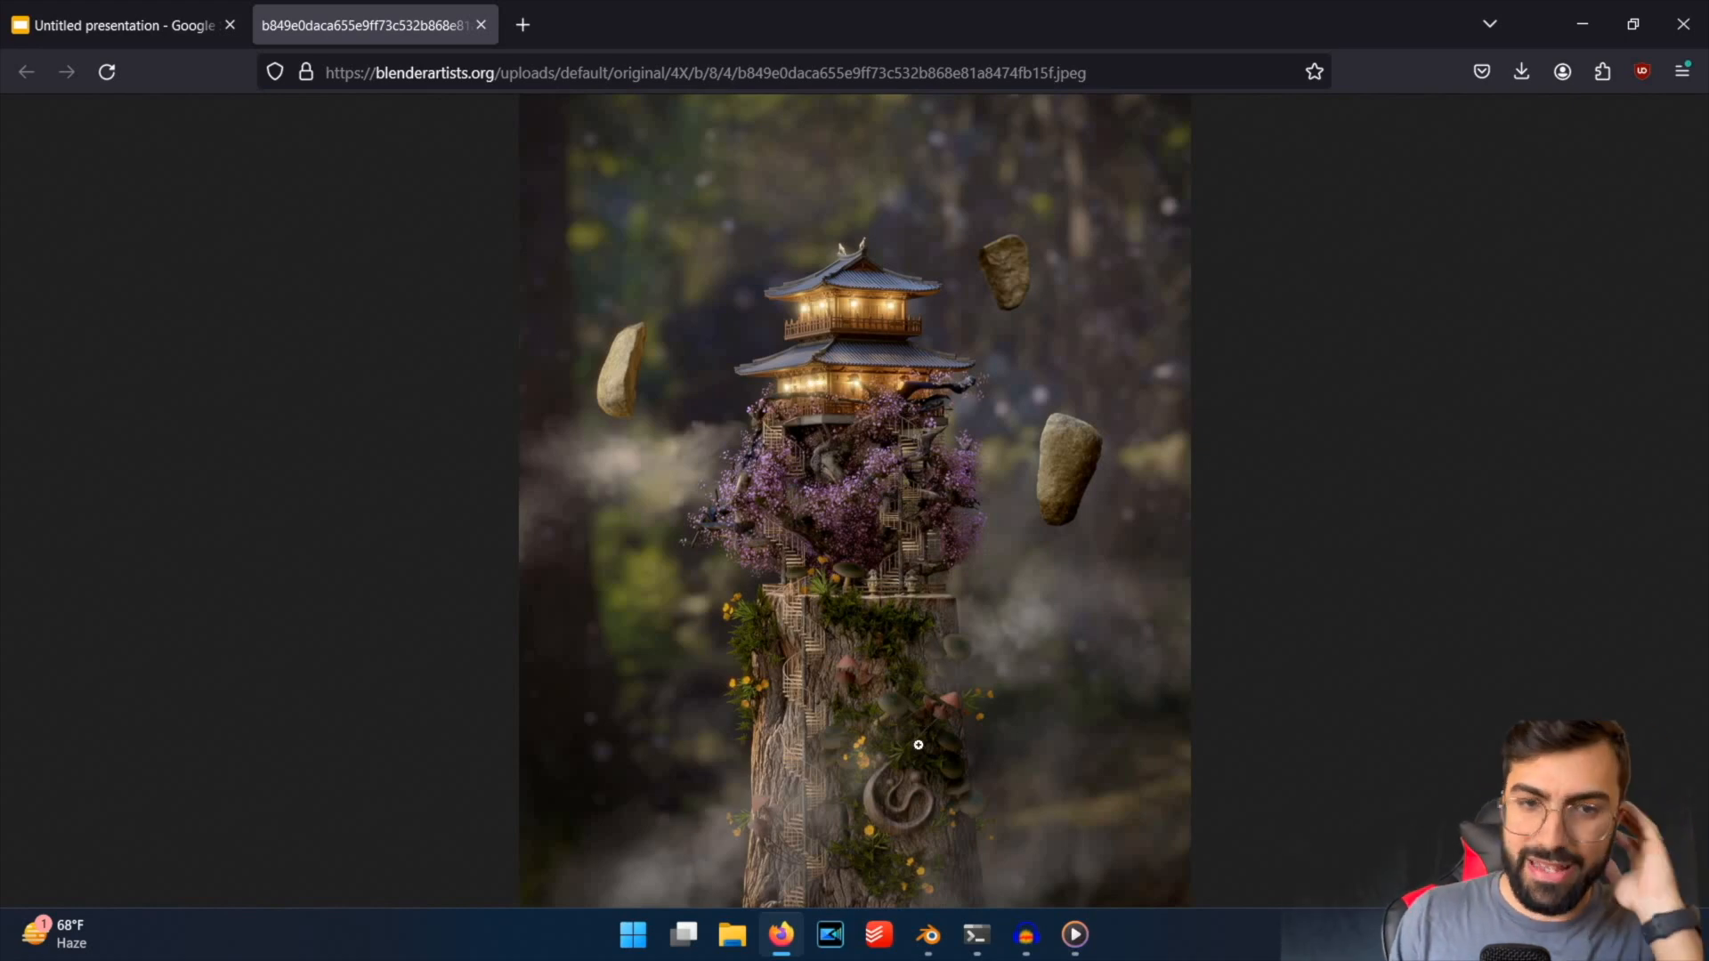
pyautogui.press('super+5')
pyautogui.press('super+5')
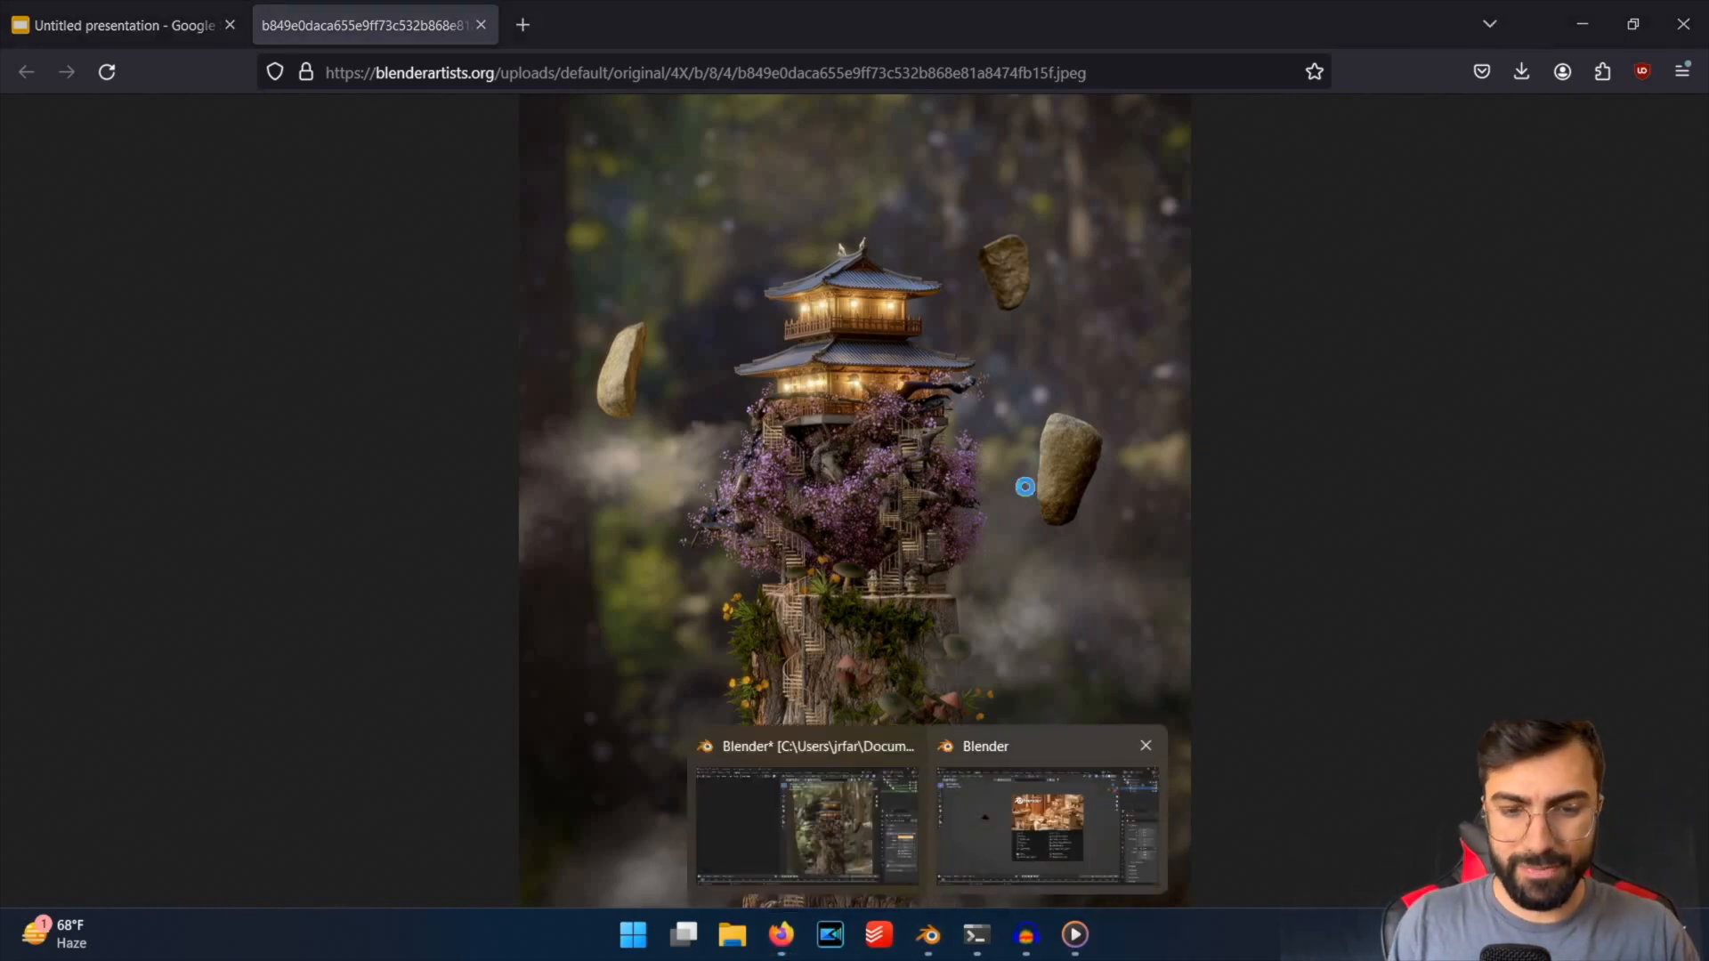
pyautogui.hotkey('ctrl', 's')
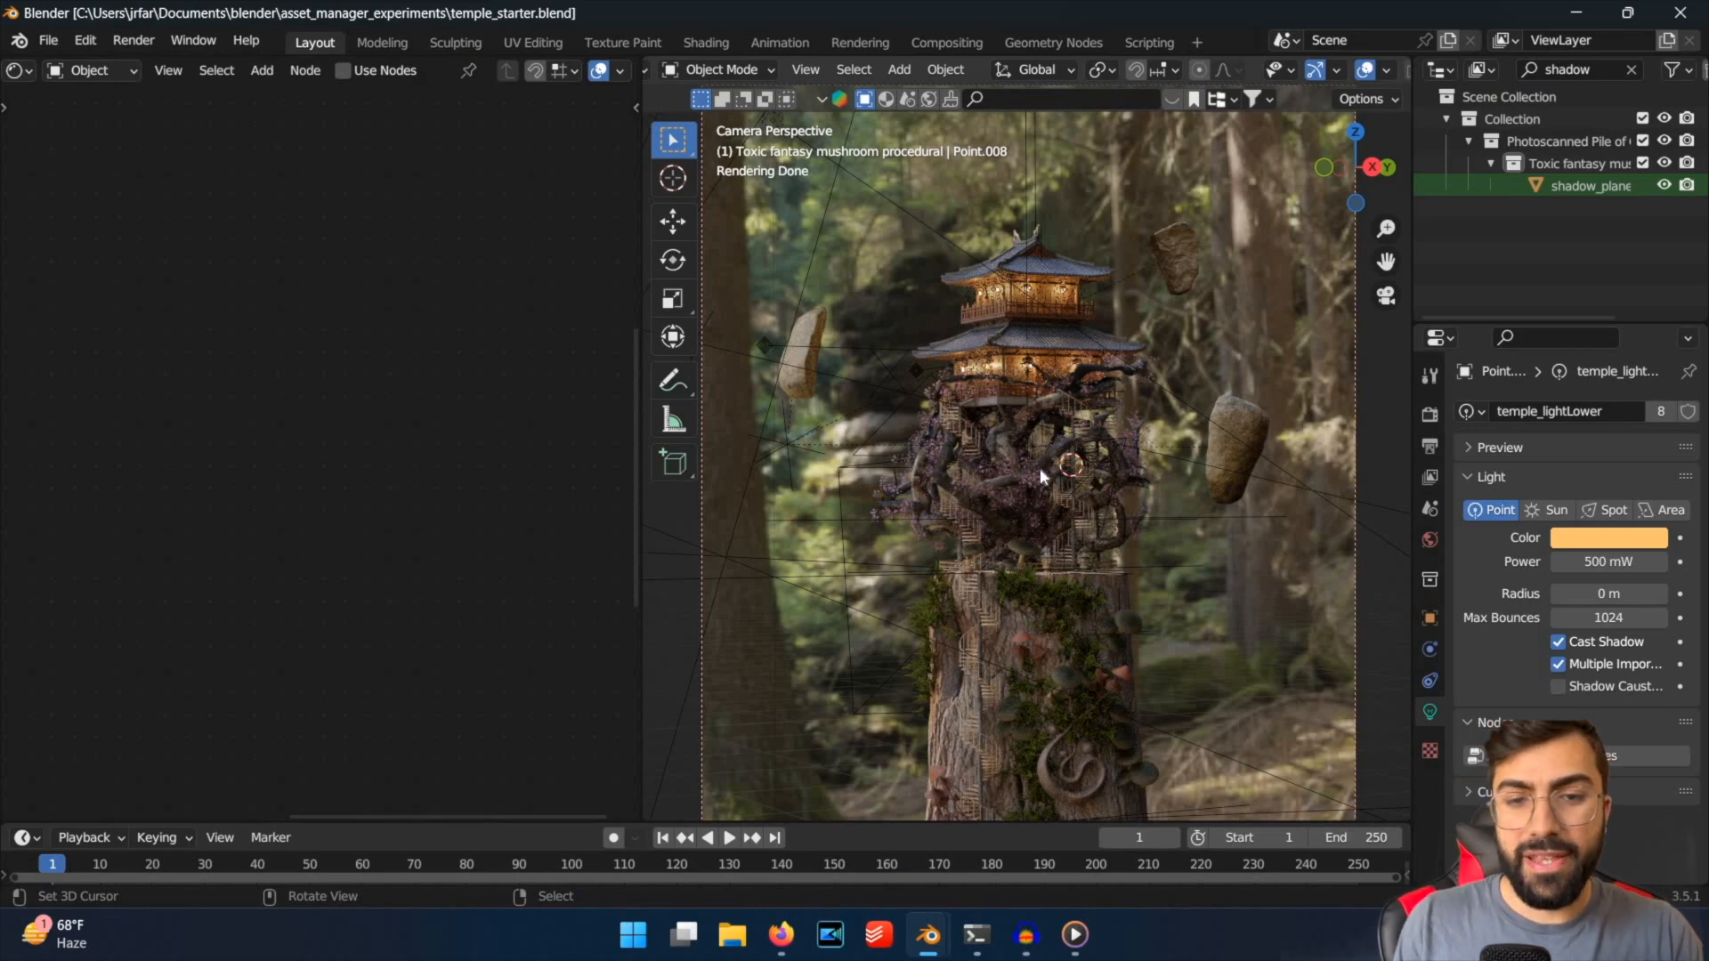
pyautogui.scroll(-2, 1040, 467)
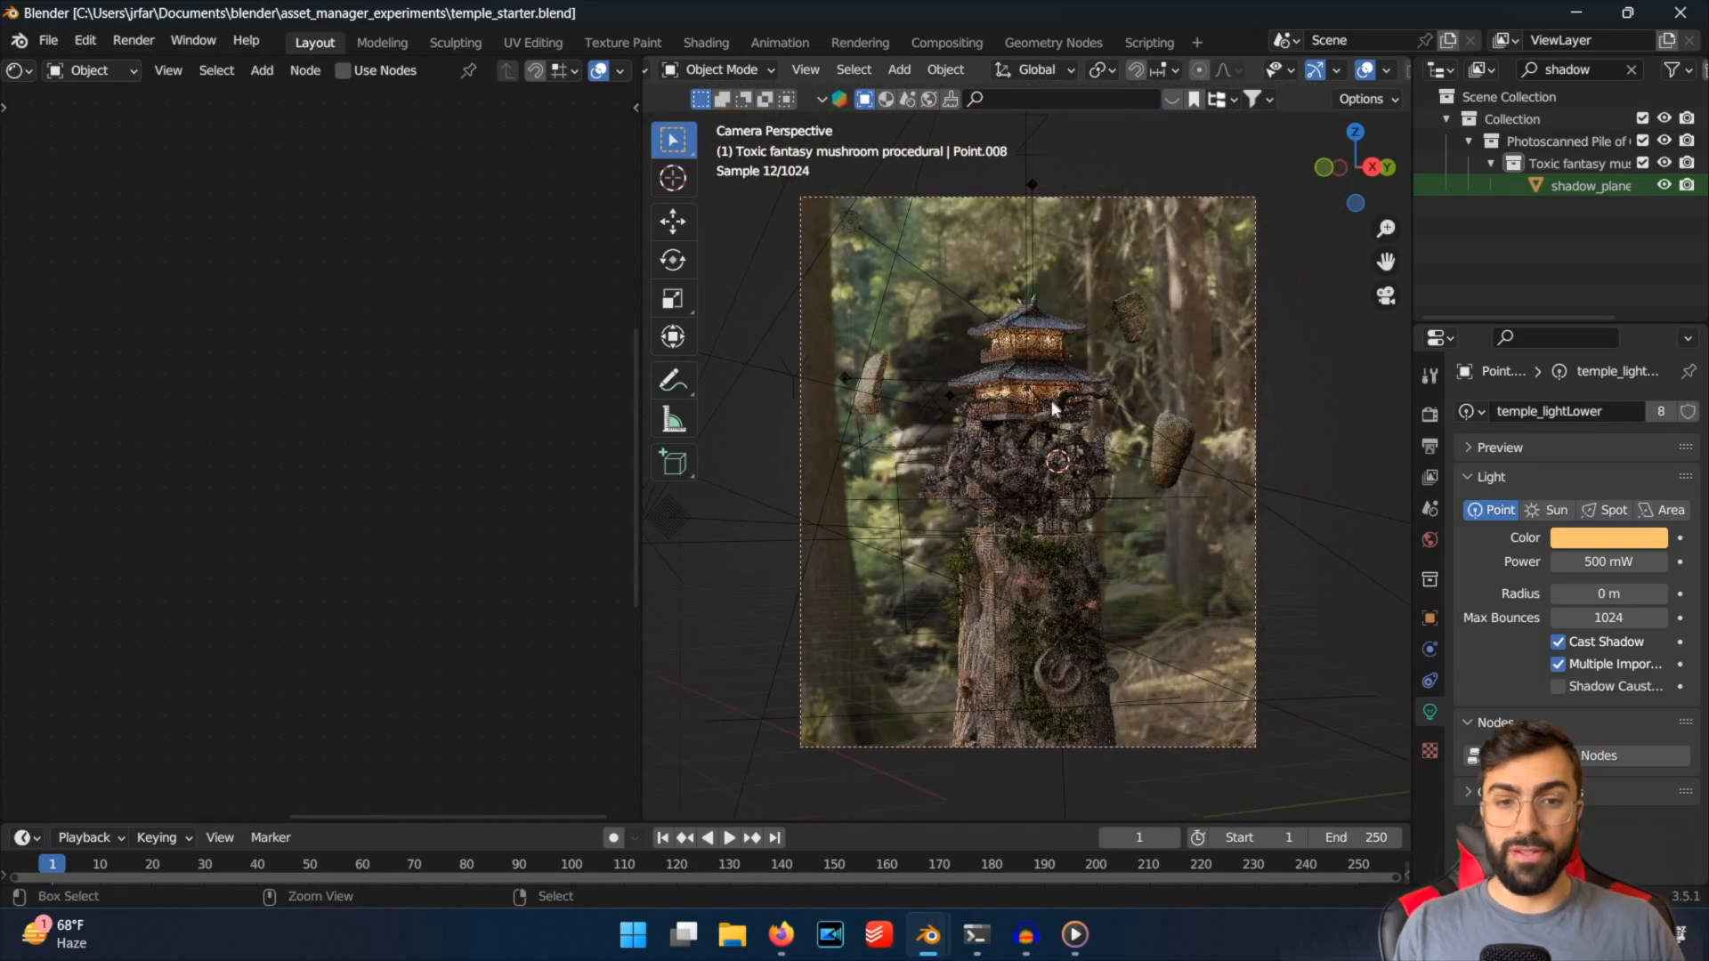
pyautogui.hotkey('ctrl', 's')
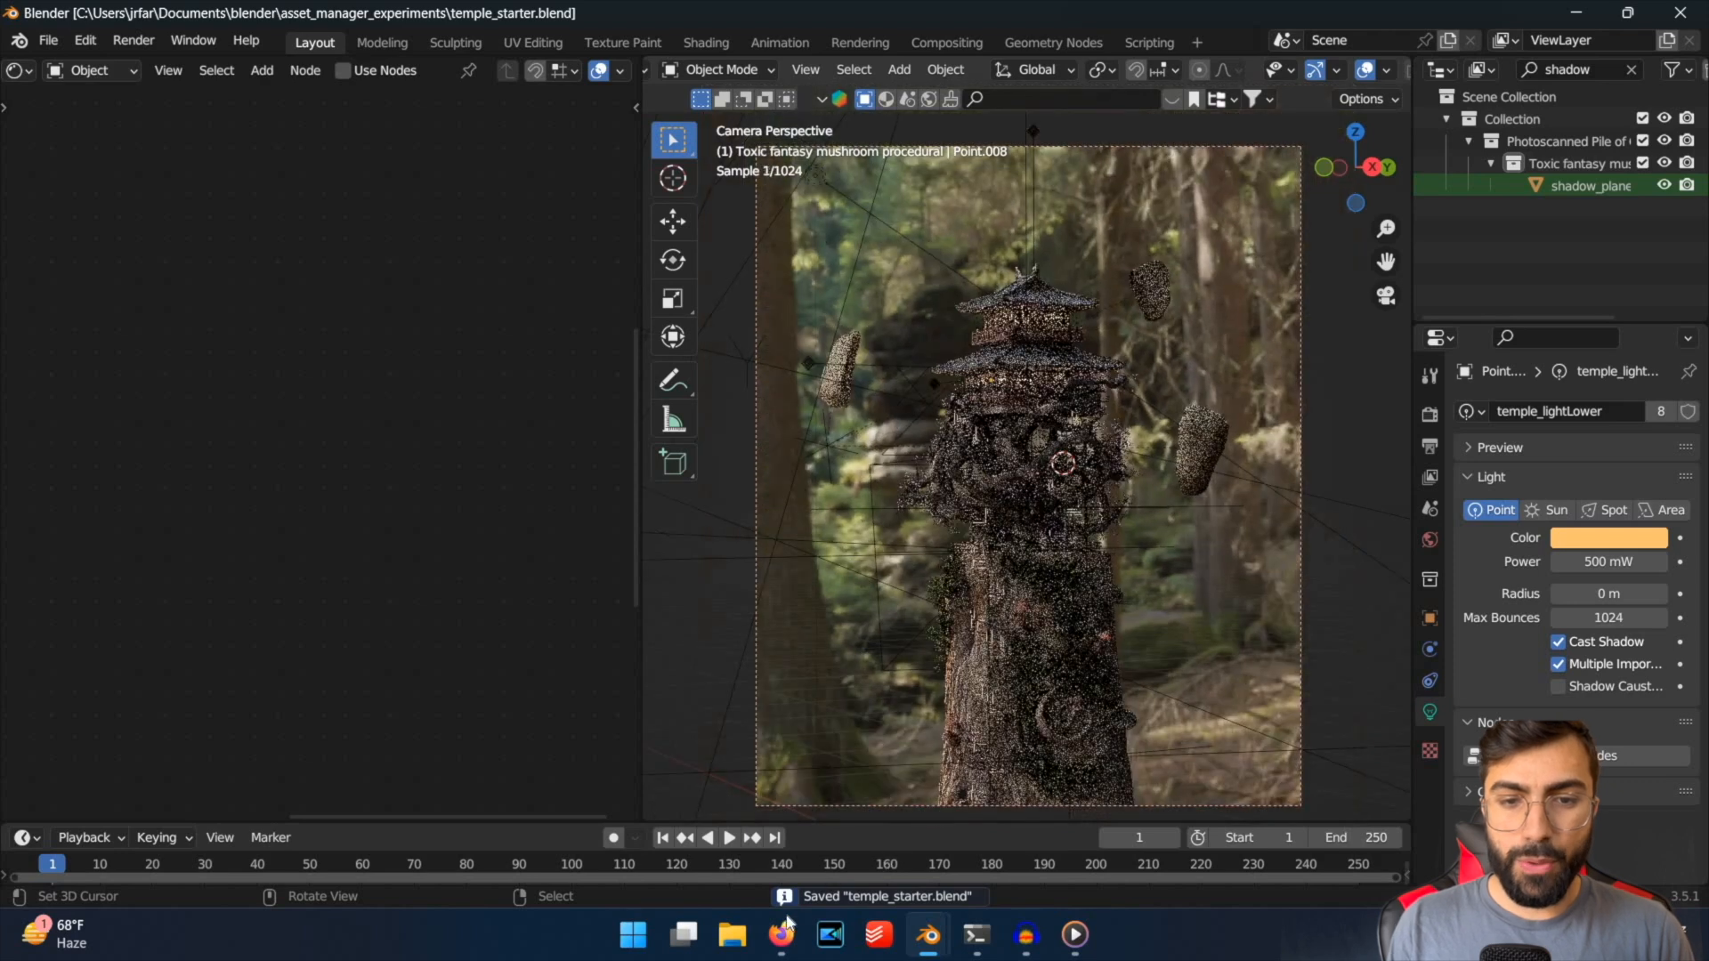
# Switch to Firefox to view the daylight forest render in the presentation, and return to Blender and save the file.
pyautogui.hotkey('alt', 'Tab')
pyautogui.hotkey('ctrl', 'shift', 'Tab')
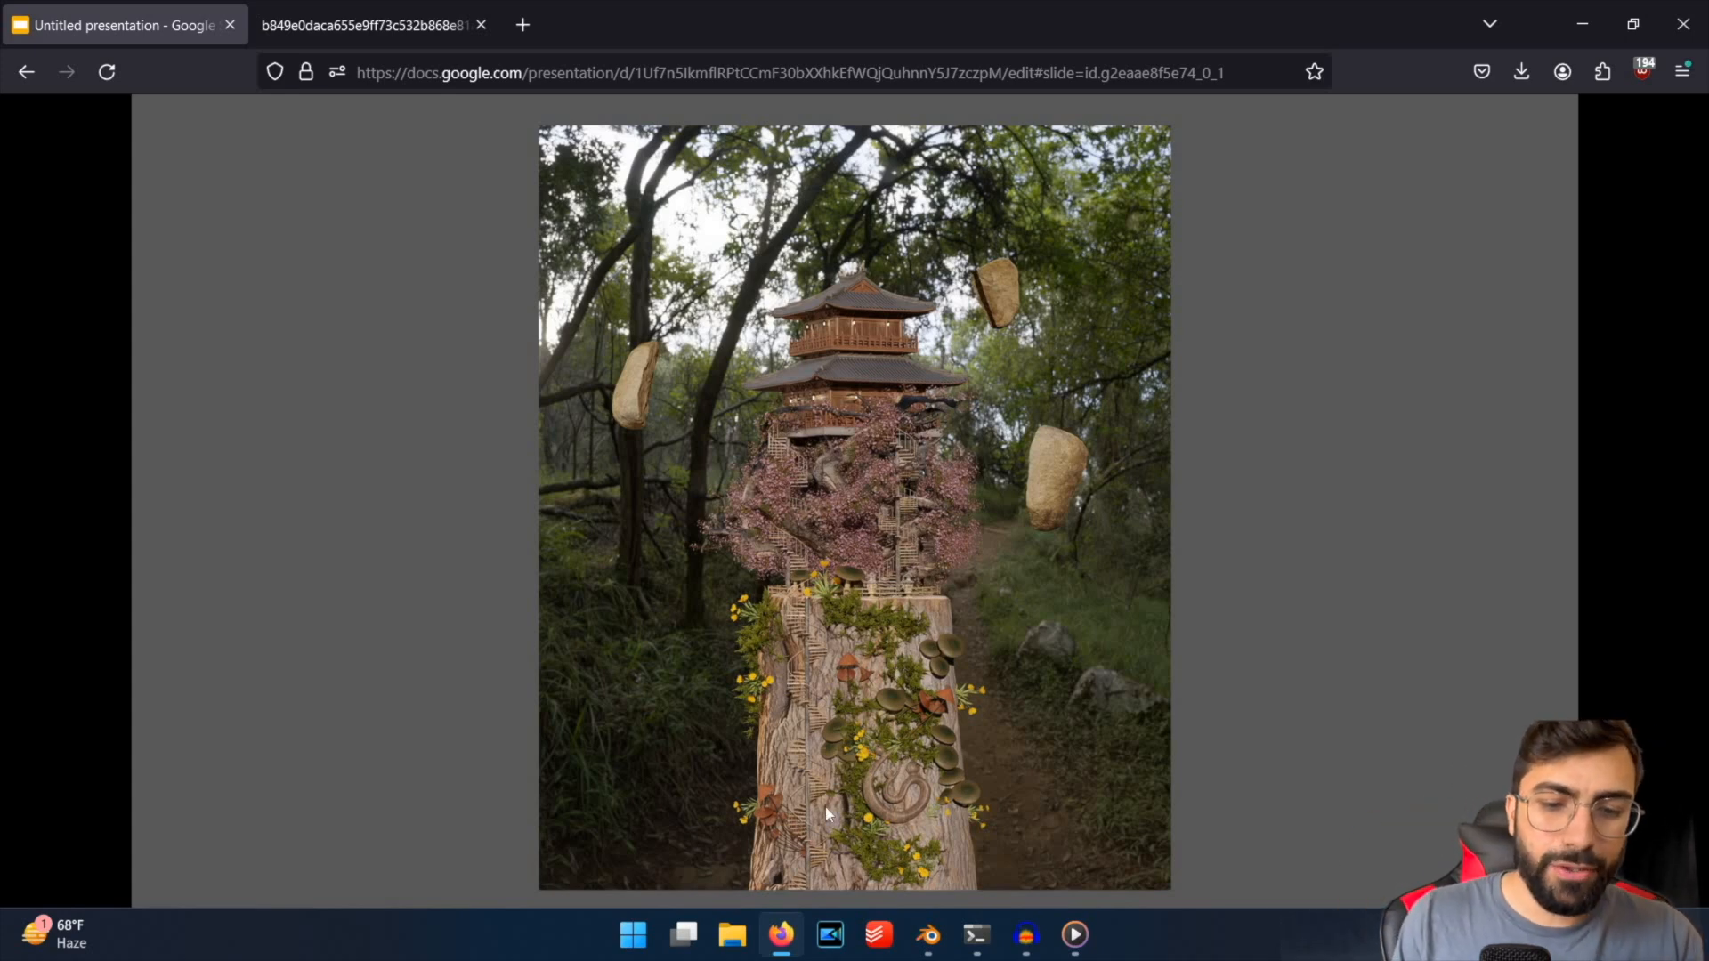
pyautogui.press('super+5')
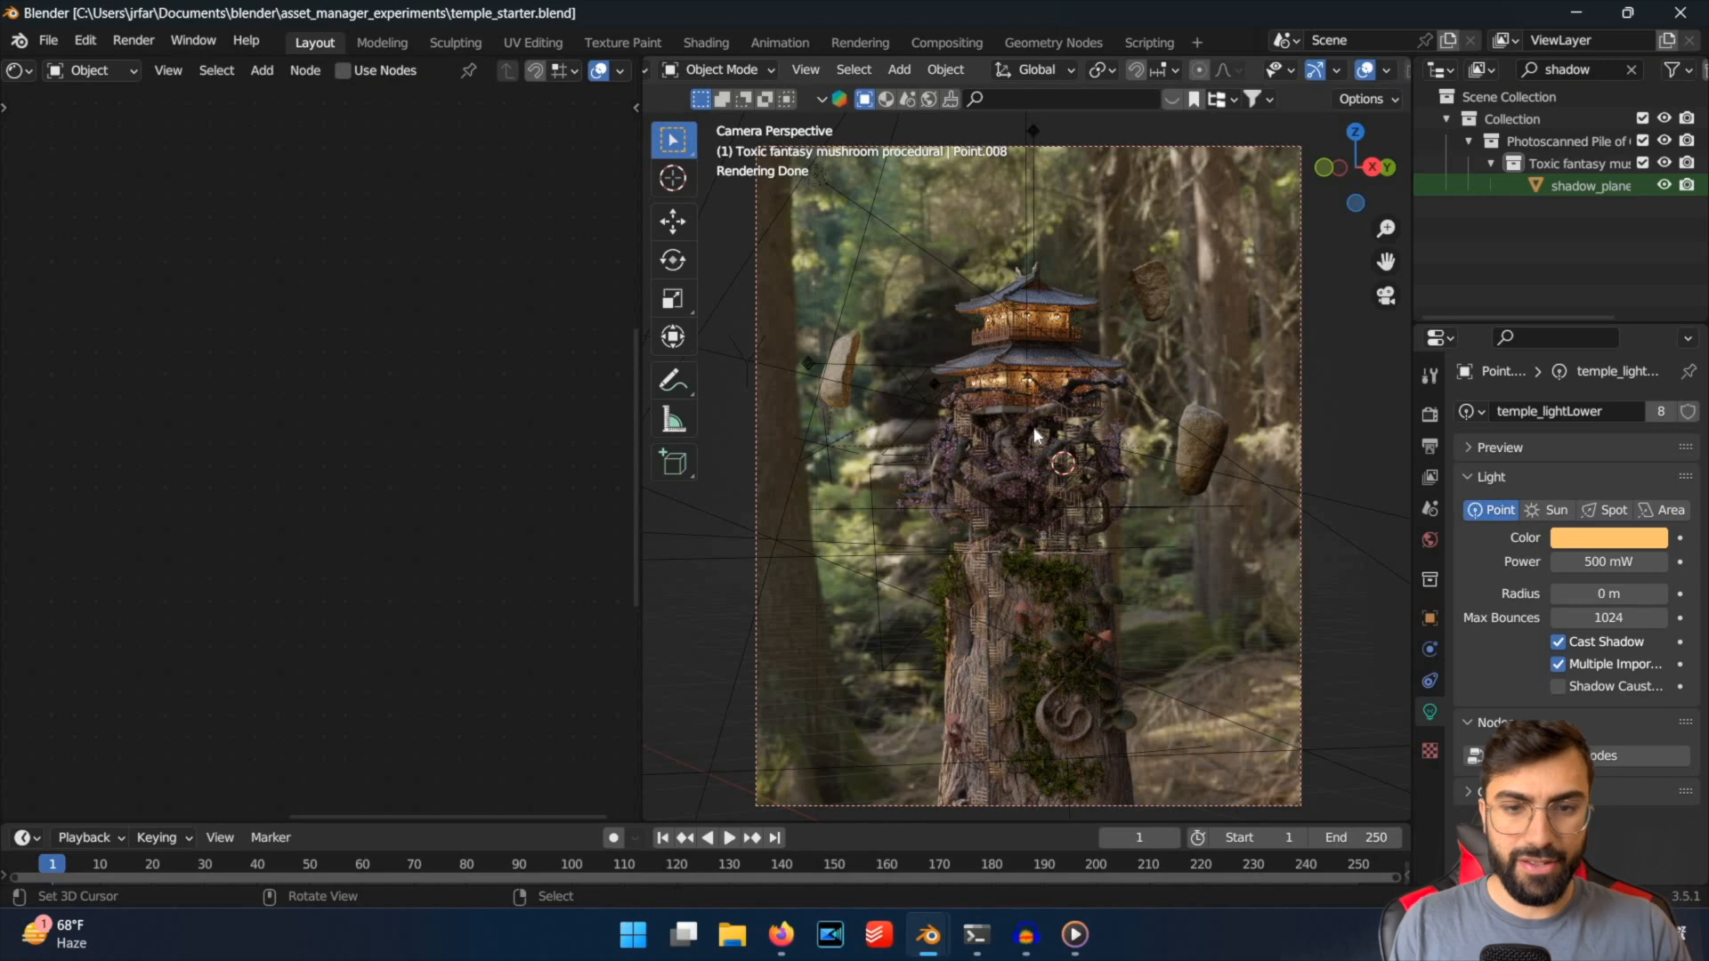
pyautogui.hotkey('ctrl', 's')
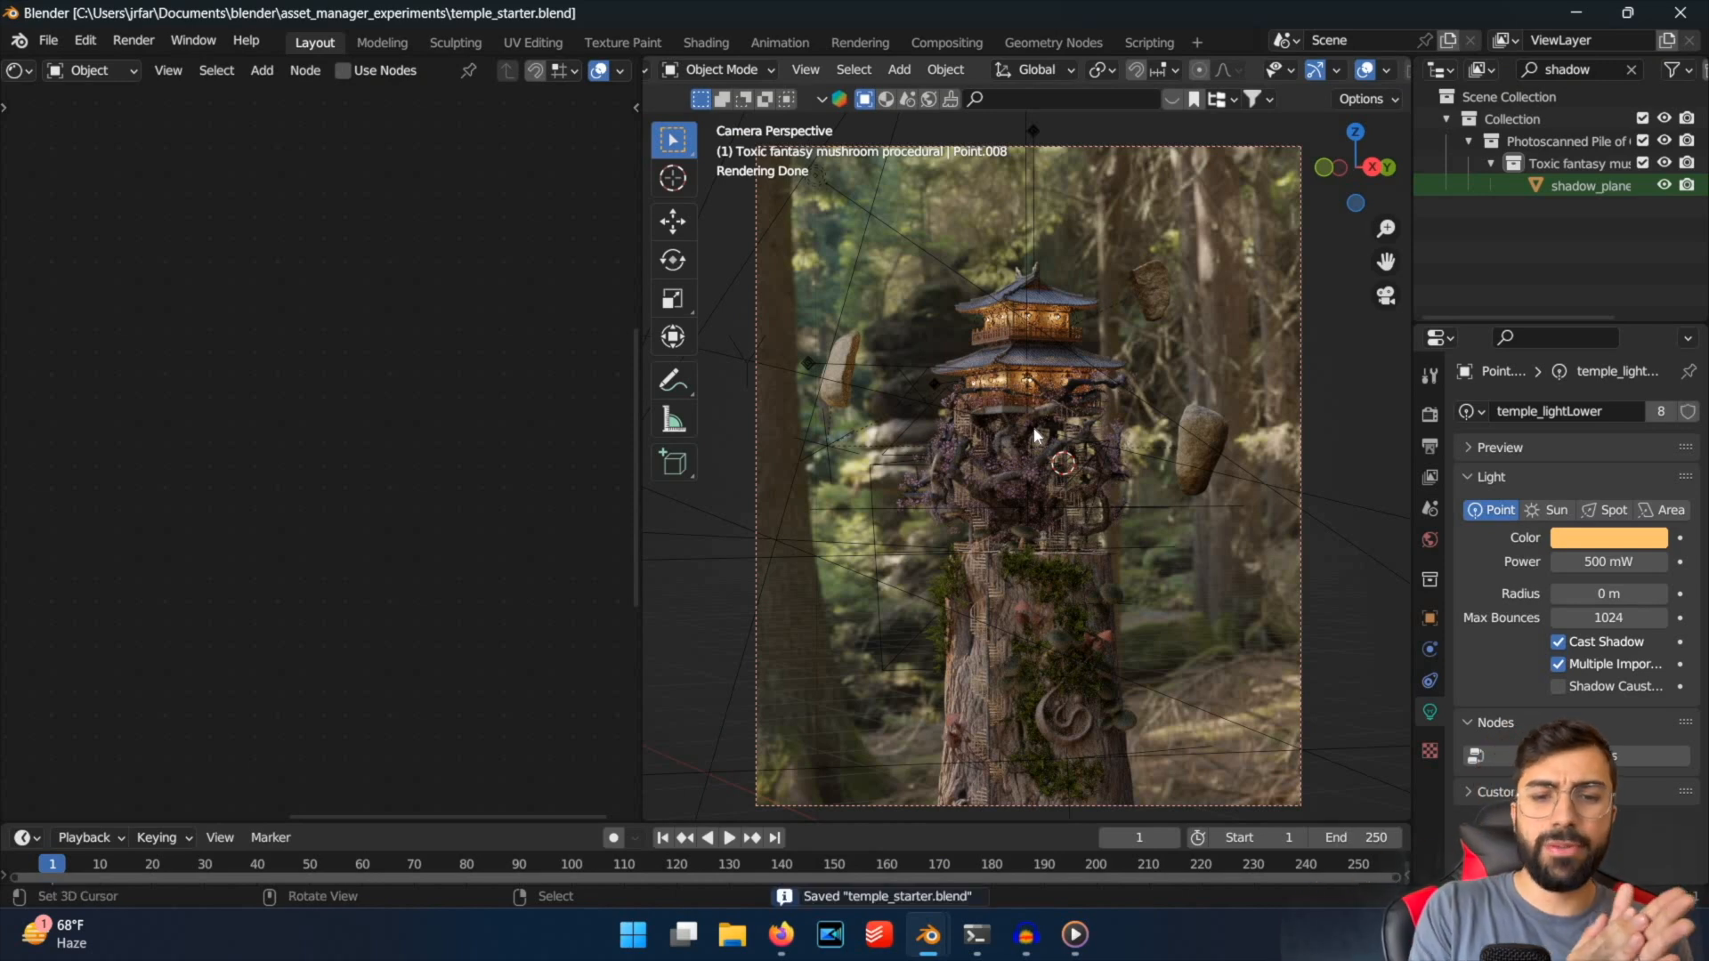
# Check the camera's Depth of Field settings, filter the Outliner for "DOF" and select the DOF empty.
pyautogui.click(1298, 216)
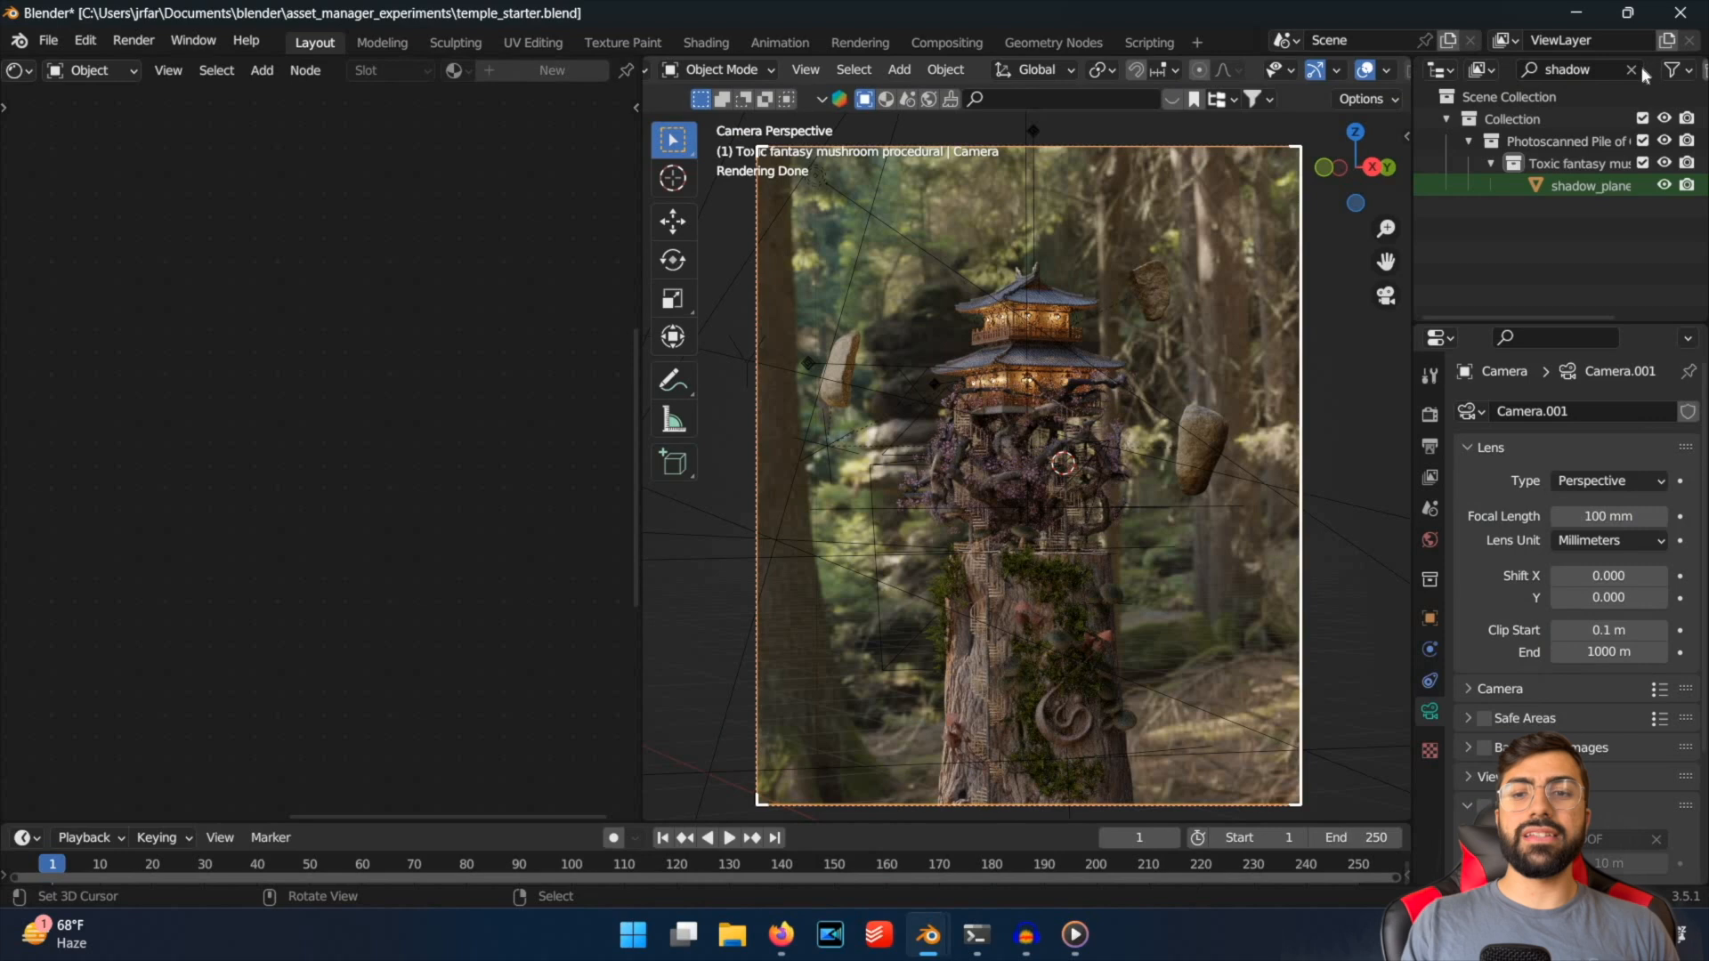
pyautogui.click(1631, 69)
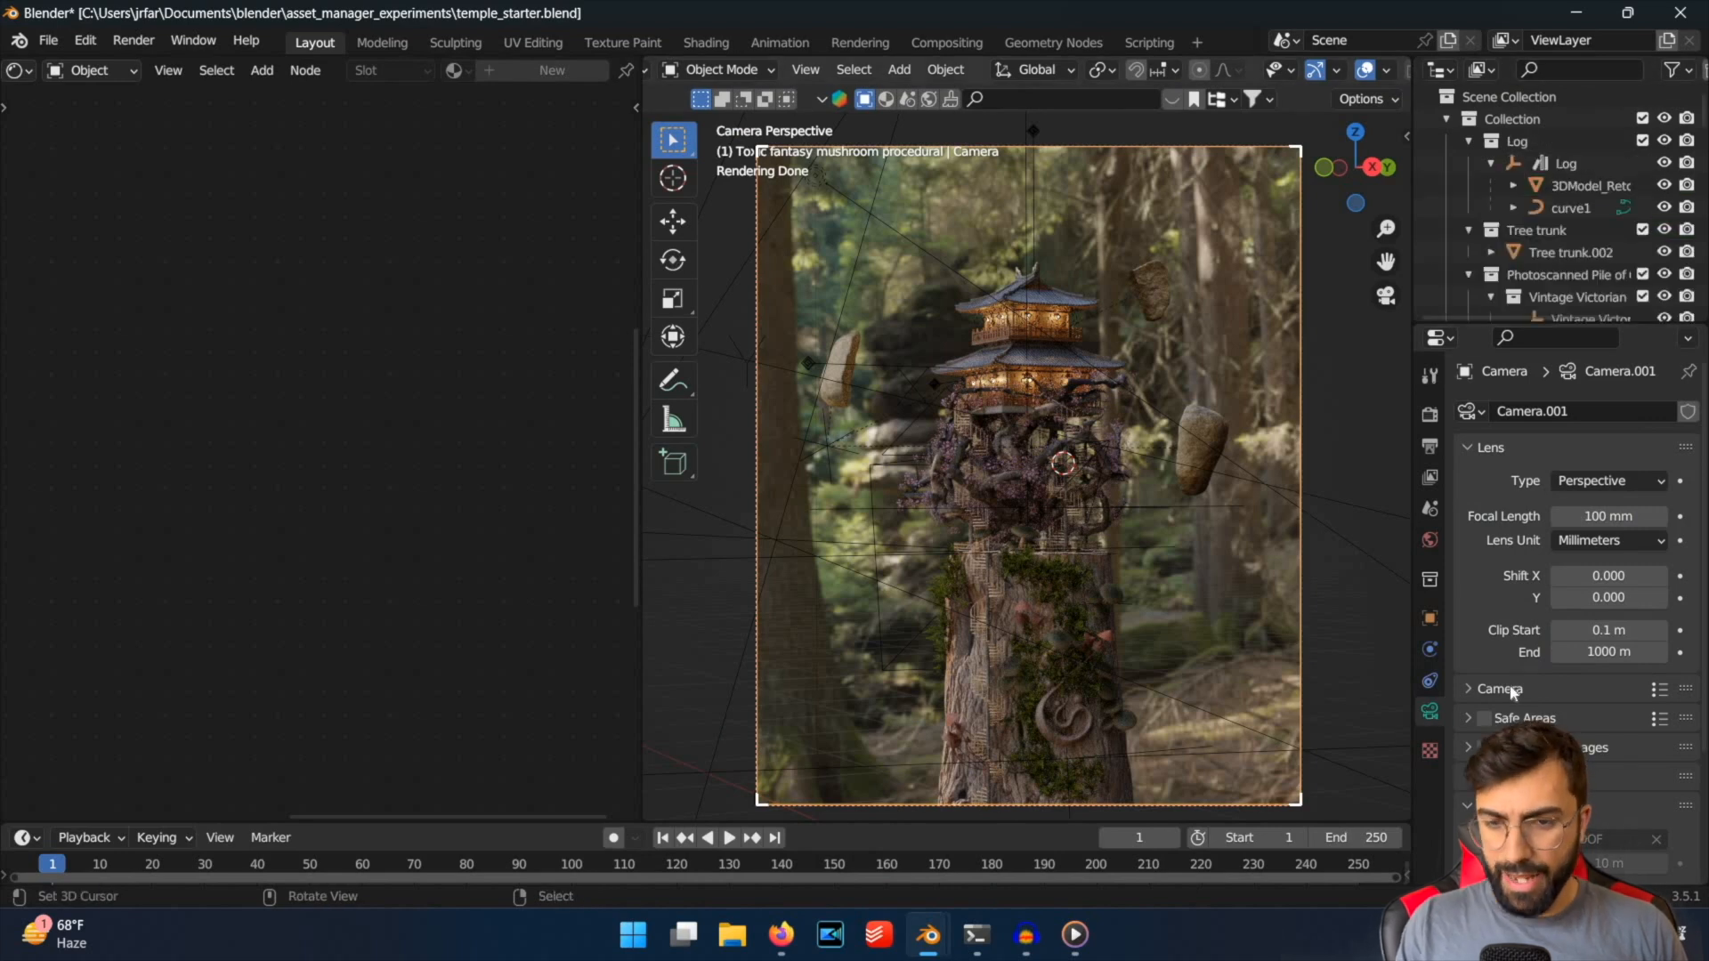
pyautogui.scroll(-4, 1473, 662)
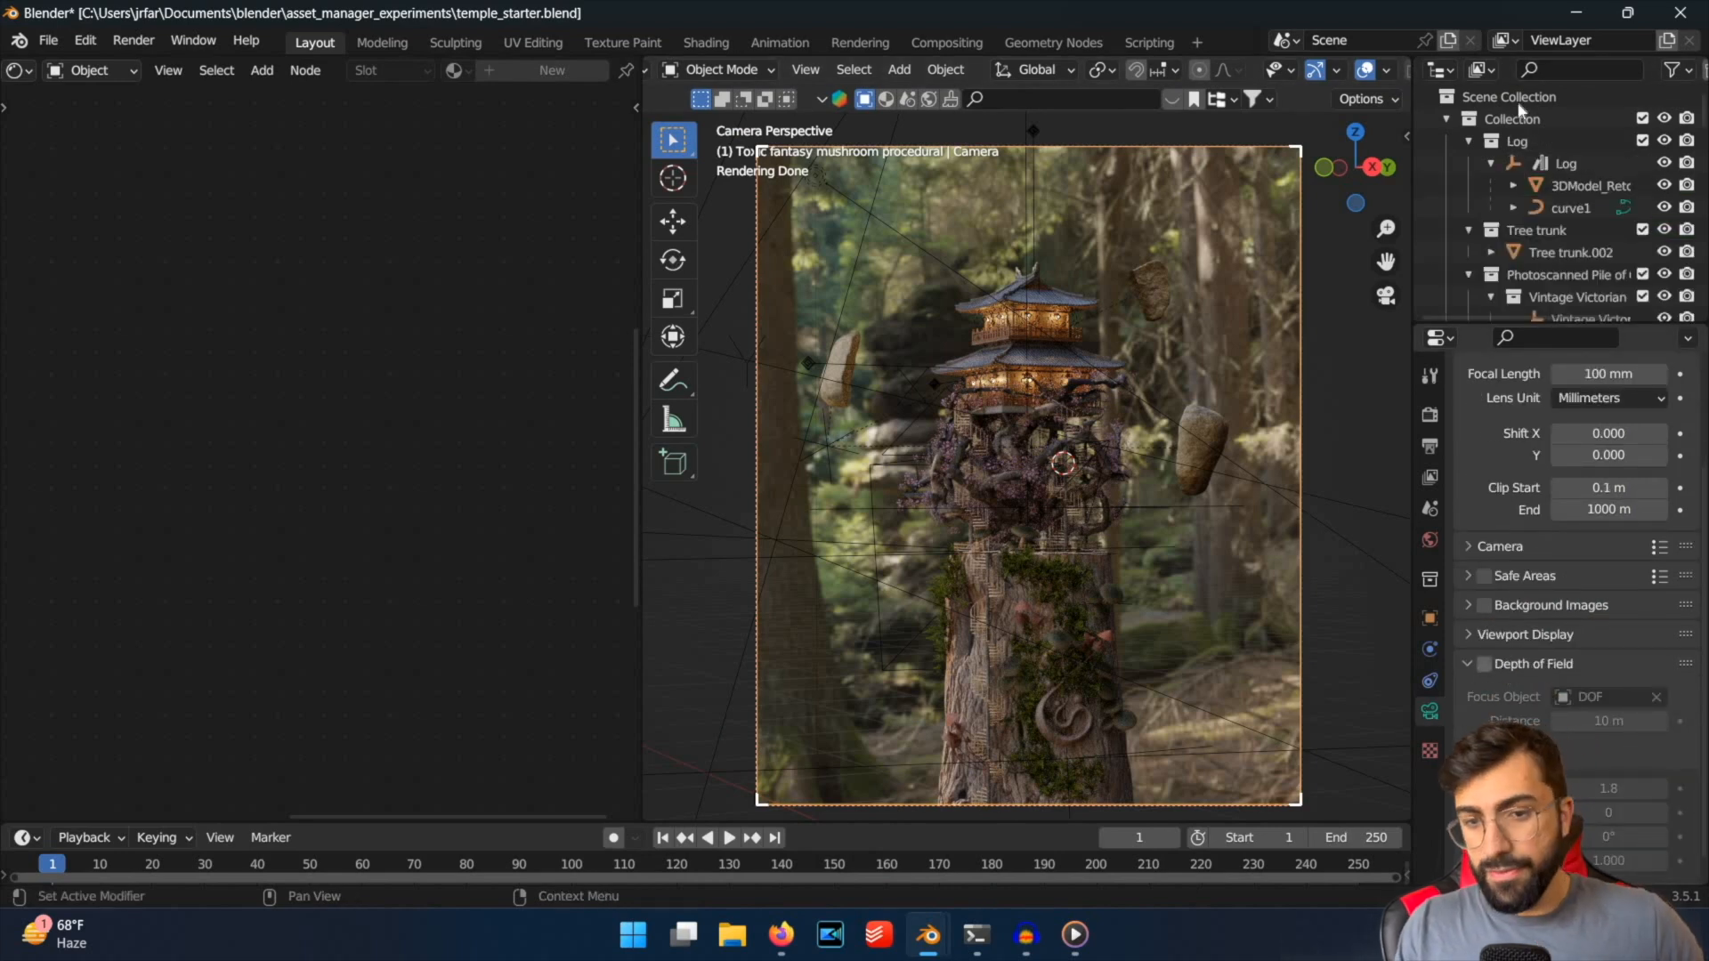
pyautogui.click(1563, 69)
pyautogui.write('DOF')
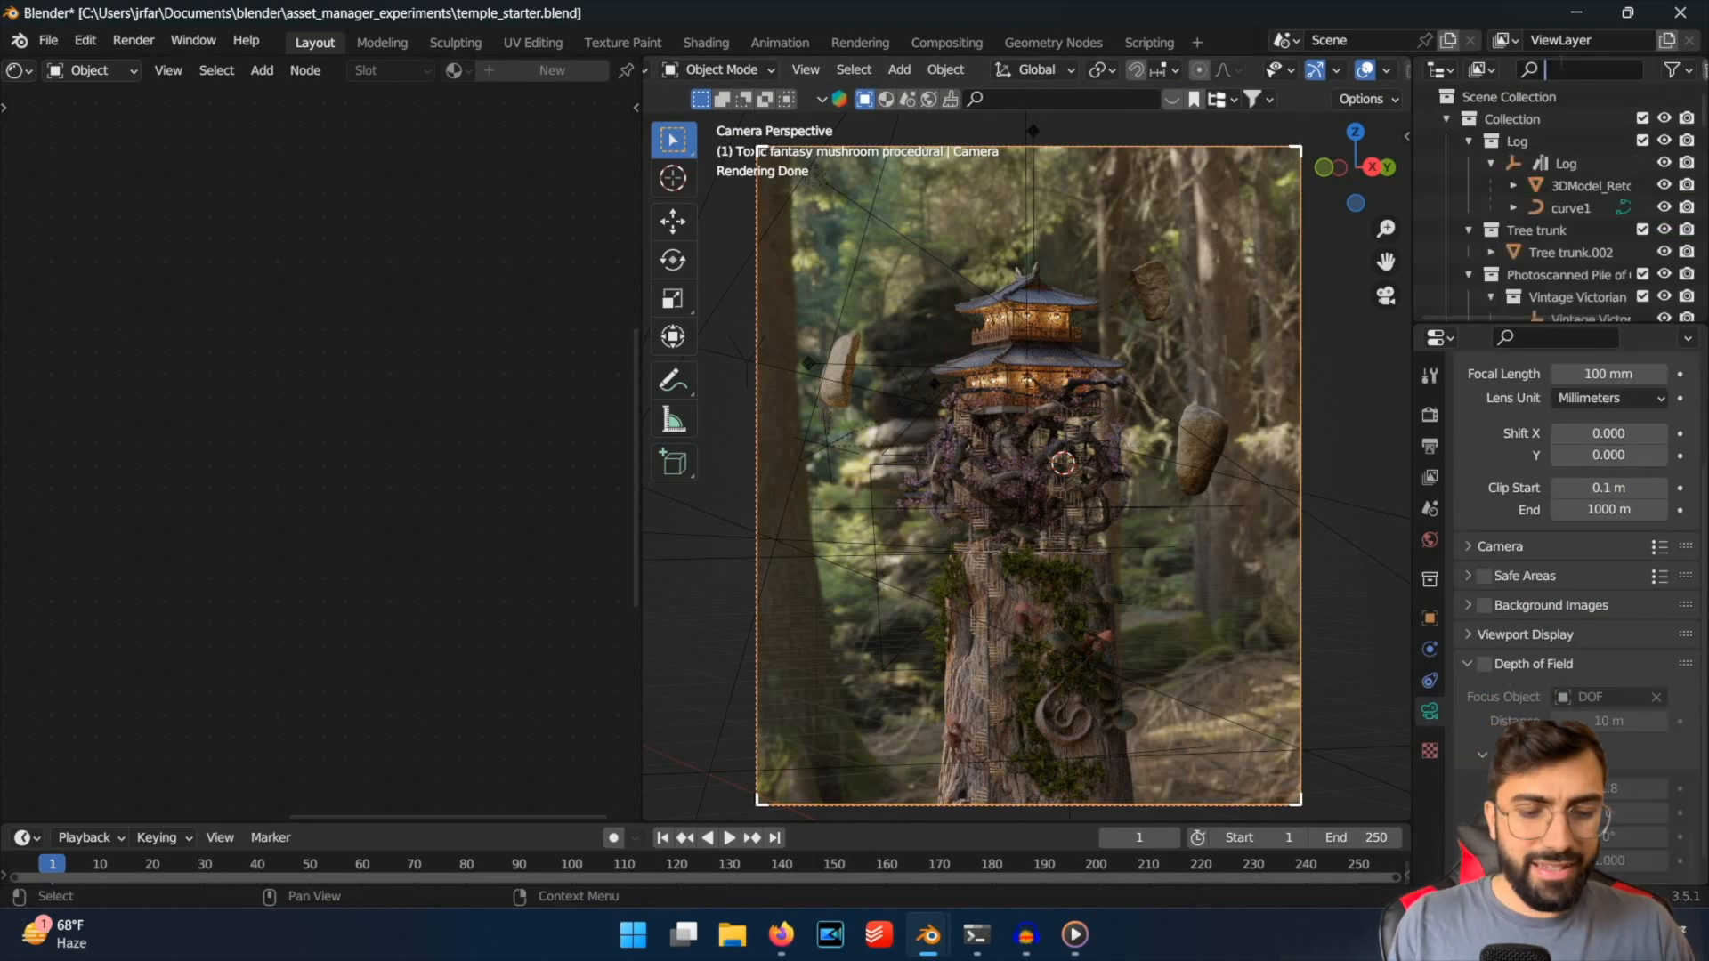
pyautogui.click(1139, 485)
pyautogui.press('g')
pyautogui.rightClick(1529, 154)
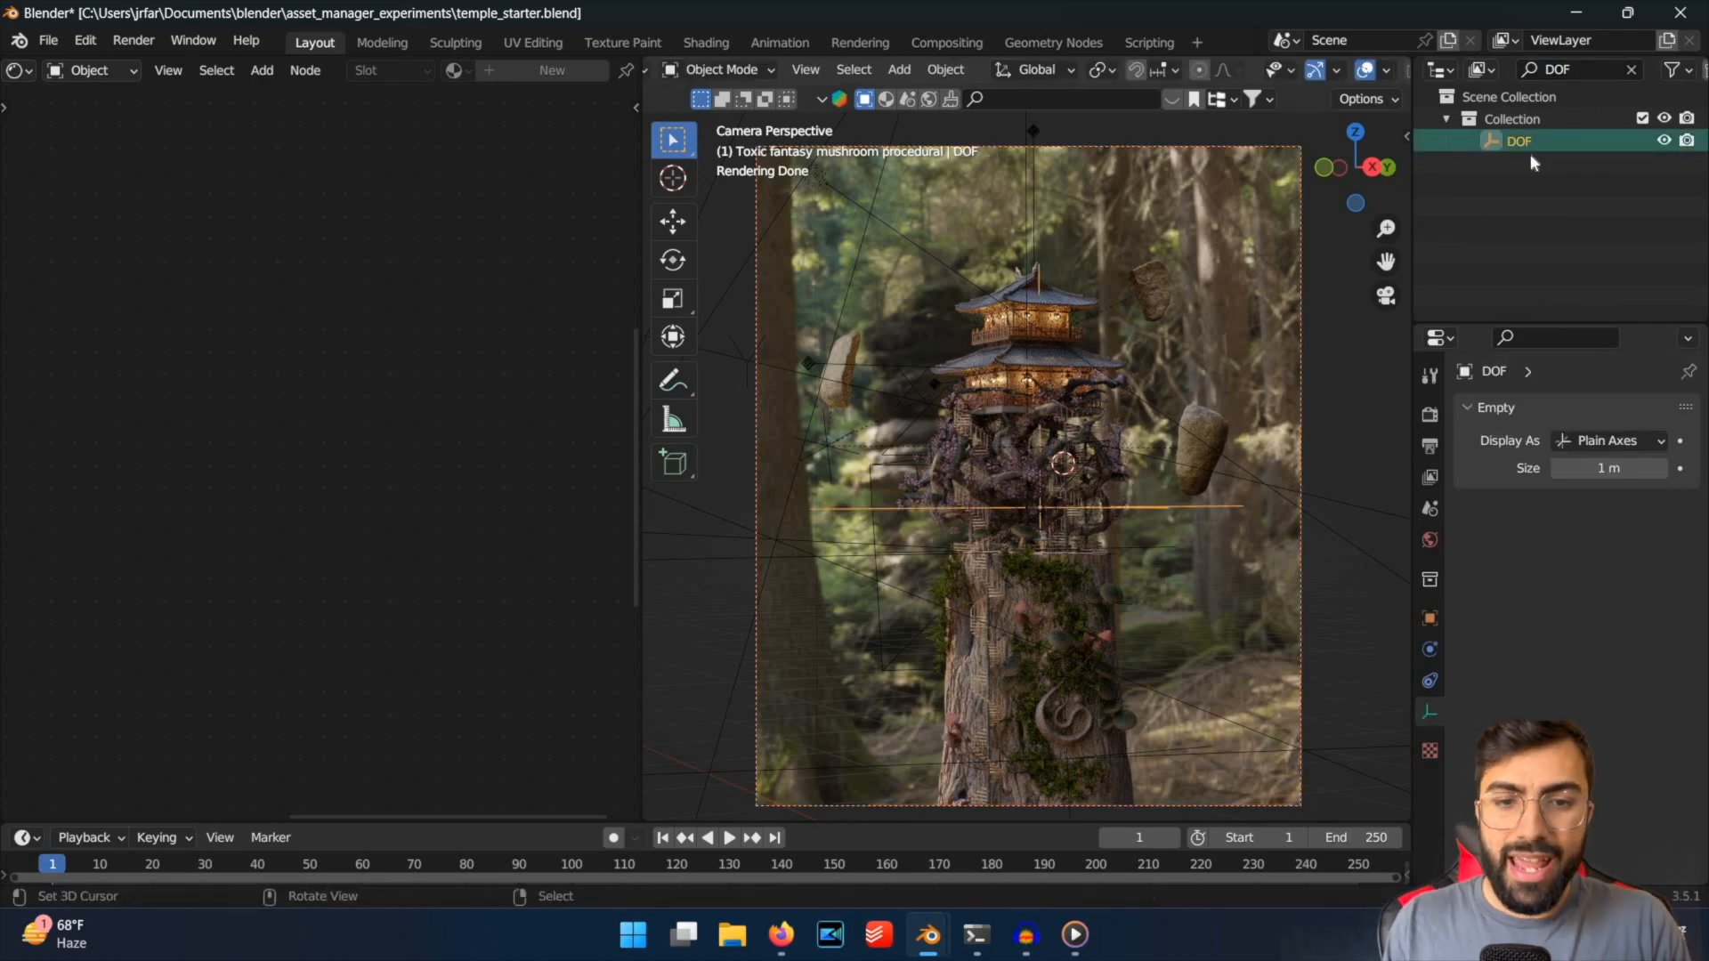
# Select the camera again and enable its Depth of Field with the DOF empty as focus object.
pyautogui.rightClick(1300, 213)
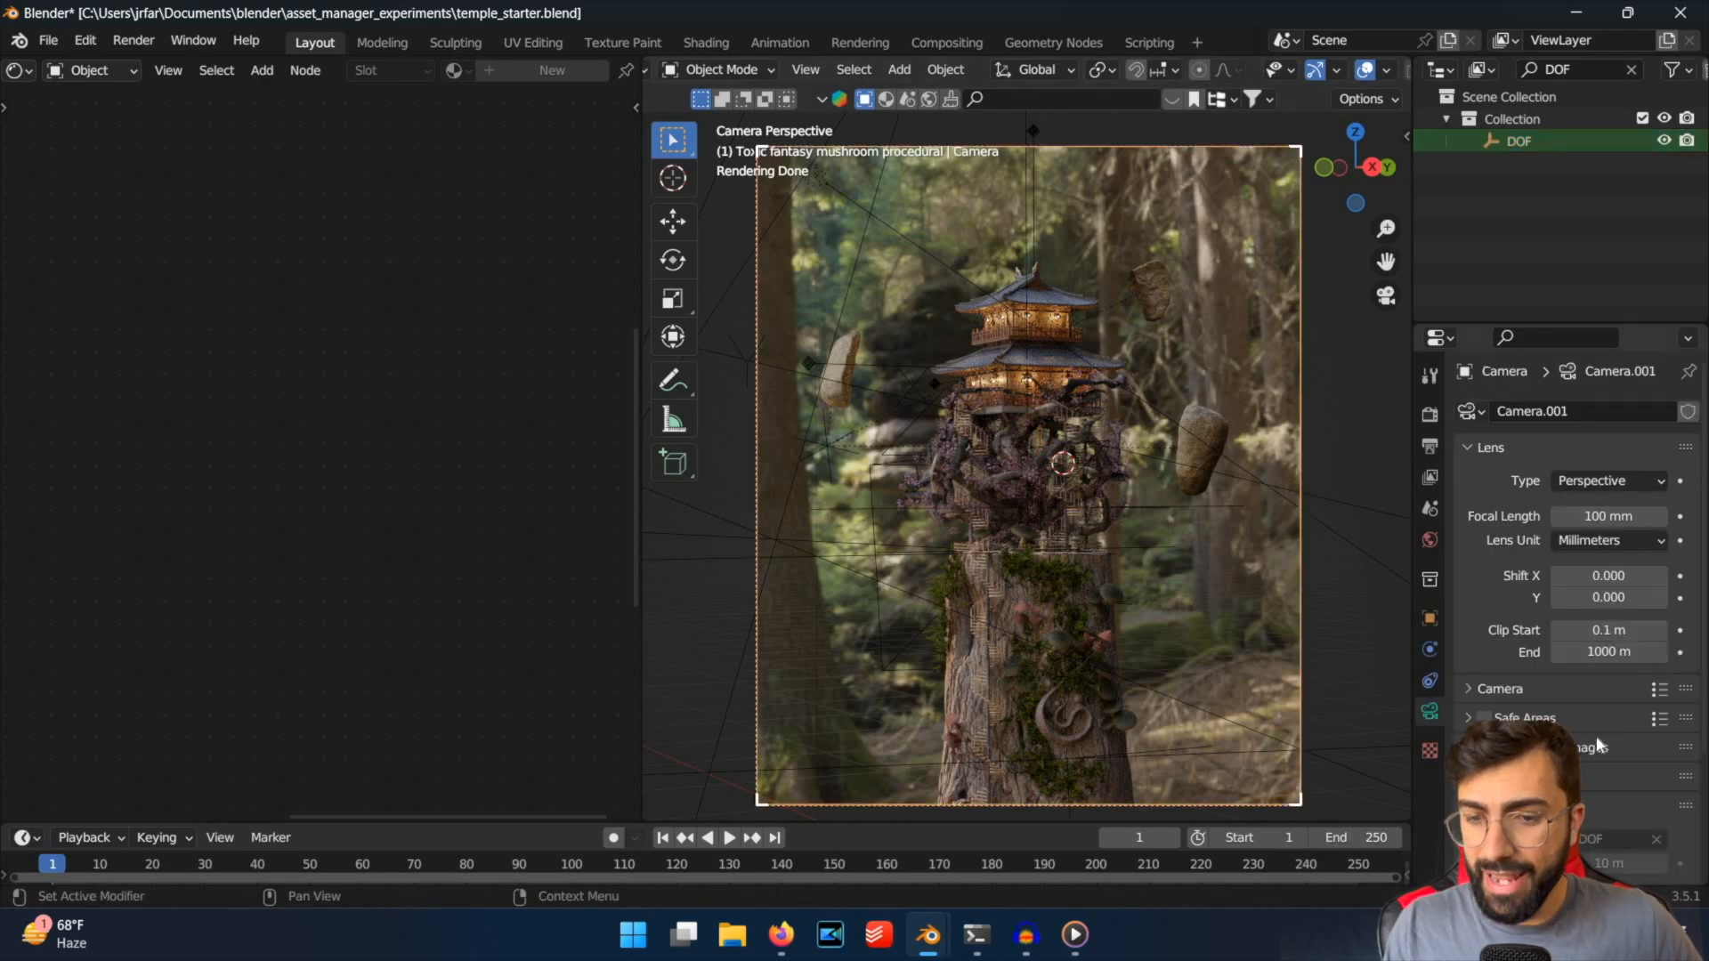
pyautogui.scroll(-3, 1595, 735)
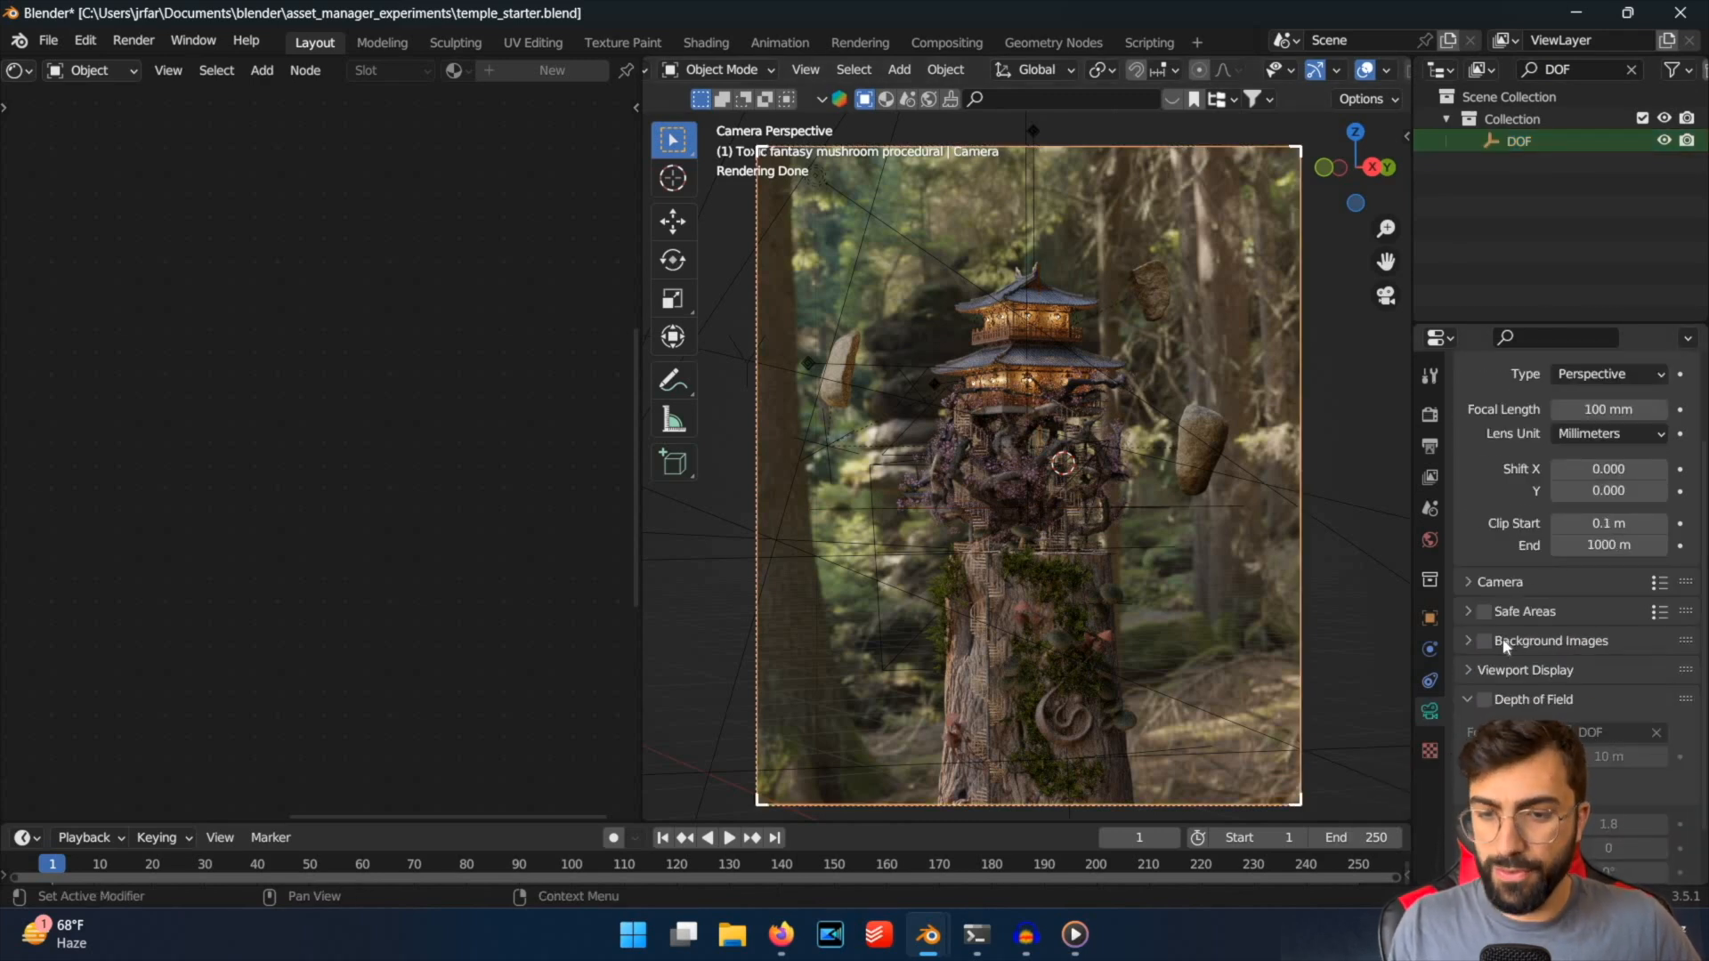
pyautogui.scroll(-2, 1478, 632)
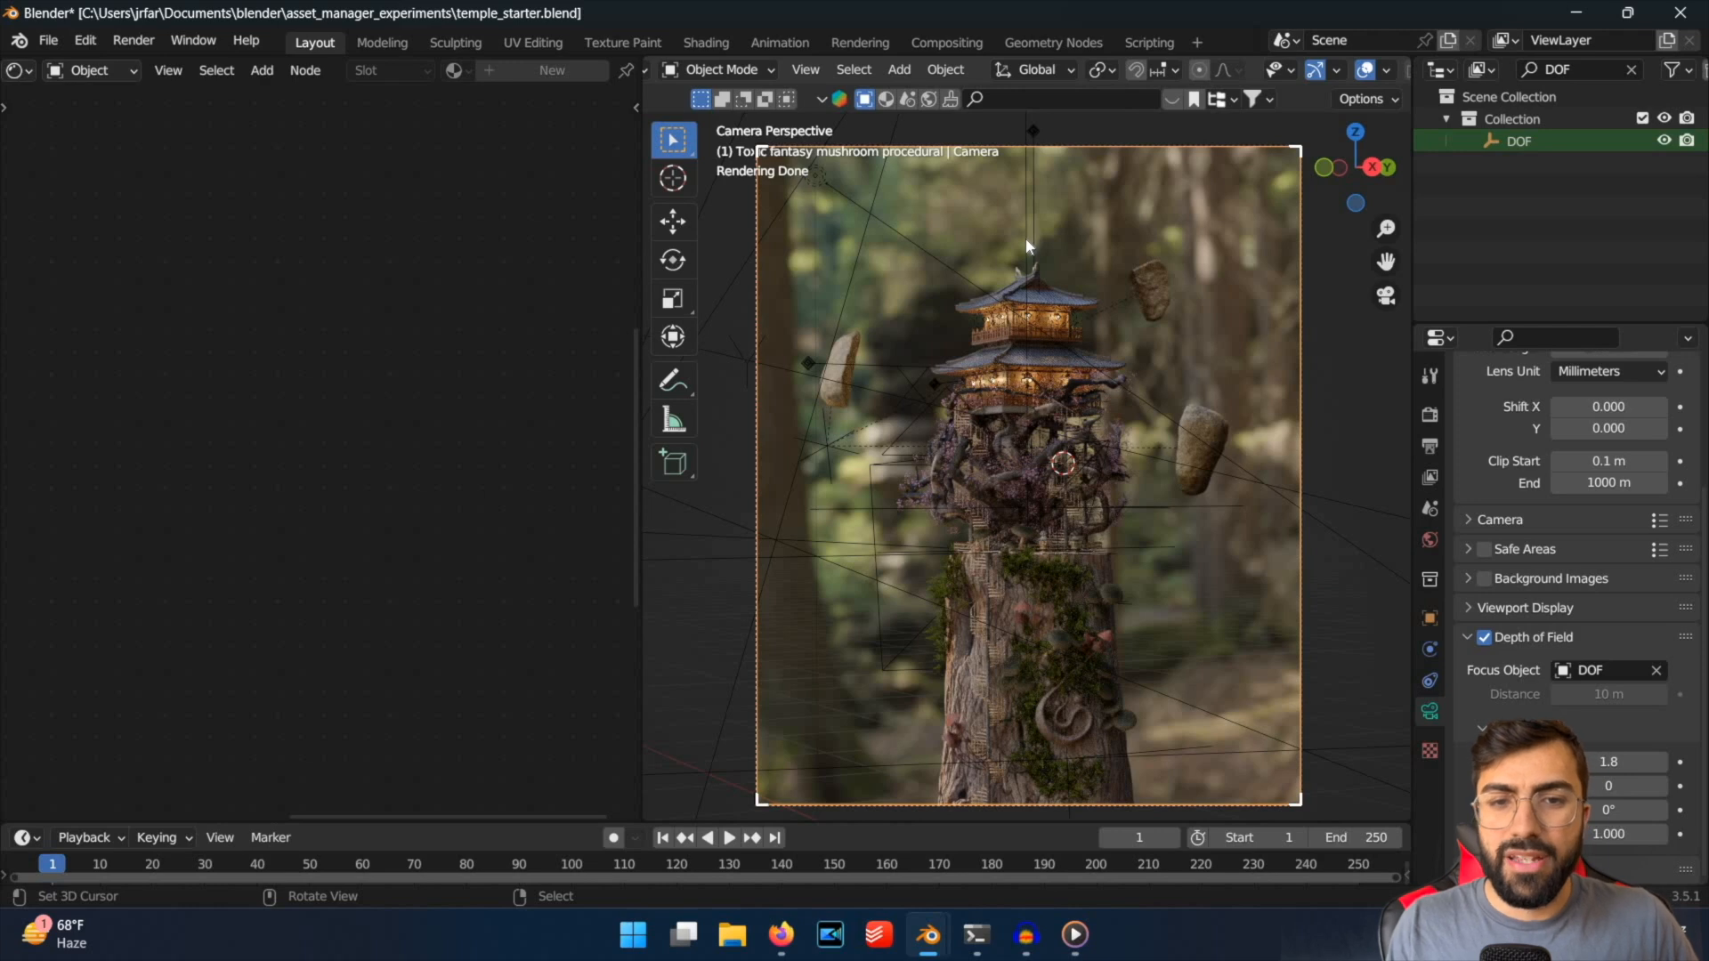
pyautogui.click(1131, 558)
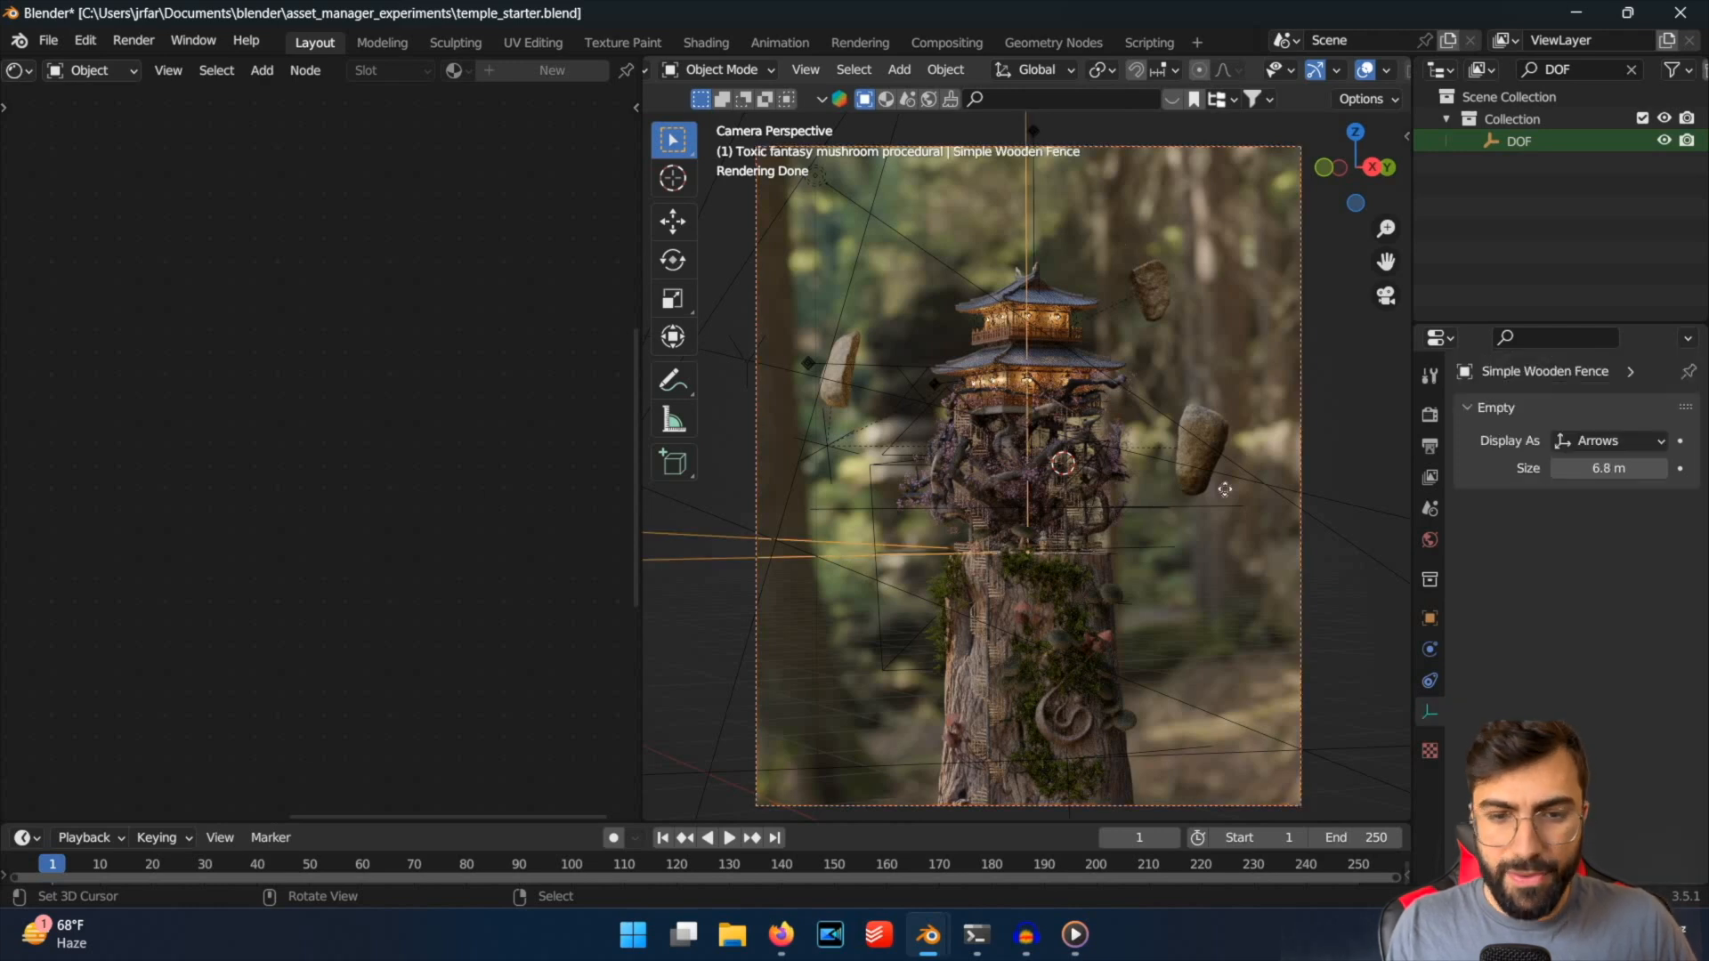
pyautogui.press('g')
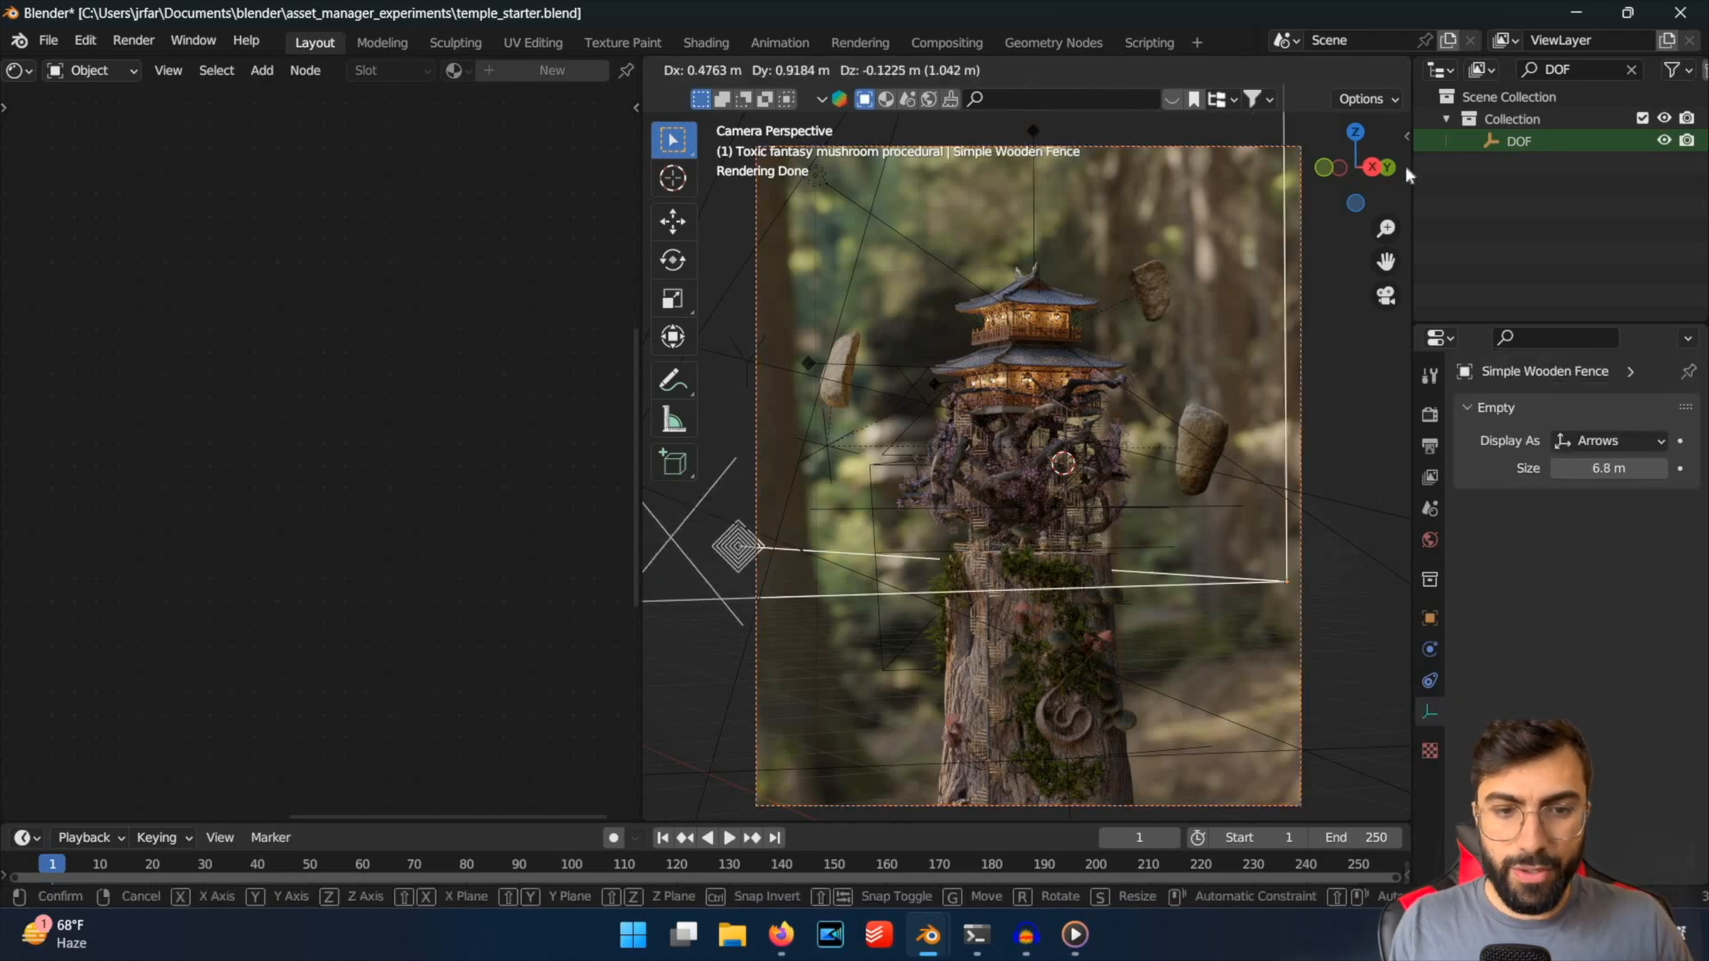
pyautogui.press('Escape')
# Try moving the DOF empty along the global X axis to test how the camera's focus shifts.
pyautogui.click(1519, 141)
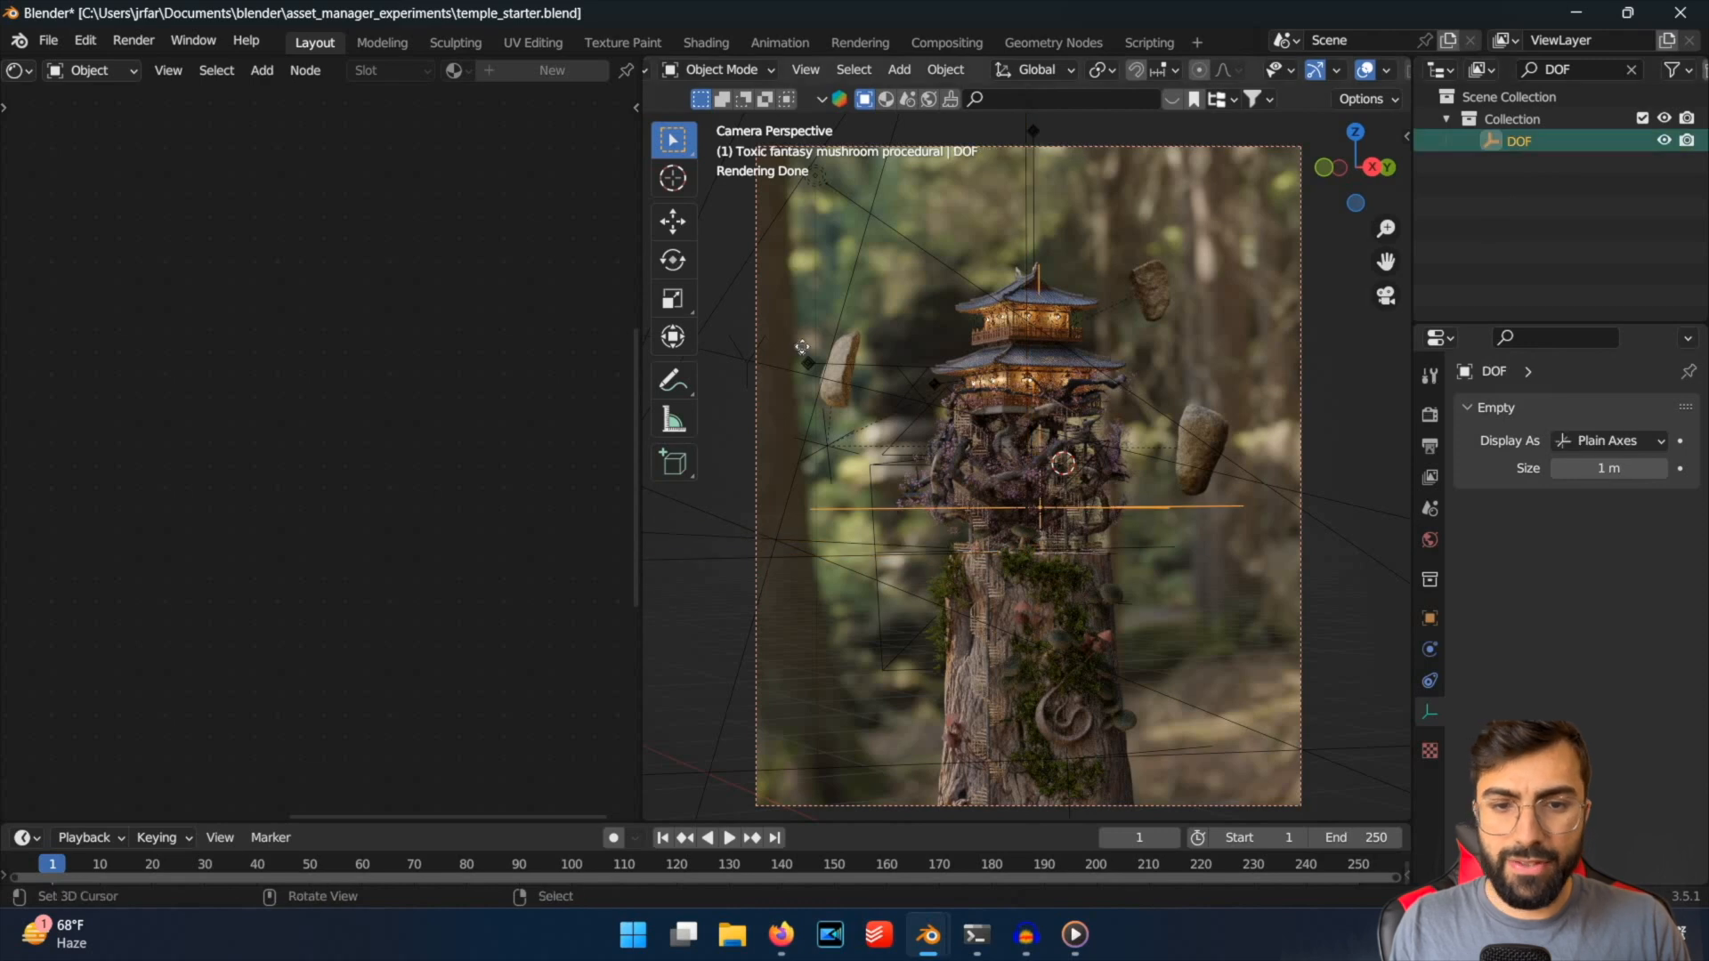
pyautogui.press('g')
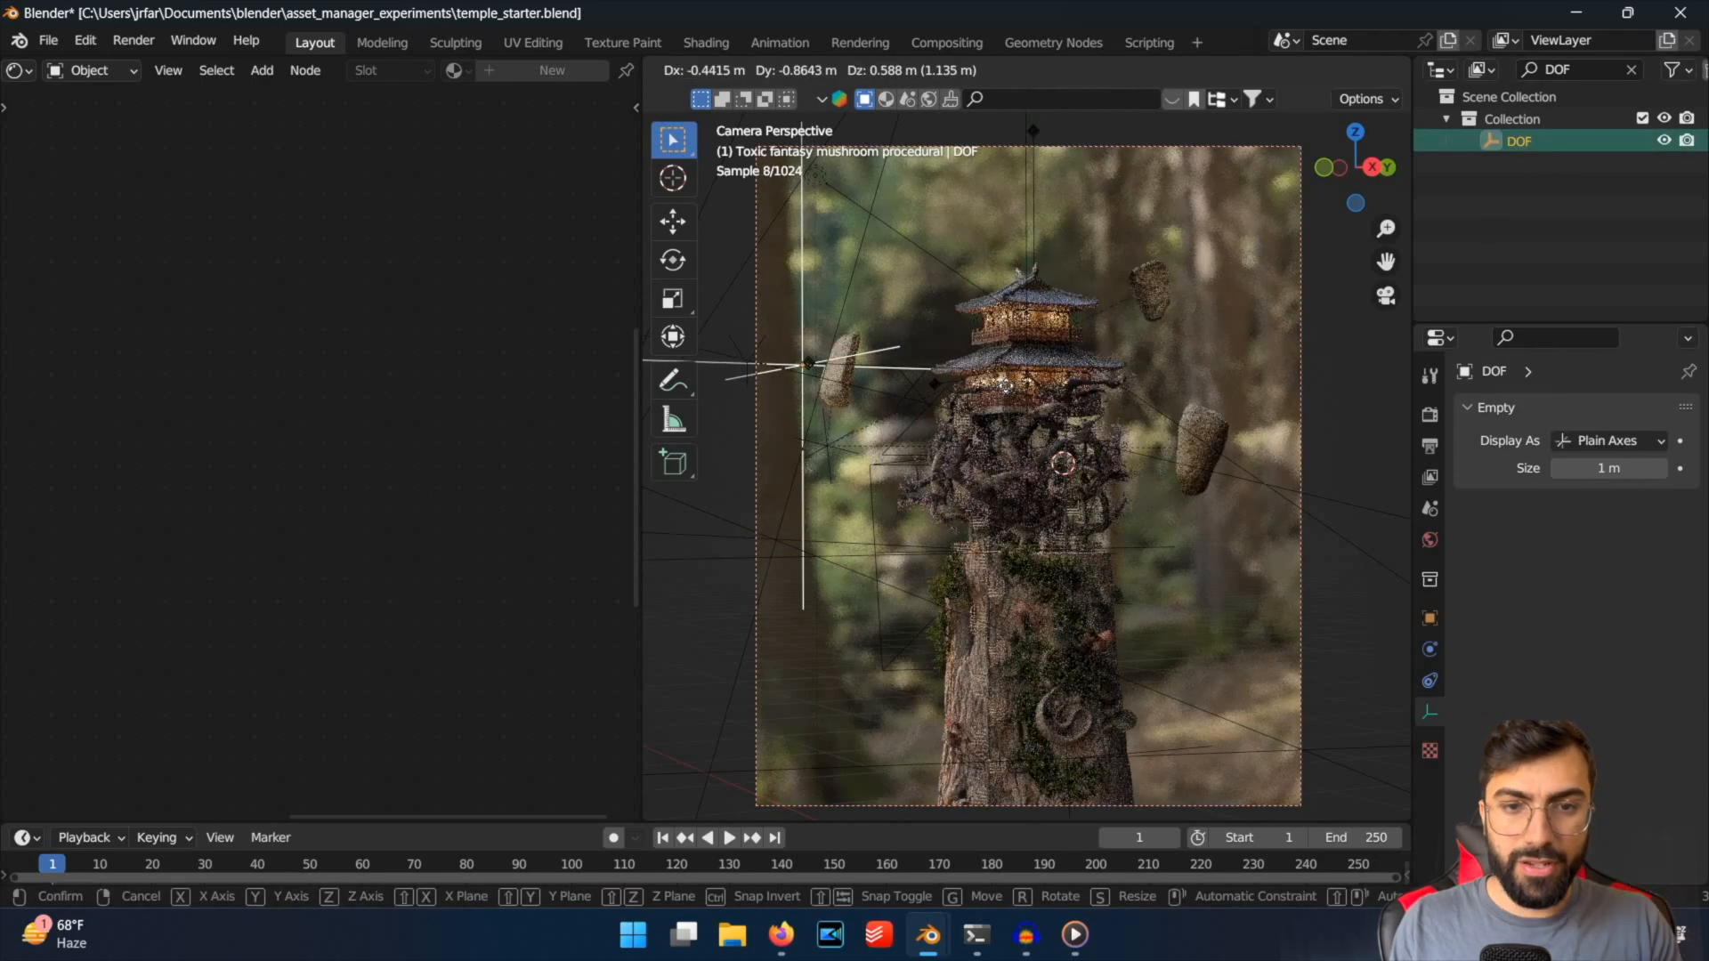
pyautogui.press('Escape')
pyautogui.press('g')
pyautogui.press('z')
pyautogui.press('x')
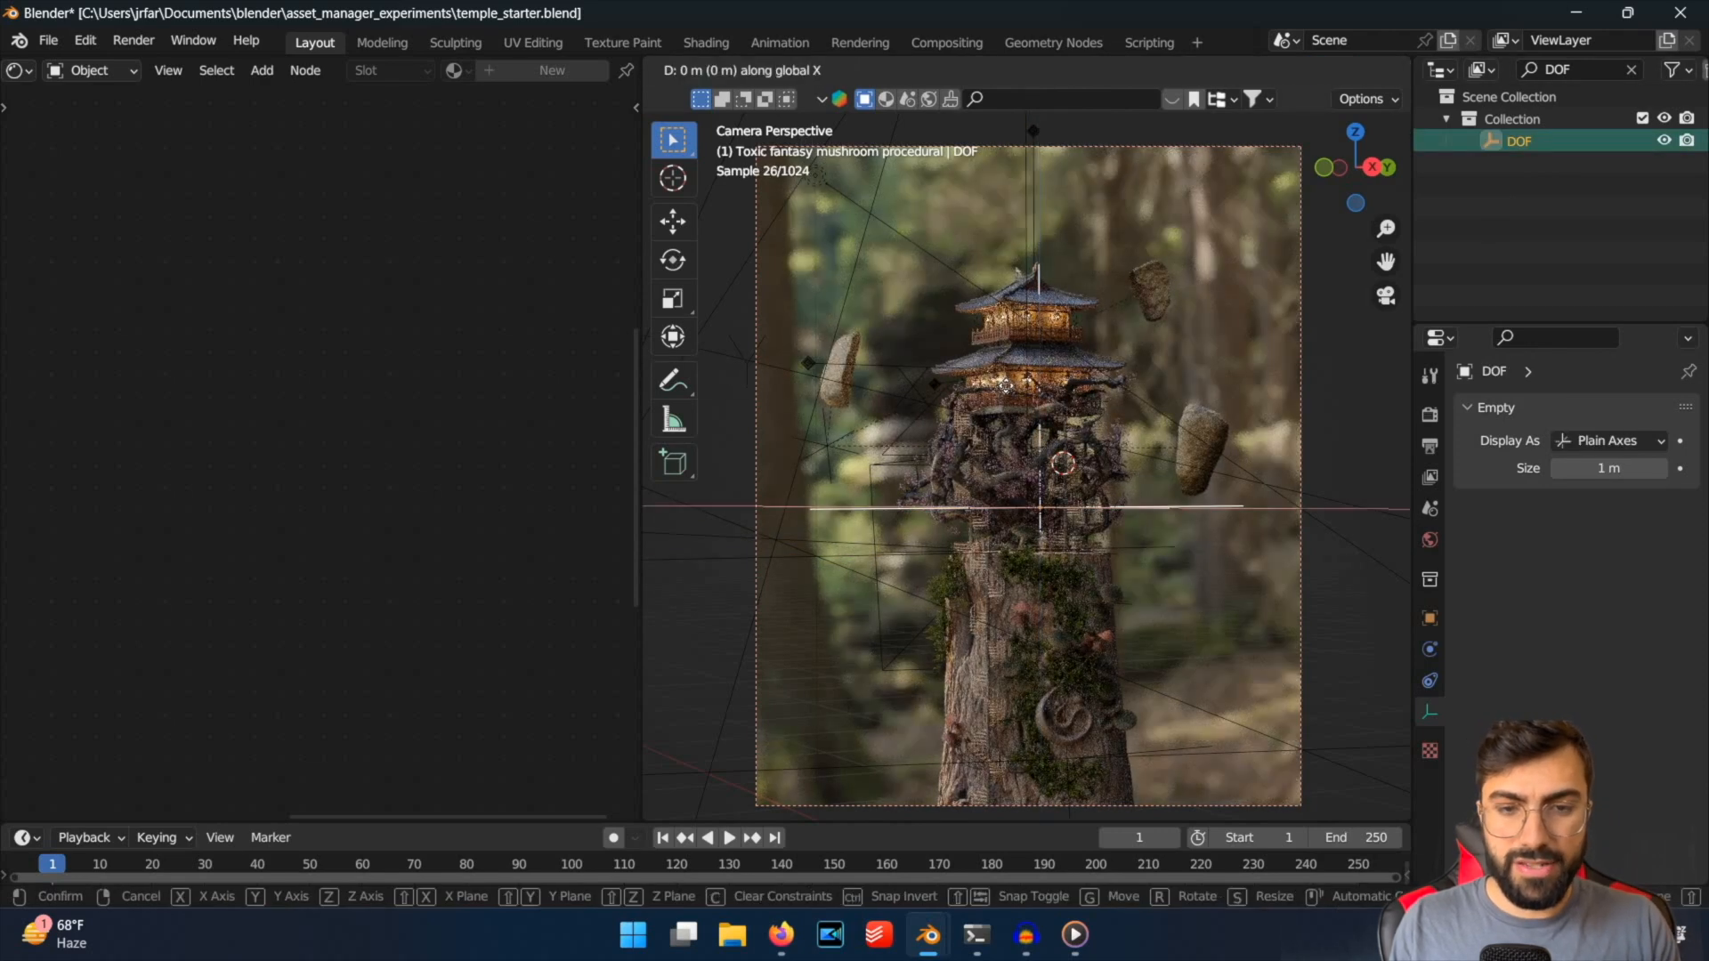
pyautogui.press('y')
pyautogui.press('x')
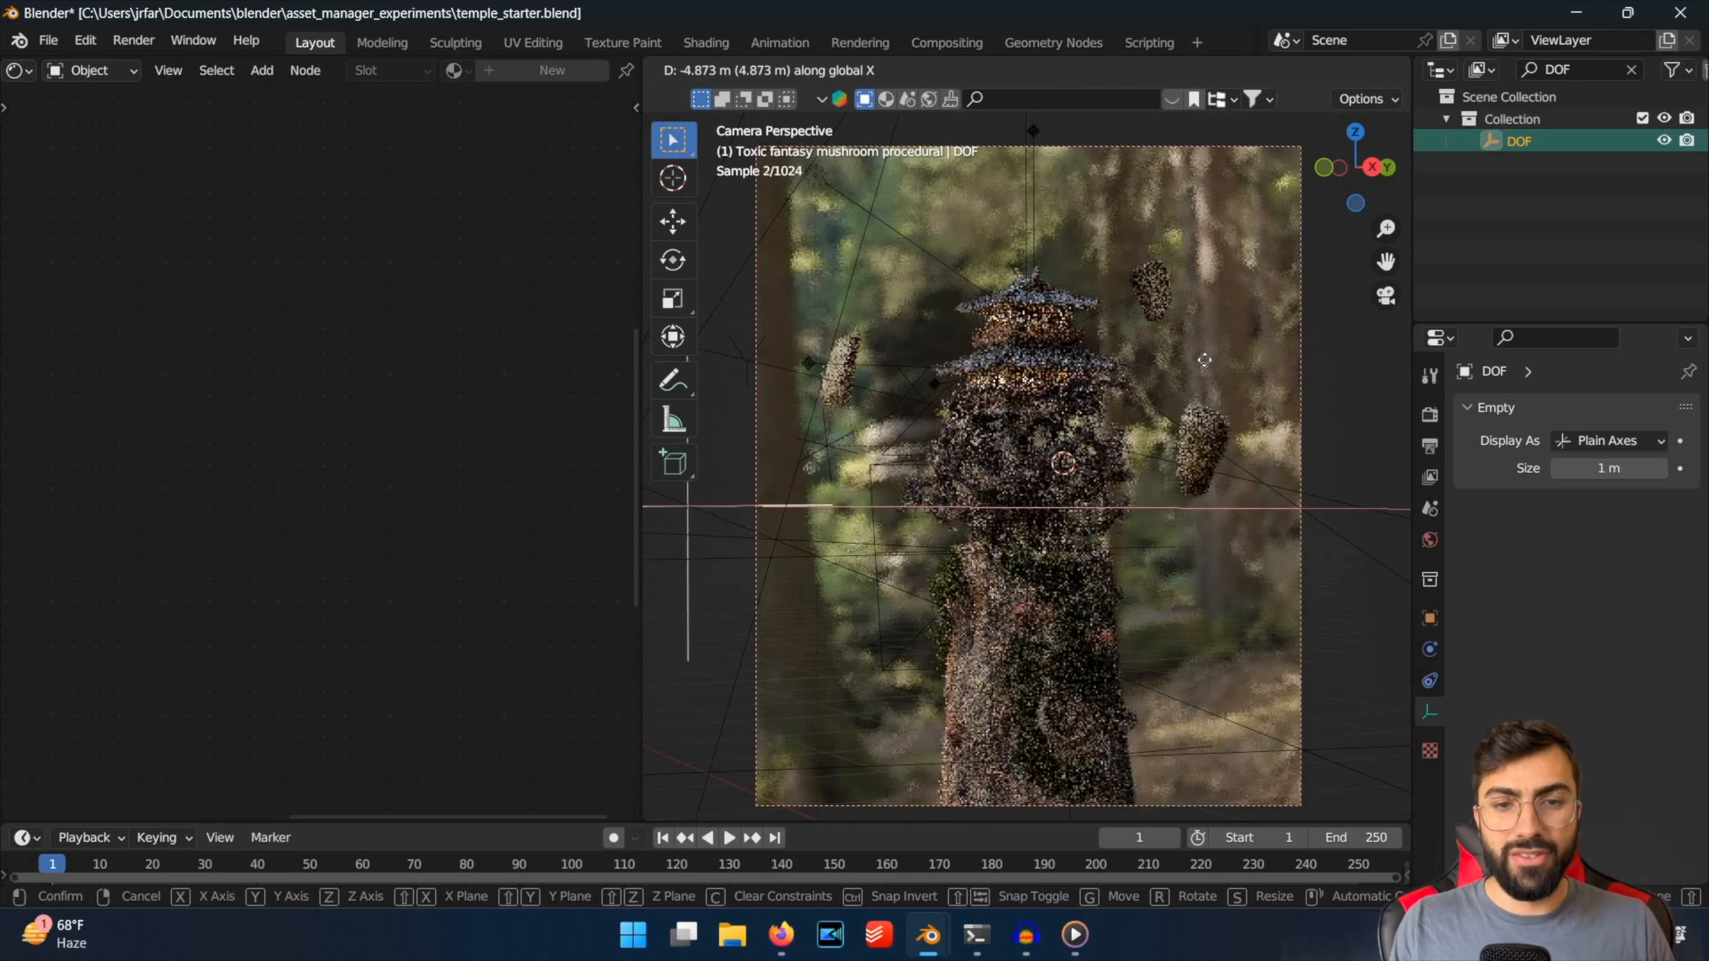
pyautogui.click(1138, 350)
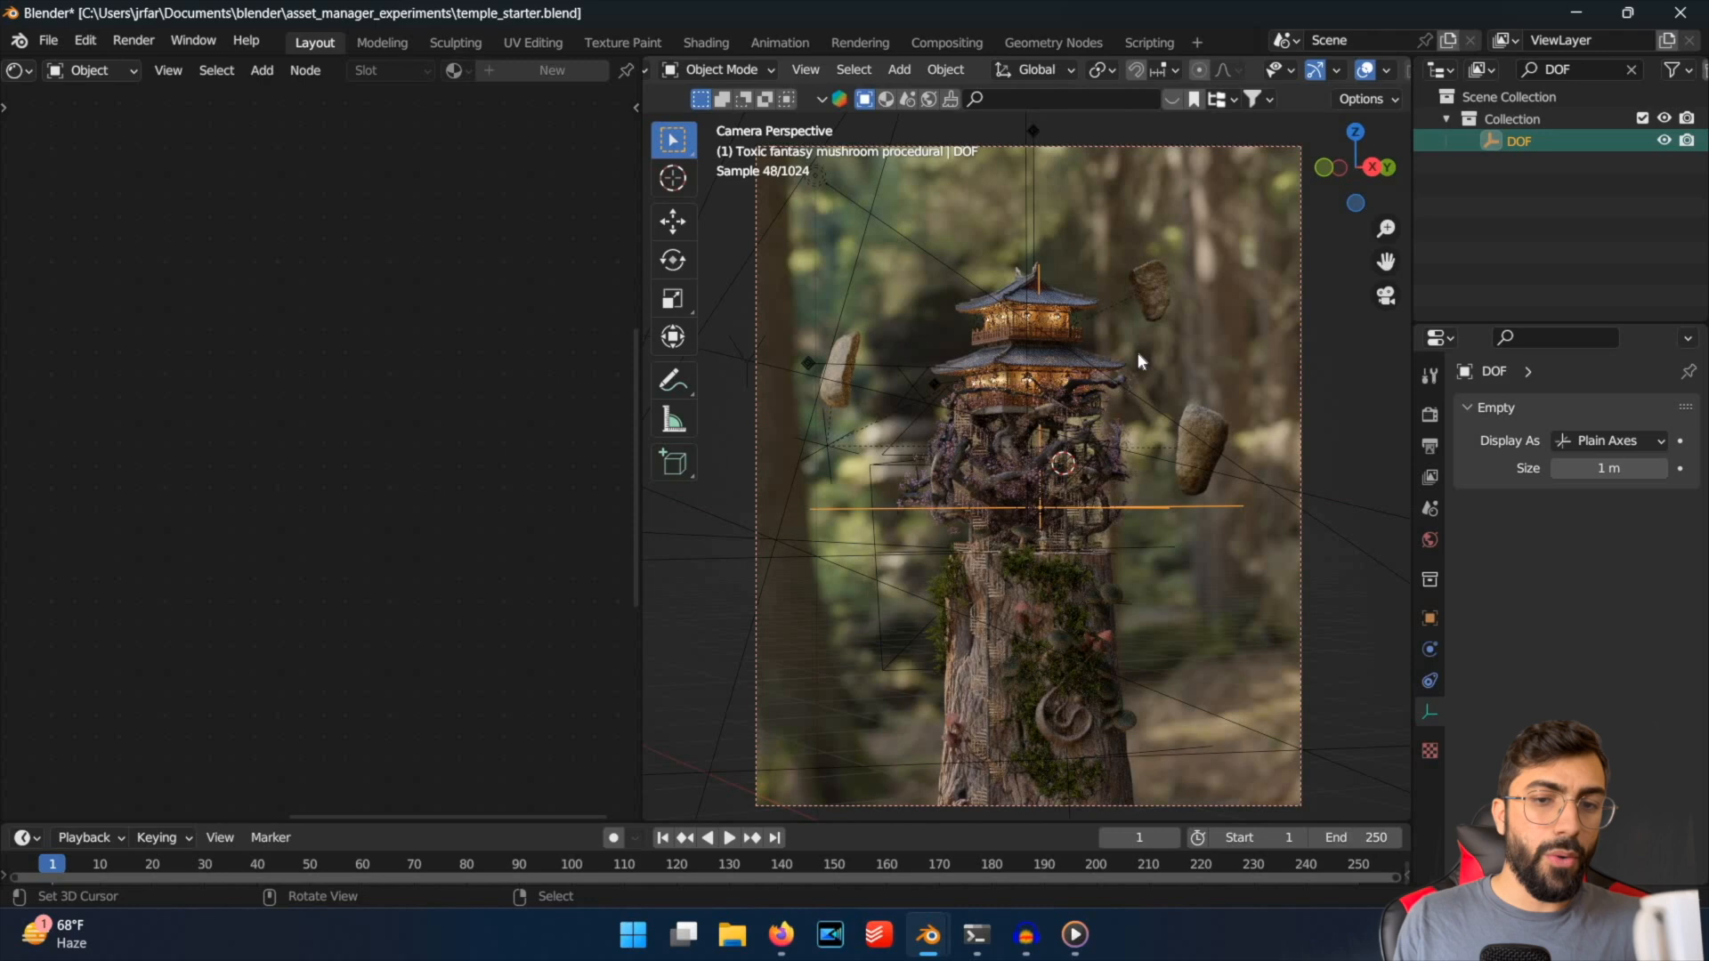
# Select the camera and try a Depth of Field F-Stop of 10.
pyautogui.click(1301, 289)
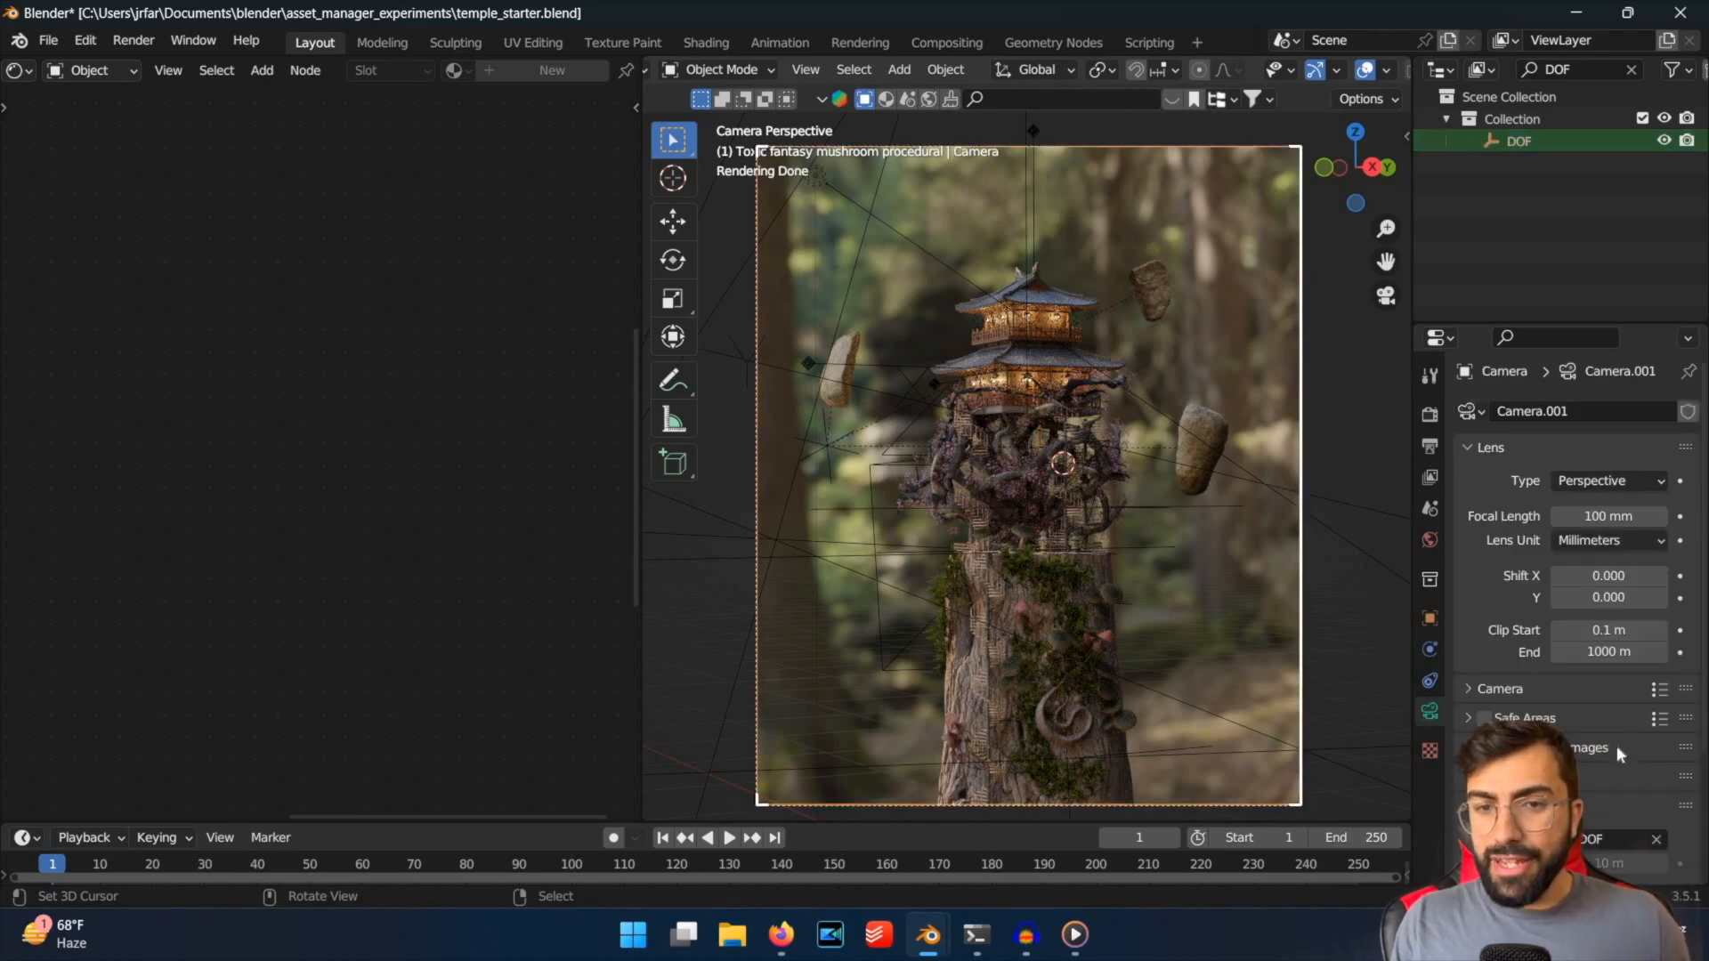
pyautogui.scroll(-5, 1575, 578)
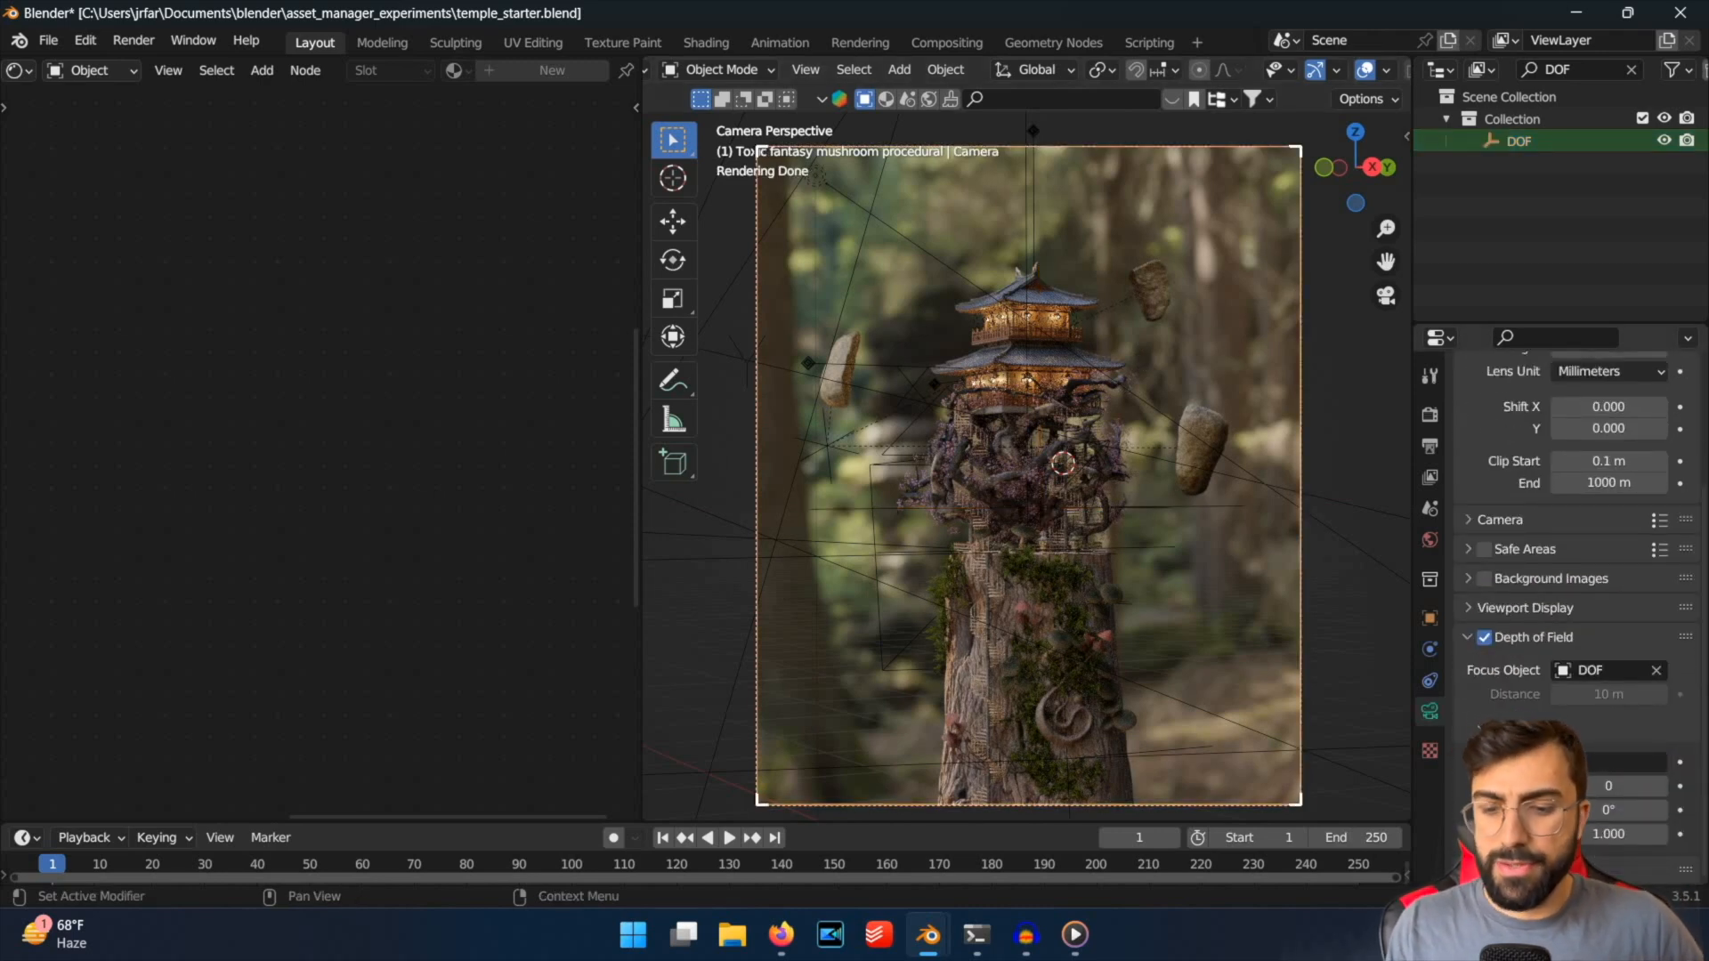
pyautogui.write('10')
pyautogui.press('Return')
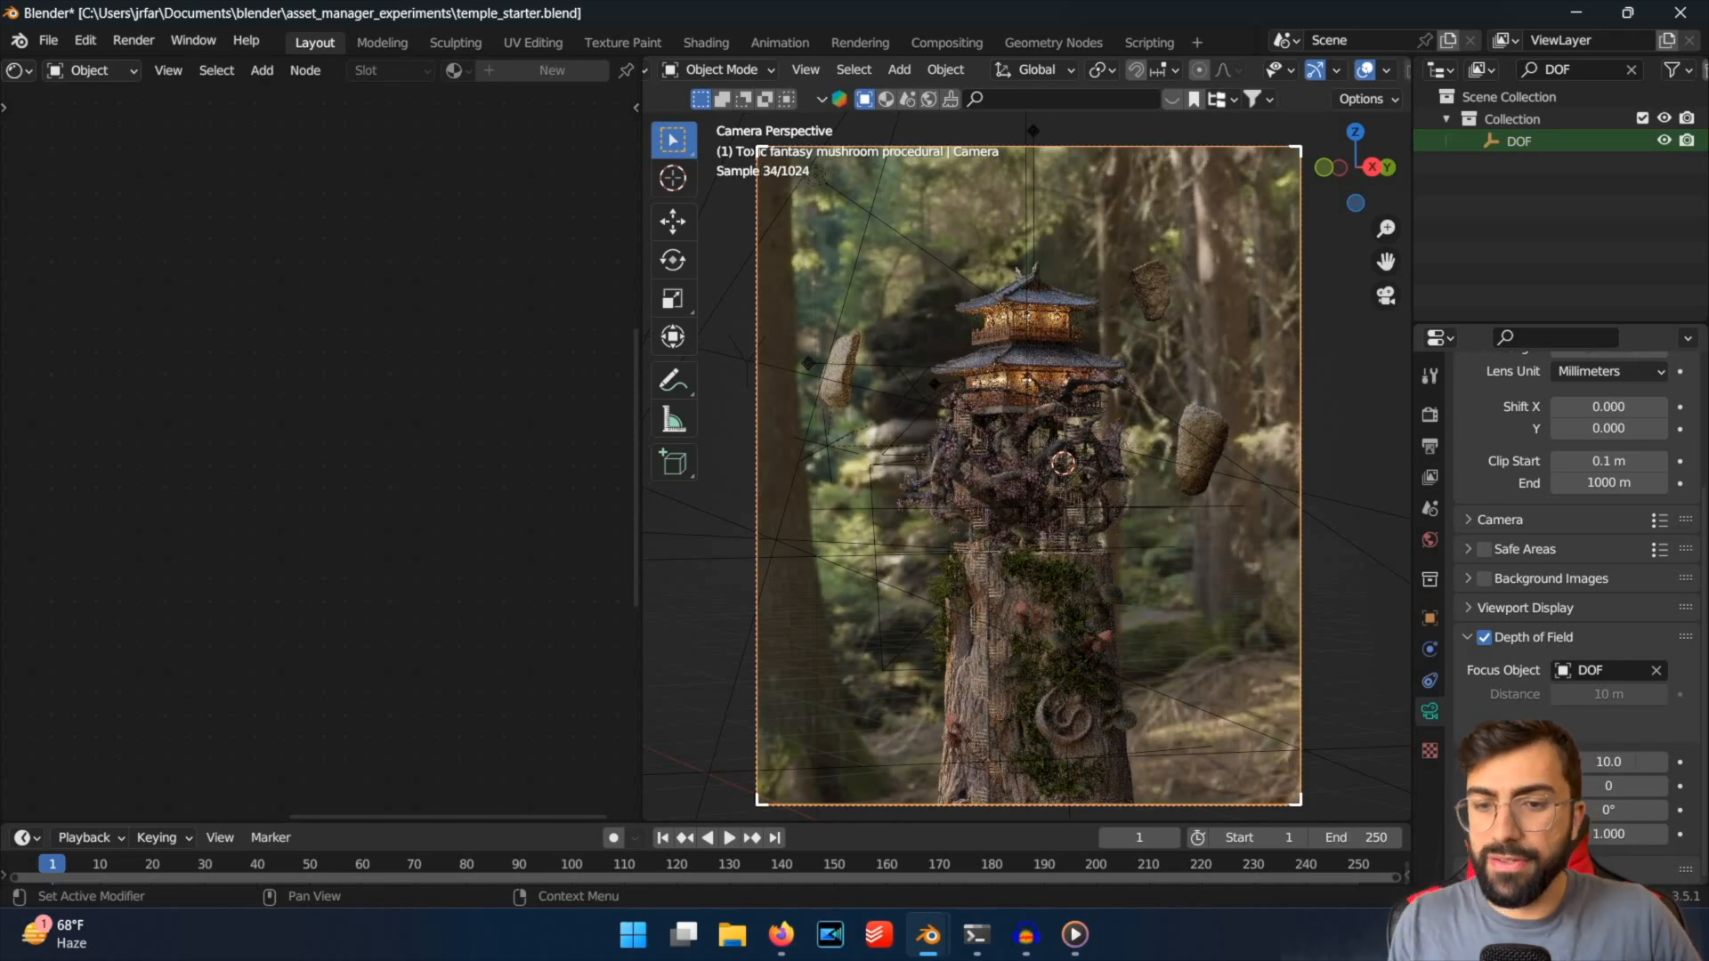
# Try an extreme camera F-Stop of 0.2 to test a much shallower depth of field.
pyautogui.click(1635, 761)
pyautogui.write('0.')
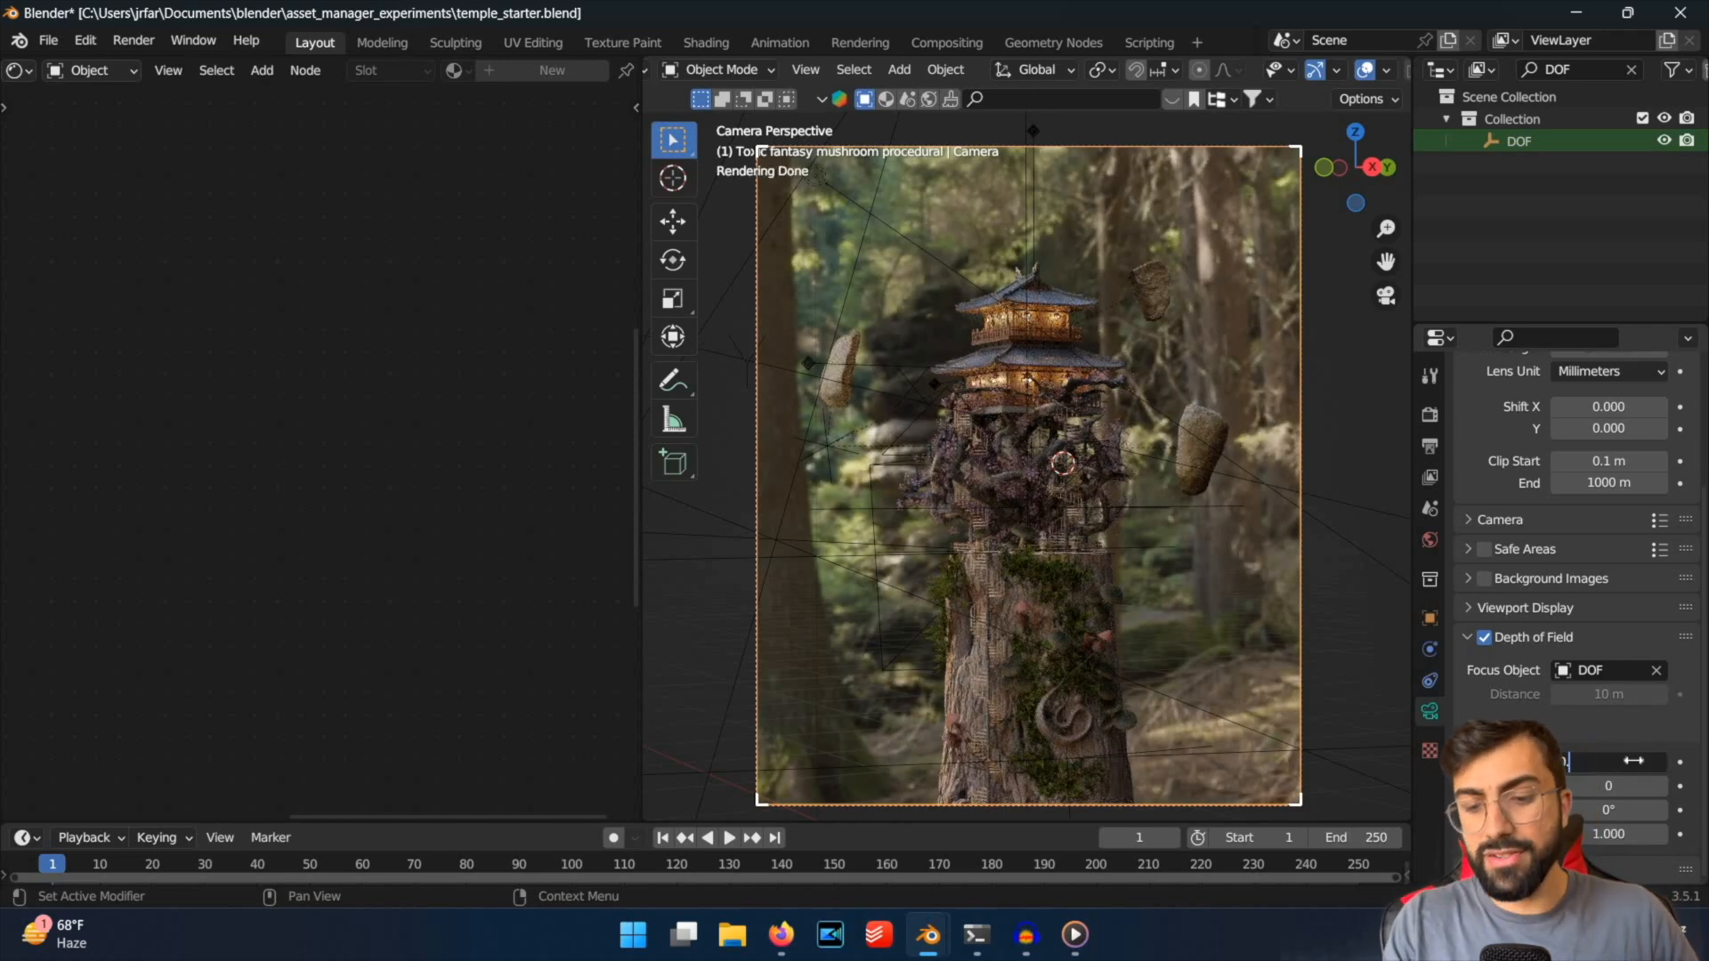
pyautogui.write('2')
pyautogui.press('Return')
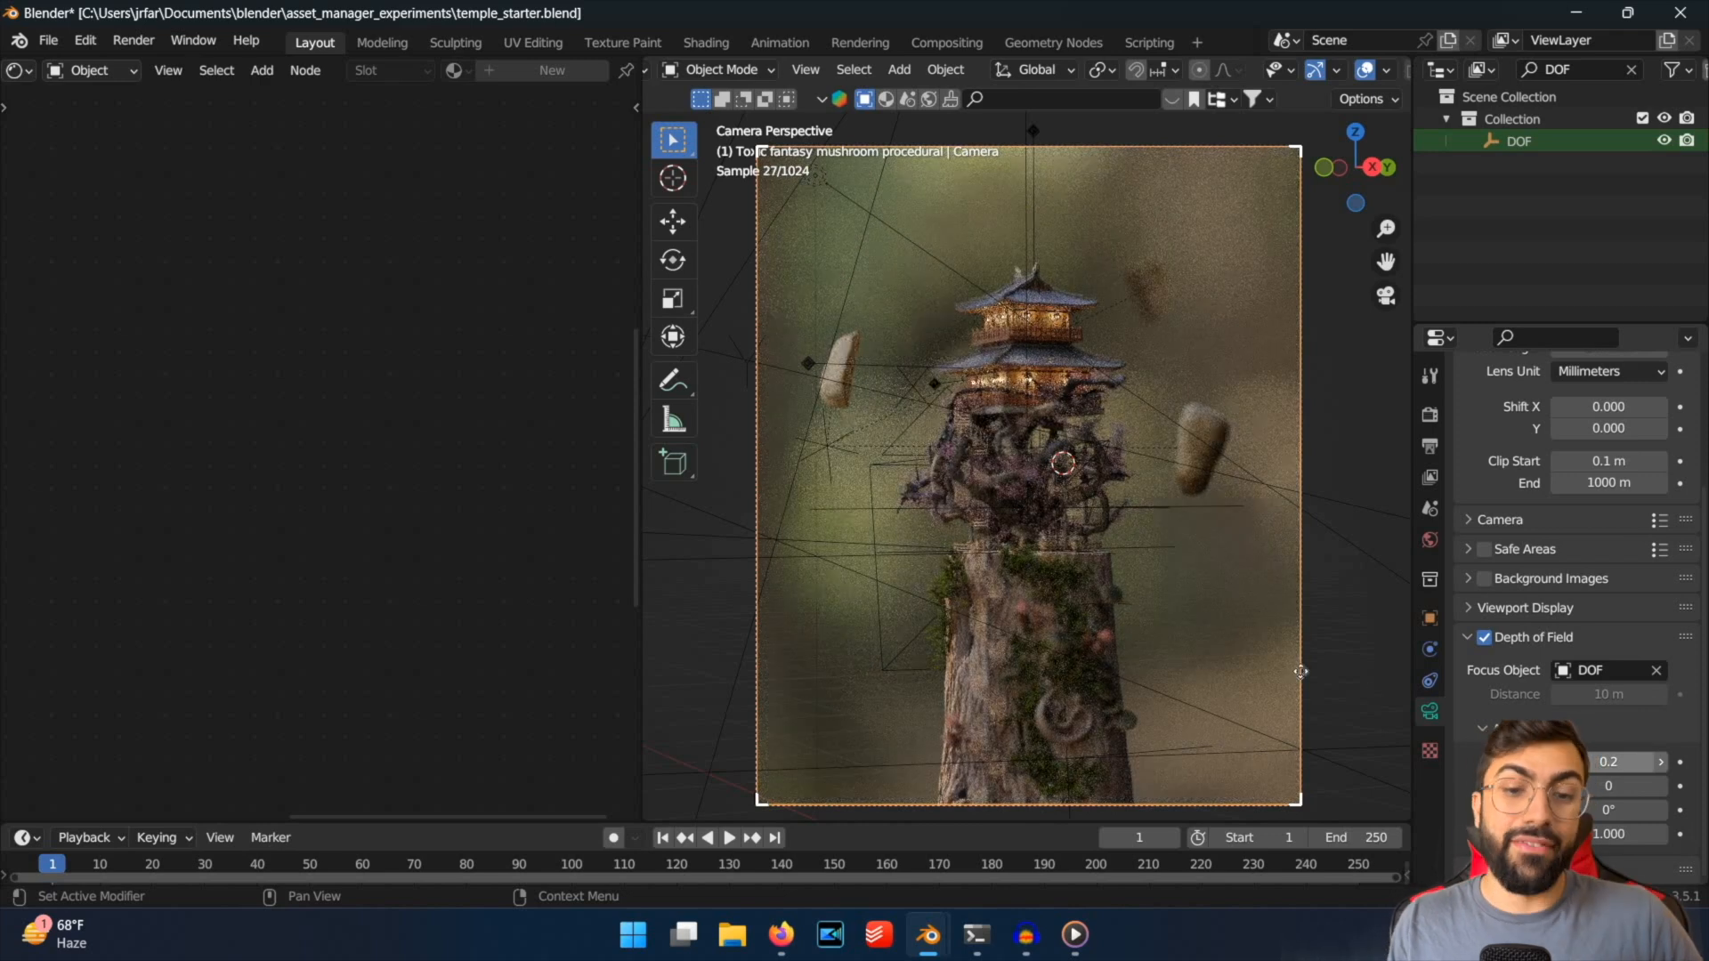
# Set the camera's F-Stop to 1.8 and save the scene file.
pyautogui.click(1605, 760)
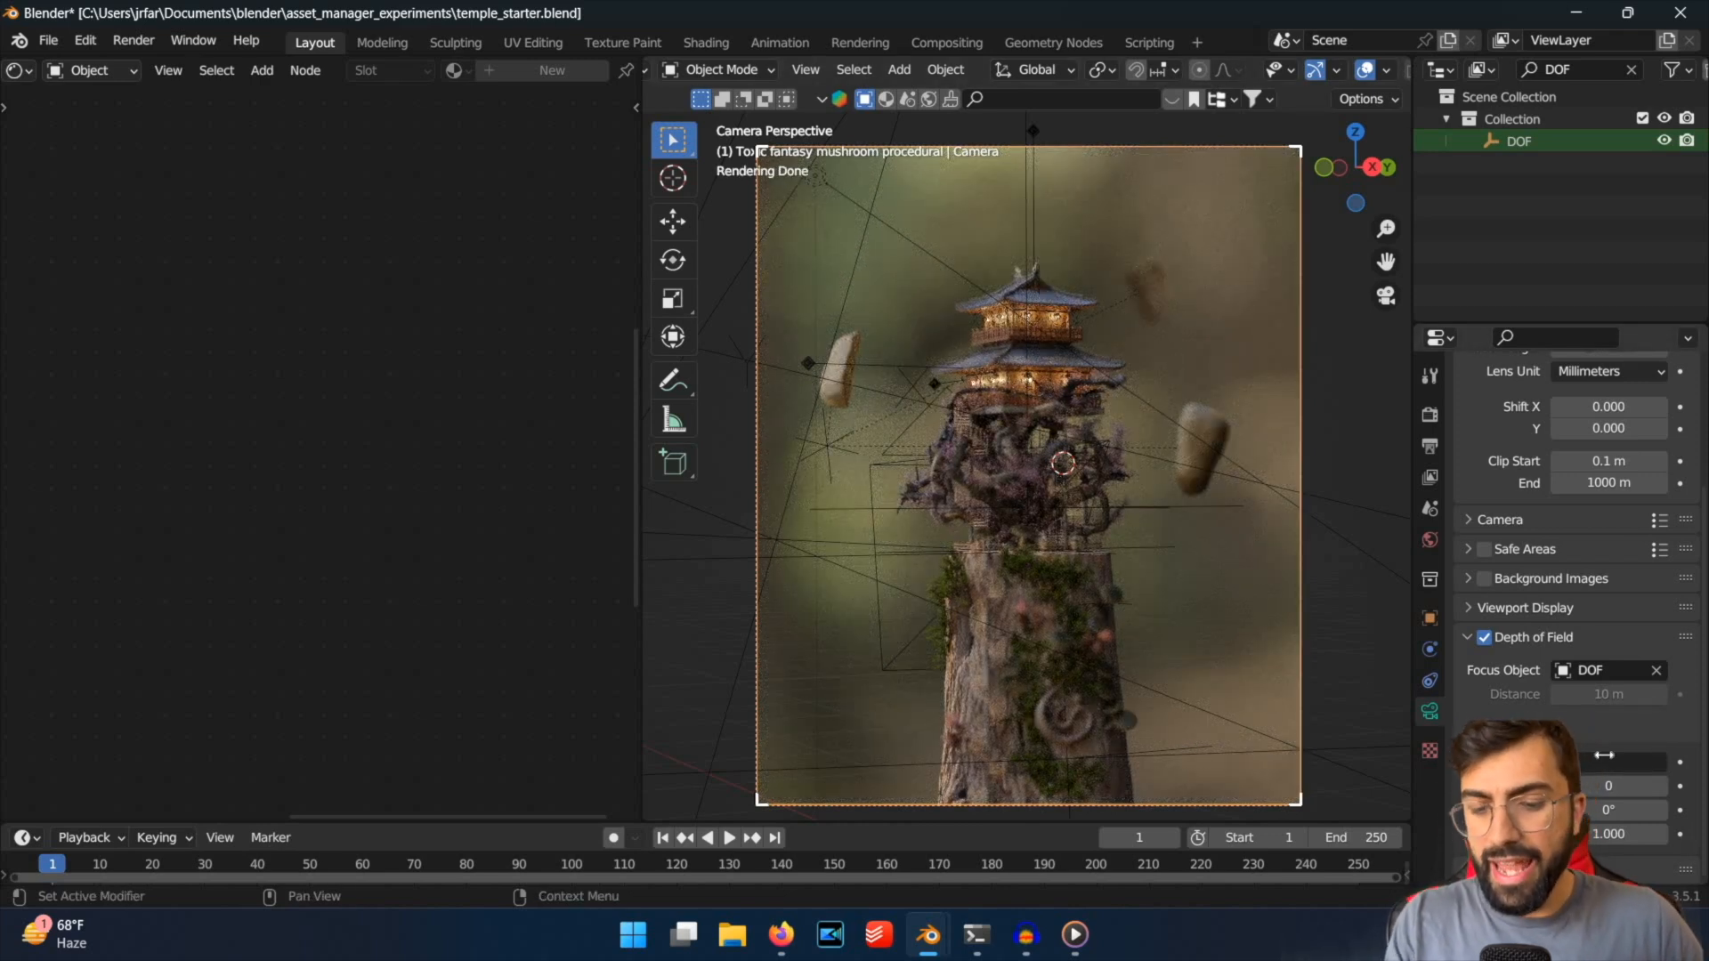
pyautogui.write('1.8')
pyautogui.press('Return')
pyautogui.scroll(1, 1012, 455)
pyautogui.scroll(-2, 1013, 456)
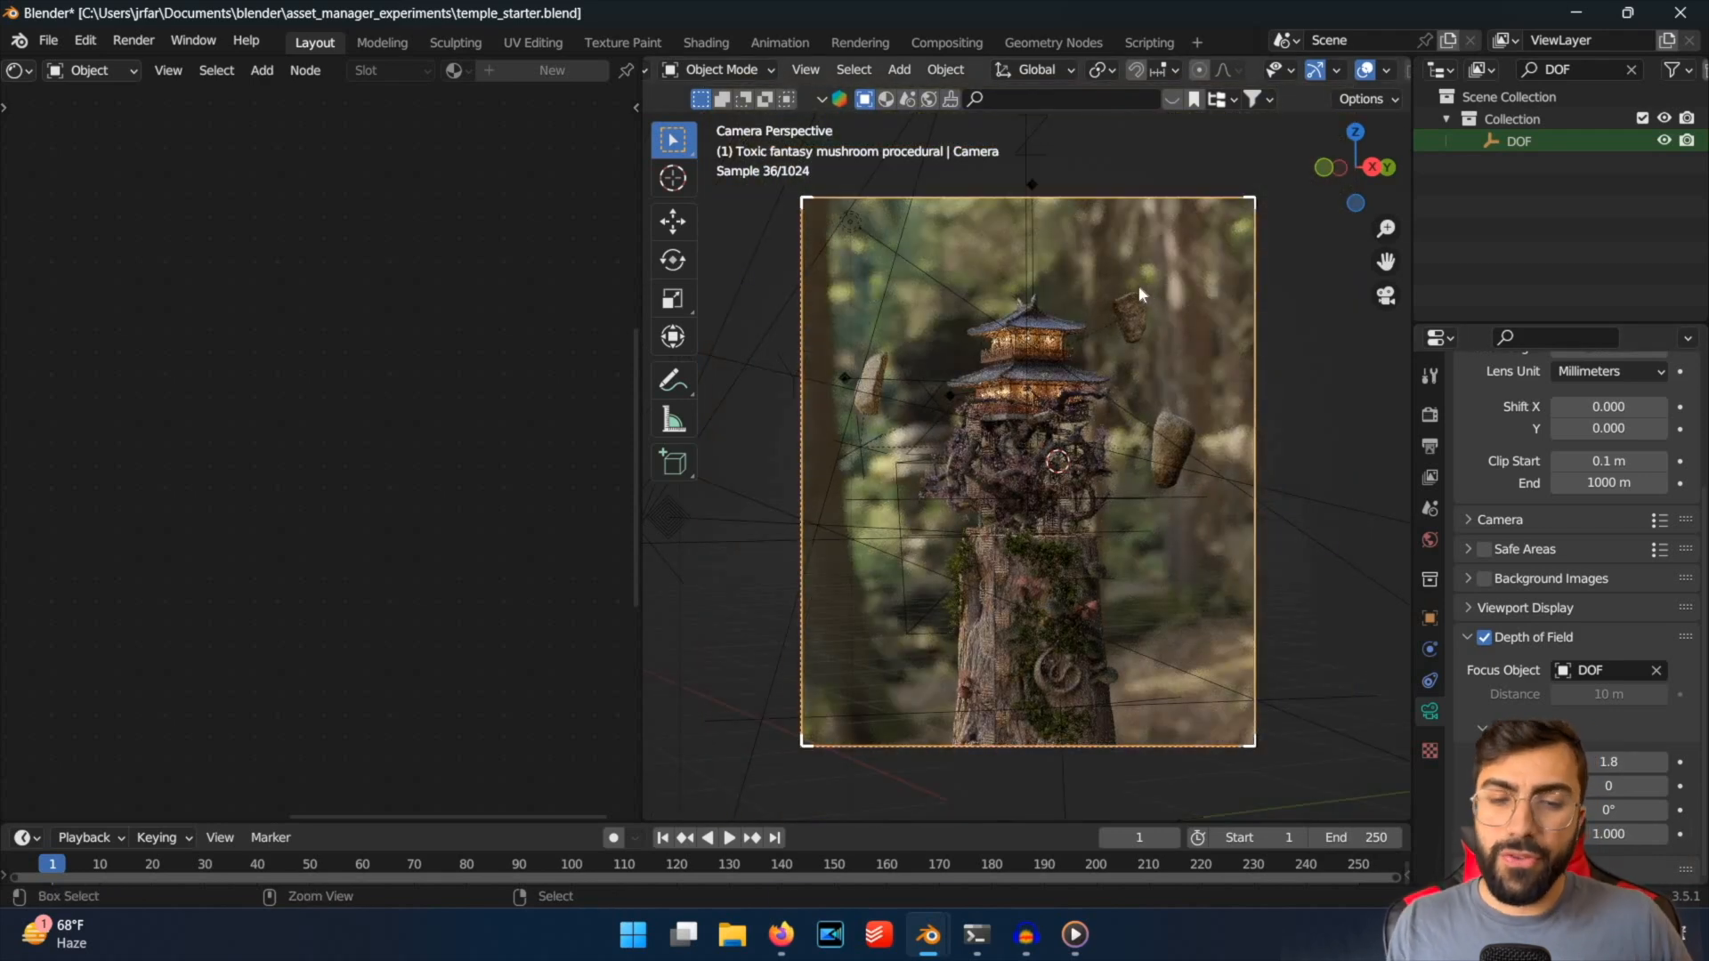
pyautogui.hotkey('ctrl', 's')
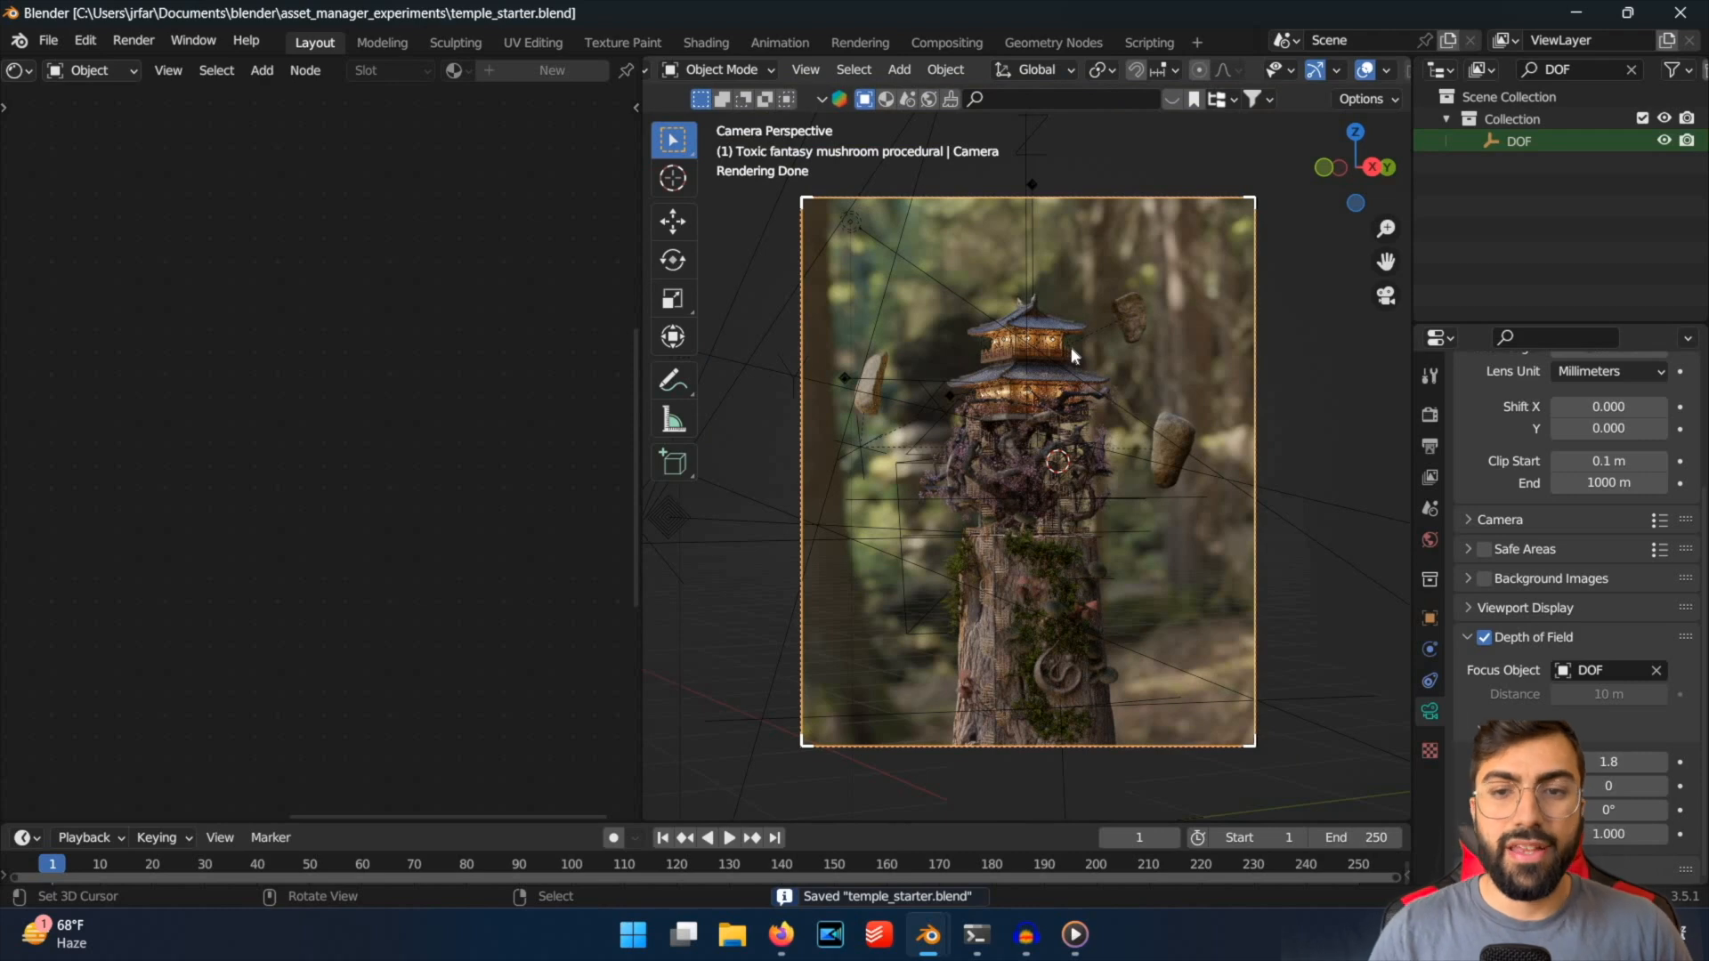
# Switch to Firefox and compare the final moody temple render with the plain daylight version in the presentation slides.
pyautogui.press('super+2')
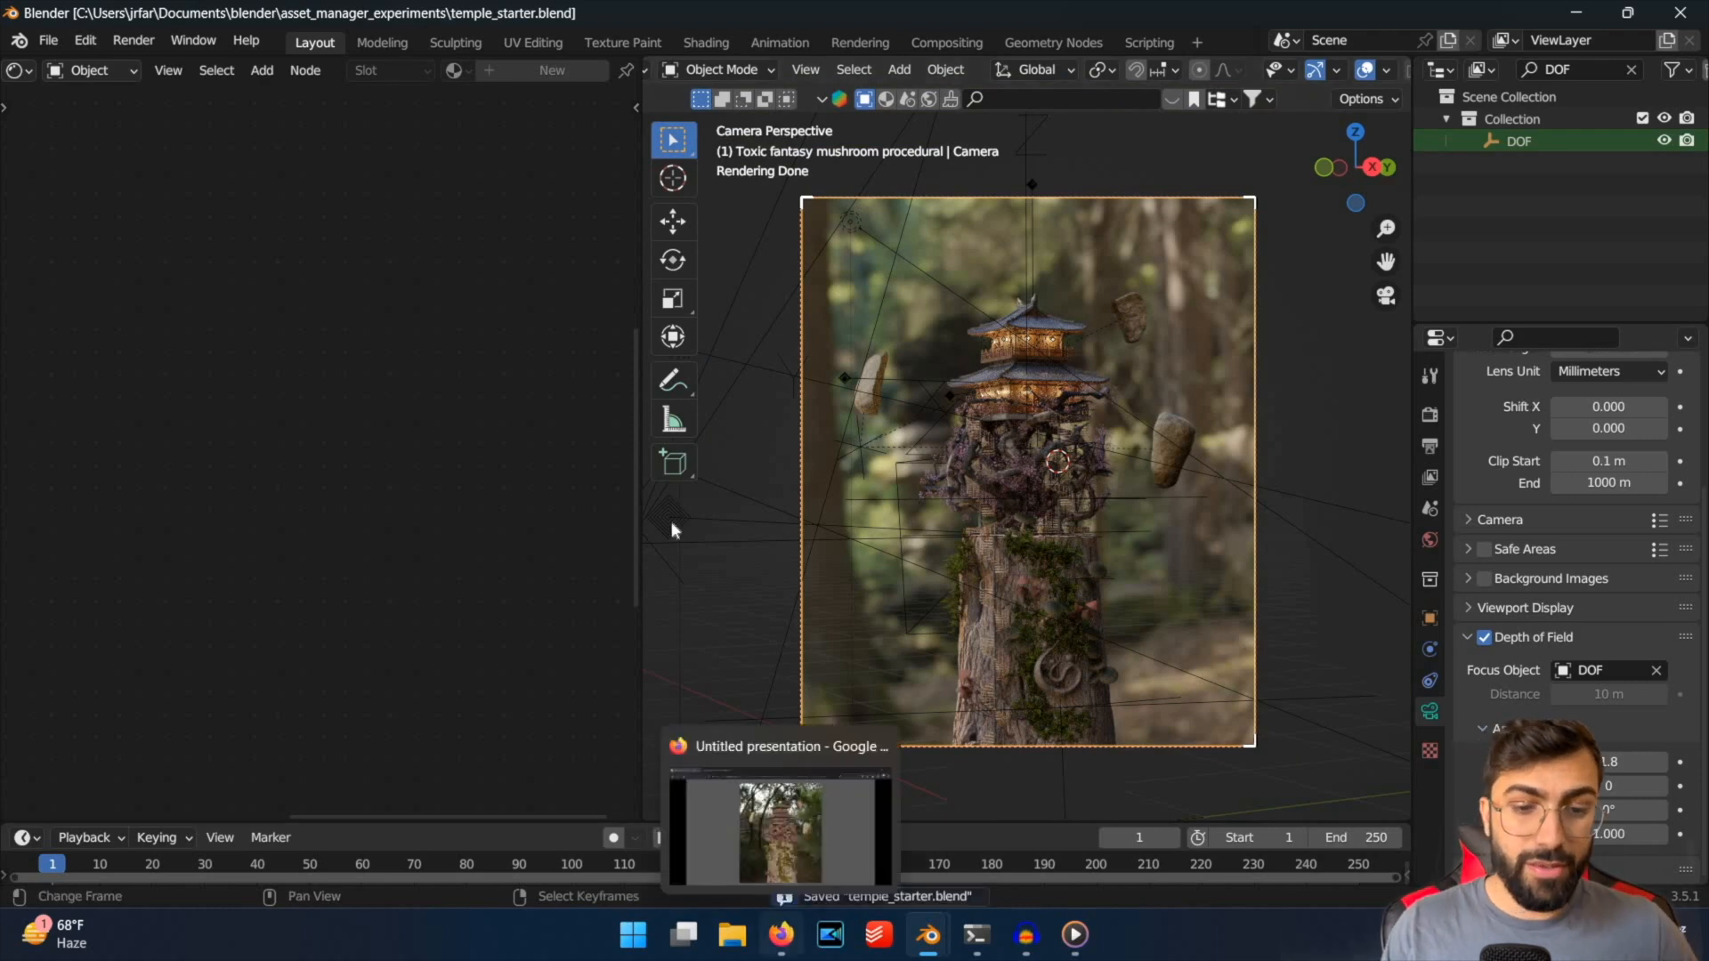
pyautogui.press('Left')
pyautogui.press('Left')
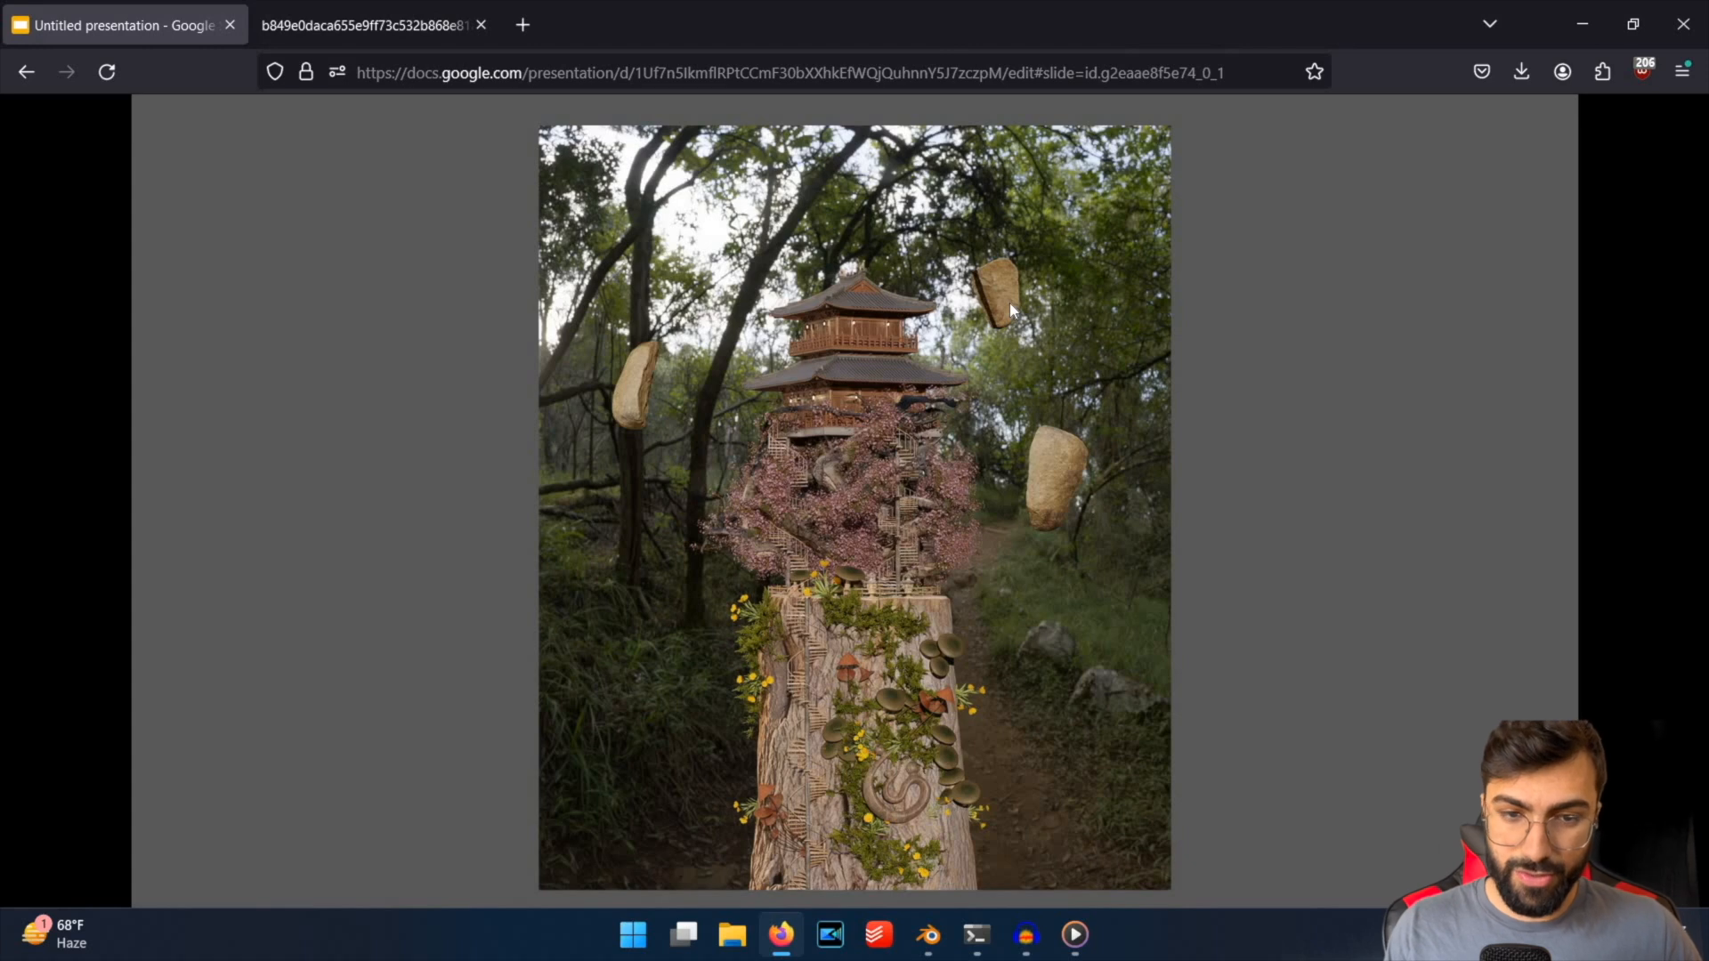
pyautogui.press('Left')
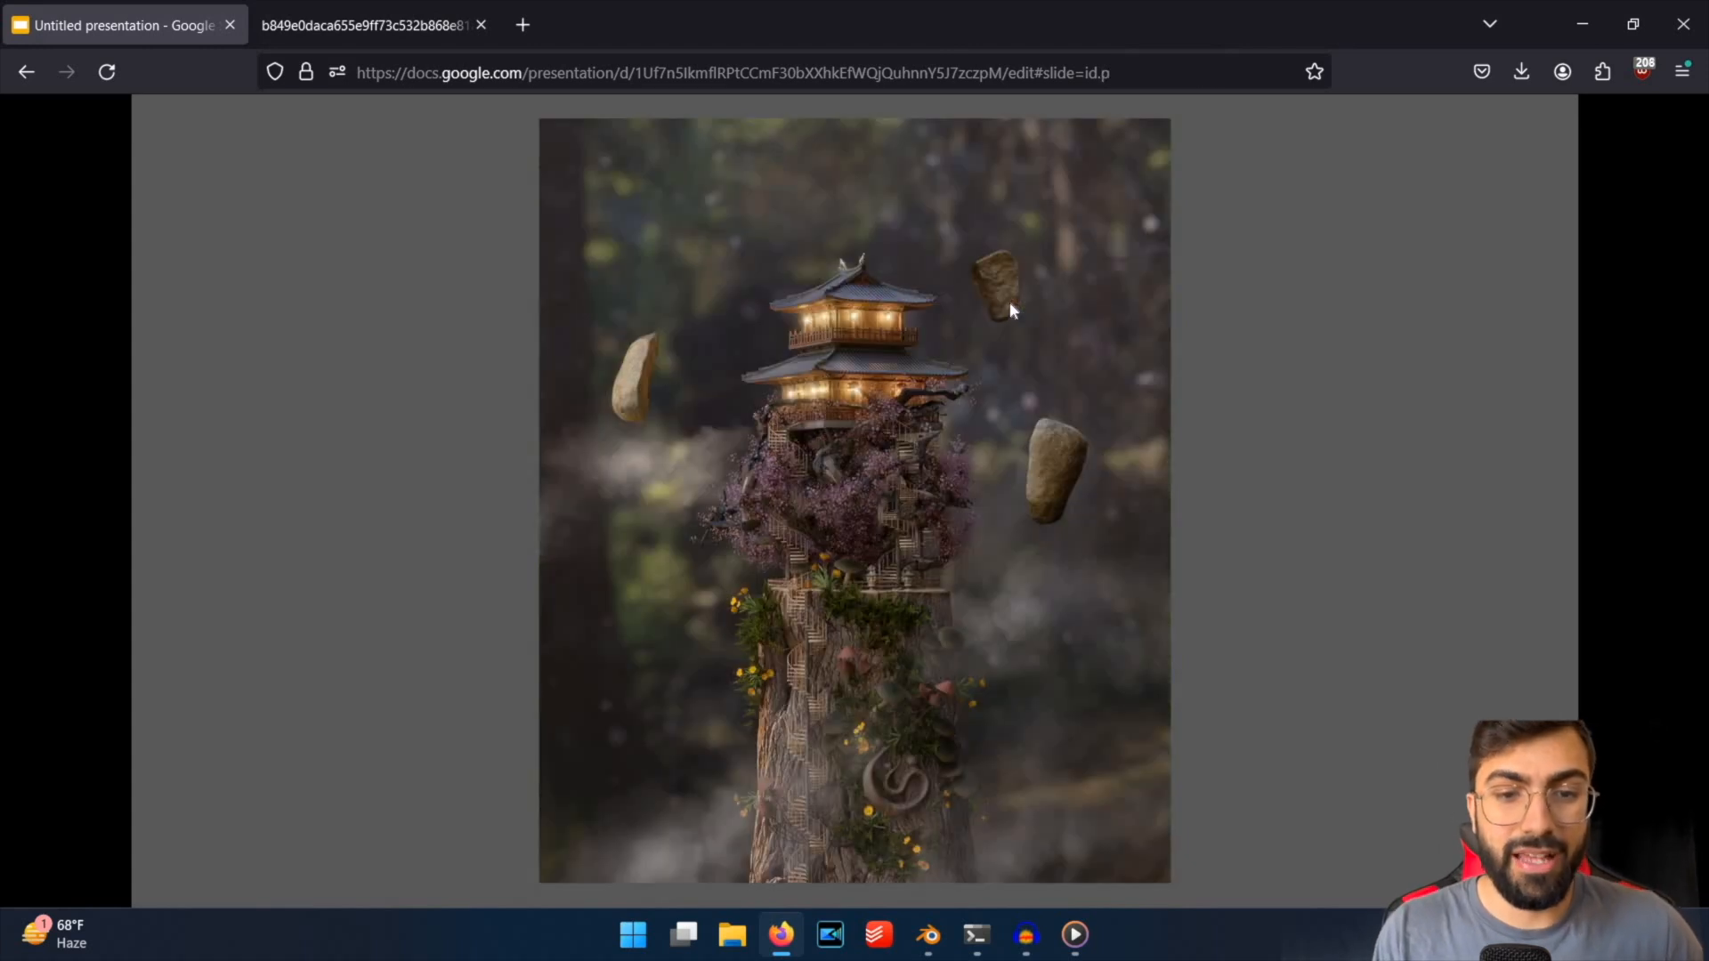
pyautogui.press('Right')
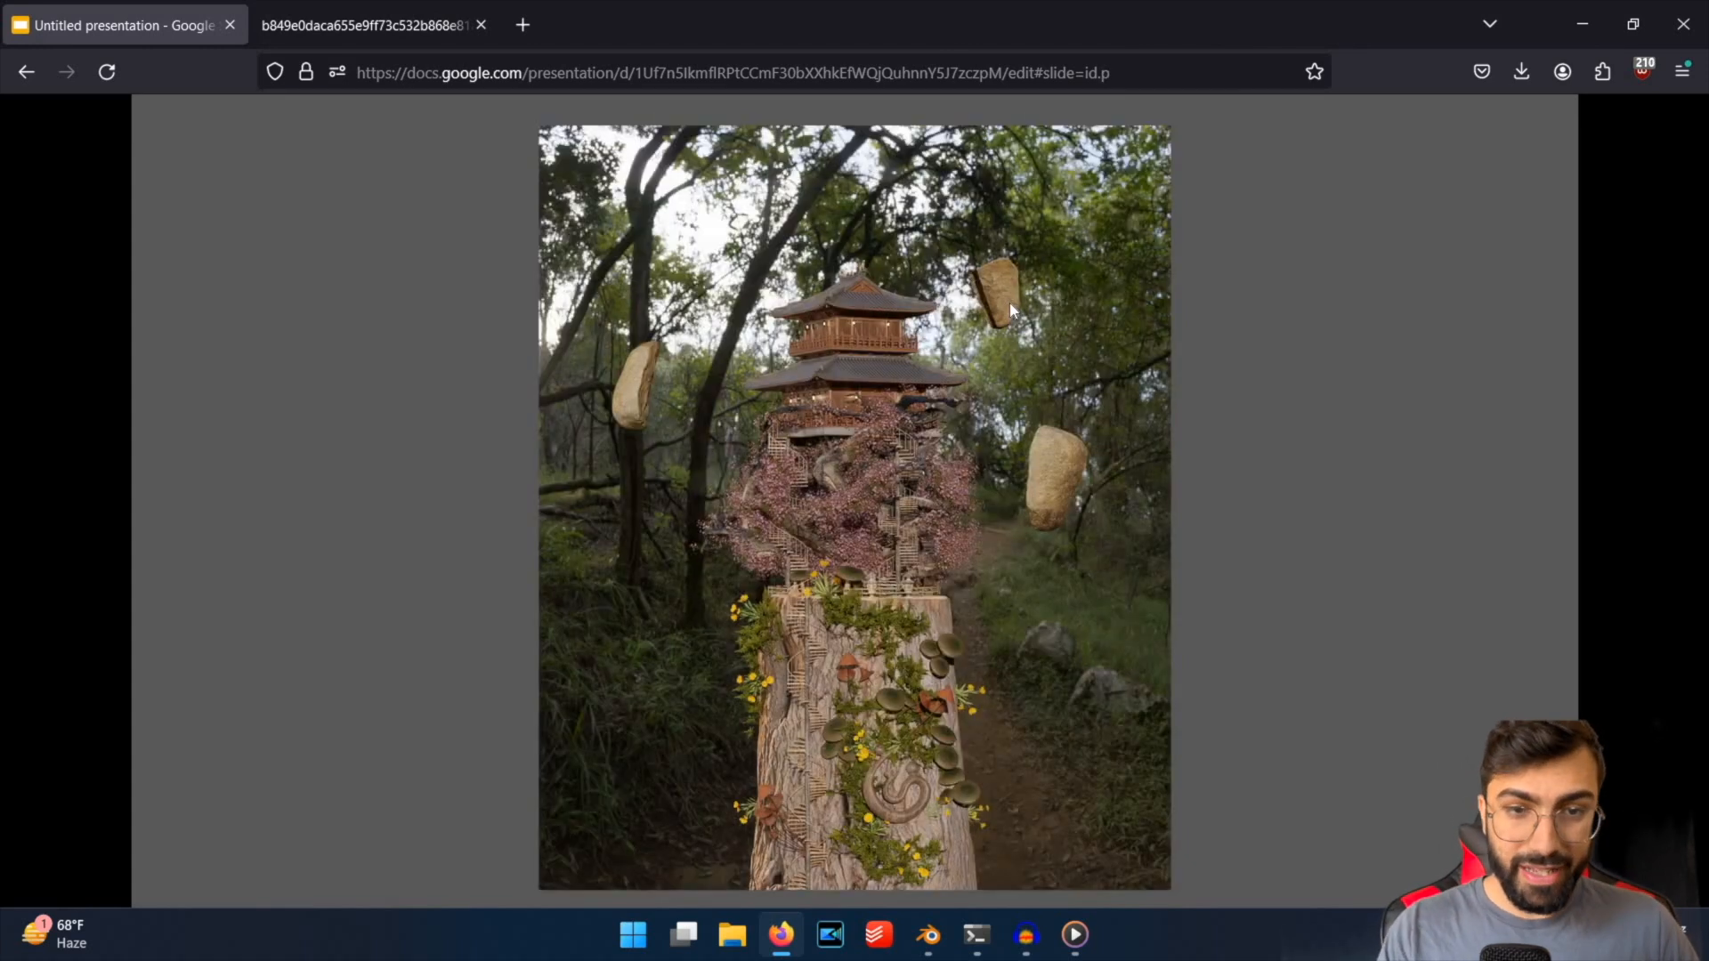
# Compare the moody and daylight temple slides, ending on the annotated ladybug pre-macro and post-macro slide.
pyautogui.press('Left')
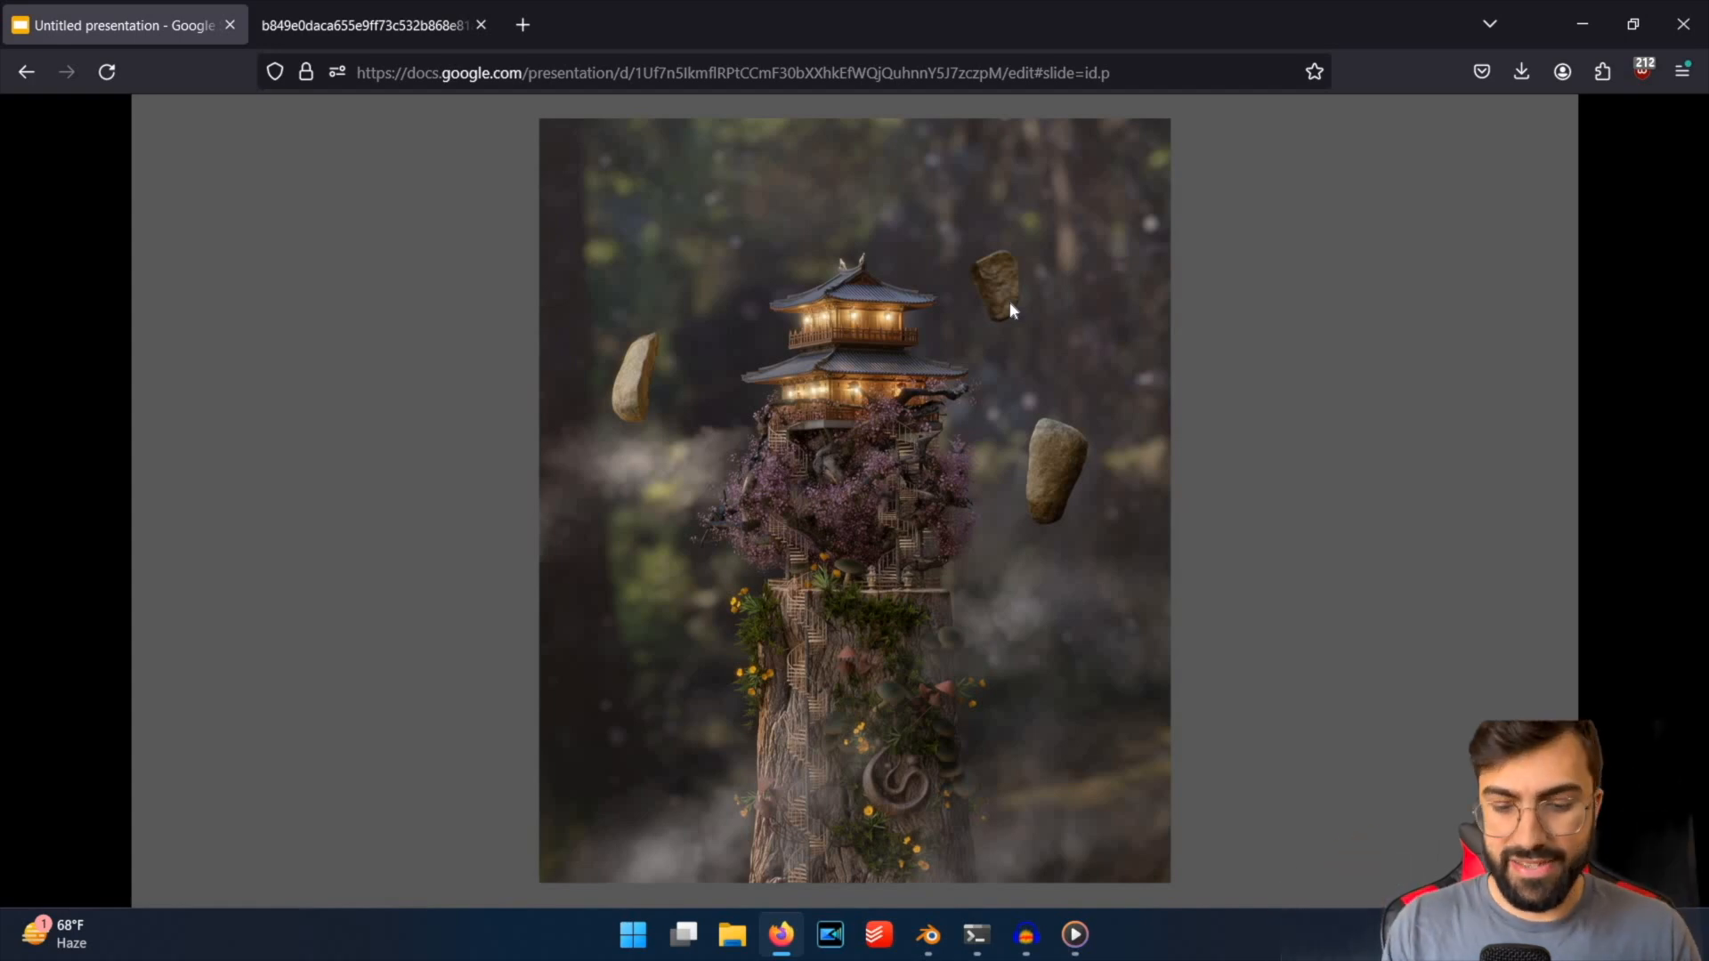
pyautogui.press('Right')
pyautogui.press('Left')
pyautogui.press('Left')
pyautogui.press('Right')
pyautogui.press('Right')
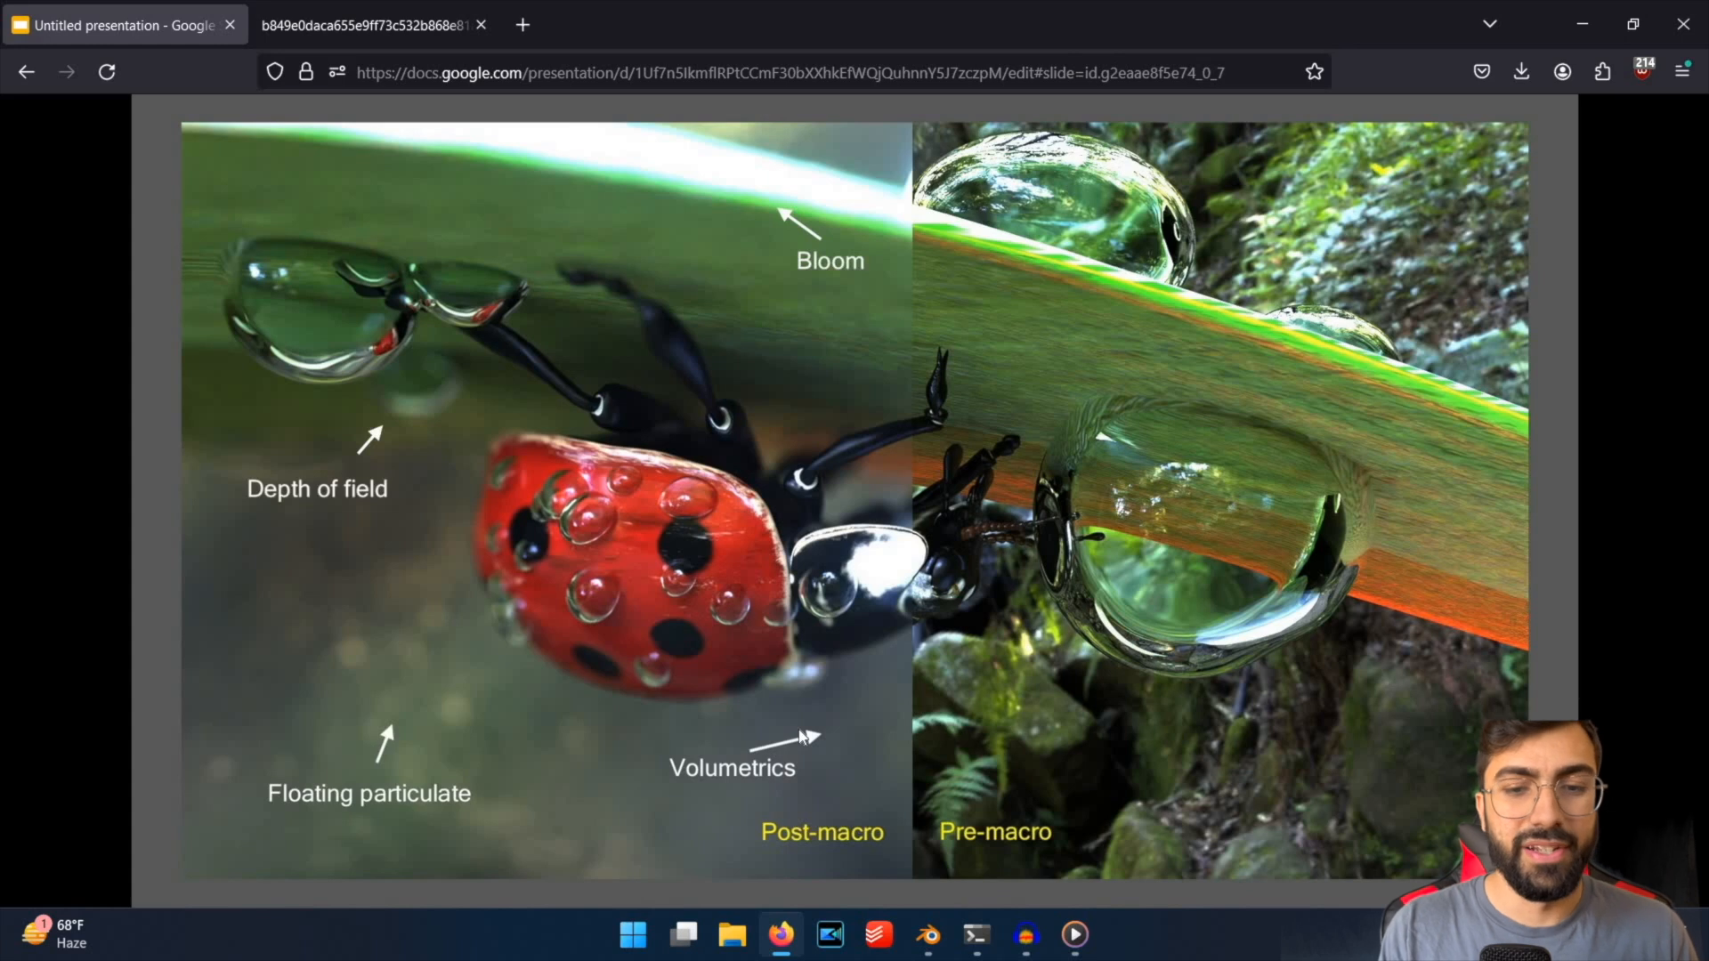
# Switch to Media Player and replay the ladybug-progress video around the change from sharp to blurred background, pausing it before minimizing the player.
pyautogui.hotkey('alt', 'Tab')
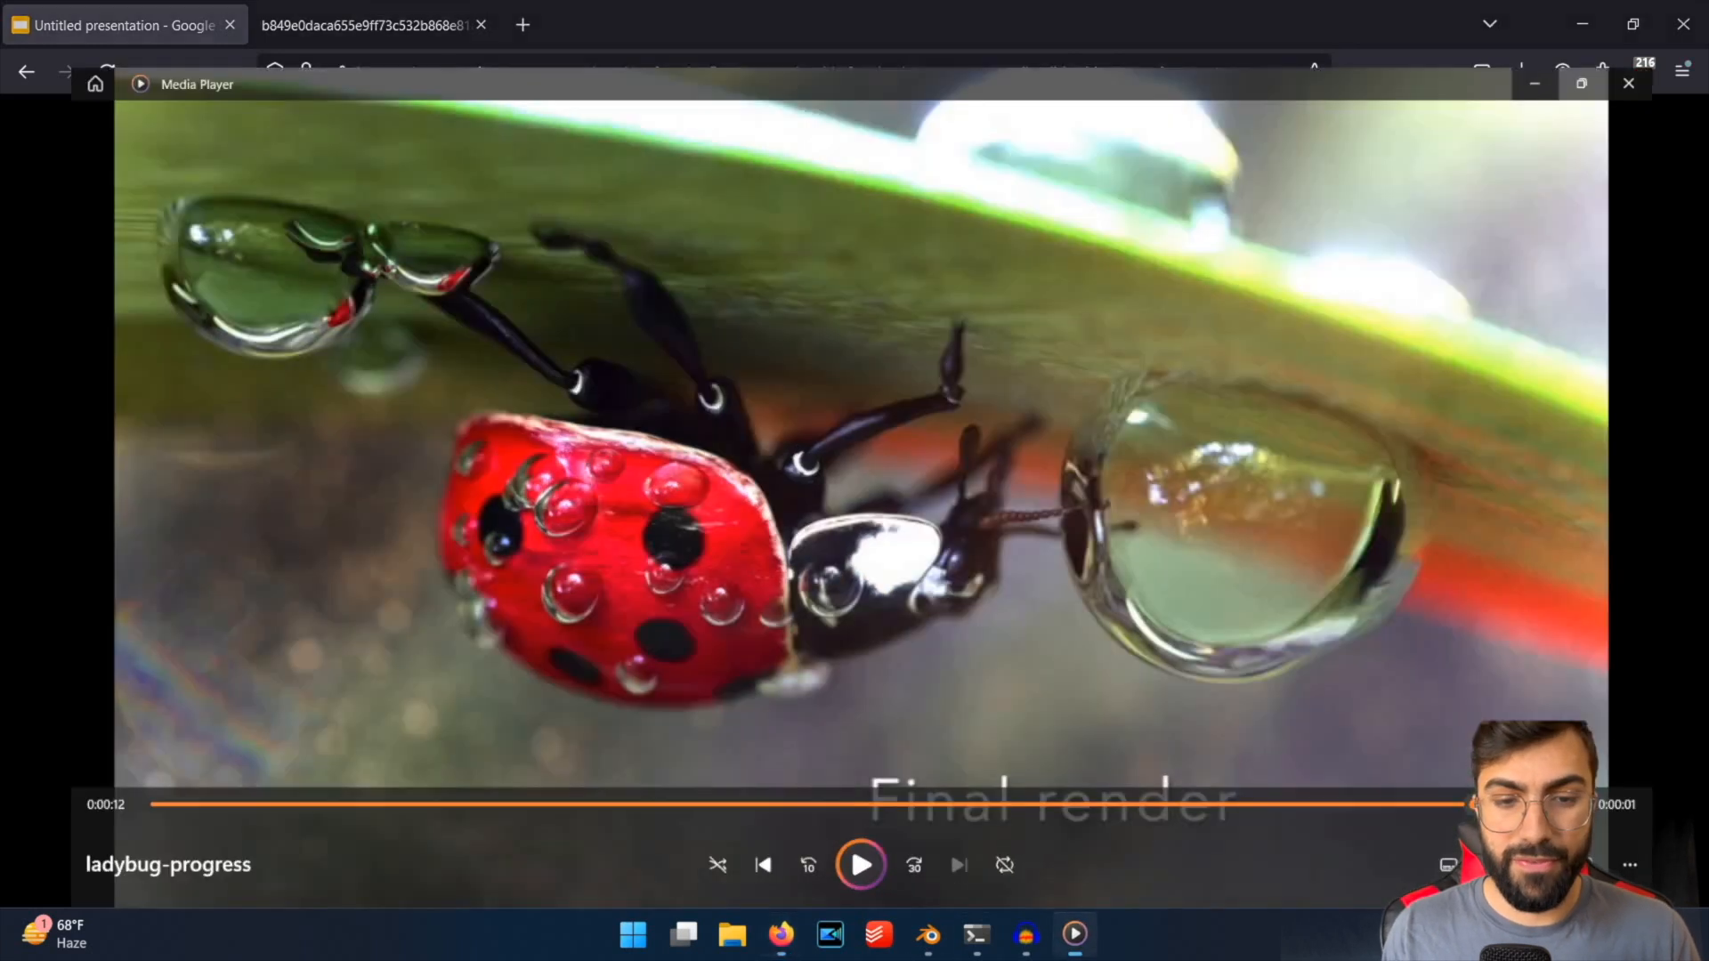
pyautogui.moveTo(816, 782); pyautogui.dragTo(715, 776)
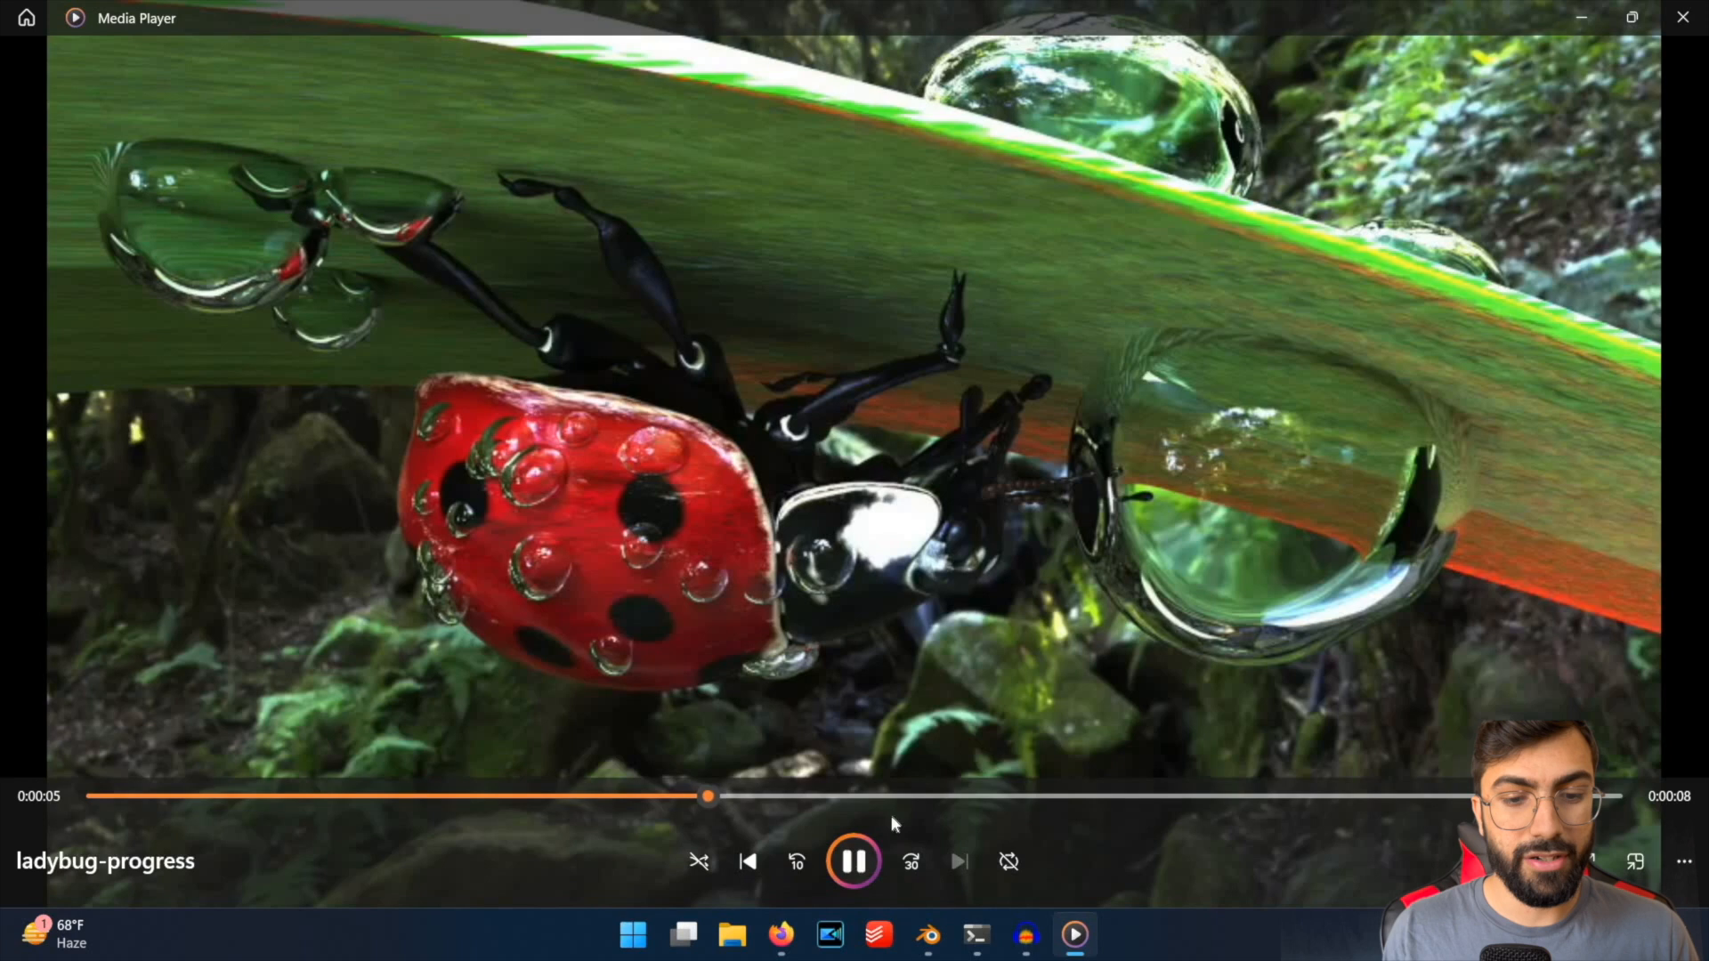
pyautogui.click(857, 858)
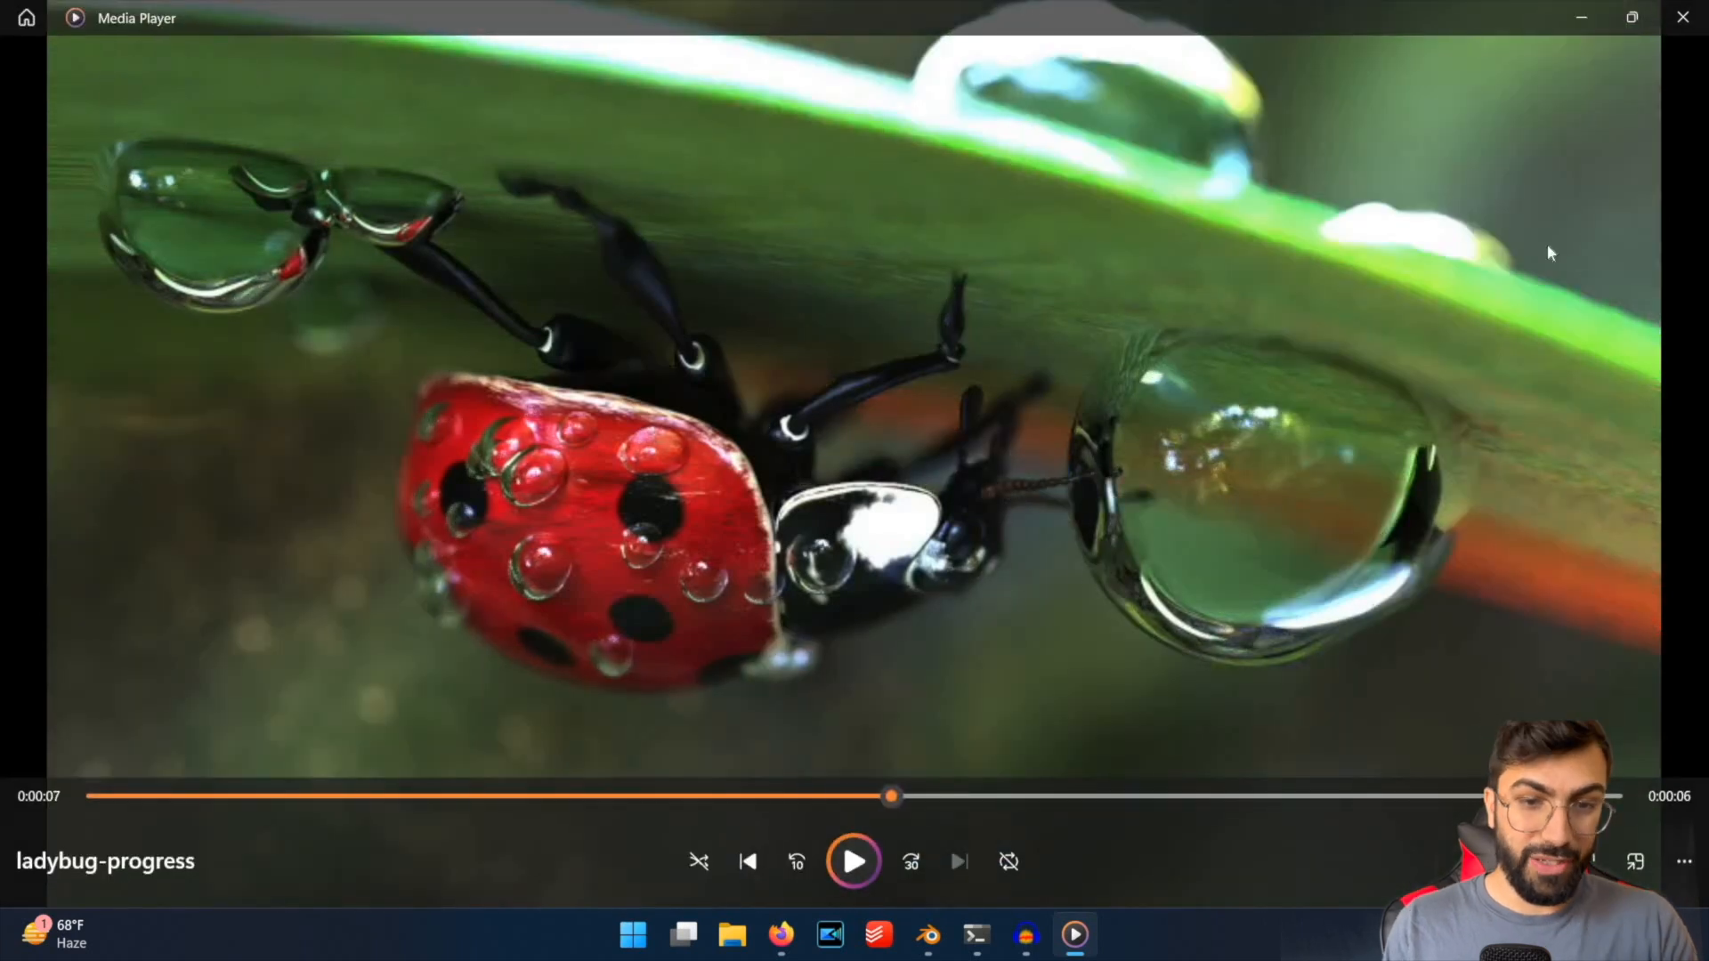
pyautogui.click(1581, 17)
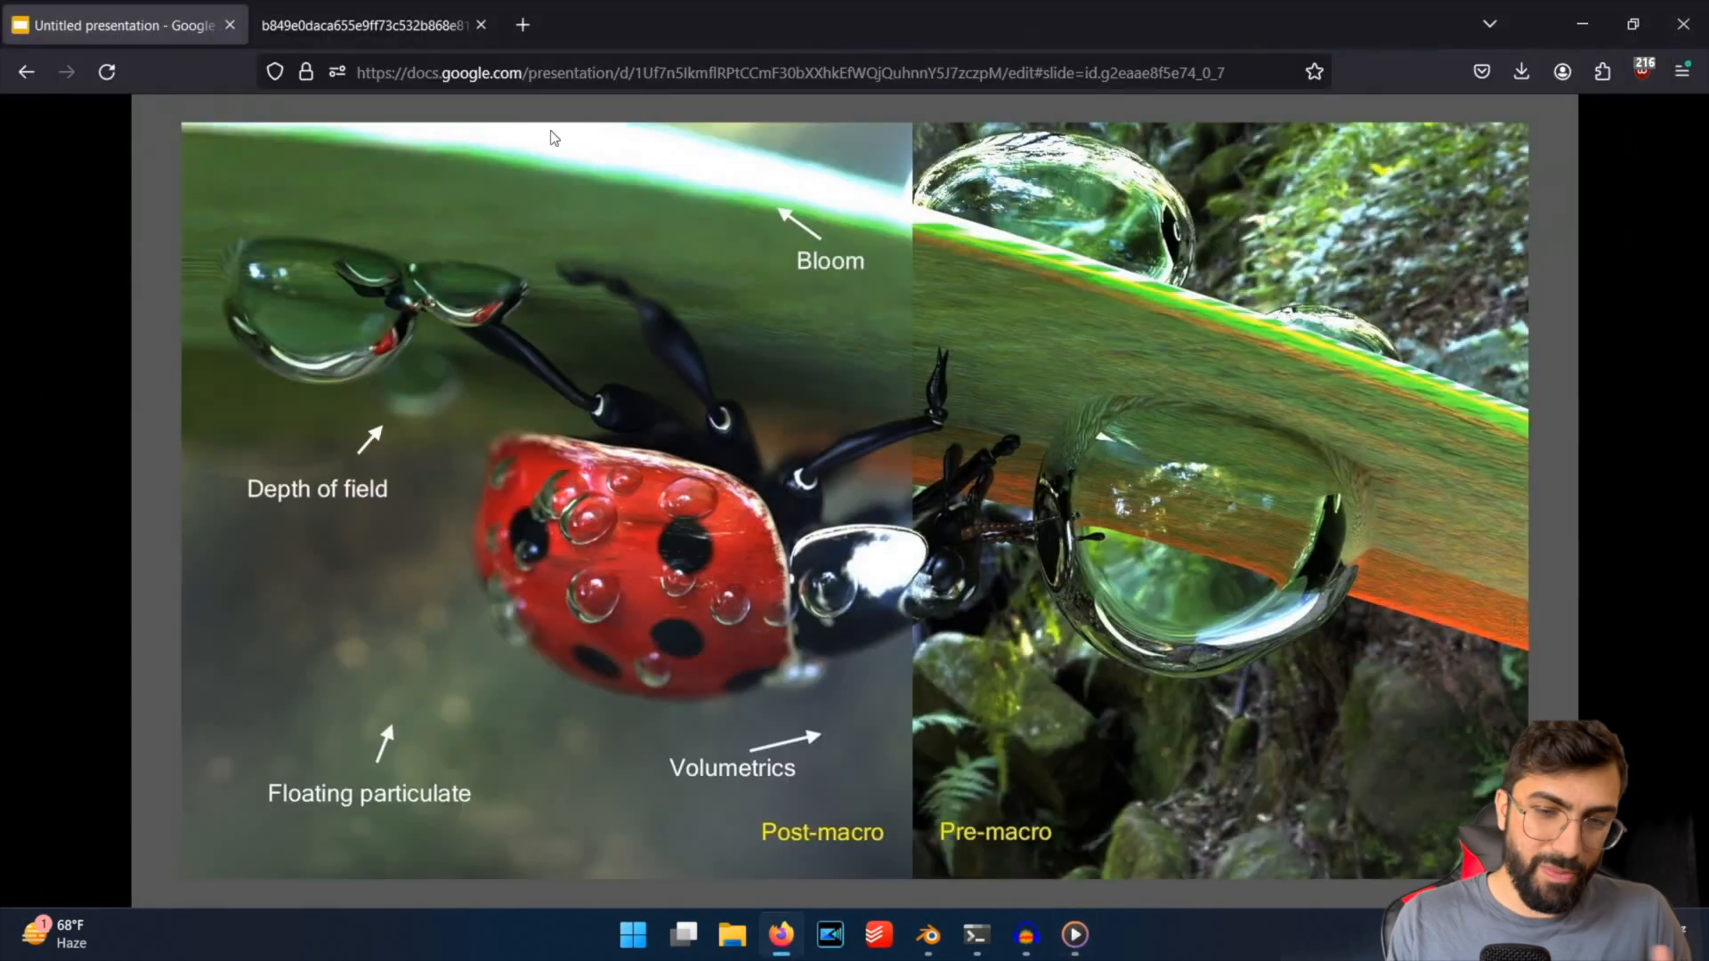
# Return to the temple slides in the presentation and compare the moody render with the neighbouring daylight version.
pyautogui.click(553, 138)
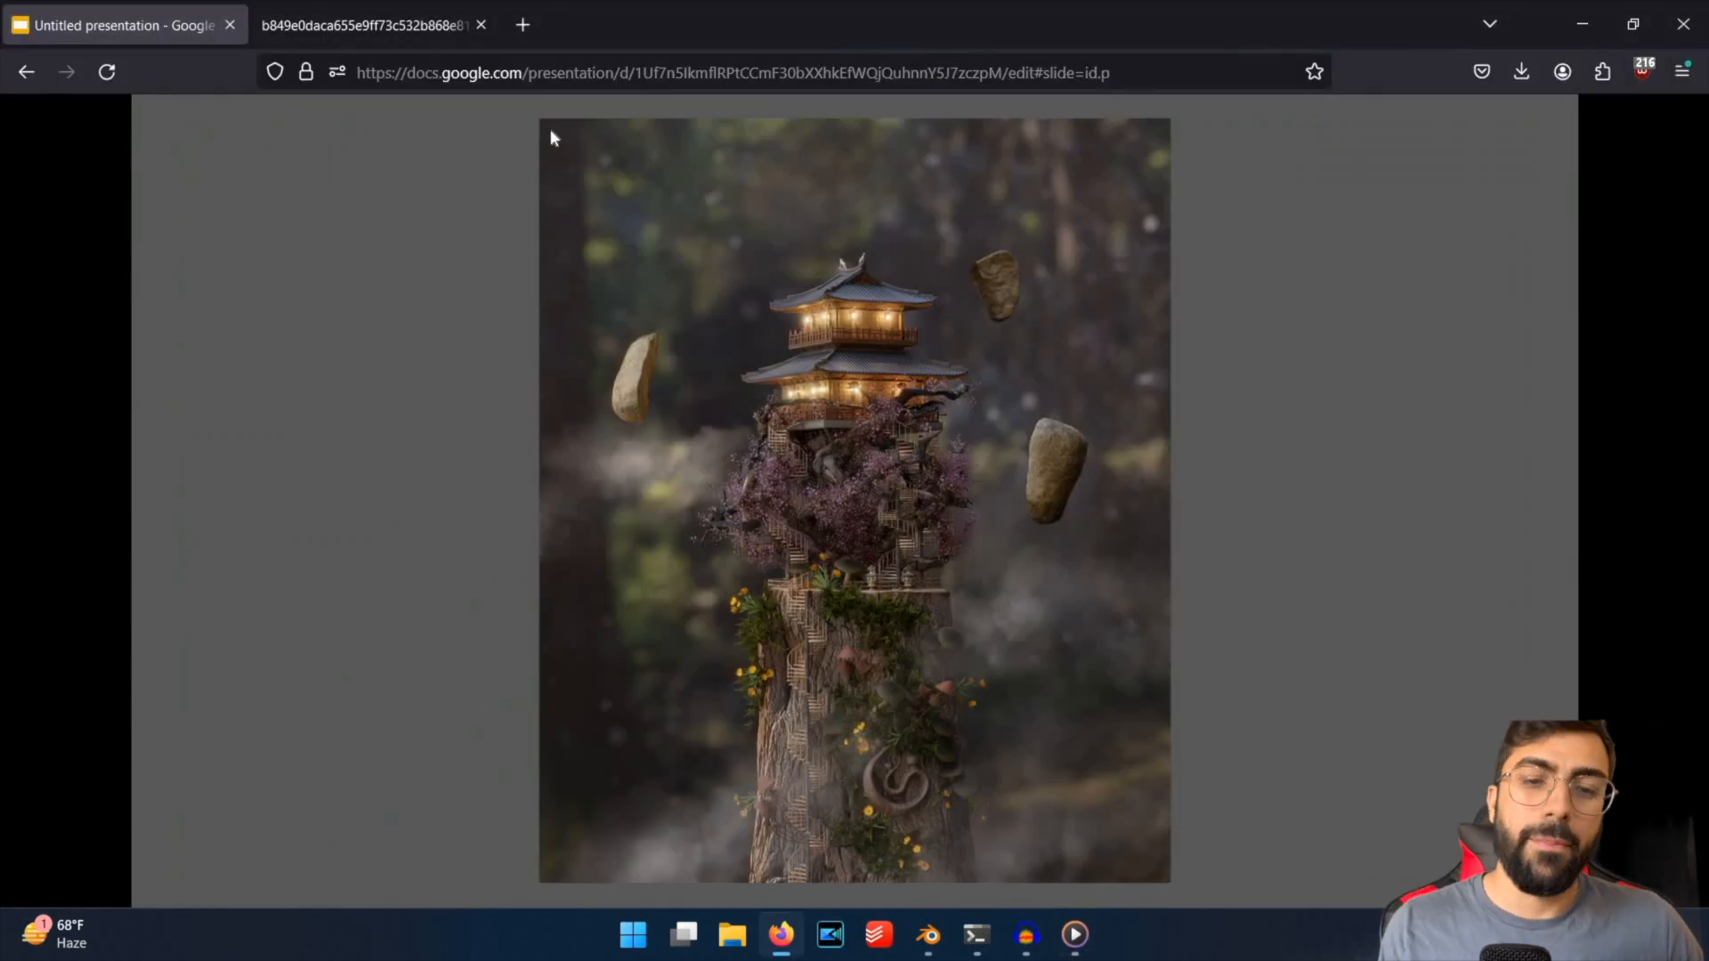
pyautogui.press('Right')
pyautogui.press('Left')
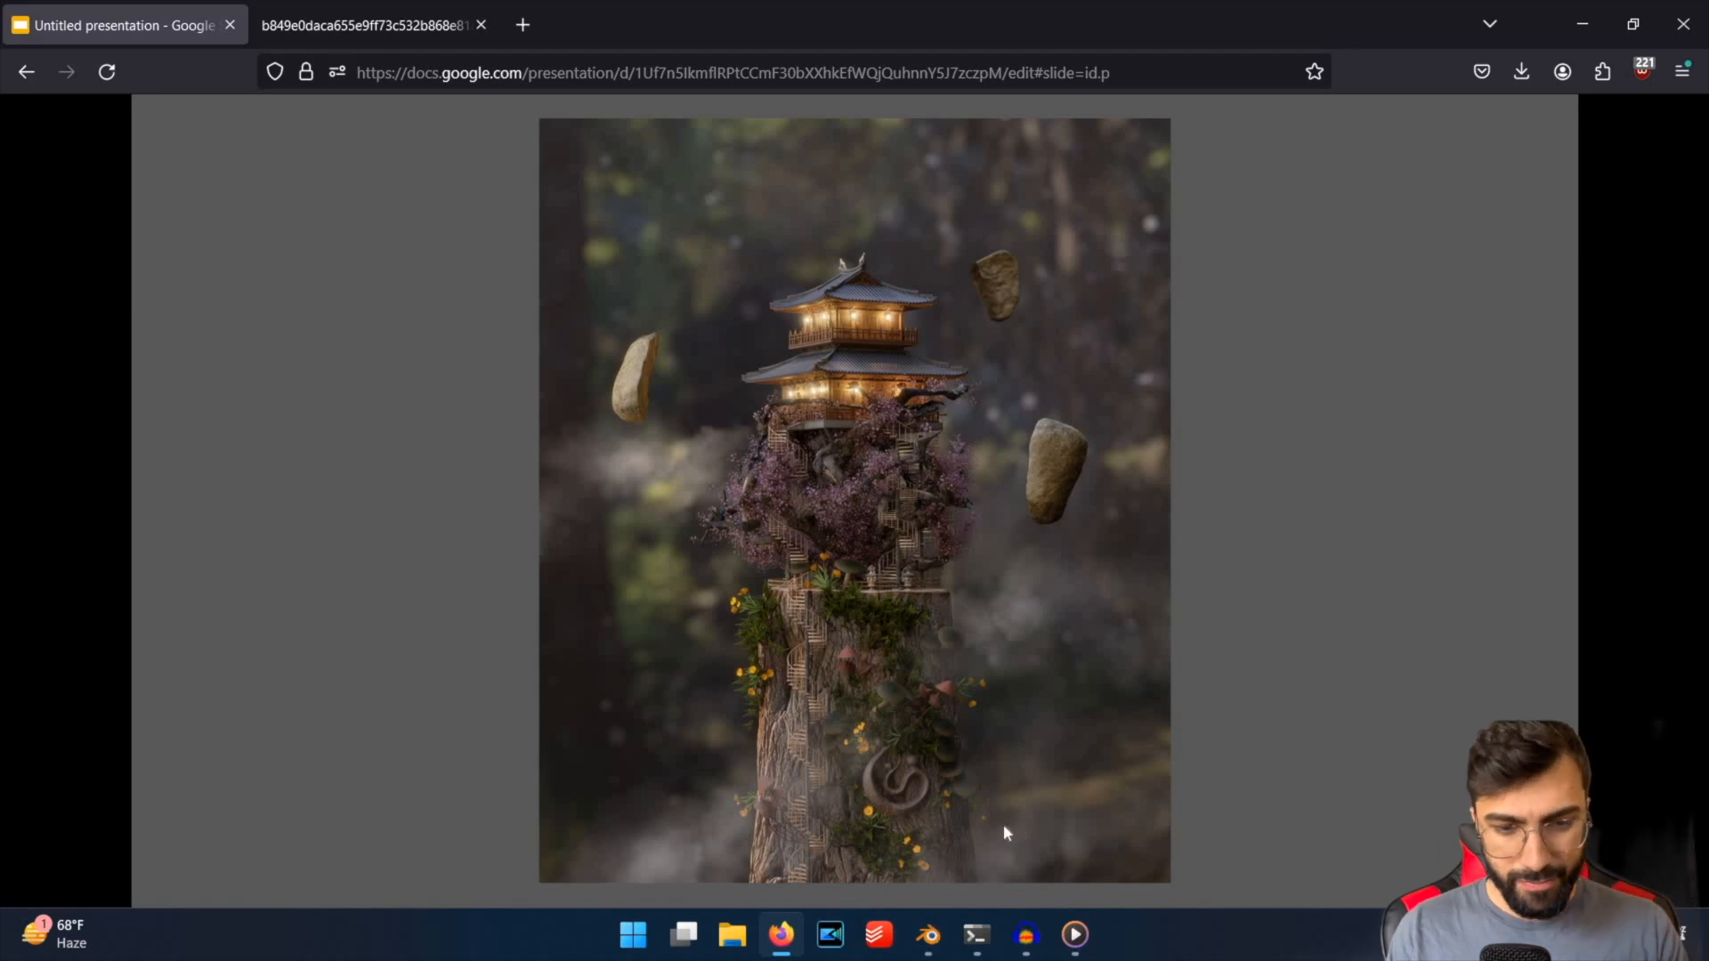
# Switch to the temple_starter.blend window in Blender and save the scene.
pyautogui.click(927, 934)
pyautogui.click(837, 840)
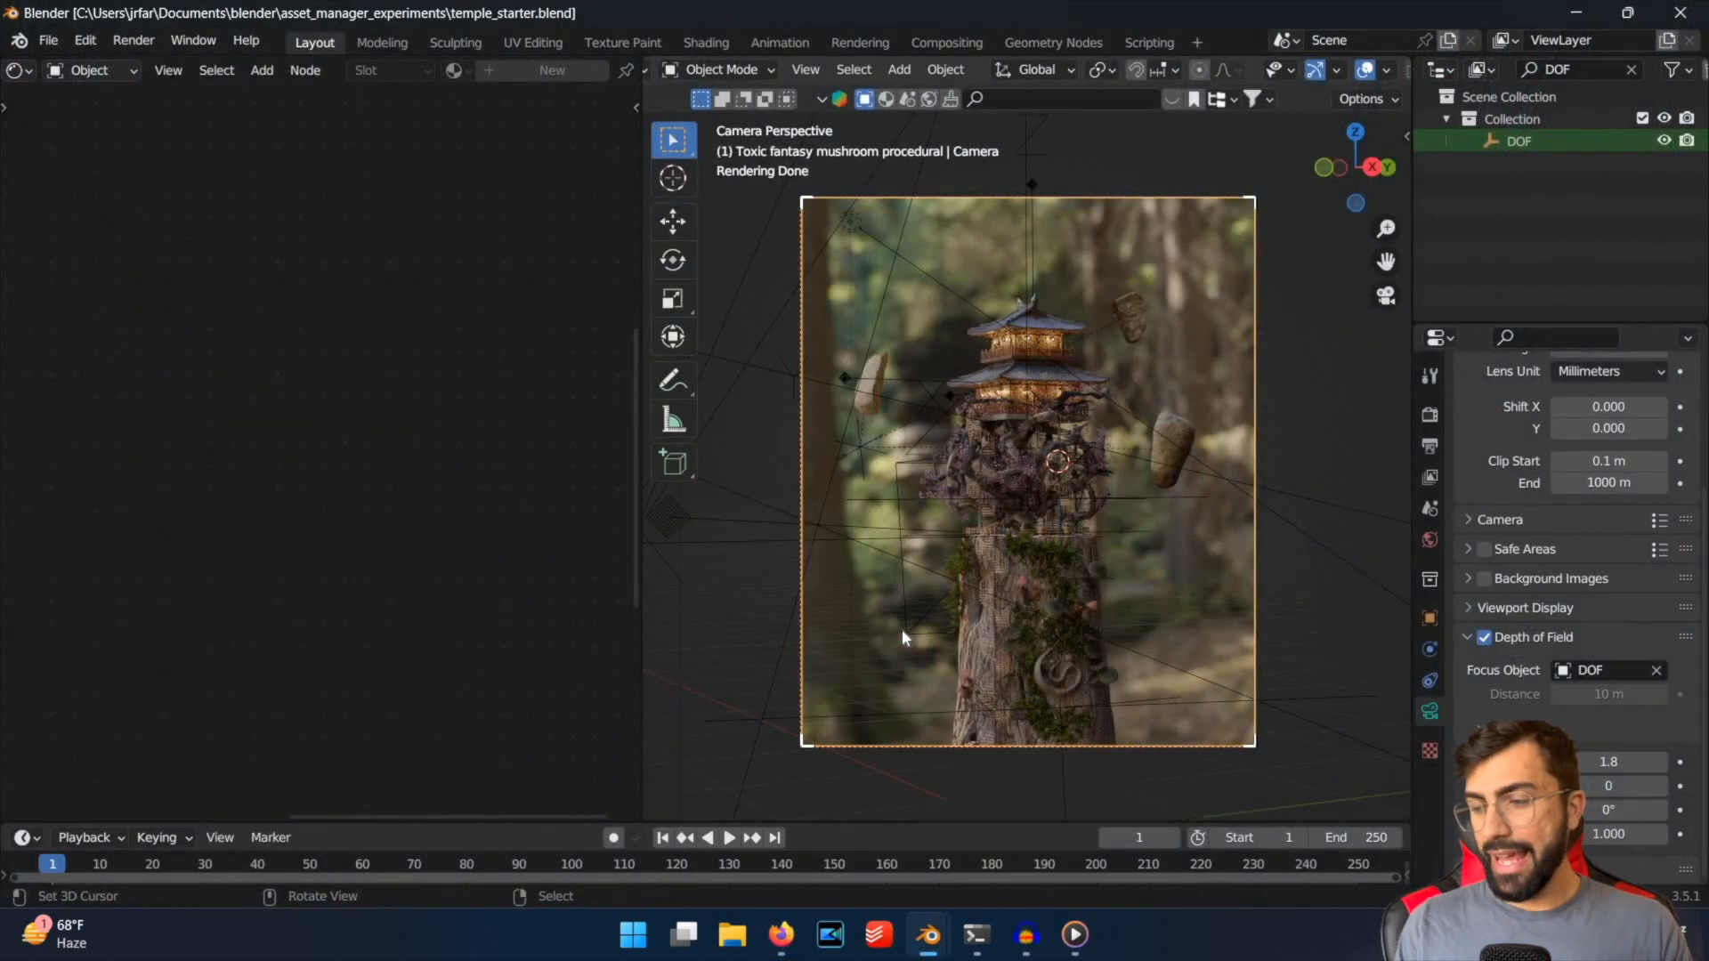
pyautogui.hotkey('ctrl', 's')
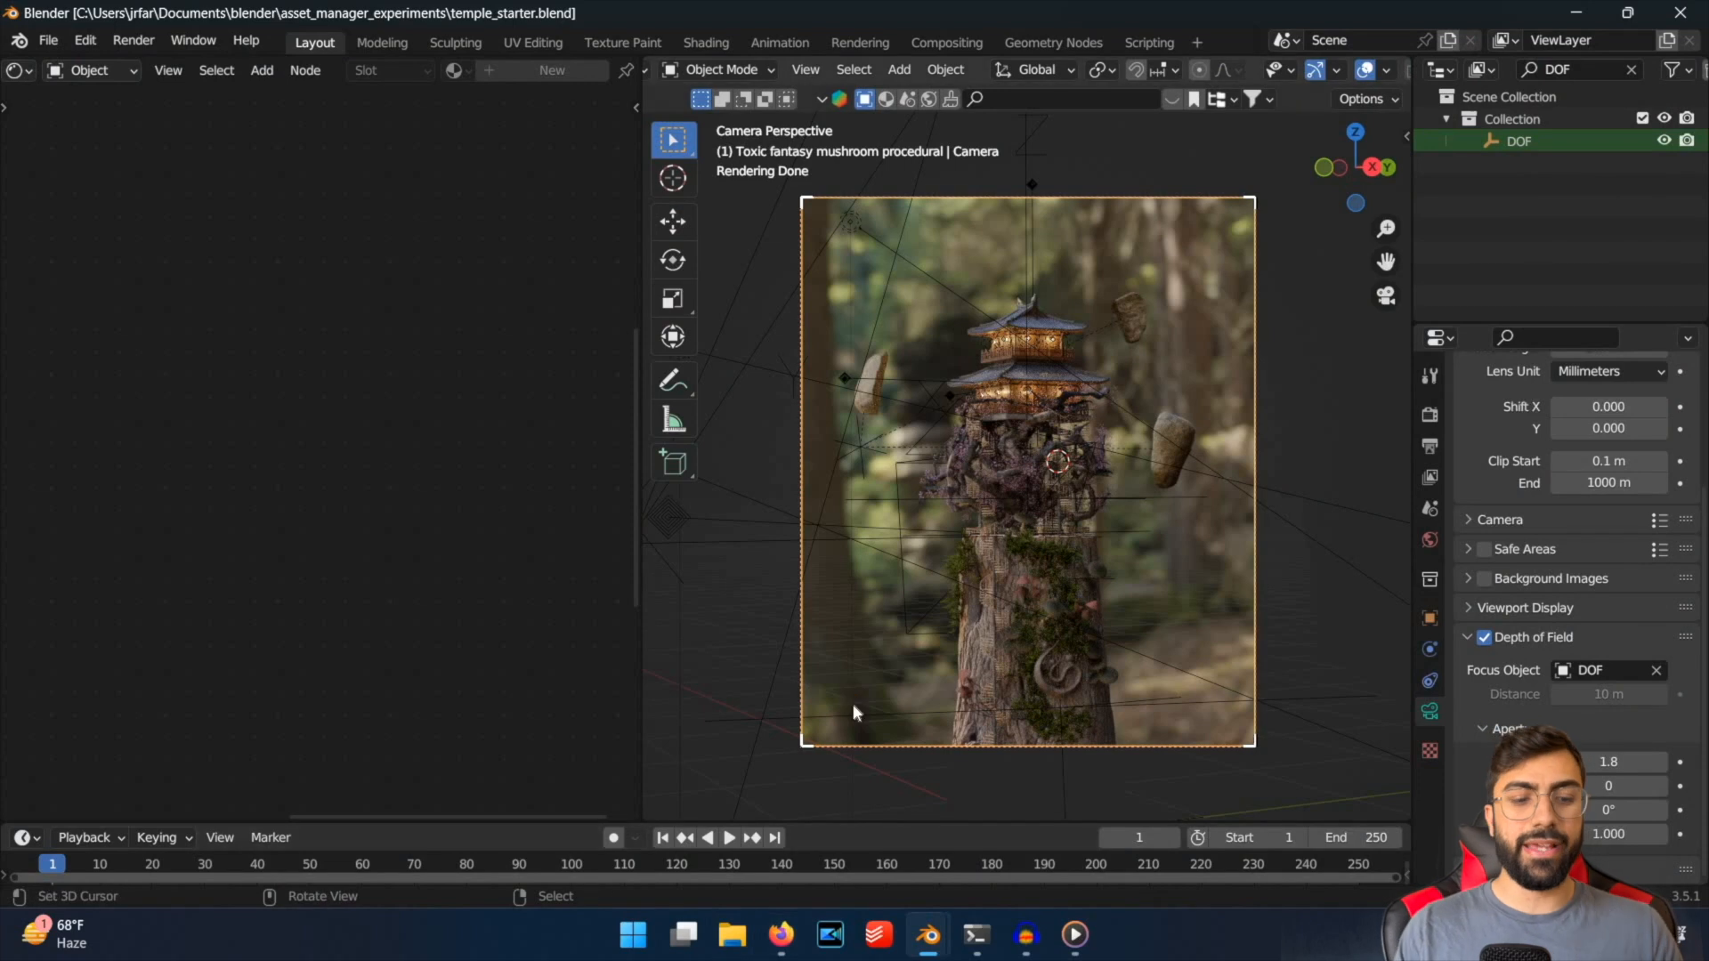
pyautogui.hotkey('ctrl', 's')
# Switch to Firefox and check the moody temple render against its plain daylight version once more.
pyautogui.moveTo(784, 943)
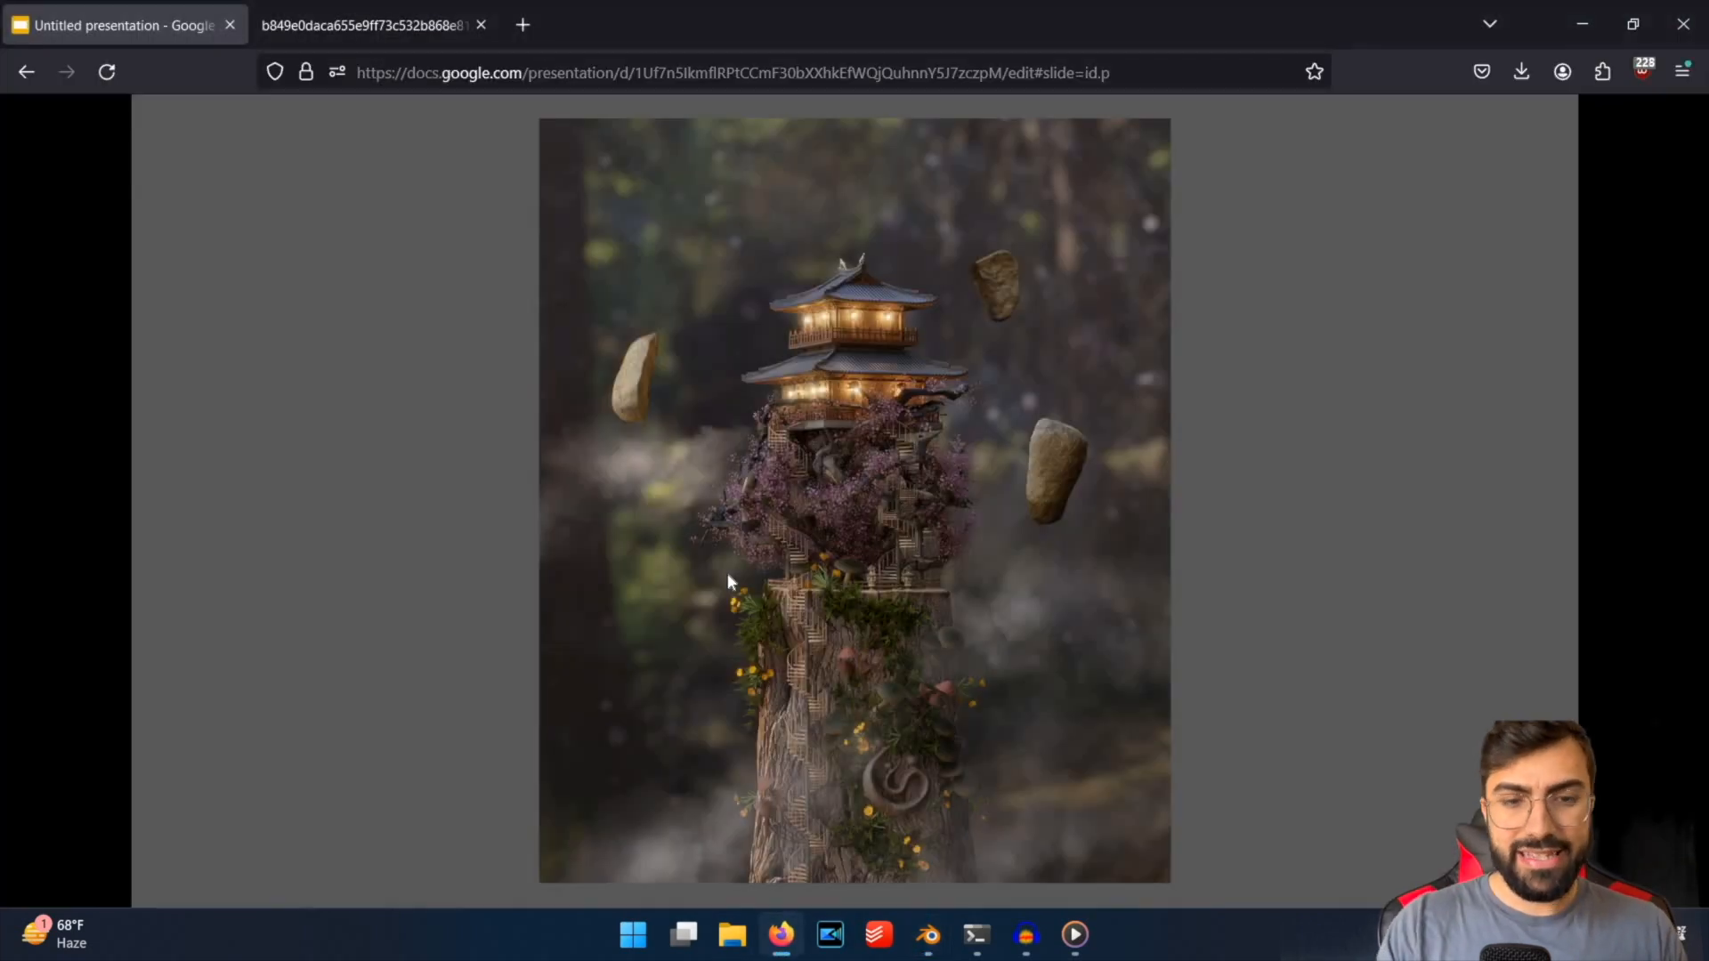
pyautogui.click(728, 575)
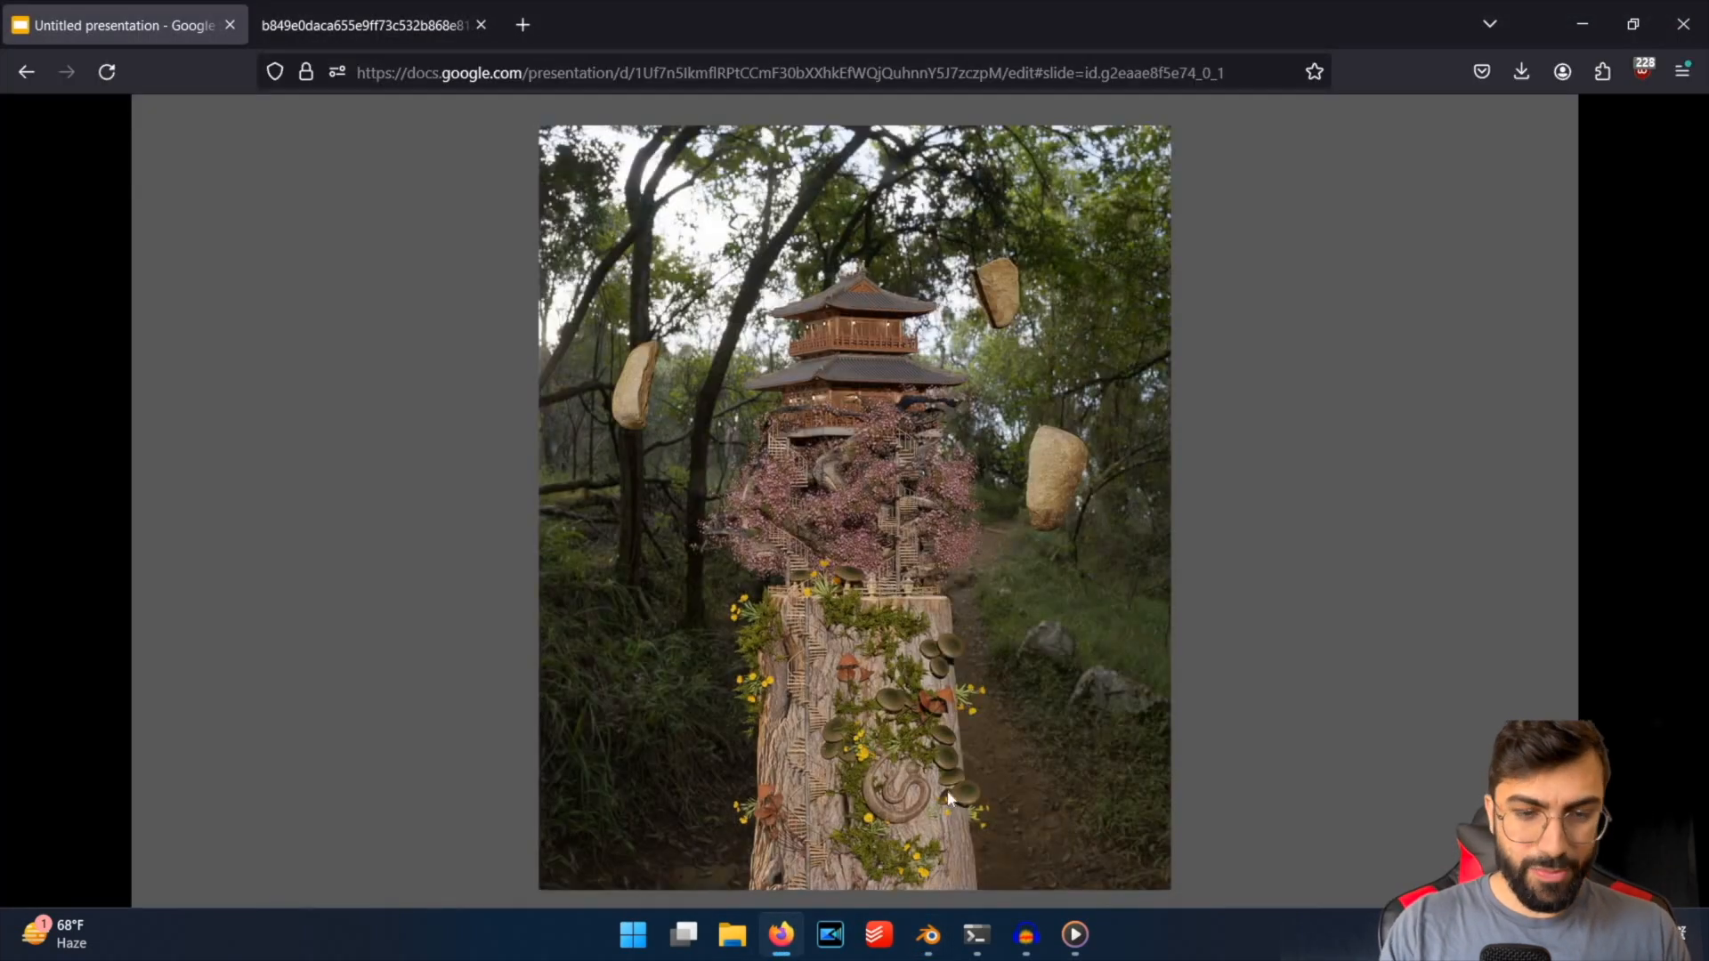
pyautogui.click(845, 591)
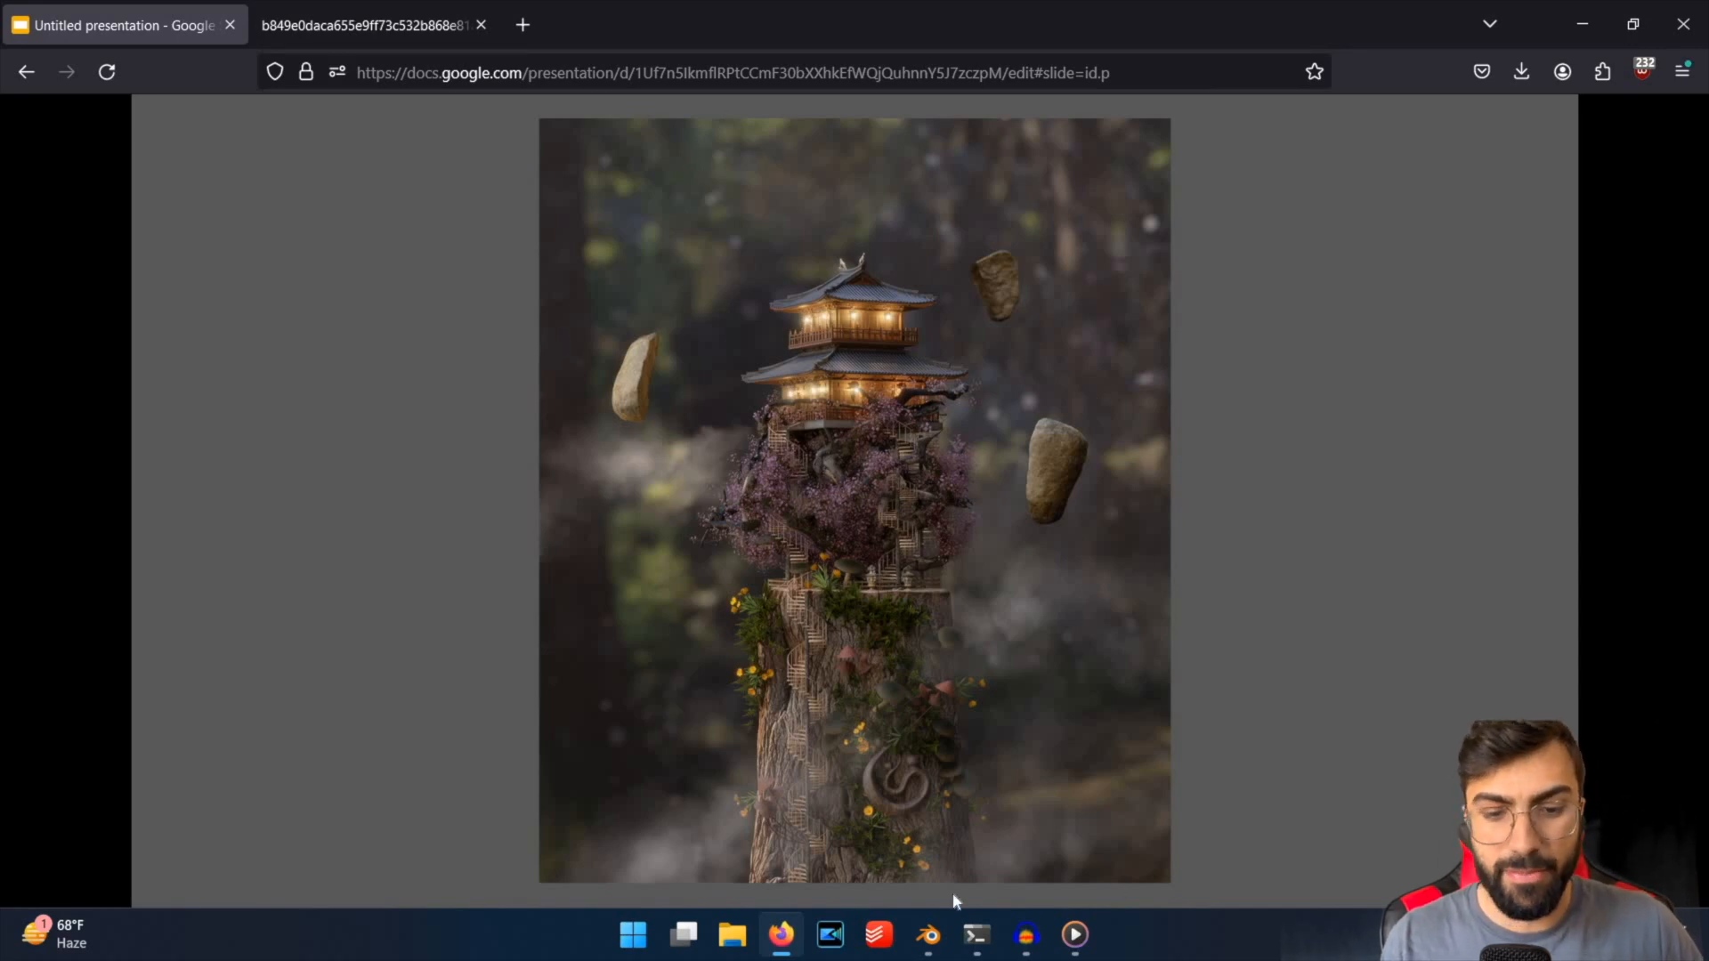
# Launch a second Blender instance, dismiss the splash screen and delete all default objects from the scene.
pyautogui.hotkey('ctrl', 's')
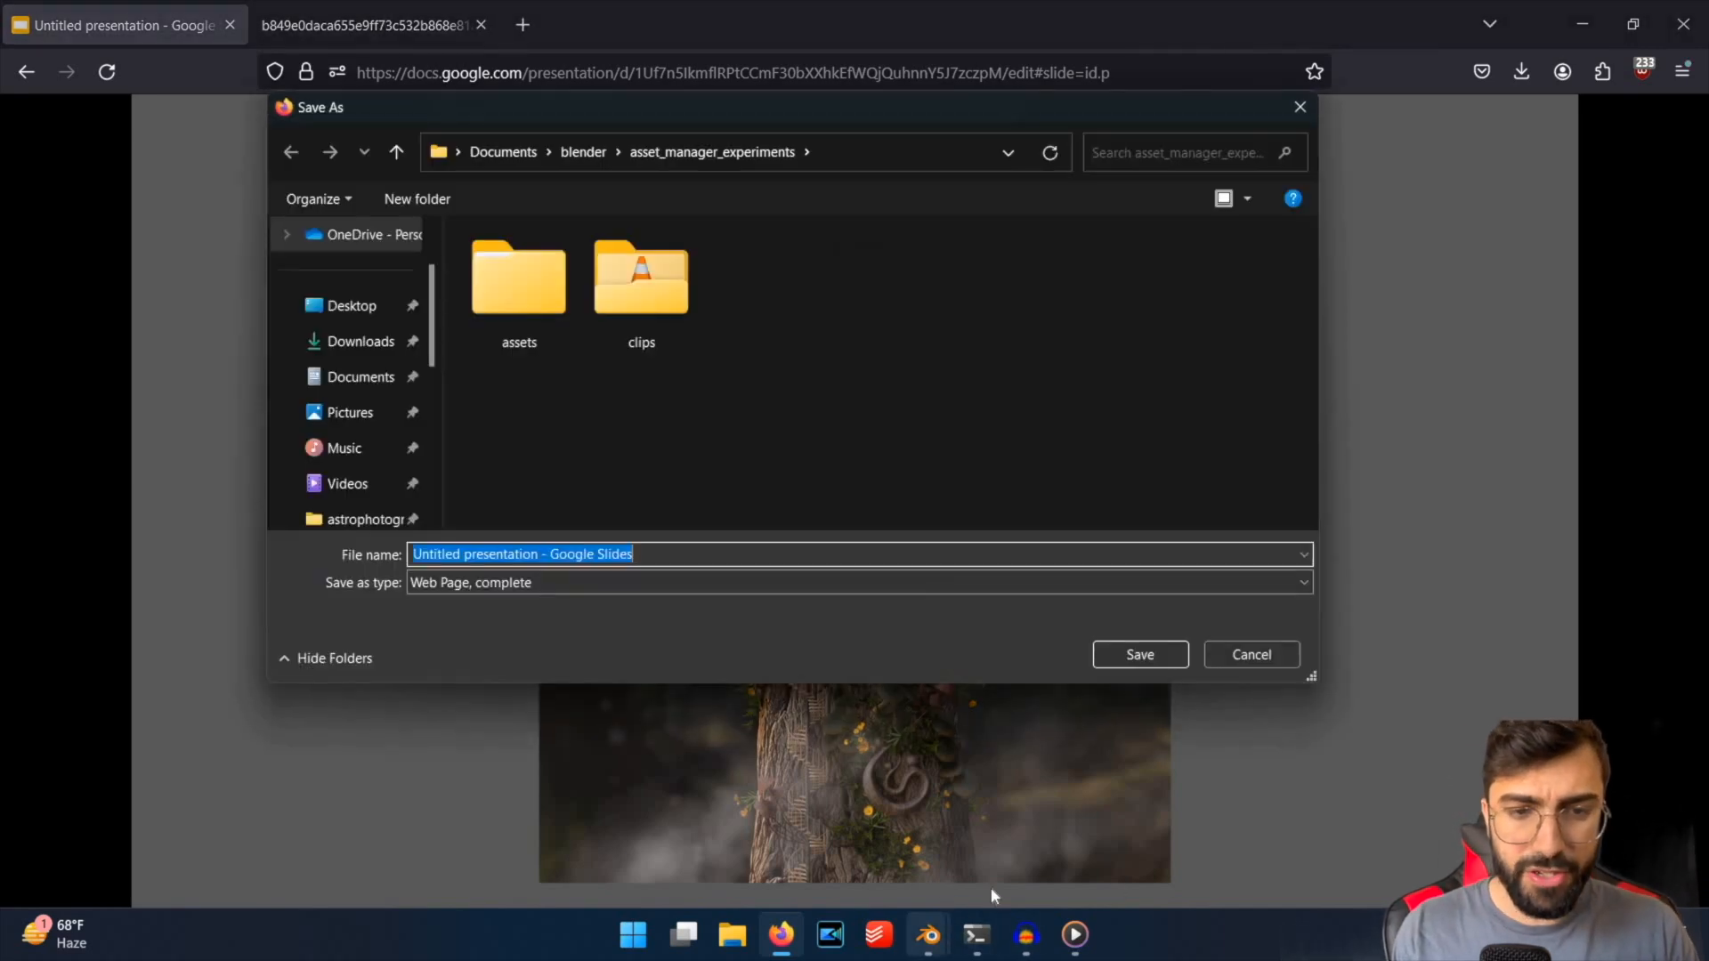
pyautogui.press('Escape')
pyautogui.press('super+5')
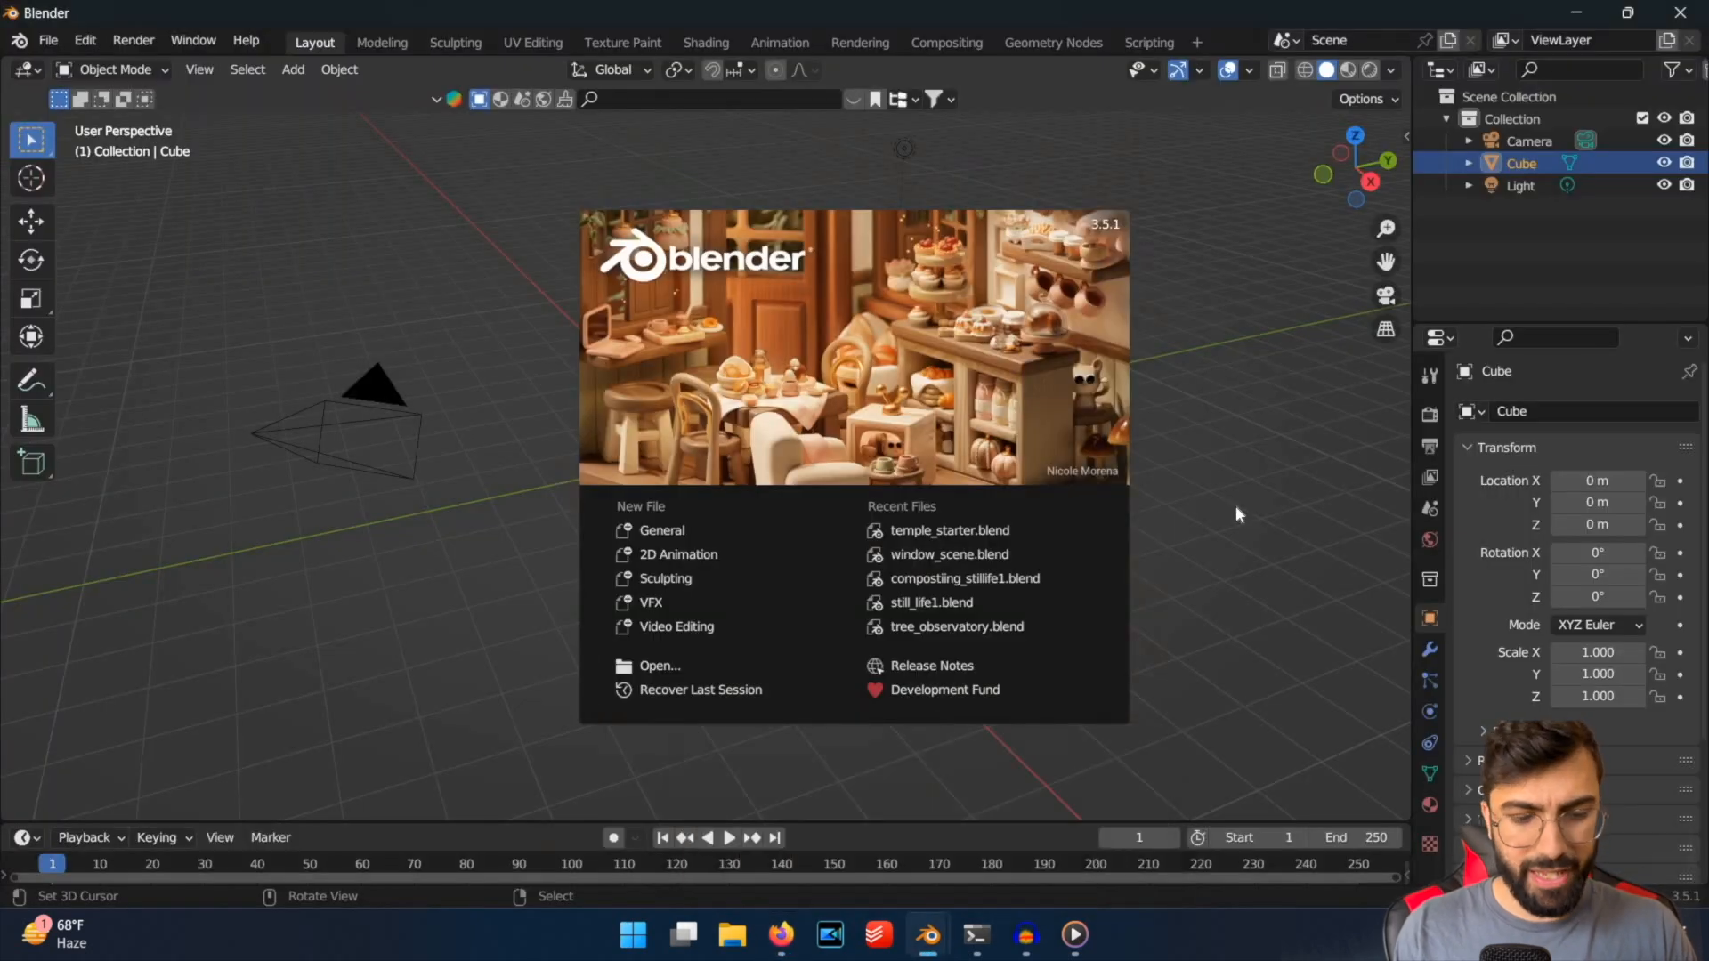
pyautogui.click(874, 408)
pyautogui.press('a')
pyautogui.press('x')
pyautogui.press('Return')
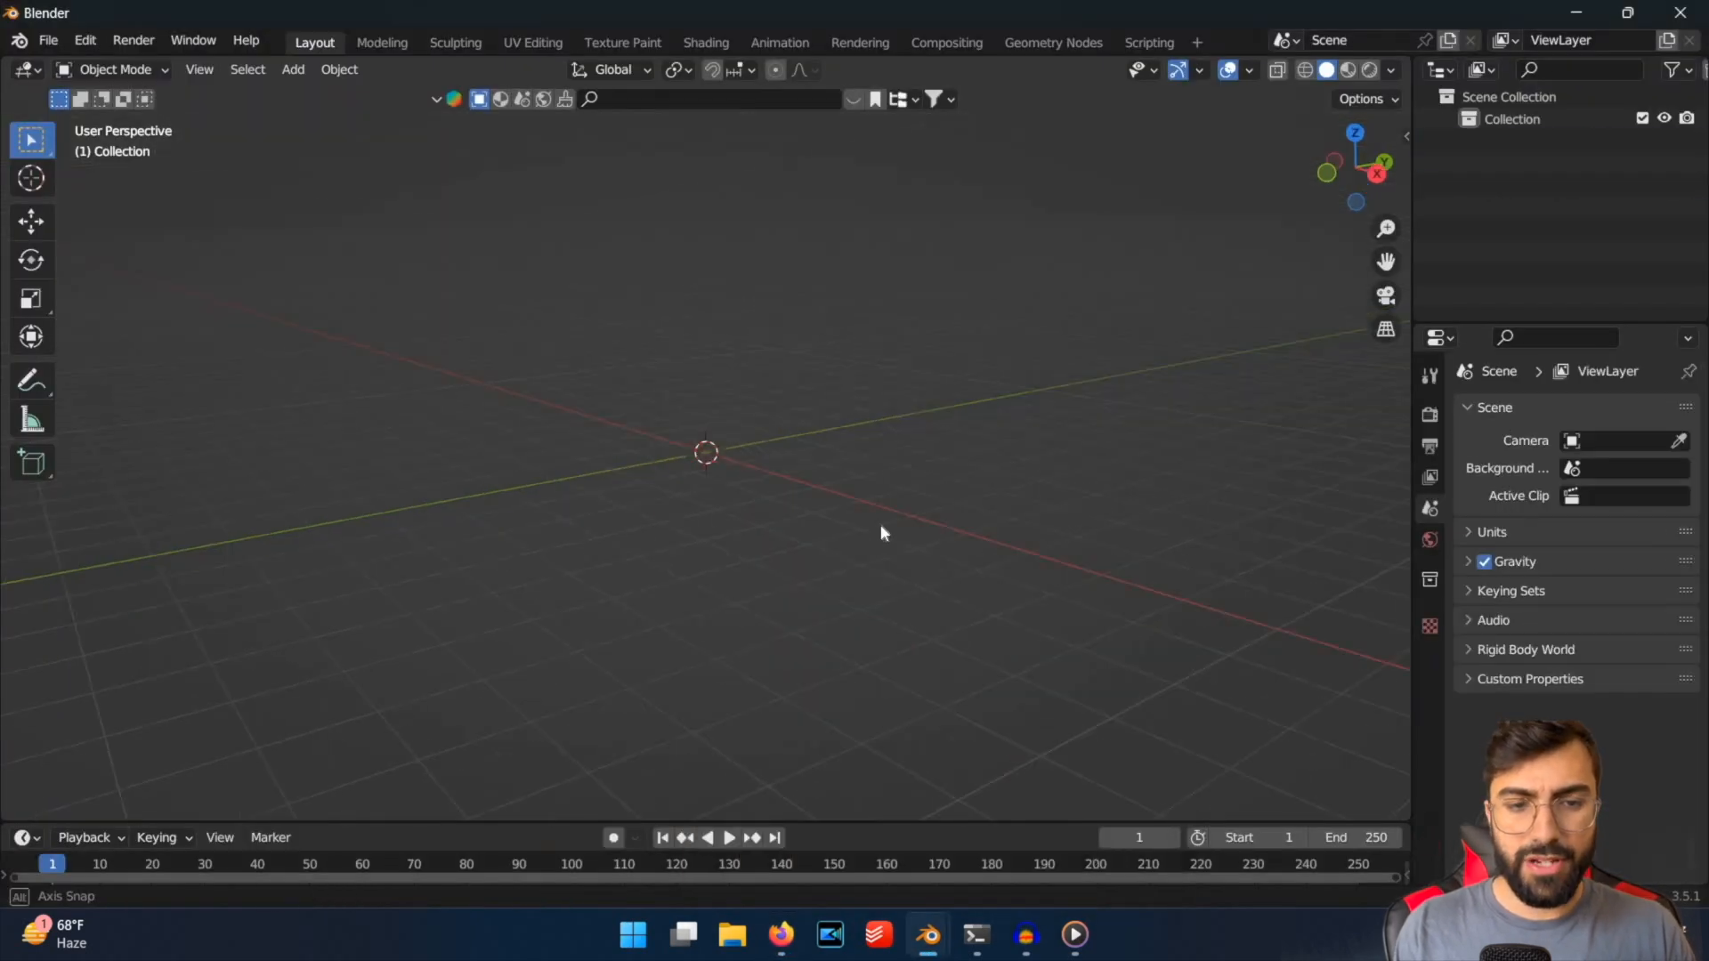
pyautogui.hotkey('ctrl', 's')
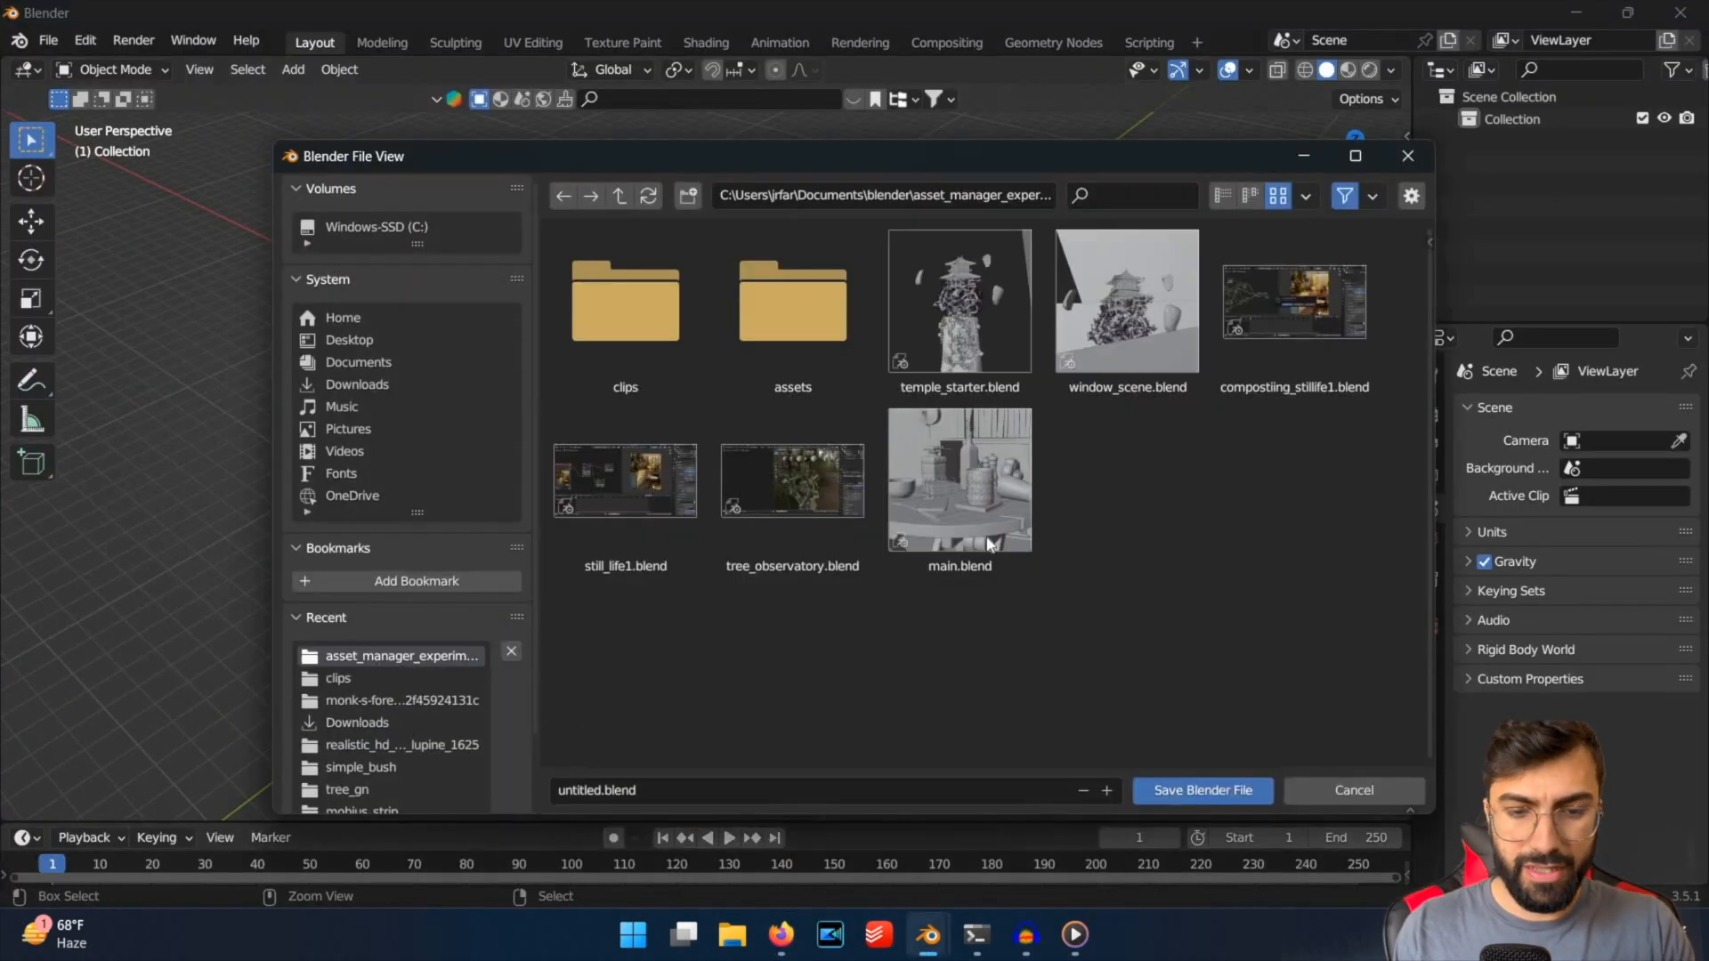
pyautogui.press('super+5')
pyautogui.click(928, 934)
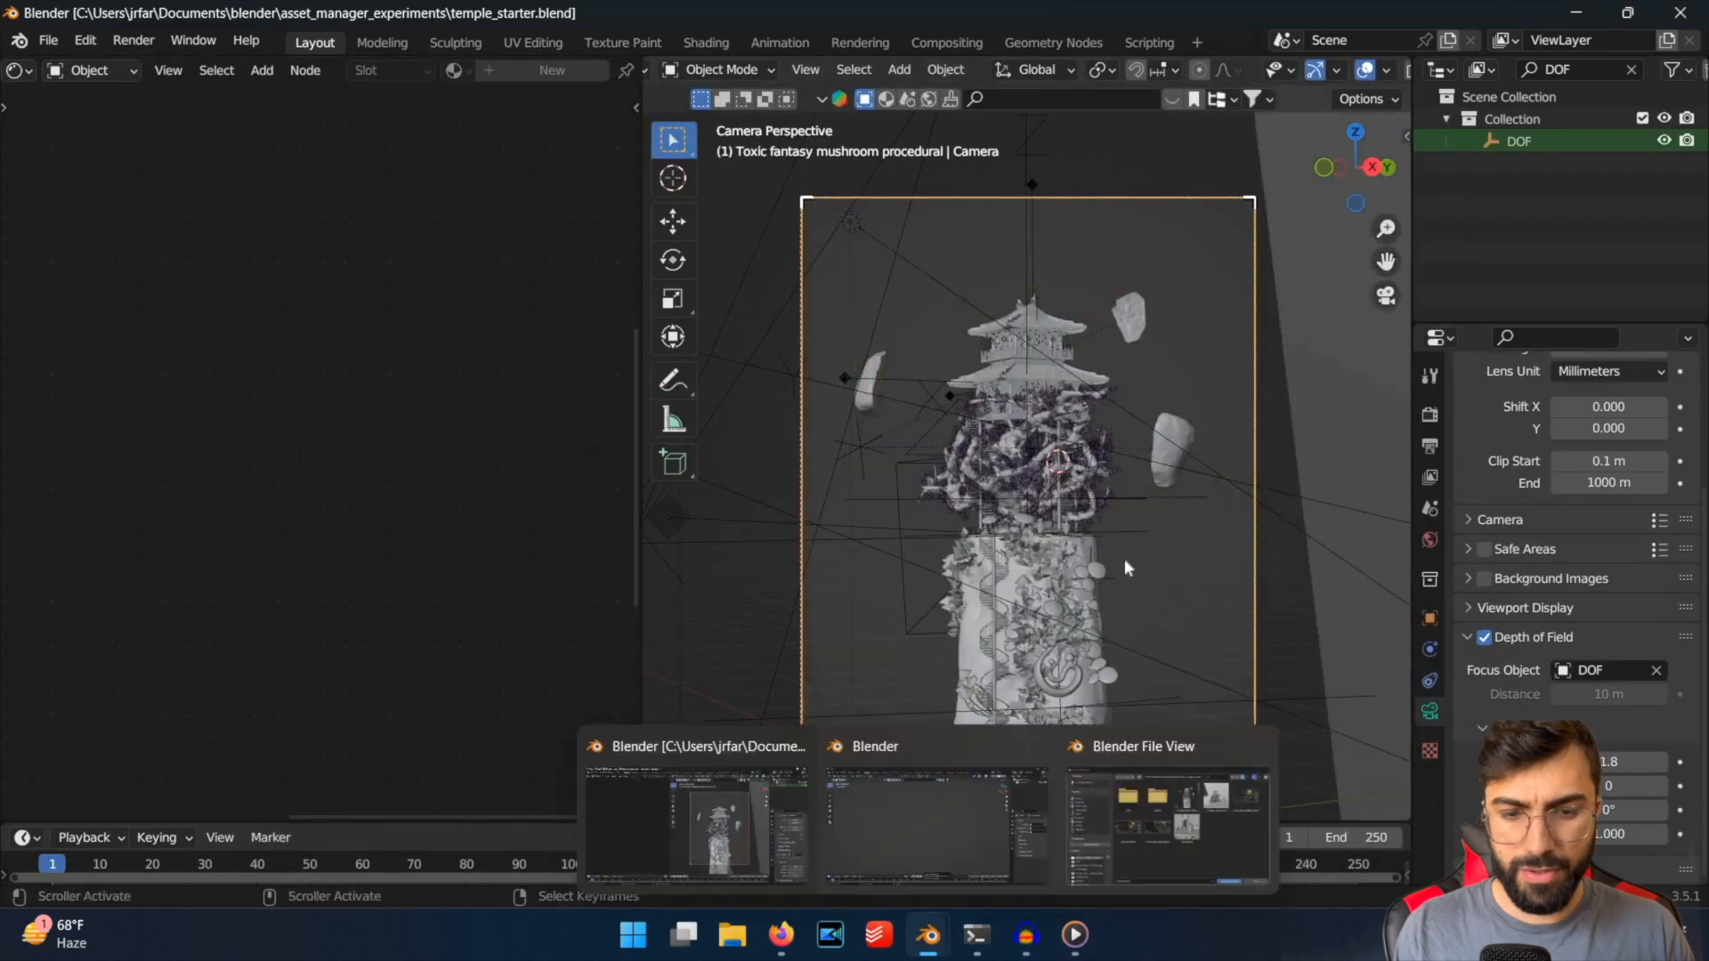
pyautogui.click(938, 797)
pyautogui.press('Escape')
pyautogui.moveTo(785, 500); pyautogui.dragTo(809, 474, button='middle')
# Switch to Firefox, search Google Images for "mist texture" in a new tab and examine the black-background fog overlays.
pyautogui.click(780, 935)
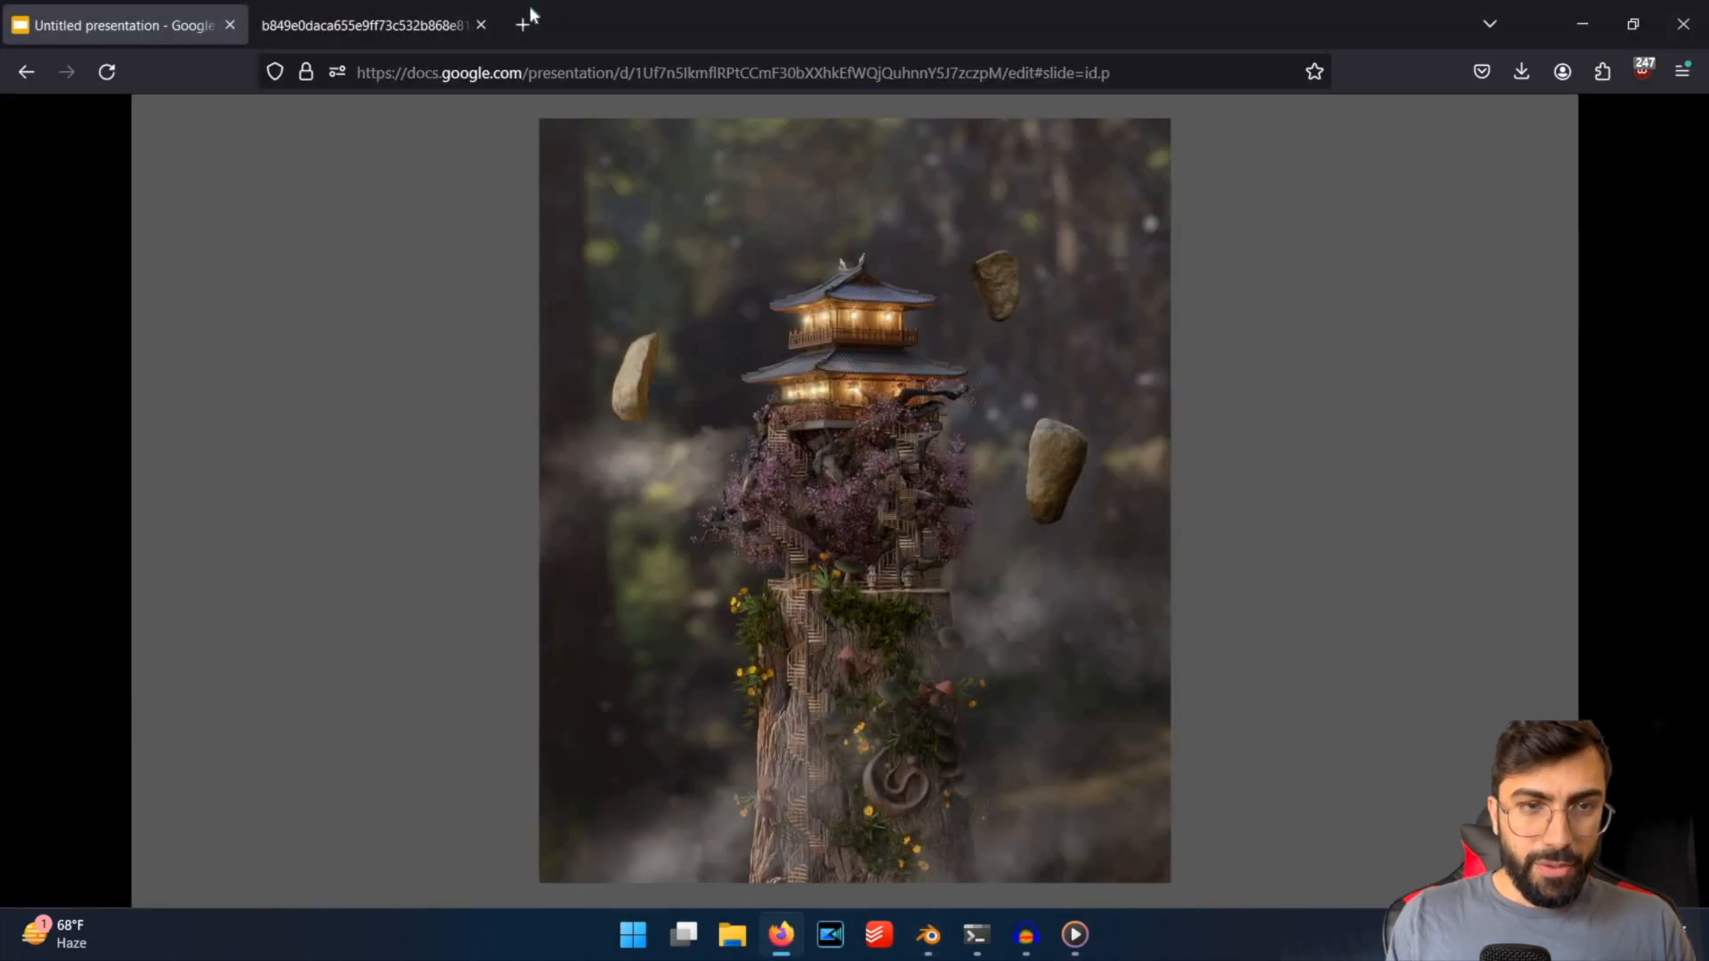
pyautogui.click(523, 24)
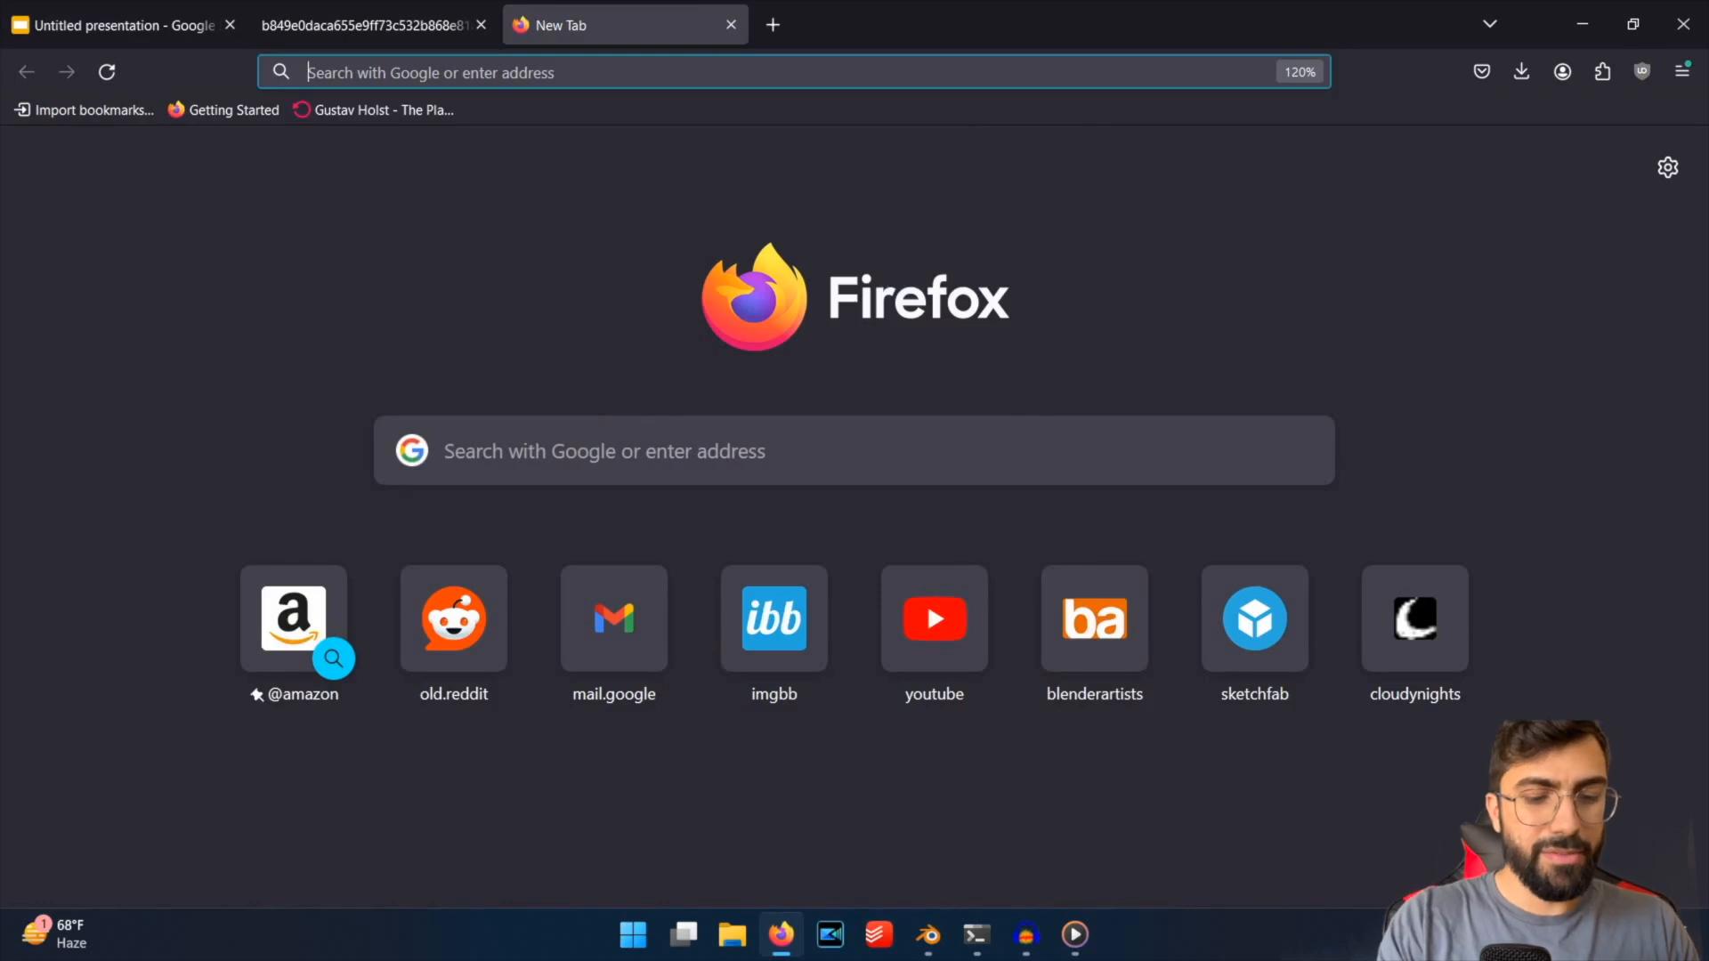
pyautogui.write('mist texture')
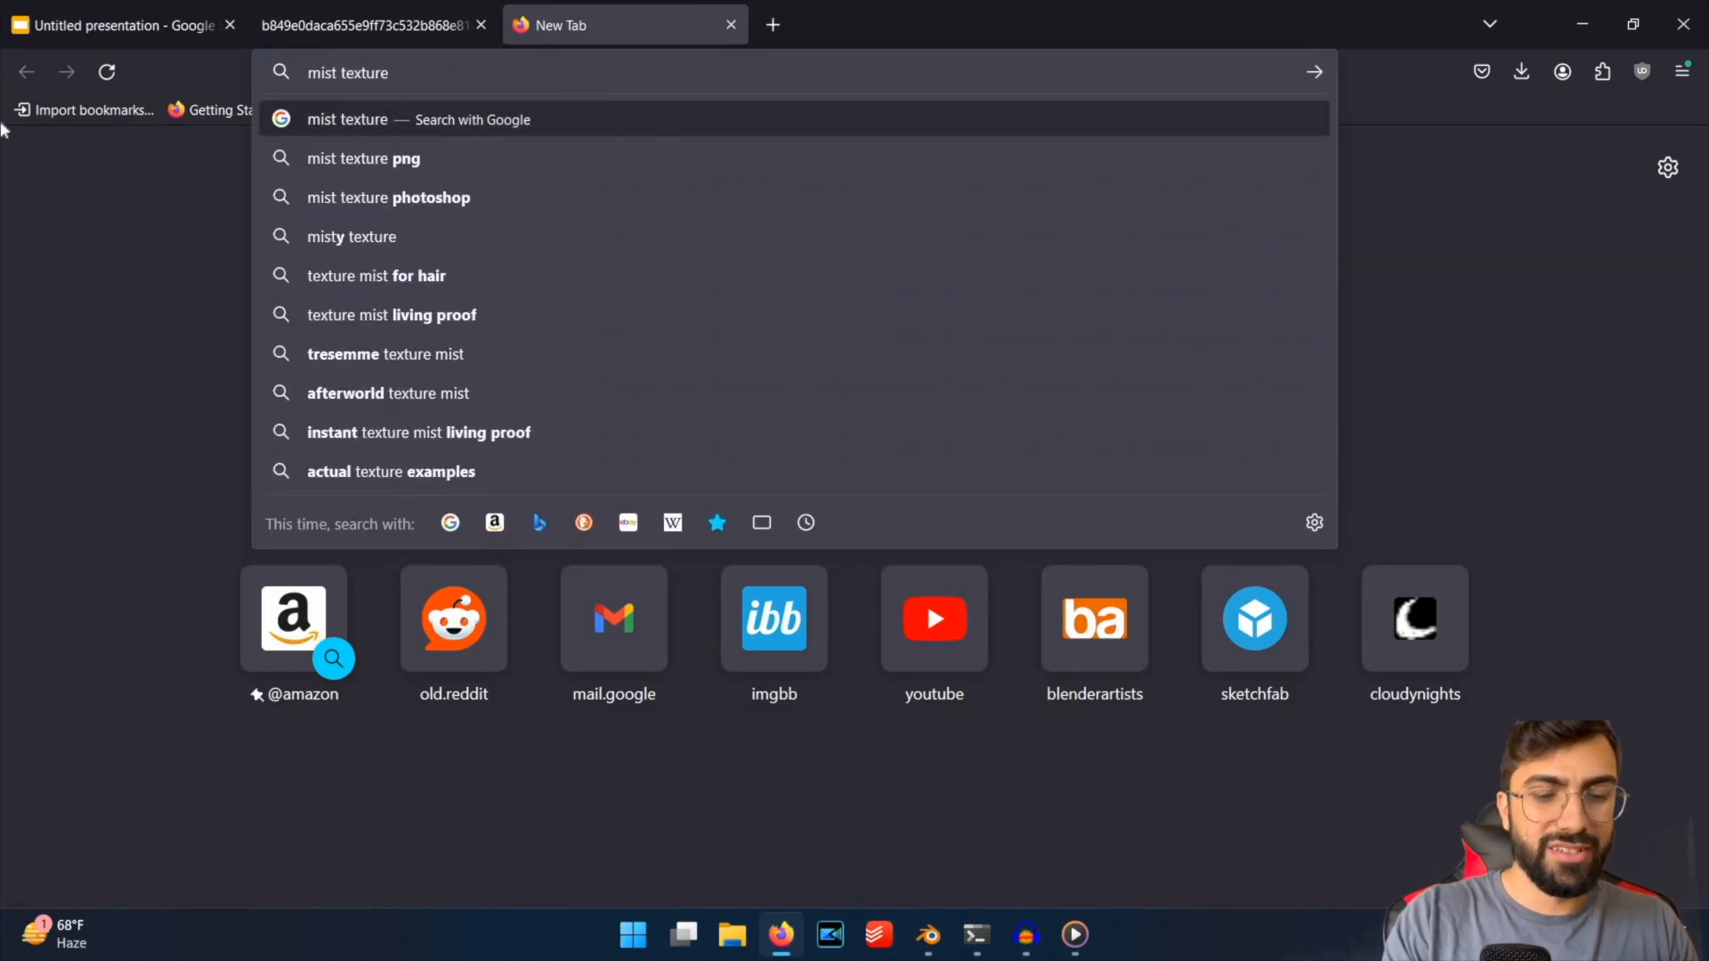
pyautogui.press('Return')
pyautogui.click(703, 686)
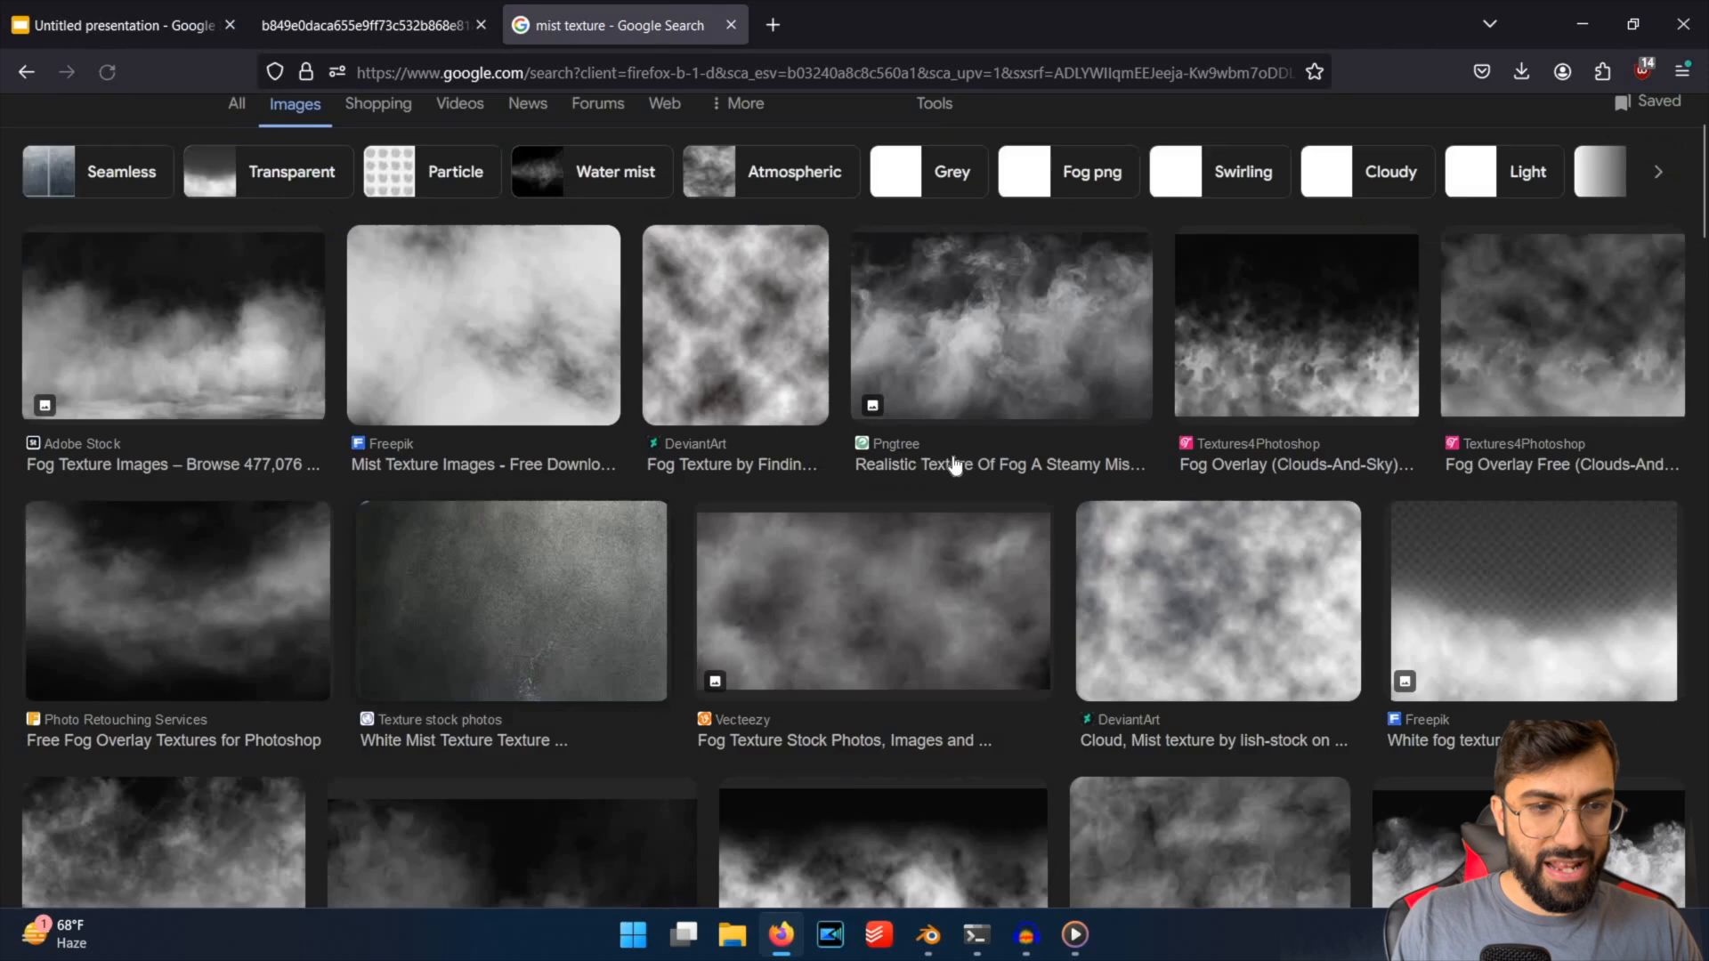
pyautogui.click(207, 509)
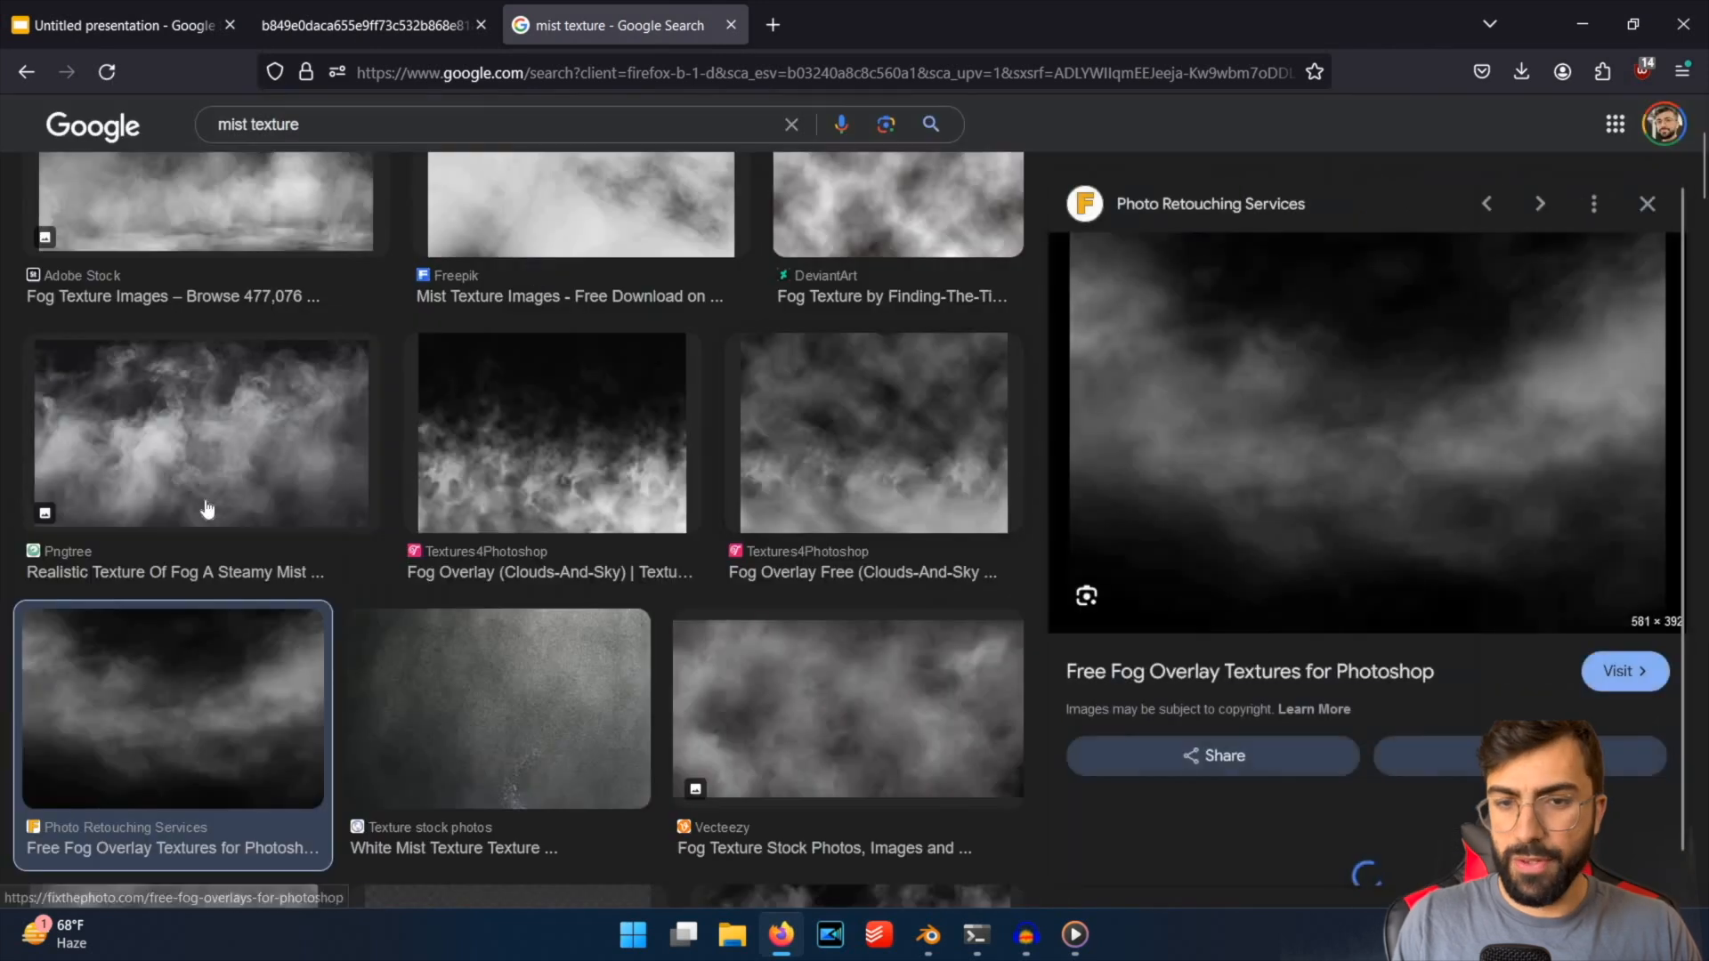
pyautogui.scroll(3, 534, 494)
pyautogui.scroll(-4, 598, 508)
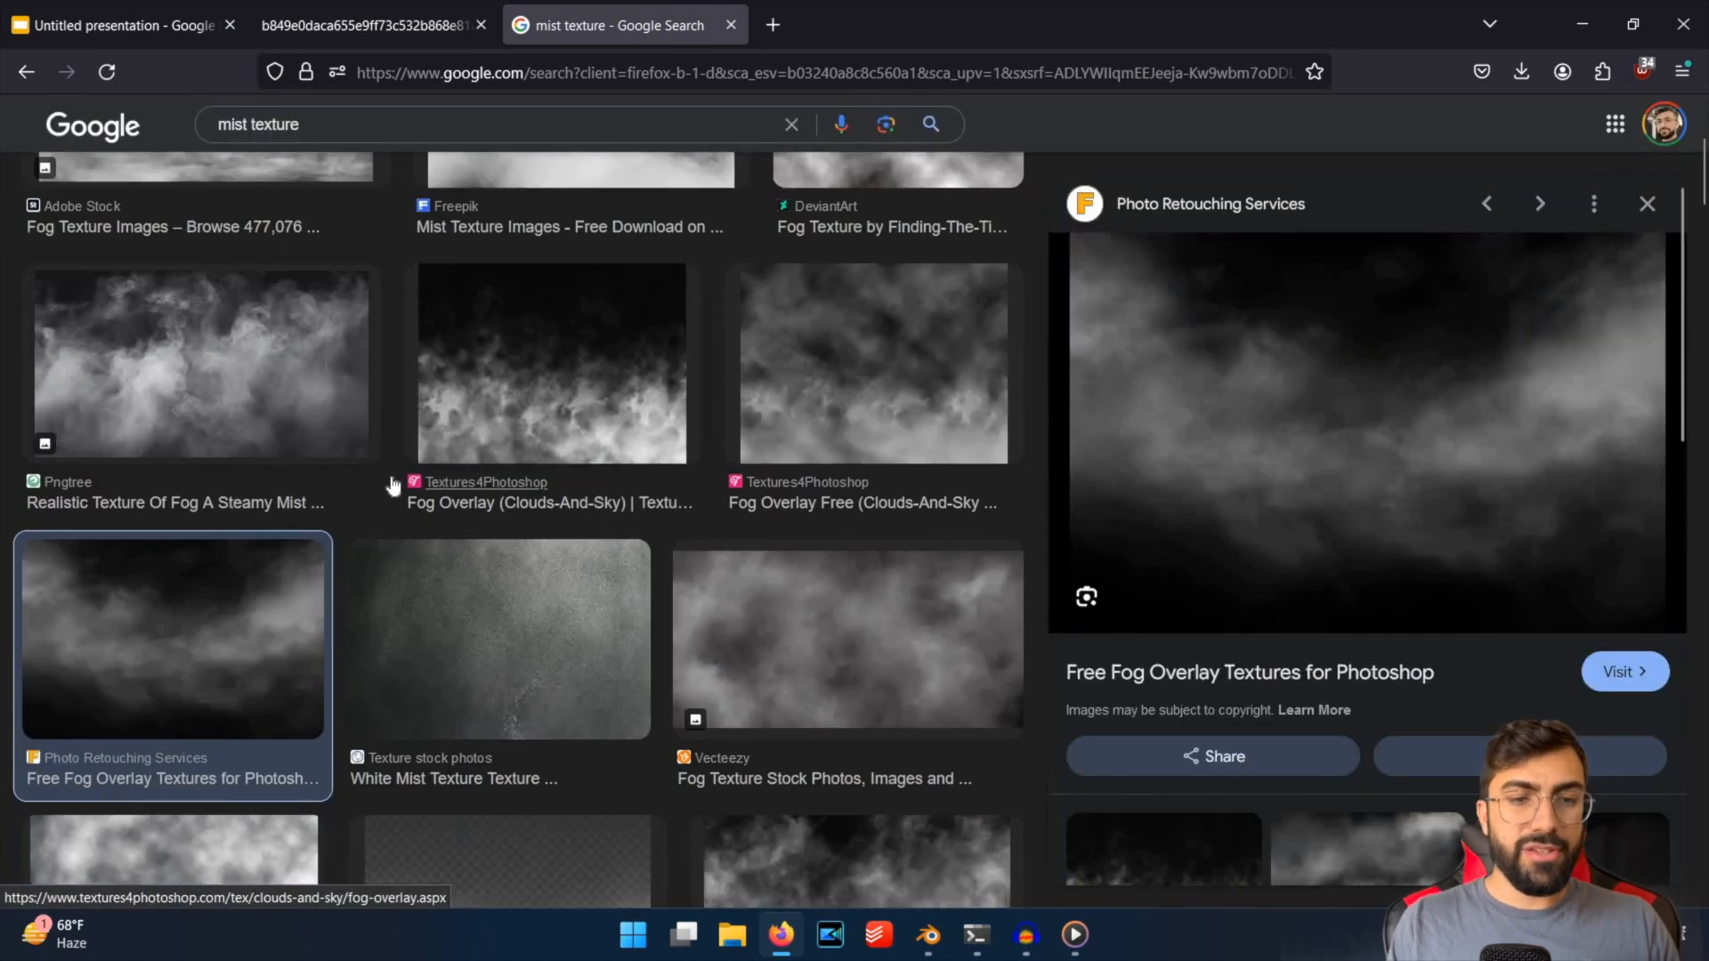
pyautogui.scroll(-3, 383, 481)
pyautogui.scroll(5, 383, 481)
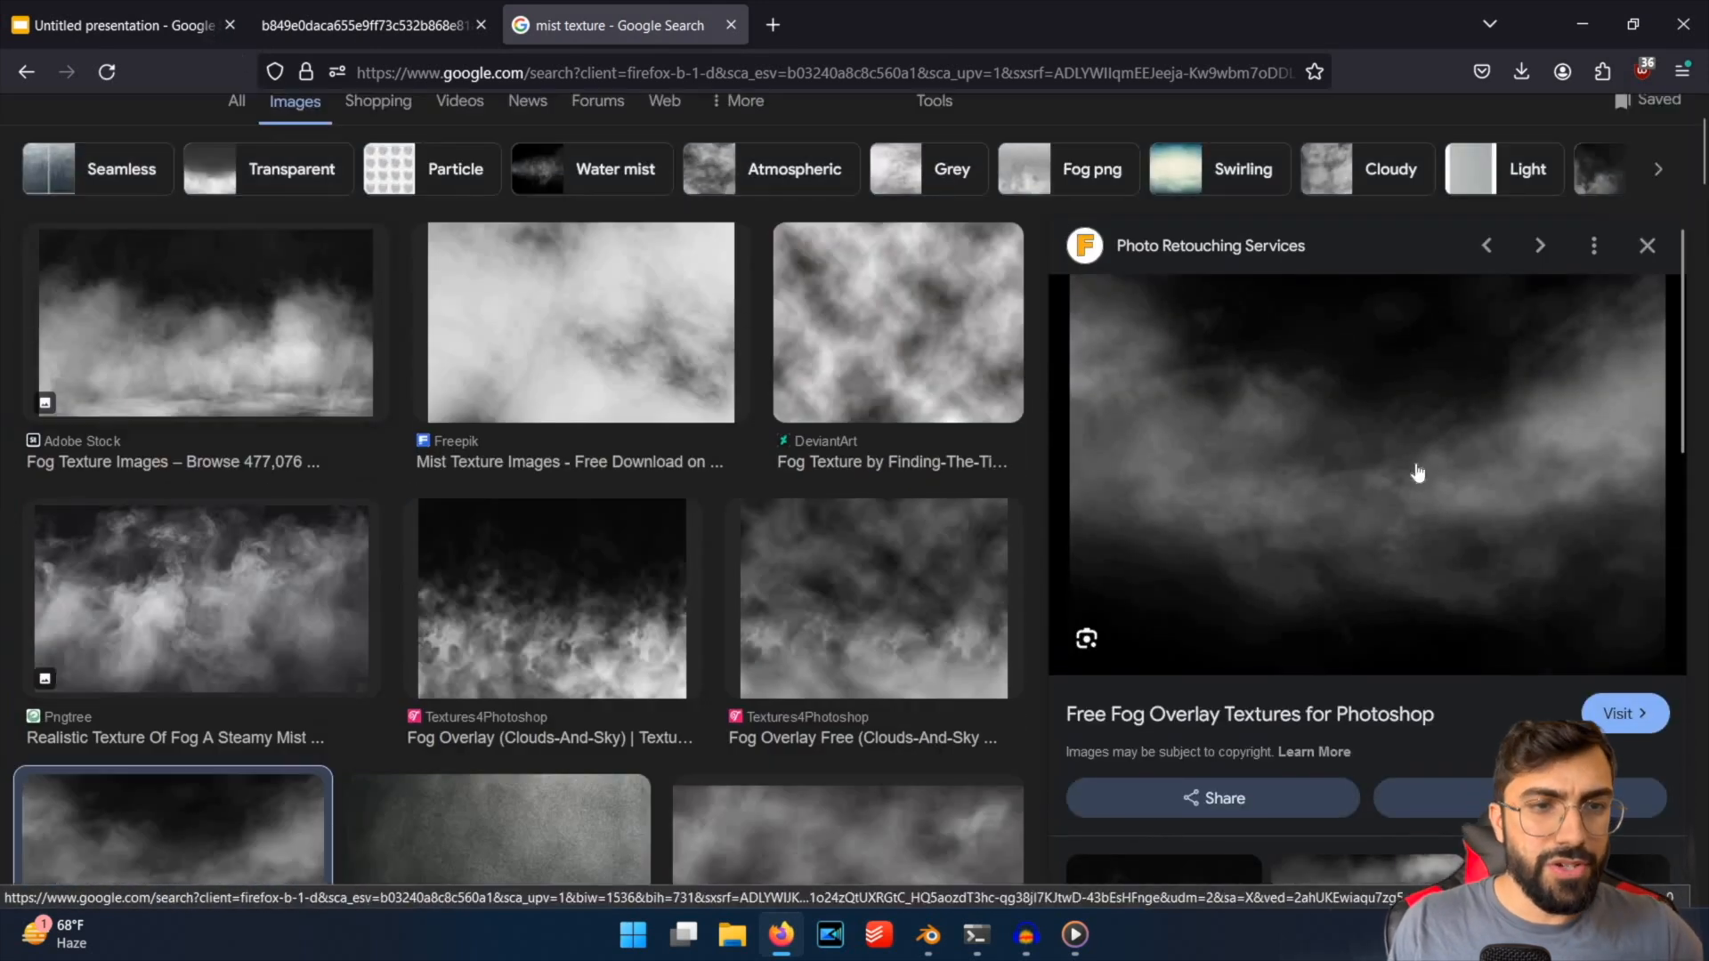
# Compare the mist in the temple render slide with the fog textures in the image search tab.
pyautogui.click(163, 35)
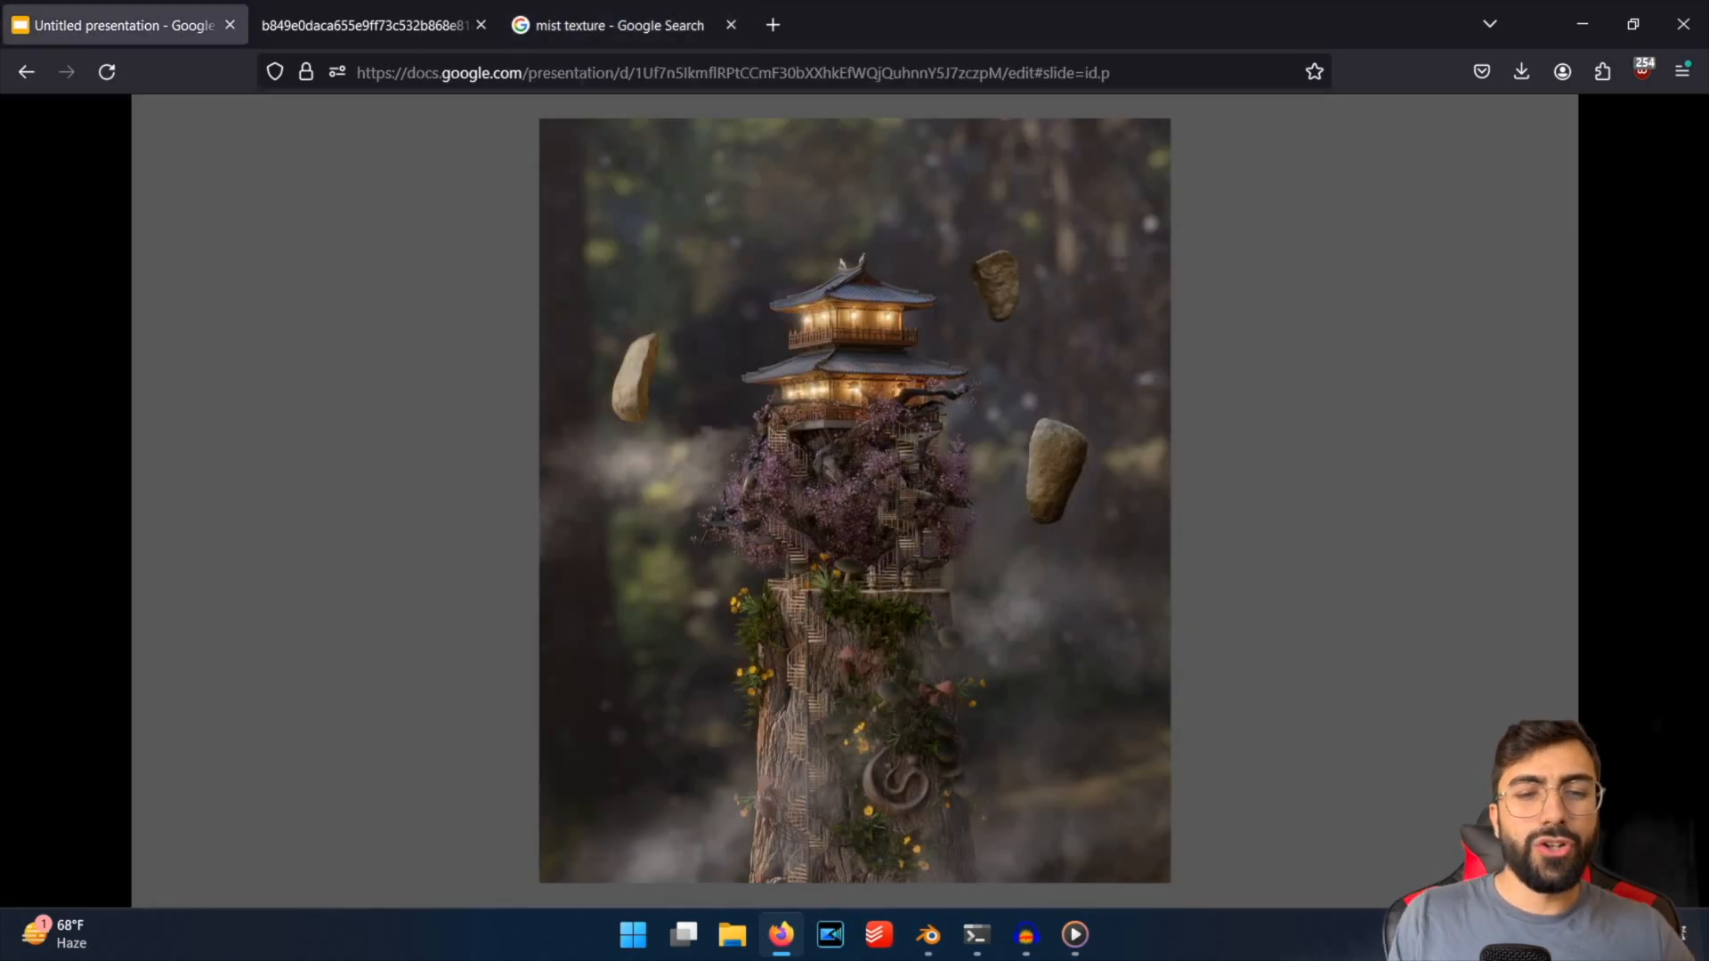
pyautogui.click(614, 25)
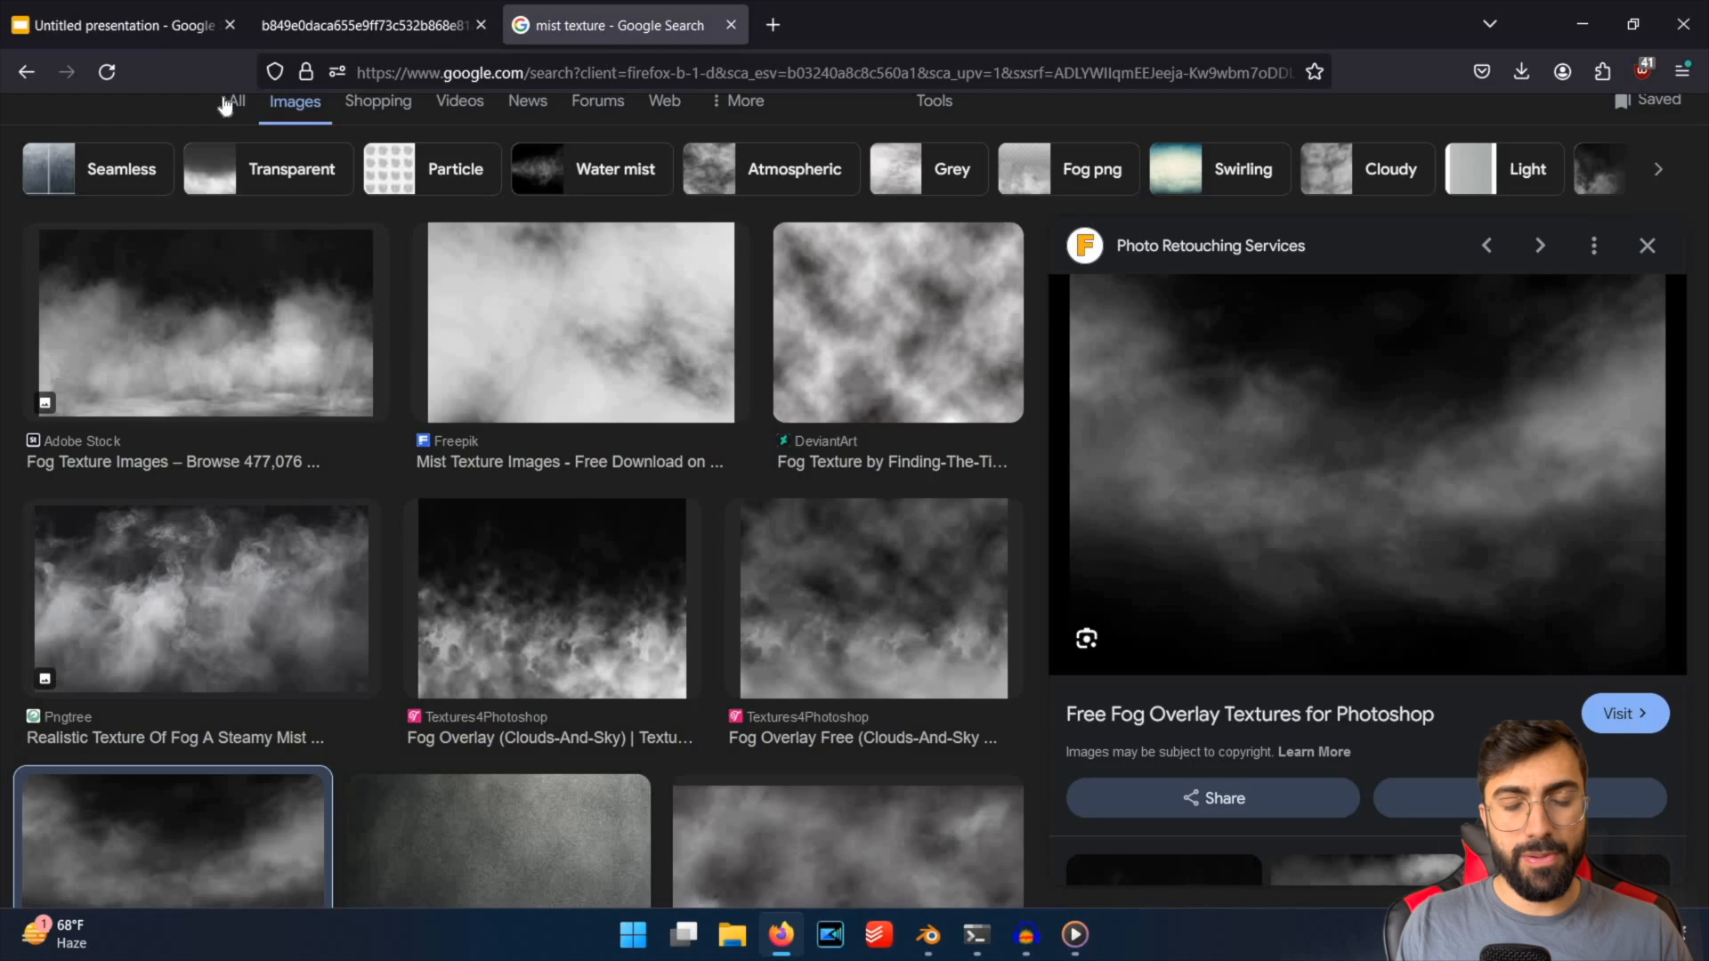
pyautogui.click(163, 35)
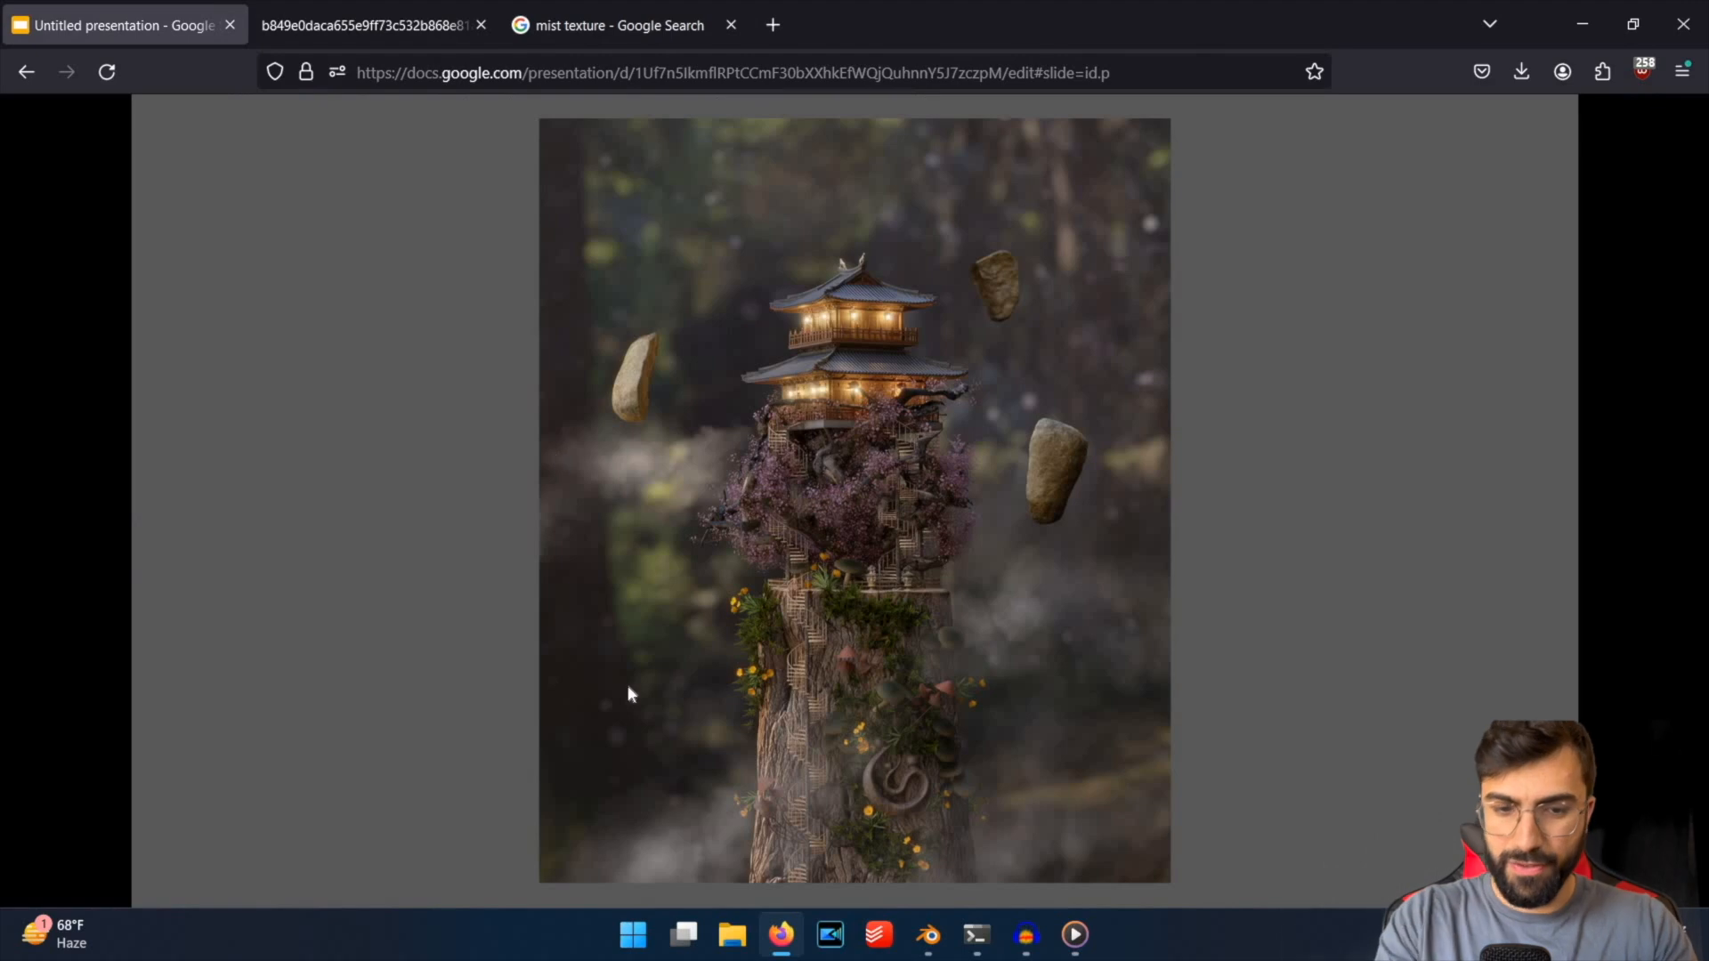
# Switch to the empty Blender scene, set the viewport to Rendered shading and show the render engine settings.
pyautogui.click(930, 932)
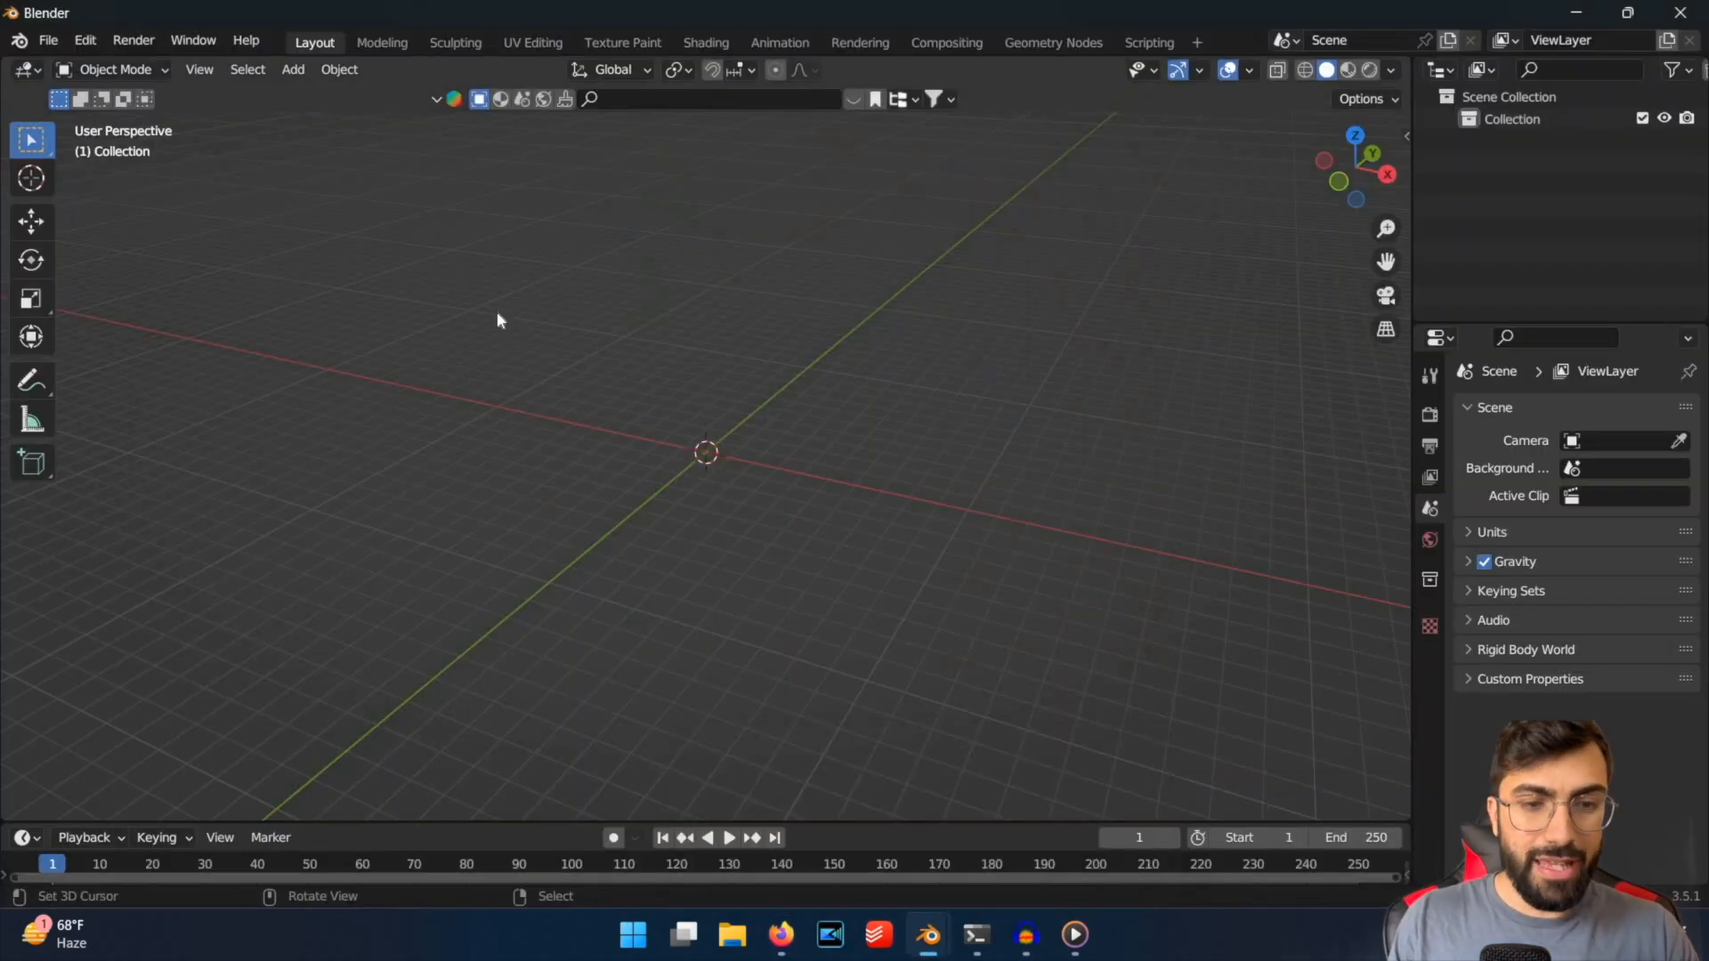
pyautogui.press('z')
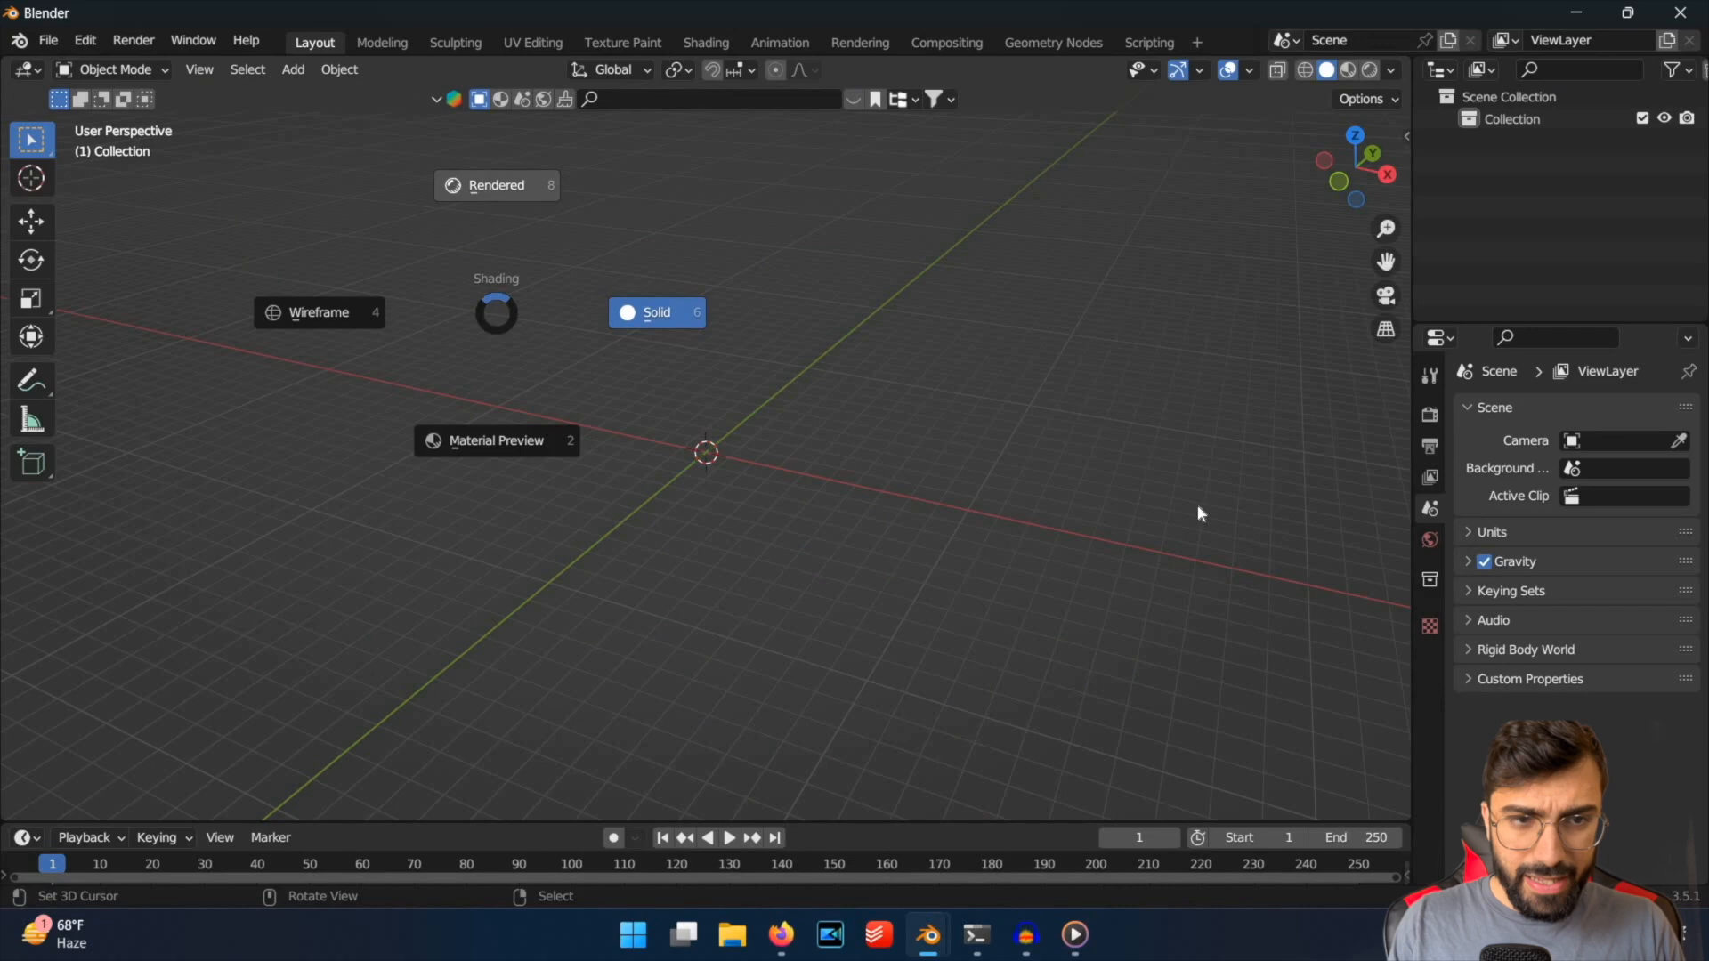
pyautogui.press('8')
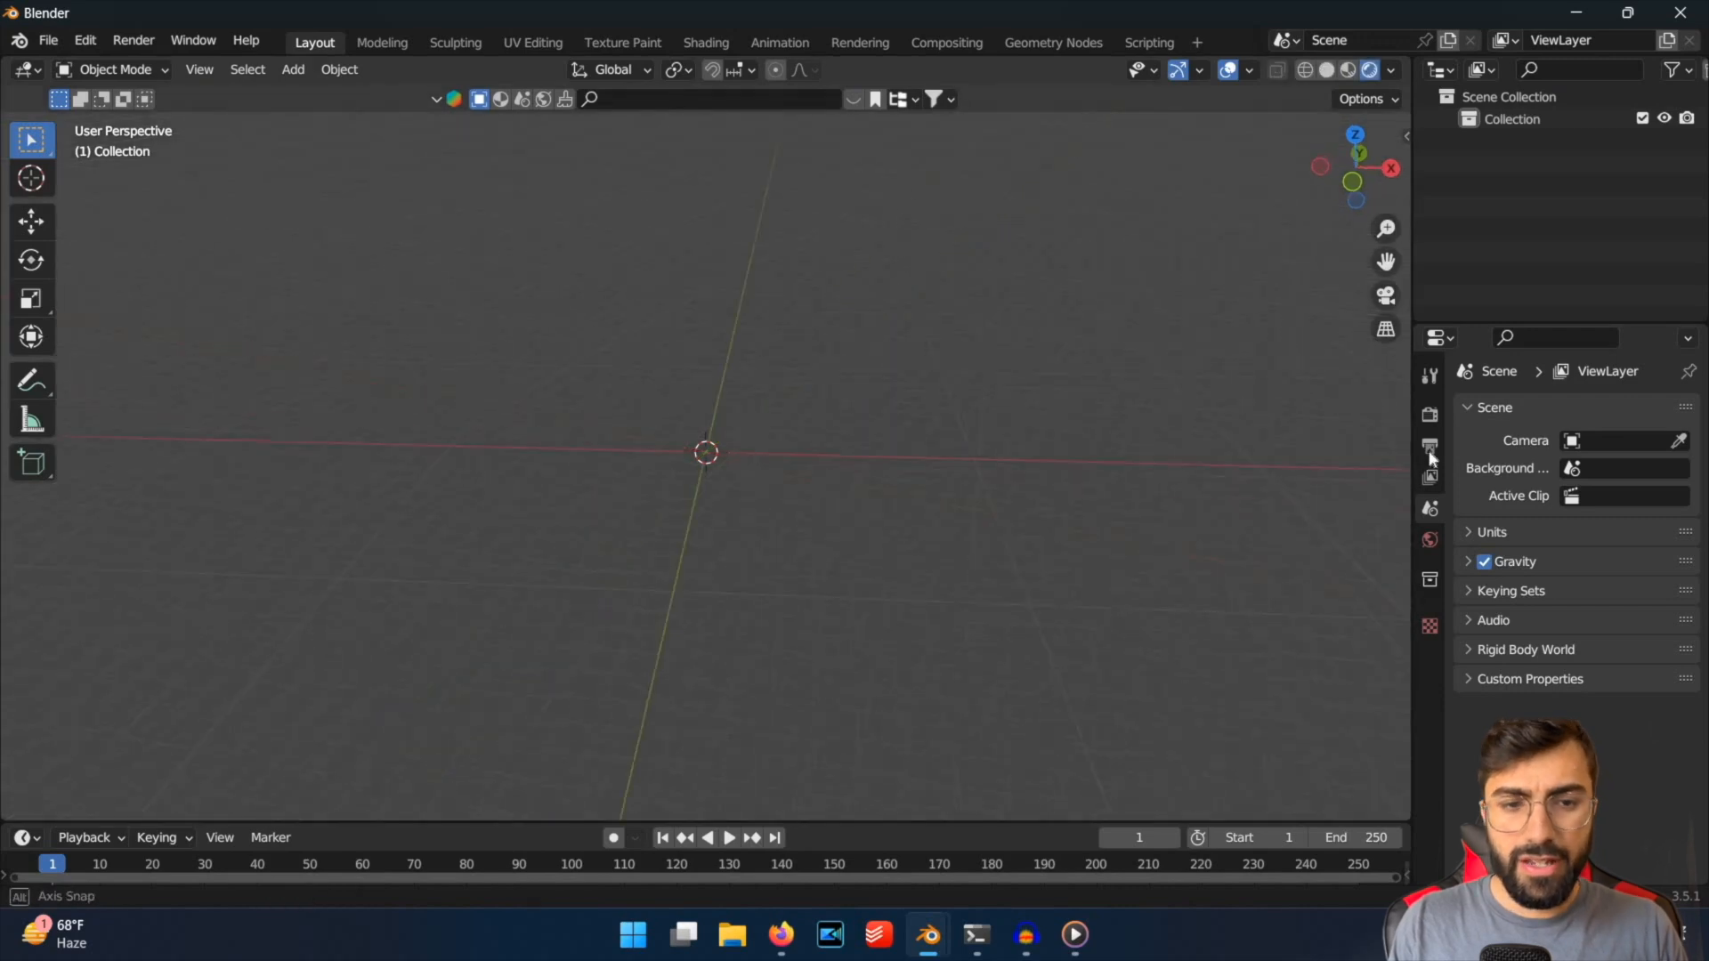
pyautogui.click(1429, 445)
pyautogui.click(1431, 420)
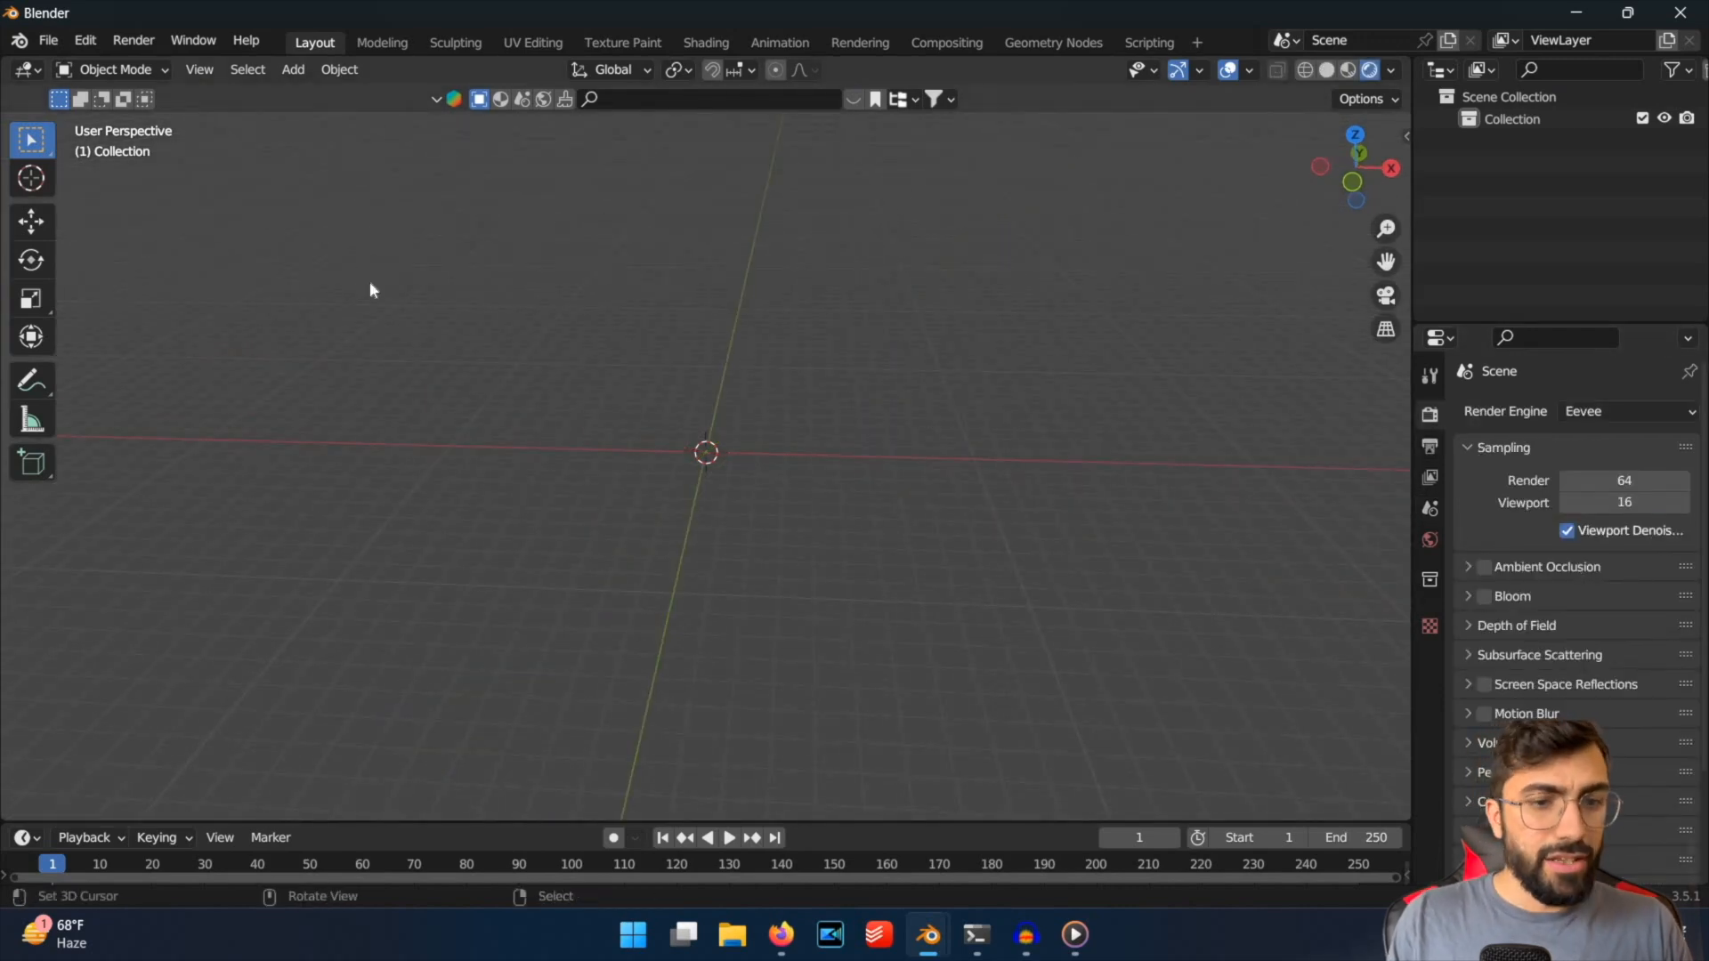
pyautogui.hotkey('shift', 'a')
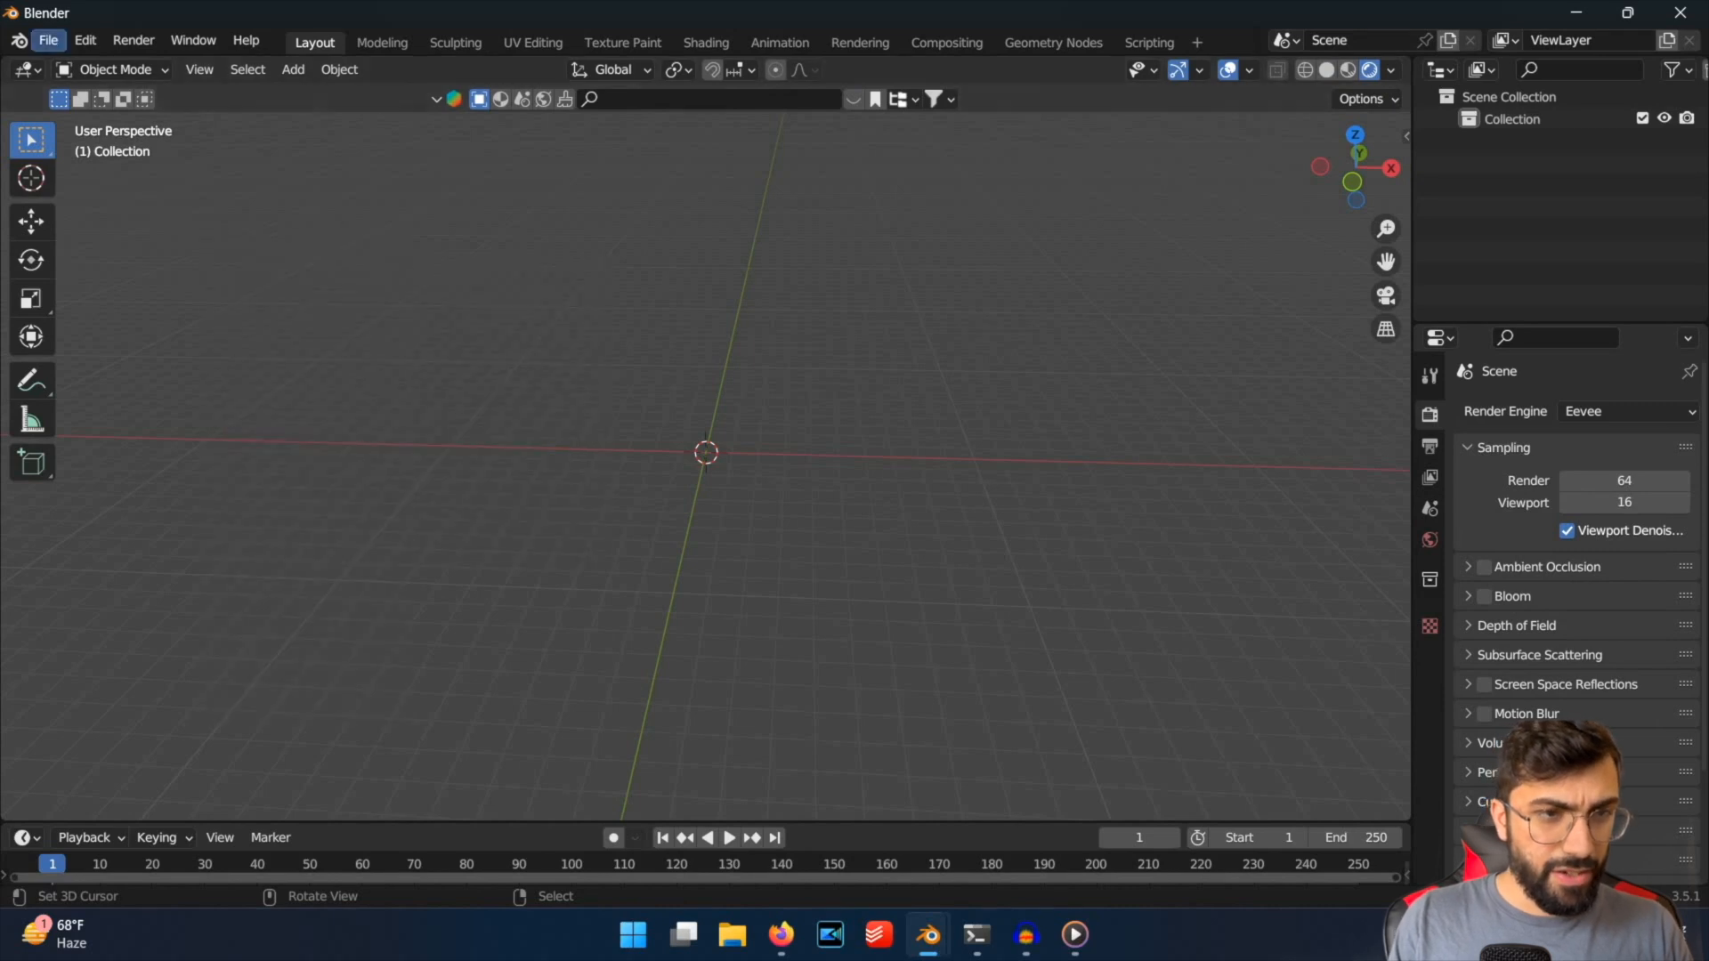
pyautogui.press('F3')
pyautogui.hotkey('shift', 'a')
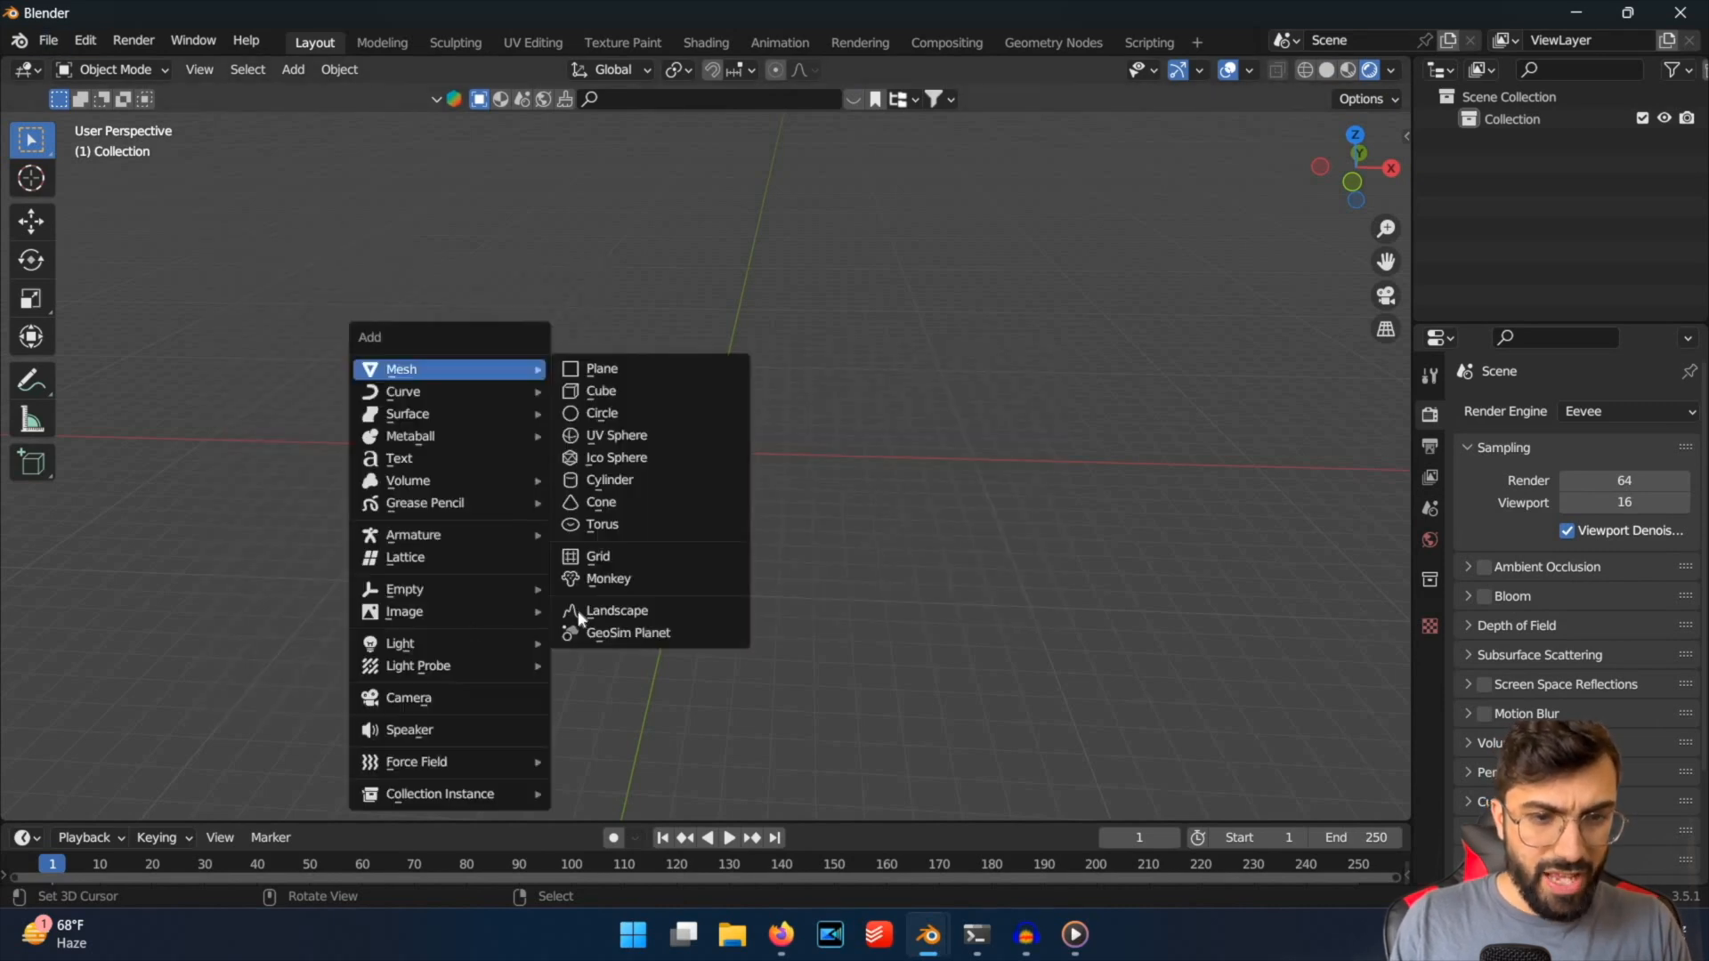
pyautogui.click(623, 656)
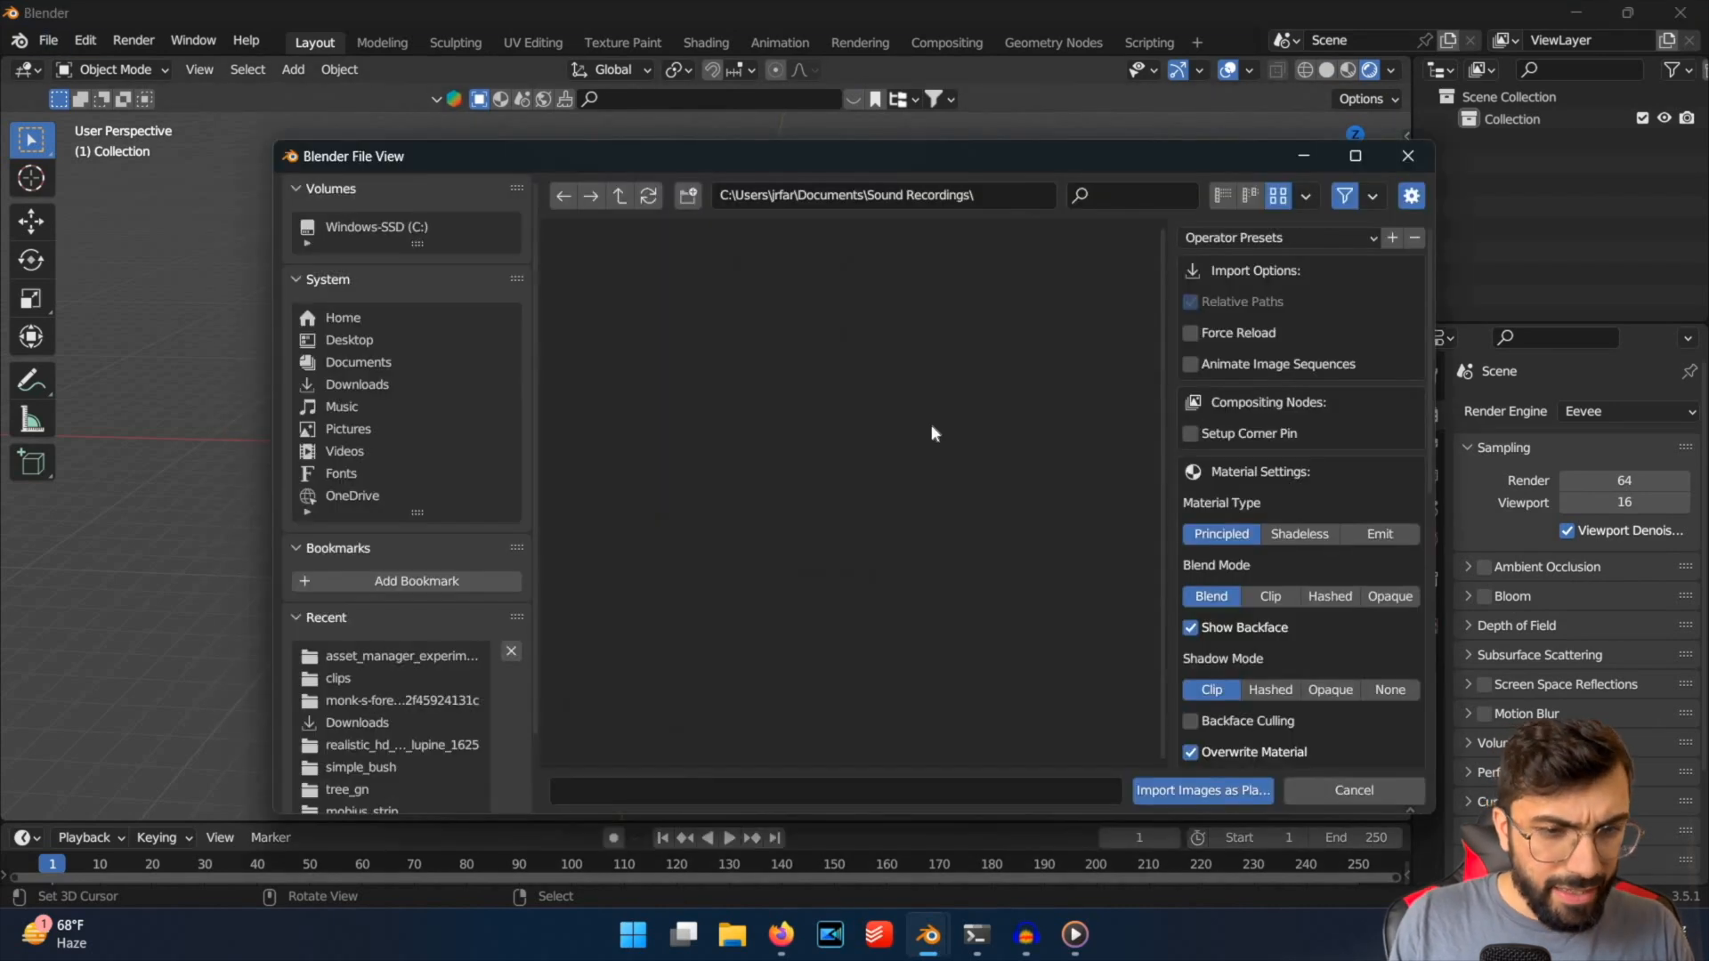
pyautogui.scroll(-6, 910, 573)
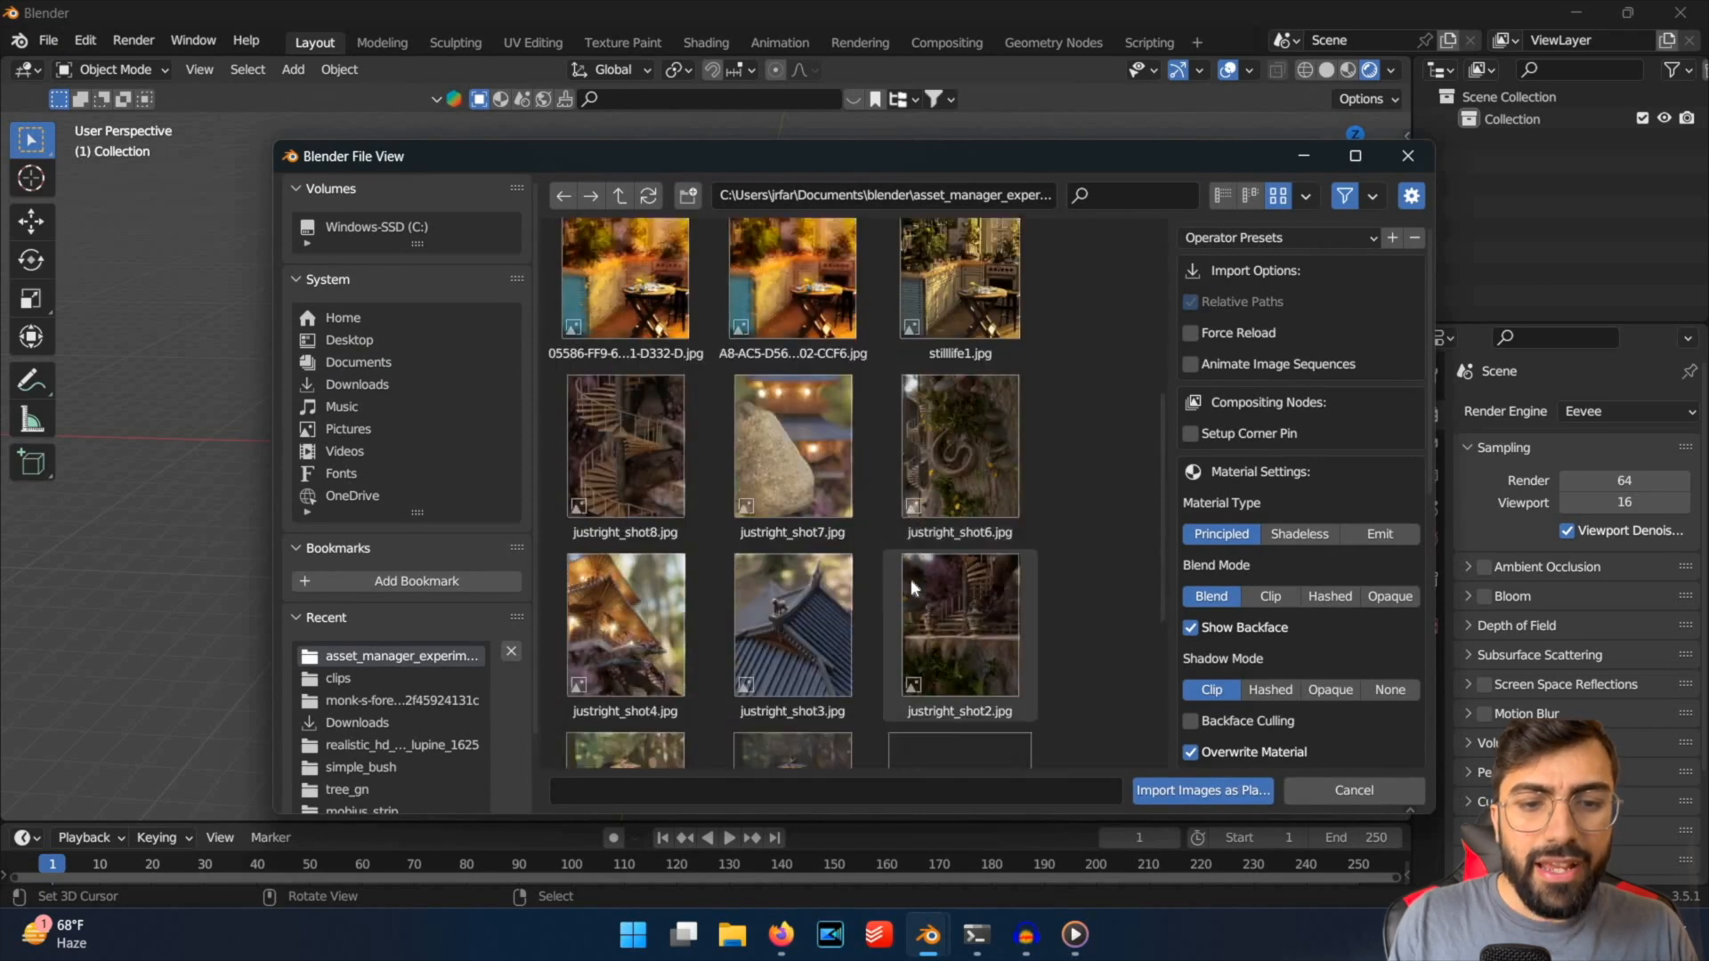
pyautogui.scroll(-2, 910, 578)
pyautogui.scroll(8, 792, 559)
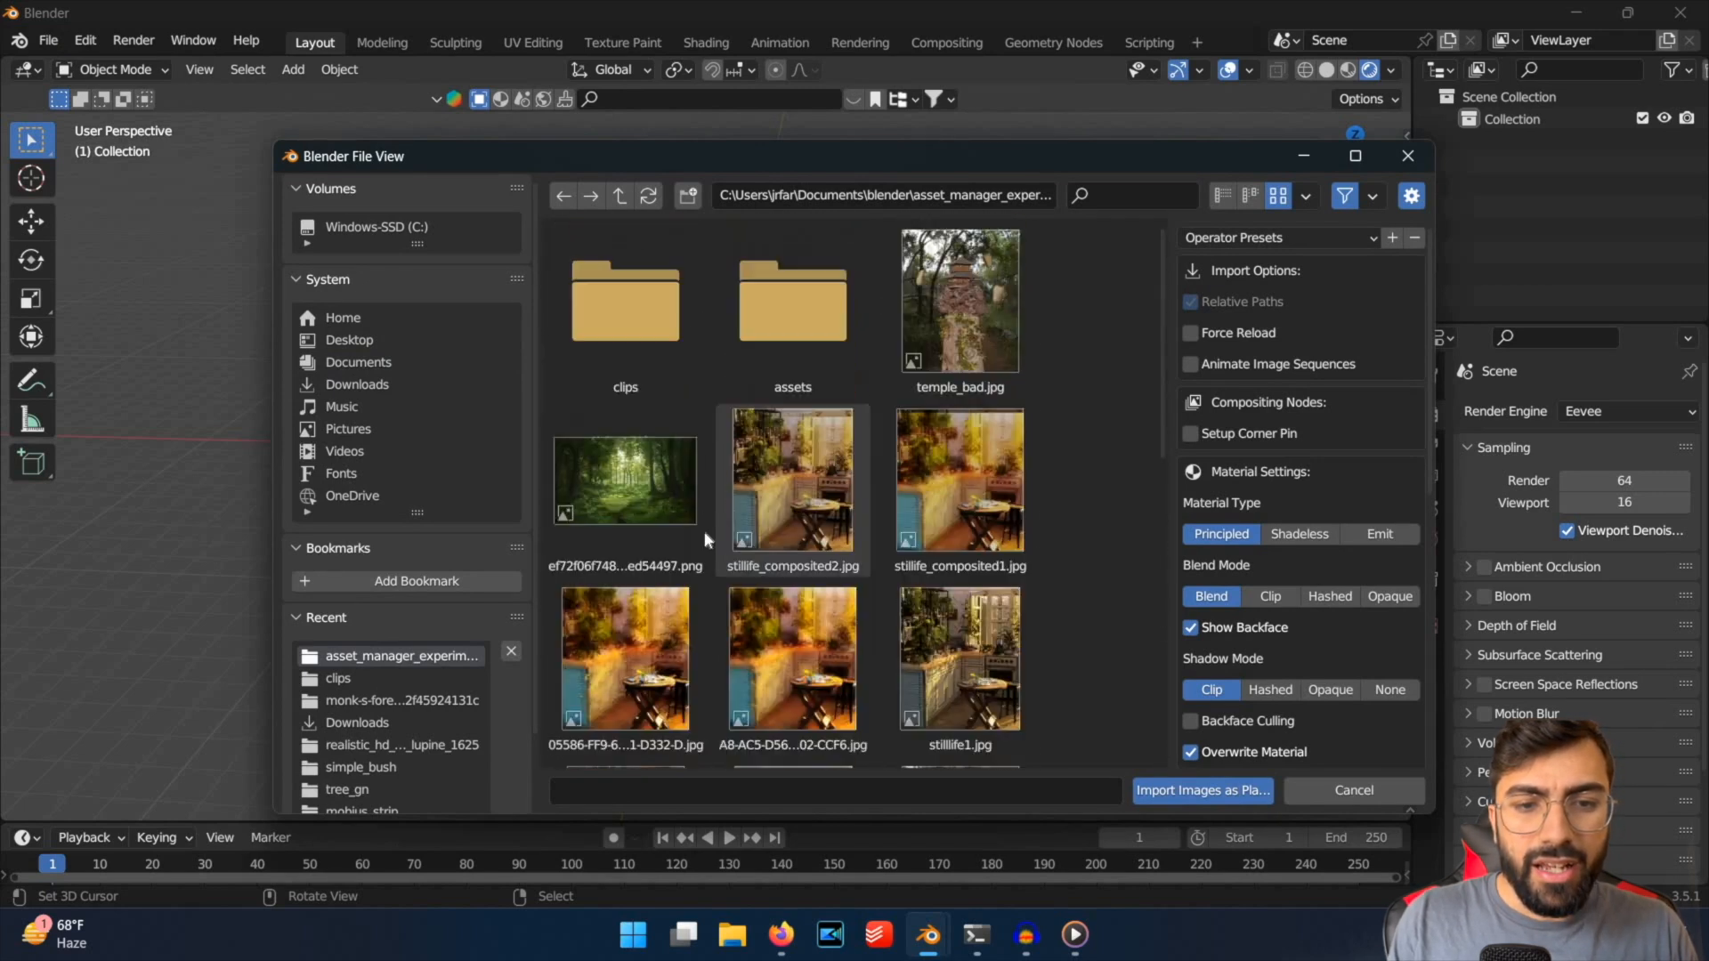
pyautogui.scroll(-4, 703, 531)
pyautogui.scroll(2, 787, 701)
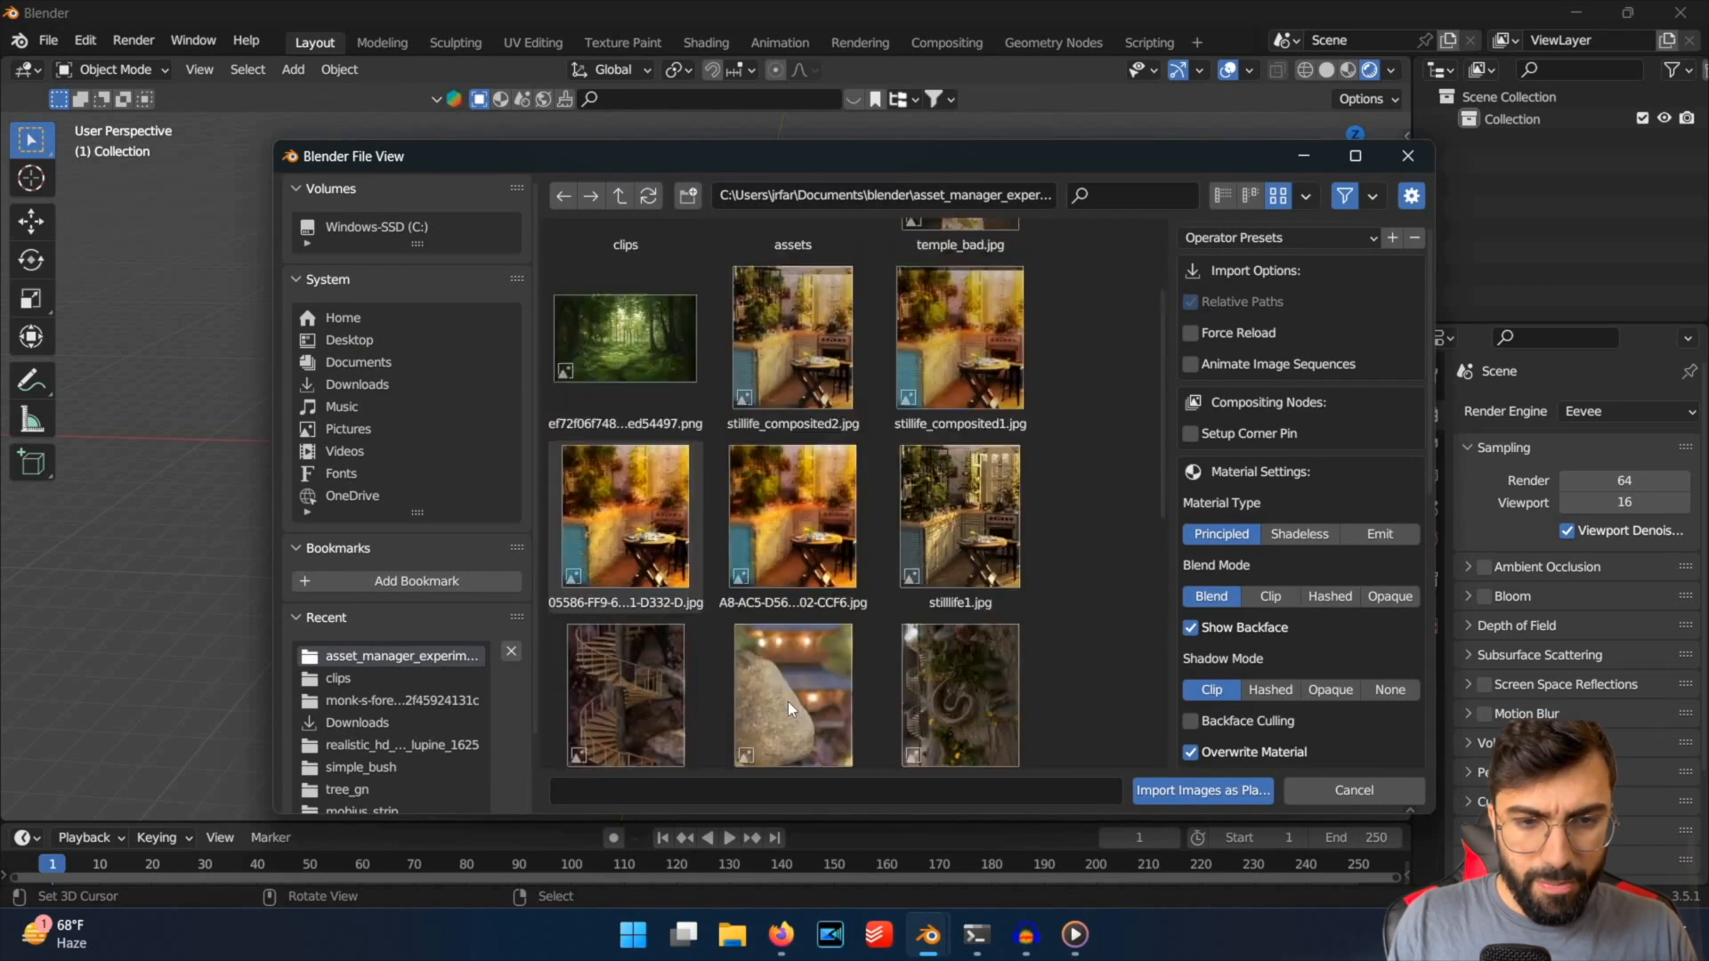
pyautogui.scroll(-6, 788, 700)
pyautogui.scroll(1, 790, 703)
pyautogui.scroll(-1, 810, 594)
pyautogui.doubleClick(786, 663)
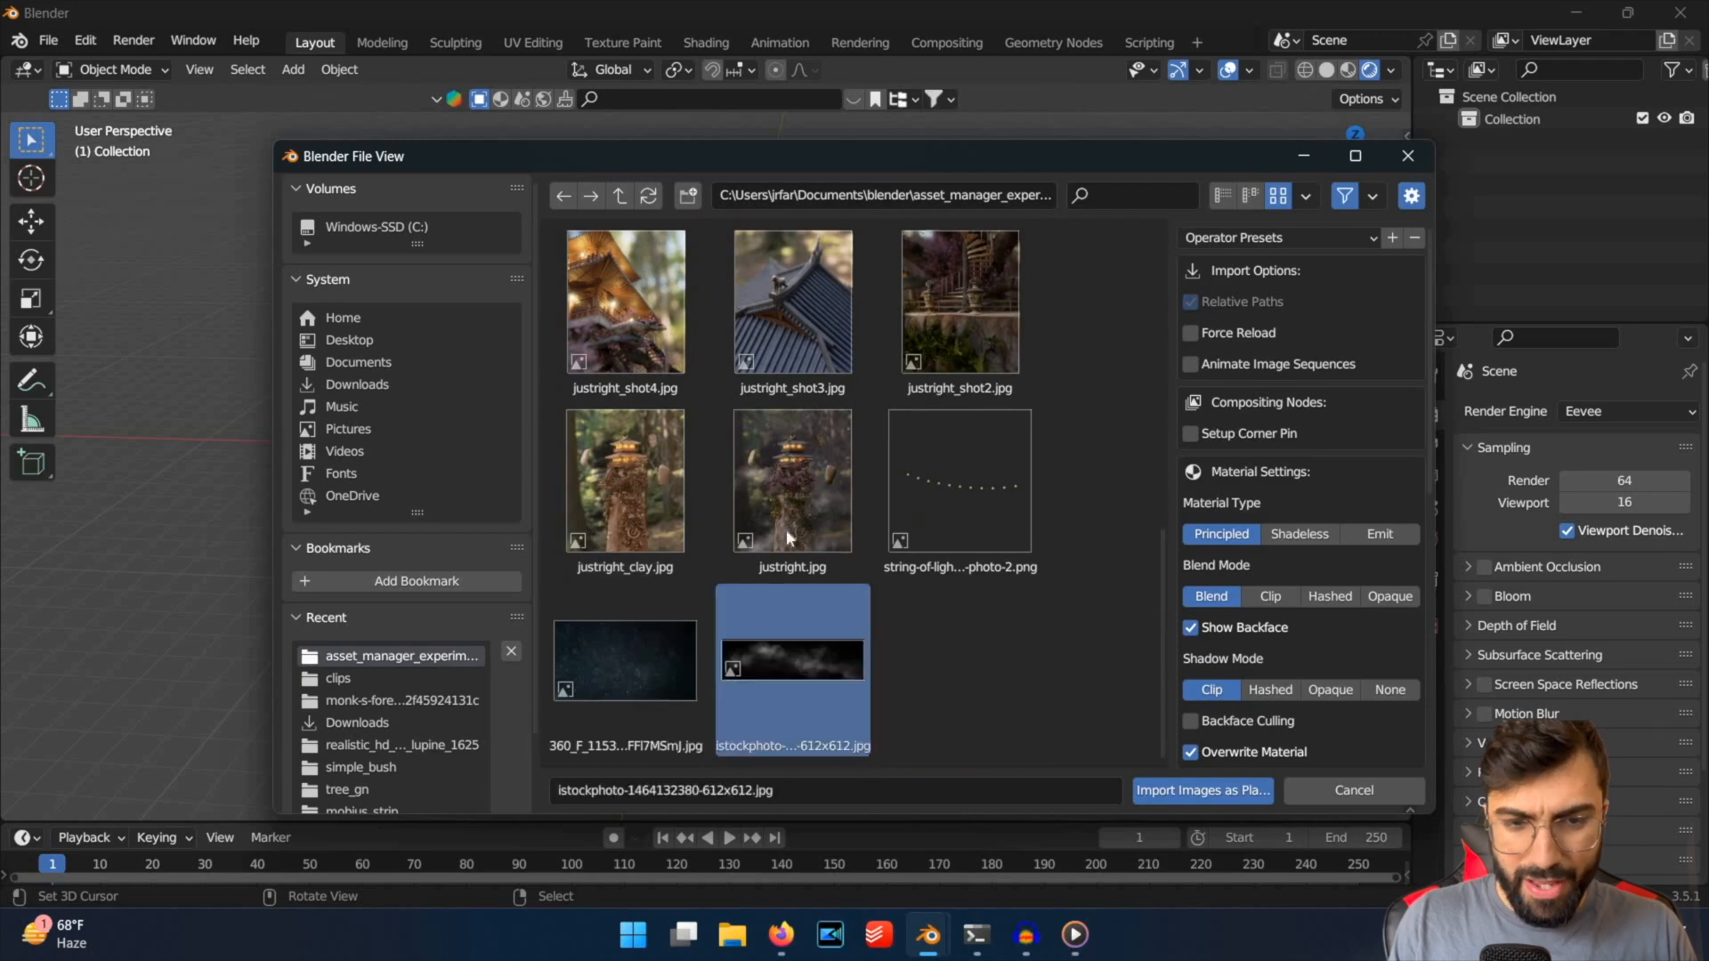
pyautogui.scroll(4, 788, 601)
pyautogui.scroll(3, 888, 252)
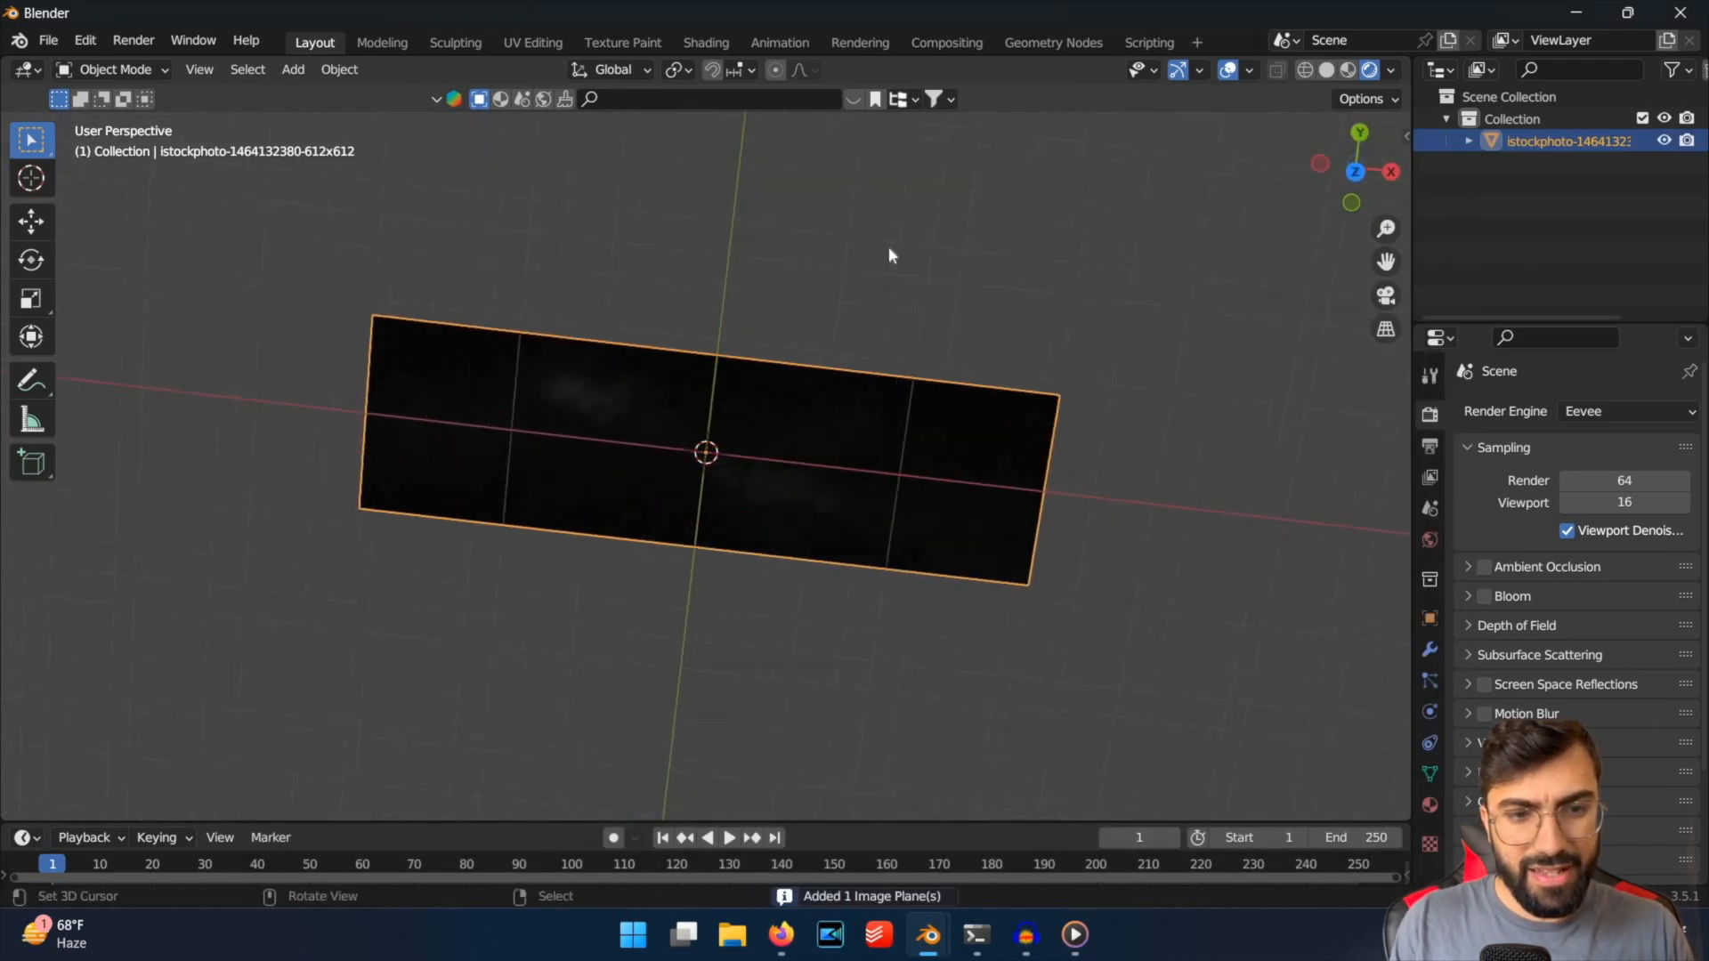
# Split the 3D viewport vertically and turn one half into a Shader Editor with its sidebar hidden.
pyautogui.moveTo(888, 252); pyautogui.dragTo(801, 501, button='middle')
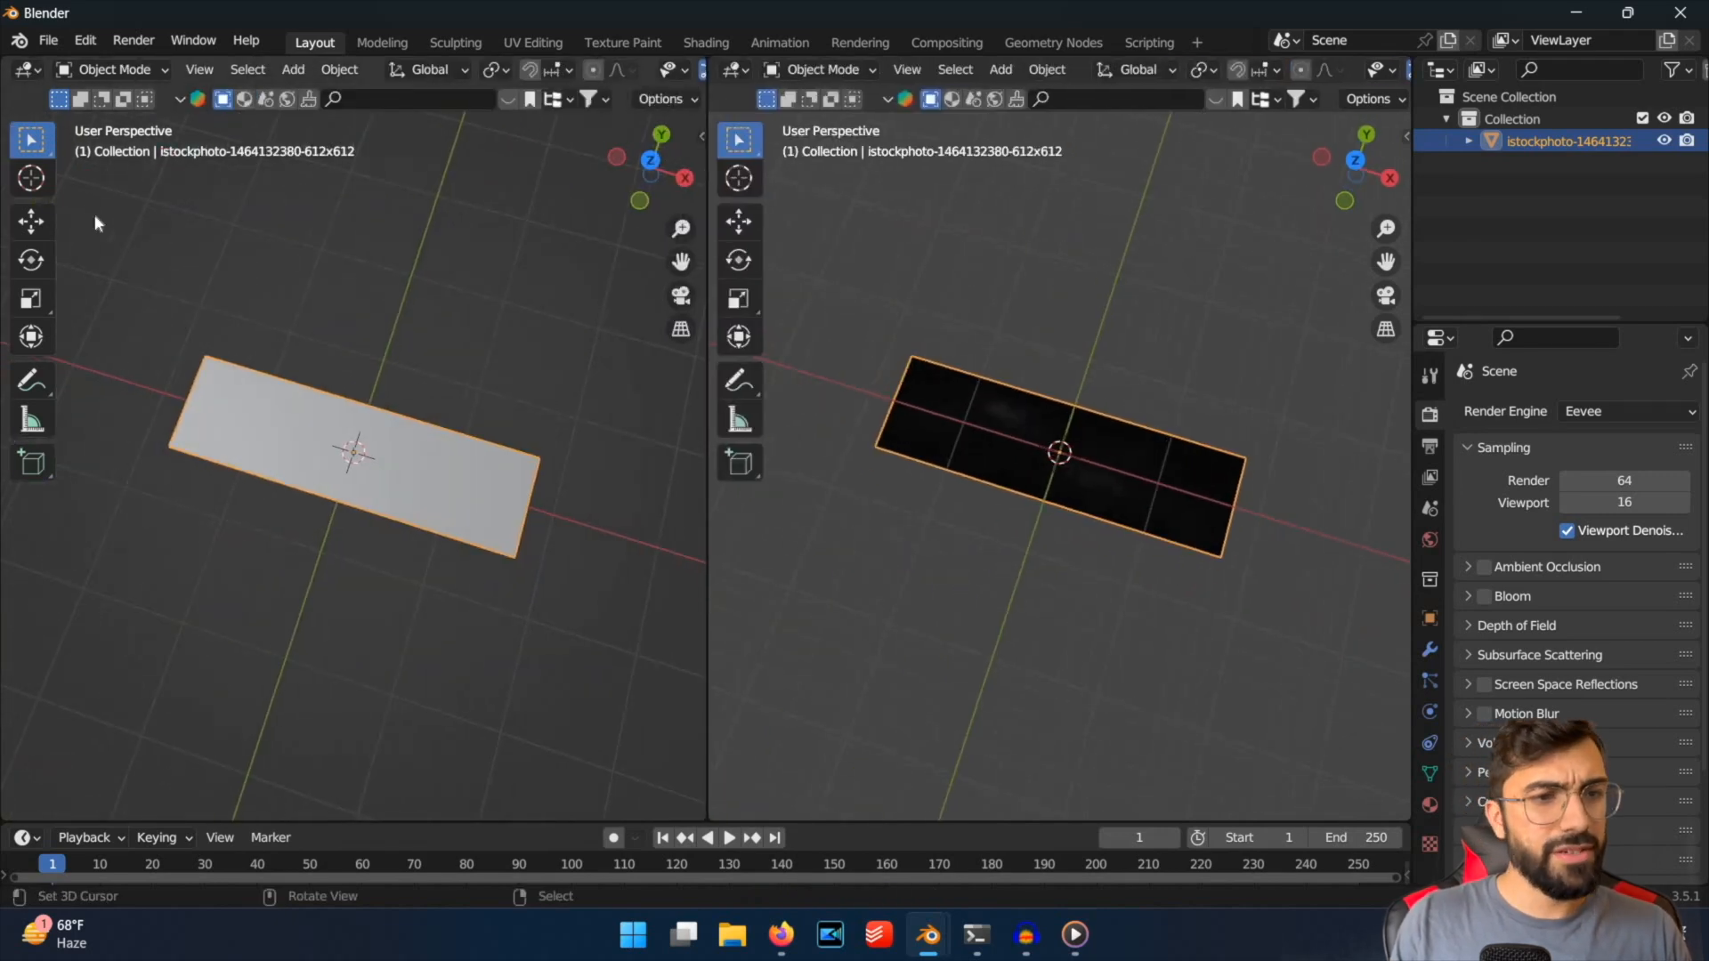
pyautogui.click(27, 69)
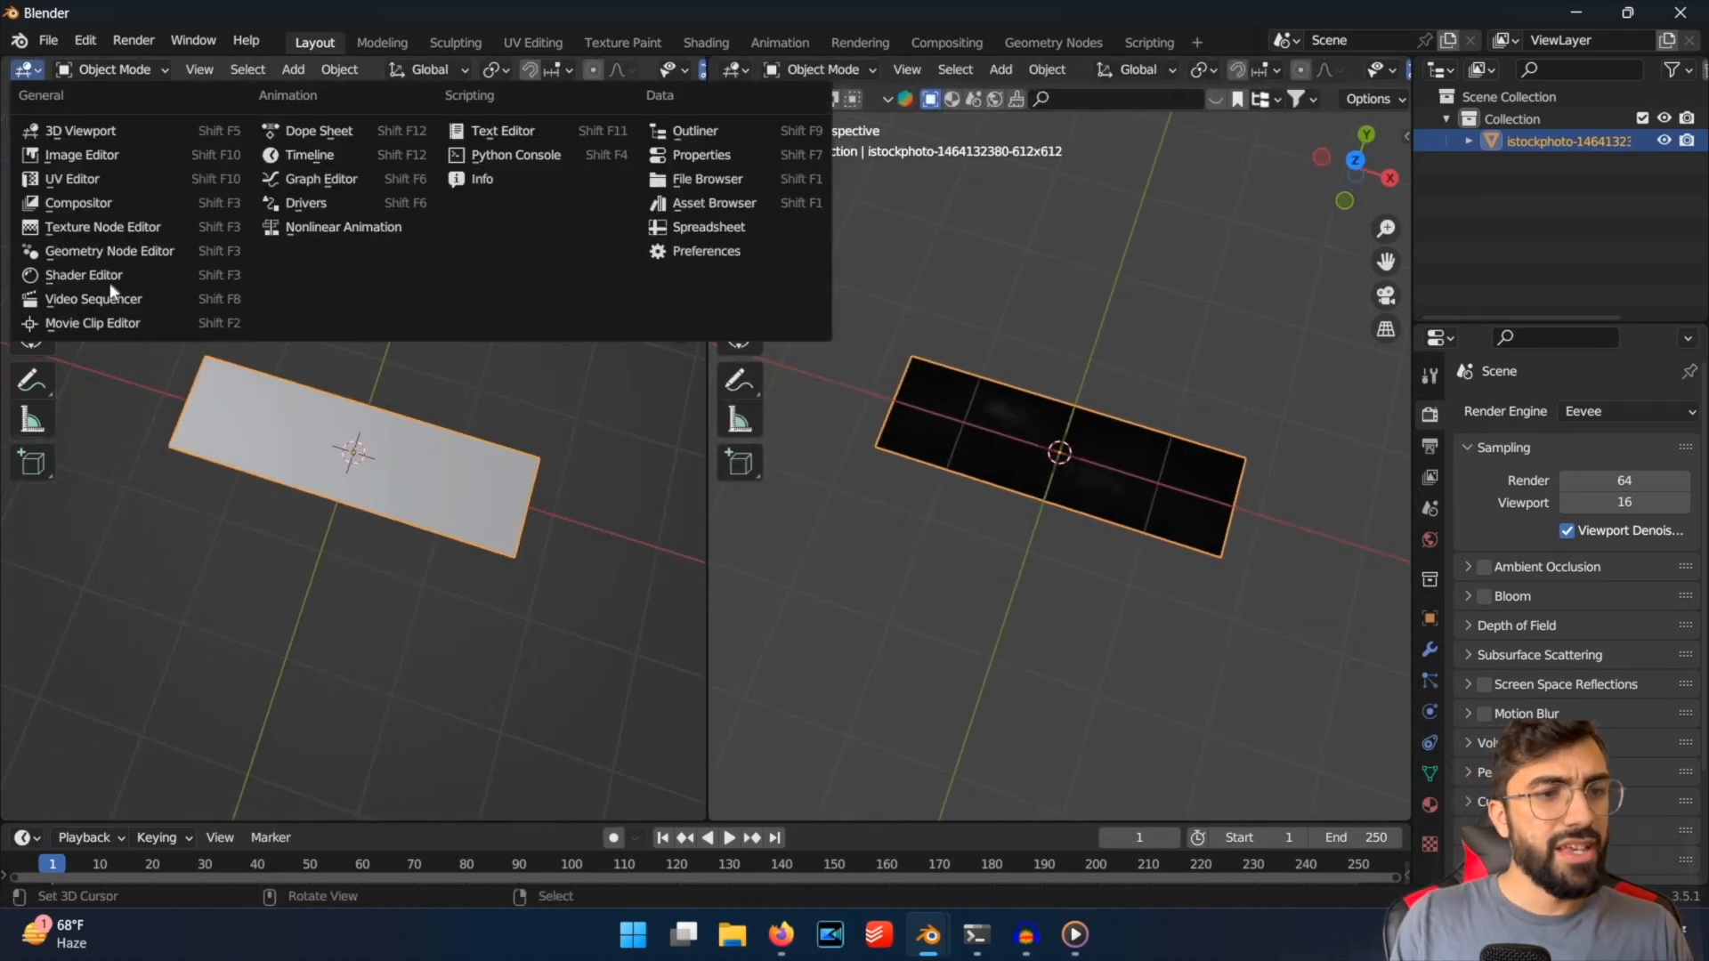
pyautogui.click(83, 275)
pyautogui.press('n')
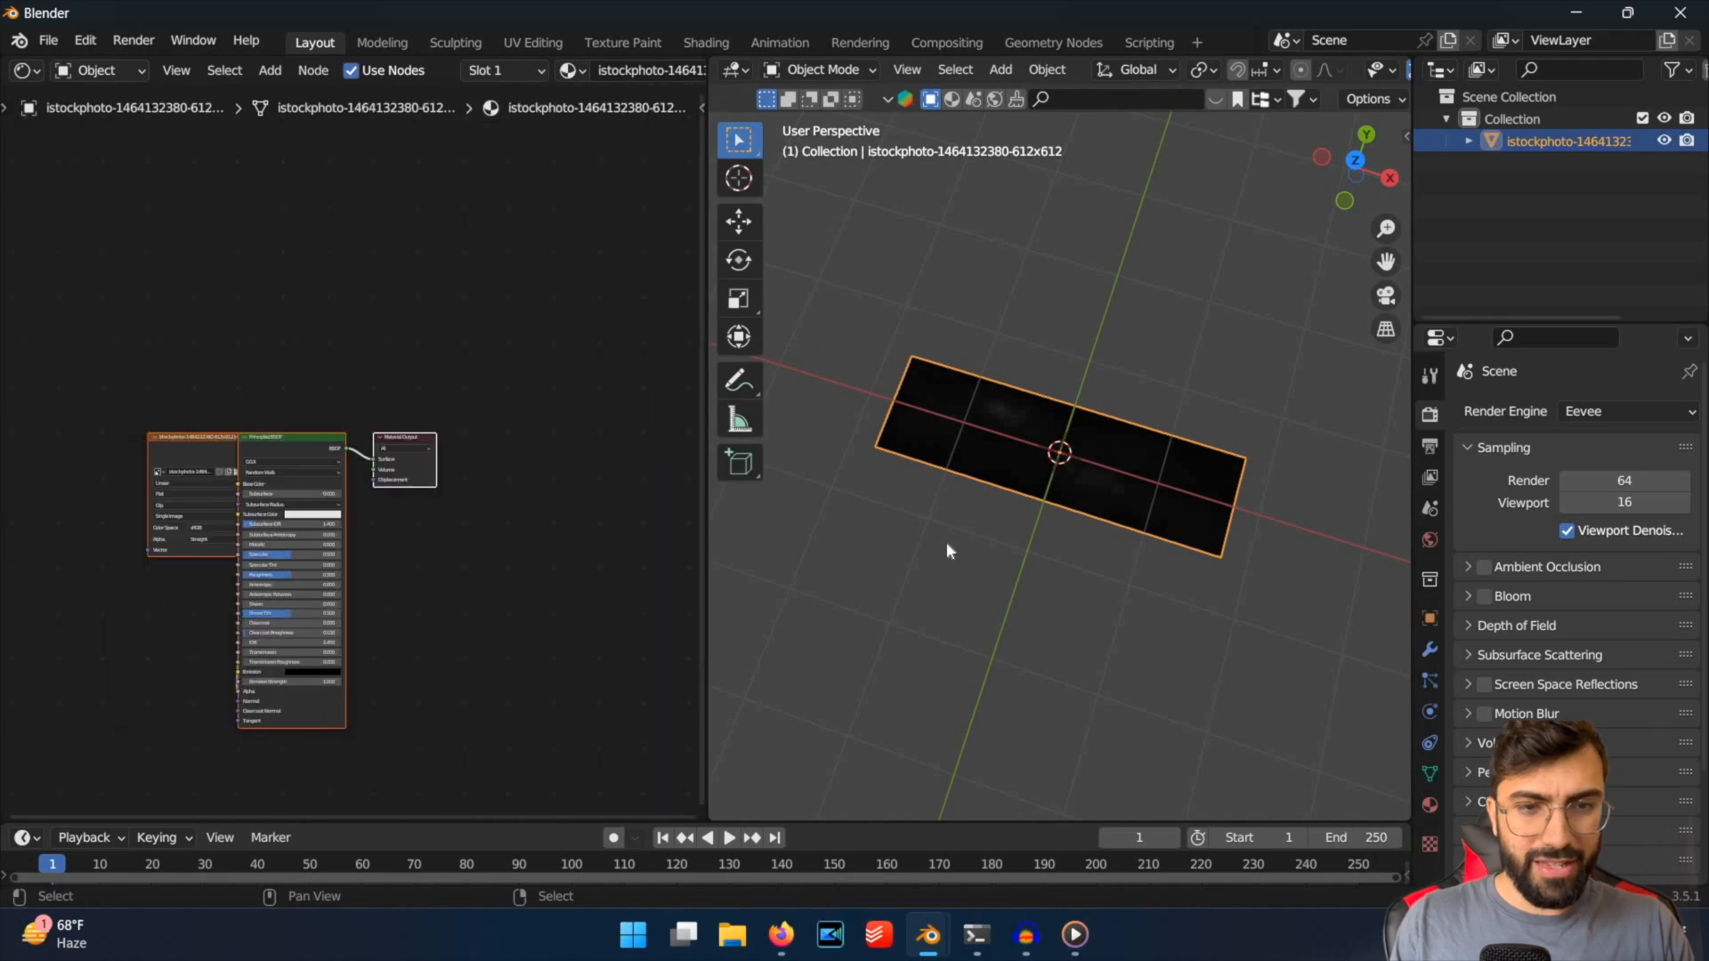
# Move the fog image texture node clear of the Principled BSDF node so their links are readable.
pyautogui.scroll(4, 947, 543)
pyautogui.moveTo(947, 543); pyautogui.dragTo(958, 583, button='middle')
pyautogui.moveTo(232, 382); pyautogui.dragTo(64, 460, button='middle')
pyautogui.click(224, 408)
pyautogui.moveTo(197, 437); pyautogui.dragTo(79, 434)
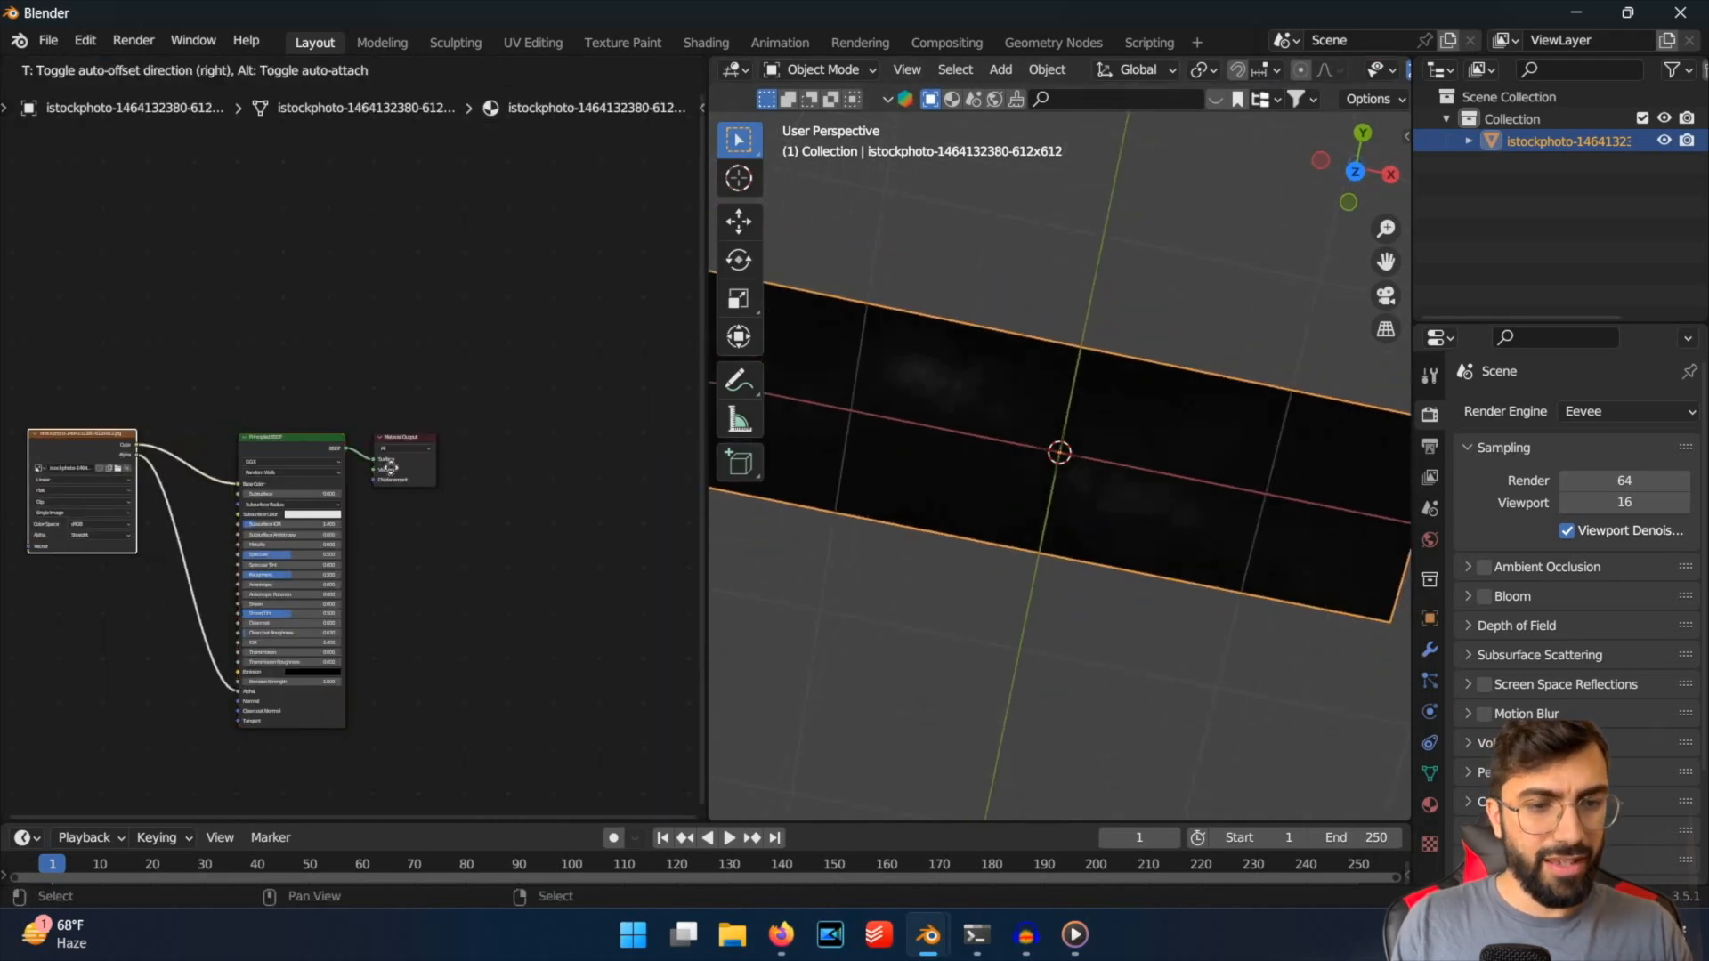
pyautogui.moveTo(396, 653); pyautogui.dragTo(482, 612, button='middle')
pyautogui.scroll(-1, 483, 613)
pyautogui.moveTo(349, 612); pyautogui.dragTo(451, 658, button='middle')
pyautogui.scroll(6, 450, 659)
pyautogui.moveTo(435, 719); pyautogui.dragTo(445, 655, button='middle')
pyautogui.scroll(-1, 445, 654)
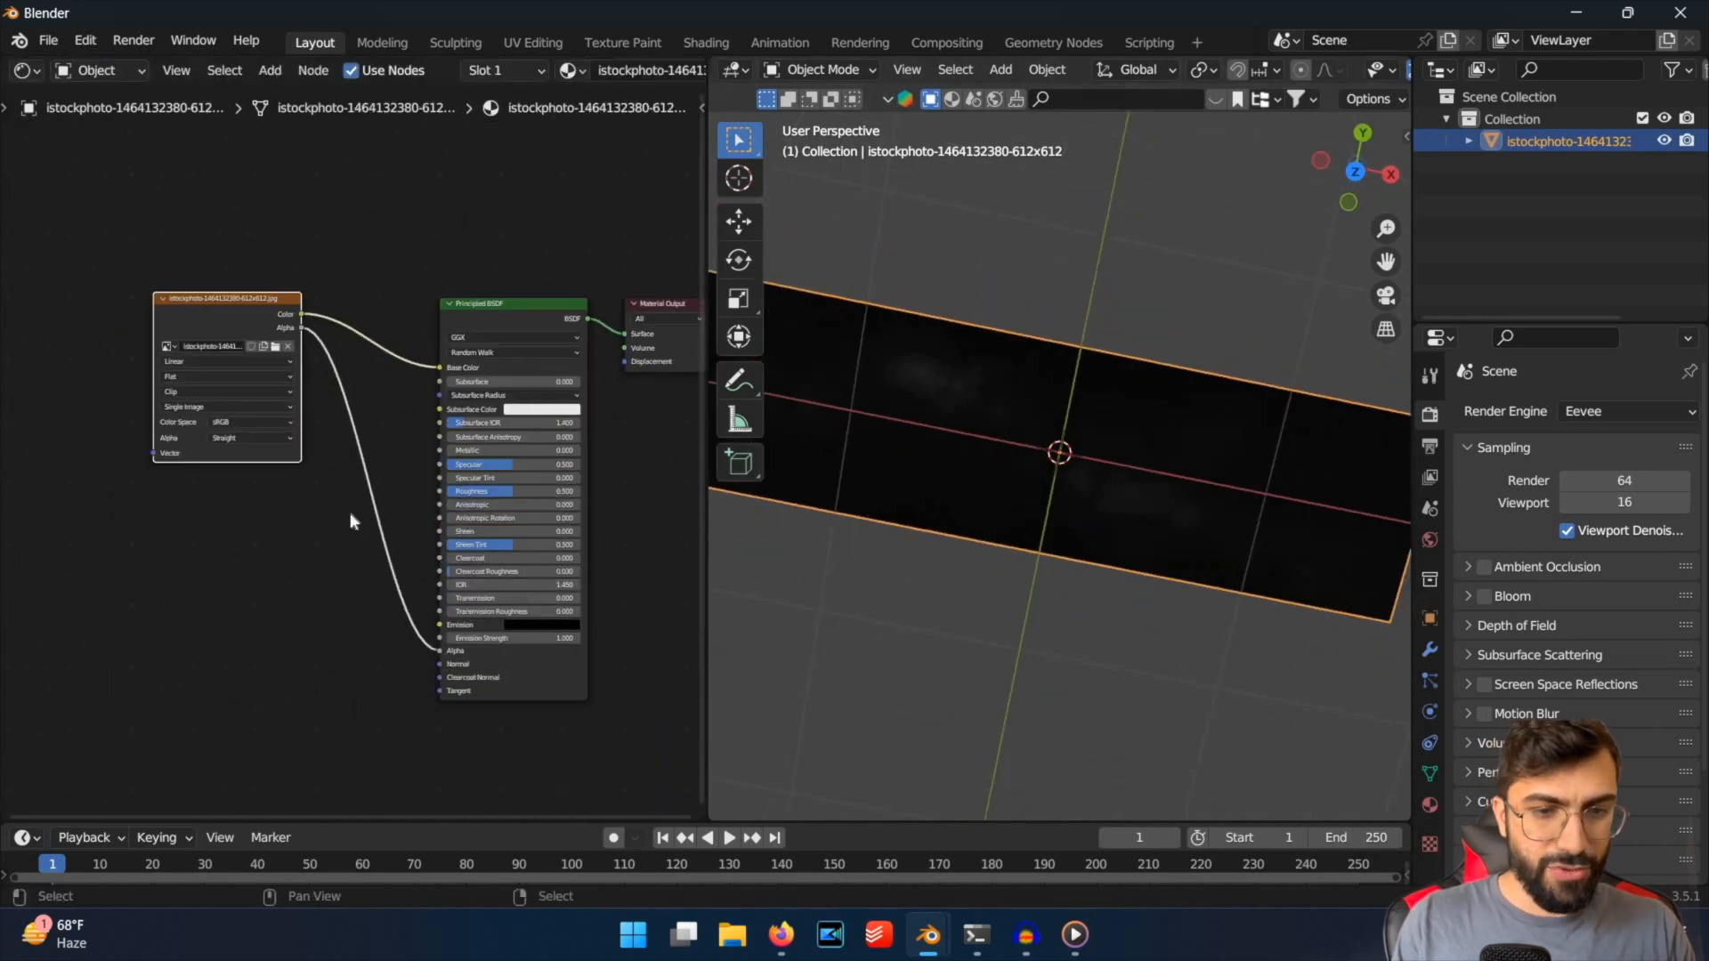
# Replace the image's Alpha link by connecting its Color output to the Principled BSDF's Alpha input.
pyautogui.moveTo(440, 651); pyautogui.dragTo(391, 634)
pyautogui.click(388, 200)
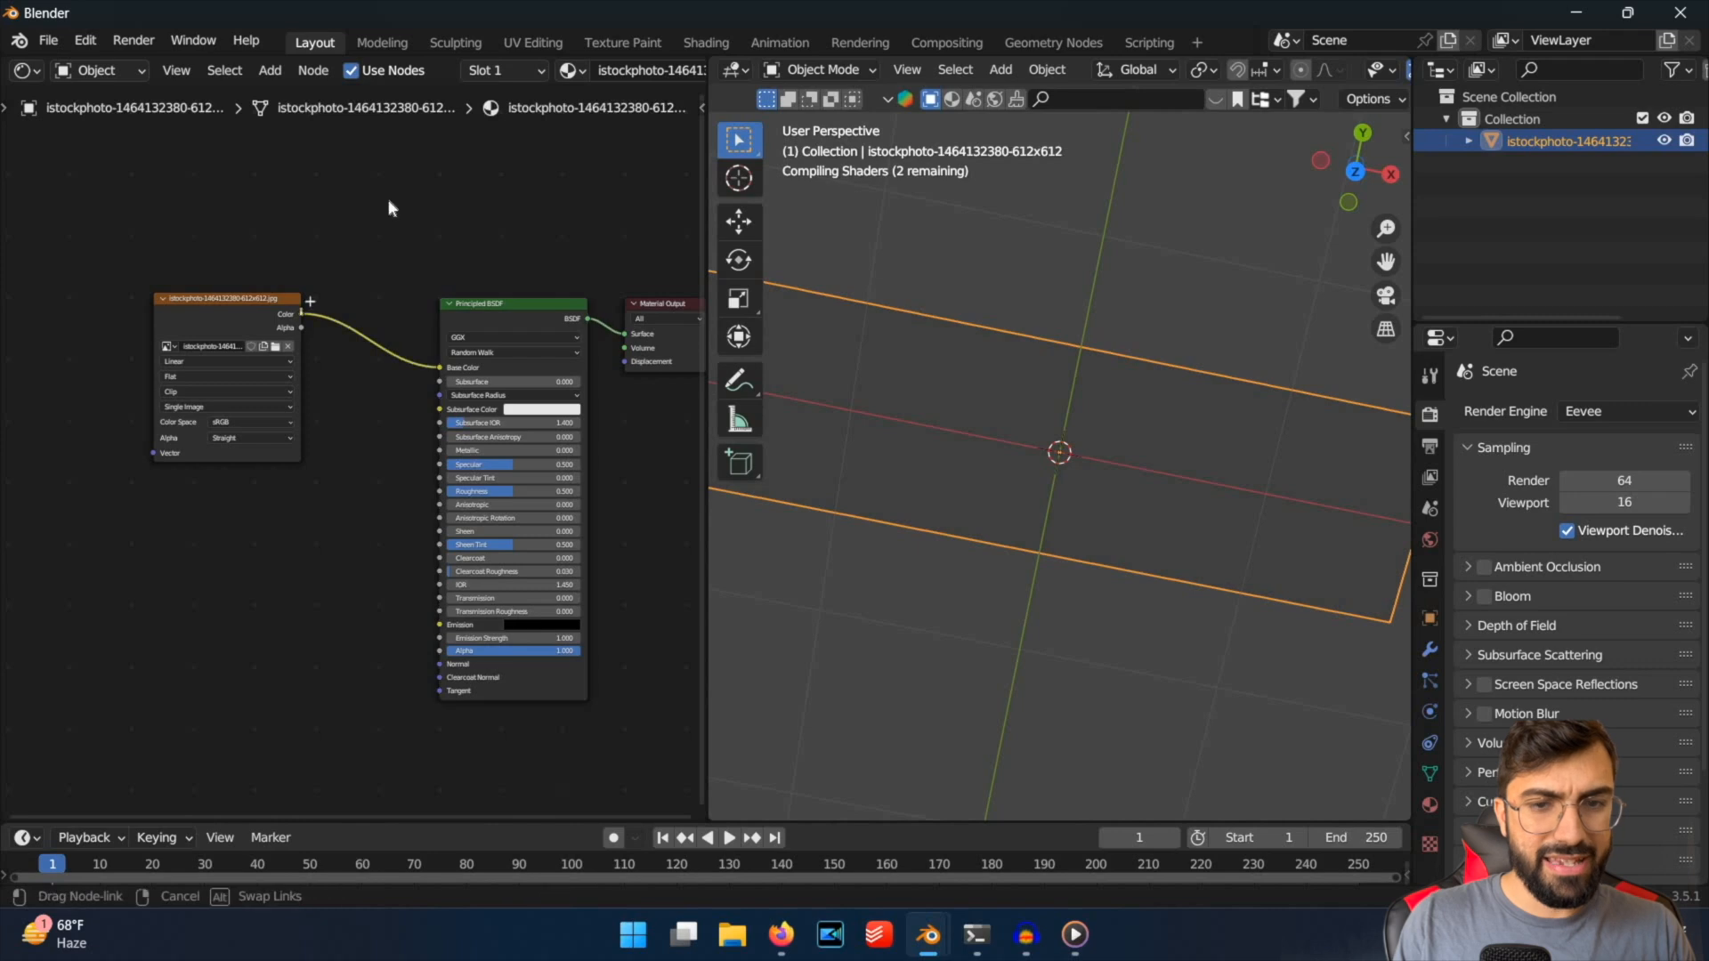
pyautogui.moveTo(302, 313); pyautogui.dragTo(412, 184)
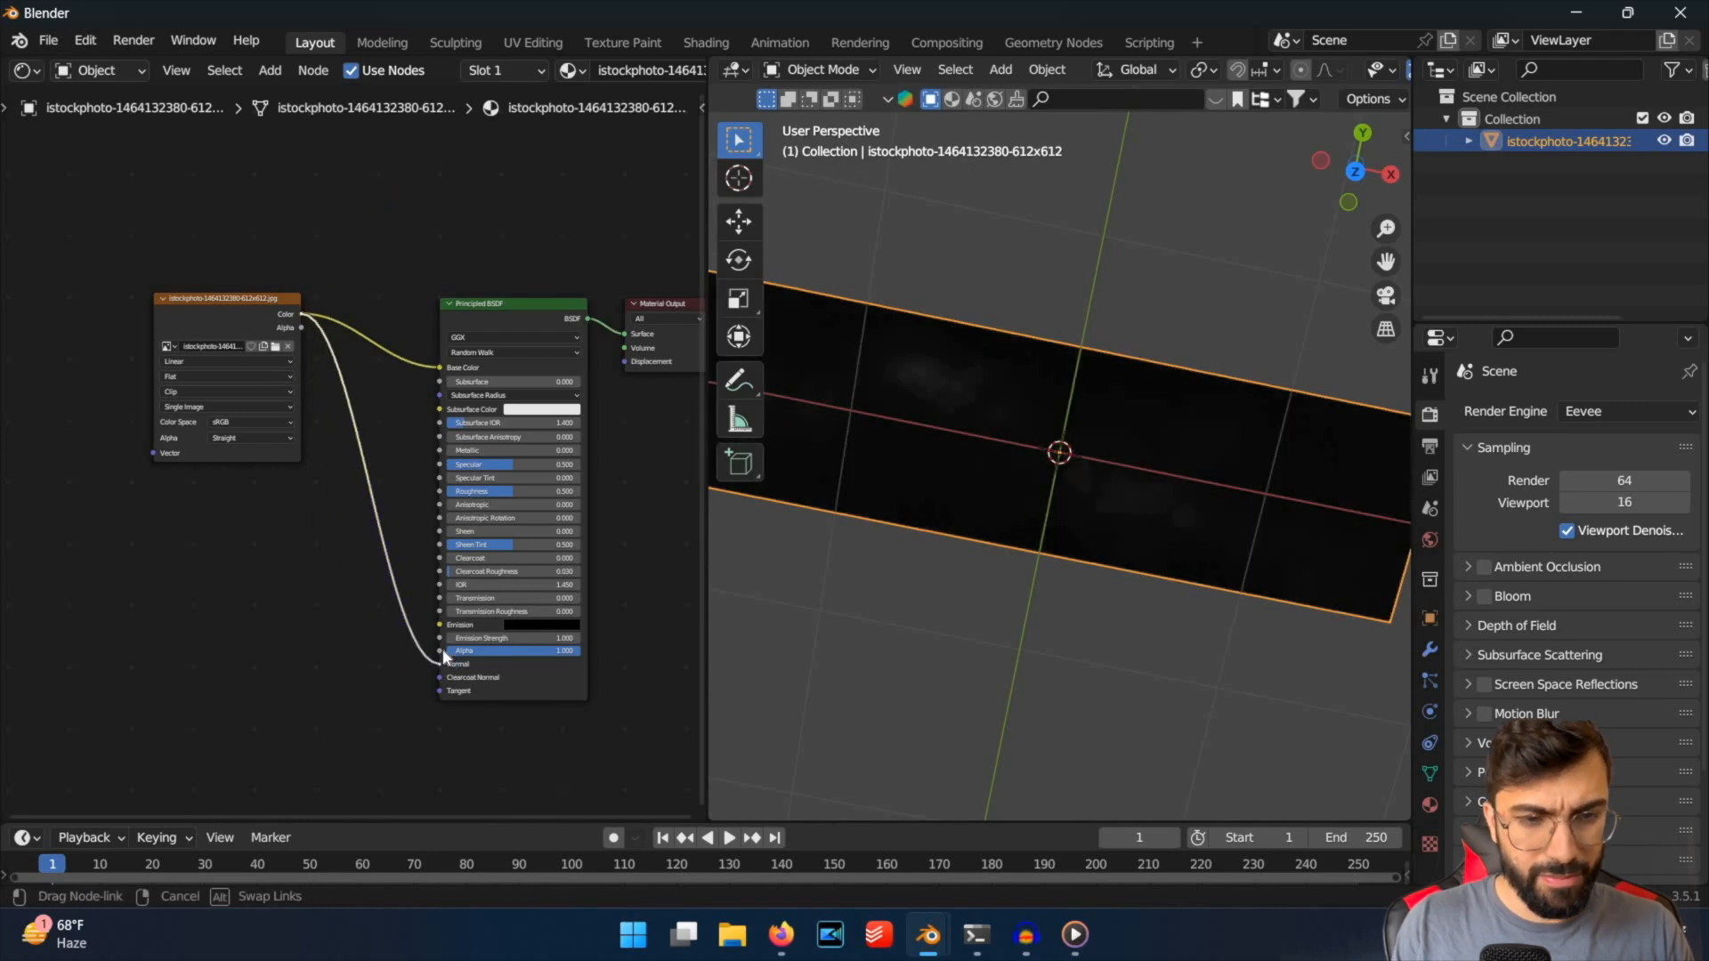
pyautogui.moveTo(1007, 623); pyautogui.dragTo(1023, 519)
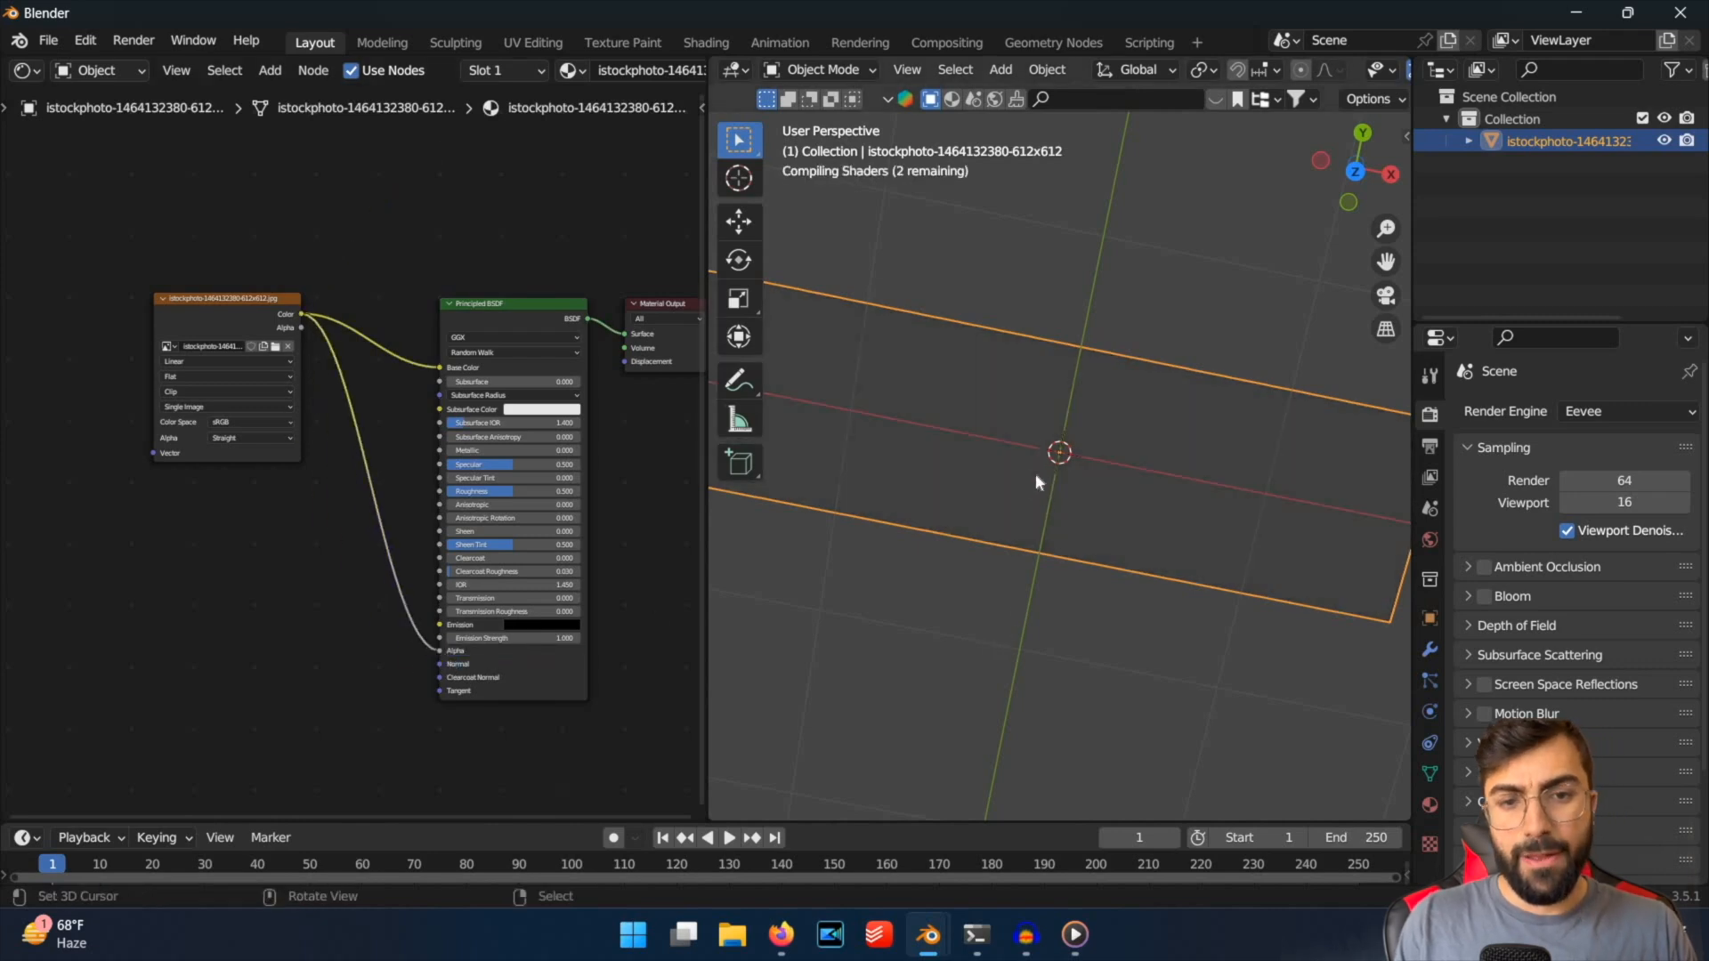
pyautogui.moveTo(1034, 476); pyautogui.dragTo(379, 527, button='middle')
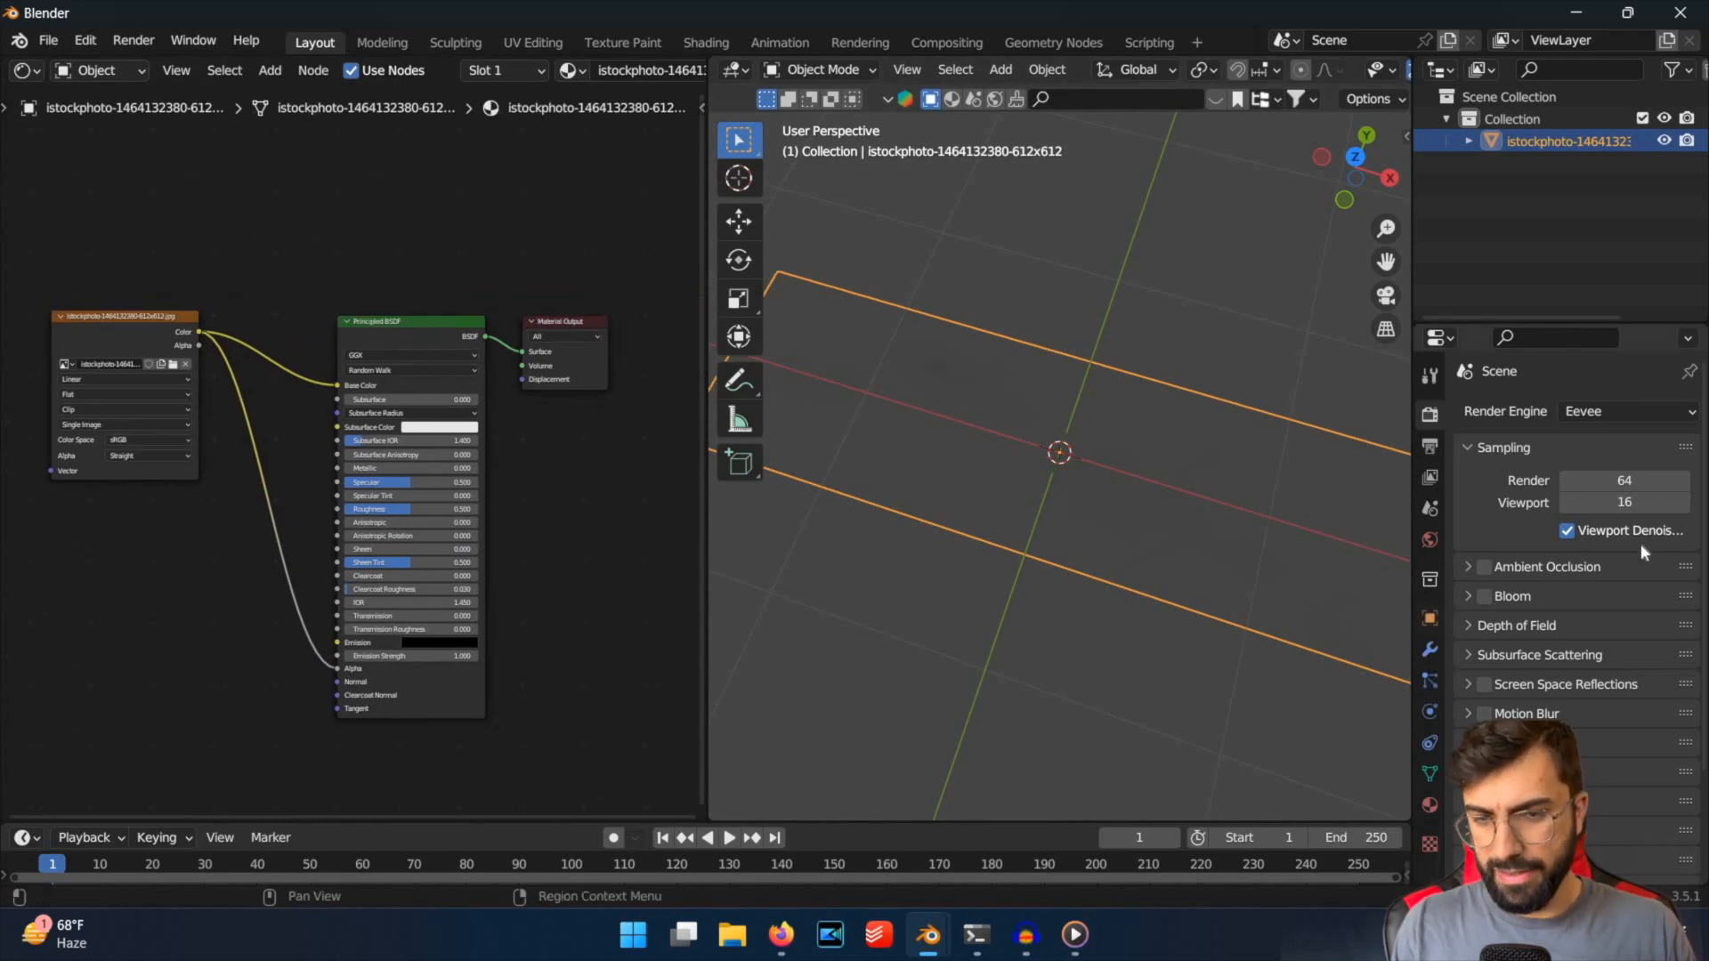
# Set the world background color to black.
pyautogui.click(1430, 540)
pyautogui.click(1620, 558)
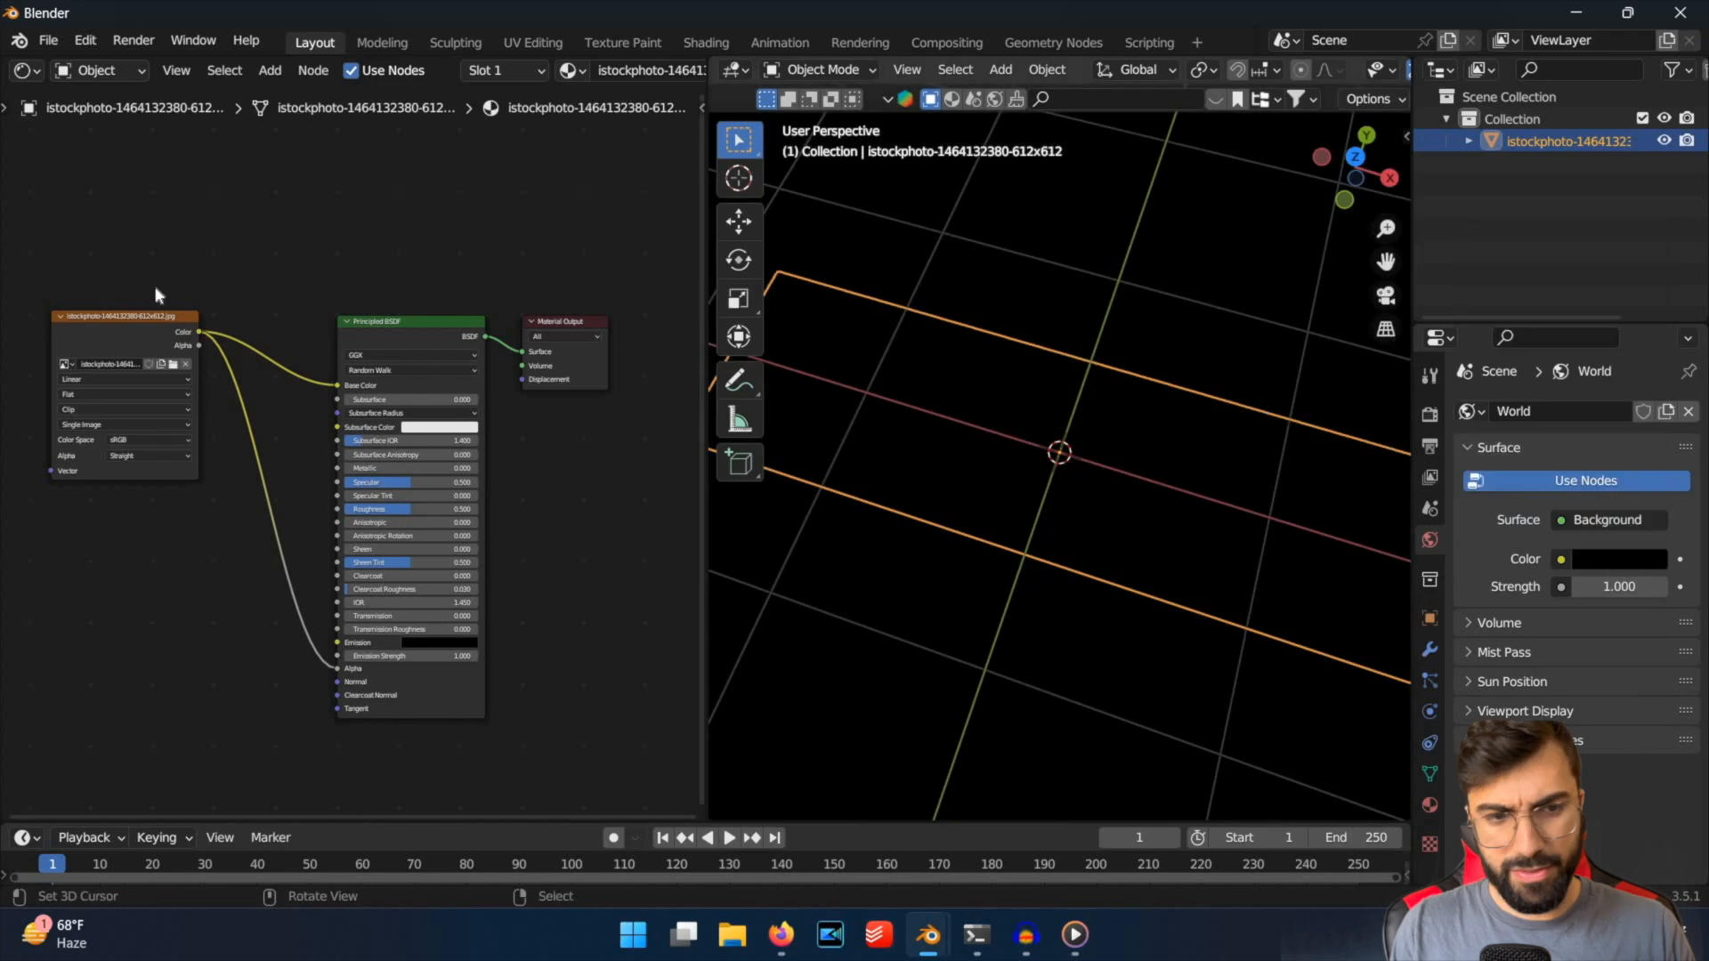
# Connect the image's Color output to the Principled BSDF's Emission input and raise Emission Strength to 15.4.
pyautogui.scroll(2, 356, 454)
pyautogui.moveTo(334, 710); pyautogui.dragTo(332, 711)
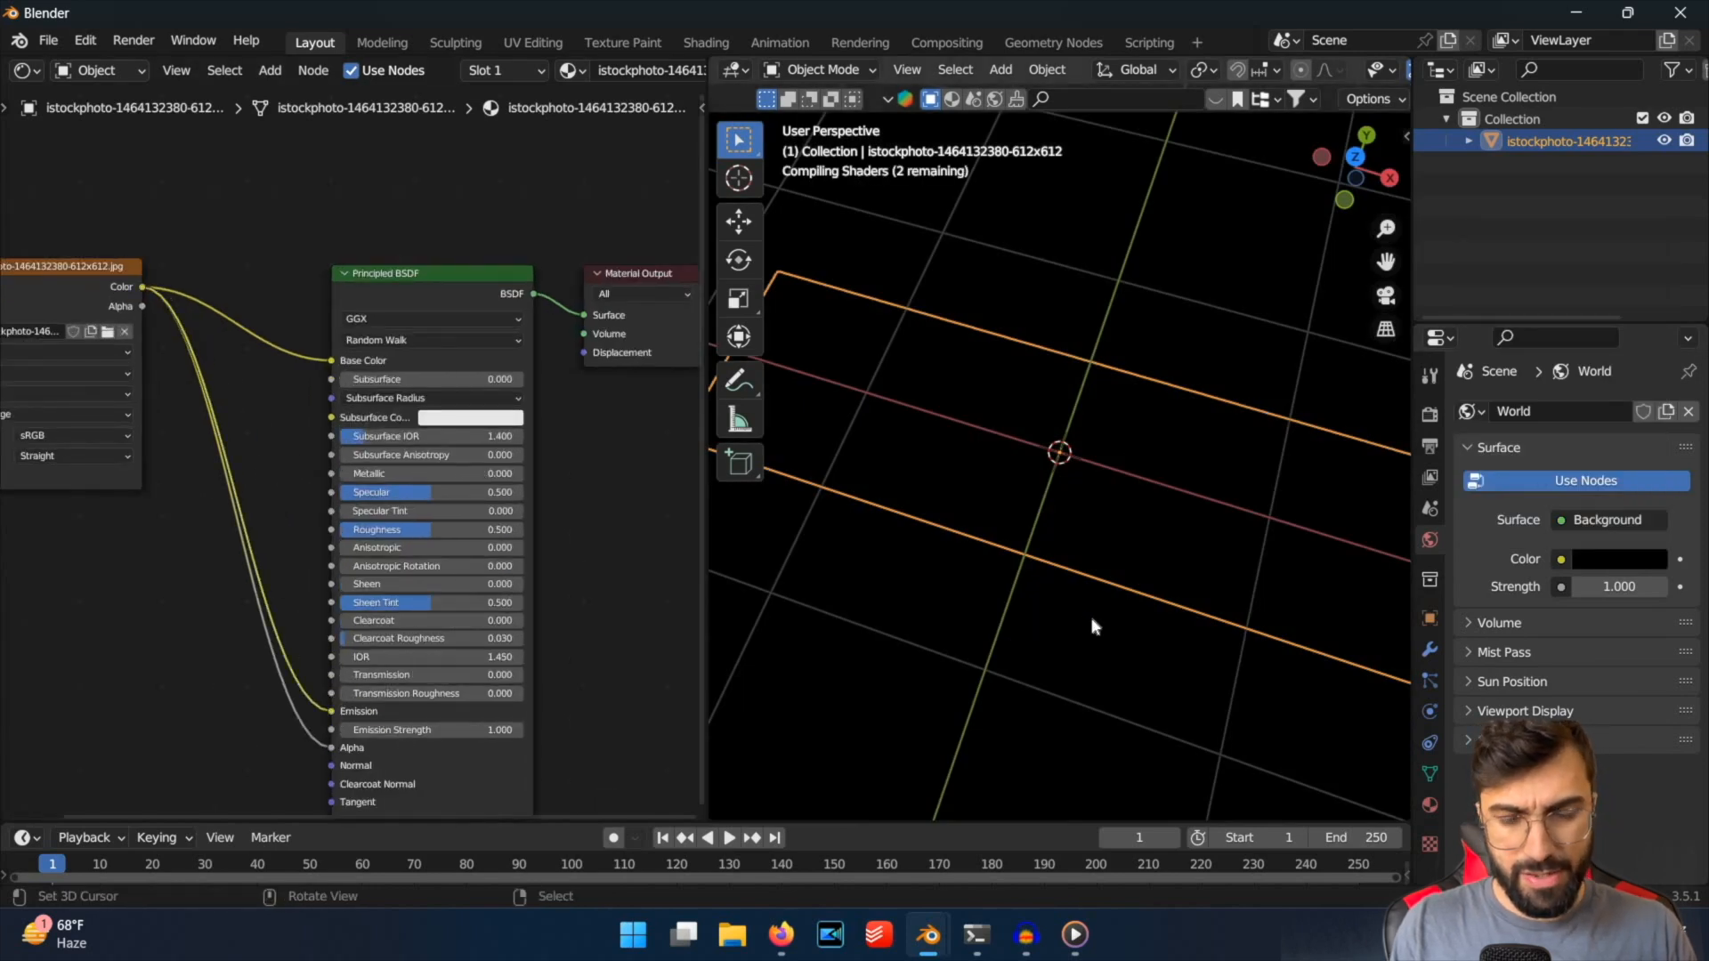
pyautogui.moveTo(997, 525)
pyautogui.mouseDown(button='middle')
pyautogui.moveTo(965, 507)
pyautogui.moveTo(970, 520)
pyautogui.mouseUp(button='middle')
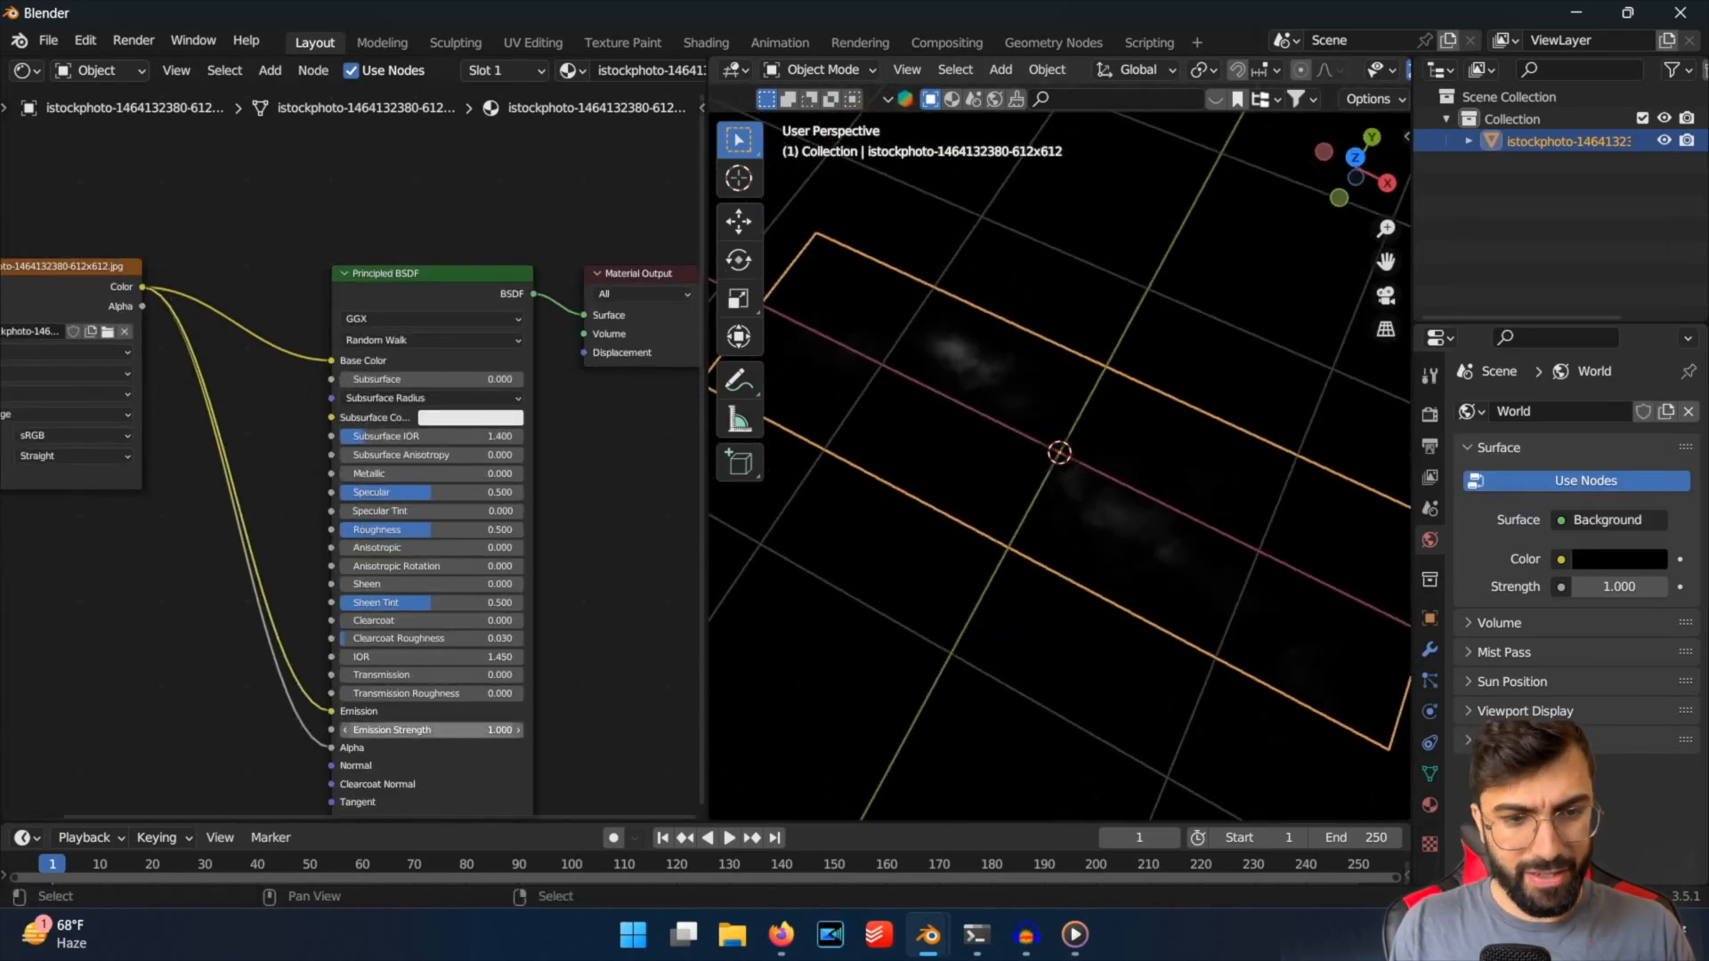
pyautogui.moveTo(449, 732); pyautogui.dragTo(1099, 638)
pyautogui.moveTo(1019, 538)
pyautogui.mouseDown(button='middle')
pyautogui.moveTo(1055, 458)
pyautogui.moveTo(1115, 544)
pyautogui.moveTo(1064, 576)
pyautogui.moveTo(1028, 563)
pyautogui.mouseUp(button='middle')
pyautogui.scroll(2, 410, 588)
pyautogui.scroll(-5, 1064, 575)
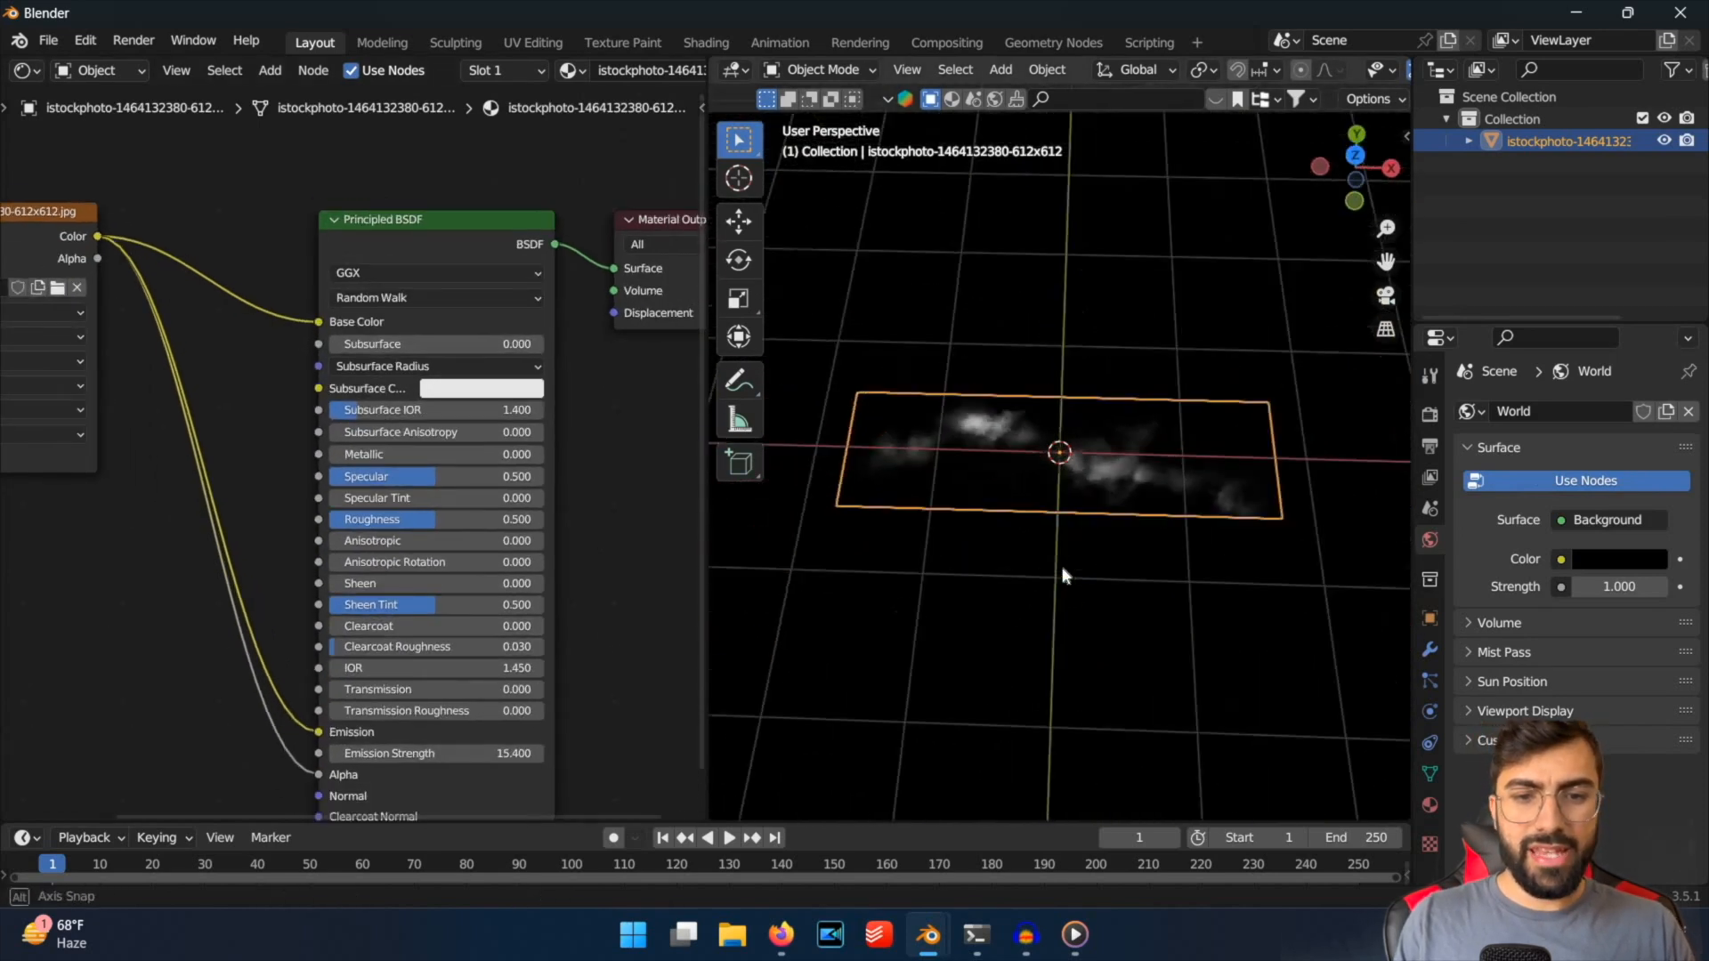
pyautogui.moveTo(1034, 307); pyautogui.dragTo(1112, 322, button='middle')
# Add a cube mesh at the world origin as a test object for the mist.
pyautogui.hotkey('shift', 'a')
pyautogui.press('Escape')
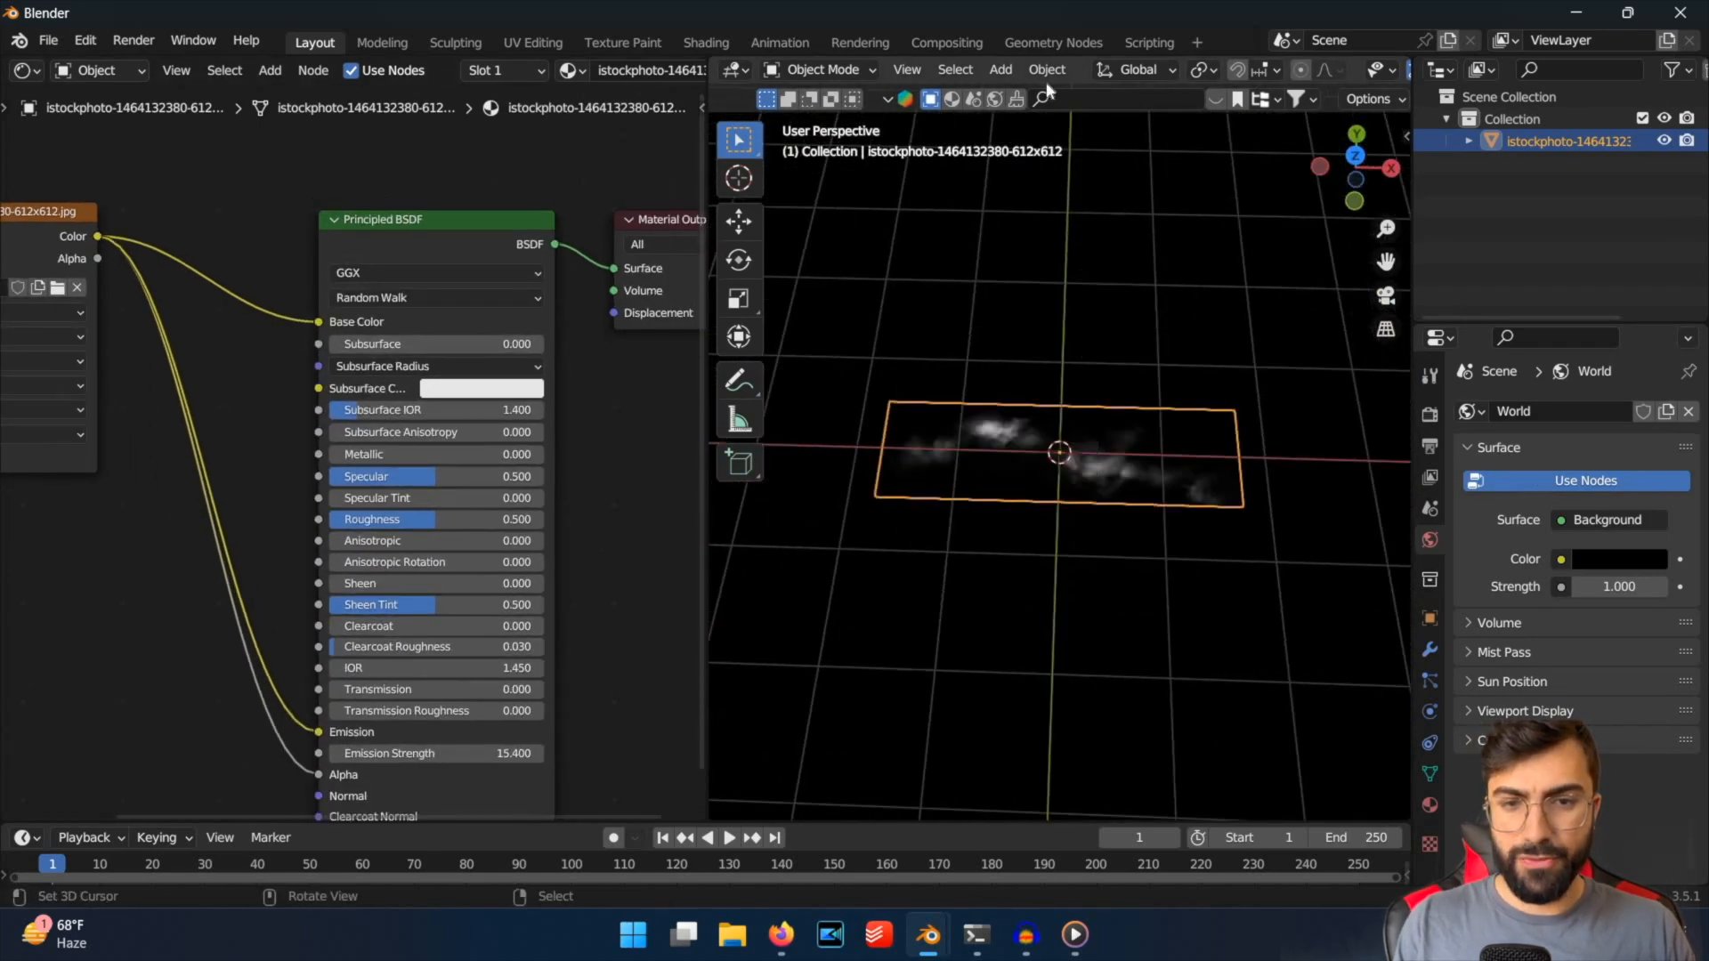
pyautogui.hotkey('shift', 'a')
pyautogui.moveTo(1015, 84)
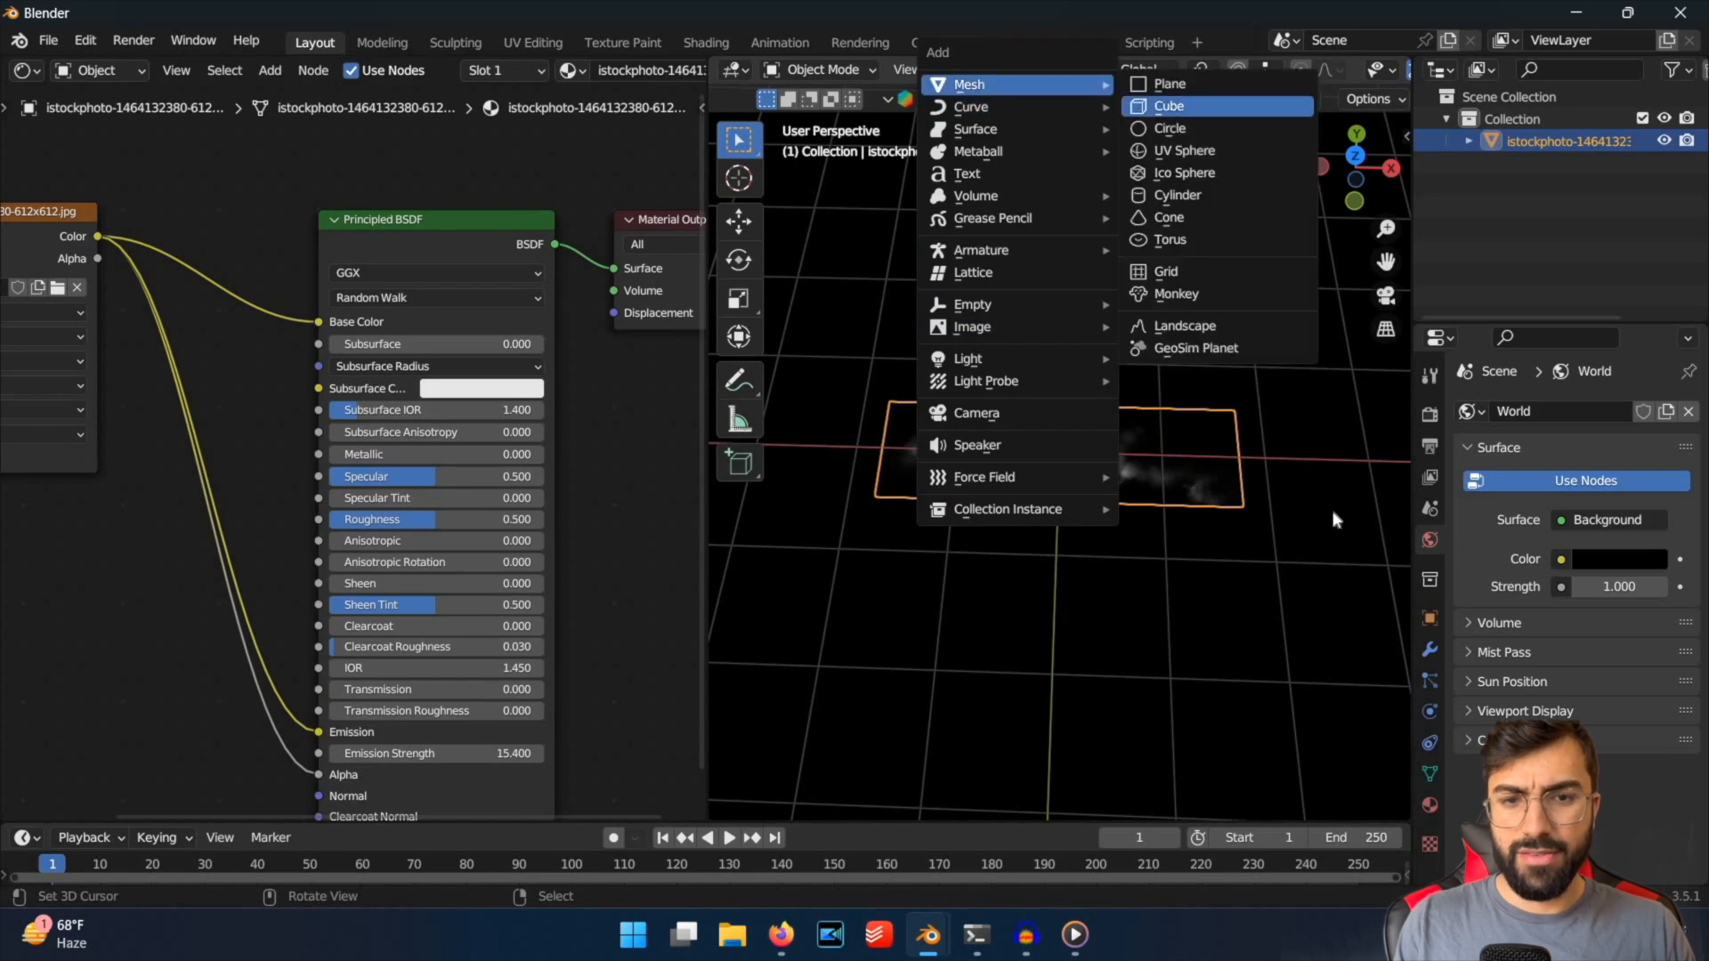
pyautogui.press('Return')
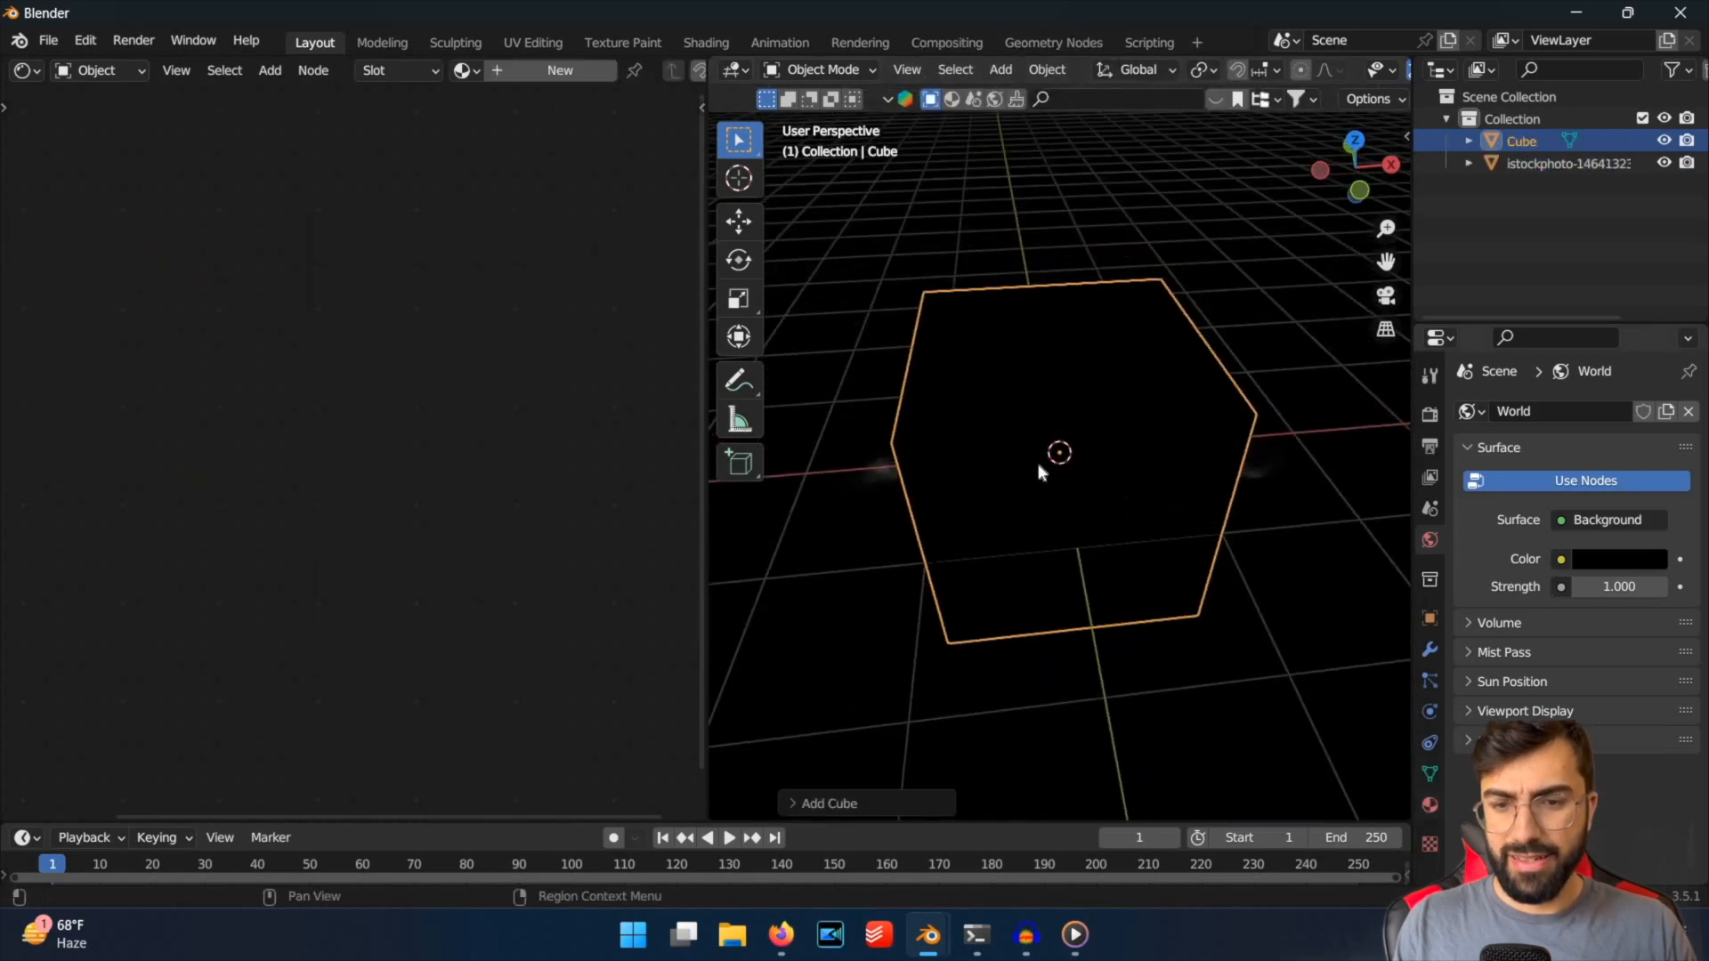
# Add a Sun light and raise it along the Z axis above the cube.
pyautogui.hotkey('shift', 'a')
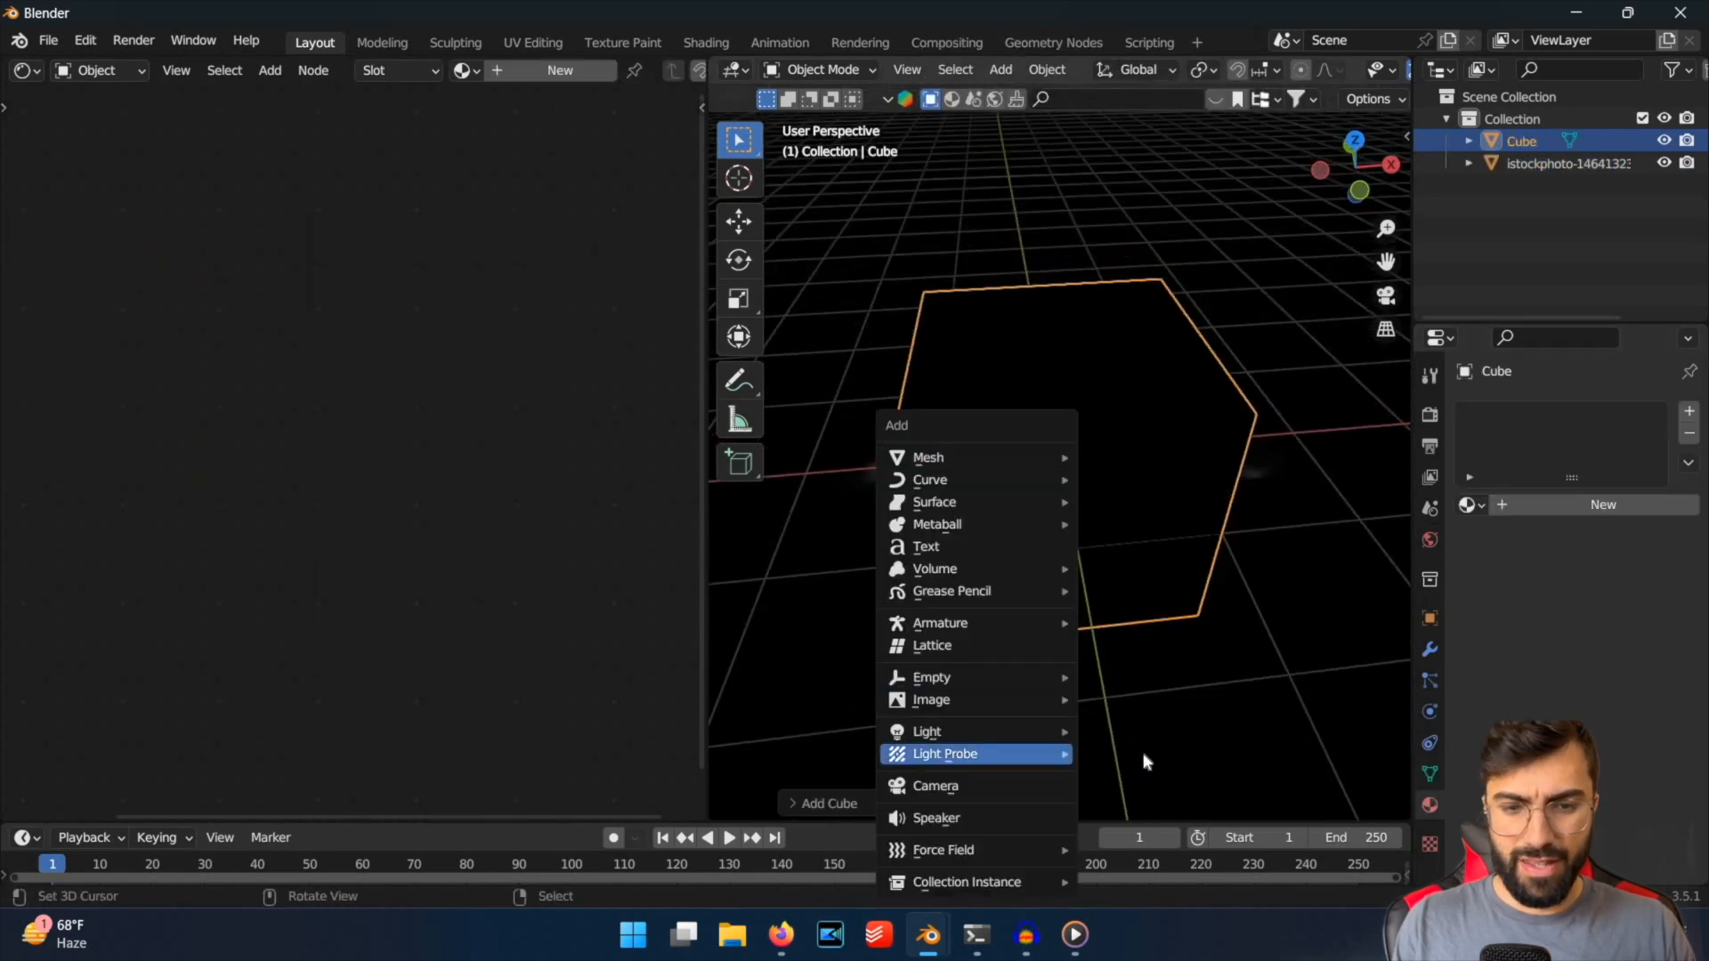
pyautogui.moveTo(976, 732)
pyautogui.click(1143, 754)
pyautogui.press('g')
pyautogui.press('z')
pyautogui.click(1189, 371)
pyautogui.moveTo(1189, 371); pyautogui.dragTo(1232, 584, button='middle')
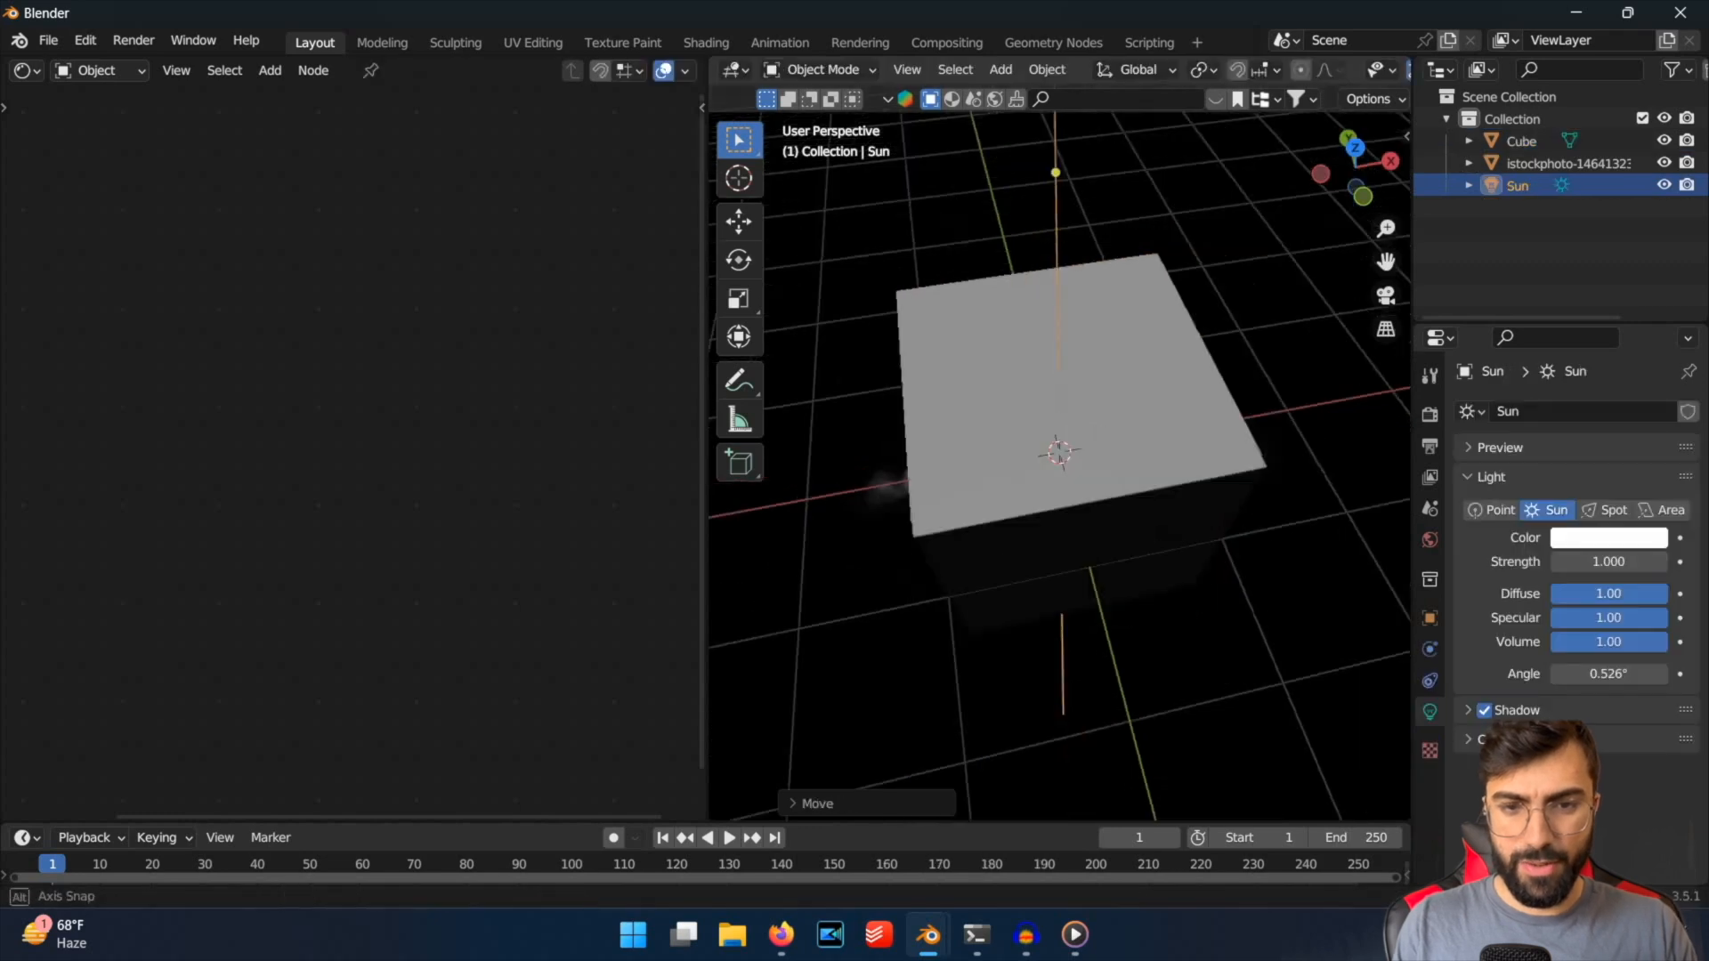
# Rotate the Sun light so that it strikes the cube at an angle.
pyautogui.moveTo(939, 684); pyautogui.dragTo(973, 735, button='middle')
pyautogui.press('r')
pyautogui.click(1070, 520)
pyautogui.moveTo(1081, 752); pyautogui.dragTo(1183, 602, button='middle')
pyautogui.scroll(-3, 1073, 580)
pyautogui.scroll(1, 1075, 576)
# Move the cube out of the fog plane so that it sits behind the mist.
pyautogui.press('g')
pyautogui.press('z')
pyautogui.rightClick(1062, 749)
pyautogui.click(1048, 553)
pyautogui.press('g')
pyautogui.click(1041, 687)
# Insert a Mix Shader node between the Principled BSDF and Material Output in the fog plane's material.
pyautogui.click(1103, 512)
pyautogui.moveTo(1103, 511); pyautogui.dragTo(210, 611, button='middle')
pyautogui.scroll(-1, 623, 445)
pyautogui.moveTo(674, 429); pyautogui.dragTo(492, 427, button='middle')
pyautogui.scroll(-1, 498, 432)
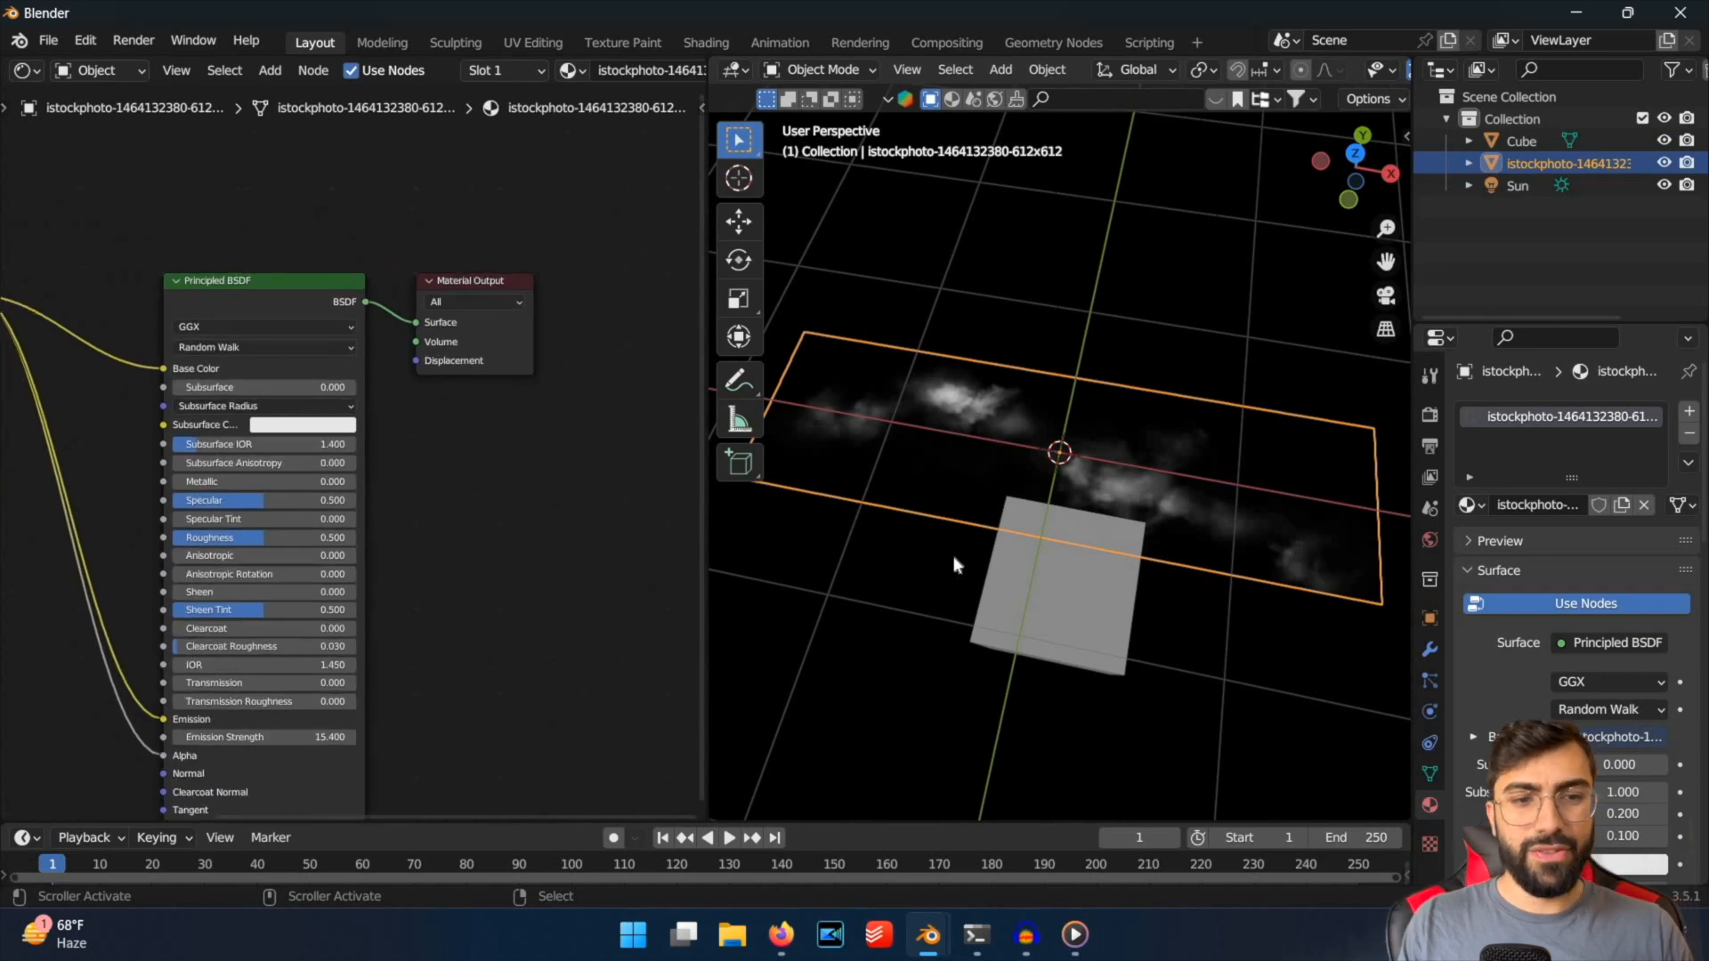
pyautogui.moveTo(1083, 561); pyautogui.dragTo(1150, 599, button='middle')
pyautogui.hotkey('shift', 'a')
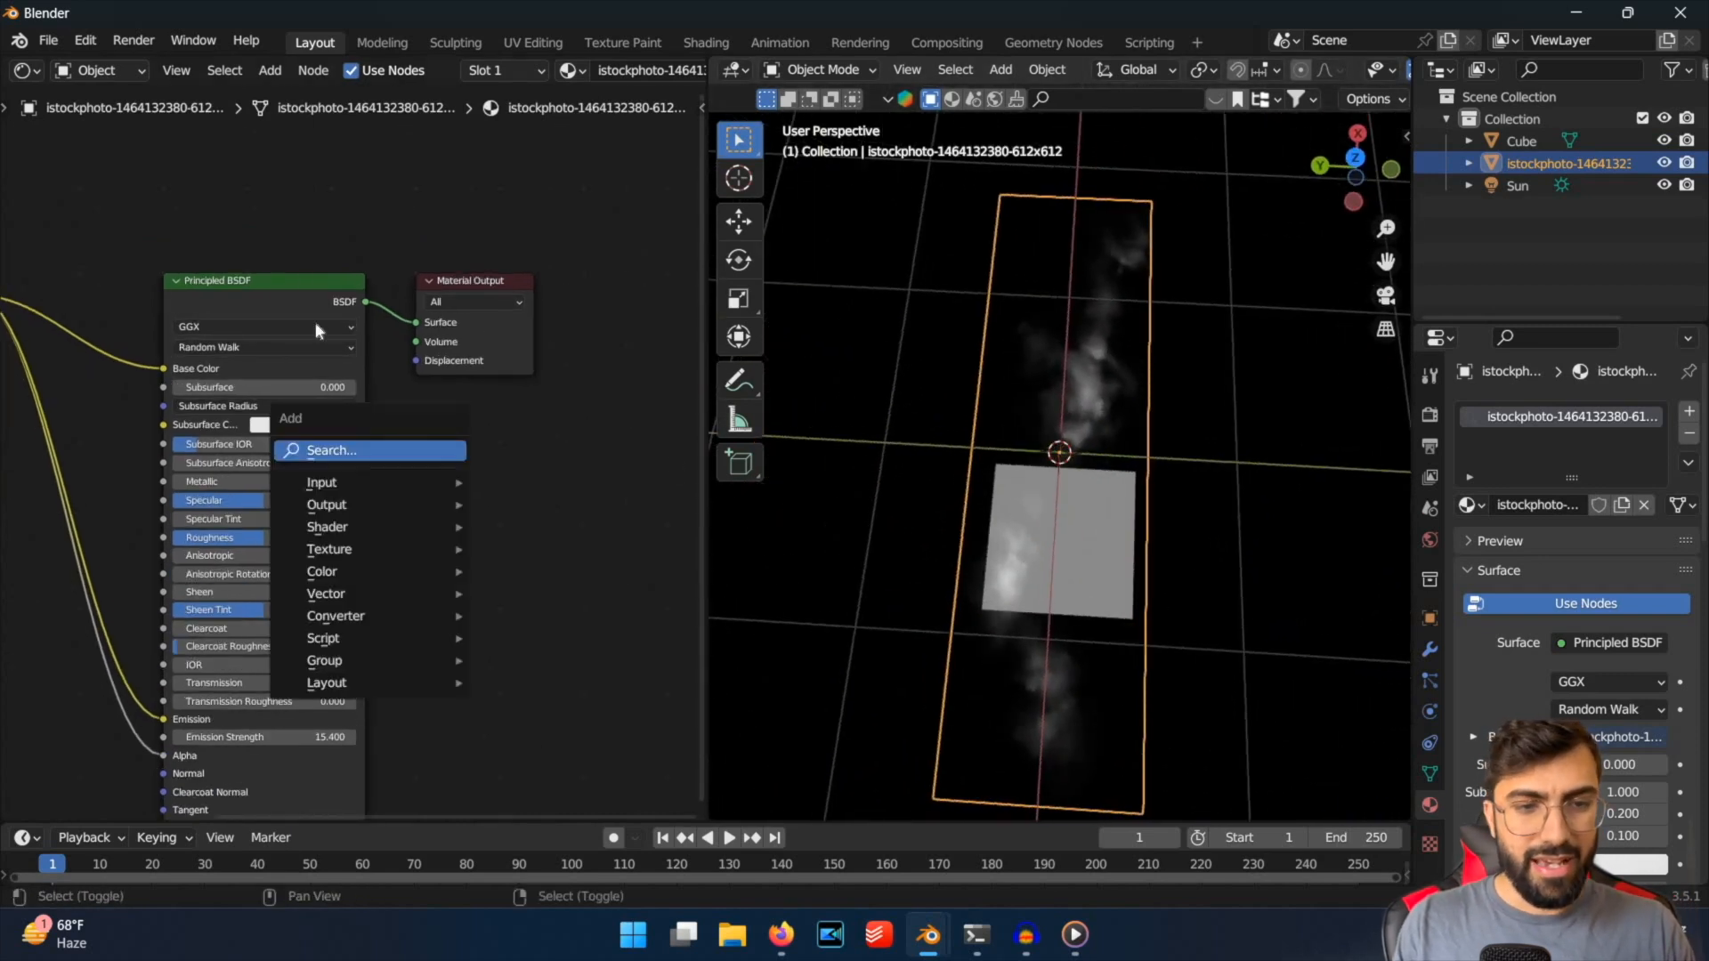
pyautogui.press('s')
pyautogui.press('Escape')
pyautogui.hotkey('shift', 'a')
pyautogui.write('s')
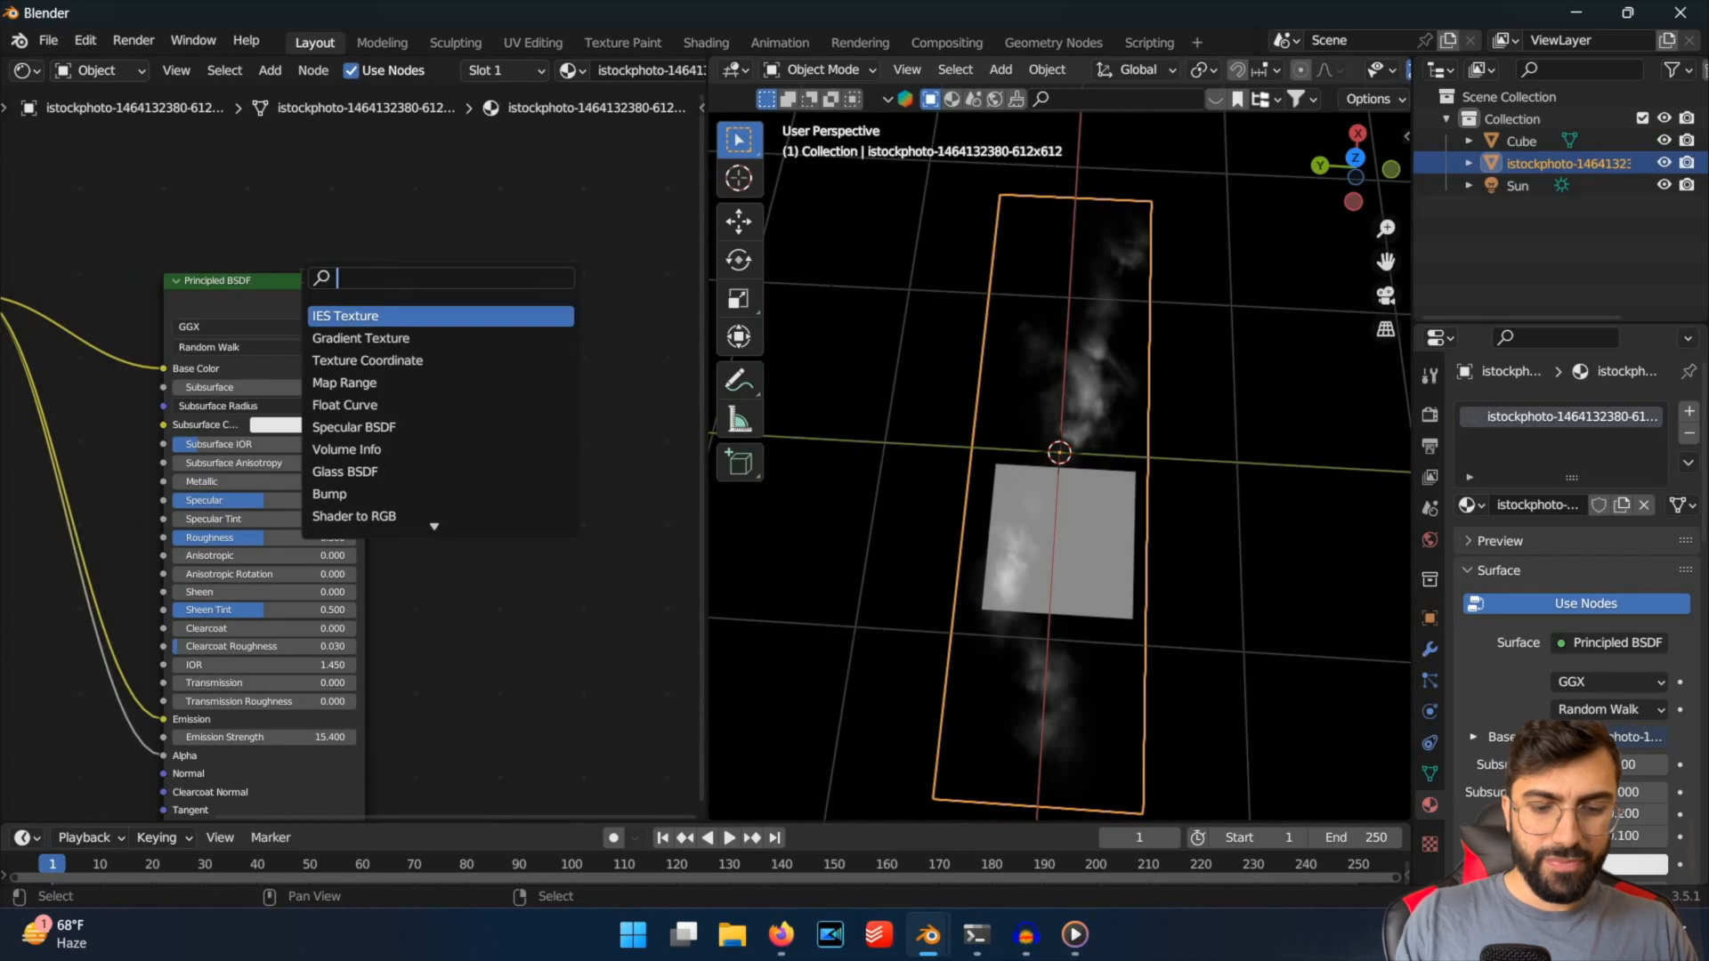
pyautogui.write('mix')
pyautogui.press('Down')
pyautogui.press('Return')
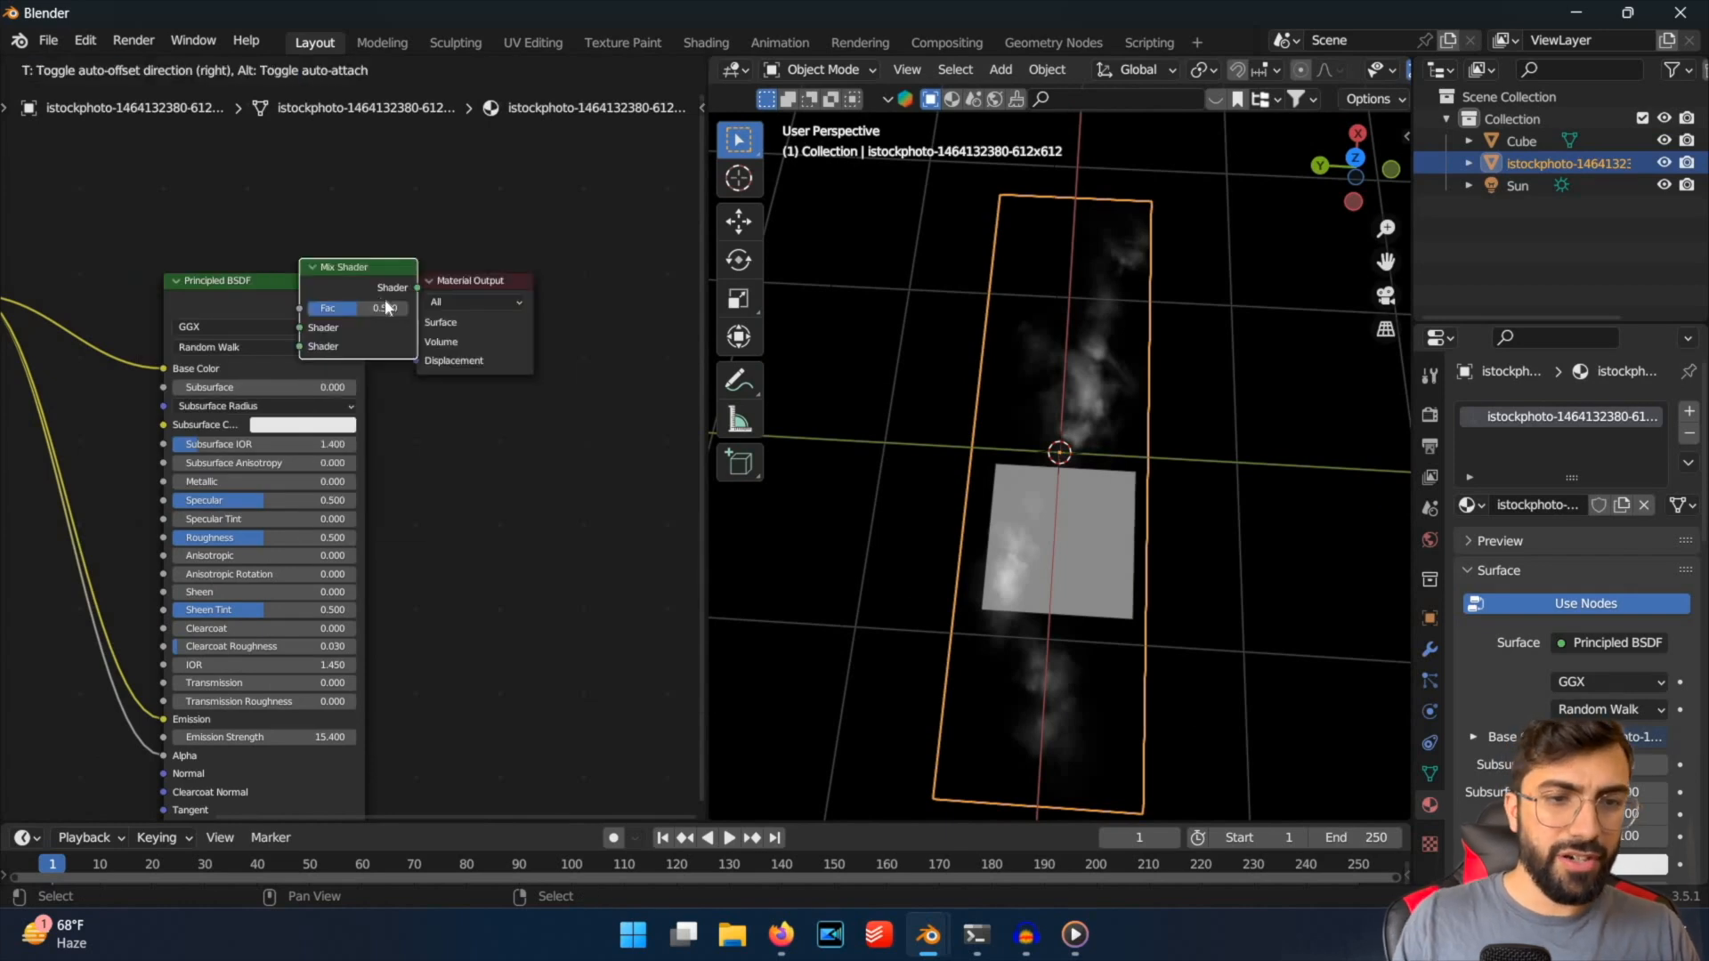
pyautogui.click(392, 283)
# Add a Transparent BSDF node above the Principled BSDF and connect it to the Mix Shader's second Shader input.
pyautogui.hotkey('shift', 'a')
pyautogui.write('strans')
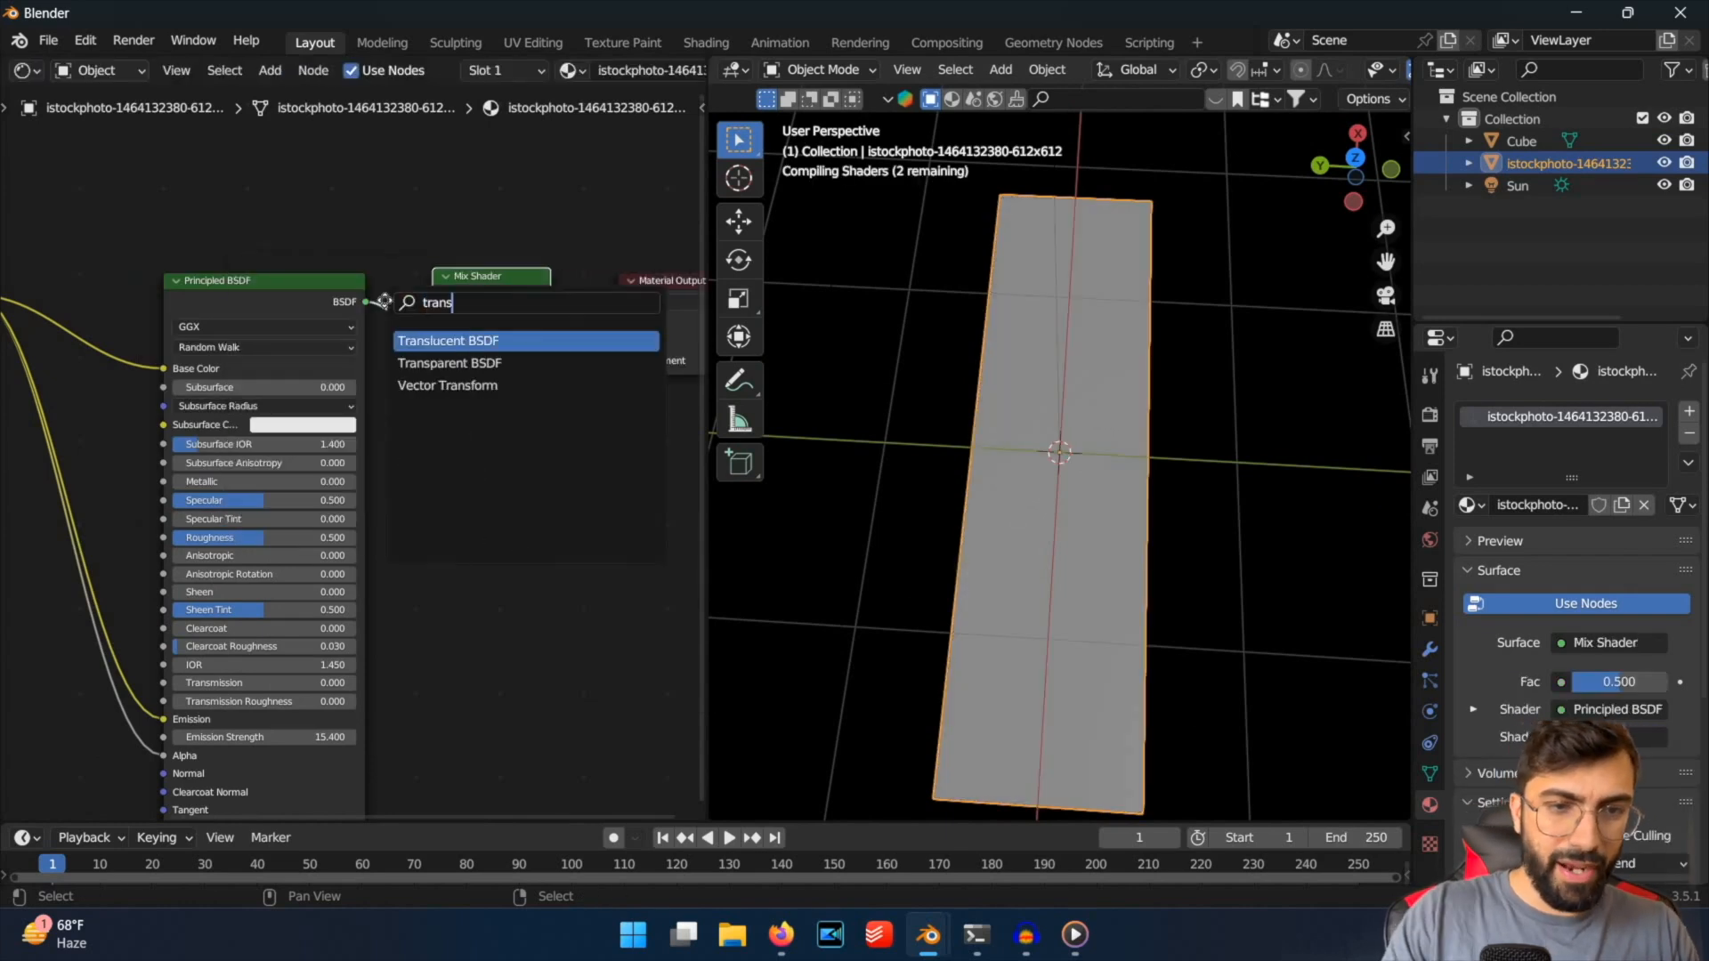
pyautogui.press('Down')
pyautogui.press('Return')
pyautogui.click(314, 194)
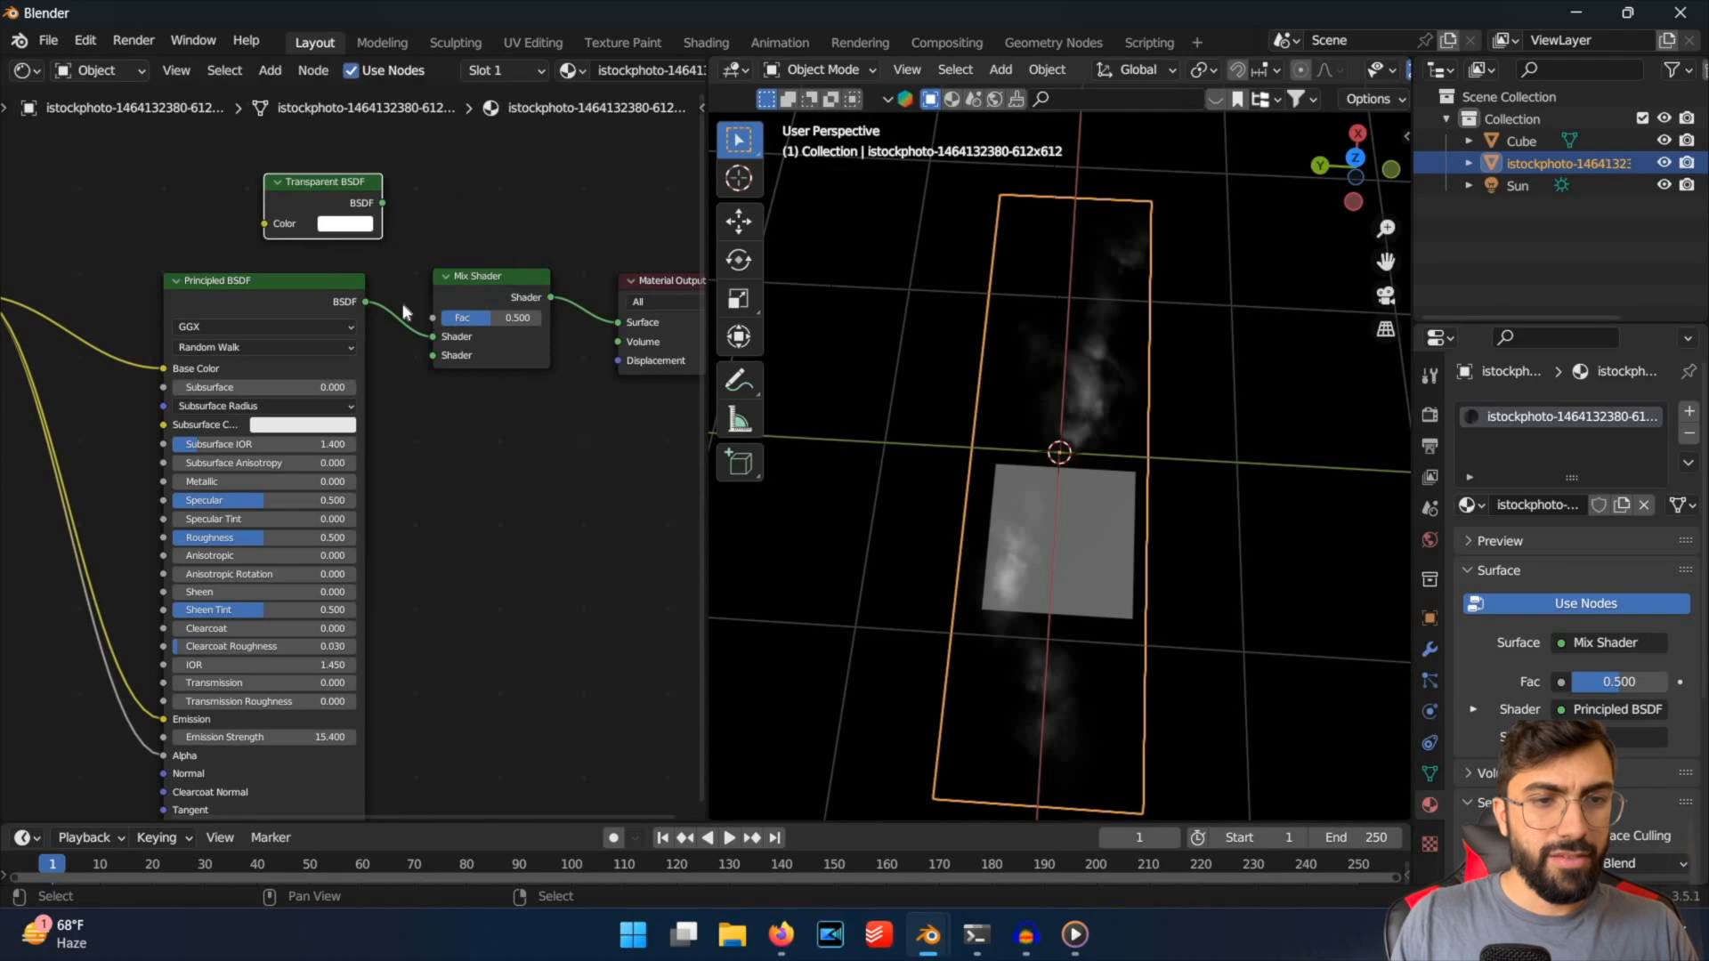
# Vary the mist's transparency against the cube by setting the Mix Shader's Fac to 0.427 and finally to 0.587.
pyautogui.moveTo(535, 305); pyautogui.dragTo(499, 318)
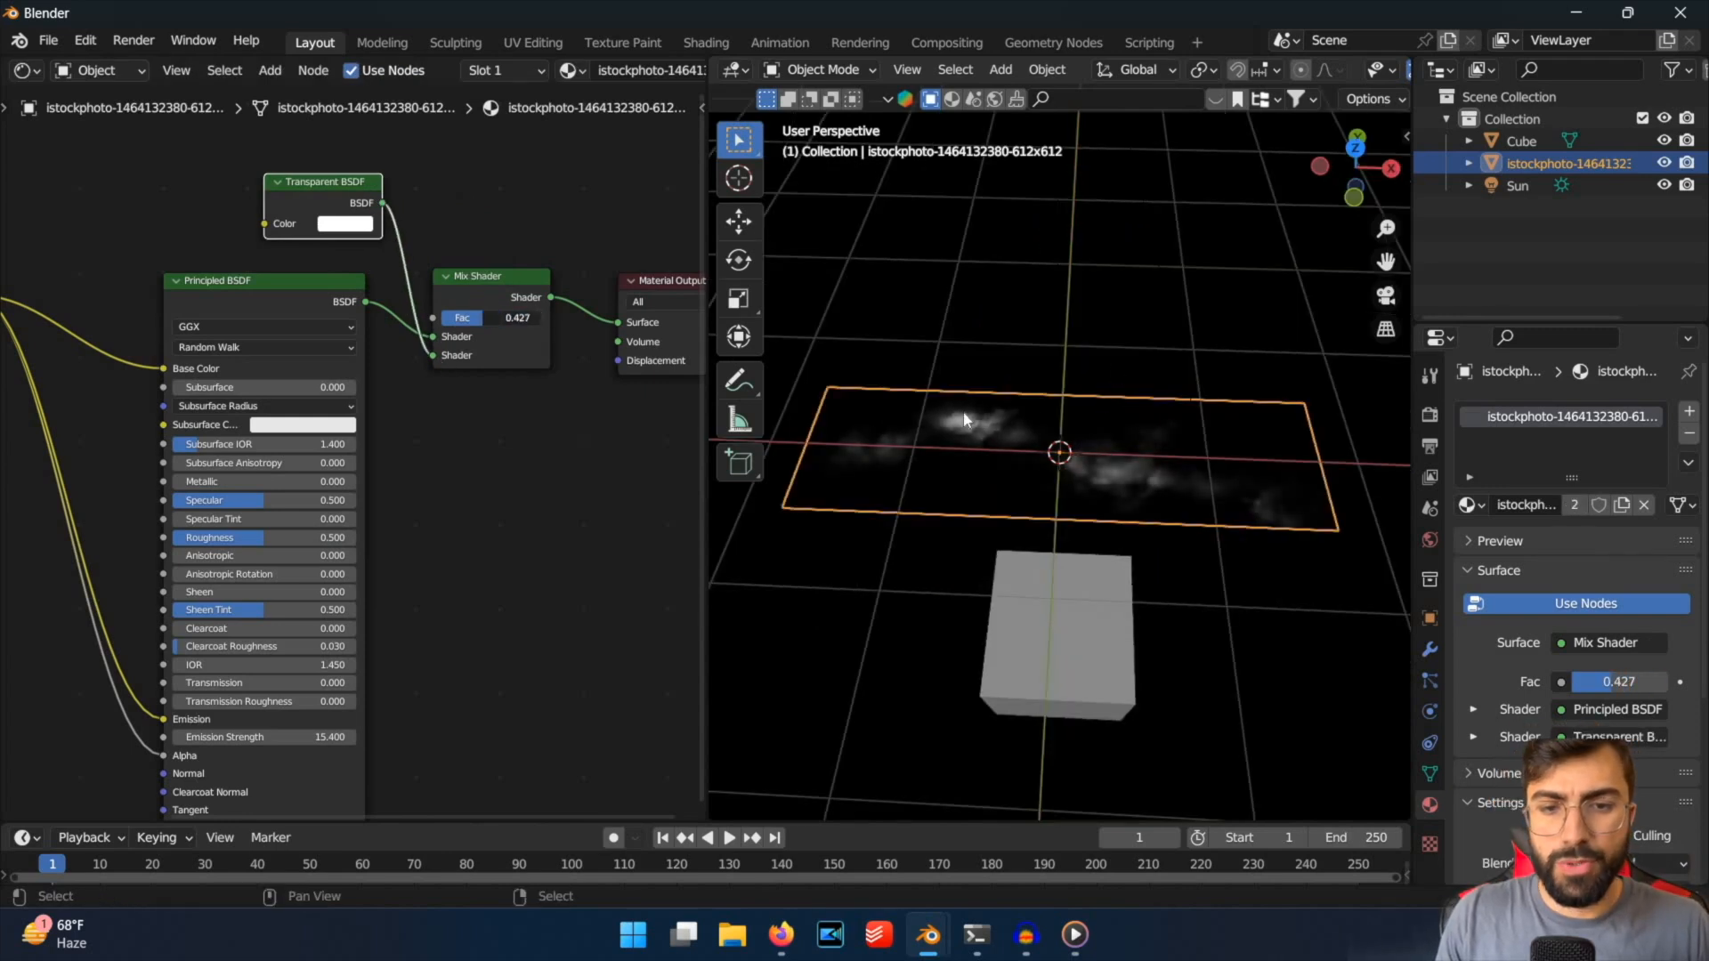
pyautogui.moveTo(1015, 421); pyautogui.dragTo(1269, 353, button='middle')
pyautogui.hotkey('ctrl', 's')
pyautogui.press('Escape')
pyautogui.moveTo(1083, 327); pyautogui.dragTo(782, 355, button='middle')
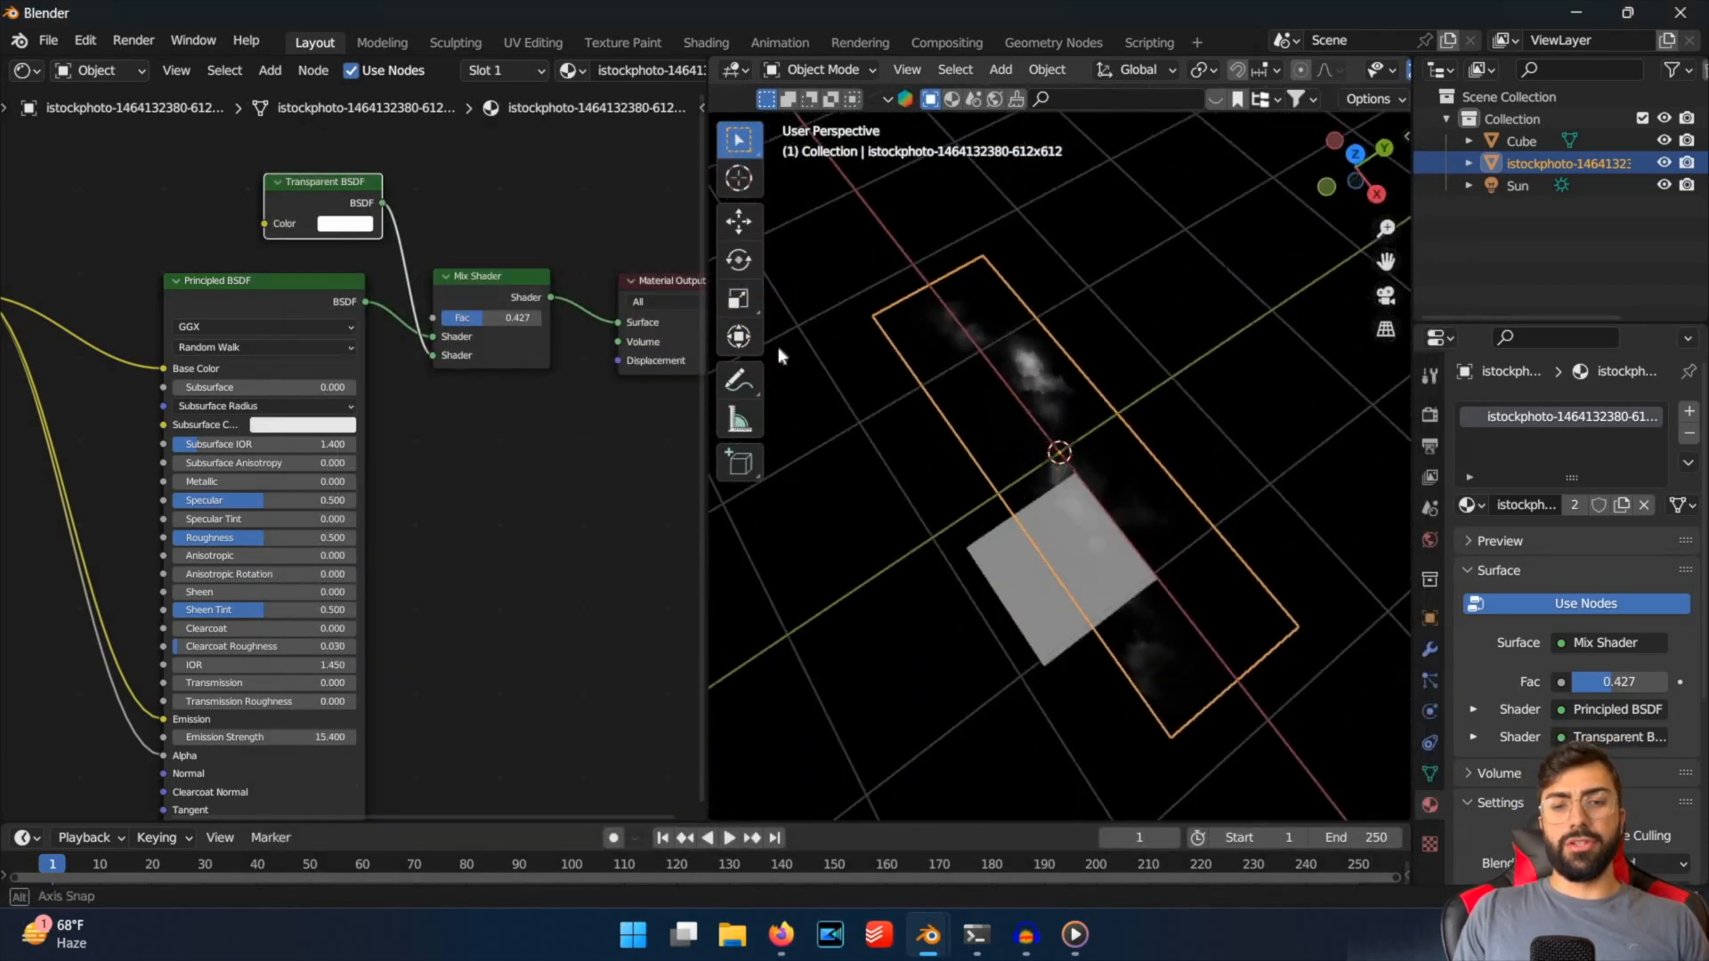
pyautogui.moveTo(500, 318); pyautogui.dragTo(445, 317)
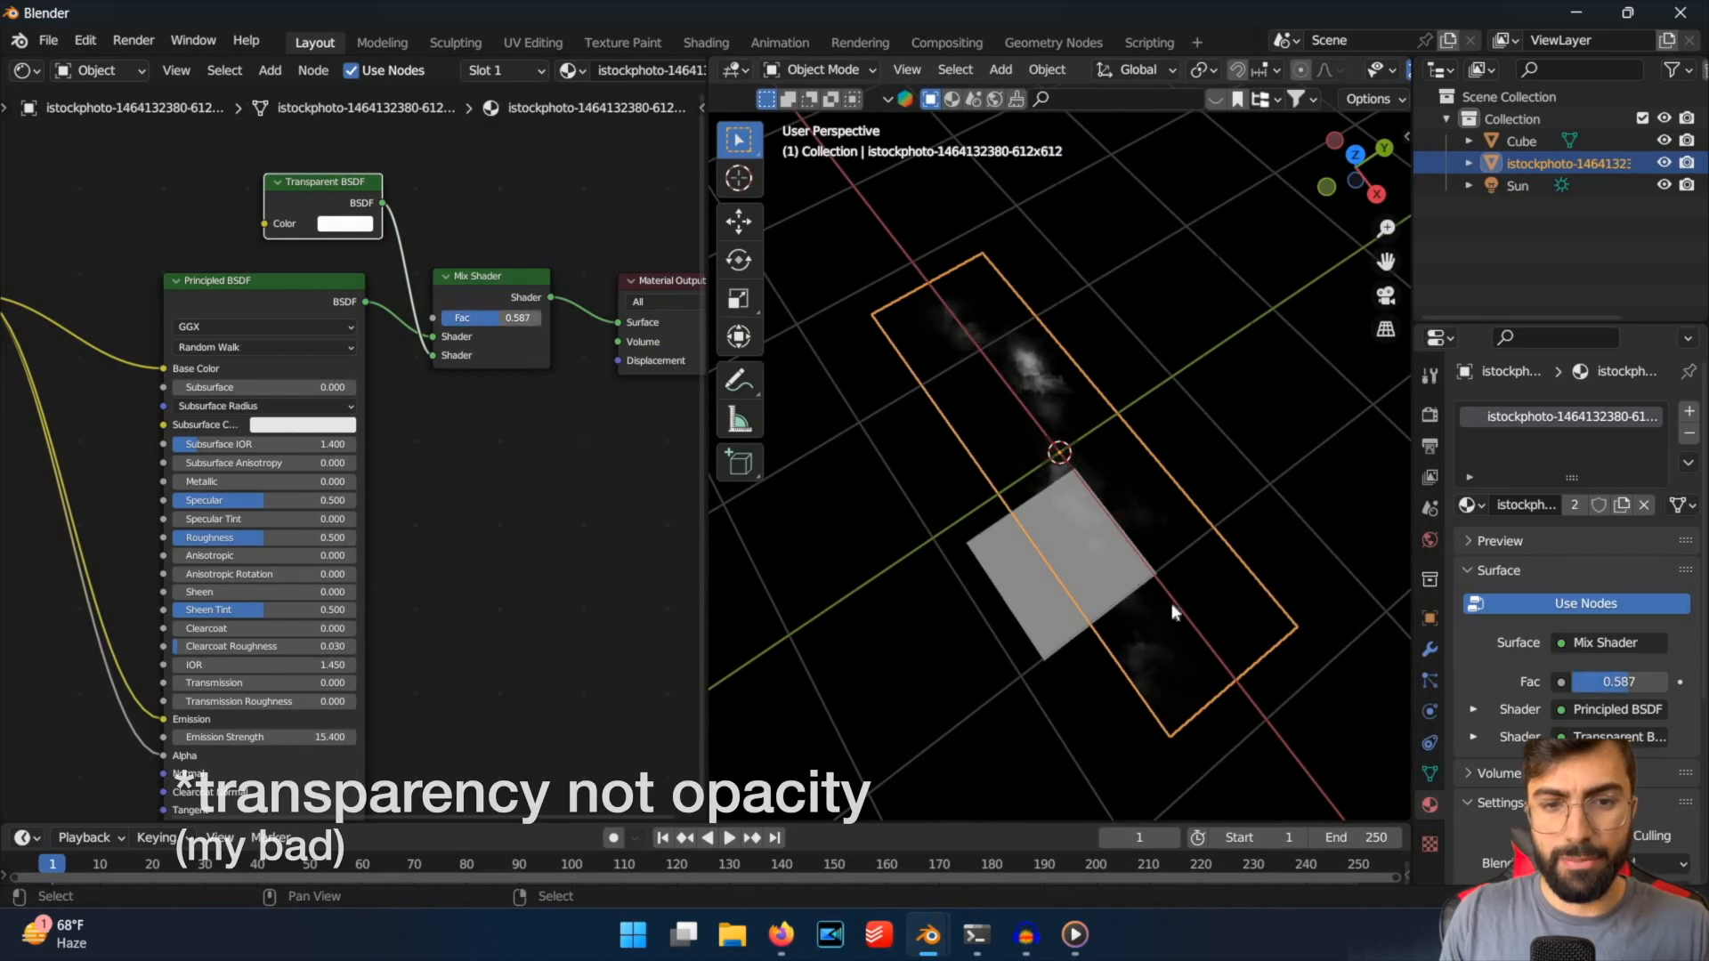
# Duplicate the fog plane, then move and rotate the copy relative to the original to layer the mist.
pyautogui.moveTo(1171, 611); pyautogui.dragTo(1251, 484, button='middle')
pyautogui.hotkey('shift', 'd')
pyautogui.rightClick(1224, 606)
pyautogui.press('r')
pyautogui.press('x')
pyautogui.rightClick(1243, 500)
pyautogui.press('g')
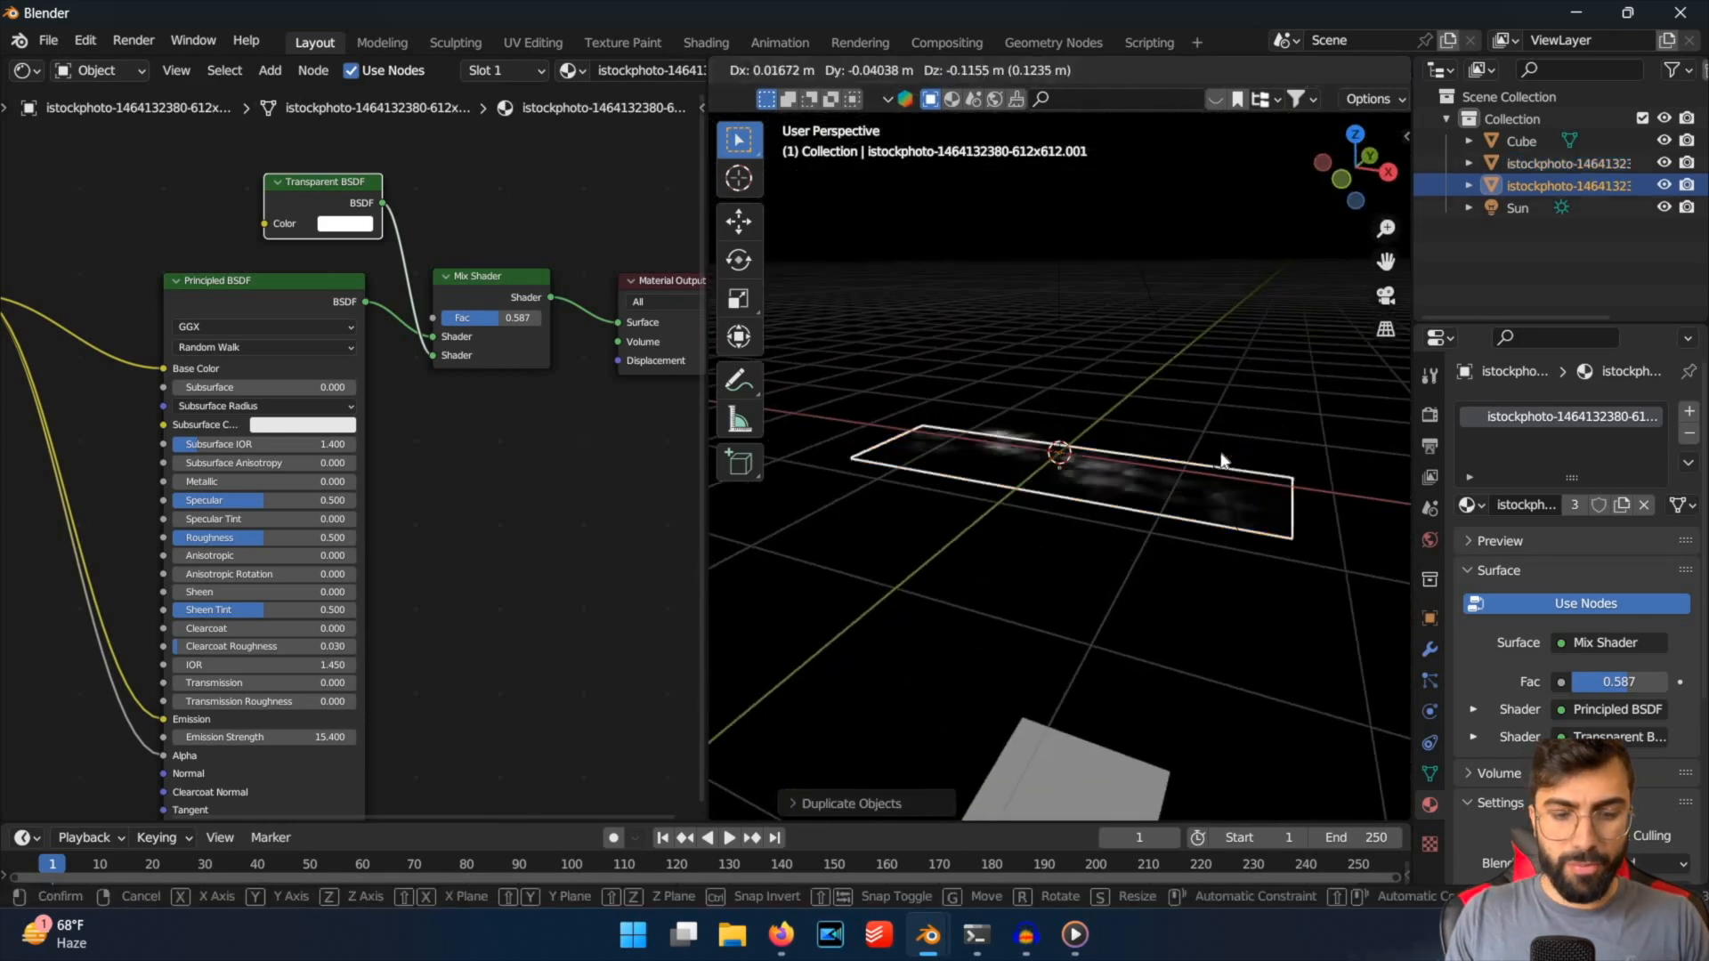
pyautogui.click(1221, 583)
pyautogui.press('r')
pyautogui.click(1233, 527)
pyautogui.moveTo(951, 361); pyautogui.dragTo(775, 842, button='middle')
pyautogui.click(1306, 469)
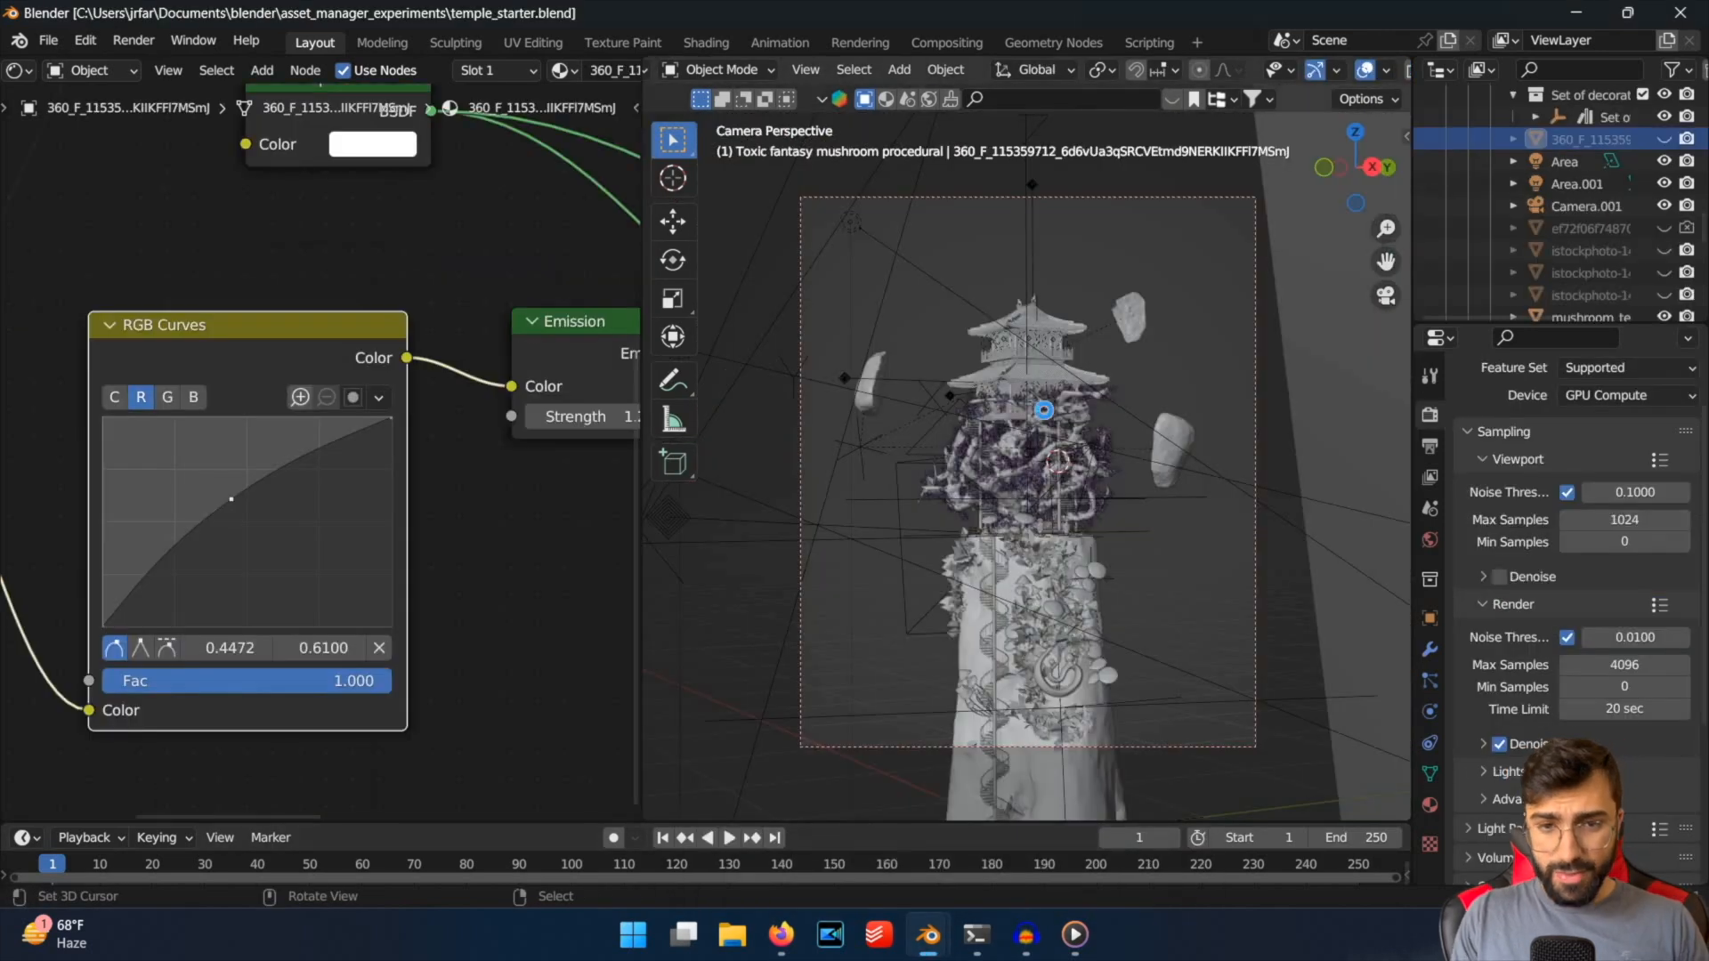
# Save temple_starter.blend and unhide its three fog image planes in the viewport.
pyautogui.hotkey('ctrl', 's')
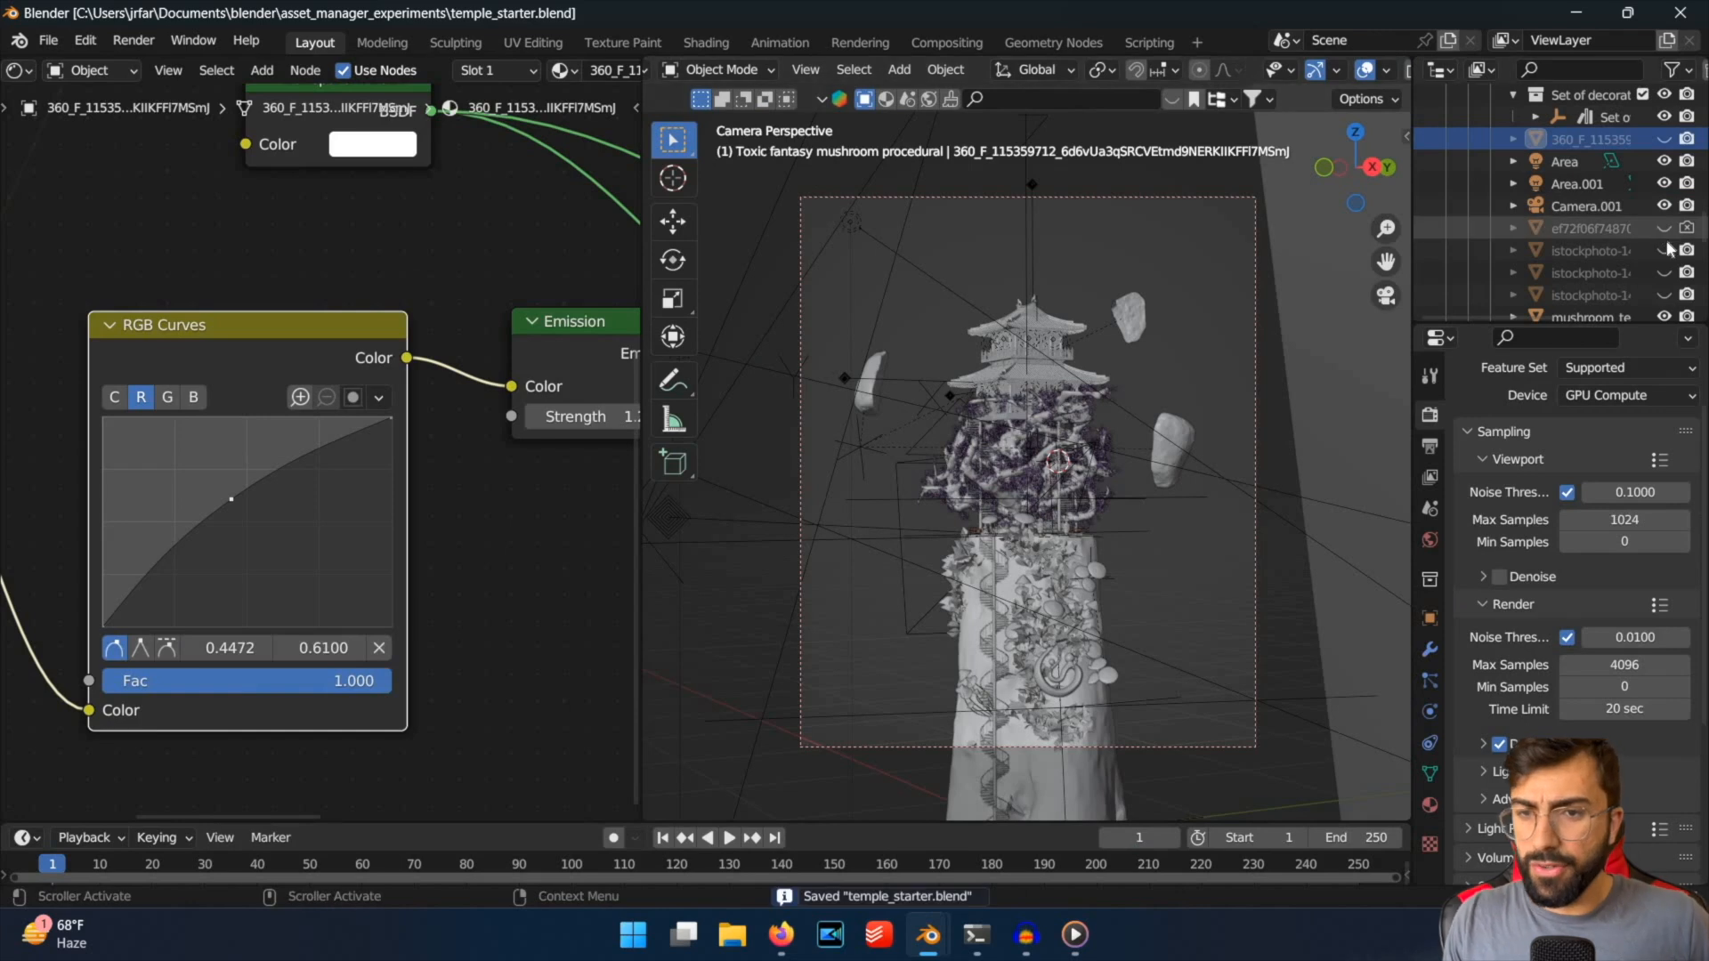
pyautogui.click(1664, 232)
pyautogui.click(1664, 231)
pyautogui.click(1664, 251)
pyautogui.click(1664, 251)
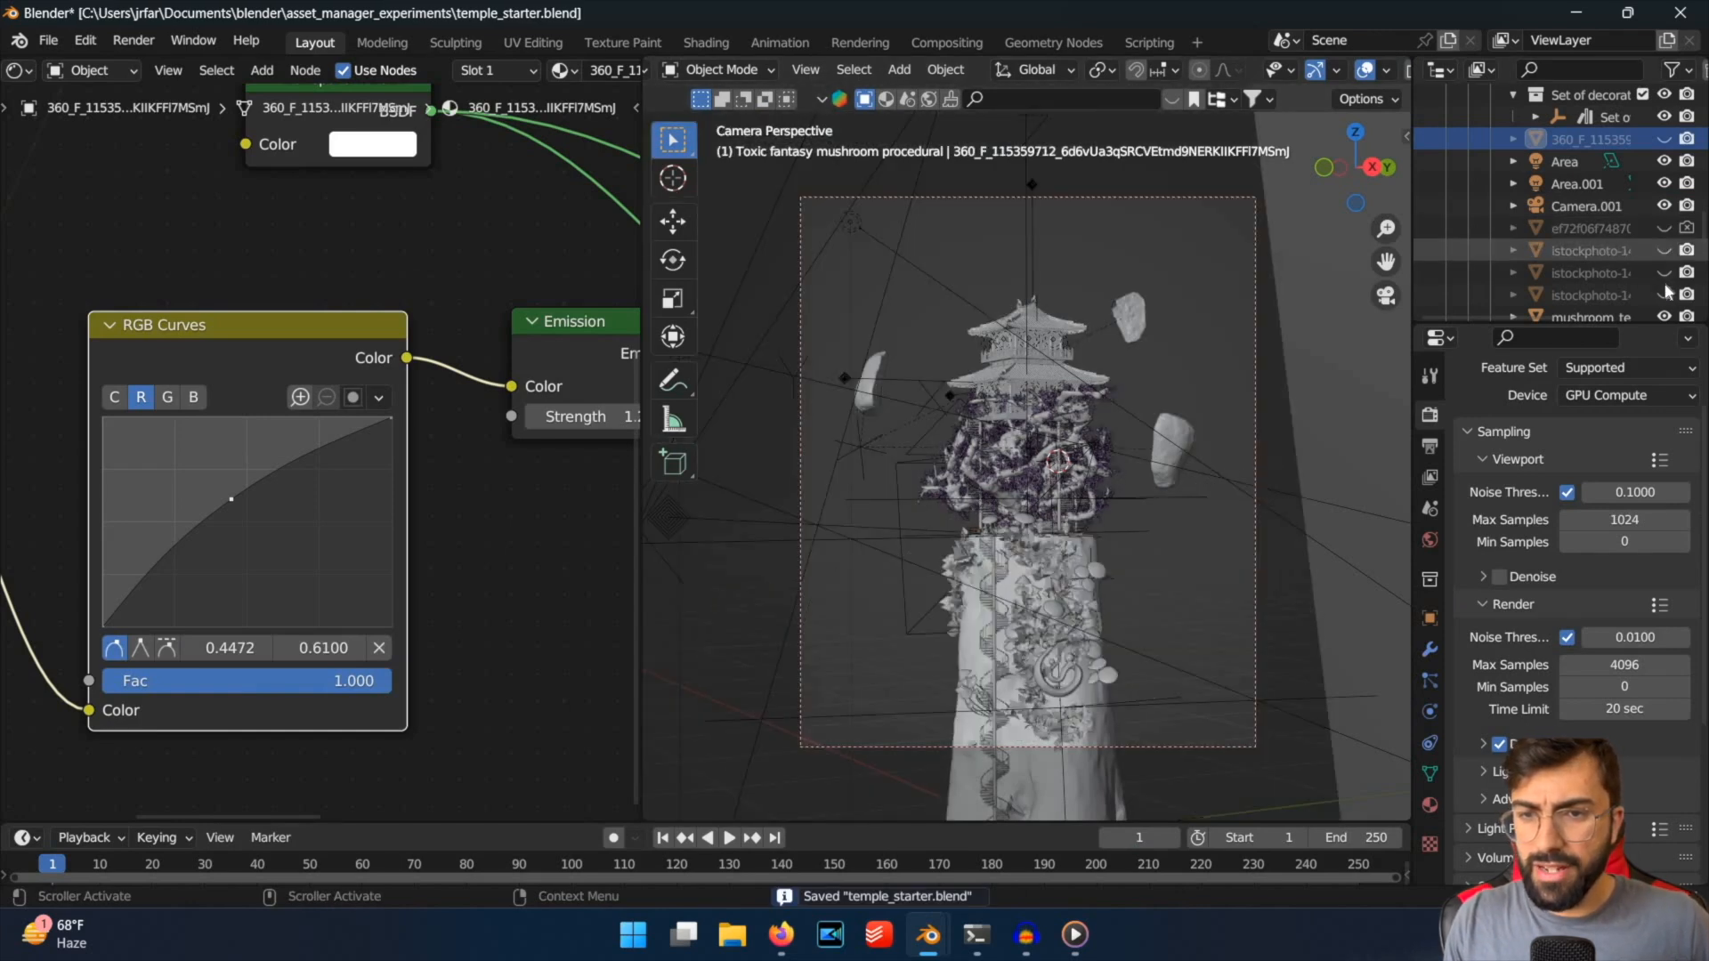
pyautogui.click(1665, 274)
pyautogui.click(1664, 255)
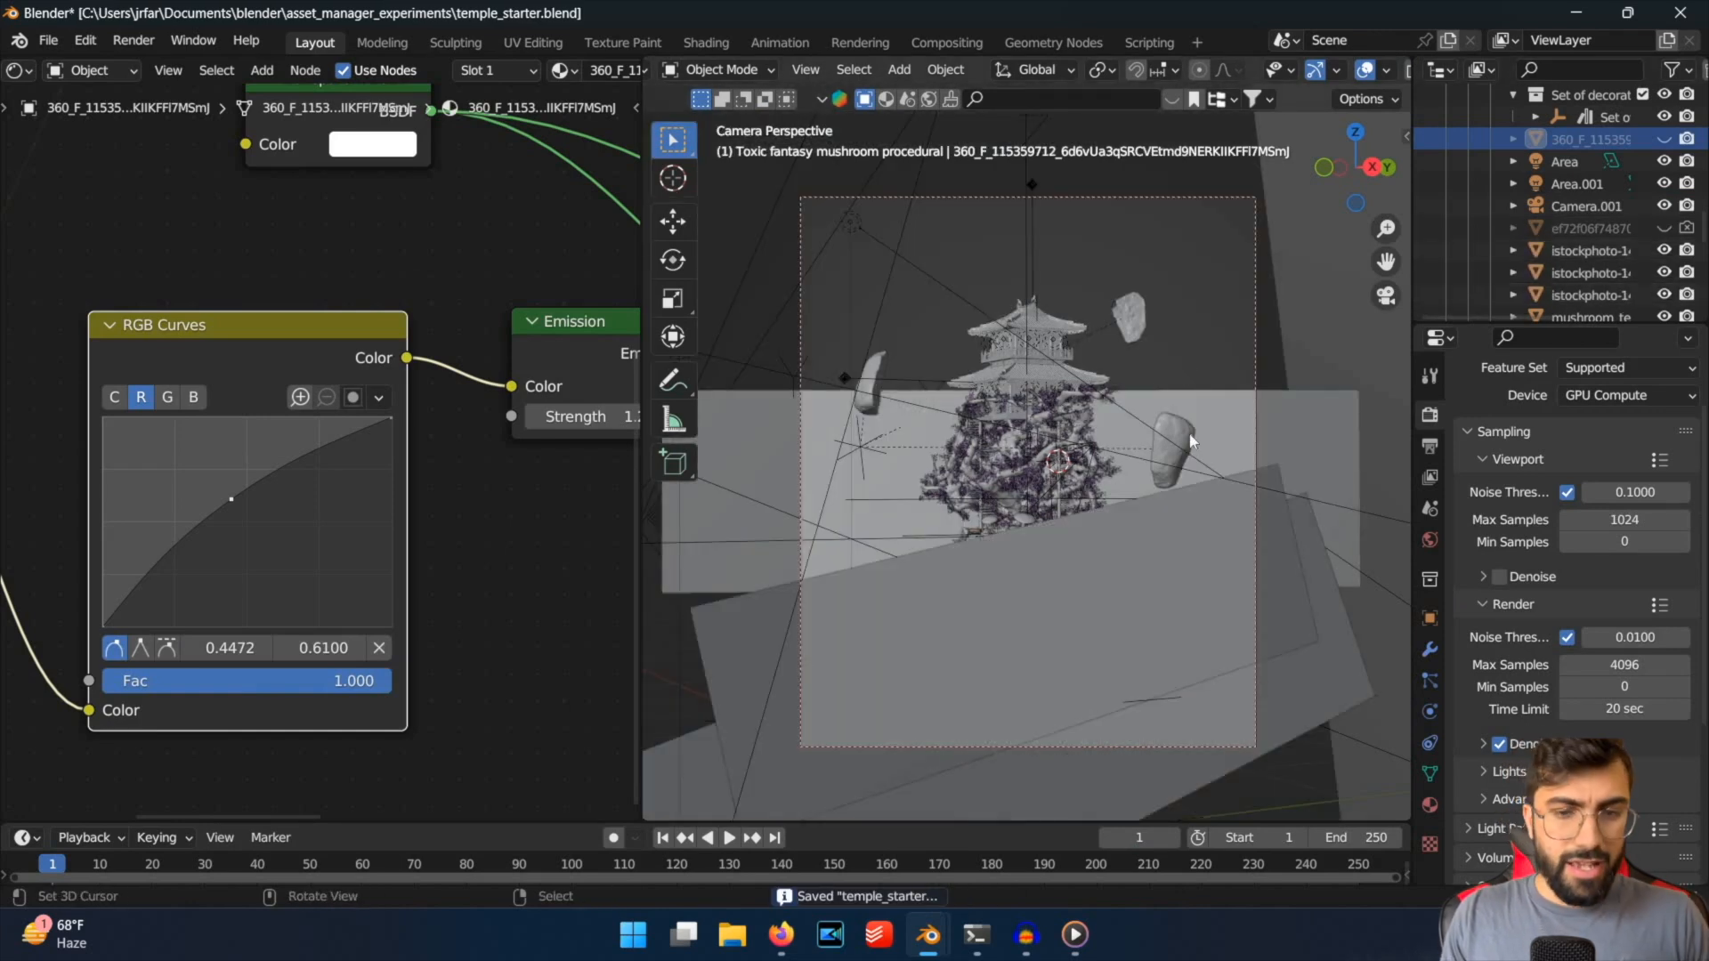
# Examine the fog planes' placement around the temple, hide all three, and switch the viewport to Rendered shading.
pyautogui.moveTo(1120, 392); pyautogui.dragTo(1081, 320, button='middle')
pyautogui.scroll(5, 1080, 356)
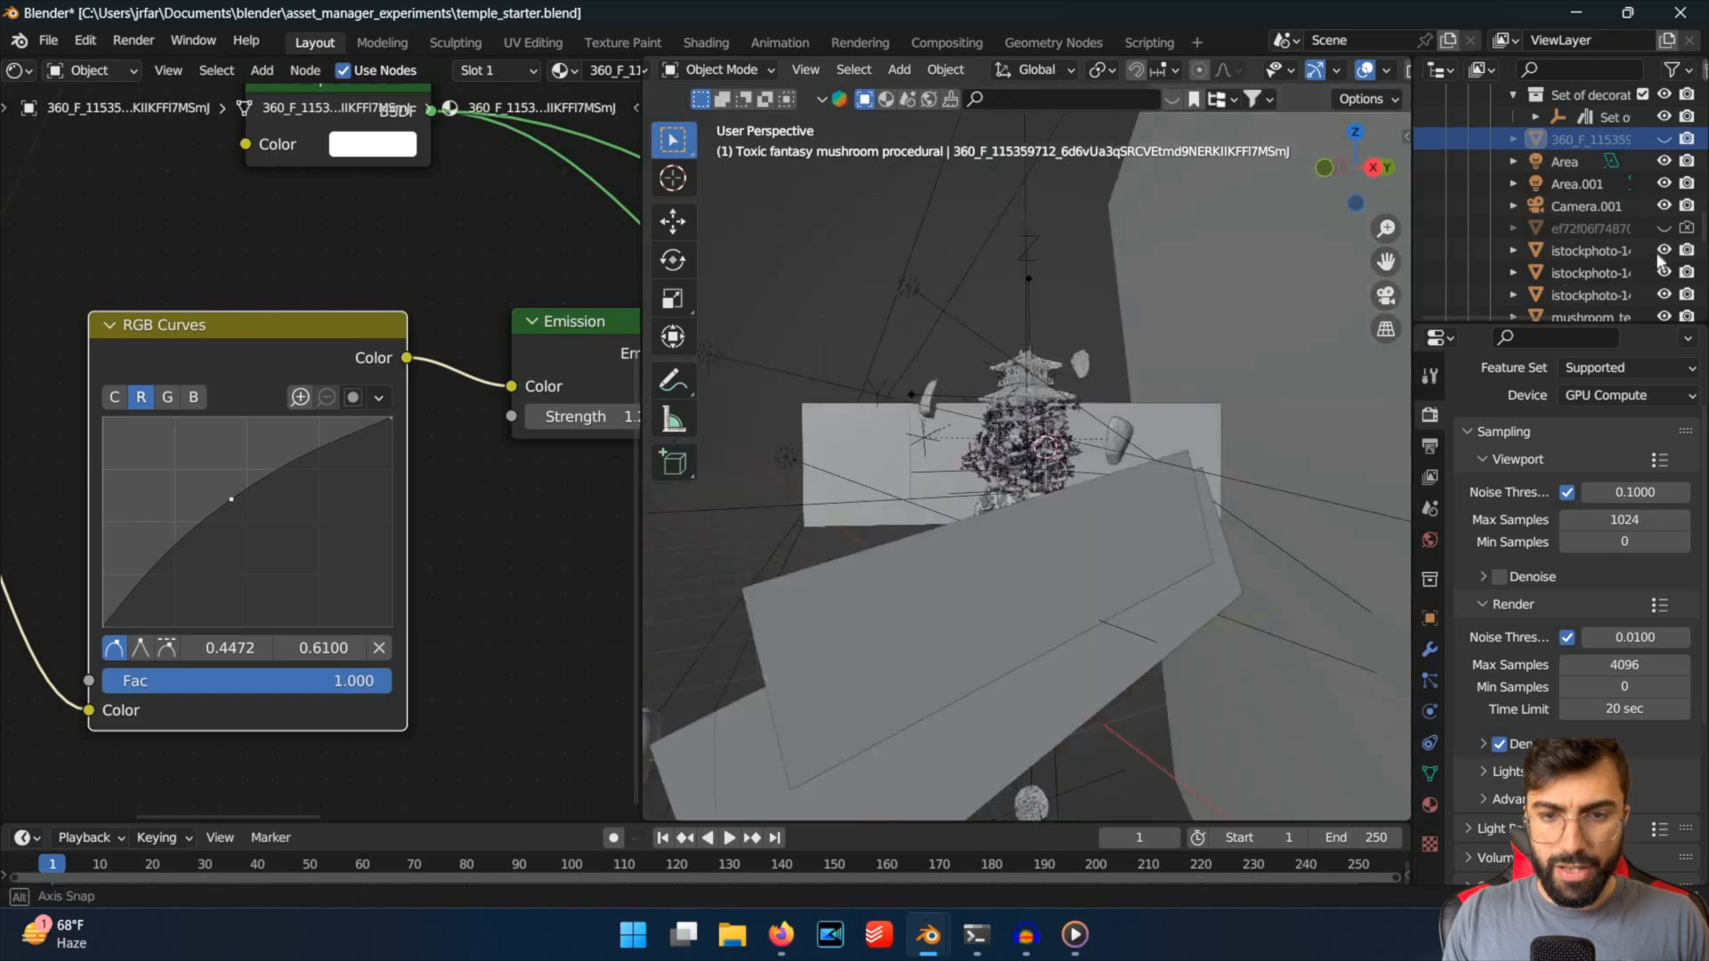
pyautogui.click(1665, 273)
pyautogui.click(1665, 251)
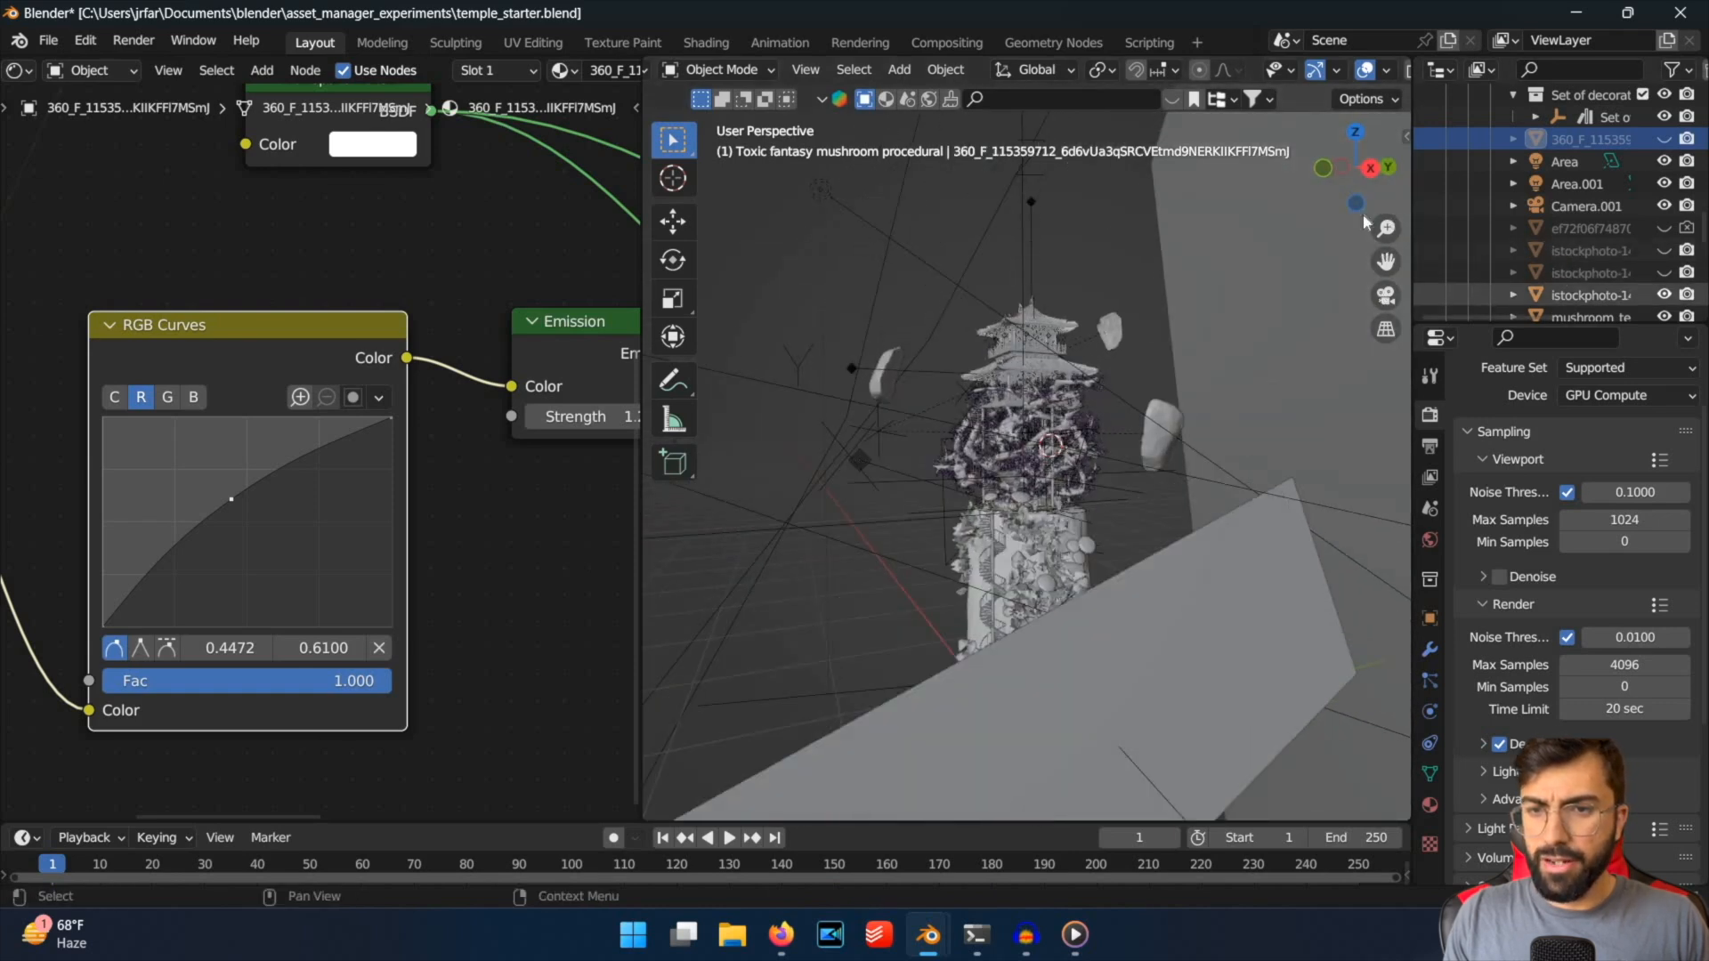
pyautogui.click(1664, 294)
pyautogui.press('z')
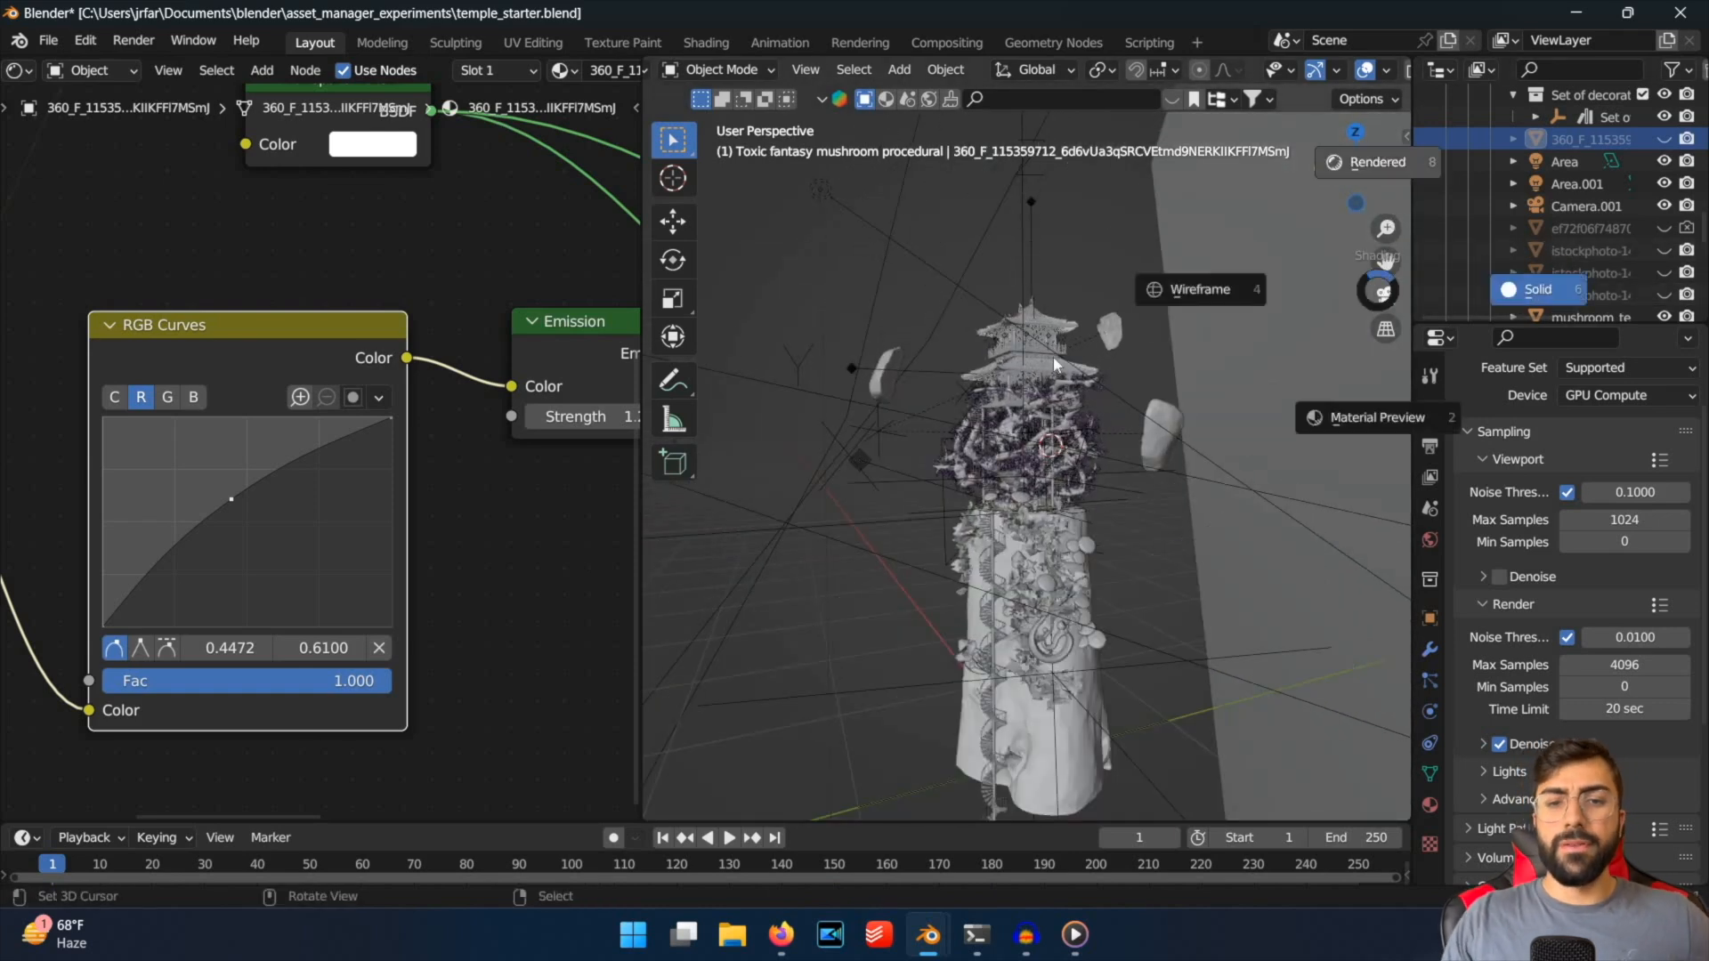
pyautogui.press('8')
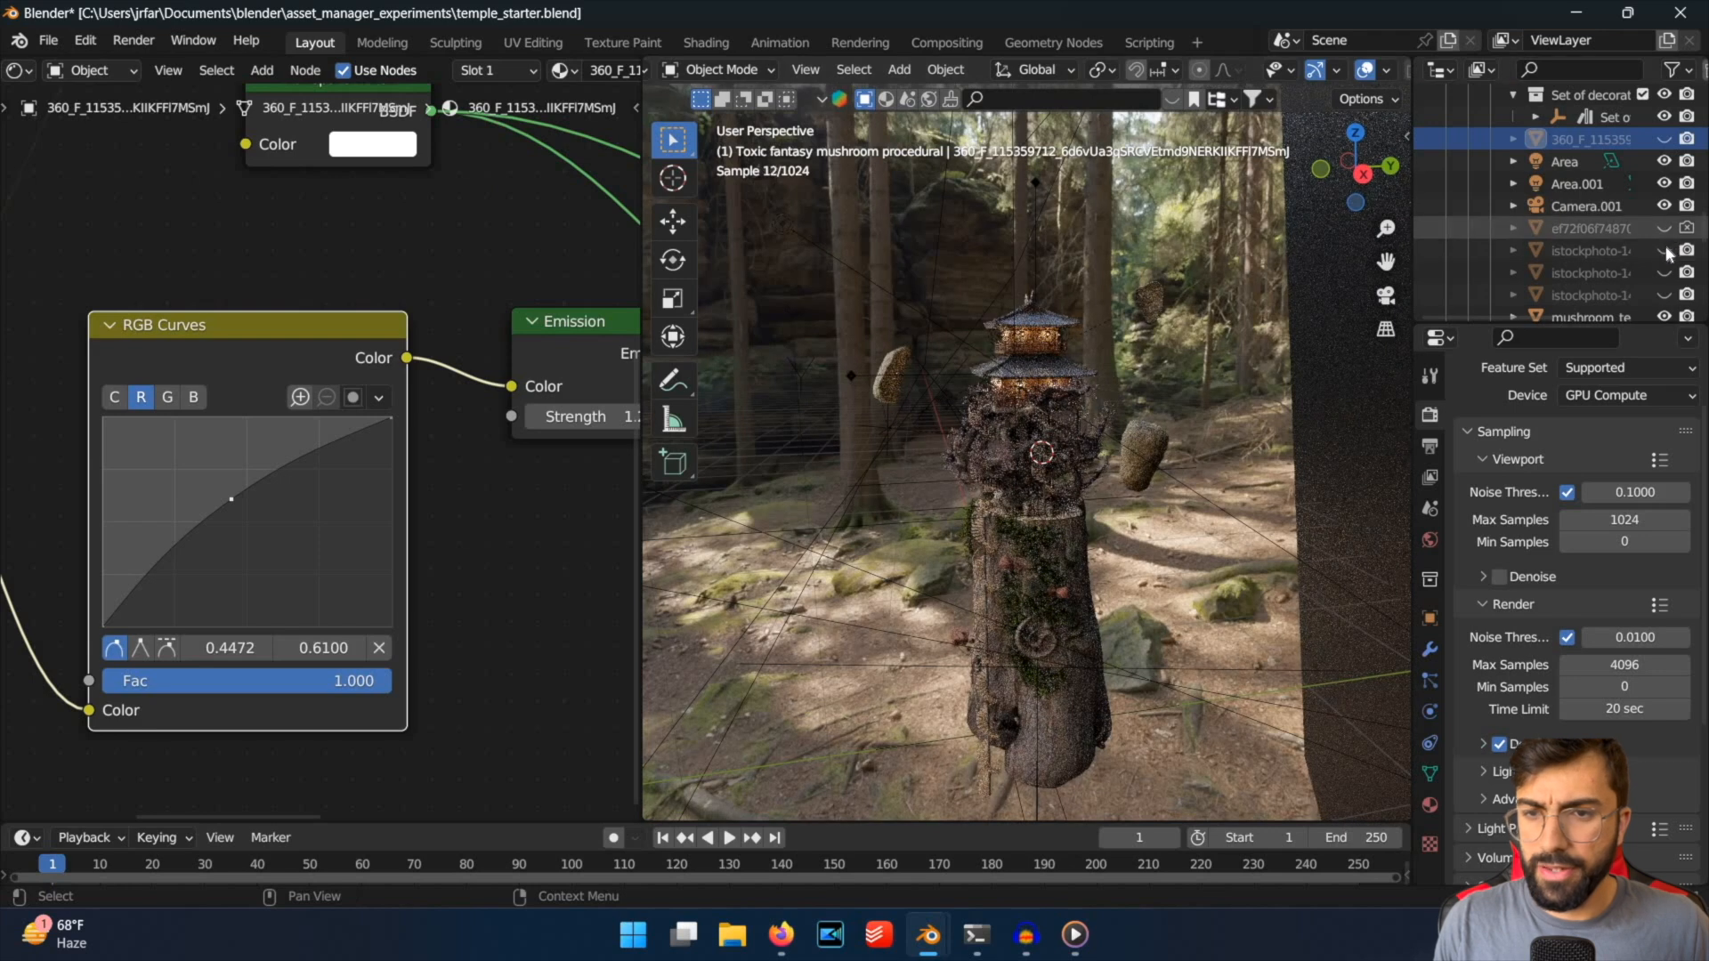
# Unhide the three fog planes in the rendered view, select the one behind the temple, and look through the scene camera.
pyautogui.click(1664, 252)
pyautogui.click(1664, 252)
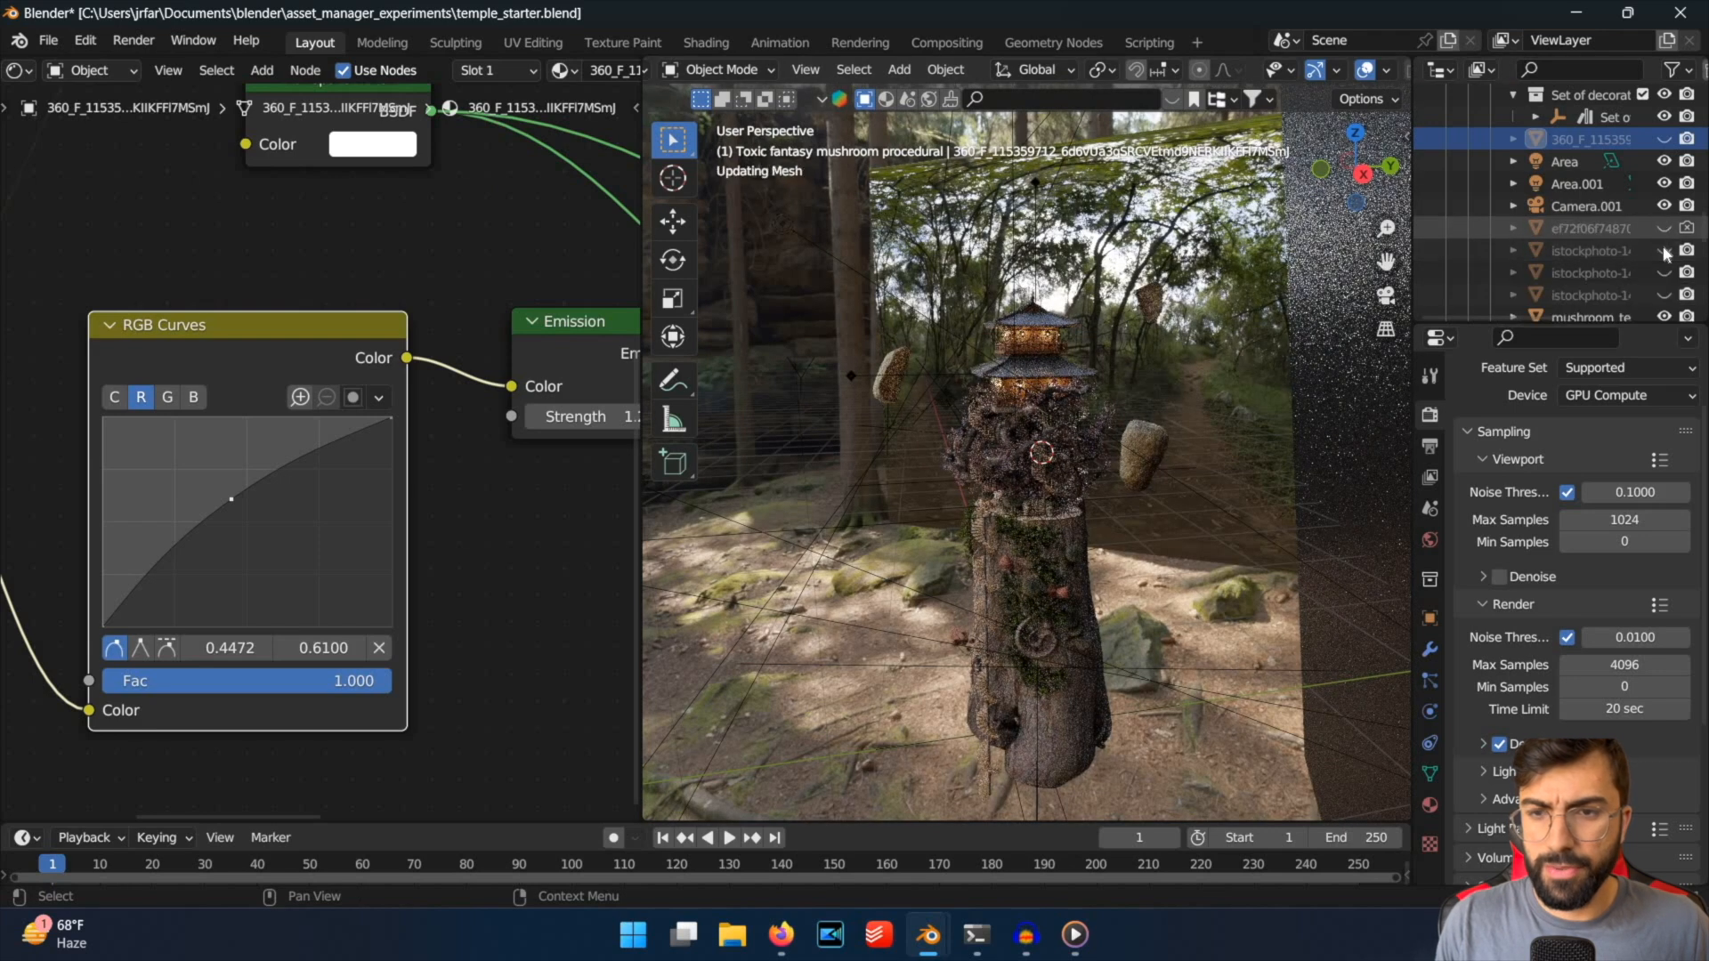
pyautogui.click(1664, 251)
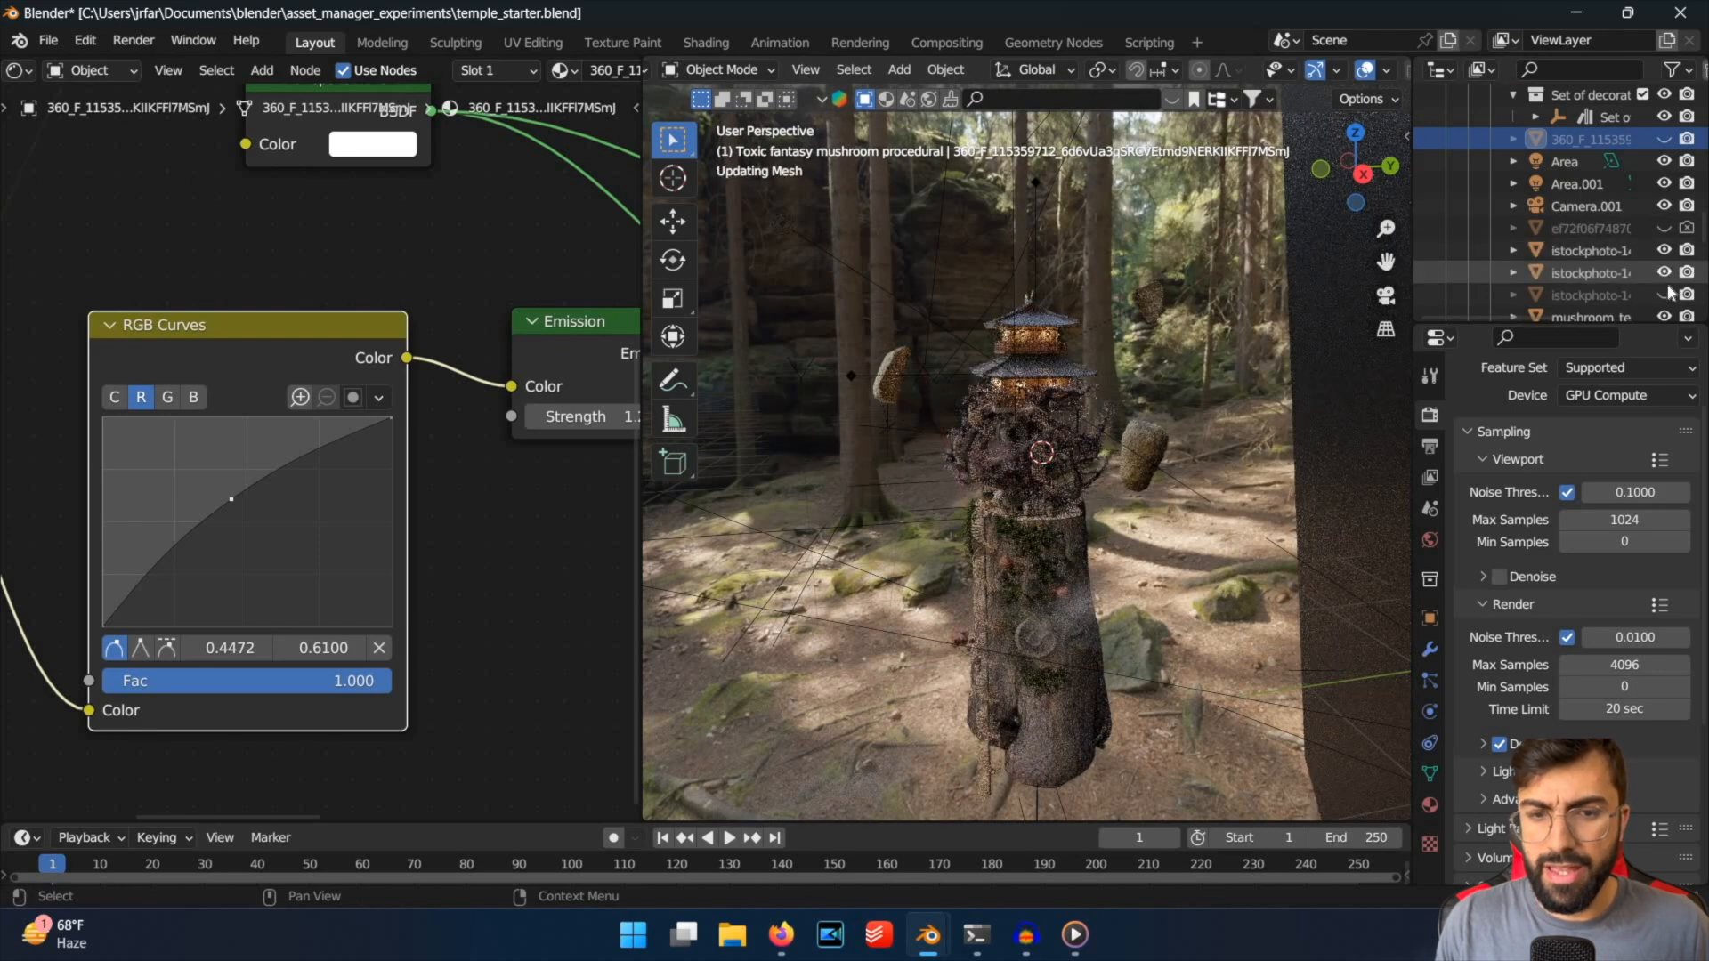
pyautogui.click(1664, 293)
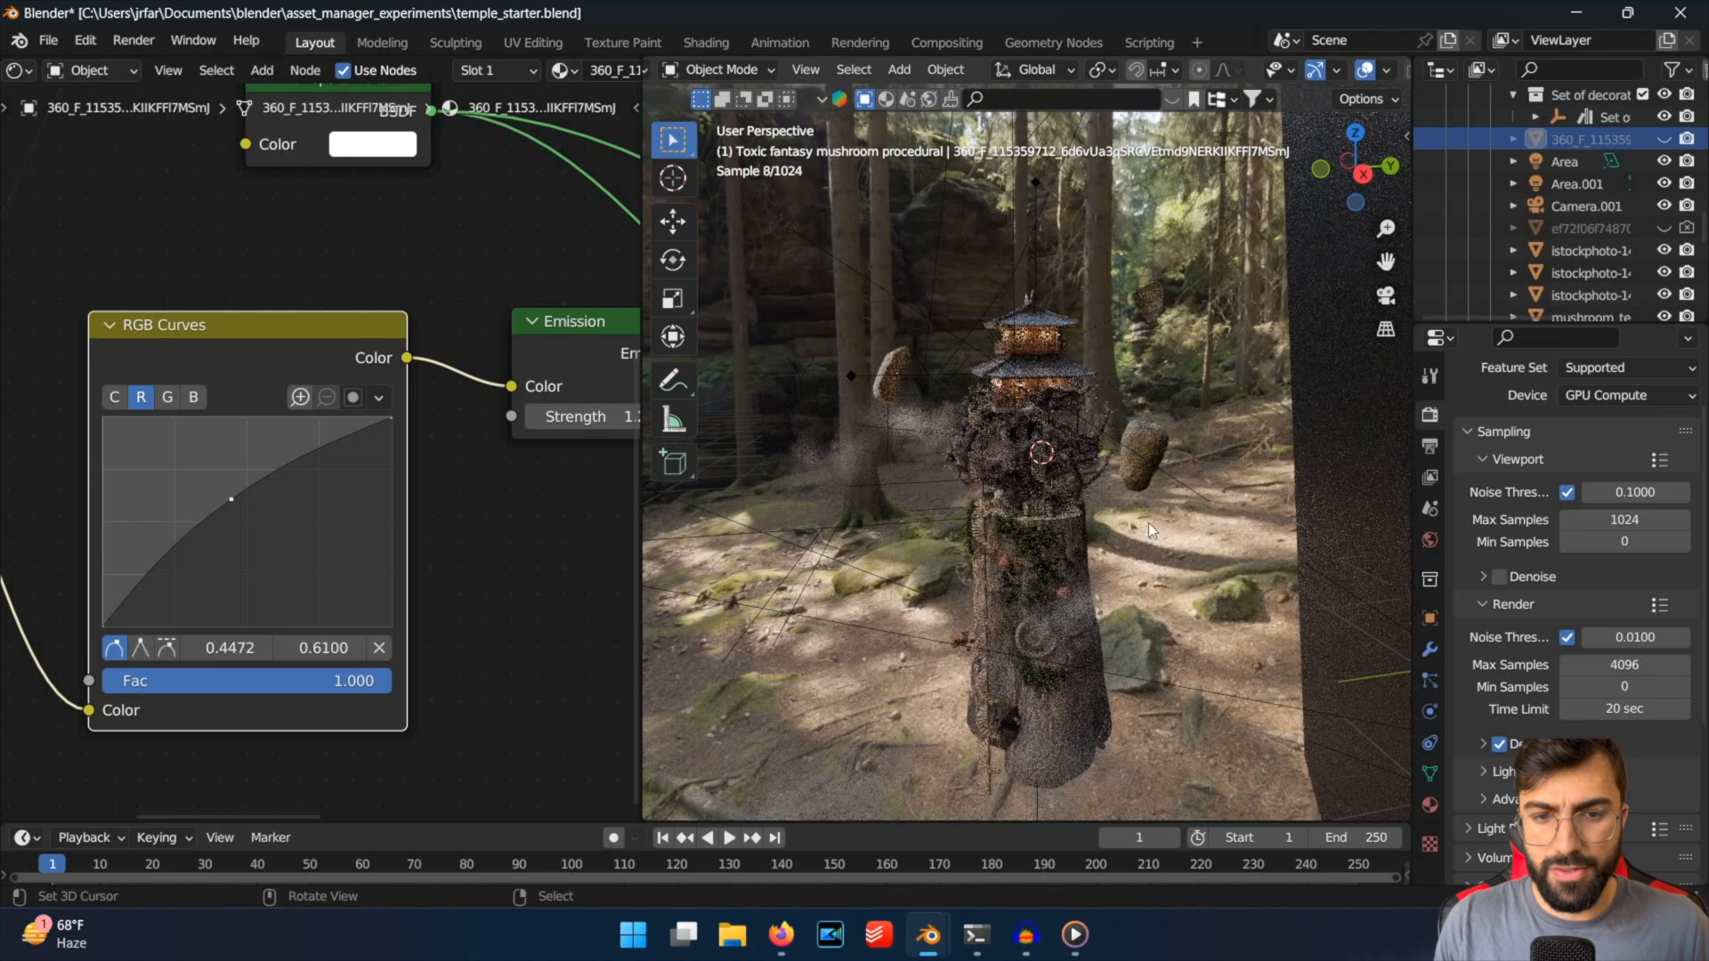
pyautogui.click(1124, 568)
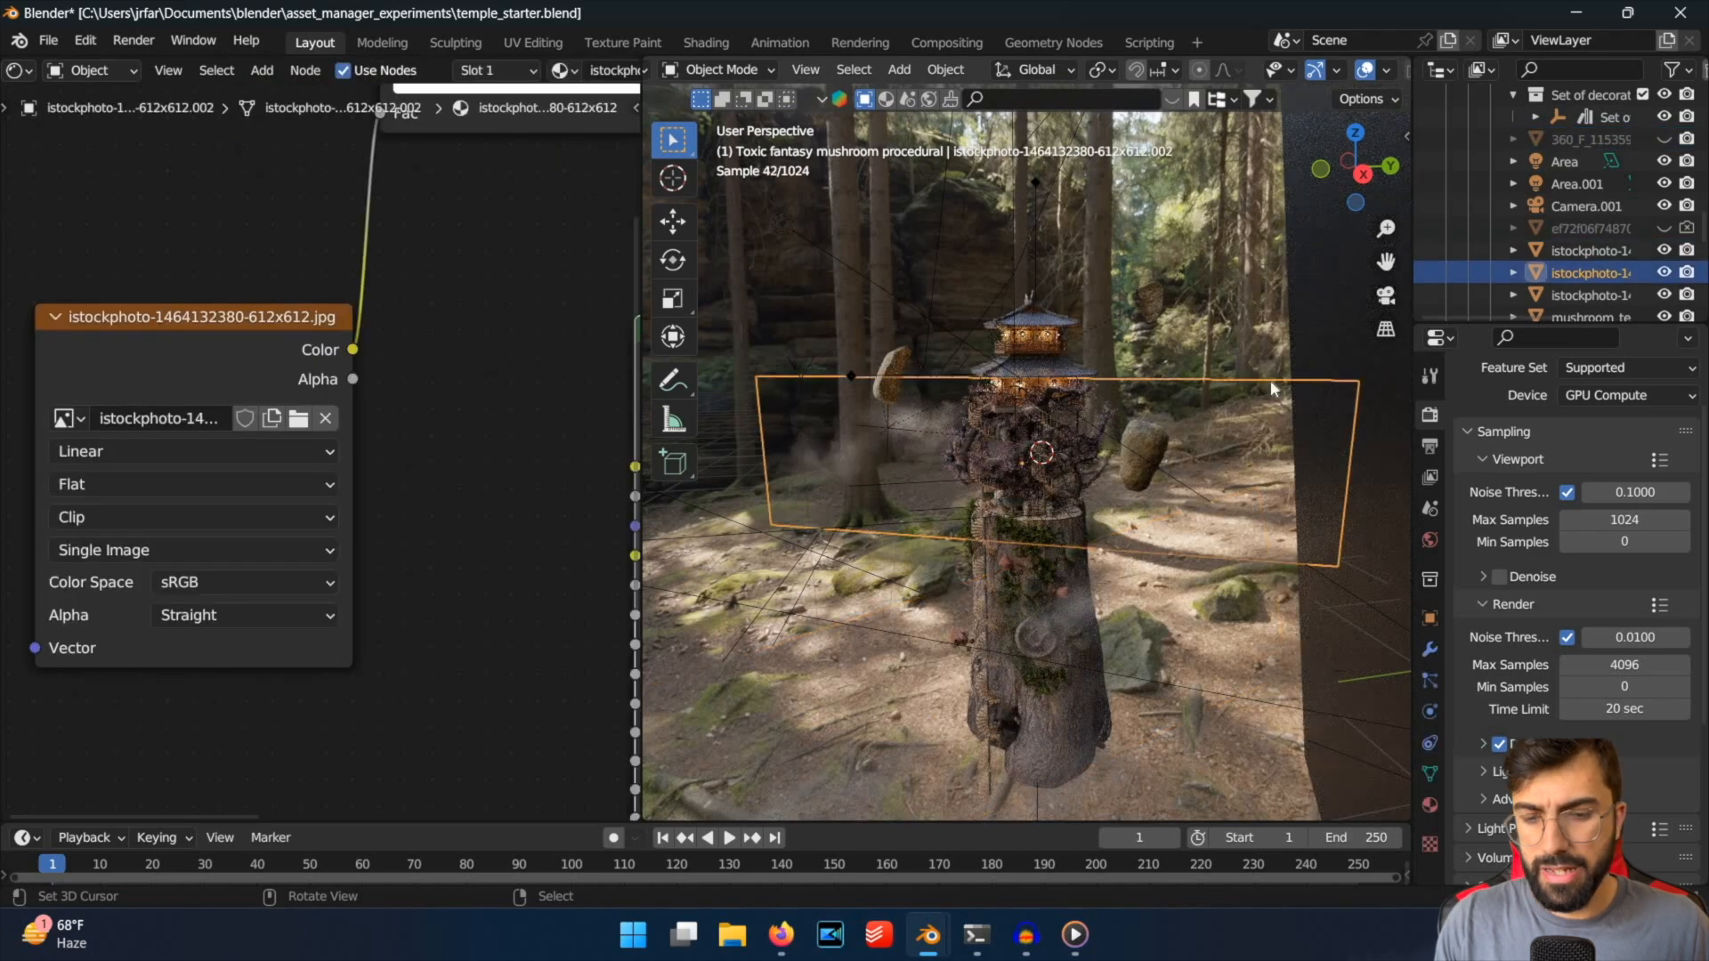
pyautogui.press('KP_0')
# Hide the three fog planes to compare the camera view without mist.
pyautogui.click(1664, 272)
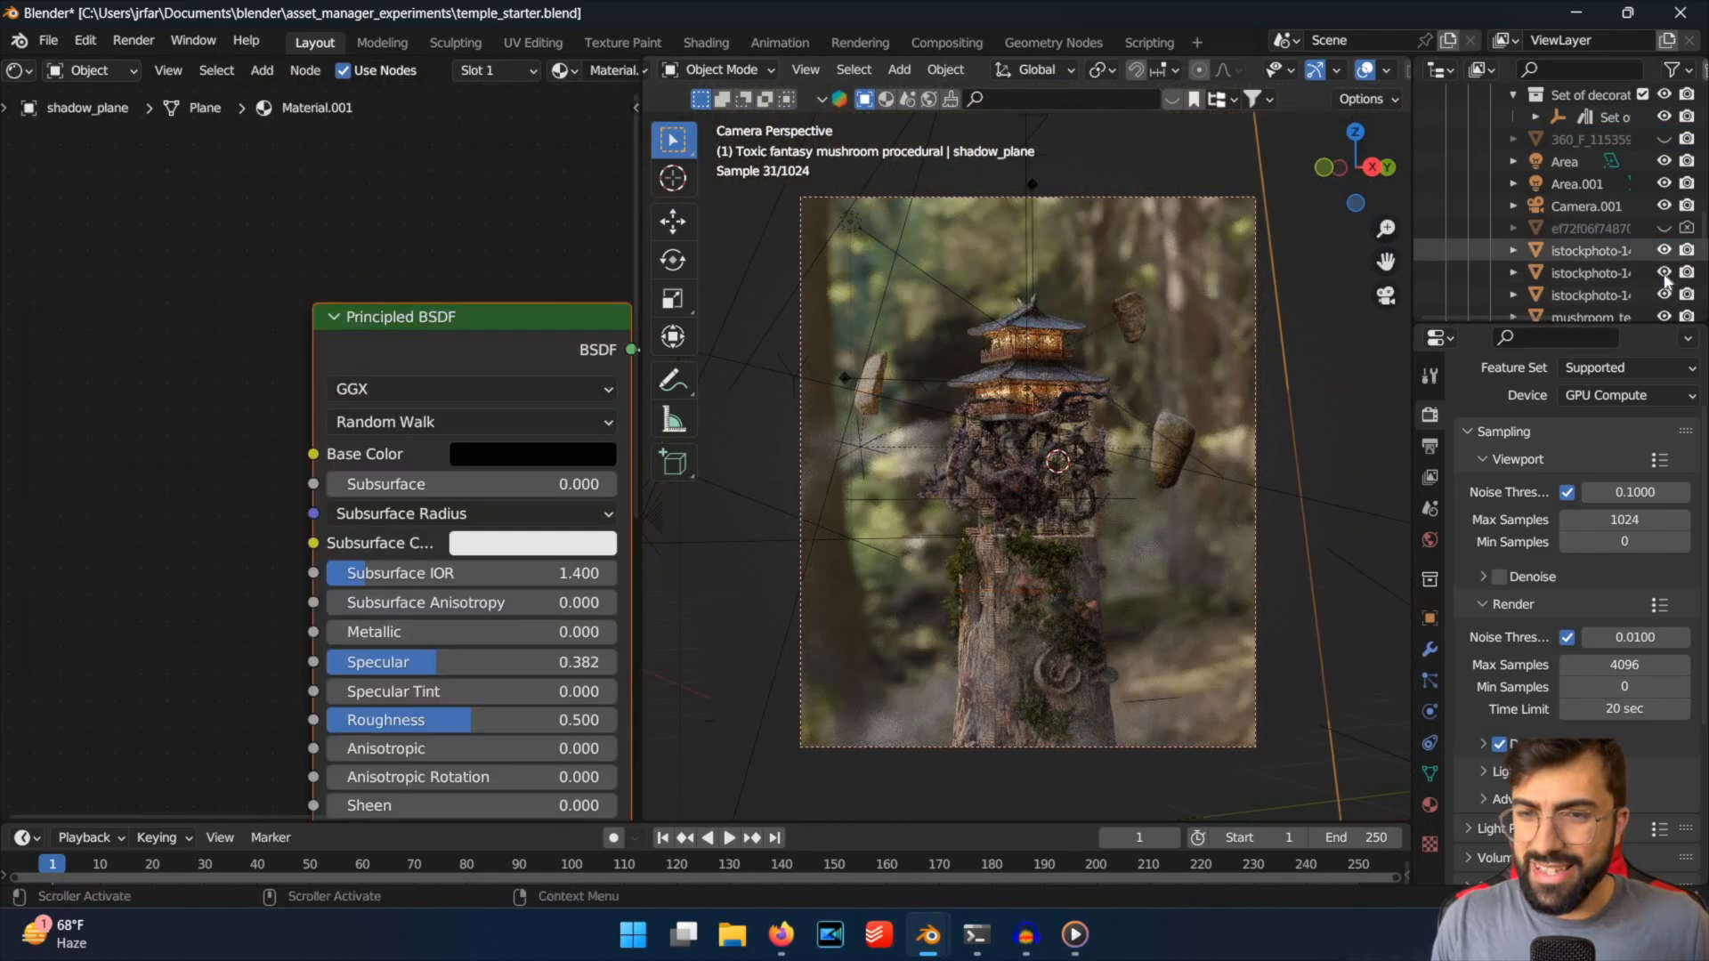
pyautogui.click(1663, 273)
pyautogui.click(1663, 295)
# Bring the mist back plane by plane in the camera view, starting with the last-listed fog plane.
pyautogui.scroll(-2, 1663, 295)
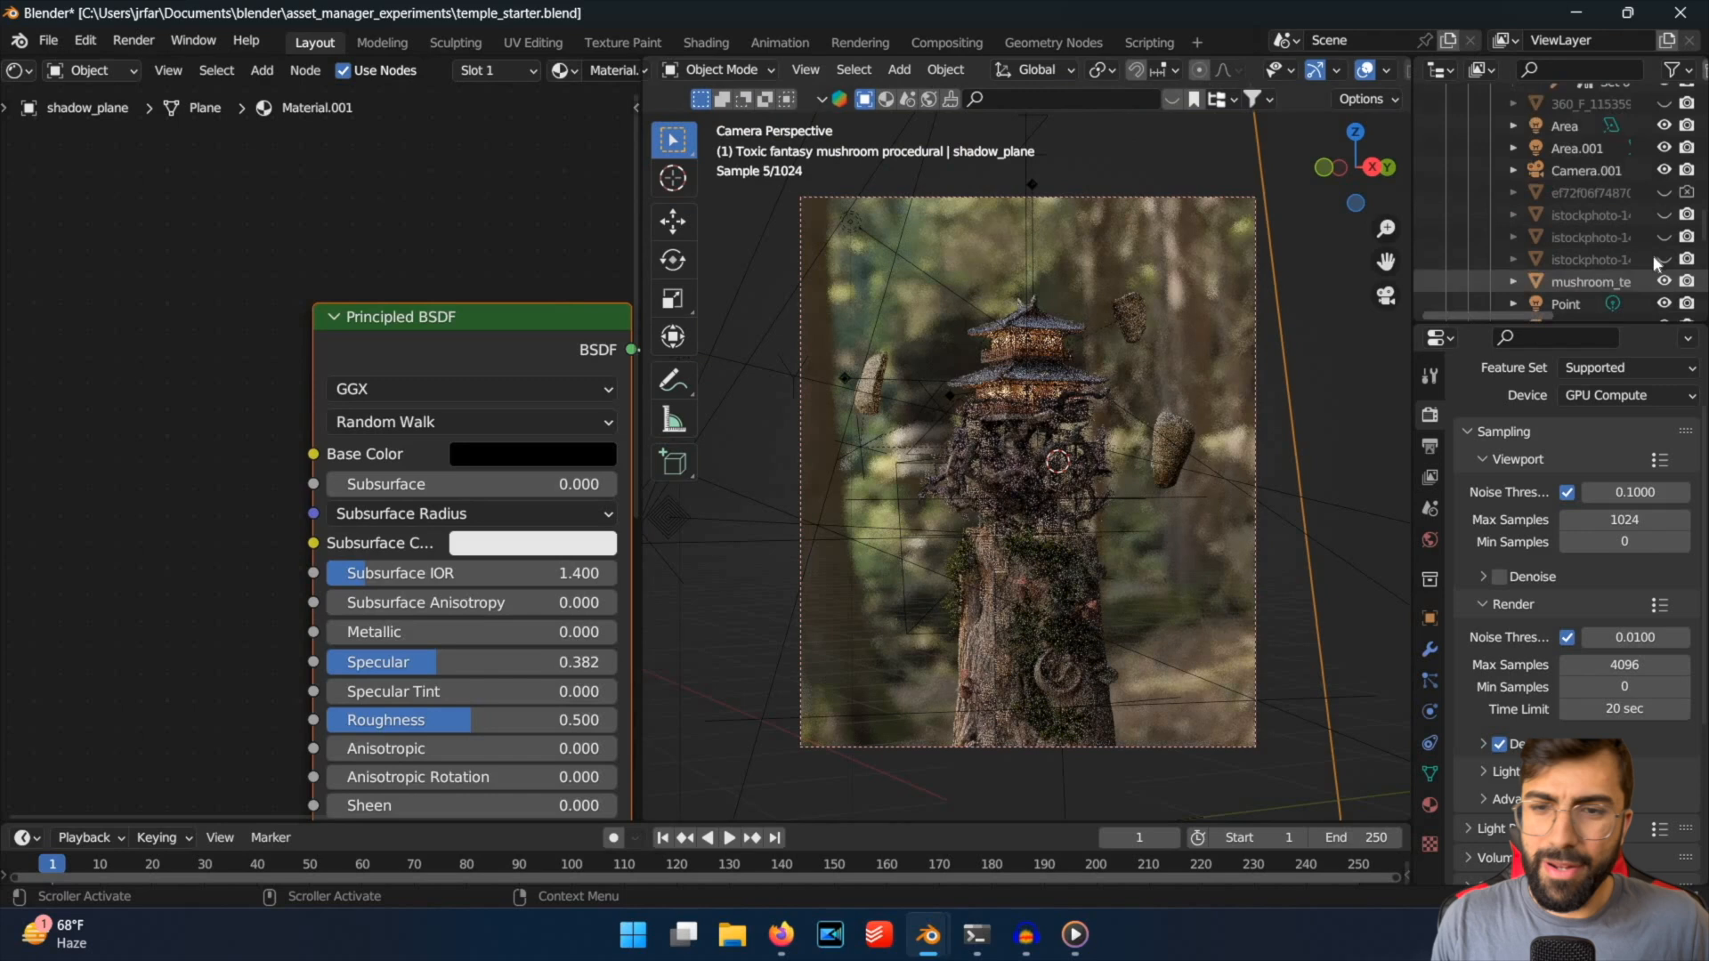
pyautogui.click(1664, 258)
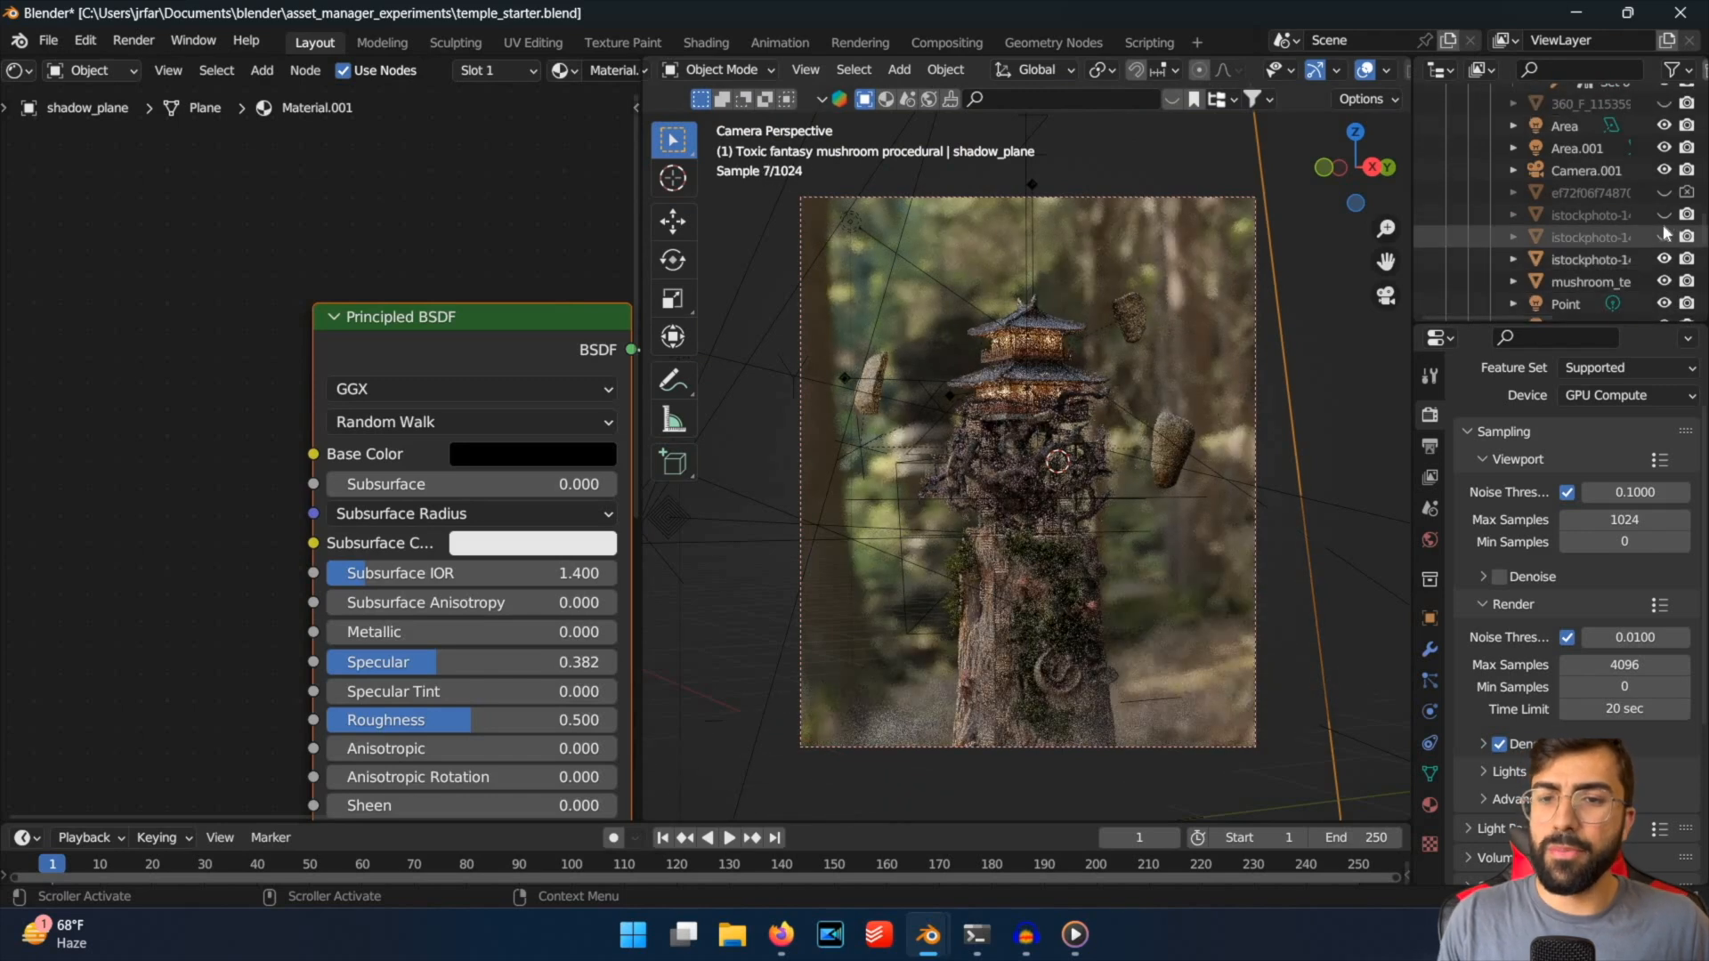
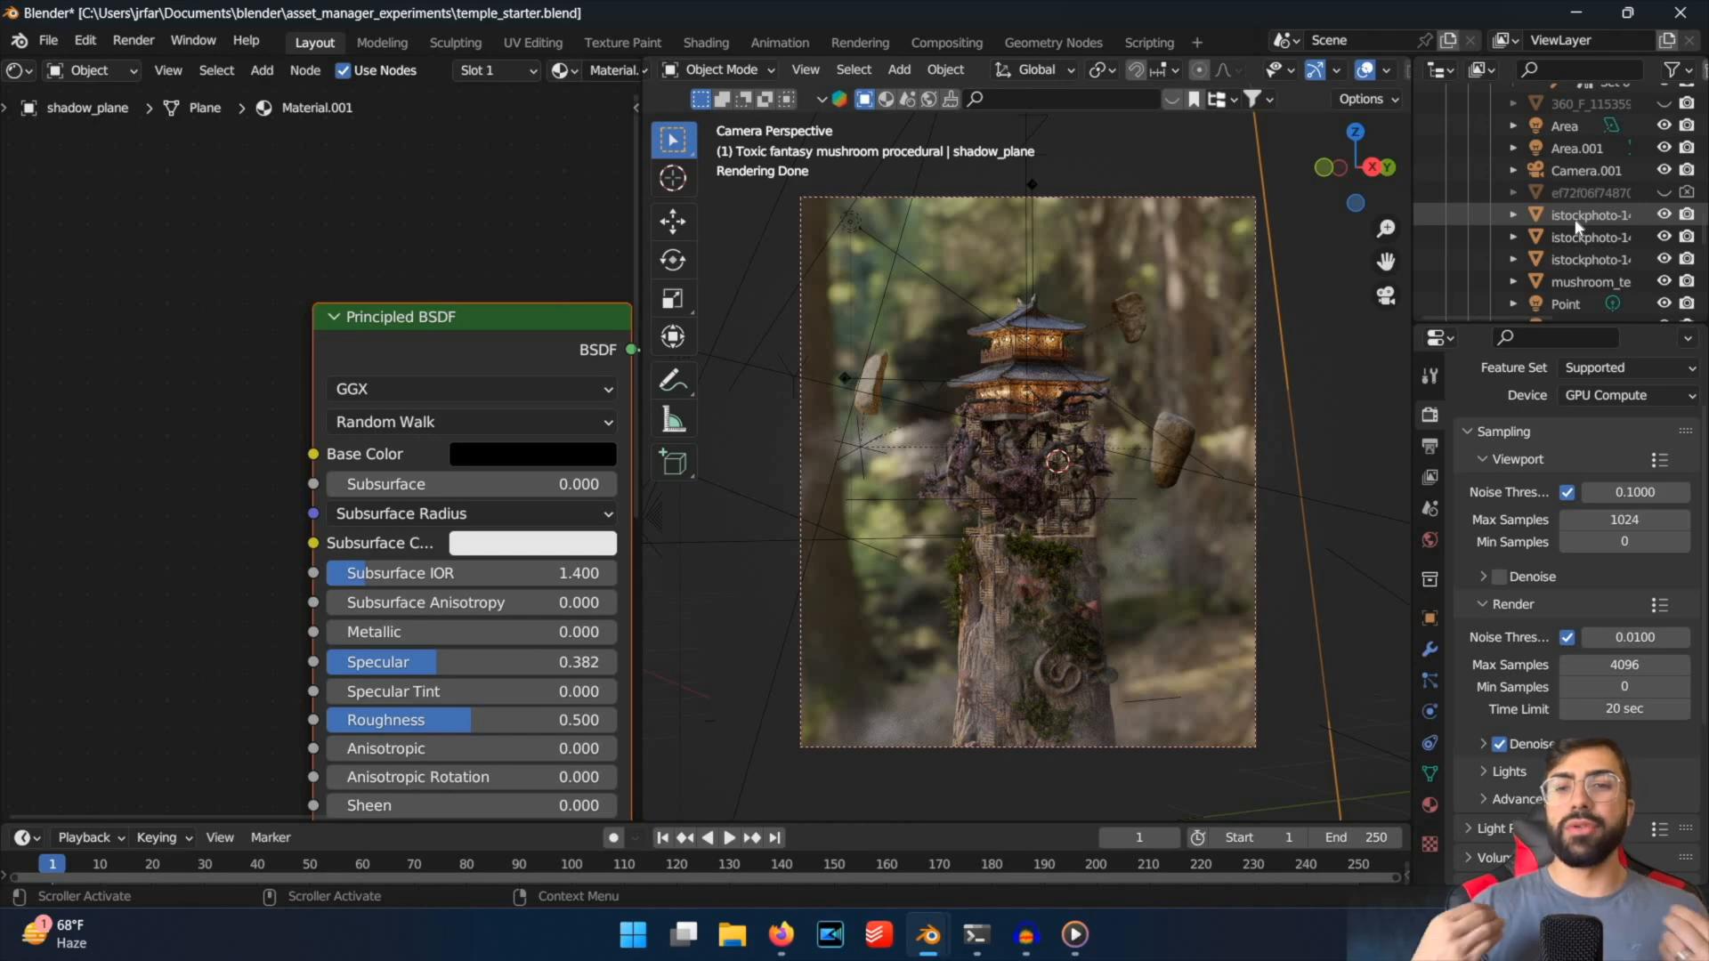
# Save the temple_starter.blend file and bring the entries above the fog planes in the object list into view.
pyautogui.click(1138, 324)
pyautogui.hotkey('ctrl', 's')
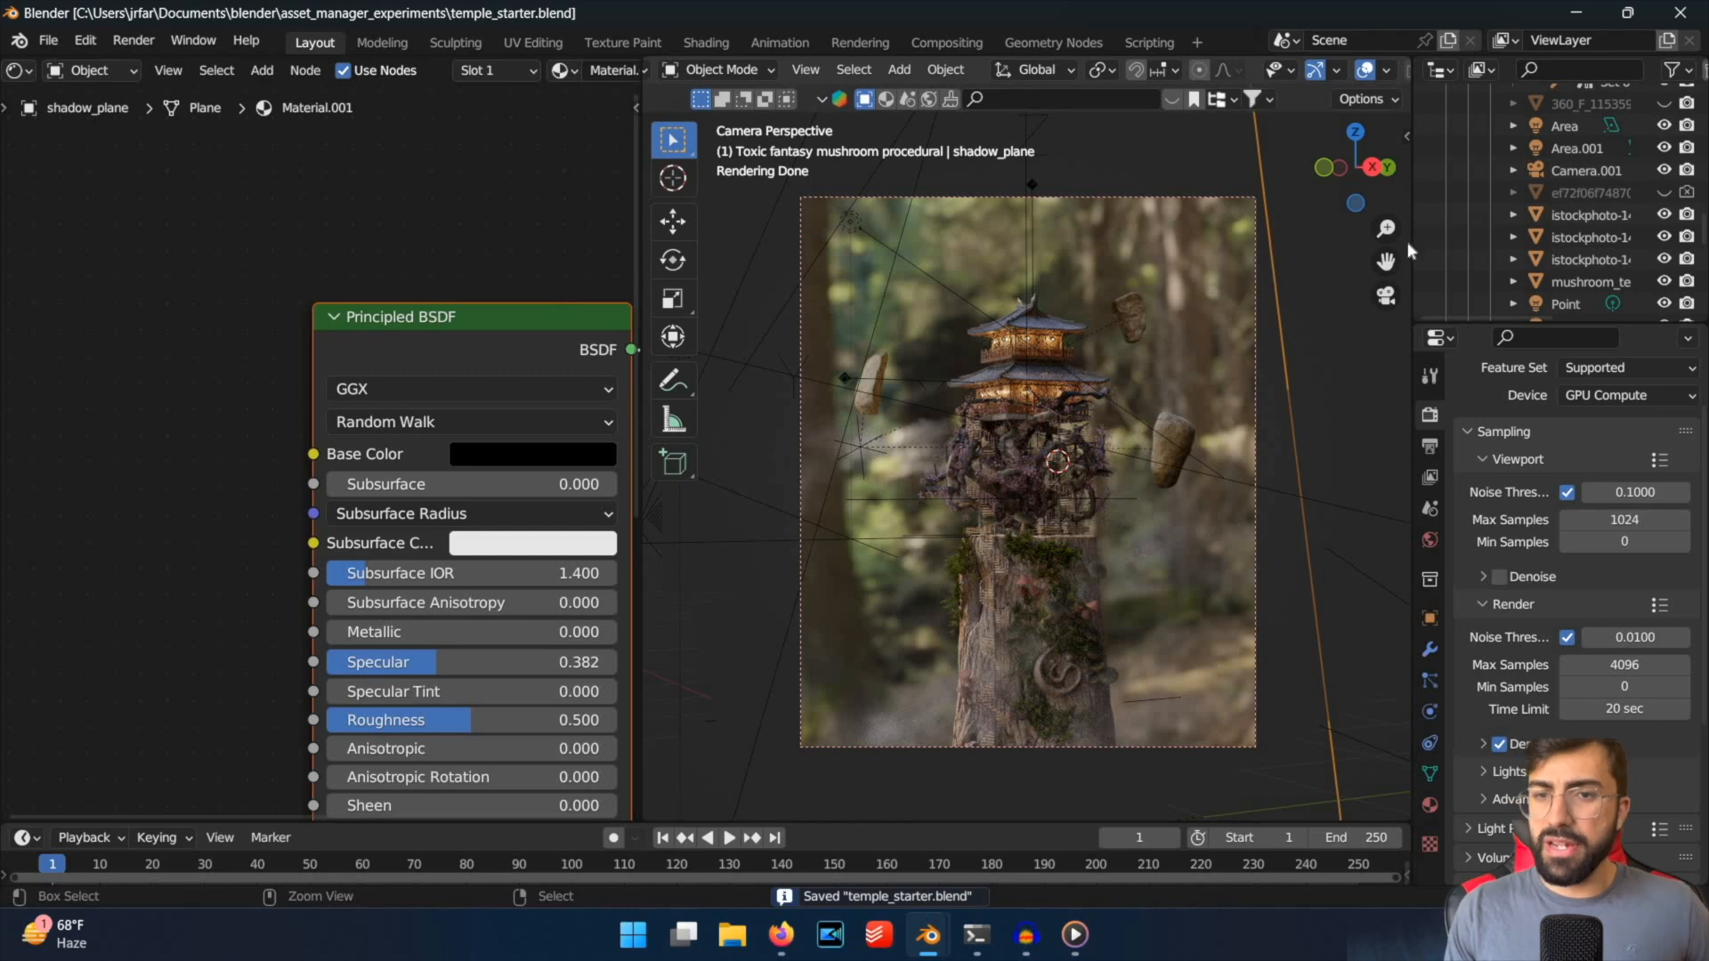
pyautogui.scroll(2, 1495, 205)
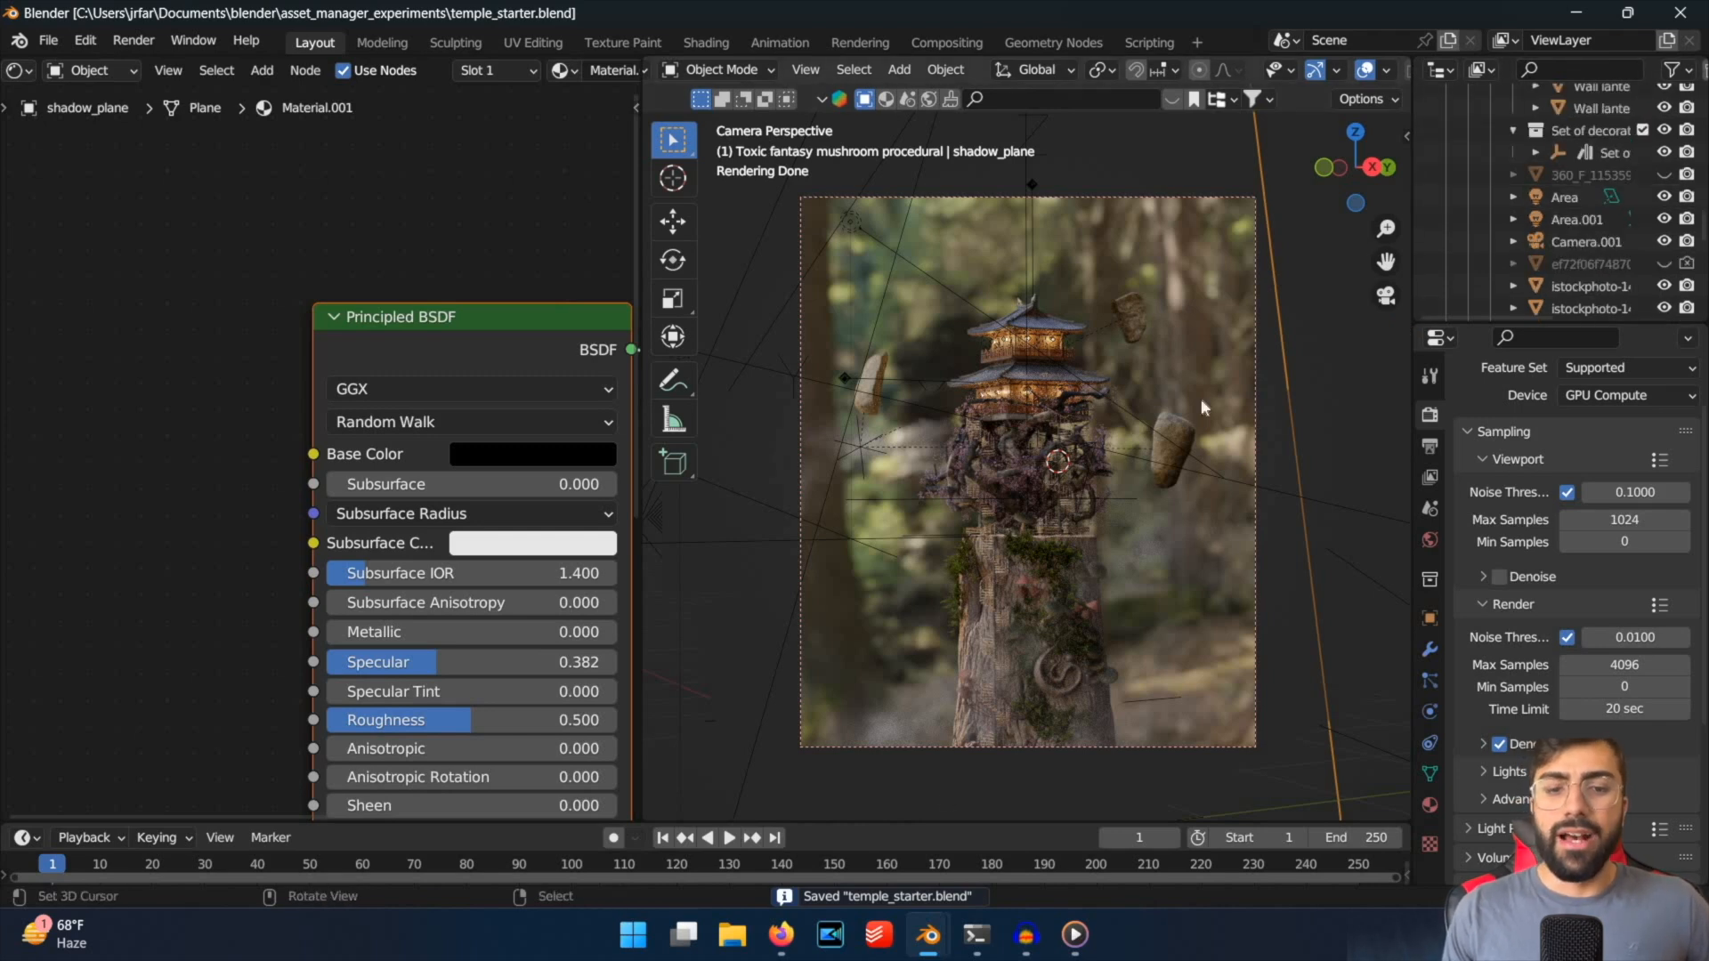
# Switch to the reference presentation in the browser, examine the temple render slides in slideshow mode, and return to Blender to compare.
pyautogui.click(781, 935)
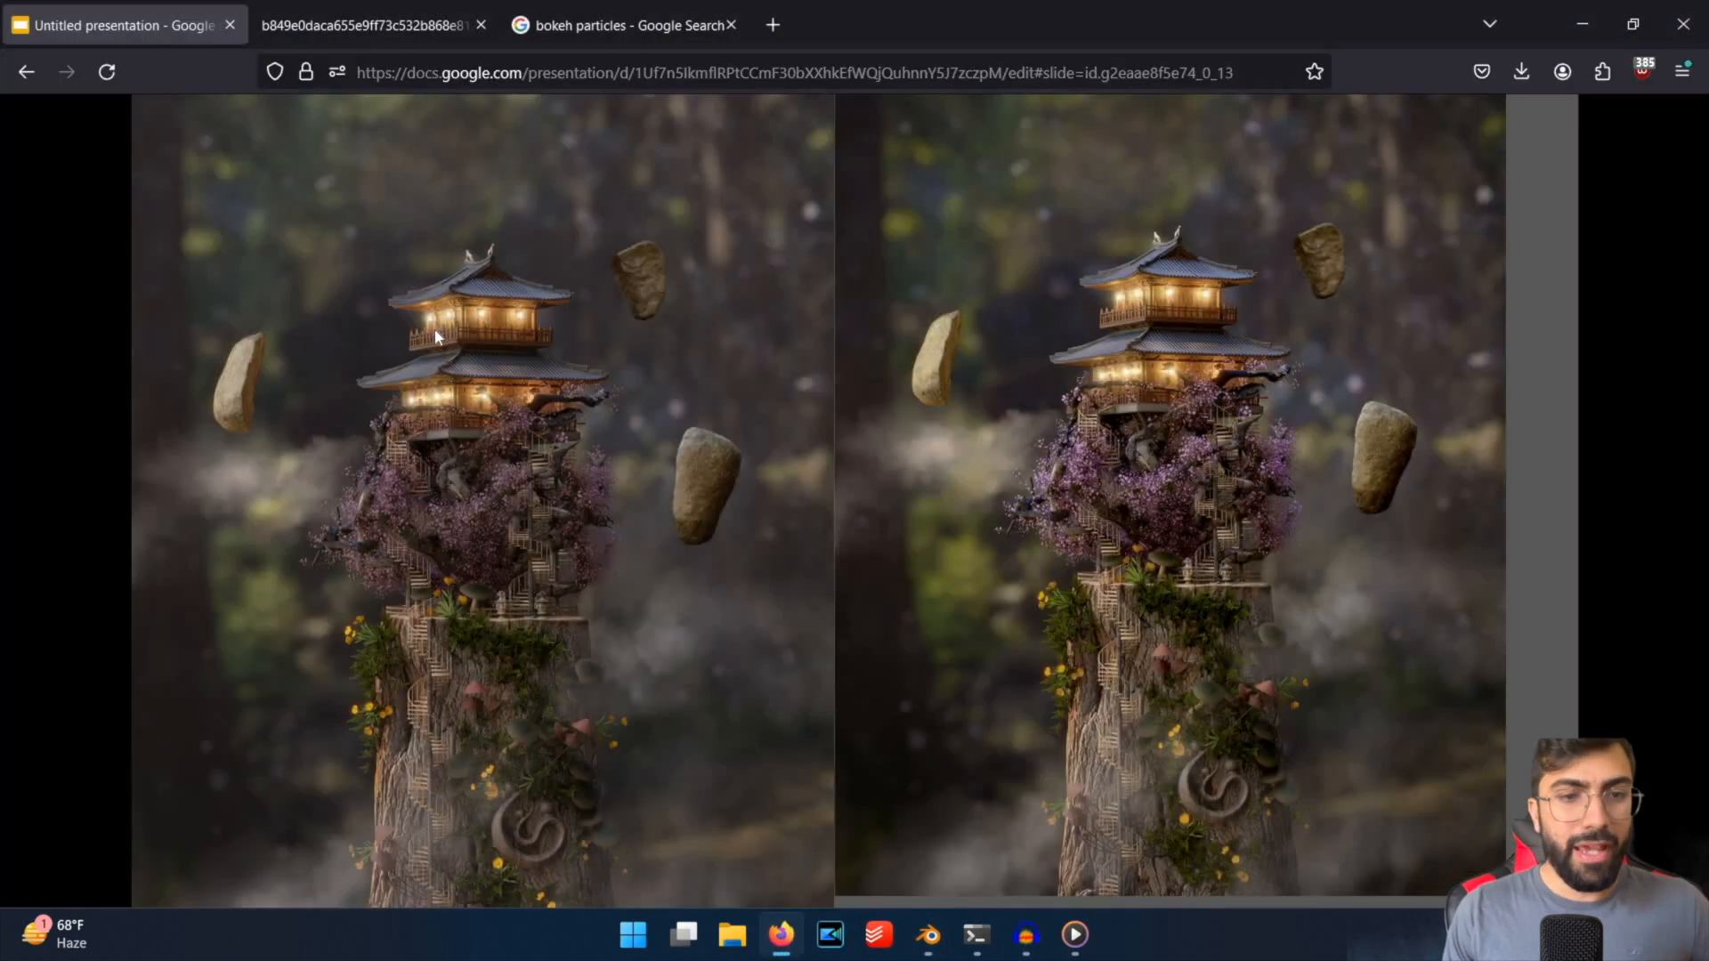
pyautogui.press('Escape')
pyautogui.press('Up')
pyautogui.press('Up')
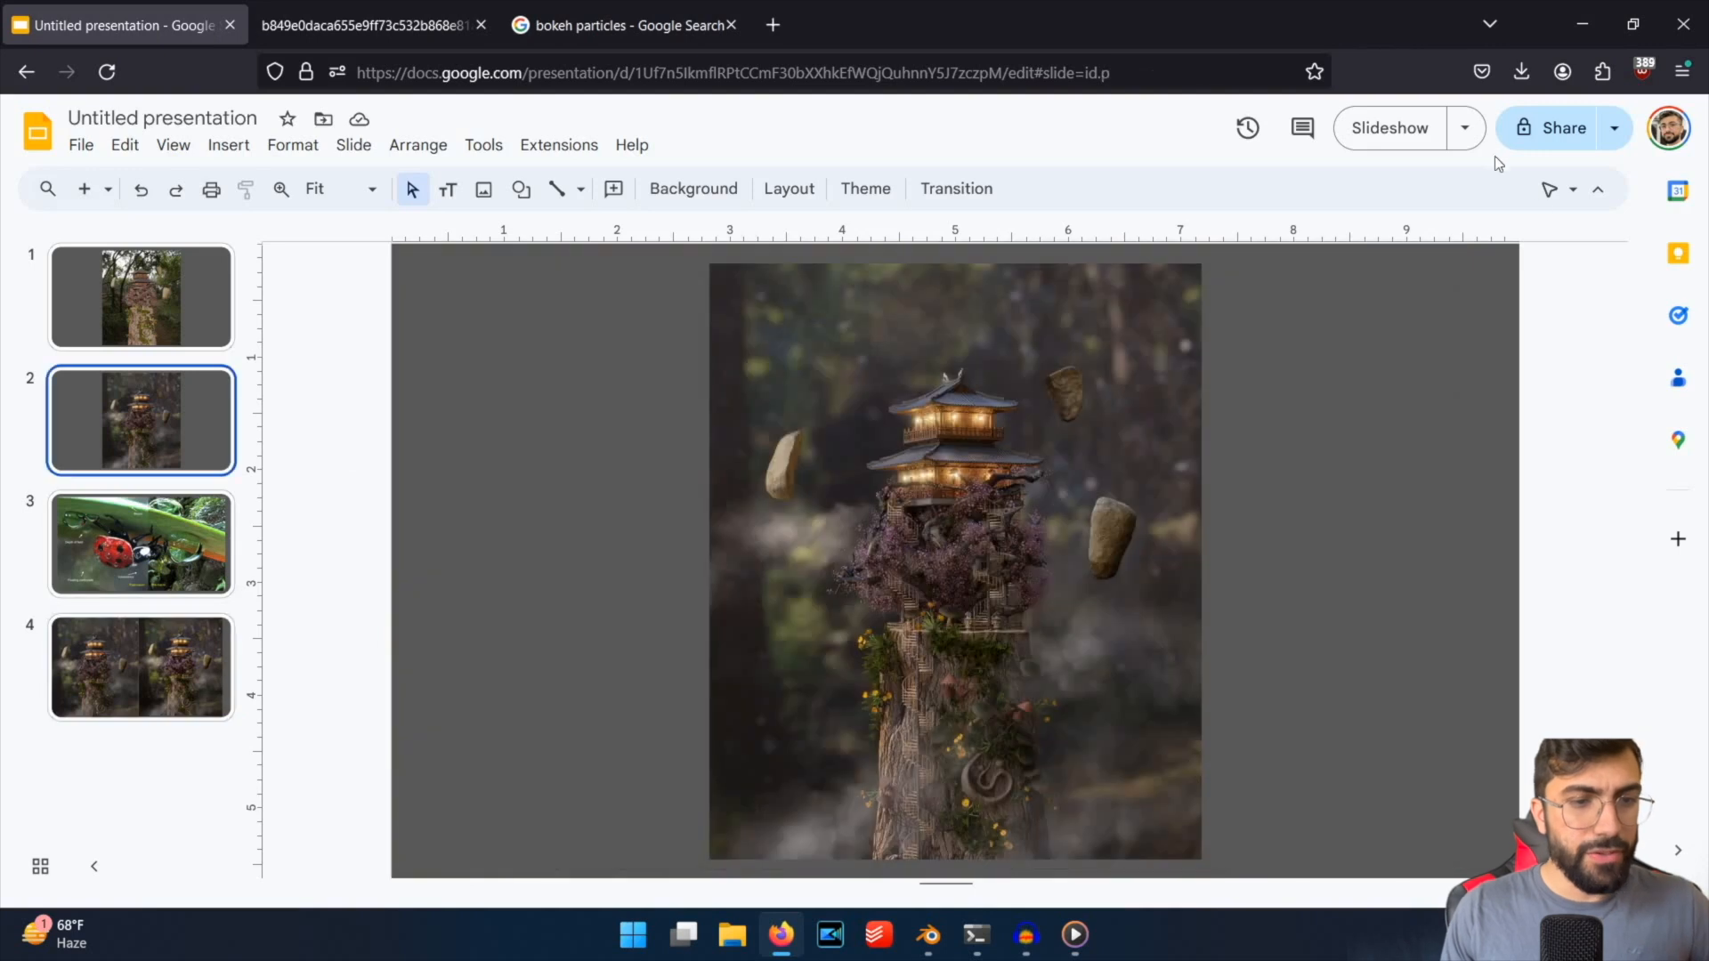
pyautogui.click(1464, 127)
pyautogui.click(1233, 250)
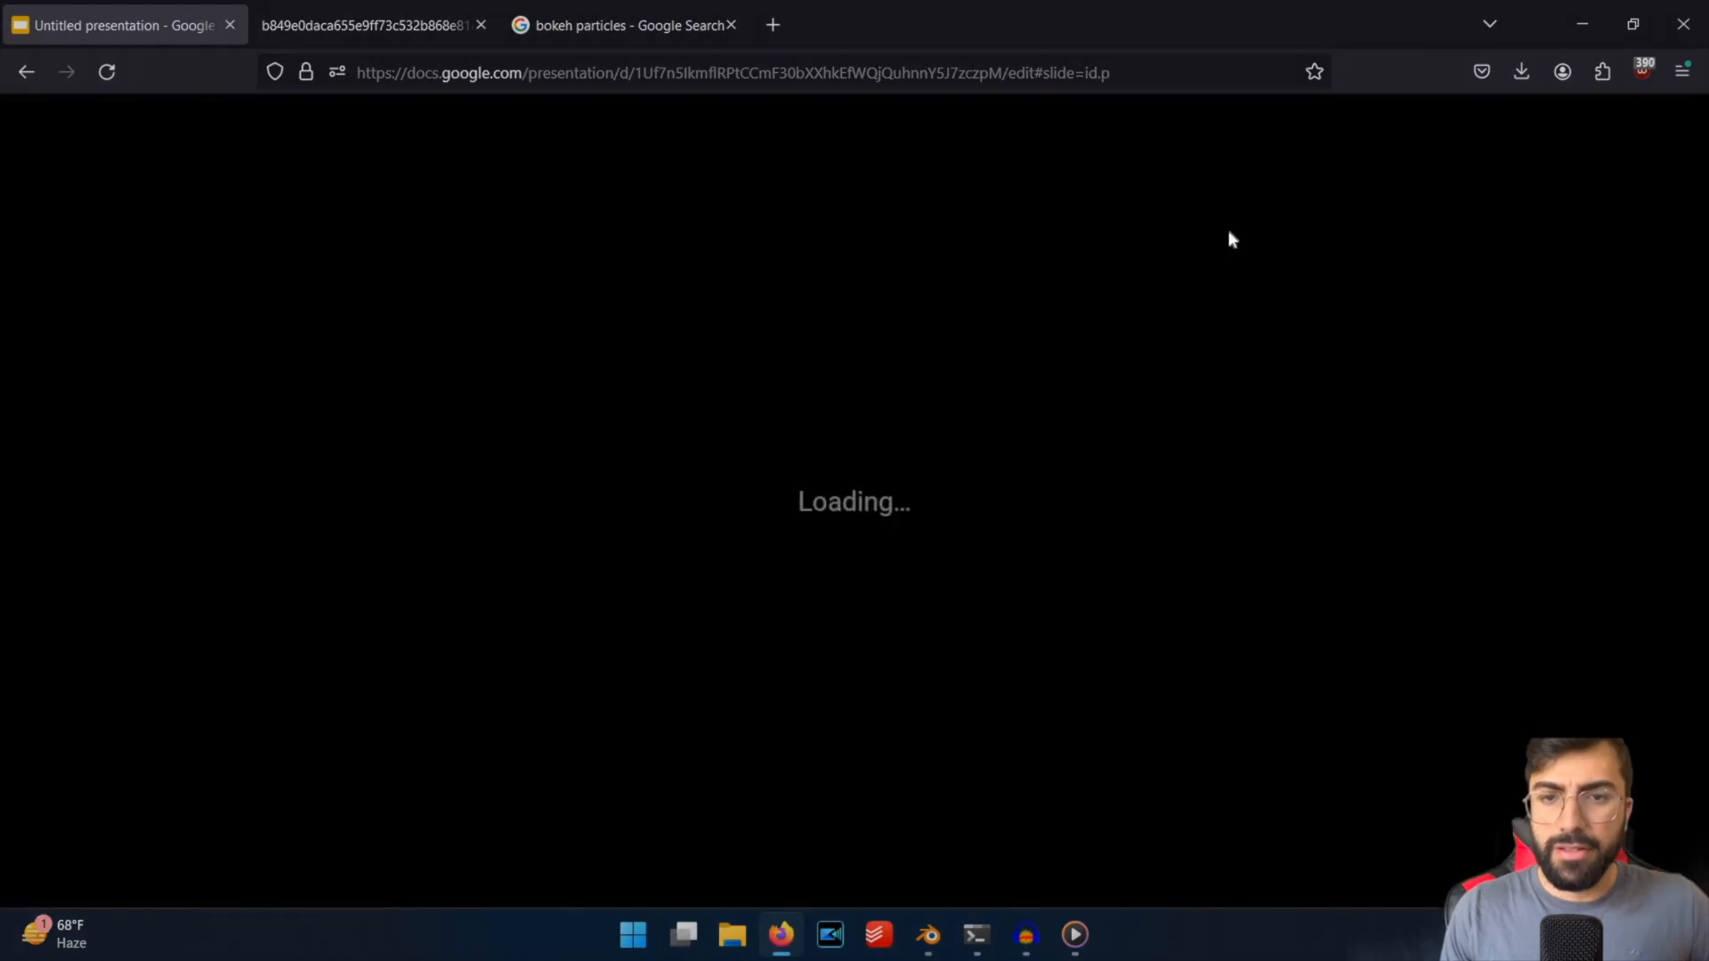
pyautogui.press('Escape')
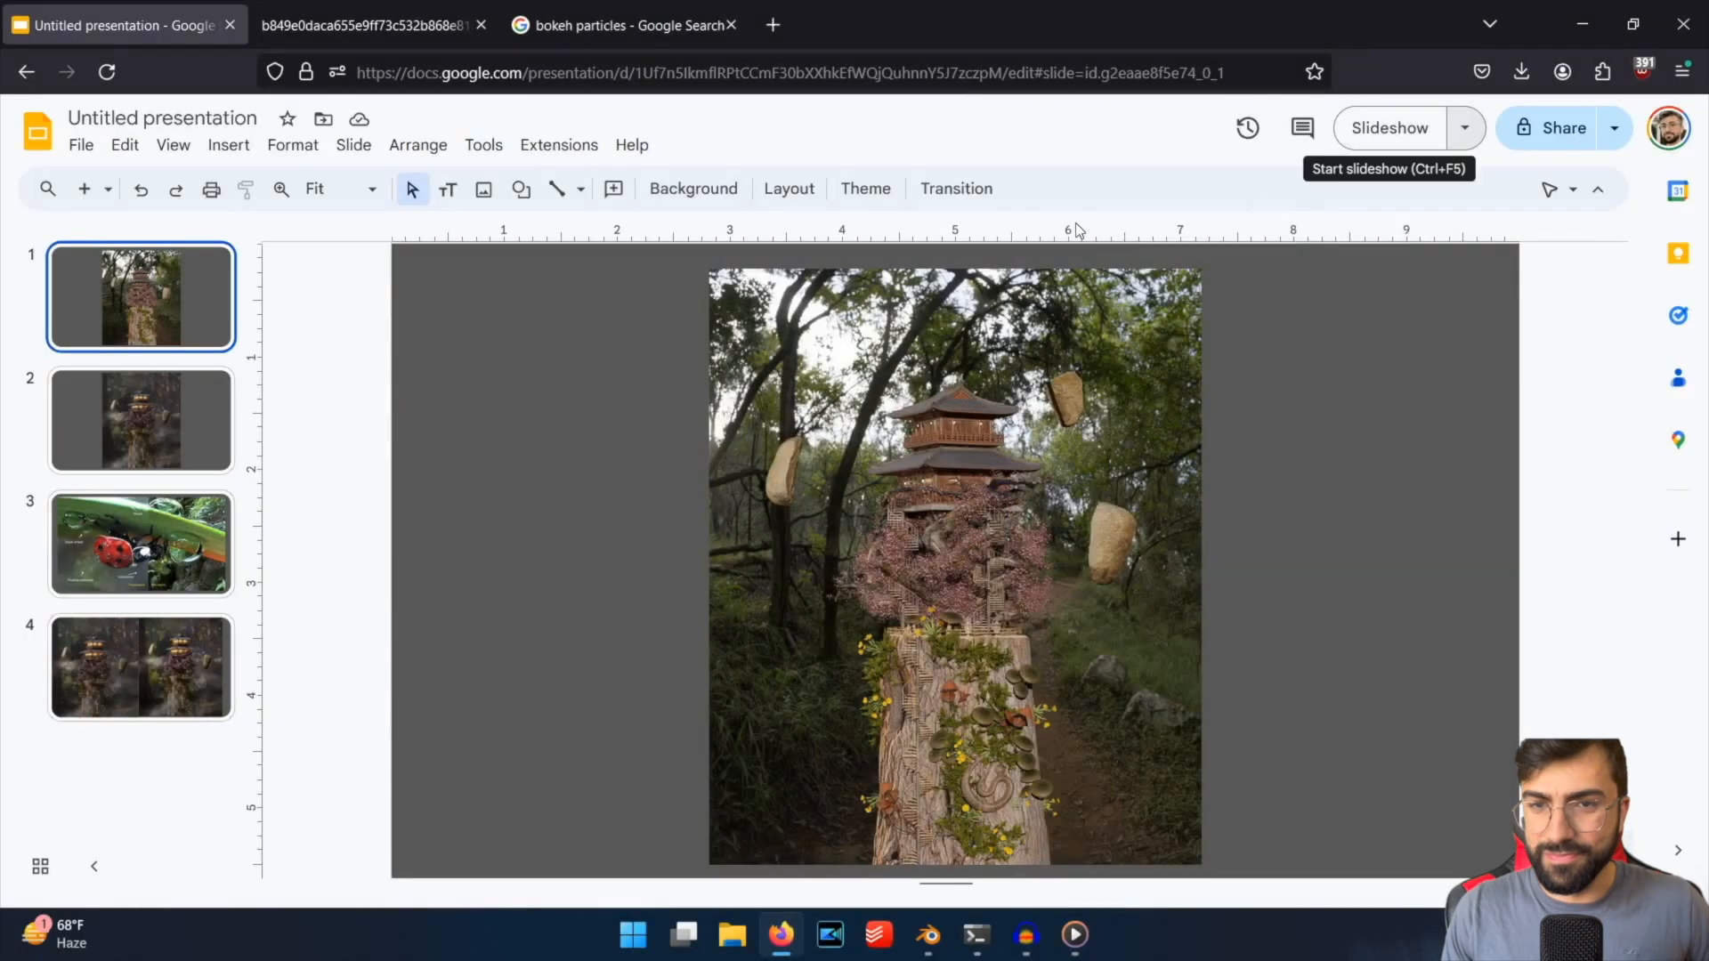
pyautogui.click(1464, 127)
pyautogui.click(1246, 176)
pyautogui.click(1246, 141)
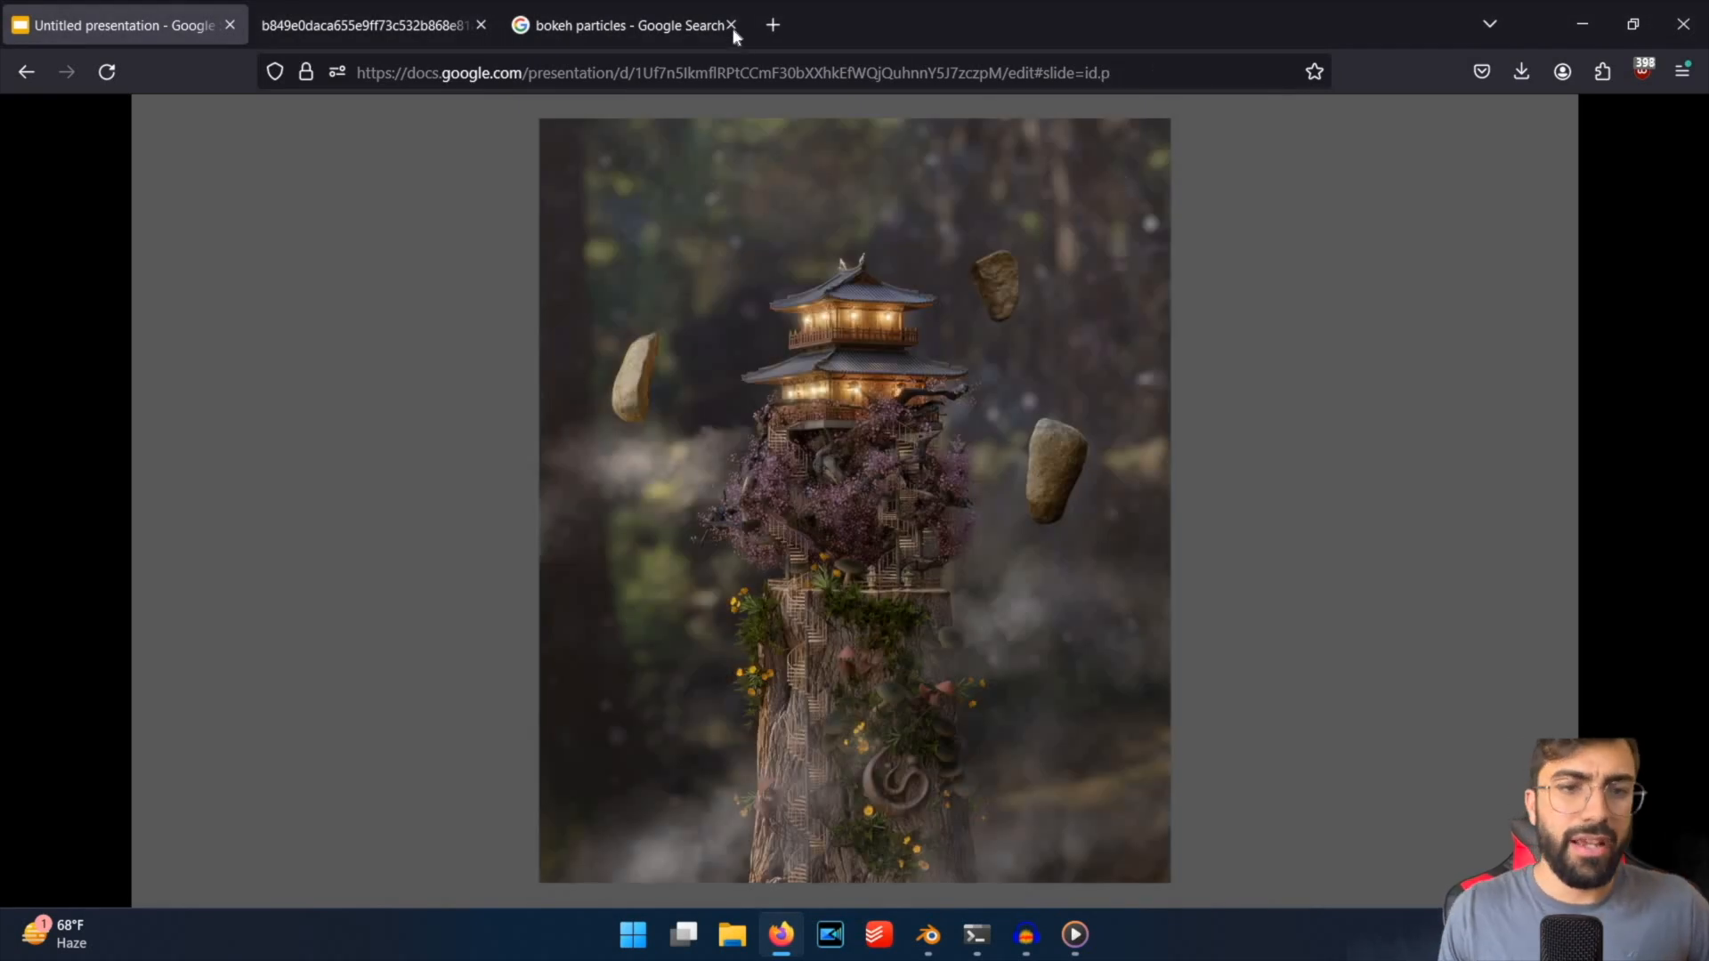
pyautogui.click(928, 935)
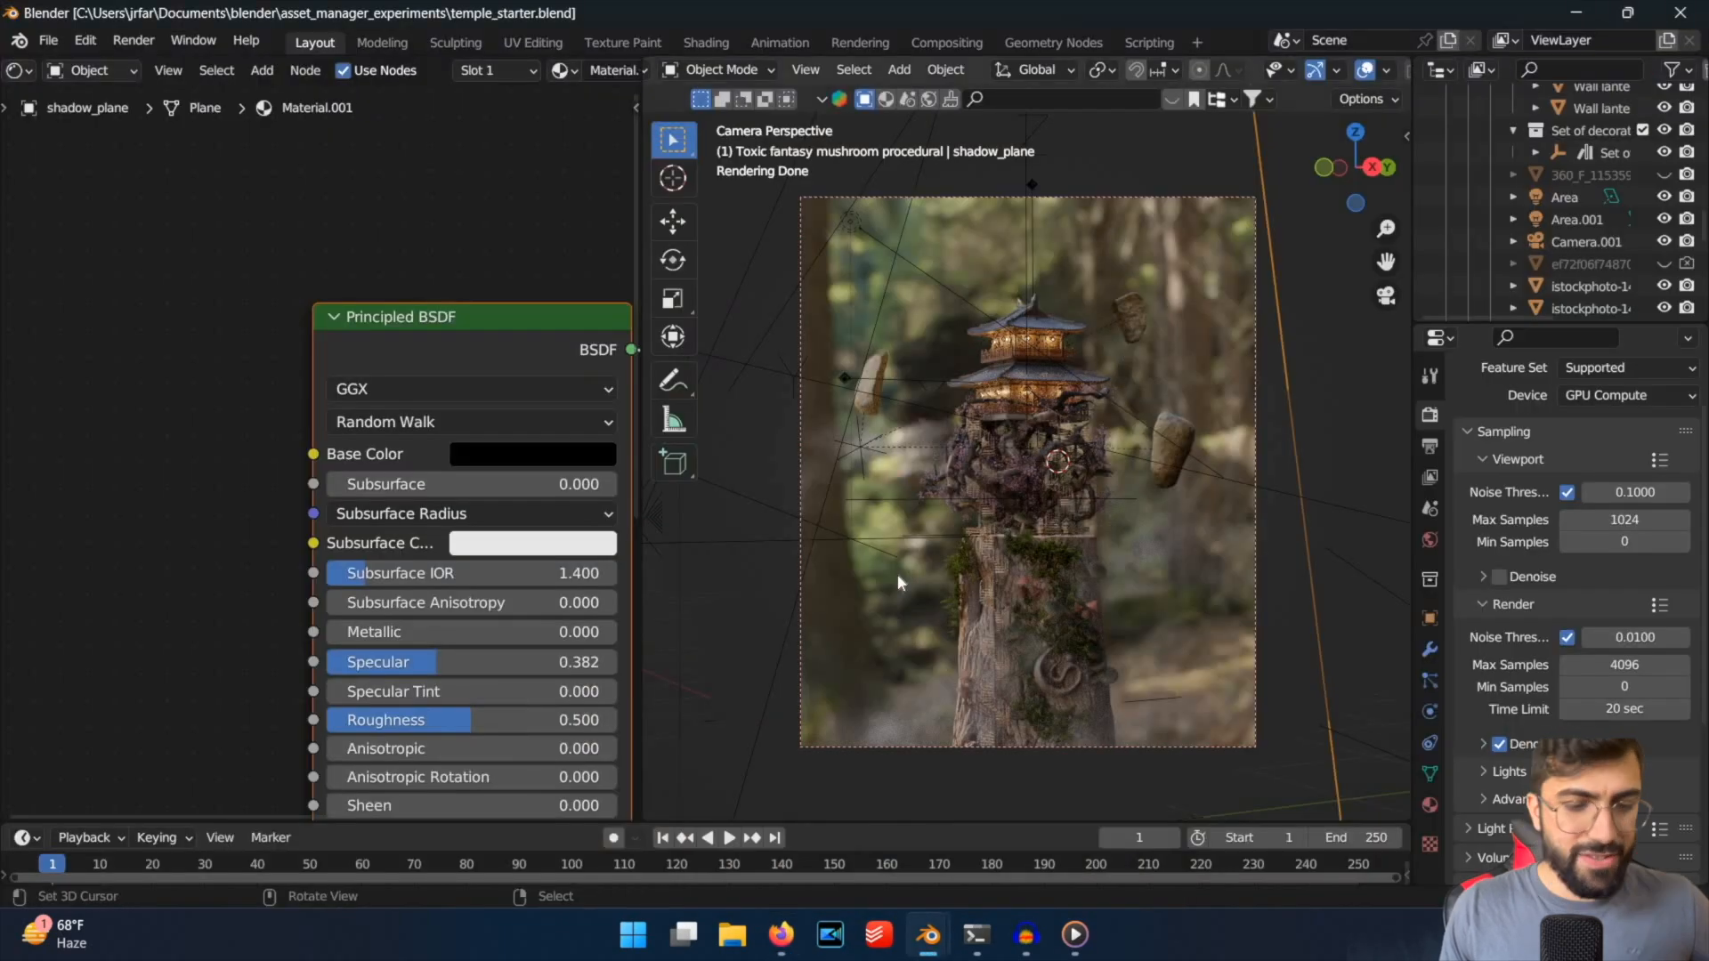
# Switch to the browser and search Google Images for "bokeh particles" in a new tab.
pyautogui.click(778, 934)
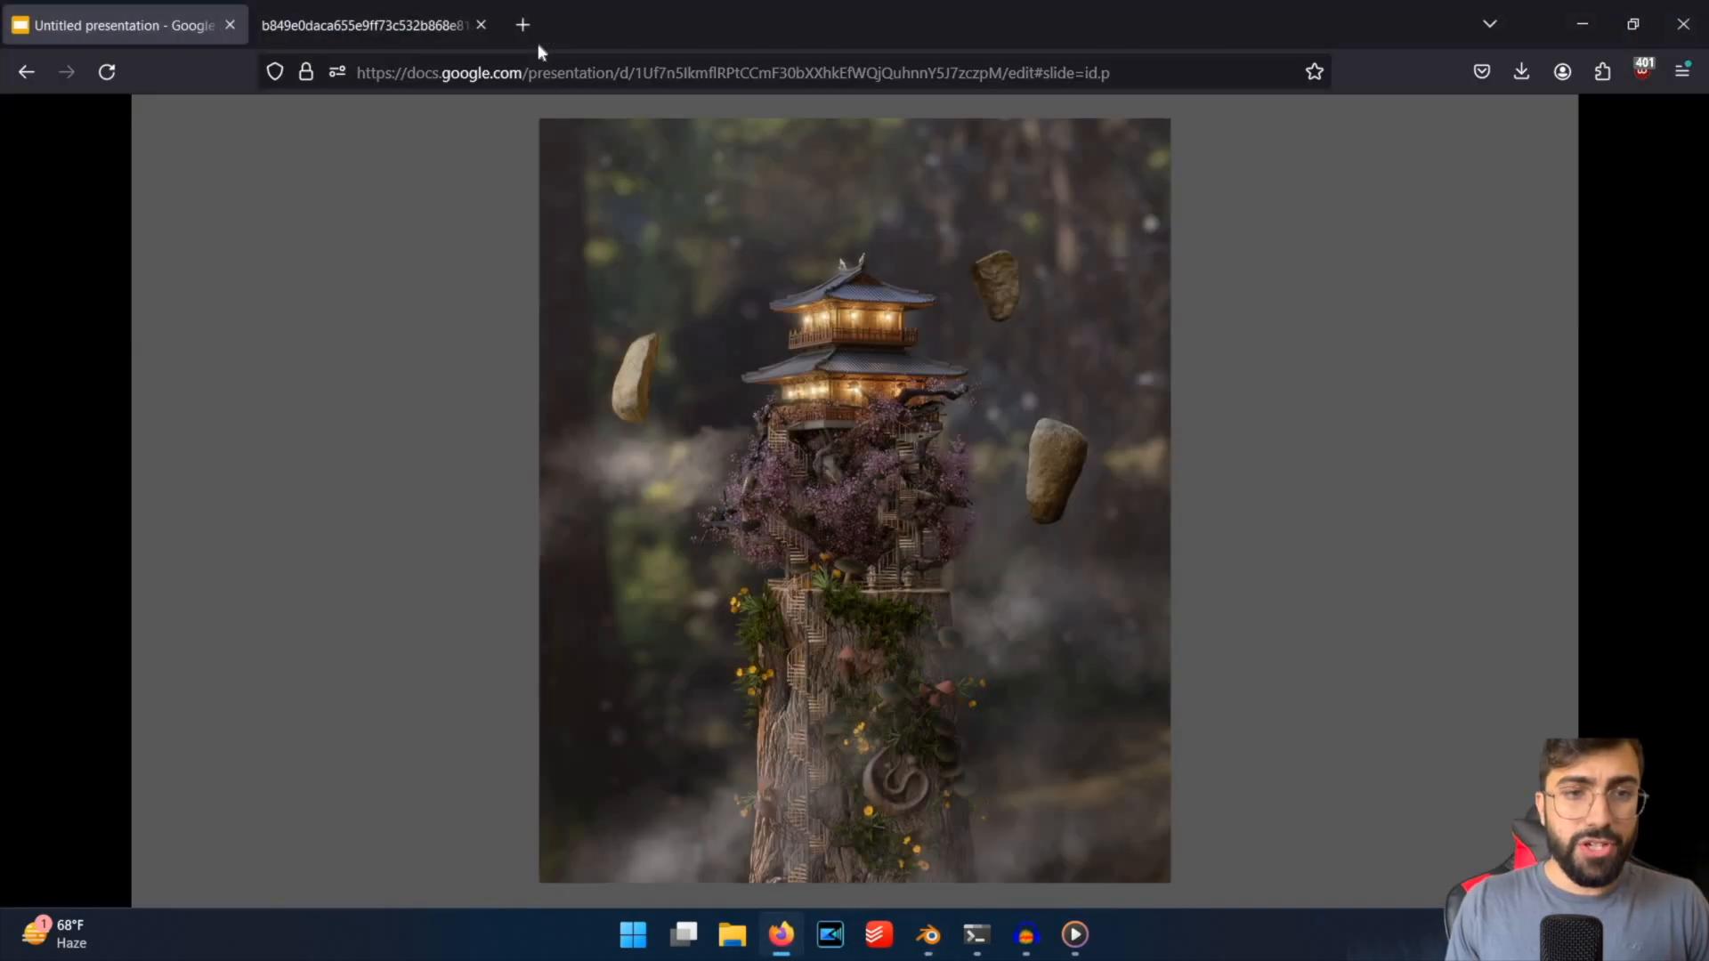
pyautogui.click(535, 38)
pyautogui.write('bok')
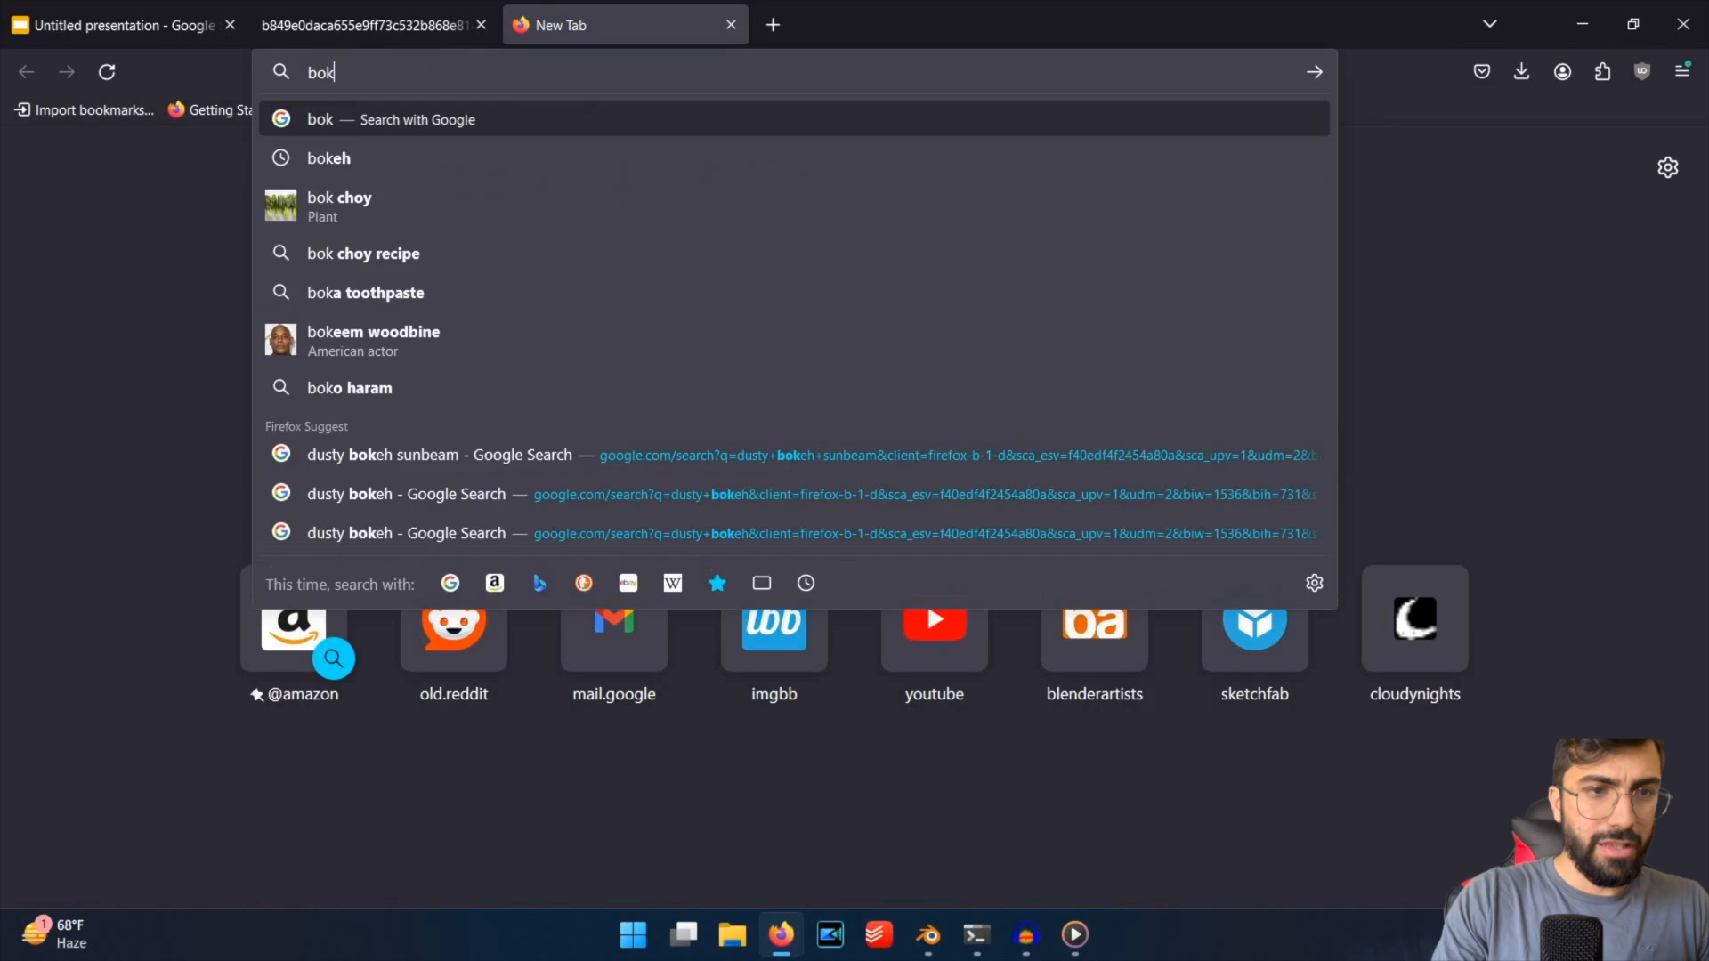
pyautogui.press('BackSpace')
pyautogui.press('BackSpace')
pyautogui.press('BackSpace')
pyautogui.write('images.google.com')
pyautogui.press('Return')
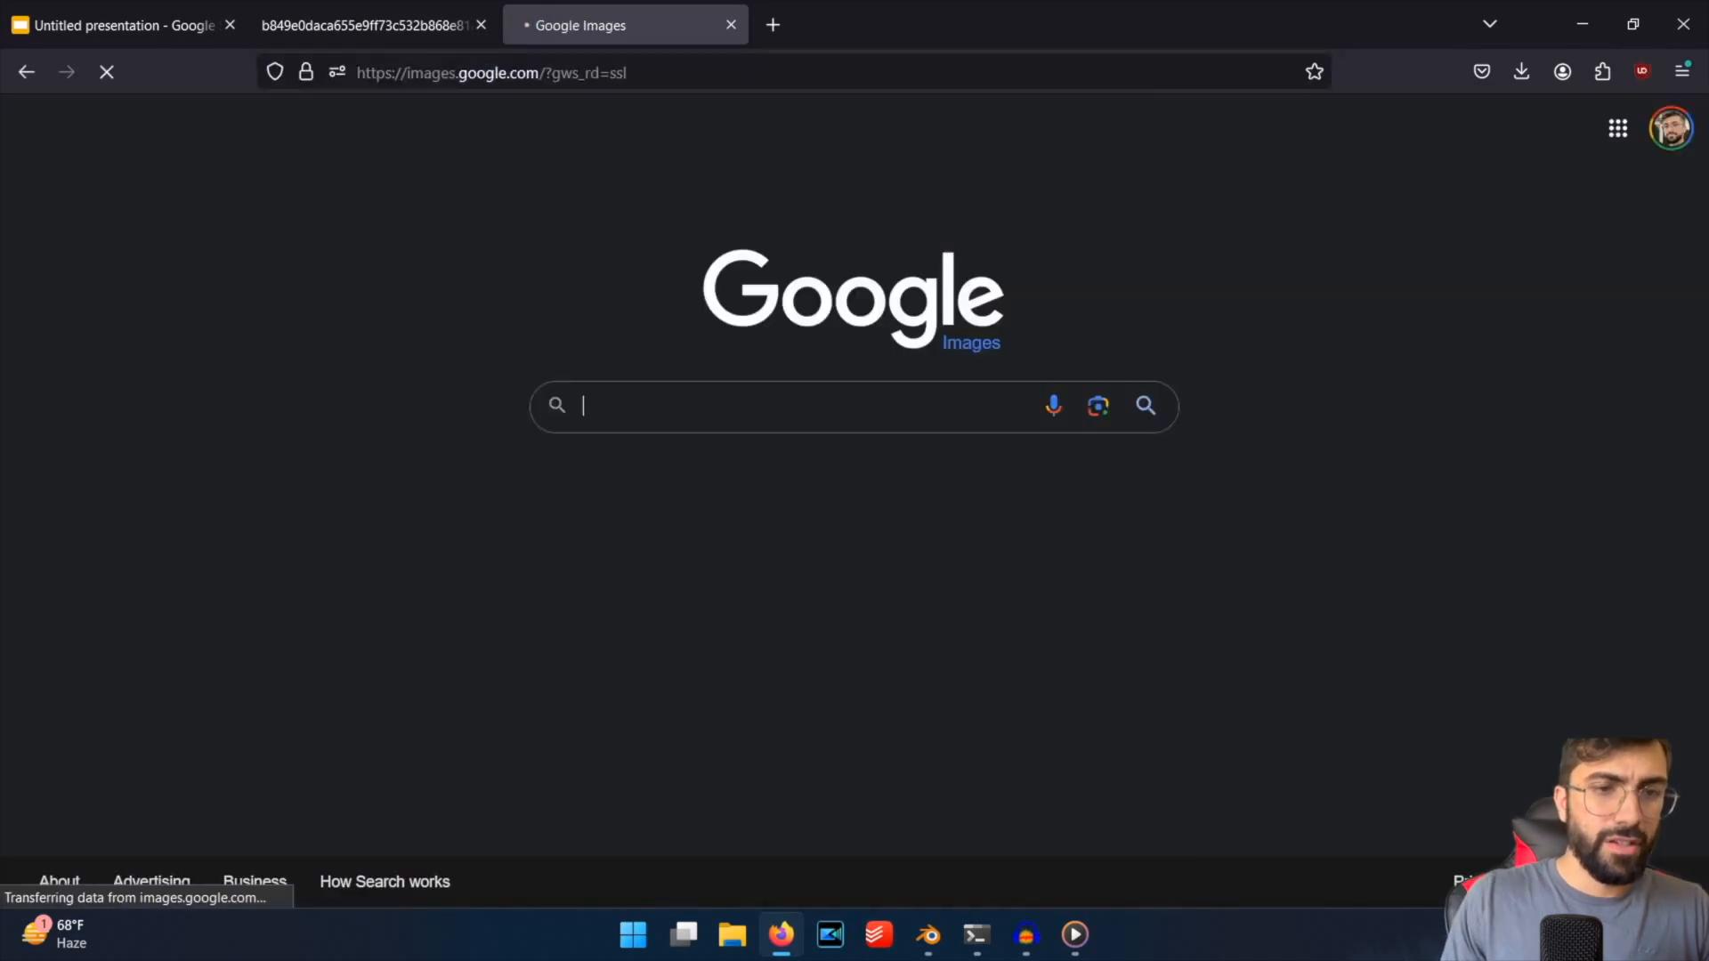
pyautogui.write('bokeh particles')
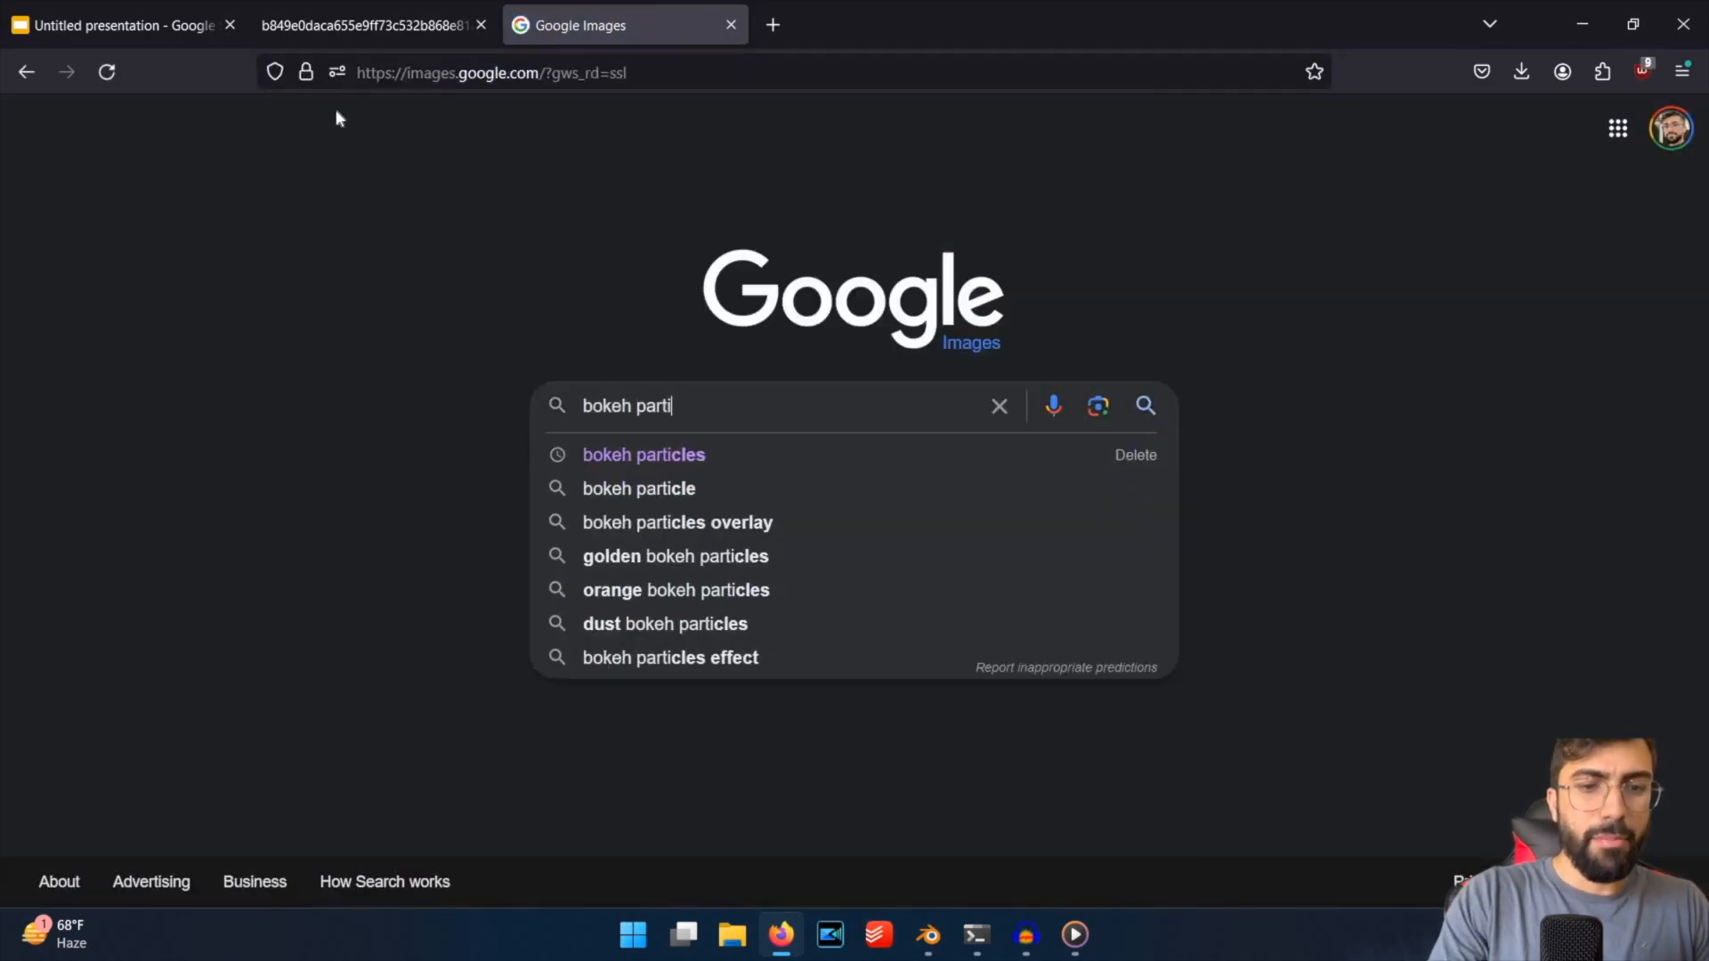
pyautogui.press('Return')
# Browse the bokeh results for a dust texture on black, previewing the gold Freepik image and the DeviantArt AJS Bokeh/Particle FX image.
pyautogui.scroll(-1, 1068, 356)
pyautogui.click(890, 320)
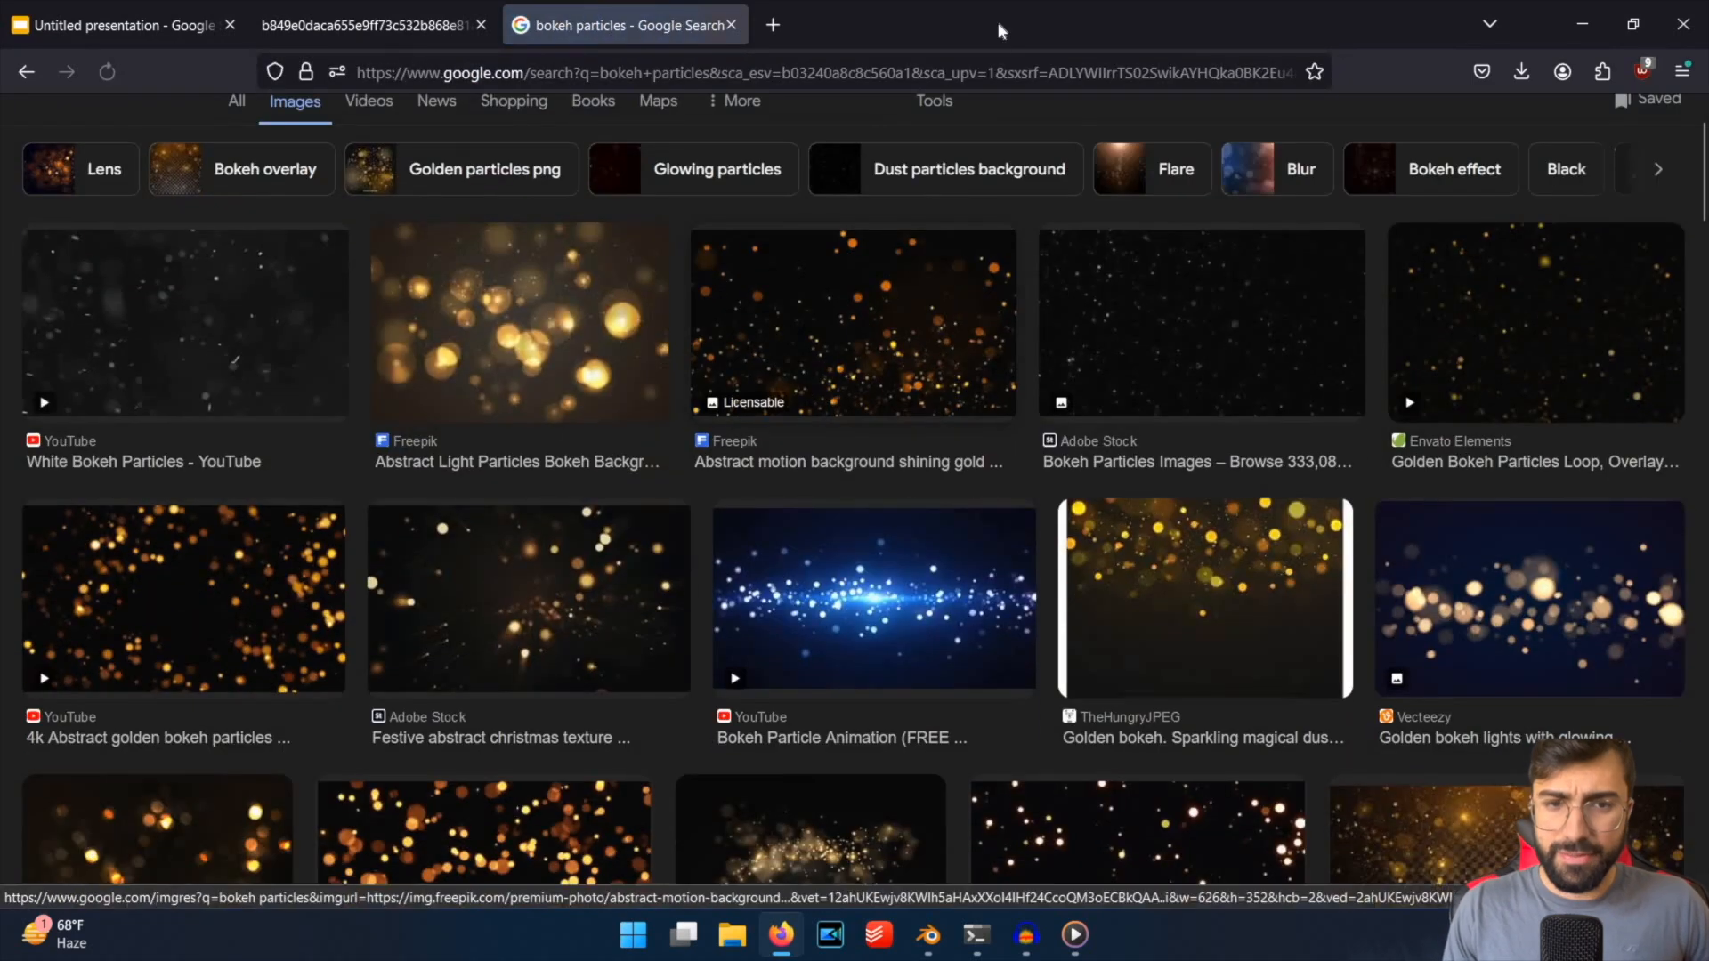
pyautogui.click(1246, 356)
pyautogui.hotkey('ctrl', 'w')
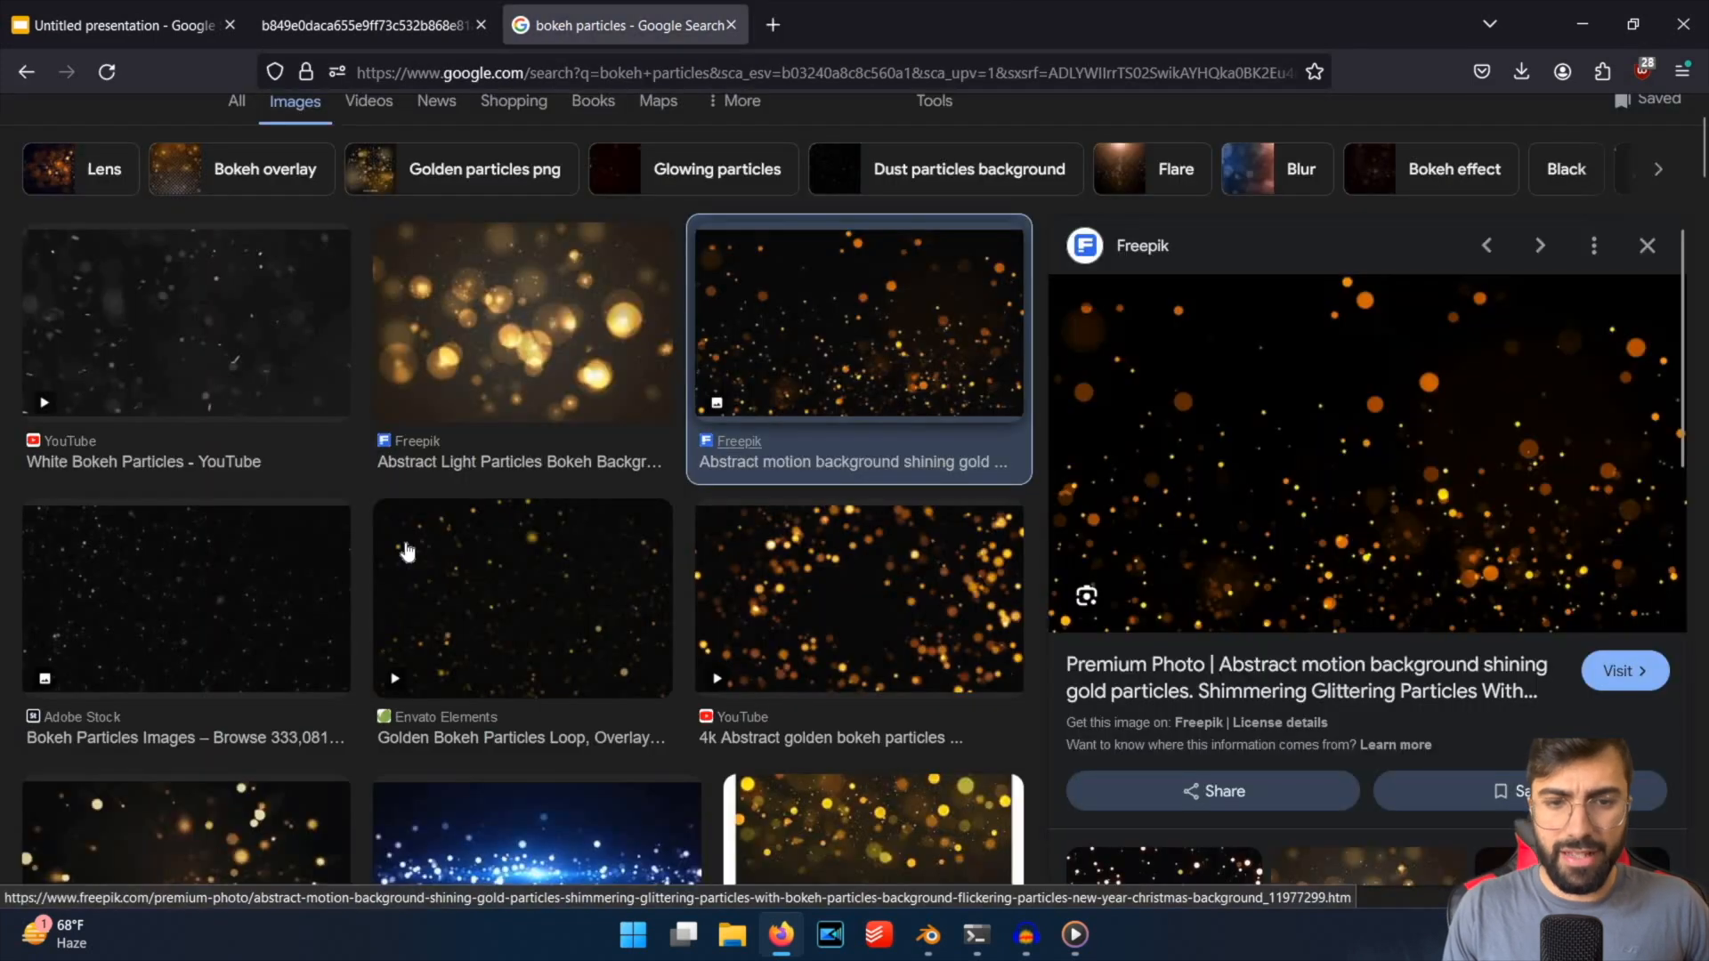
pyautogui.scroll(-3, 409, 547)
pyautogui.scroll(-10, 438, 549)
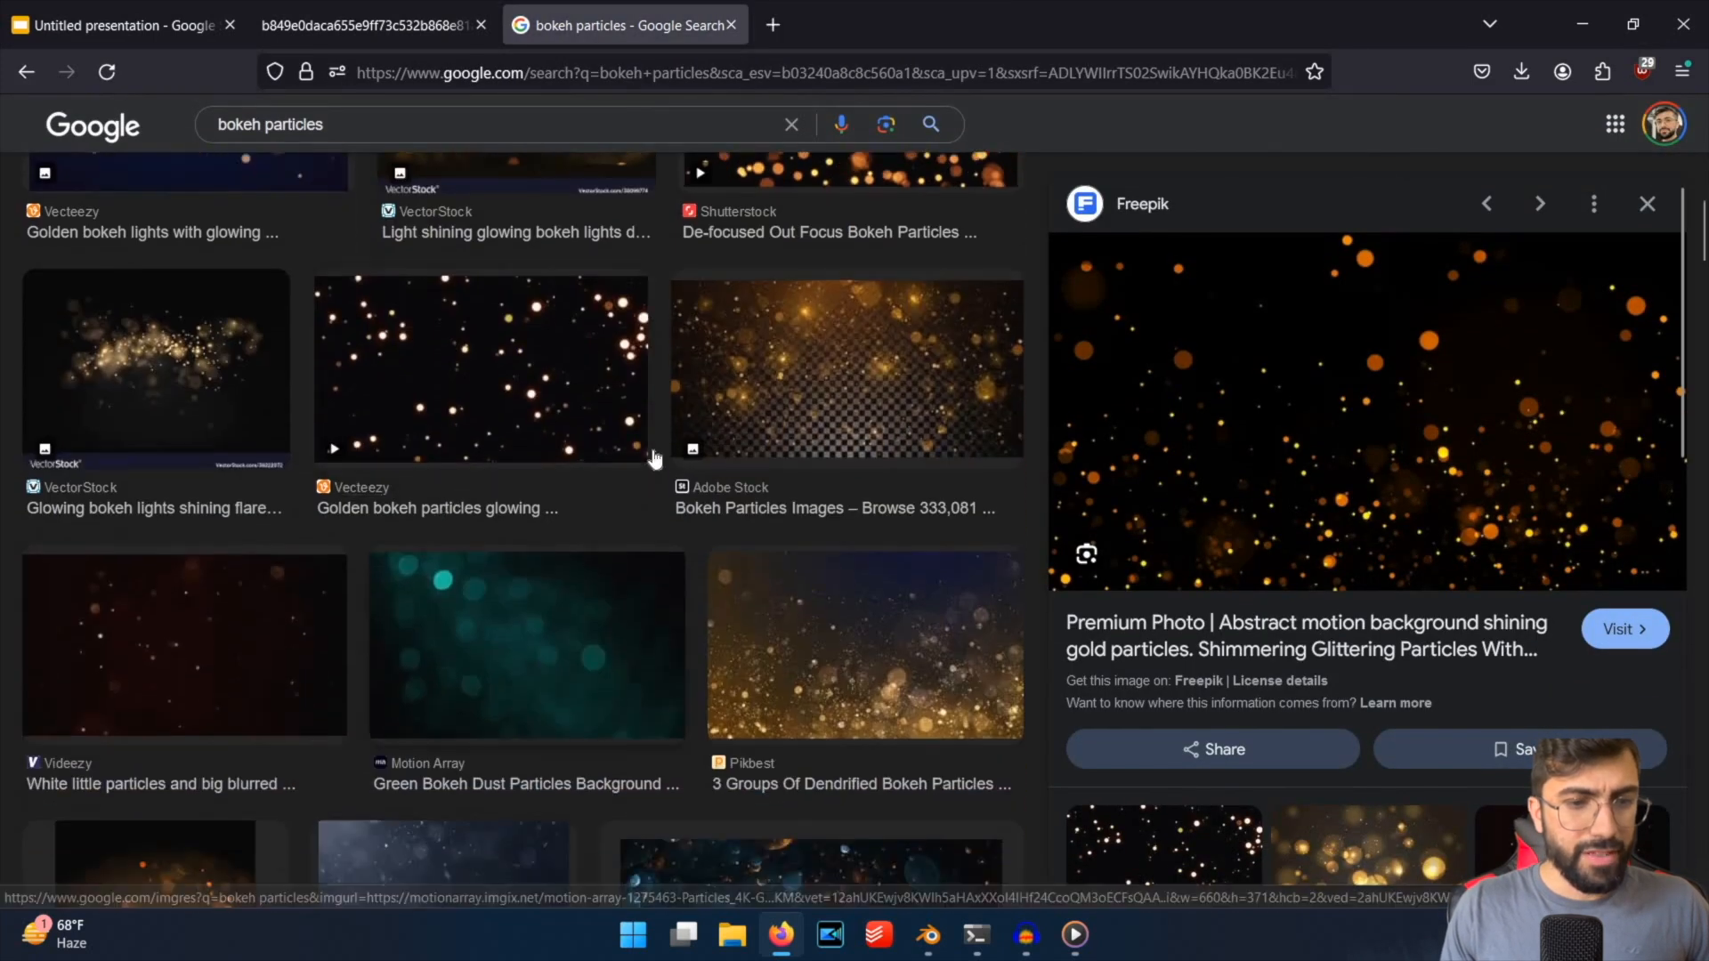
pyautogui.press('Right')
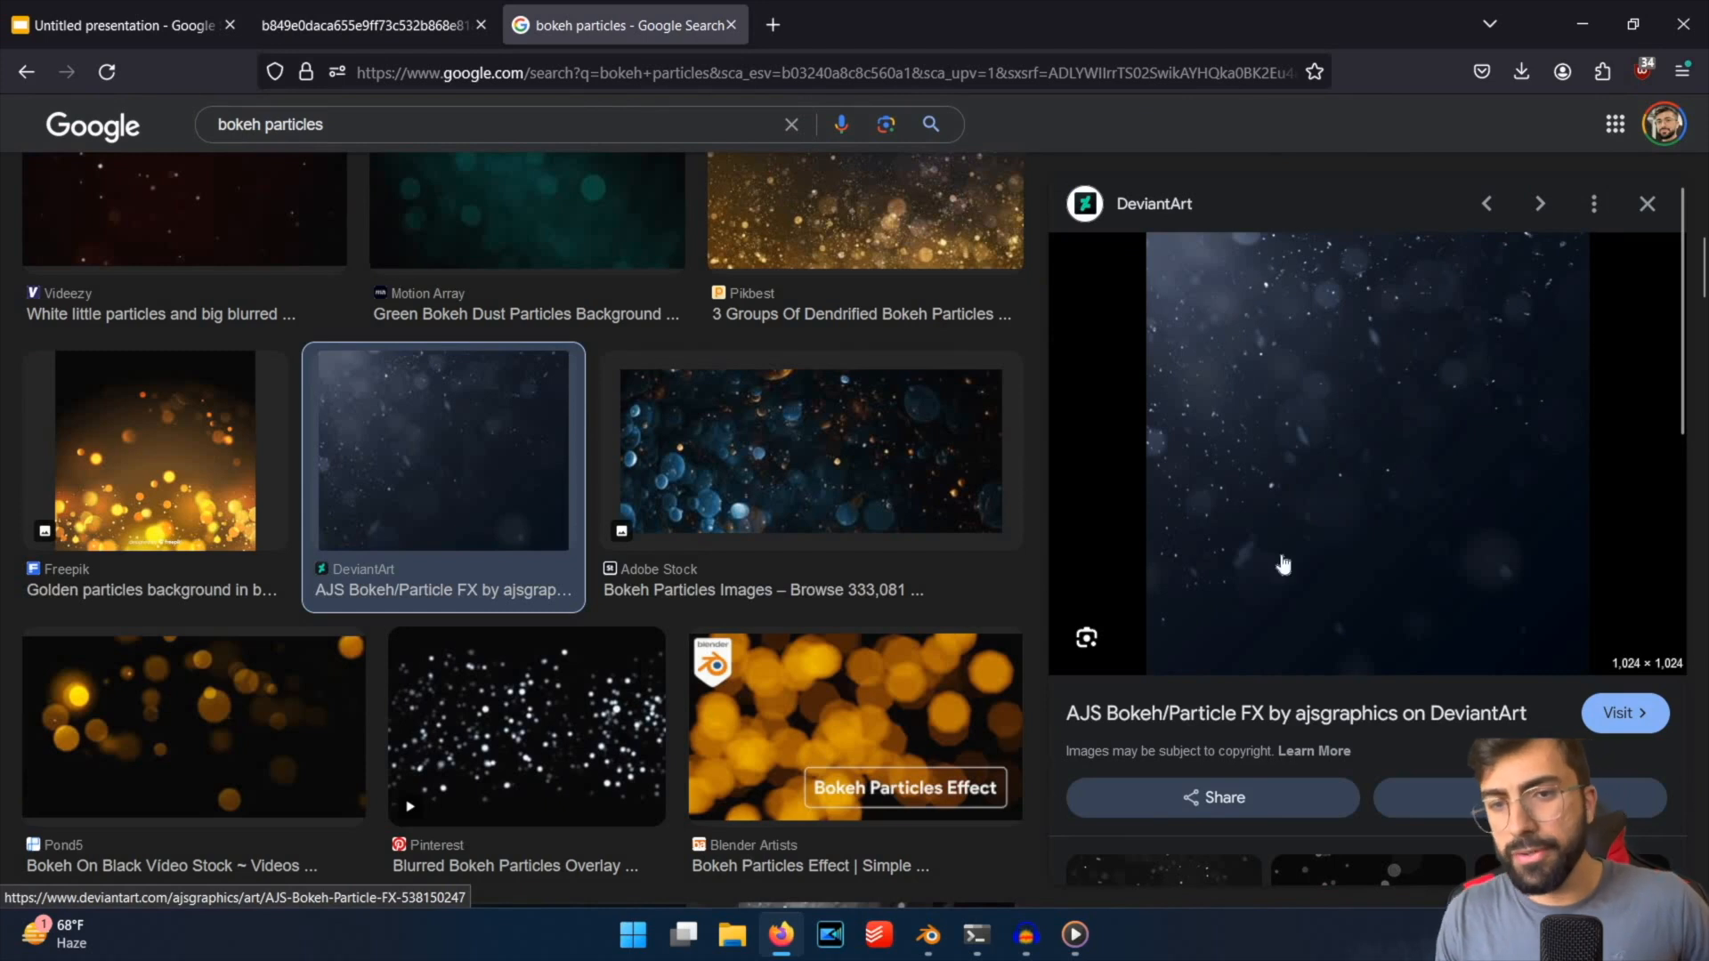
# Switch to Blender, unhide and select the bokeh particle plane (360_F_115359…), look at it through the scene camera, and save the file.
pyautogui.moveTo(928, 934)
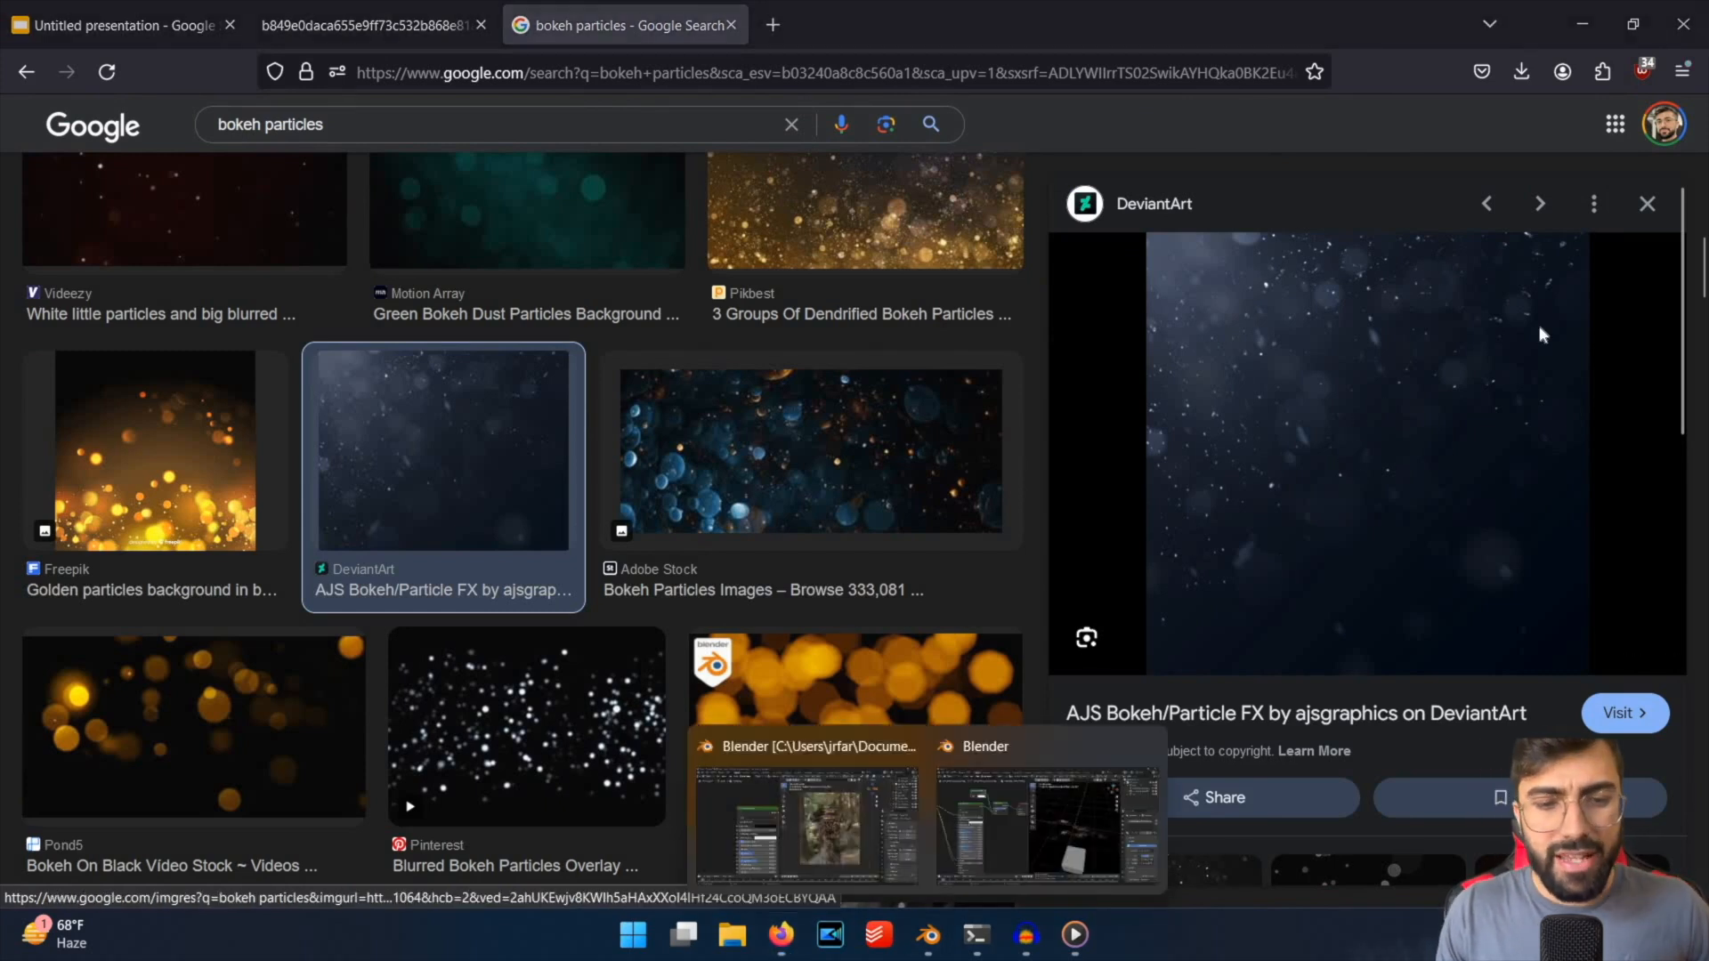
pyautogui.click(1037, 819)
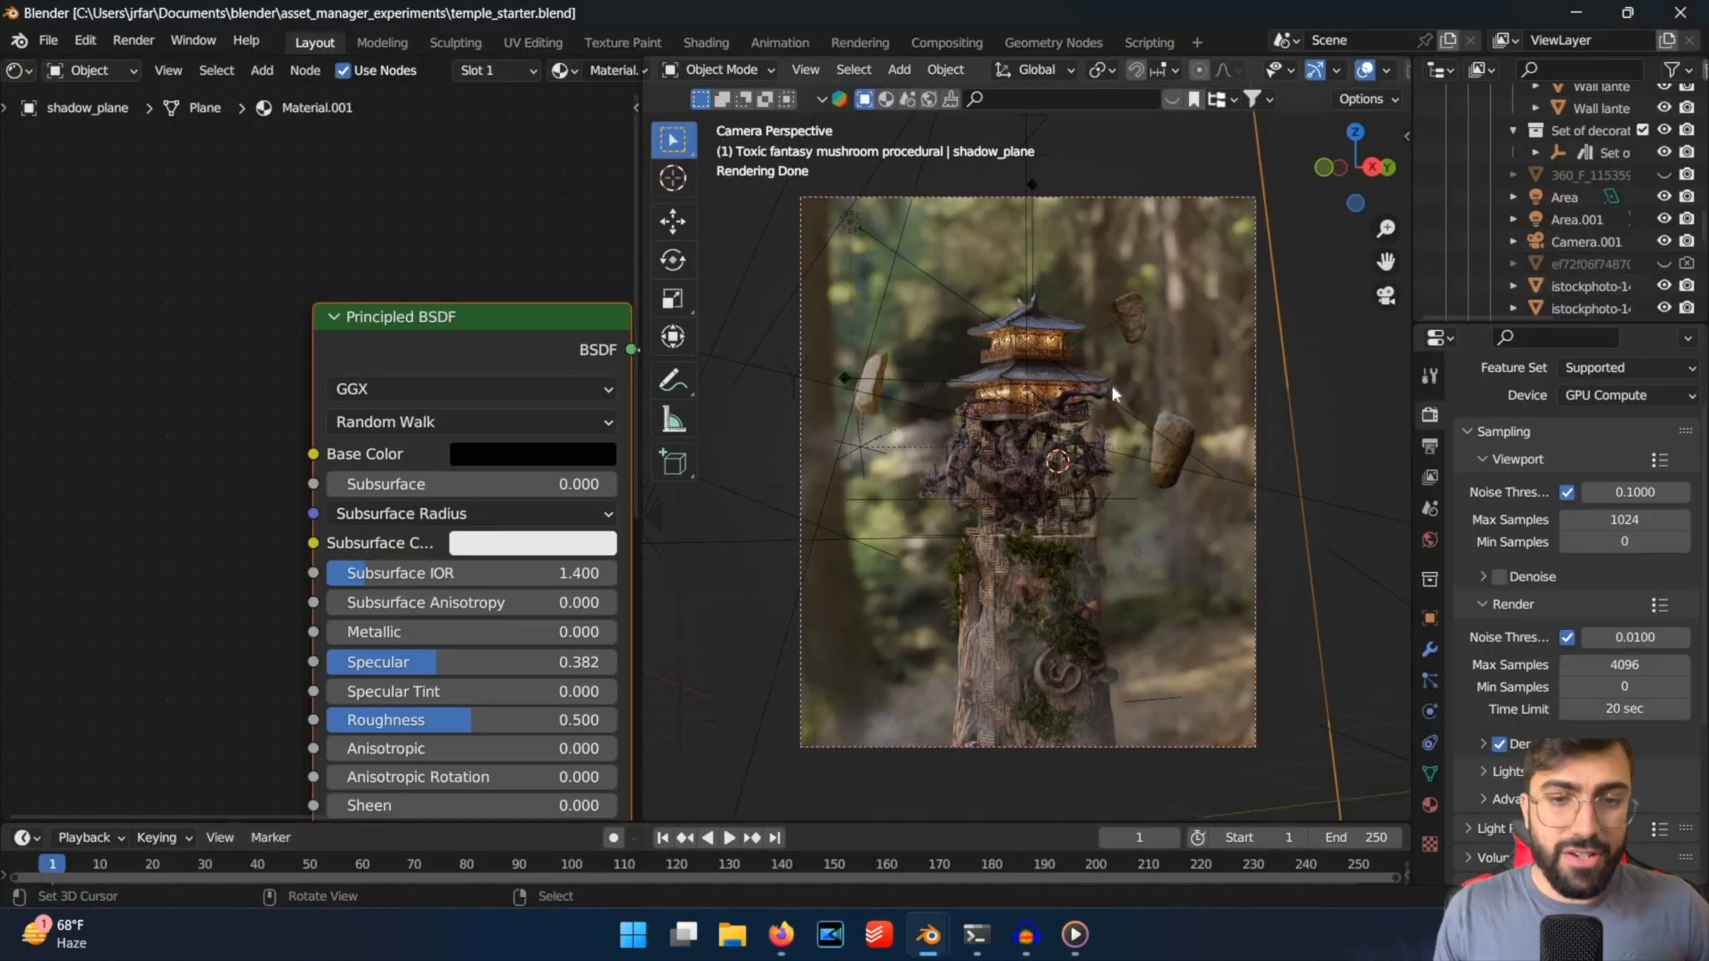
pyautogui.hotkey('shift', 'a')
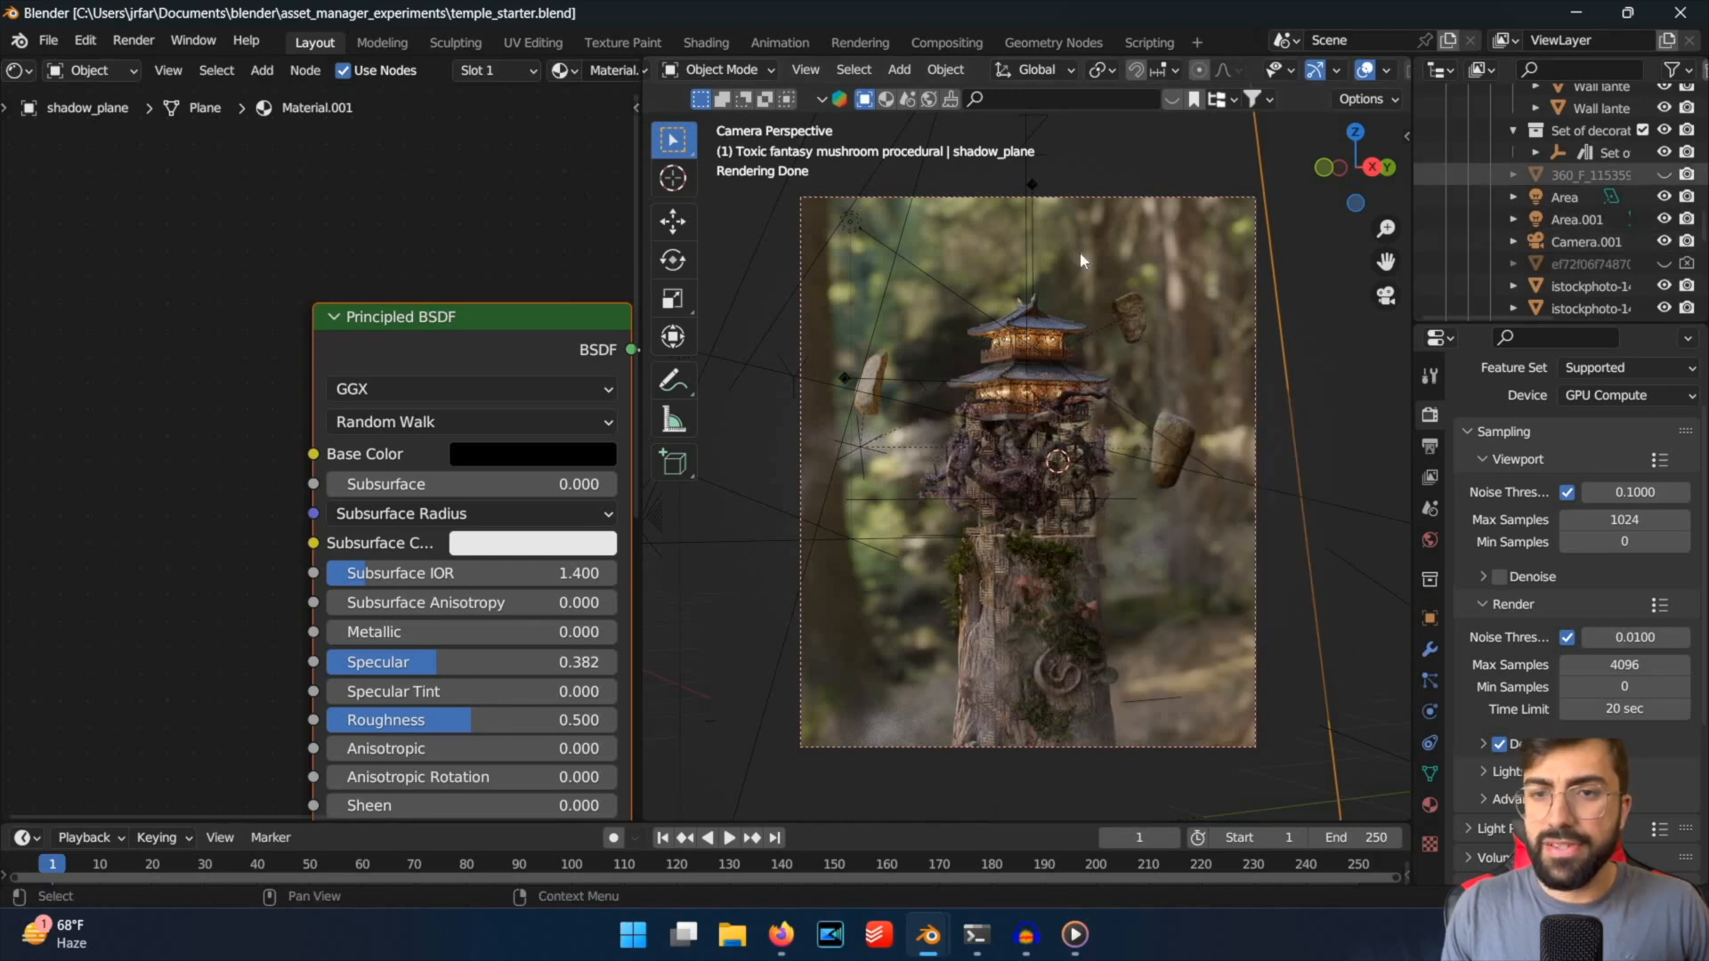
pyautogui.hotkey('alt', 'h')
pyautogui.moveTo(869, 305); pyautogui.dragTo(1026, 446, button='middle')
pyautogui.click(1061, 388)
pyautogui.hotkey('ctrl', 's')
pyautogui.press('KP_0')
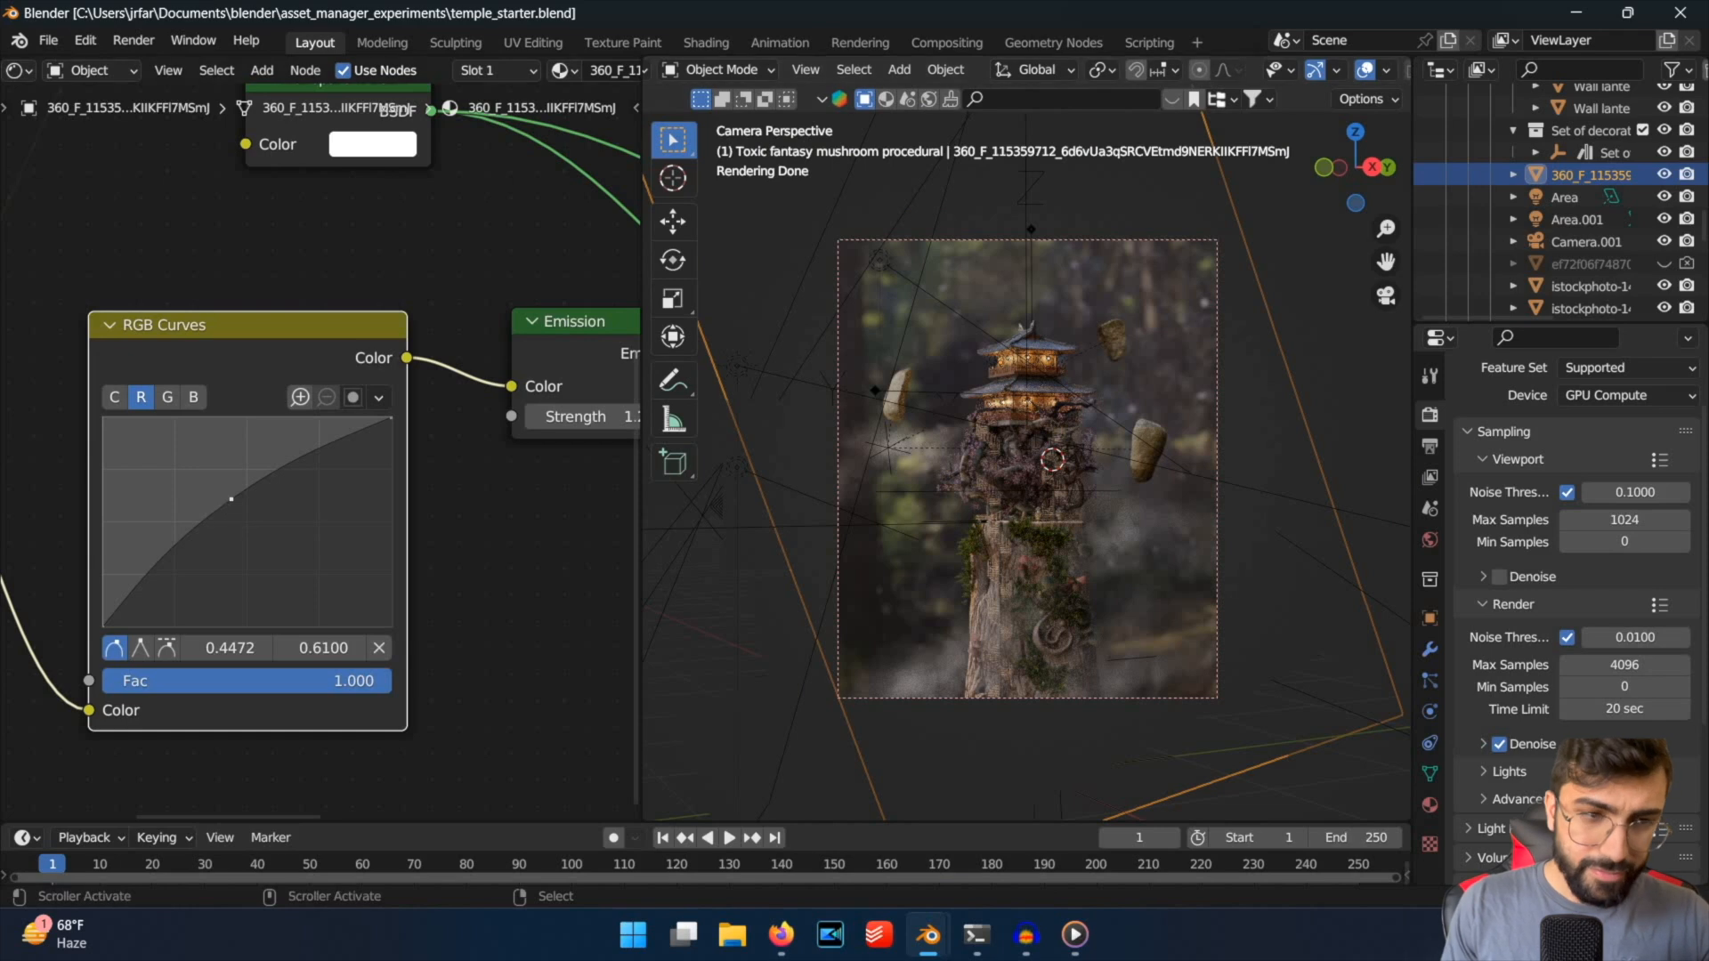
# Try the bokeh plane's red RGB Curves point at 0.5345, 0.5050, return it to 0.4472, 0.6100, and save the file.
pyautogui.moveTo(231, 500); pyautogui.dragTo(258, 522)
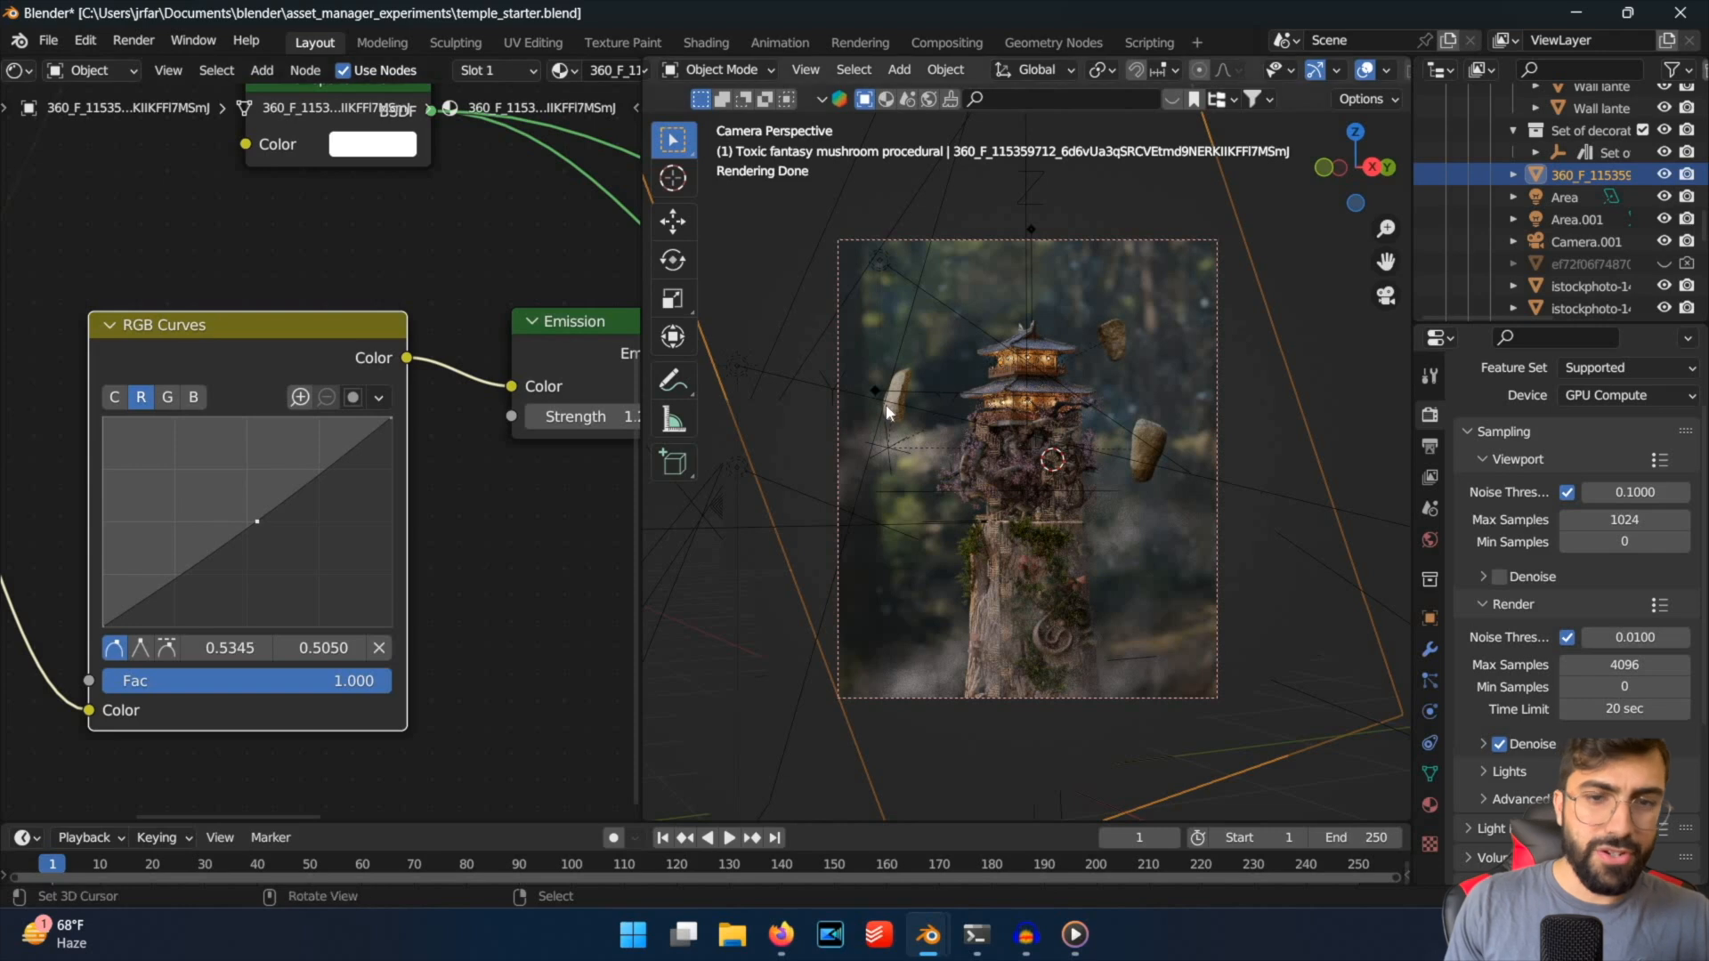
pyautogui.press('KP_0')
pyautogui.press('KP_0')
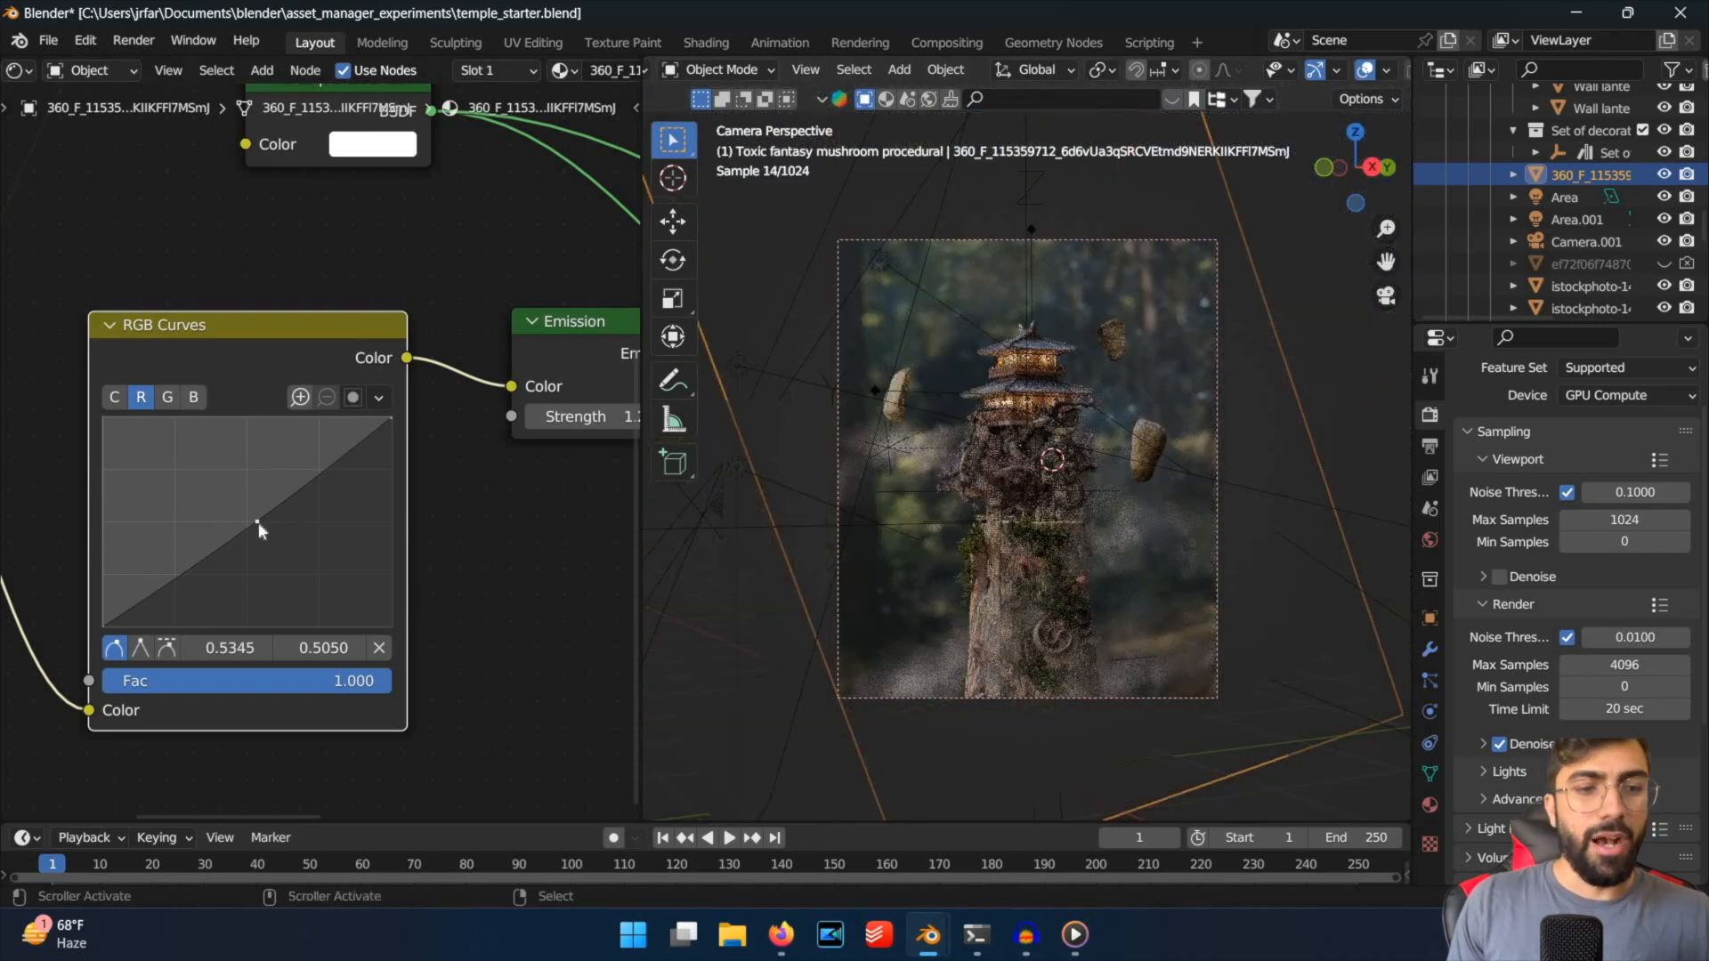
pyautogui.moveTo(258, 523); pyautogui.dragTo(231, 499)
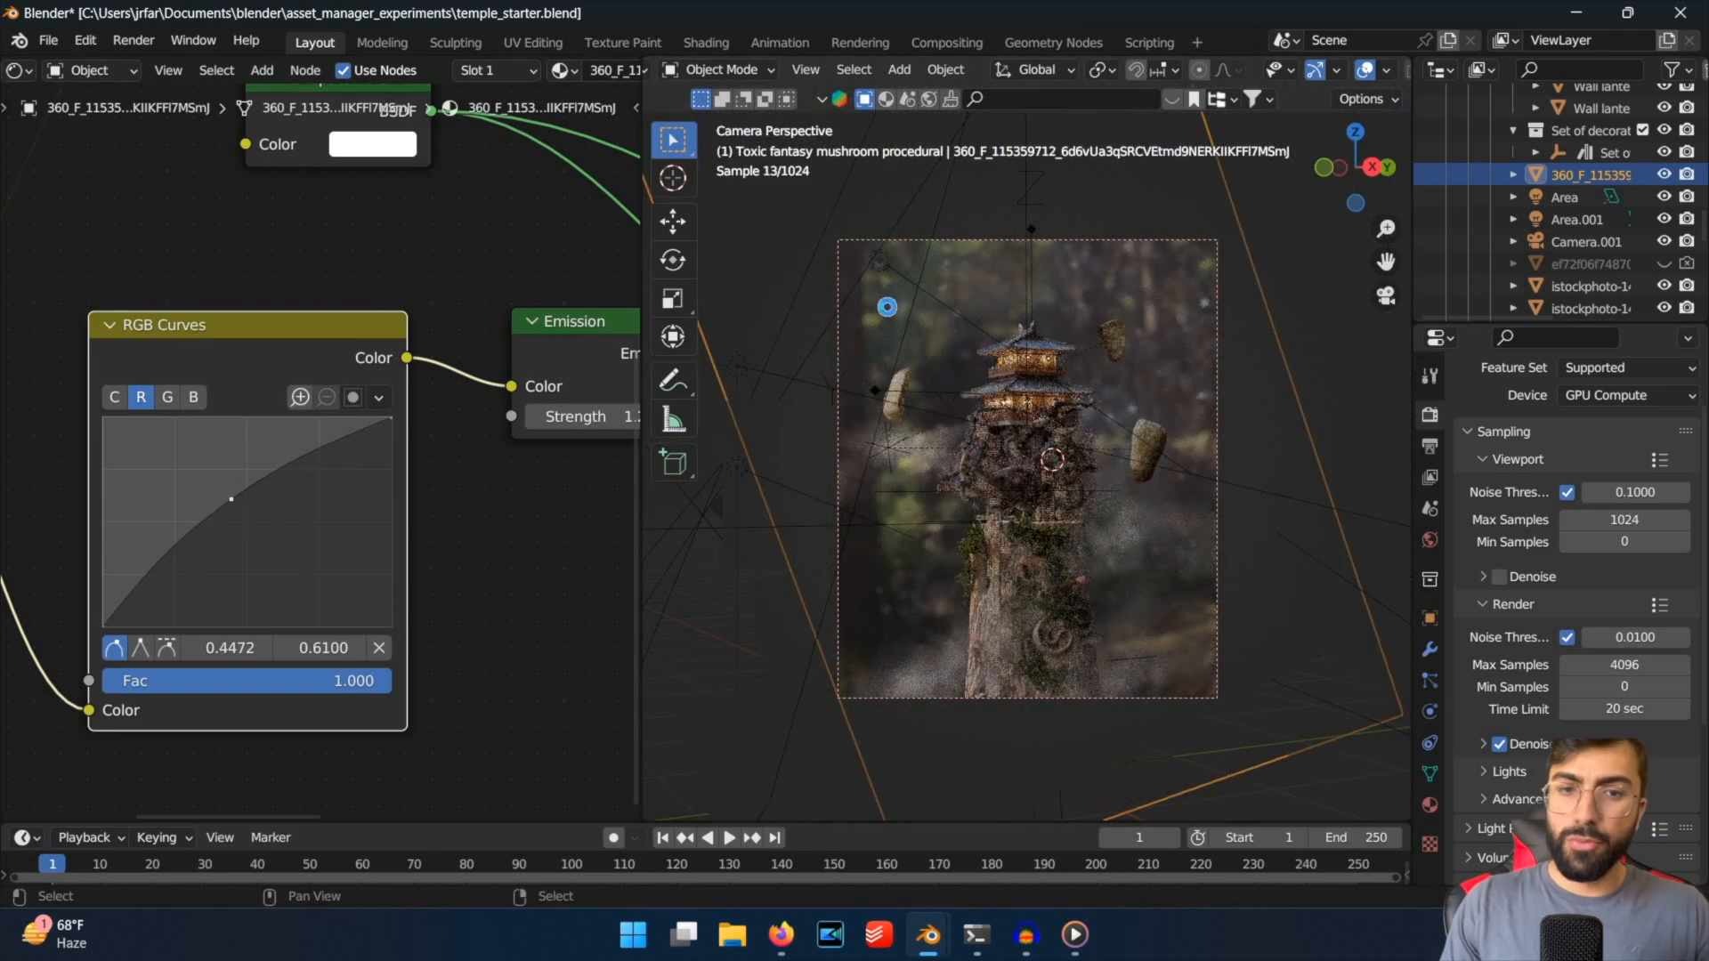
pyautogui.hotkey('ctrl', 's')
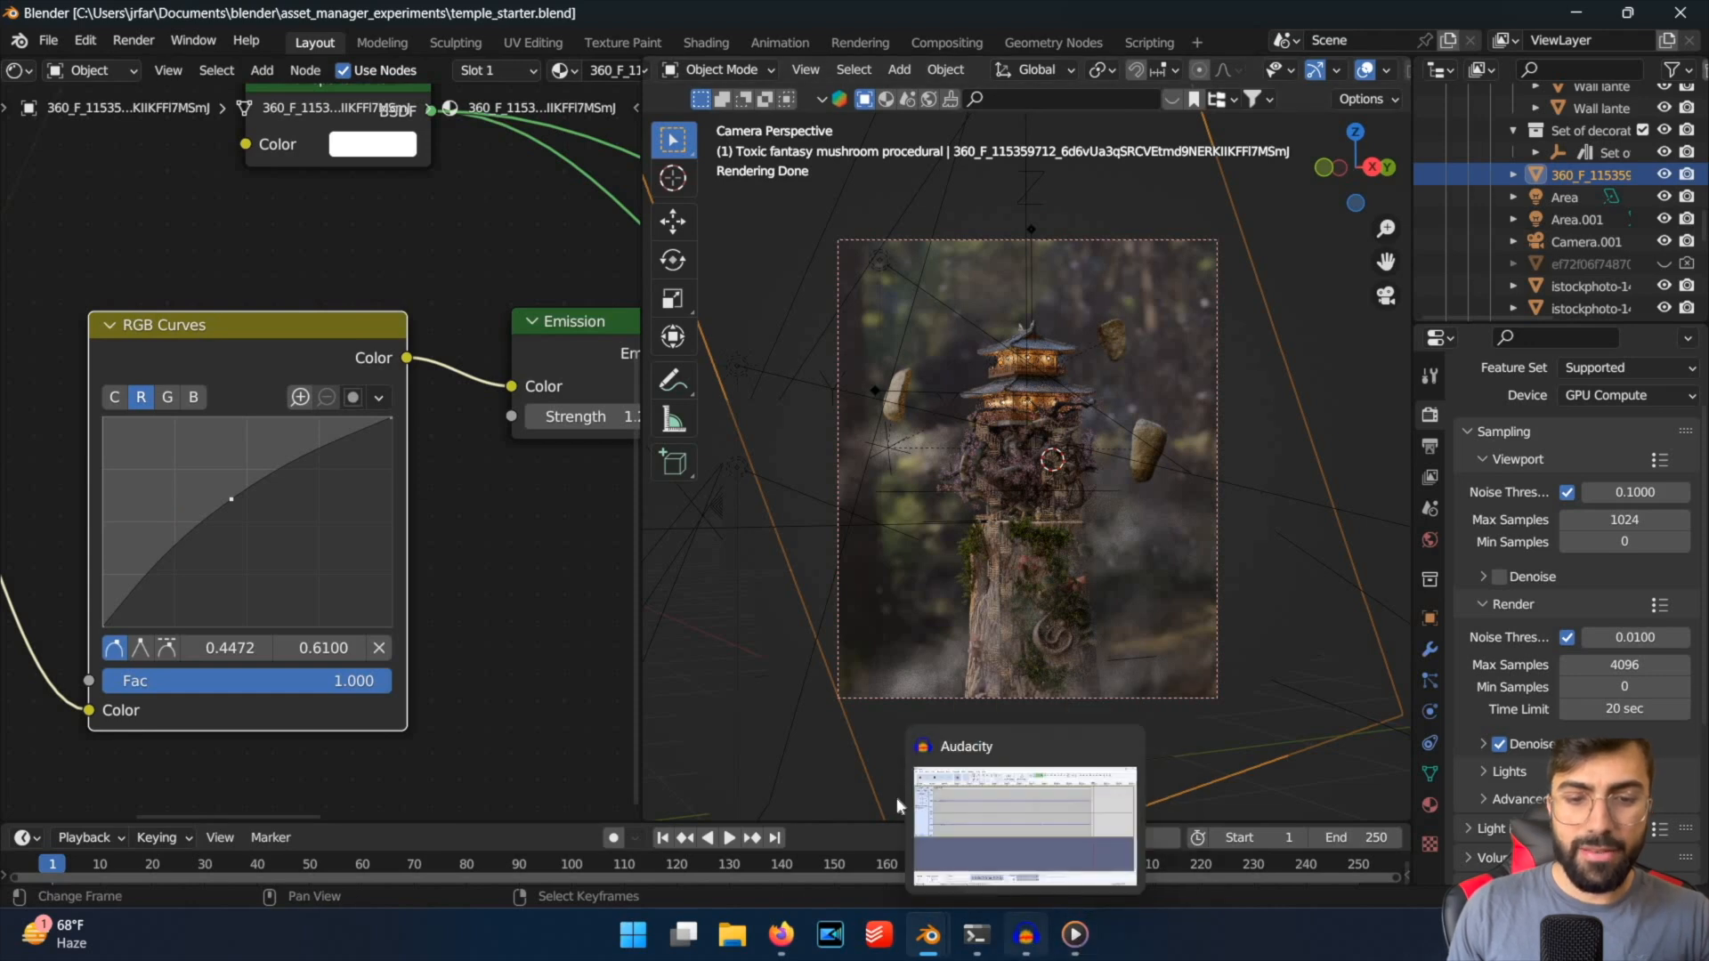
# Switch to Media Player and review the ladybug-progress video, replaying the change from the plain render to the macro look.
pyautogui.moveTo(894, 797); pyautogui.dragTo(746, 799)
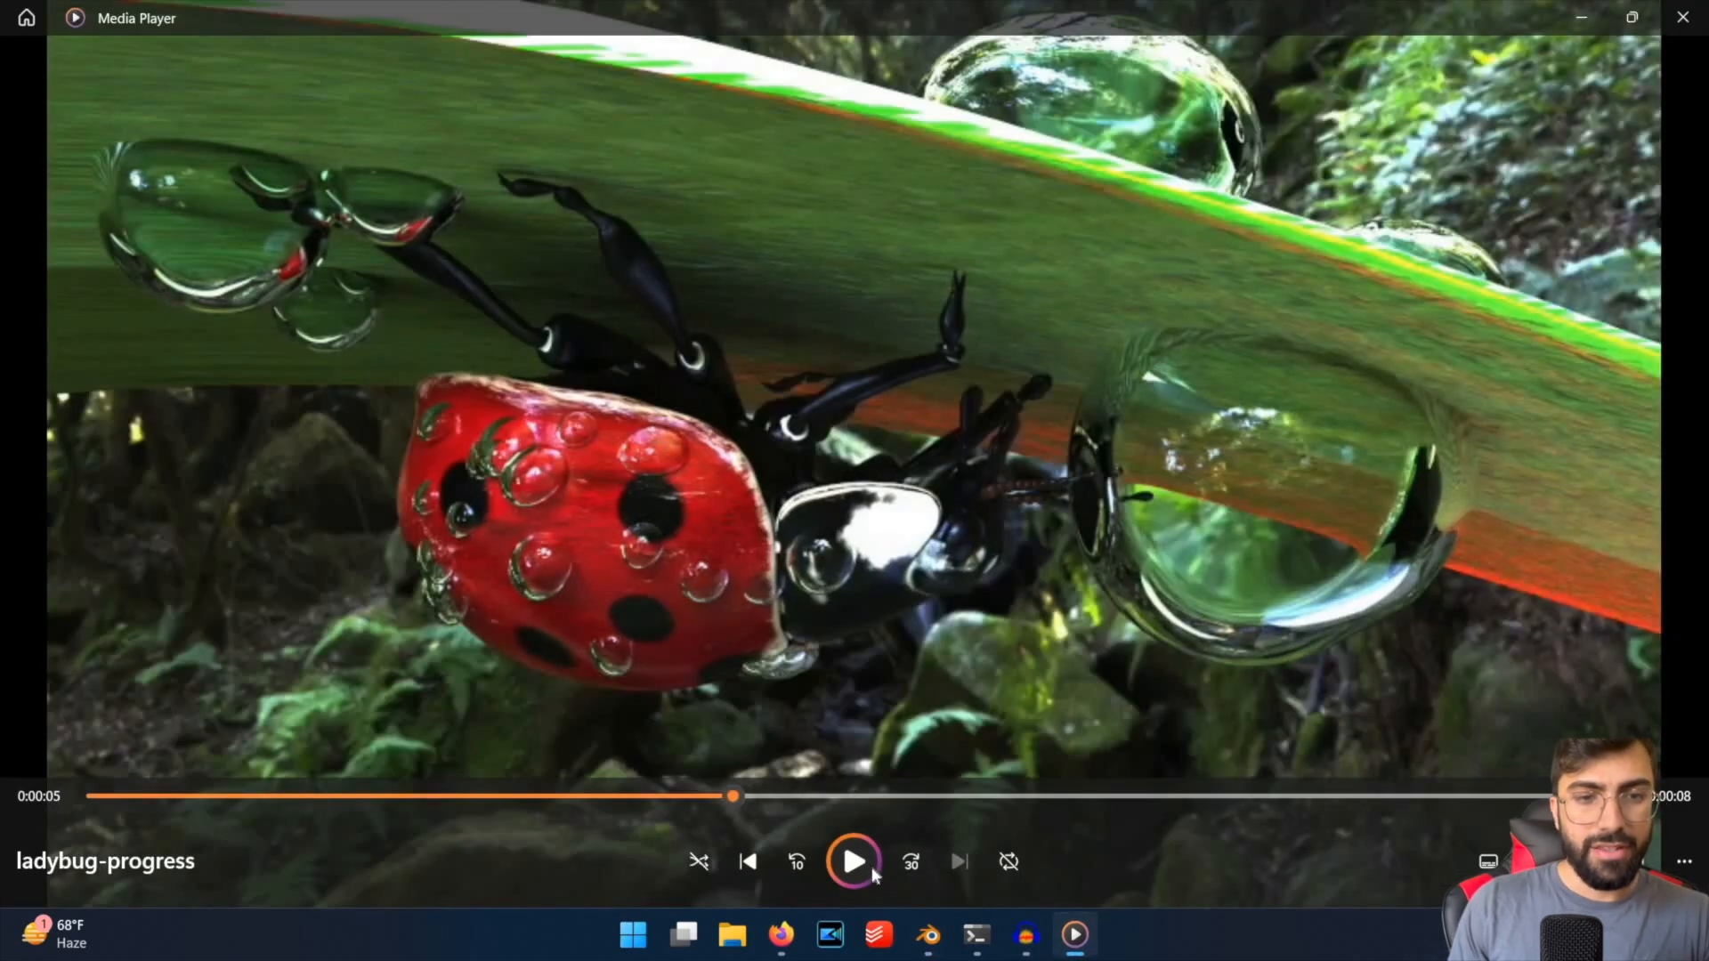
pyautogui.press('space')
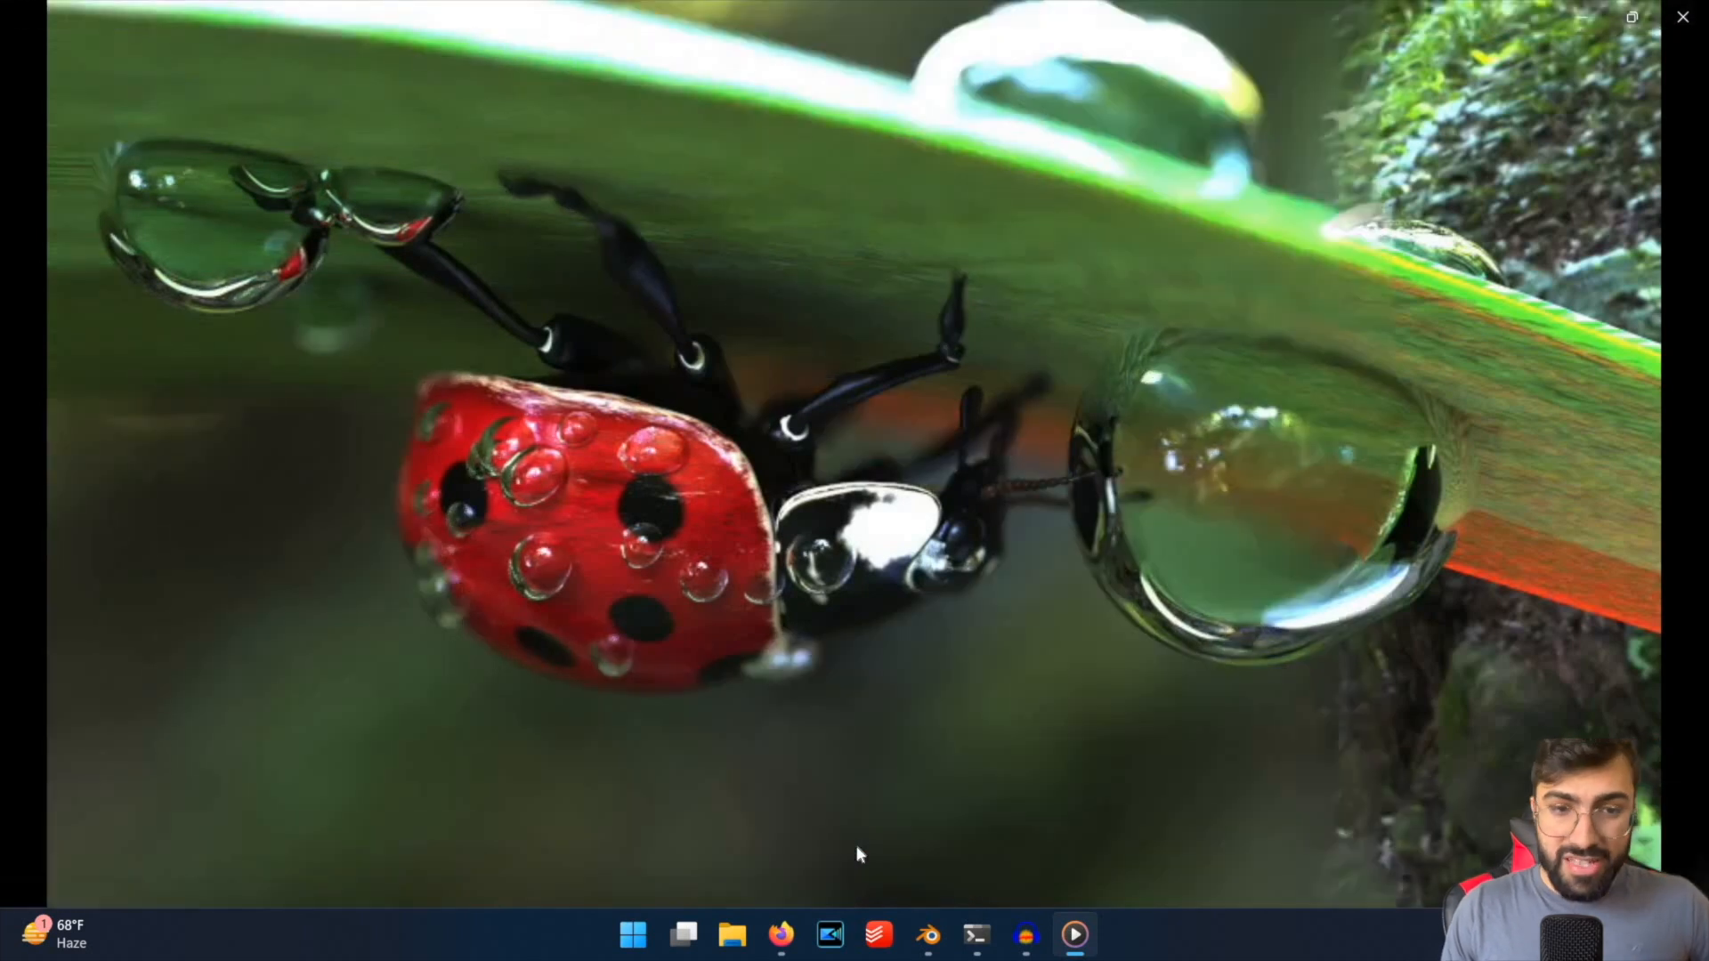
pyautogui.press('space')
pyautogui.press('space')
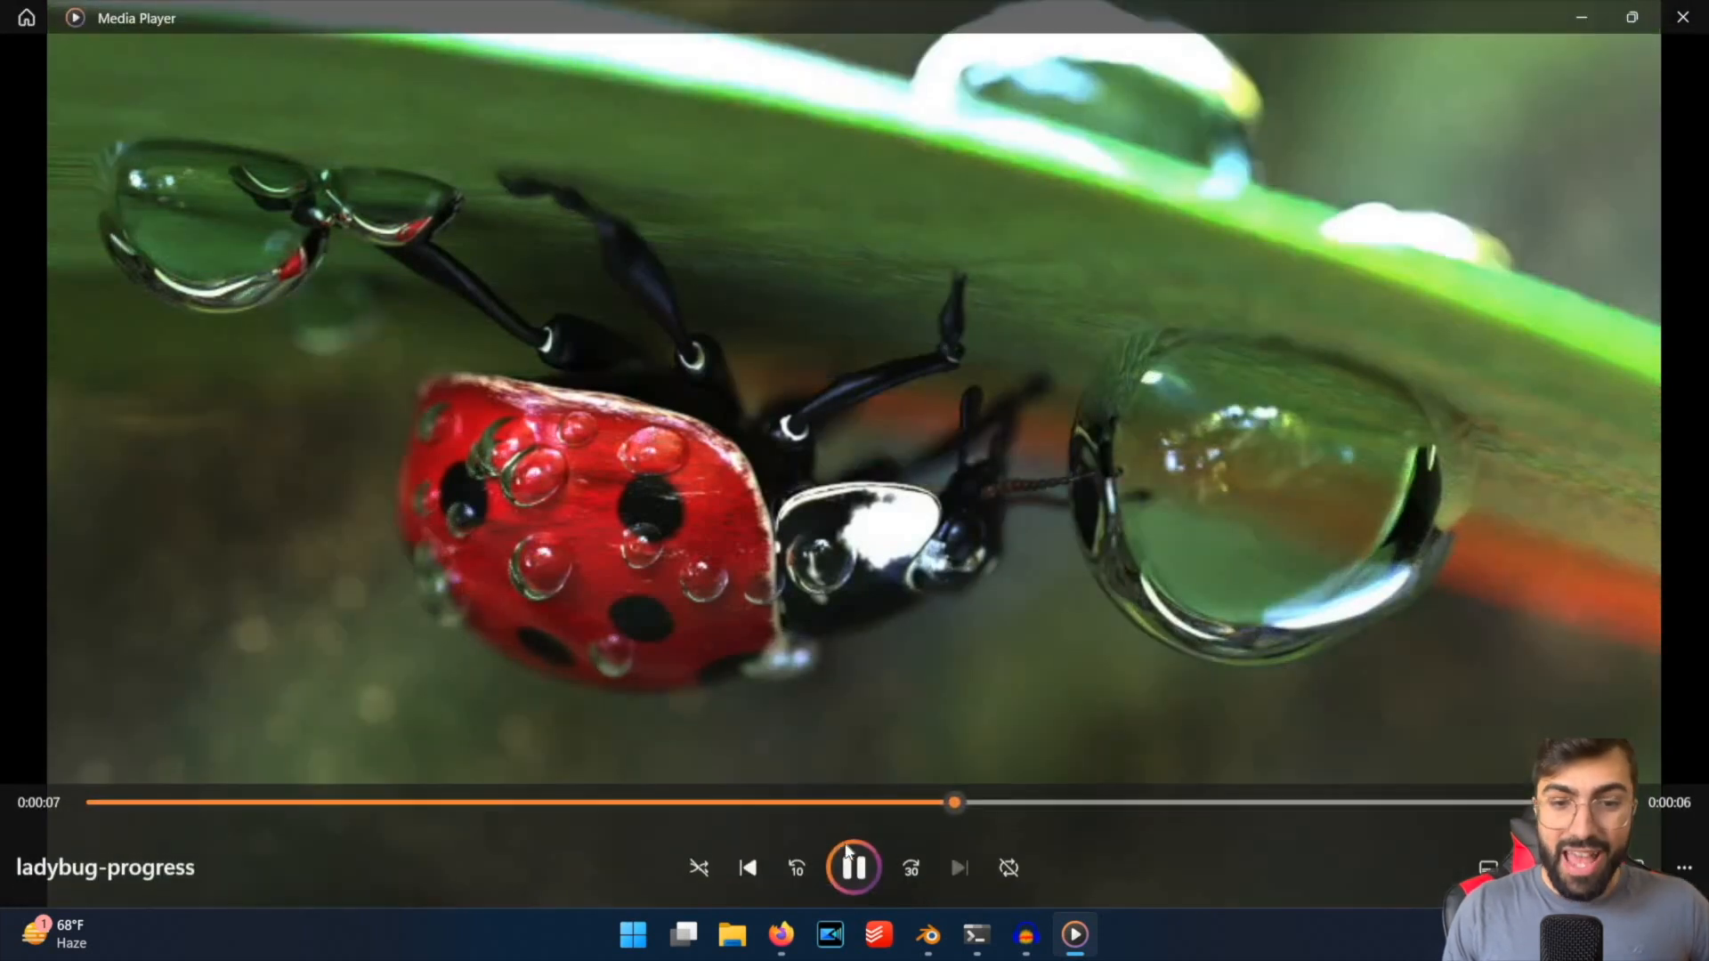
pyautogui.moveTo(952, 786); pyautogui.dragTo(781, 767)
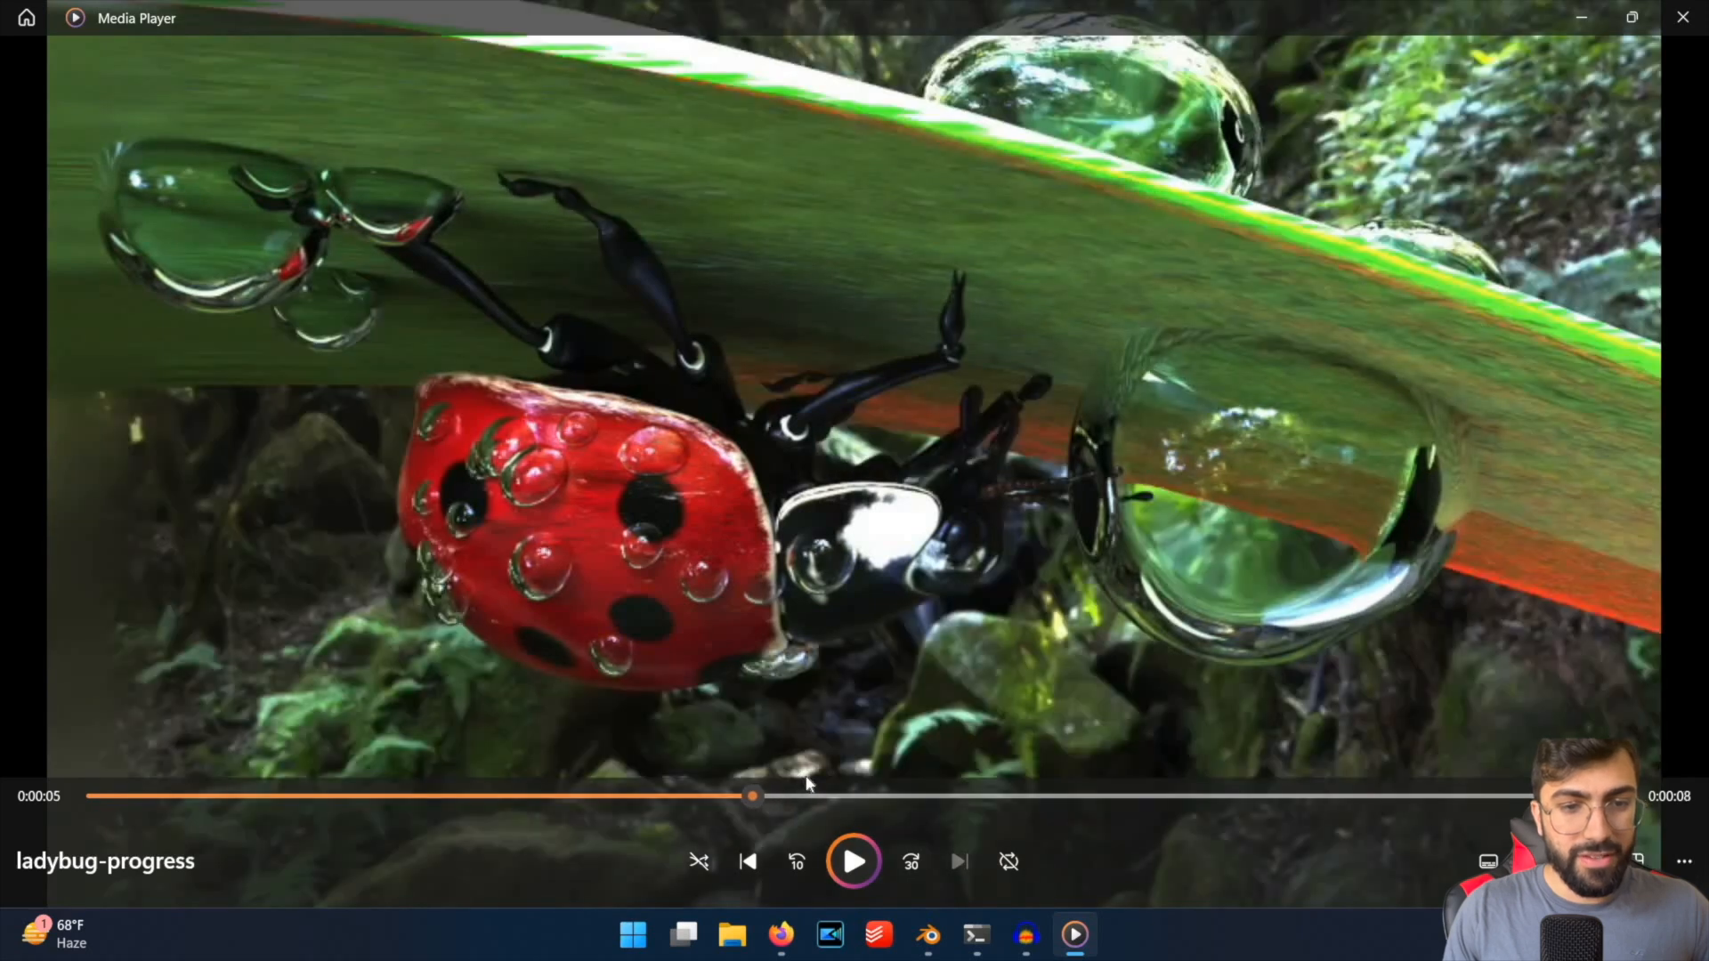
pyautogui.moveTo(909, 800)
pyautogui.mouseDown()
pyautogui.moveTo(932, 801)
pyautogui.moveTo(857, 799)
pyautogui.moveTo(1040, 807)
pyautogui.moveTo(872, 808)
pyautogui.moveTo(915, 805)
pyautogui.mouseUp()
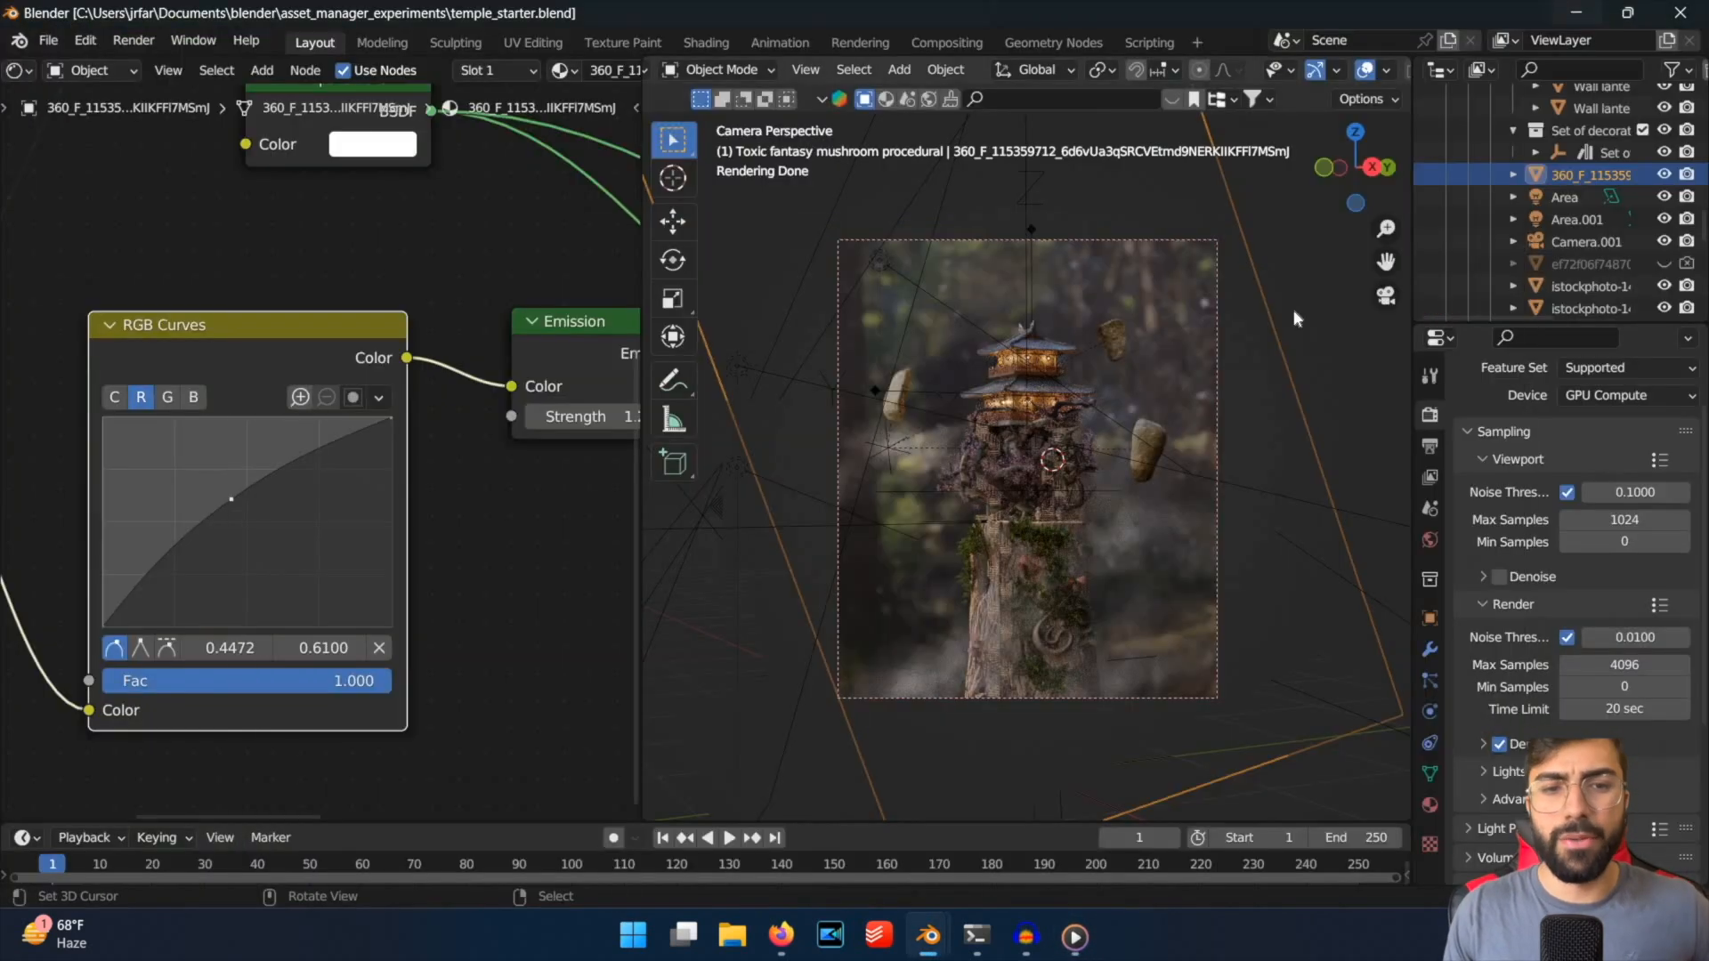
# Switch back to Blender, select the shadow plane beside the camera frame, and save the file.
pyautogui.click(1294, 308)
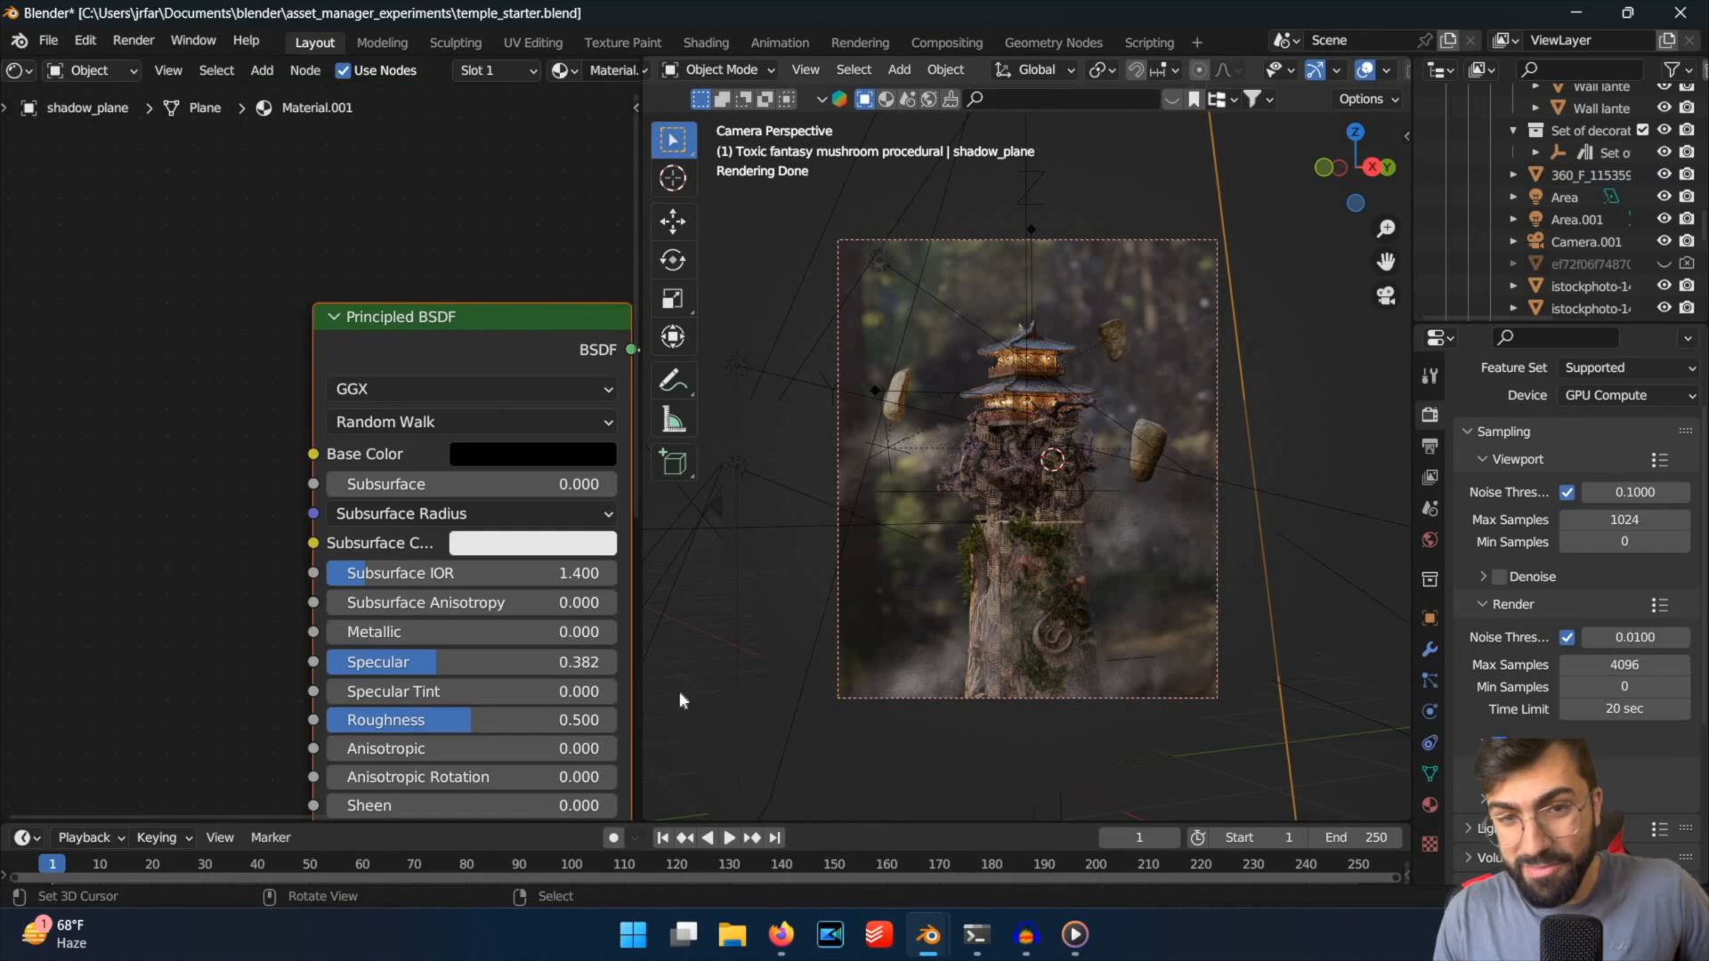
pyautogui.hotkey('ctrl', 's')
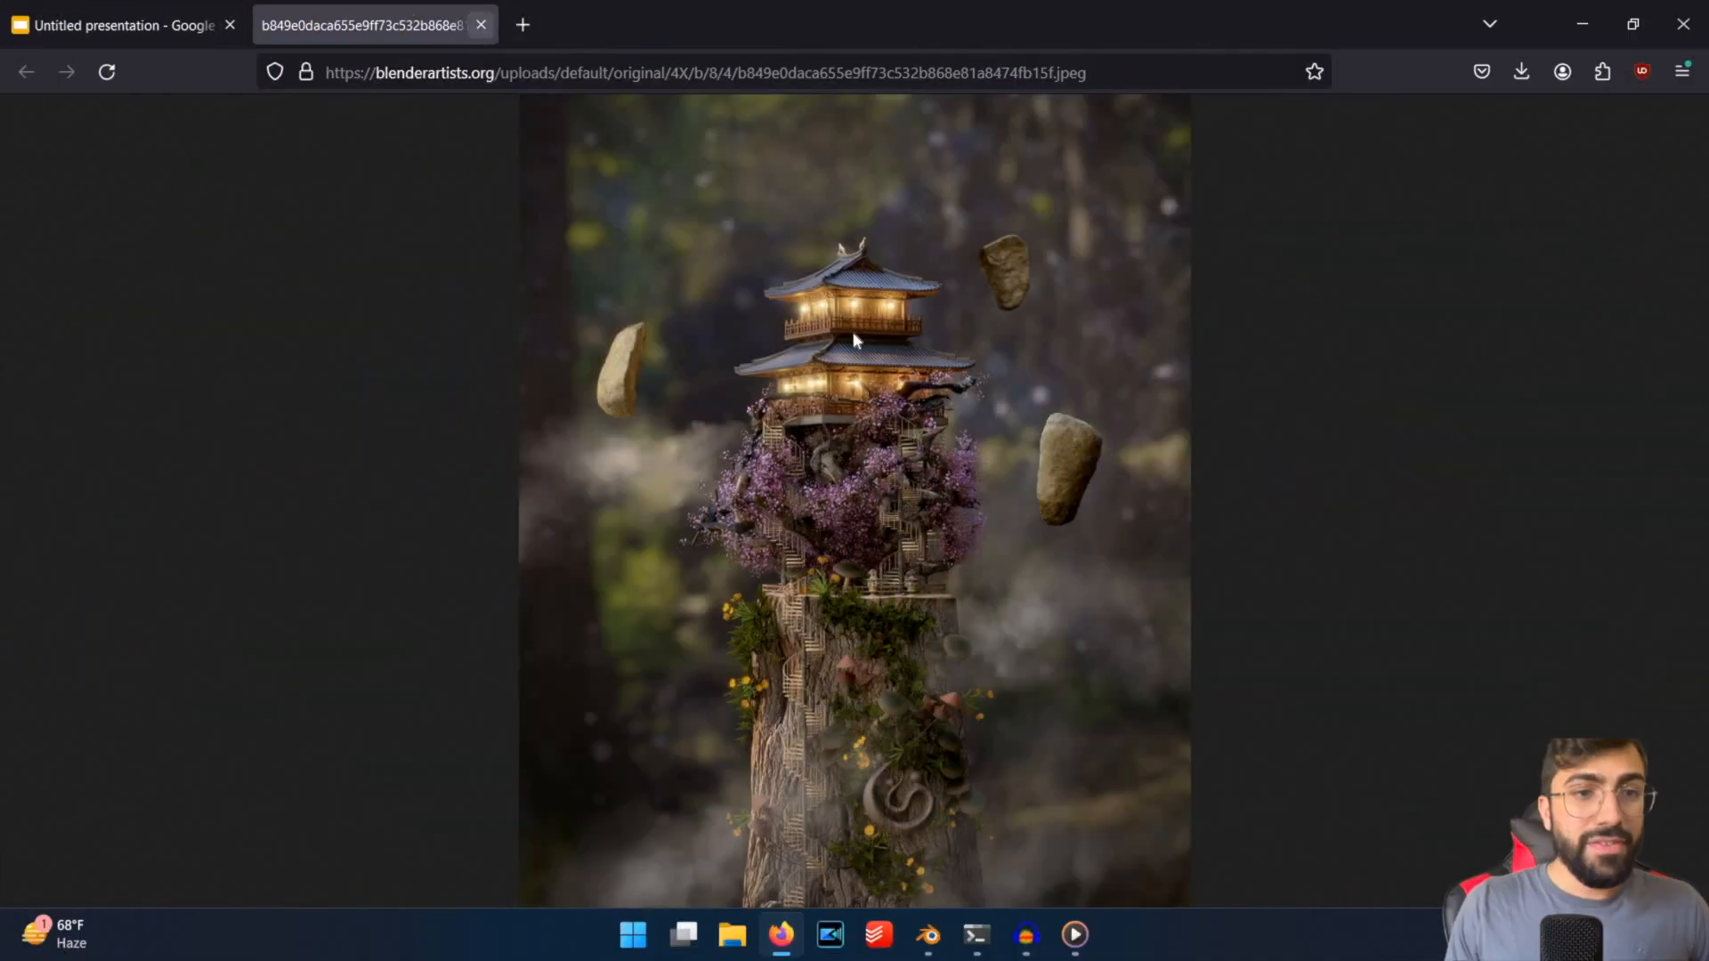
# Switch to the browser, close the reference image tab, and review the slides with the ladybug macro breakdown and the temple renders.
pyautogui.hotkey('ctrl', 'w')
pyautogui.press('Right')
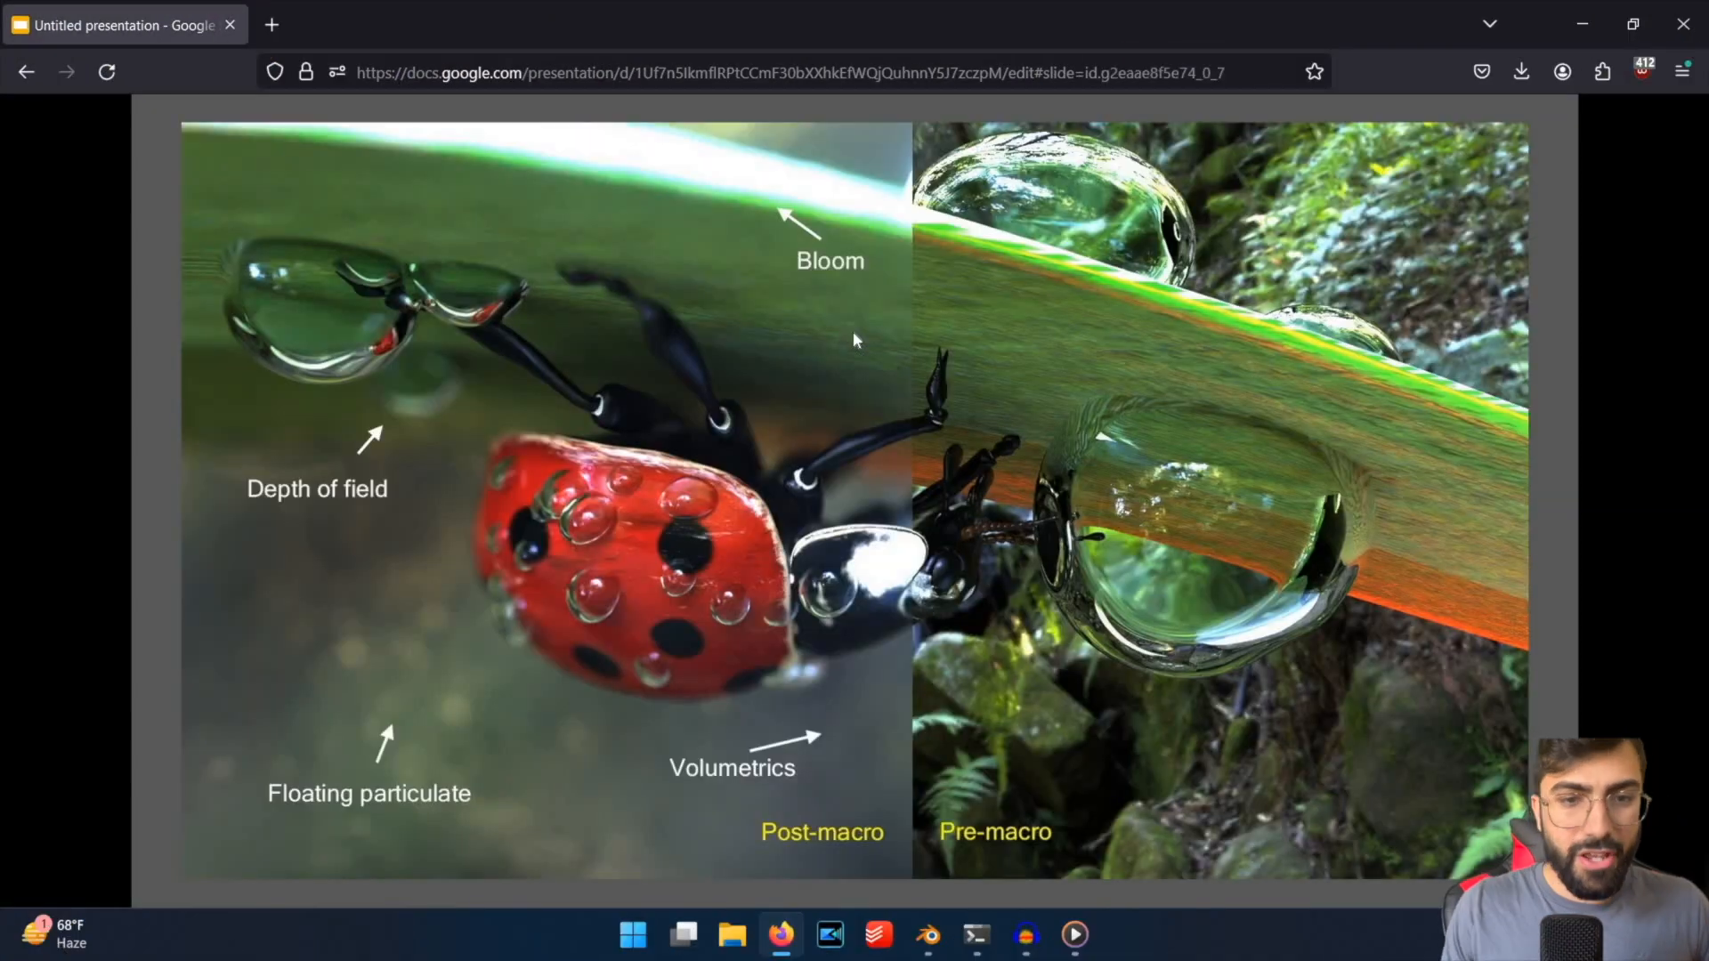
pyautogui.press('Right')
pyautogui.press('Right')
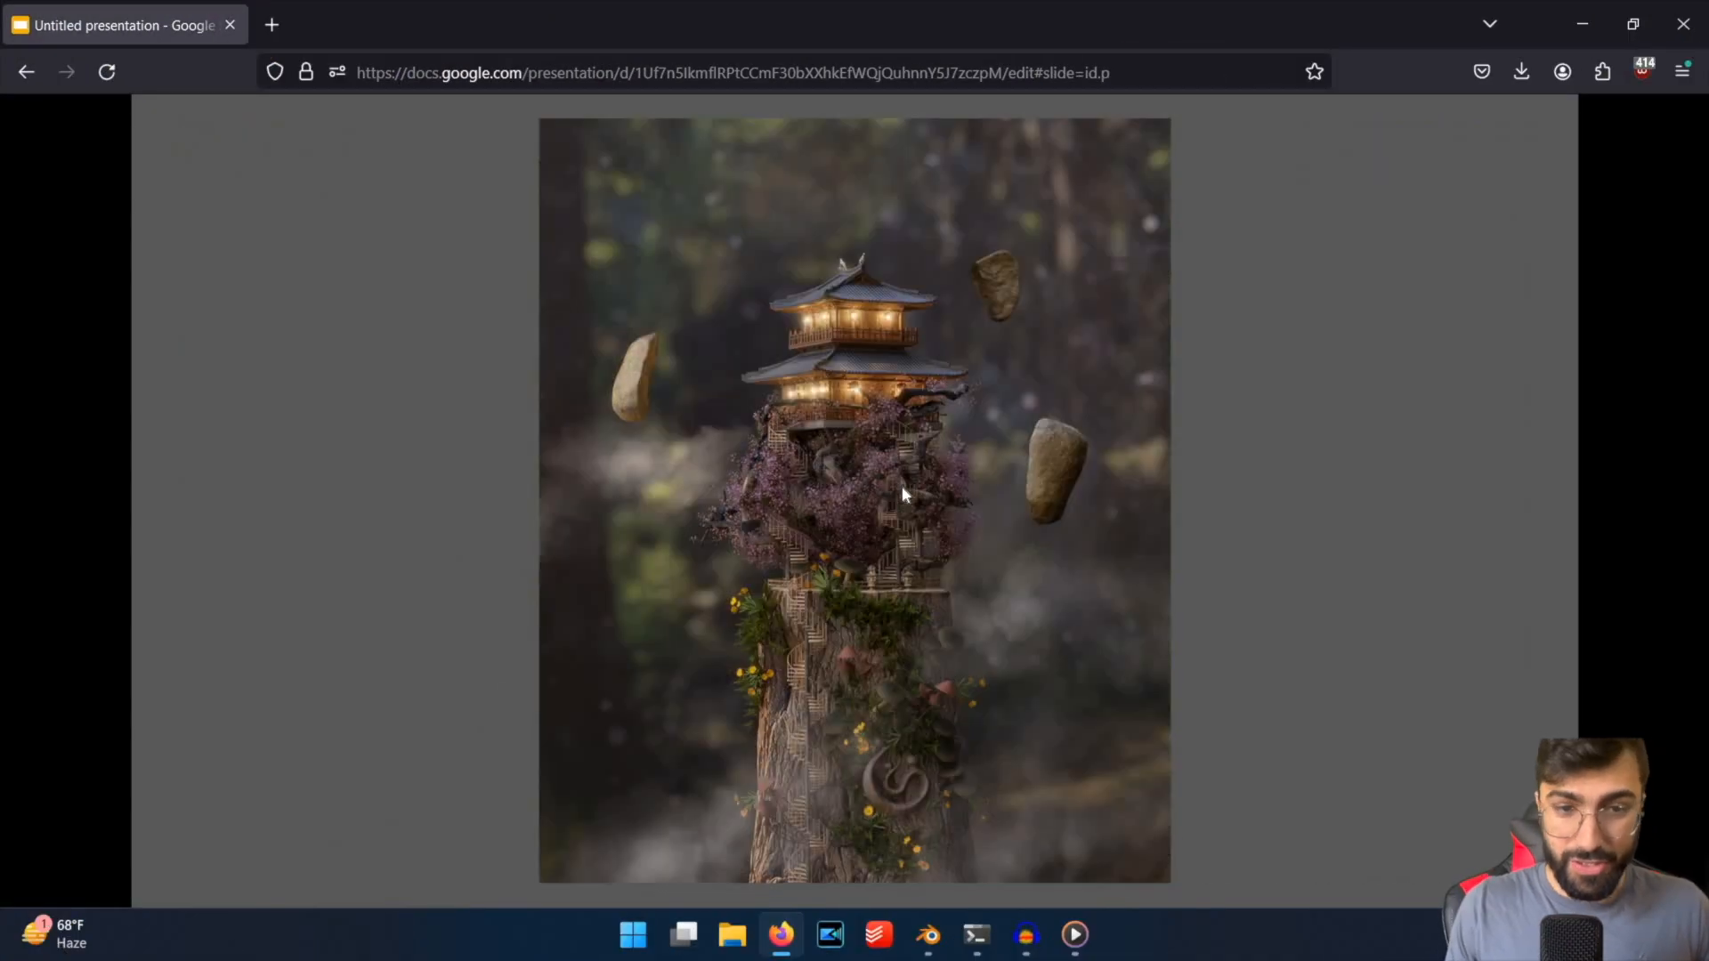
pyautogui.press('Right')
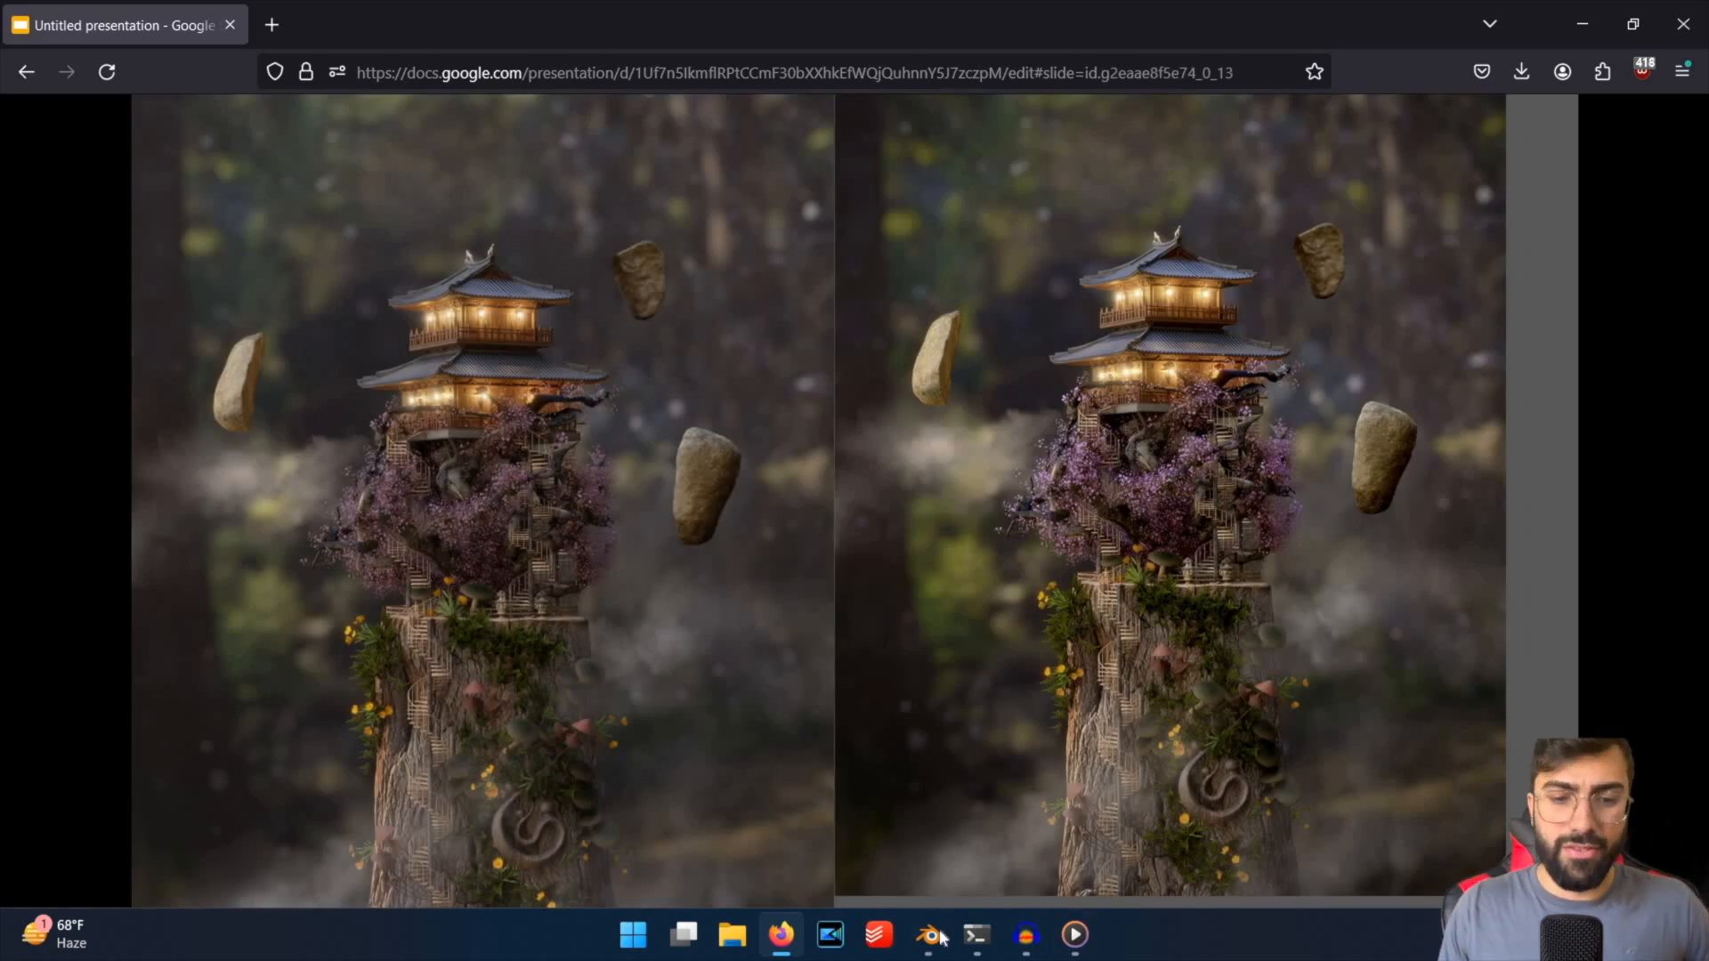
pyautogui.moveTo(930, 934)
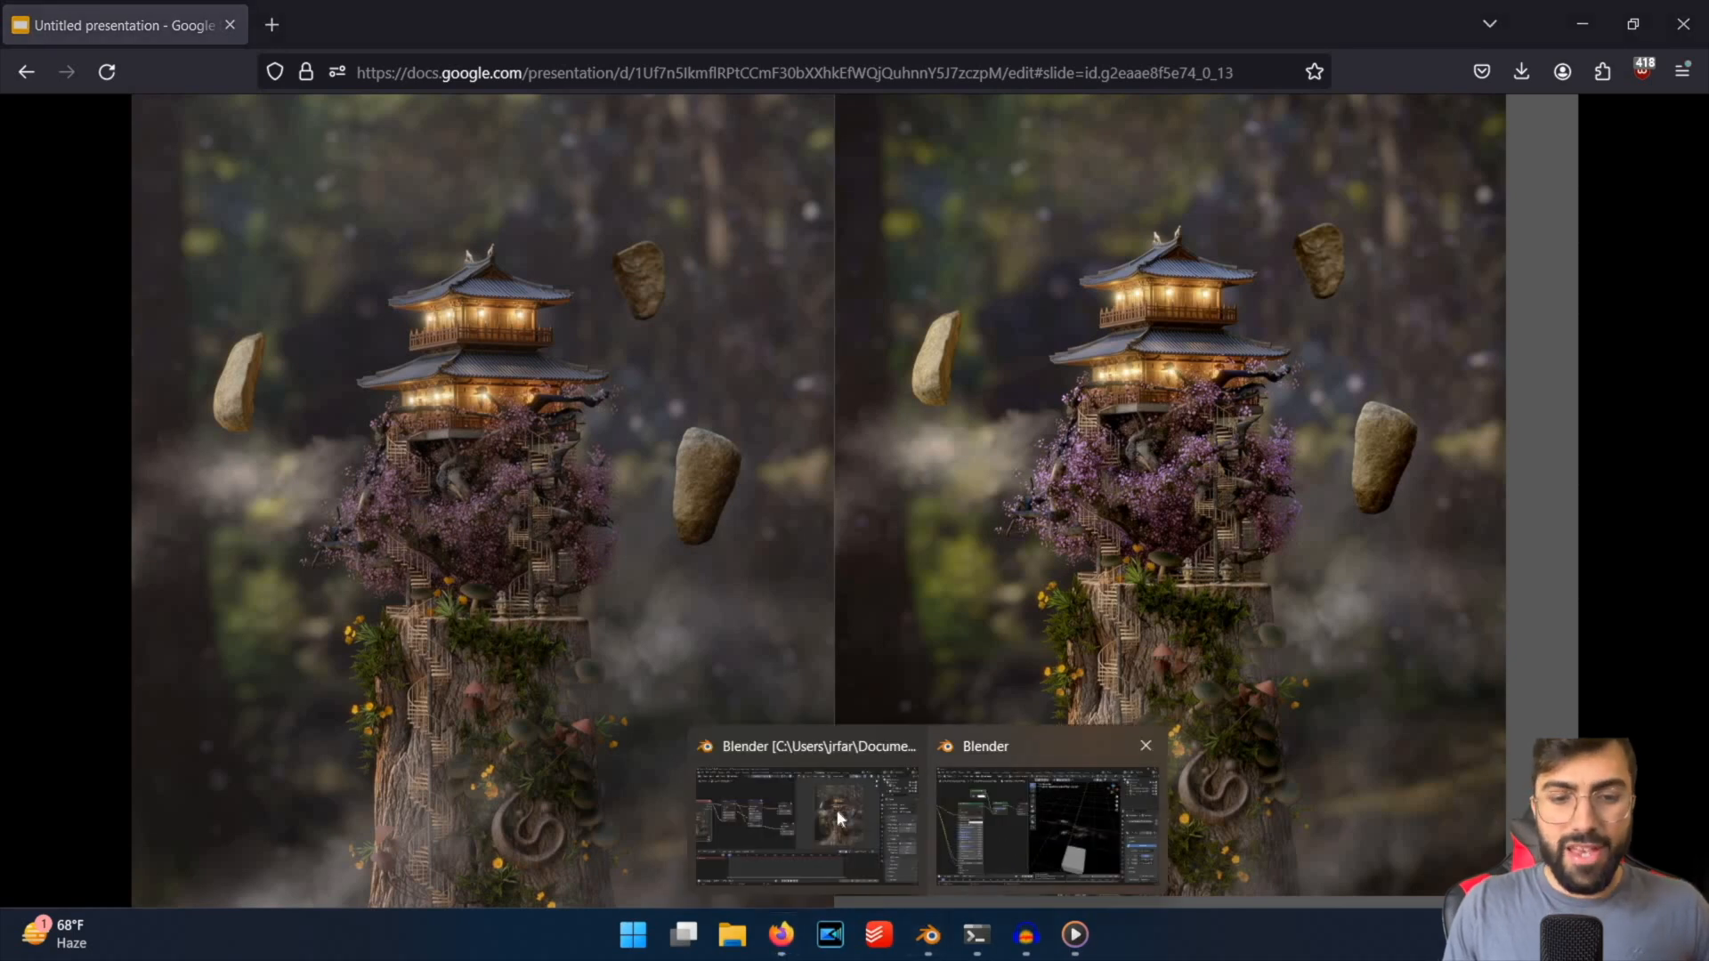
# Switch back to Blender's compositor and connect the render layer's image output directly to the Blur node's image input.
pyautogui.click(836, 809)
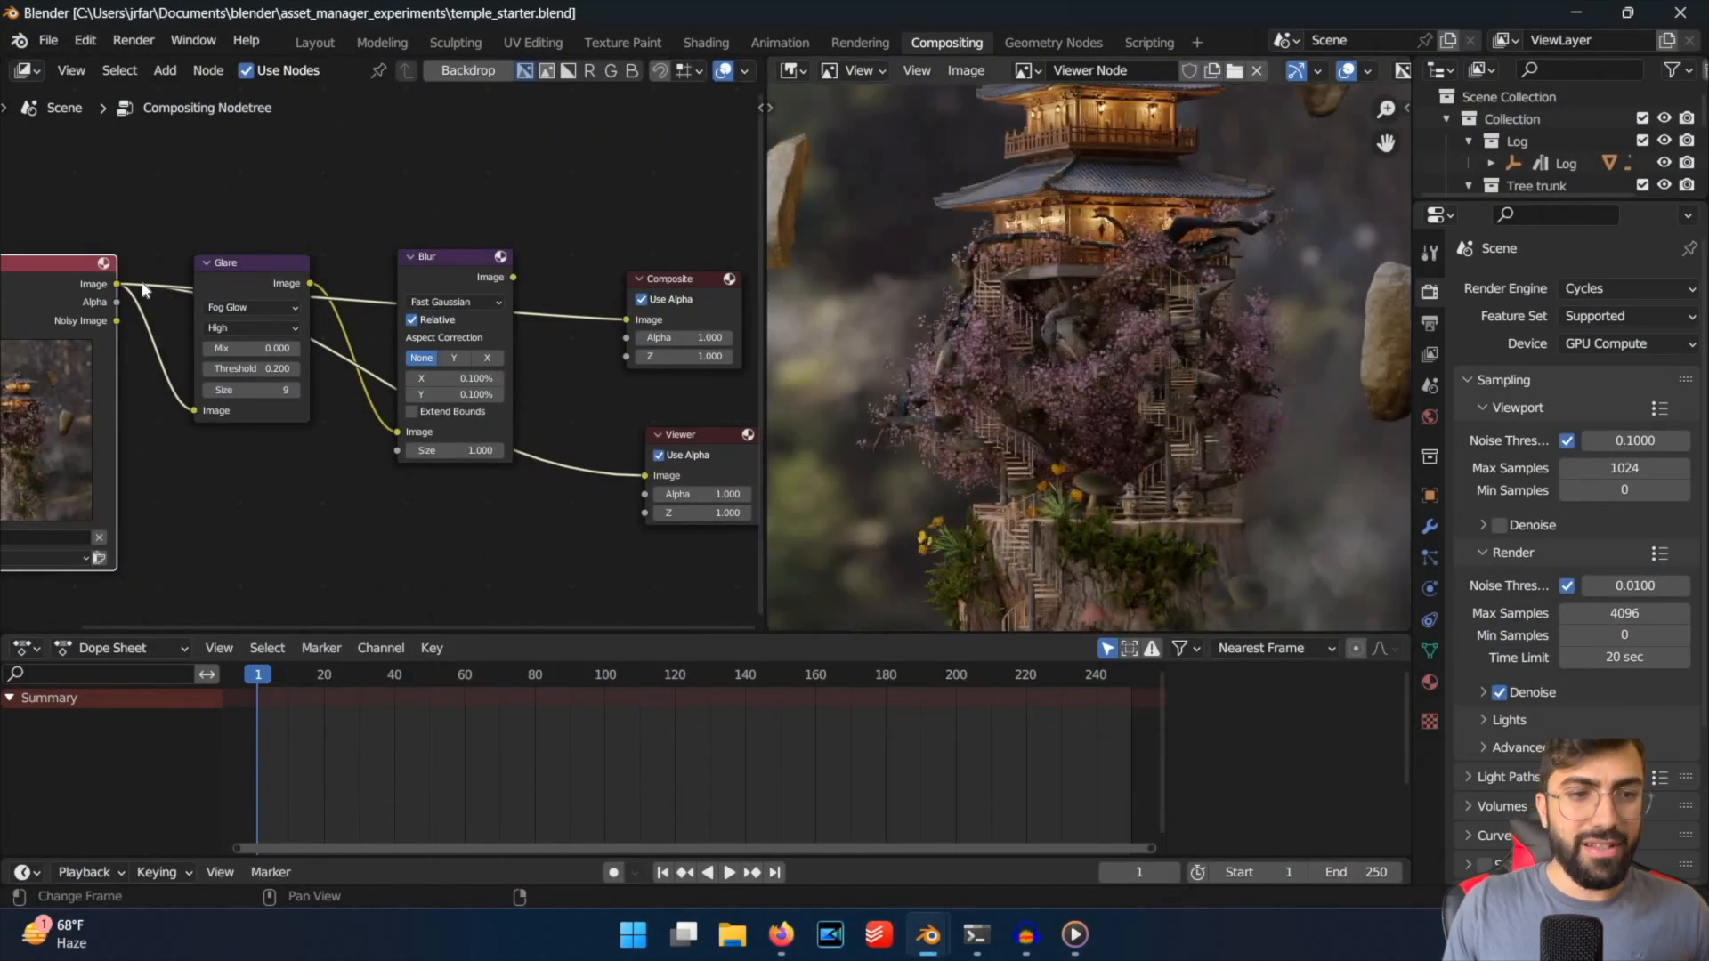
pyautogui.moveTo(399, 438); pyautogui.dragTo(465, 433)
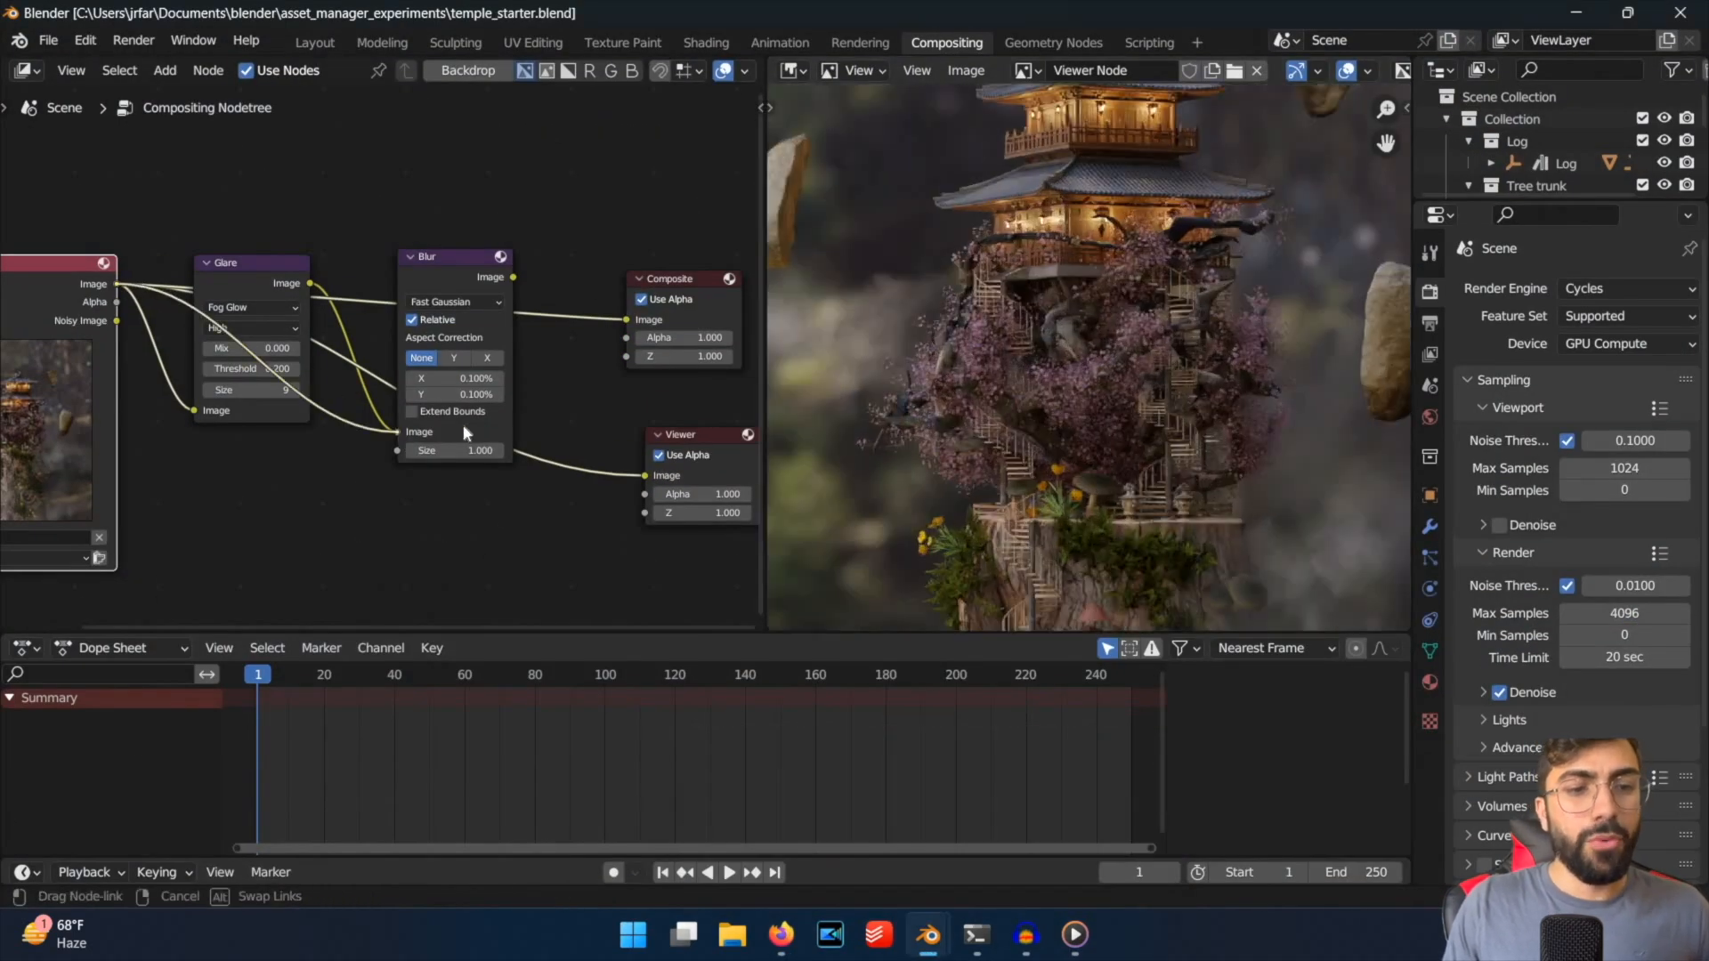
pyautogui.moveTo(1224, 413); pyautogui.dragTo(1138, 356)
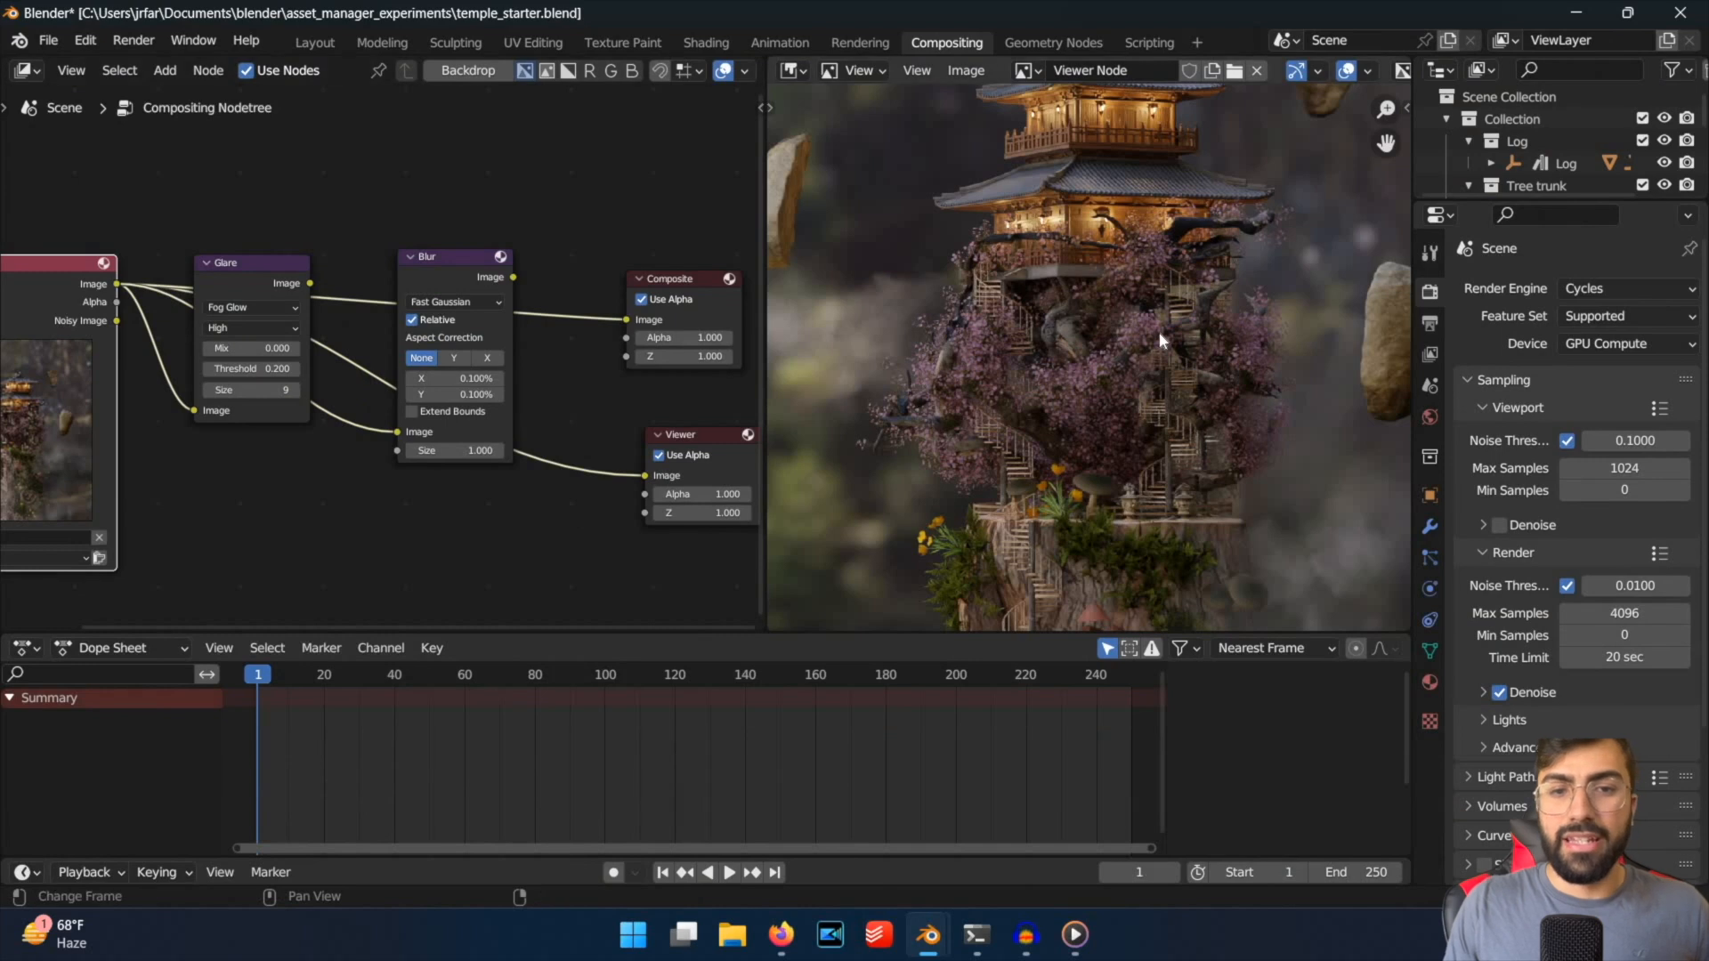
pyautogui.scroll(-1, 1158, 331)
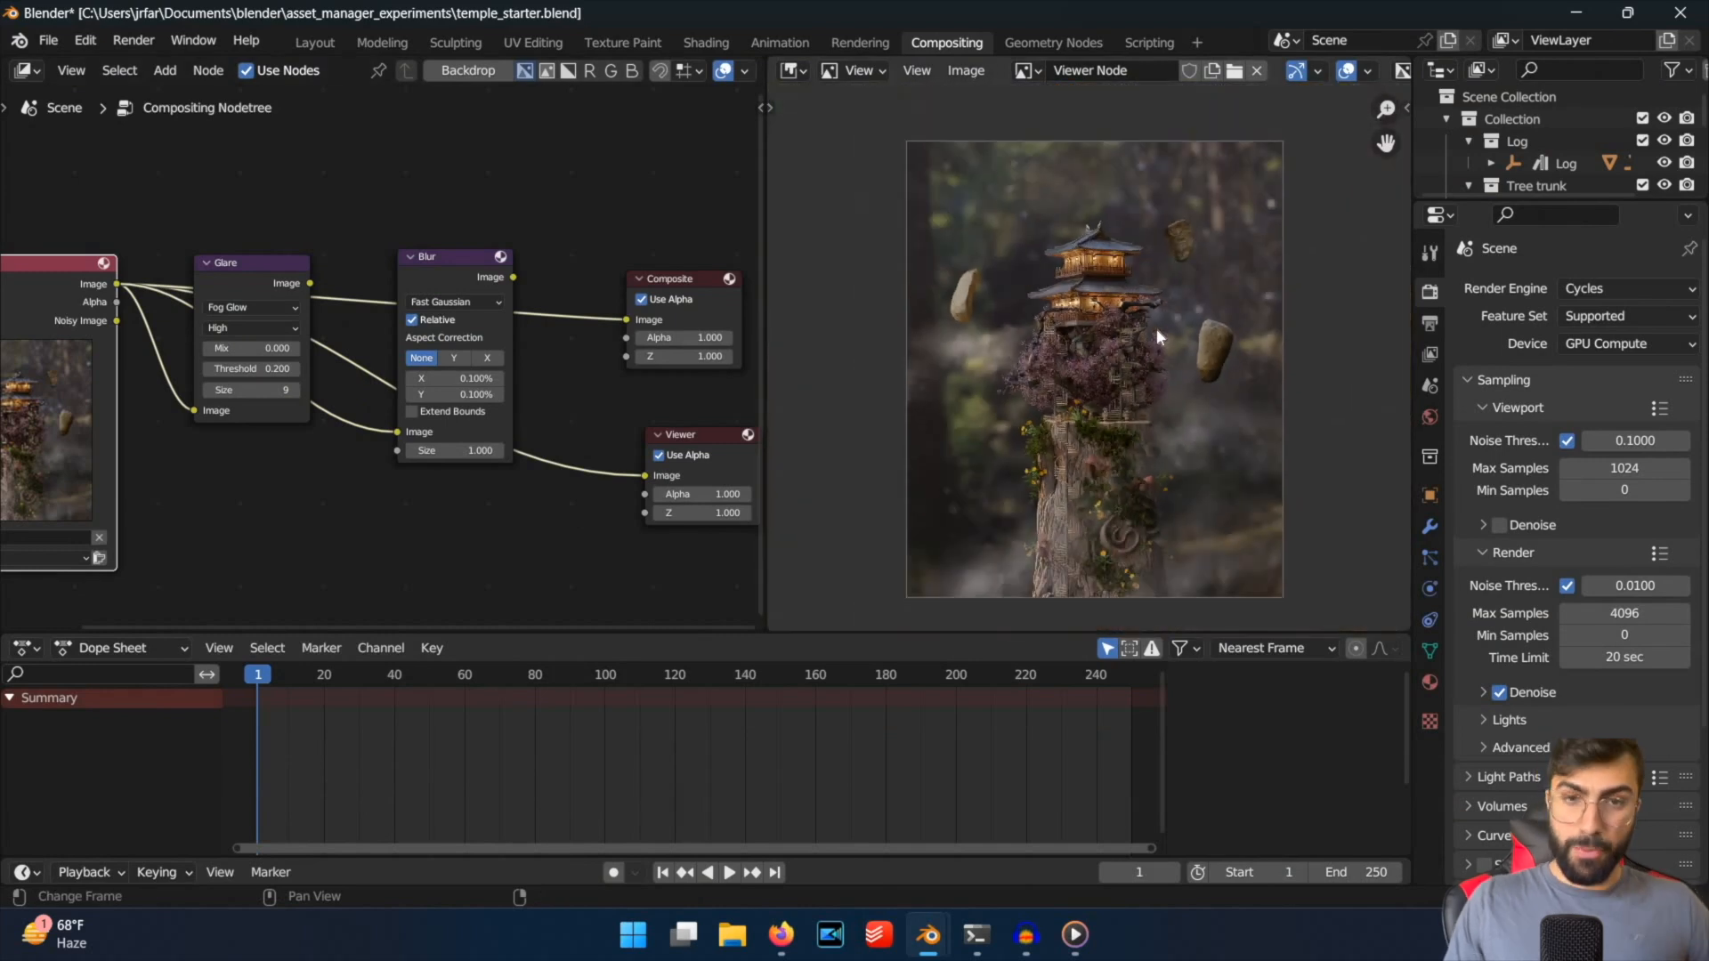
pyautogui.scroll(6, 1155, 328)
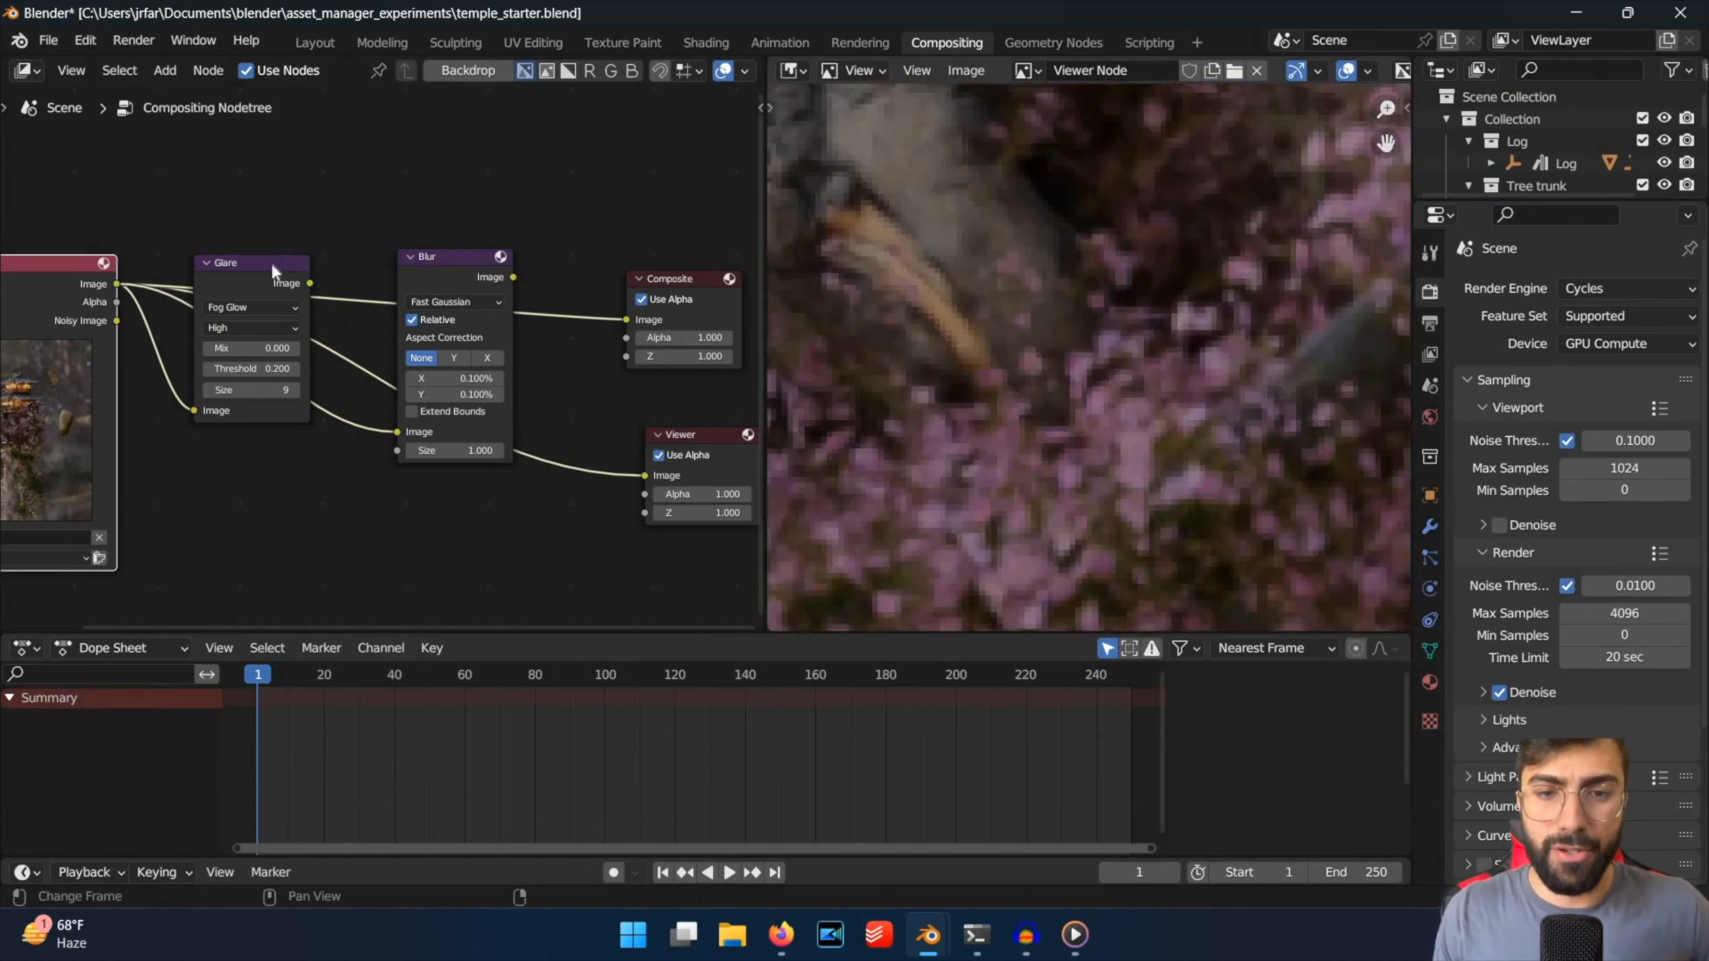
# Move the Glare node down and the Blur node up in the compositing node tree to separate them.
pyautogui.moveTo(270, 266); pyautogui.dragTo(252, 436)
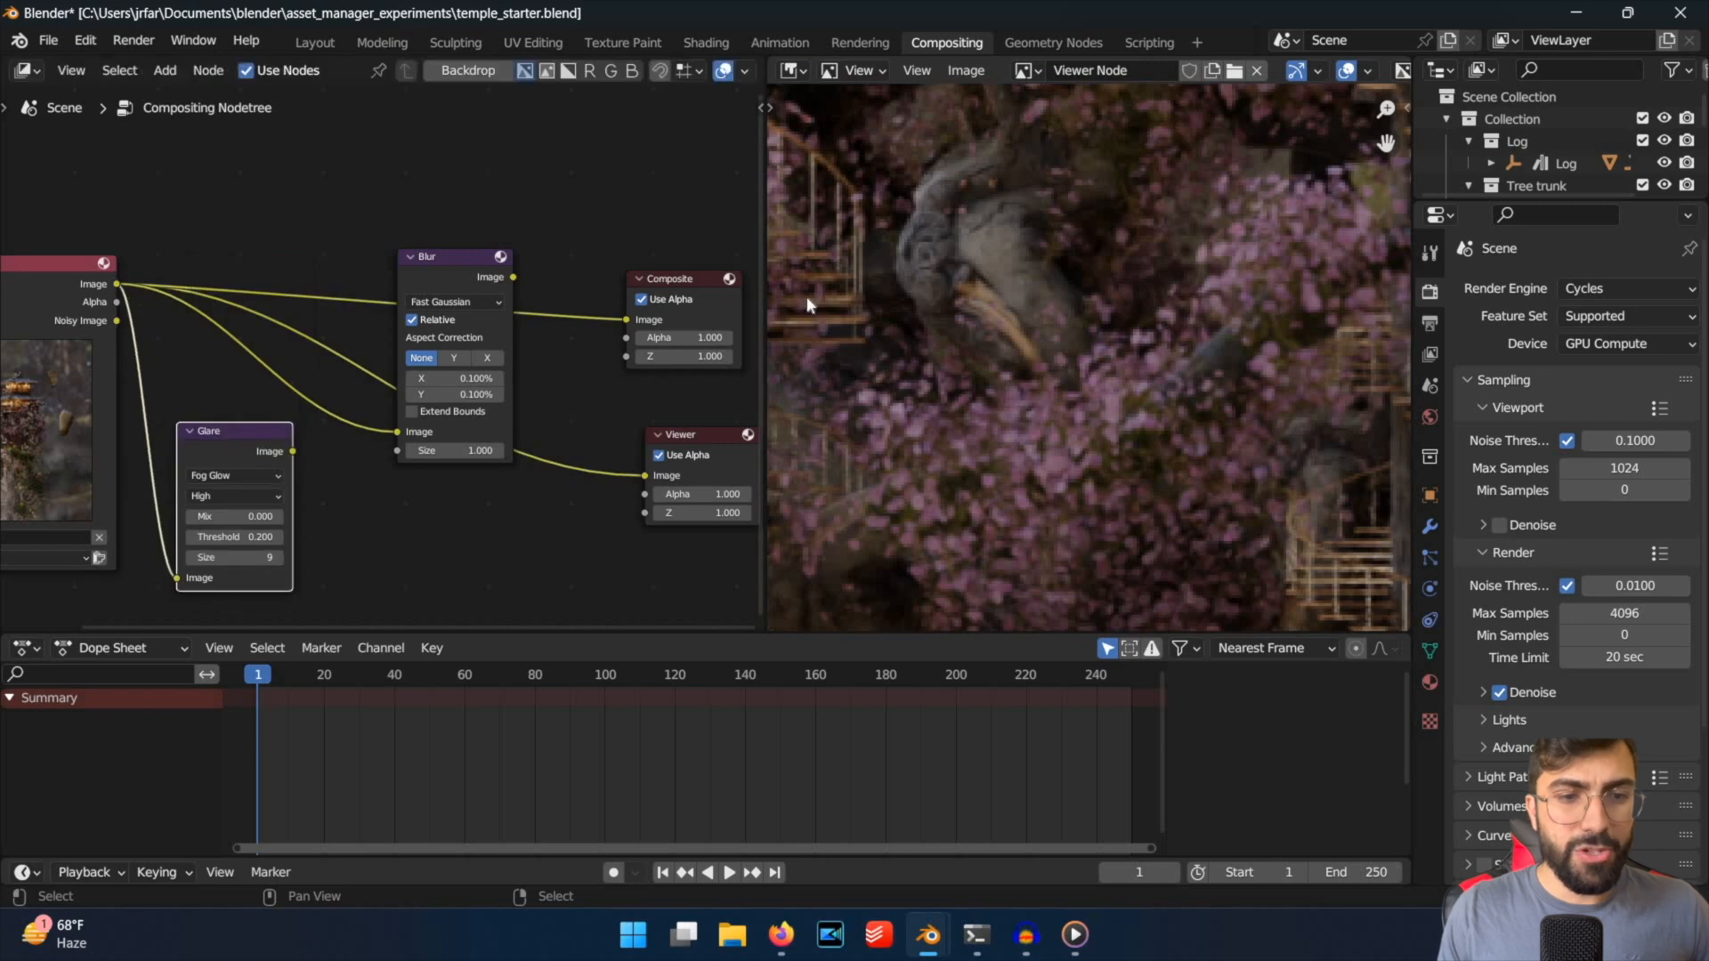
pyautogui.moveTo(467, 254); pyautogui.dragTo(479, 190)
pyautogui.scroll(-7, 1164, 433)
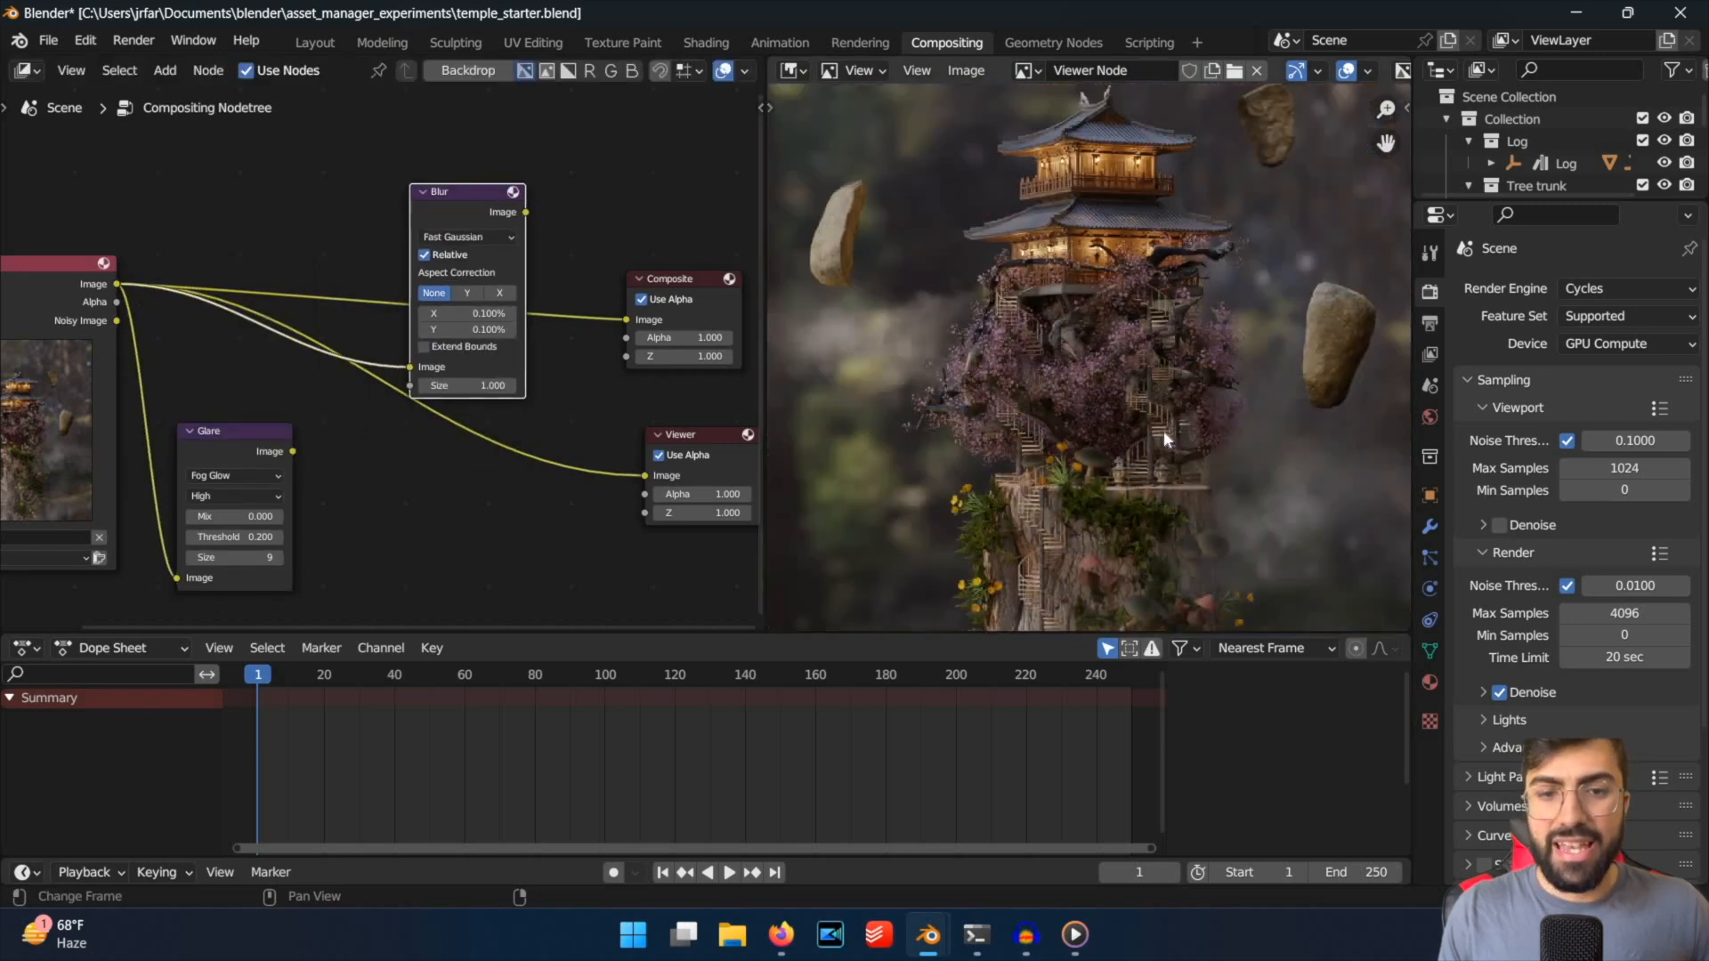
# Examine the unblurred render in the viewer up close, checking the flowers, mushrooms, stone lanterns, staircases, fog and pink blossoms.
pyautogui.scroll(-2, 1164, 432)
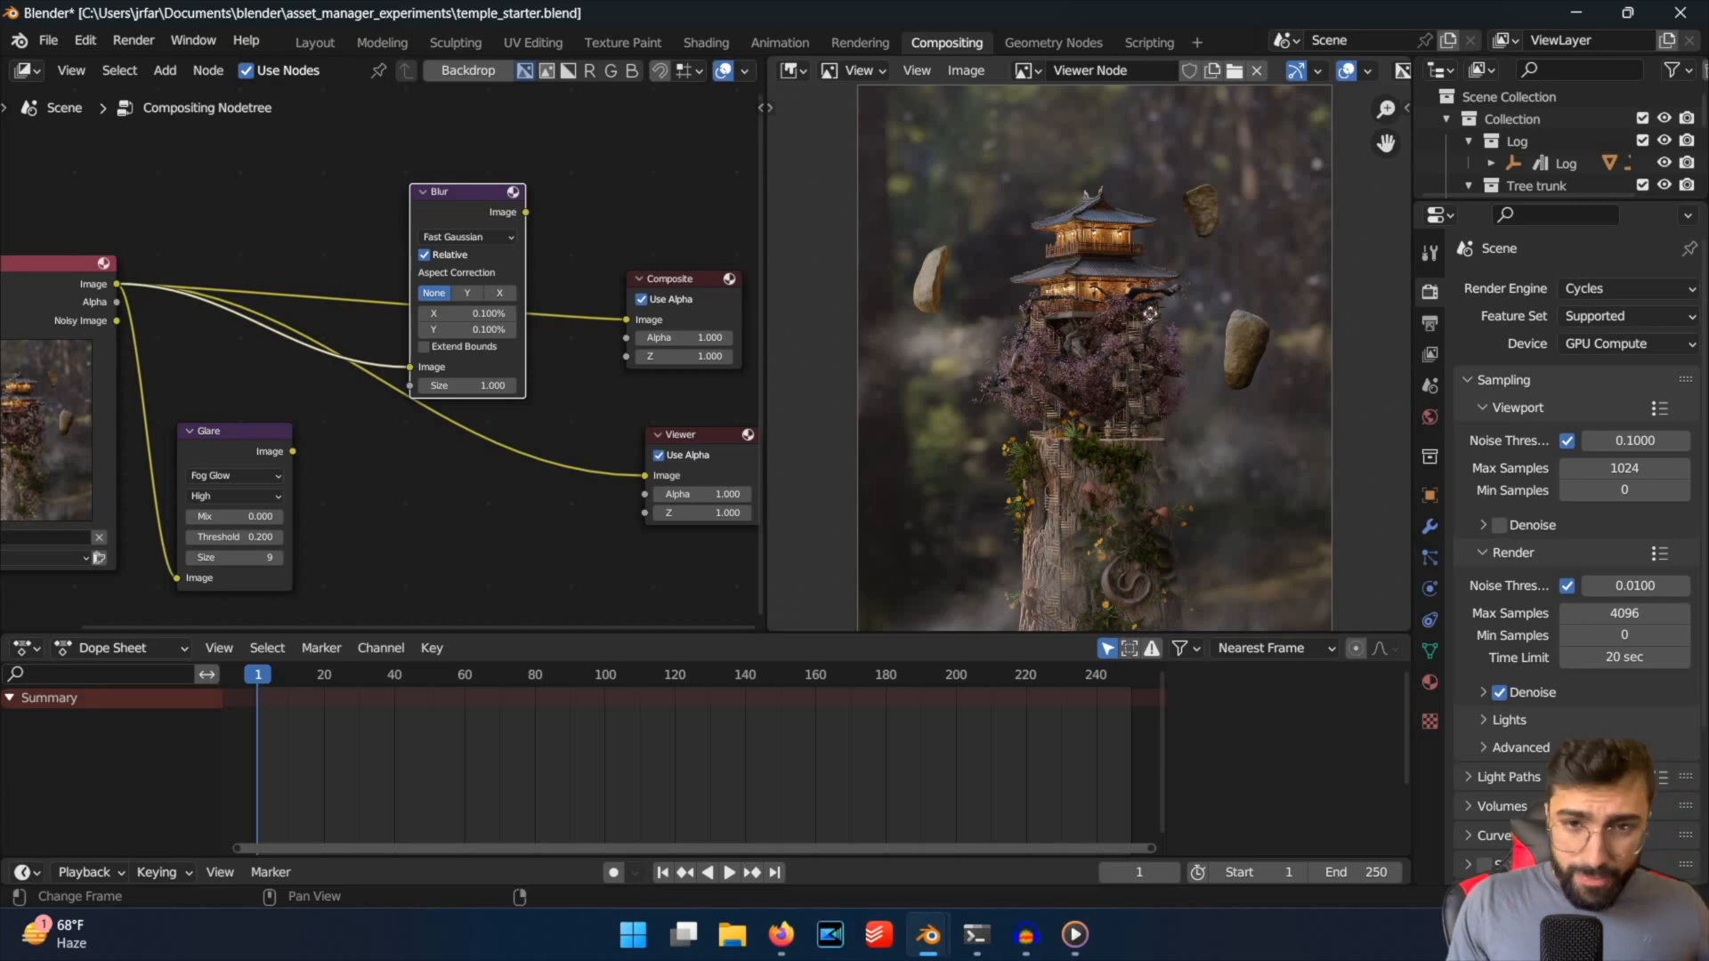
pyautogui.scroll(6, 1207, 502)
pyautogui.moveTo(1094, 507); pyautogui.dragTo(1229, 181, button='middle')
pyautogui.scroll(4, 1125, 333)
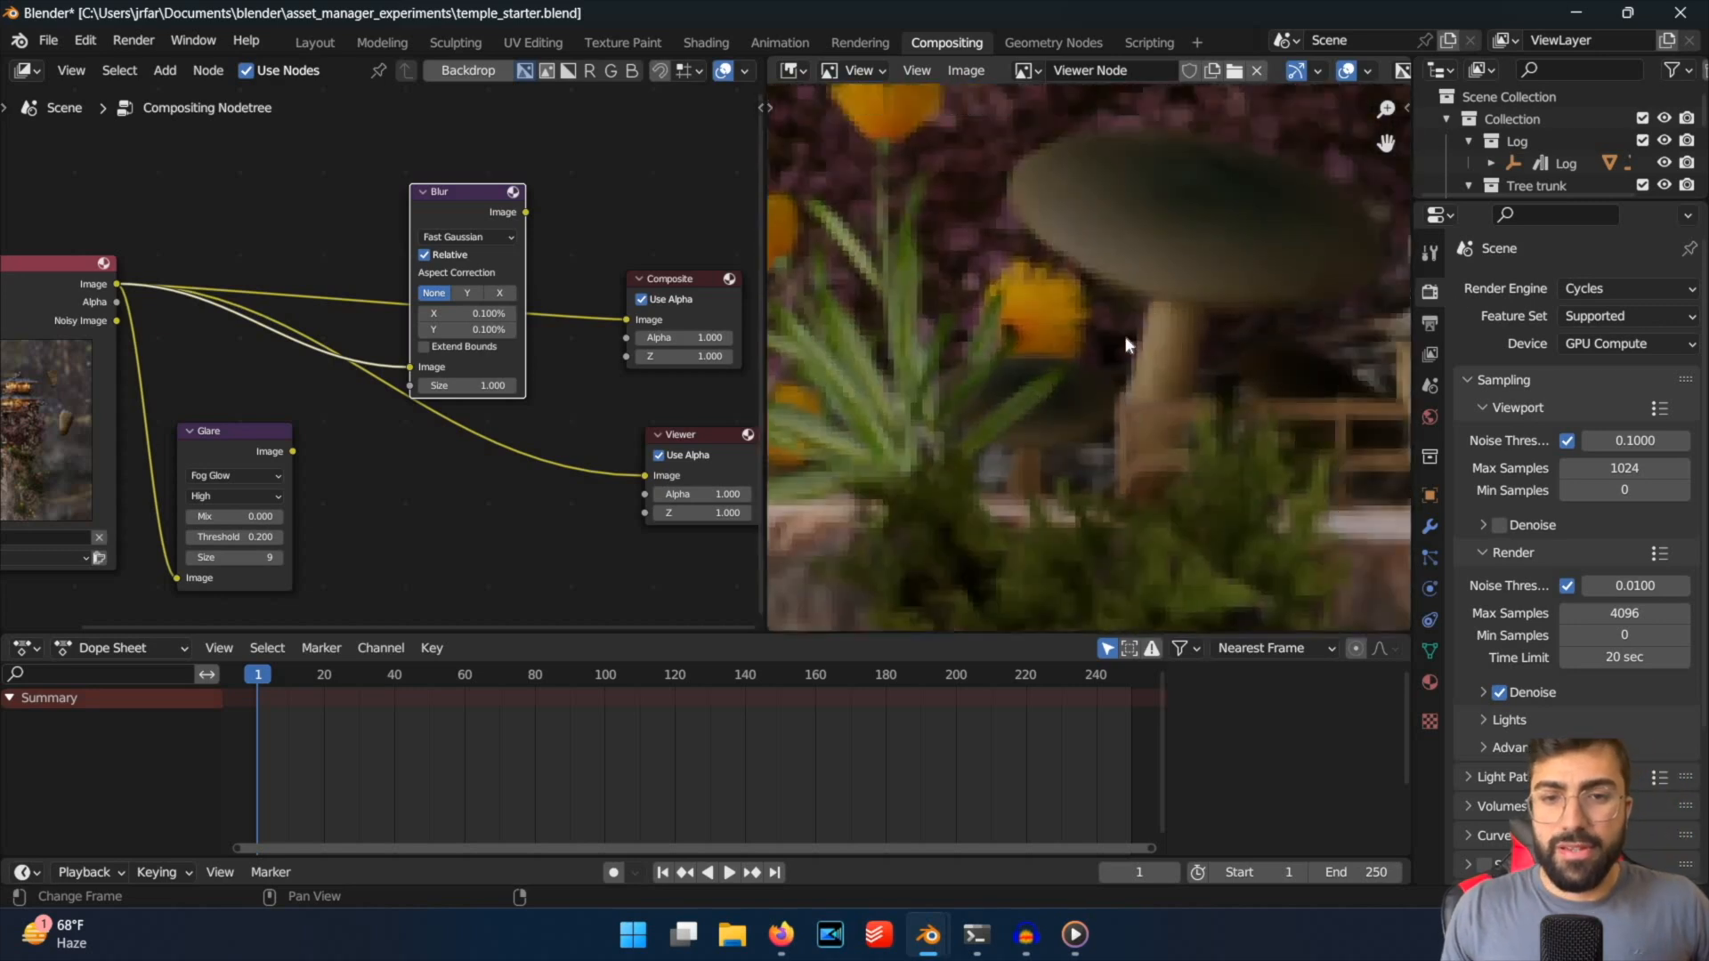
pyautogui.moveTo(1371, 223); pyautogui.dragTo(1125, 331, button='middle')
pyautogui.scroll(-5, 1125, 331)
pyautogui.scroll(7, 1125, 333)
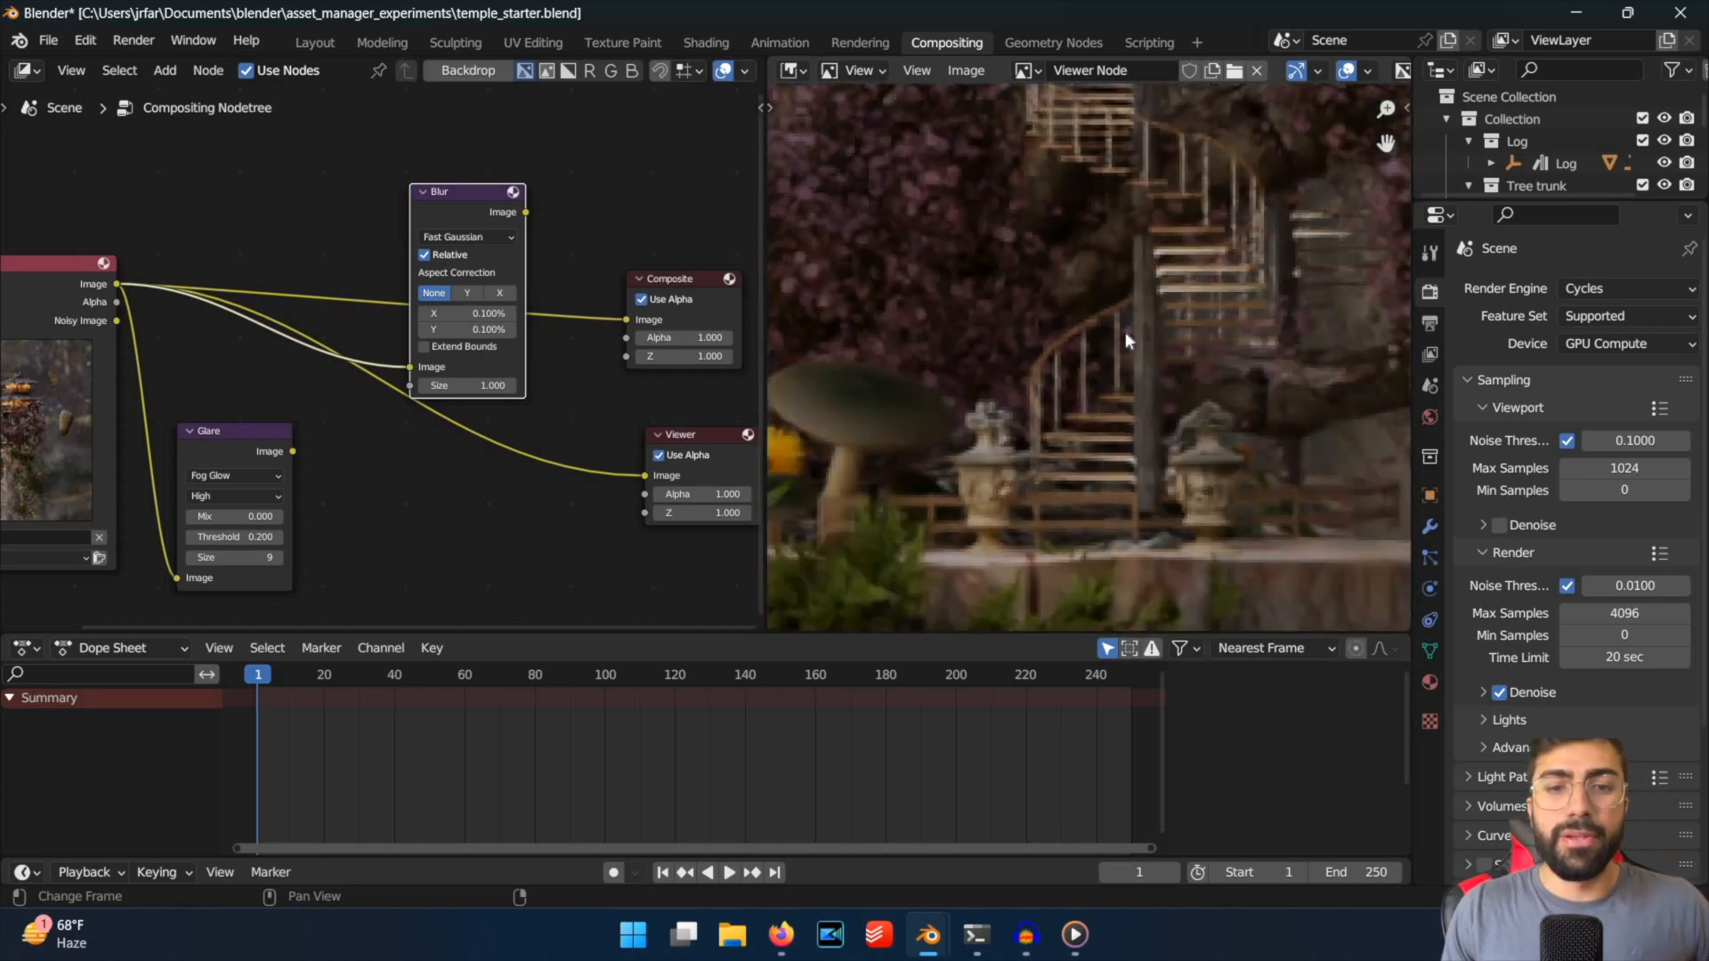
pyautogui.moveTo(961, 254); pyautogui.dragTo(1121, 125, button='middle')
pyautogui.scroll(-3, 1065, 203)
pyautogui.moveTo(1126, 507); pyautogui.dragTo(1131, 397, button='middle')
pyautogui.scroll(-7, 1131, 397)
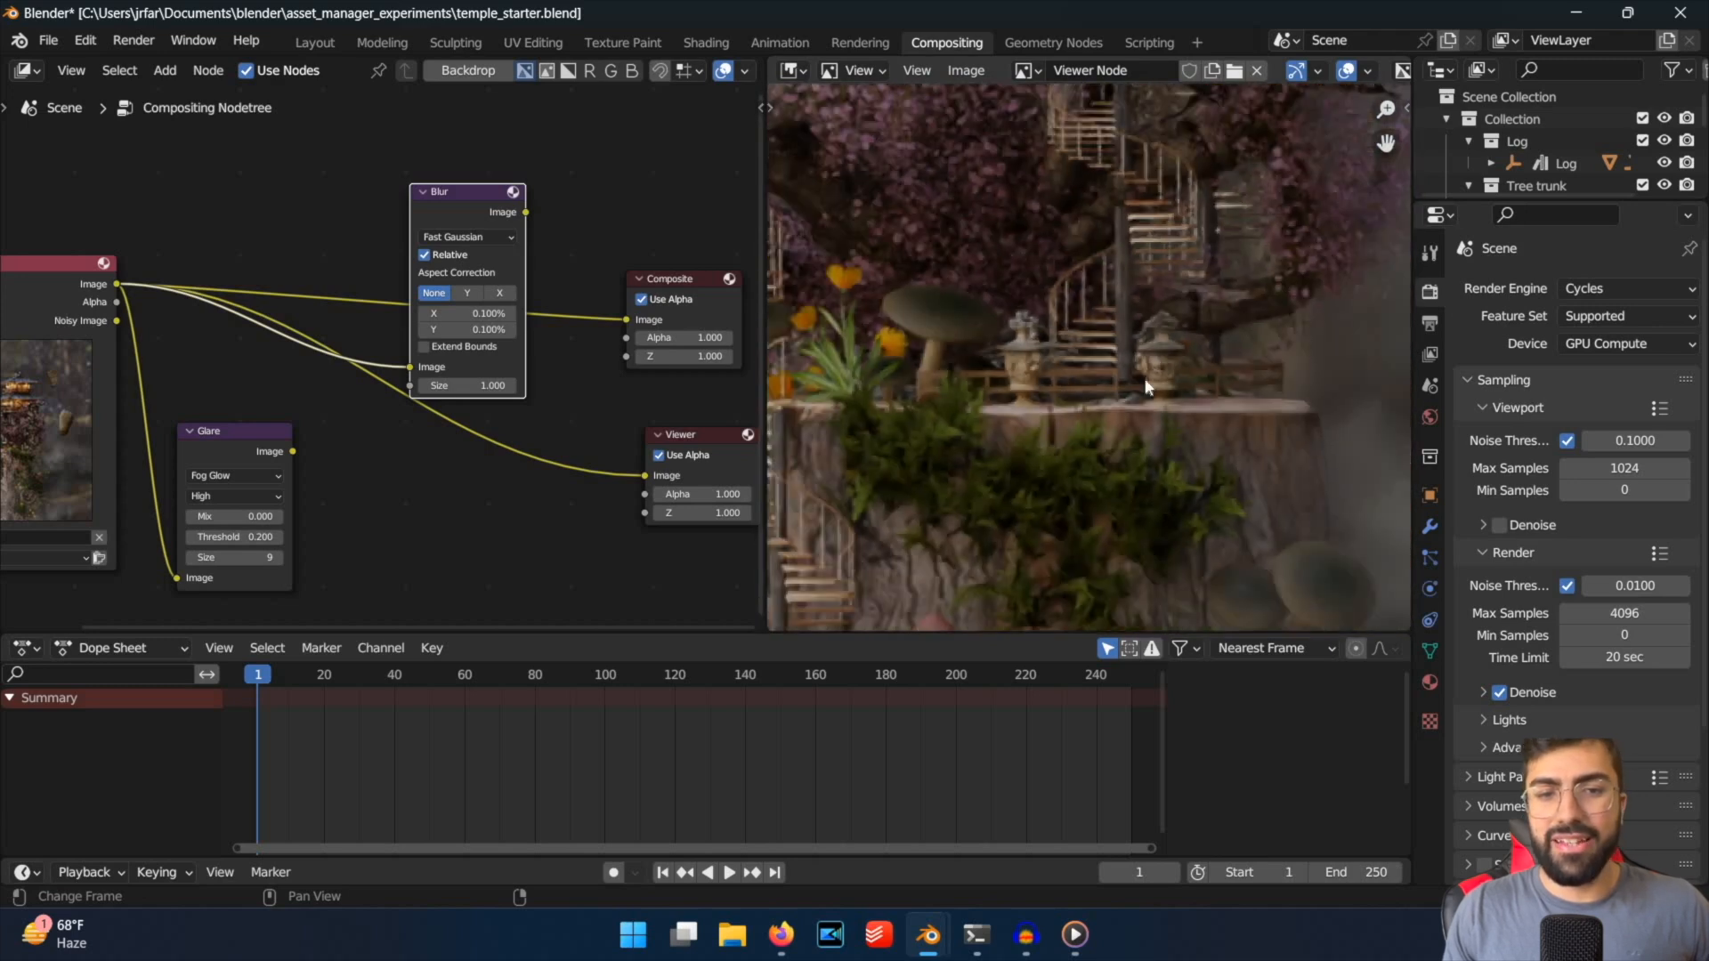
pyautogui.moveTo(1190, 349); pyautogui.dragTo(816, 537, button='middle')
pyautogui.scroll(4, 1152, 385)
pyautogui.scroll(3, 1107, 374)
pyautogui.moveTo(1107, 374); pyautogui.dragTo(810, 356, button='middle')
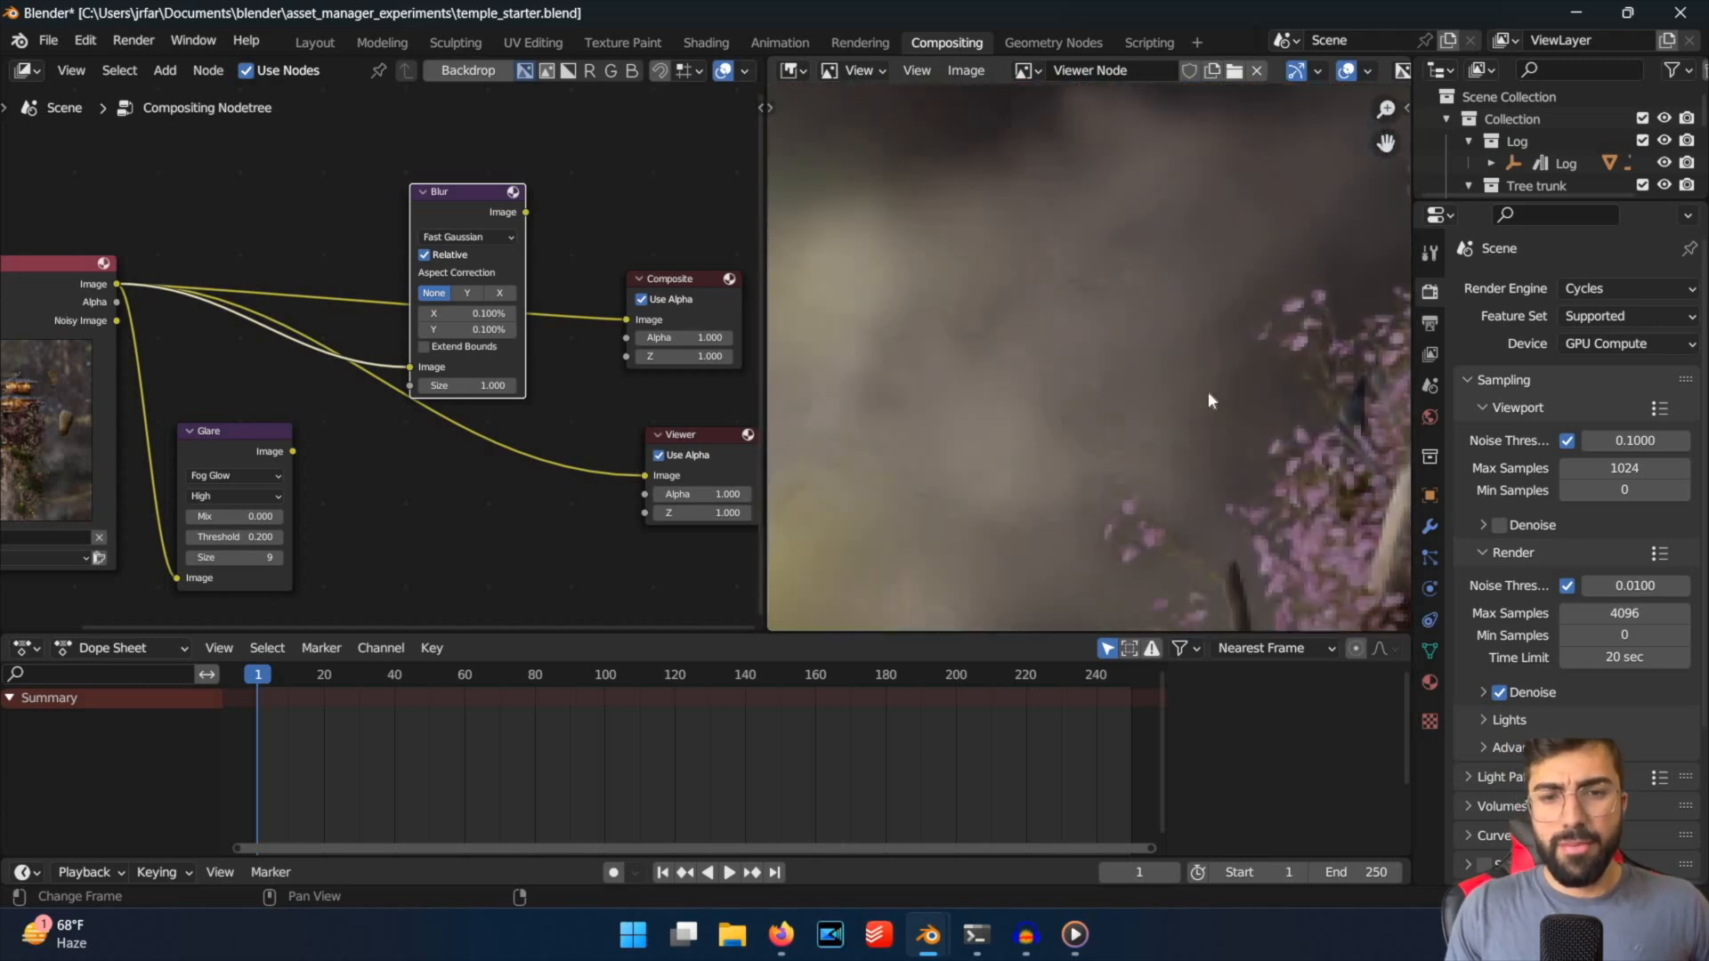
pyautogui.moveTo(1210, 397); pyautogui.dragTo(896, 168, button='middle')
pyautogui.moveTo(1252, 280); pyautogui.dragTo(1300, 360, button='middle')
pyautogui.scroll(4, 1059, 600)
pyautogui.moveTo(1059, 601); pyautogui.dragTo(1263, 427, button='middle')
pyautogui.moveTo(1072, 392); pyautogui.dragTo(1157, 495, button='middle')
pyautogui.moveTo(1262, 245); pyautogui.dragTo(896, 382, button='middle')
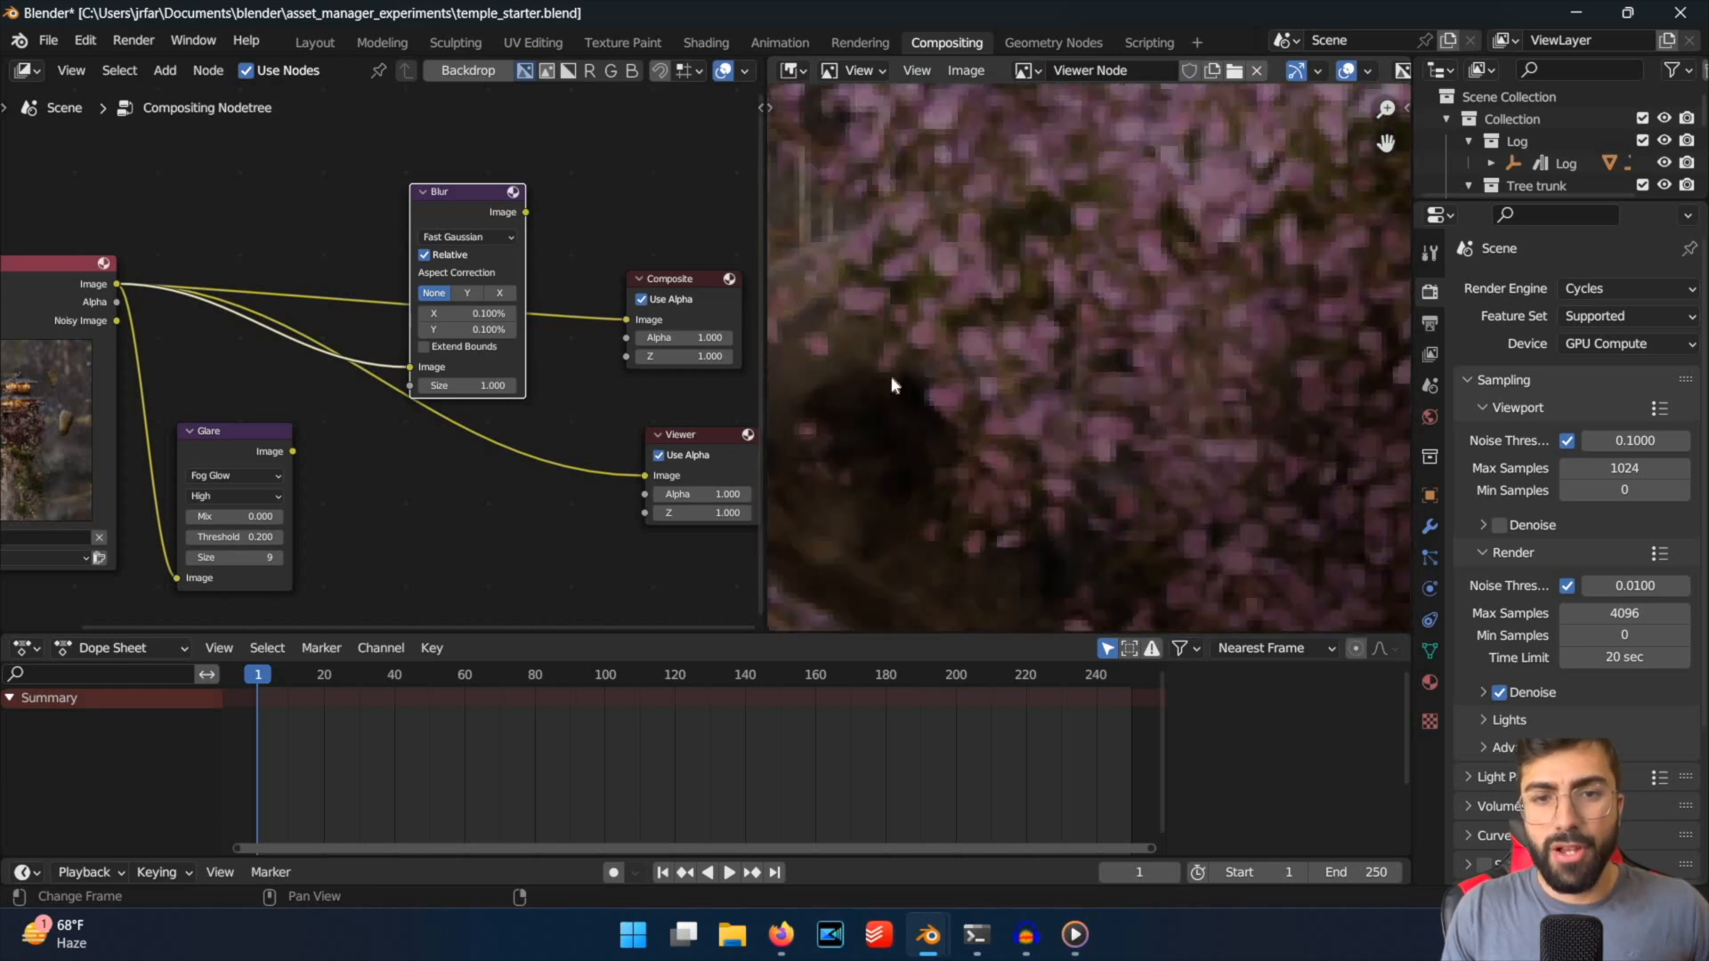
pyautogui.scroll(3, 894, 382)
pyautogui.scroll(-3, 895, 383)
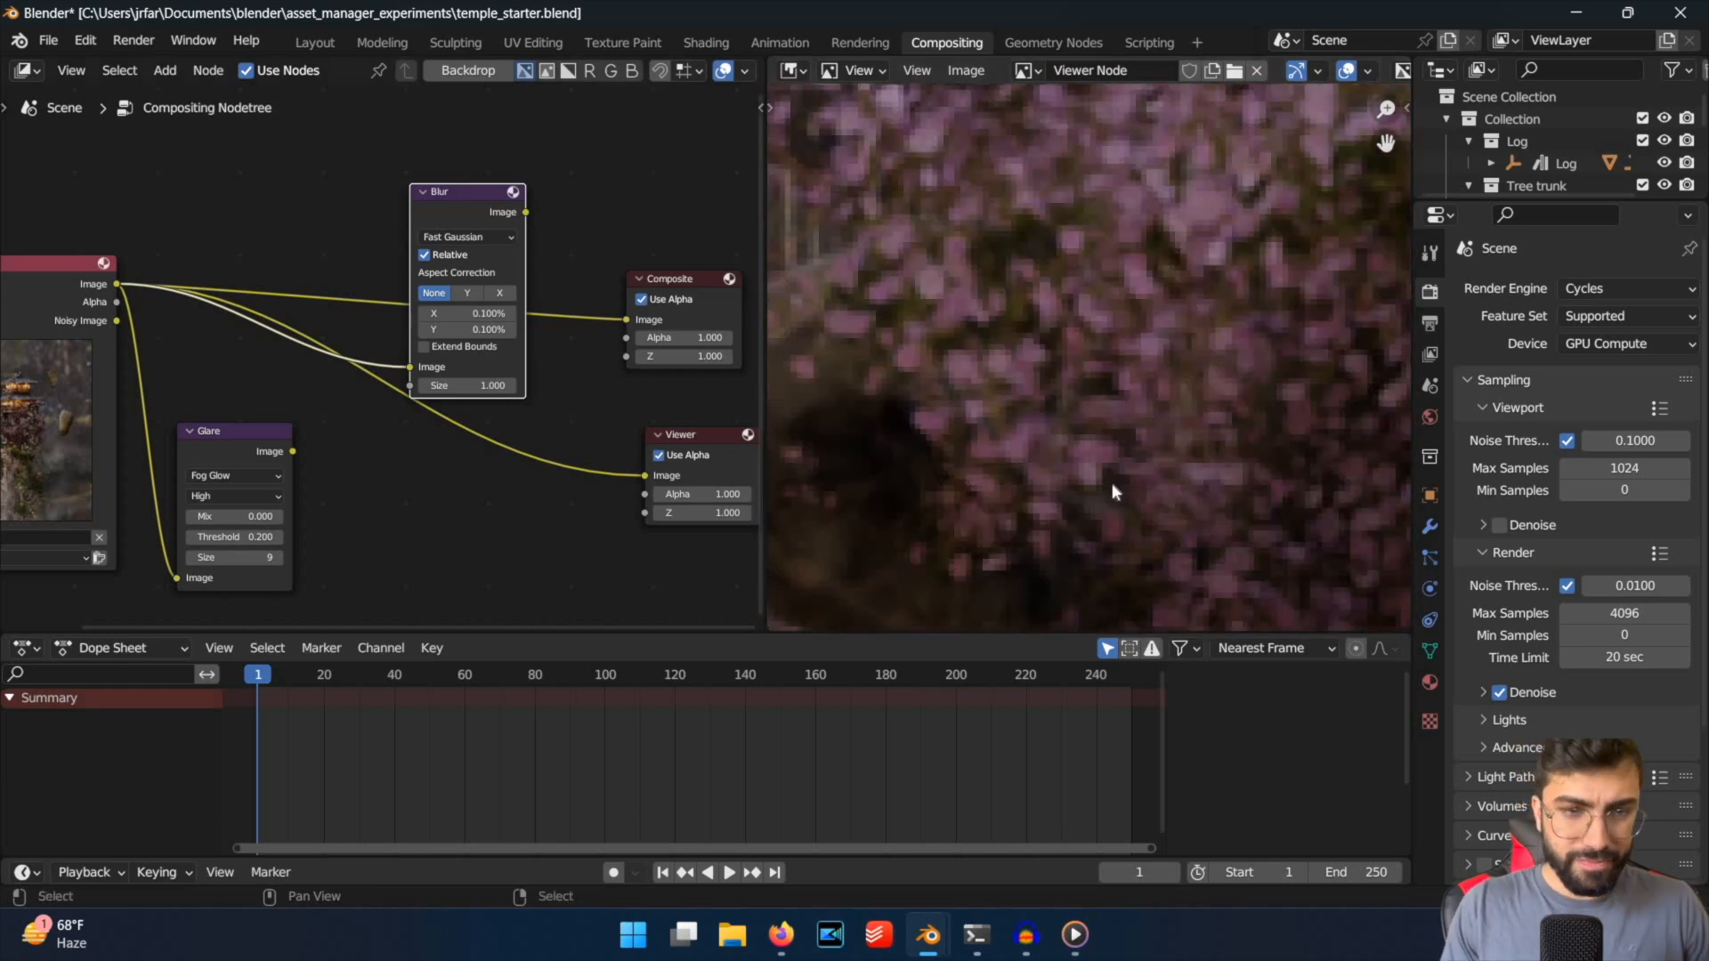
# Connect the Blur node's output to the Viewer node and check the softened blossoms, staircase and stone lanterns.
pyautogui.keyDown('ctrl'); pyautogui.keyDown('shift'); pyautogui.click(505, 212); pyautogui.keyUp('shift'); pyautogui.keyUp('ctrl')
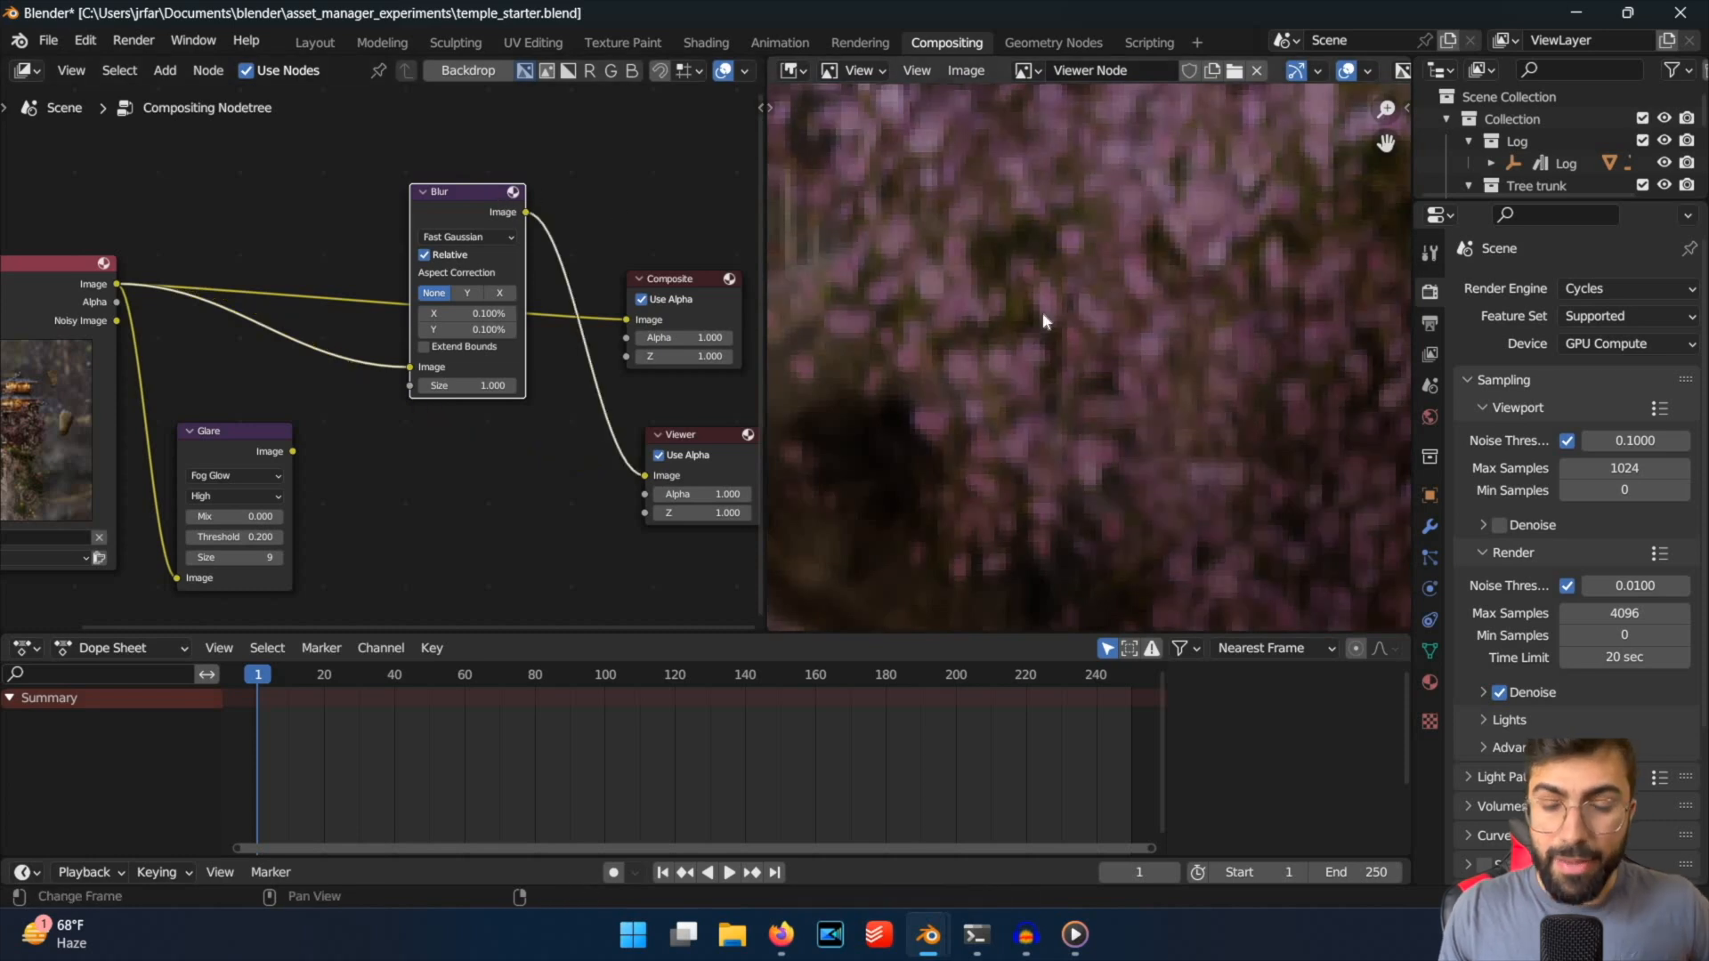
pyautogui.scroll(-5, 1043, 313)
pyautogui.scroll(3, 1117, 372)
pyautogui.moveTo(1099, 356); pyautogui.dragTo(899, 137, button='middle')
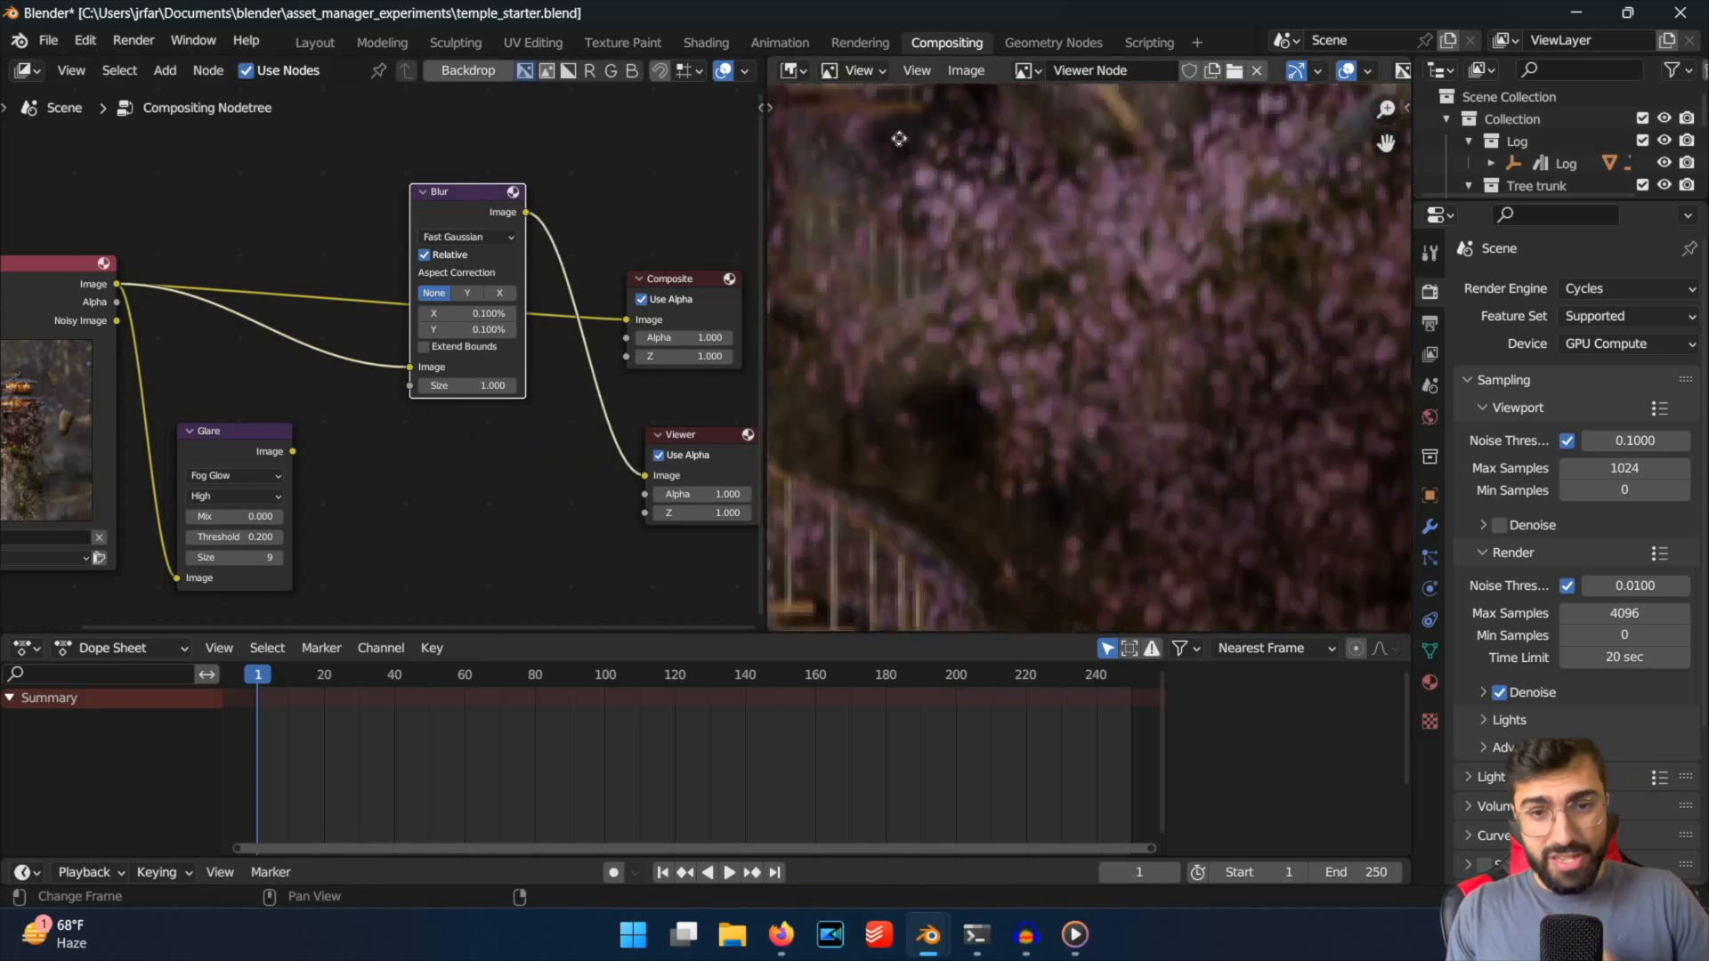
pyautogui.moveTo(1099, 516); pyautogui.dragTo(1078, 133, button='middle')
pyautogui.scroll(3, 997, 374)
pyautogui.moveTo(1126, 570); pyautogui.dragTo(1081, 311, button='middle')
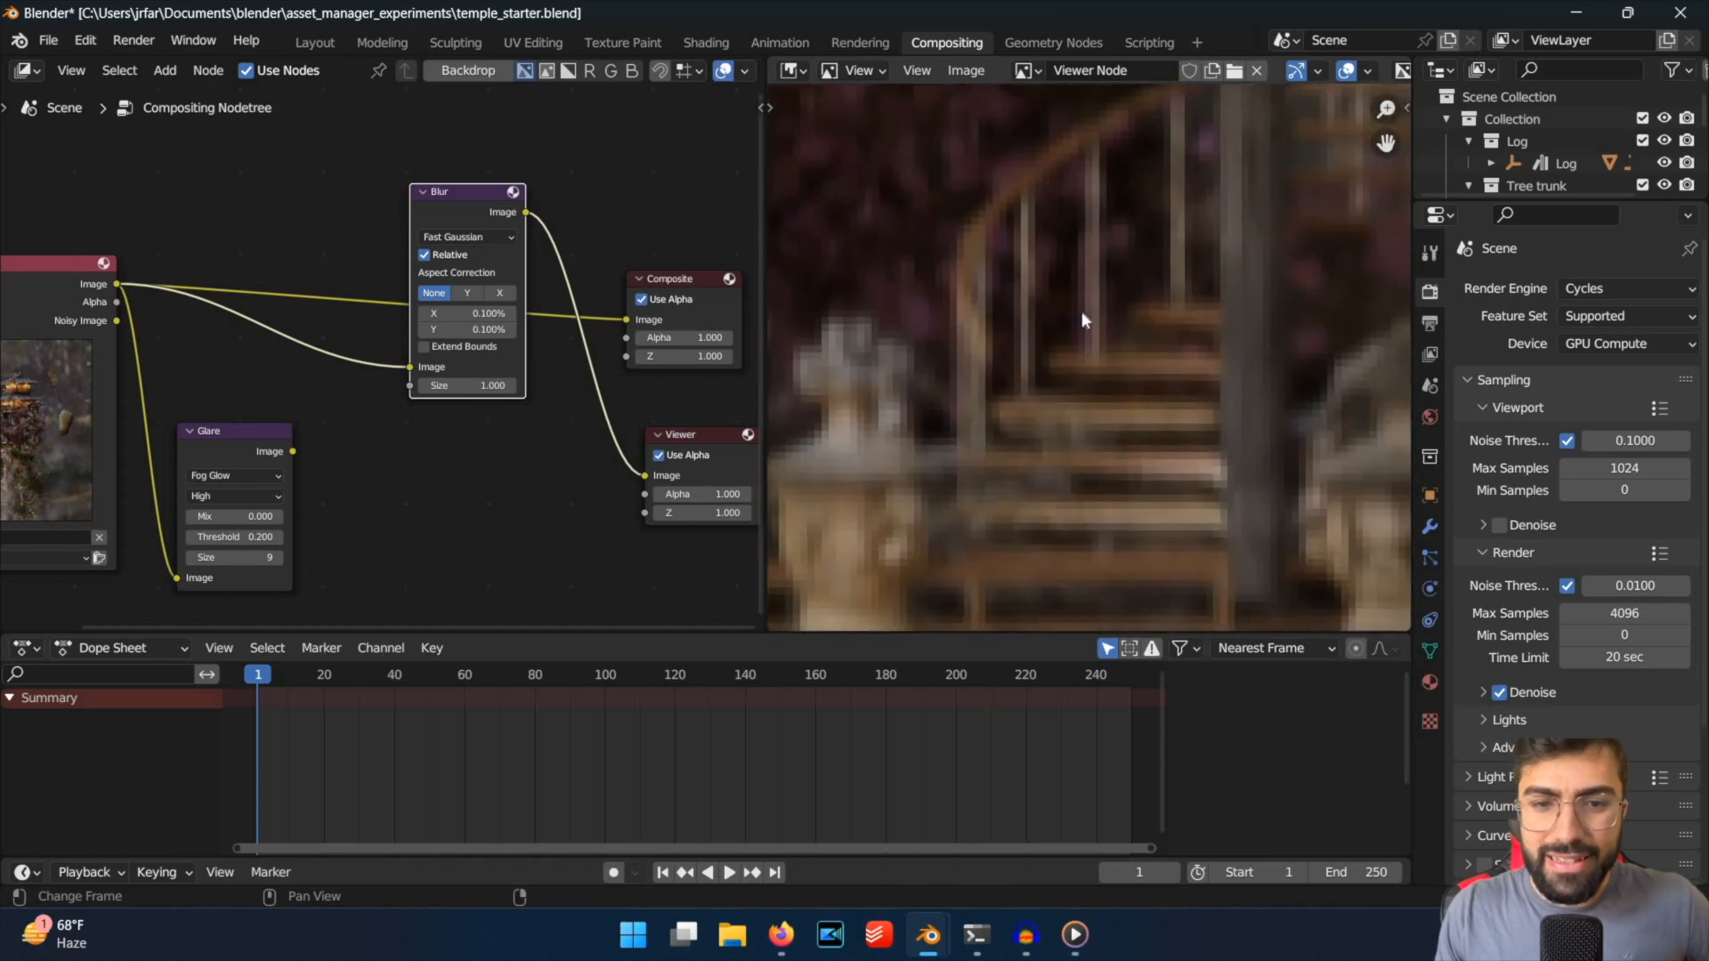
pyautogui.scroll(4, 1081, 312)
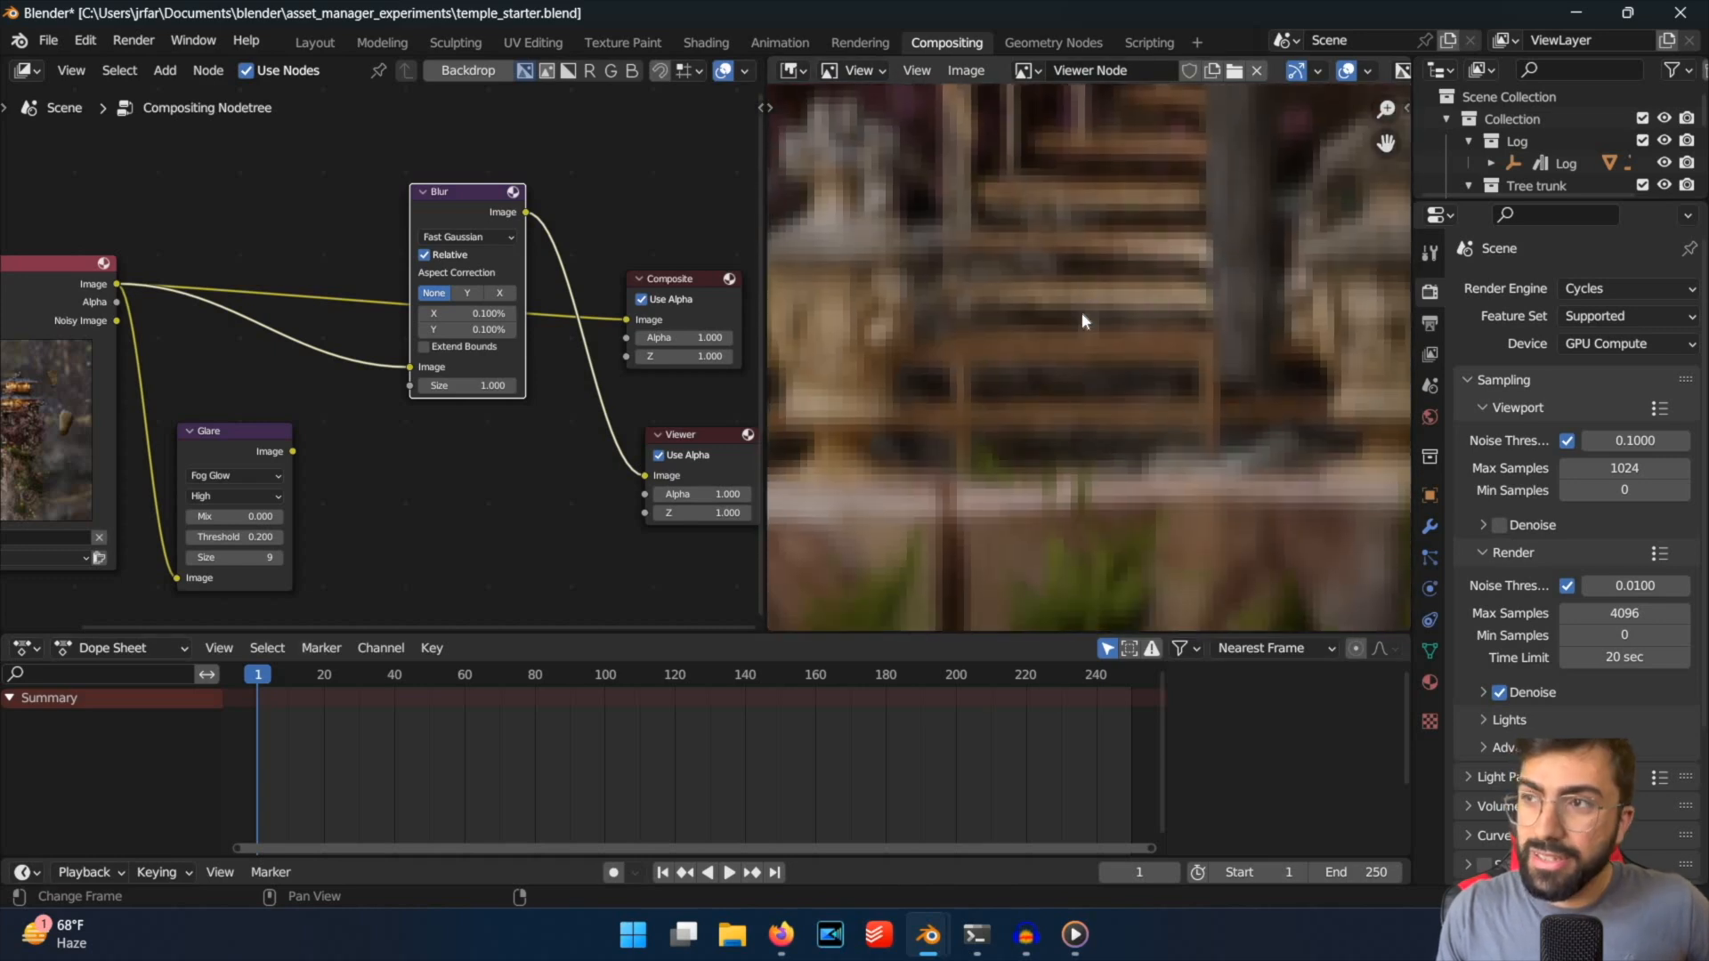
pyautogui.scroll(-3, 1083, 316)
pyautogui.moveTo(1083, 316); pyautogui.dragTo(1063, 375, button='middle')
pyautogui.scroll(-5, 1120, 451)
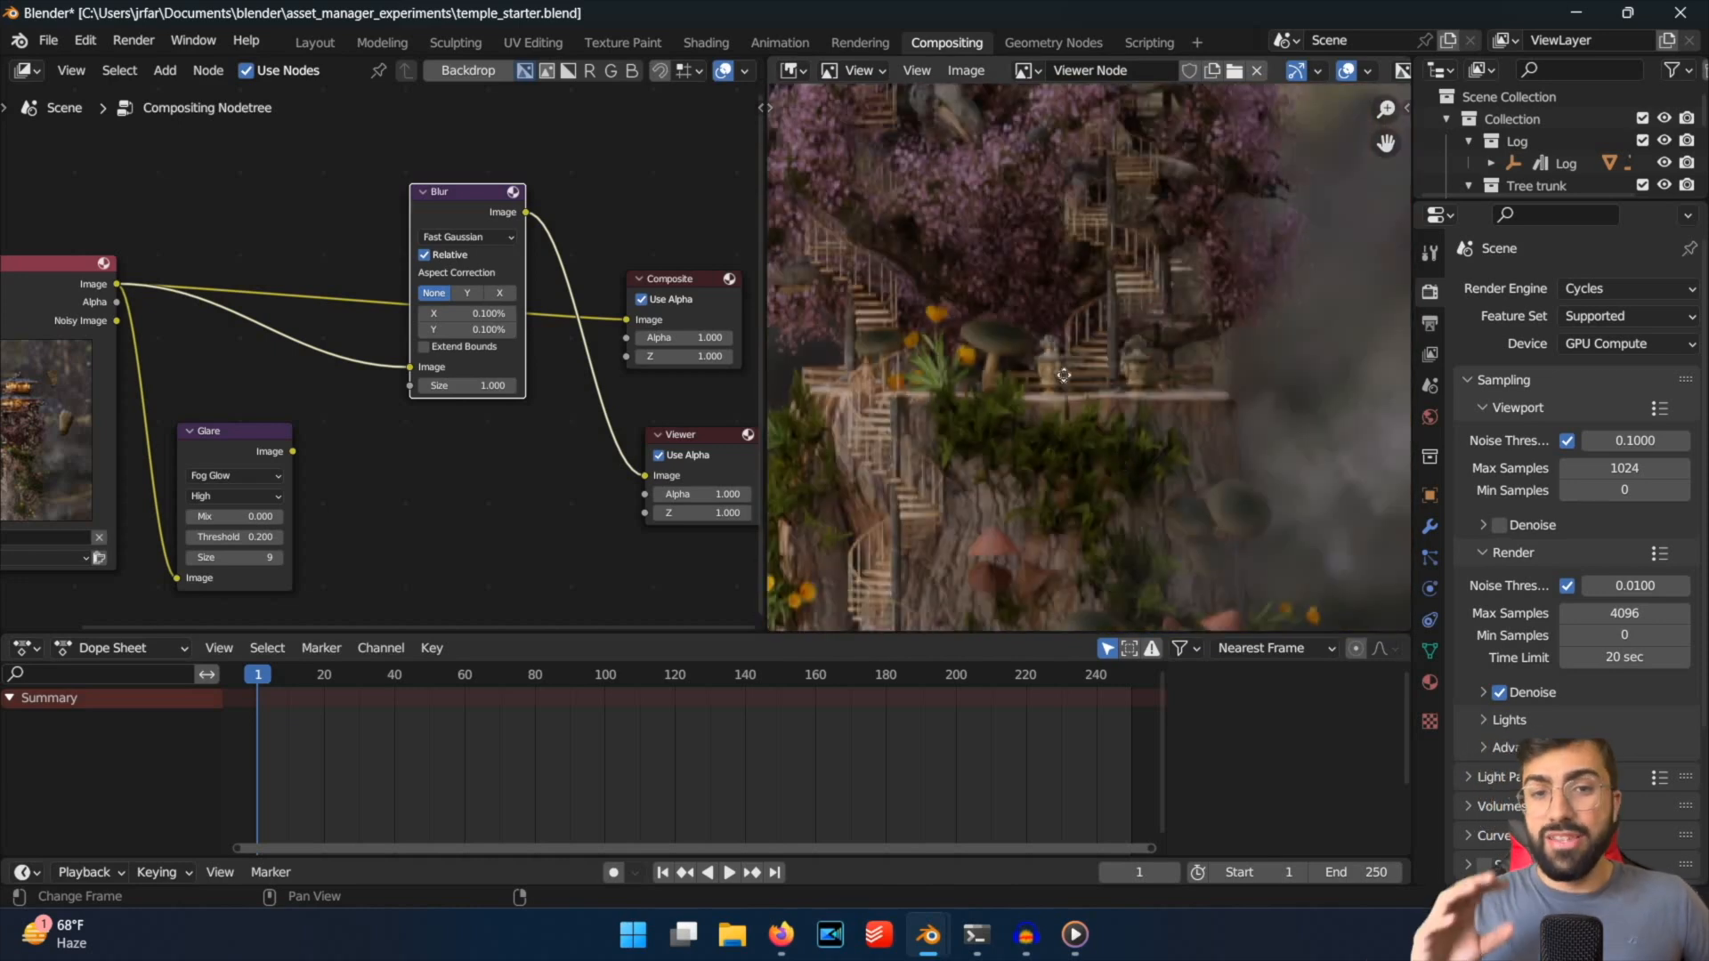
# Examine the Blur node's settings and its softening of the blossoms and flowers, both close up and from farther out.
pyautogui.scroll(3, 602, 369)
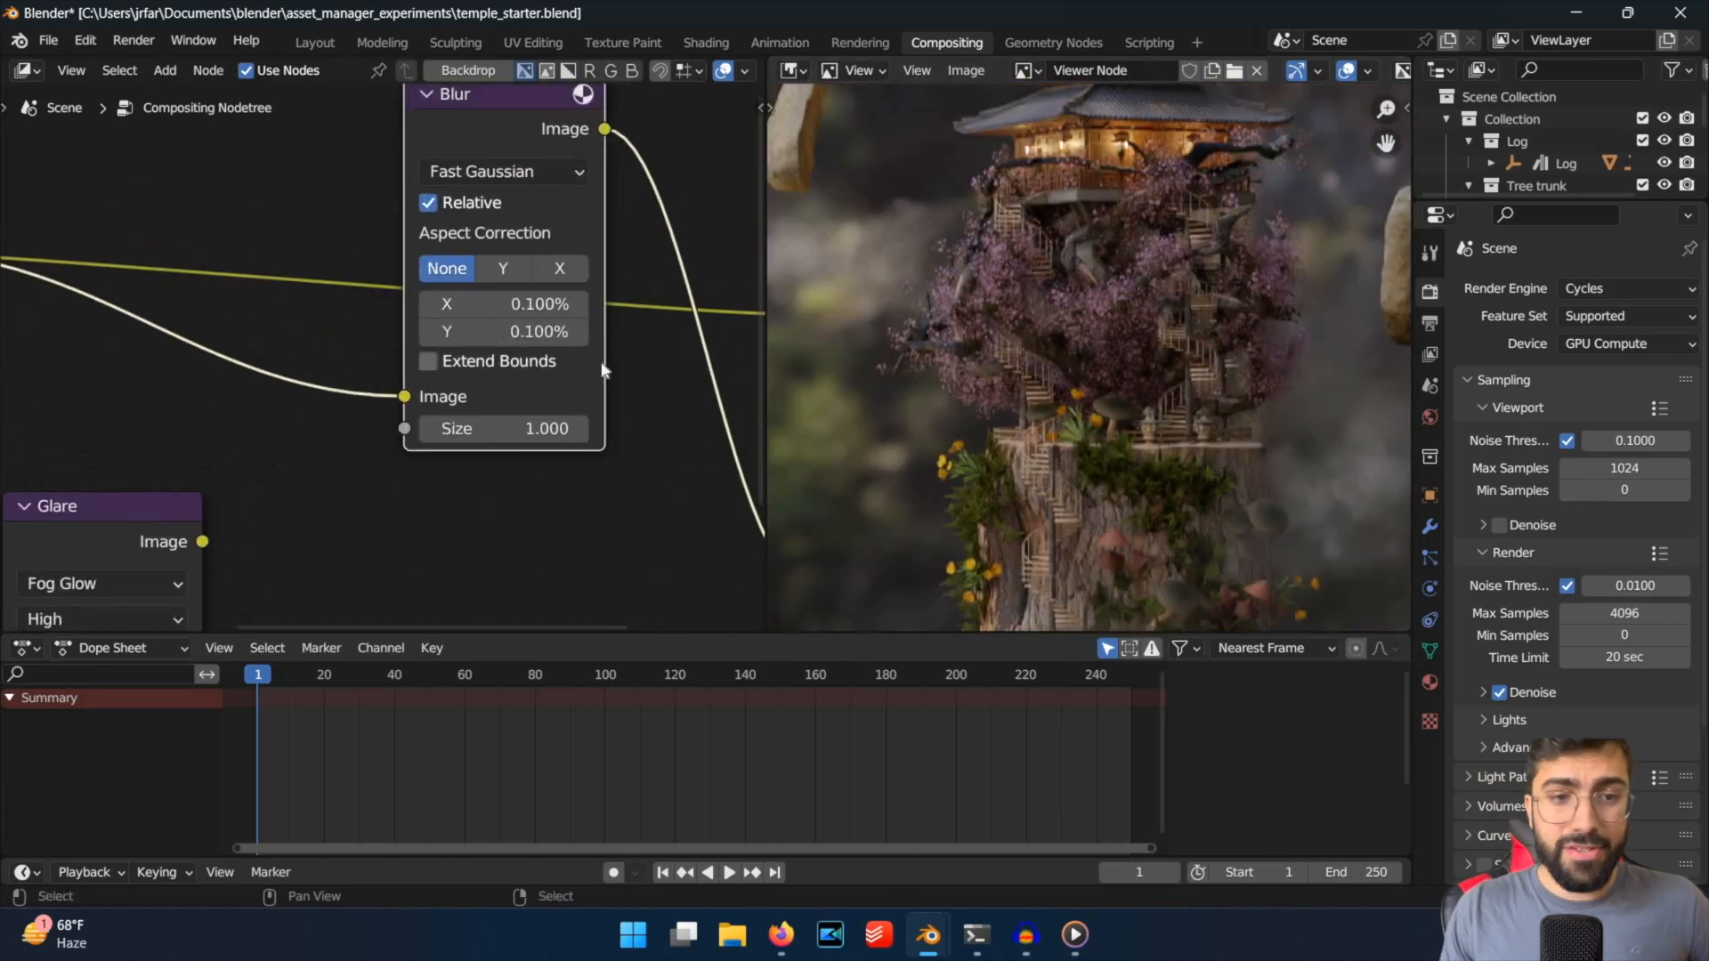
pyautogui.scroll(7, 1182, 420)
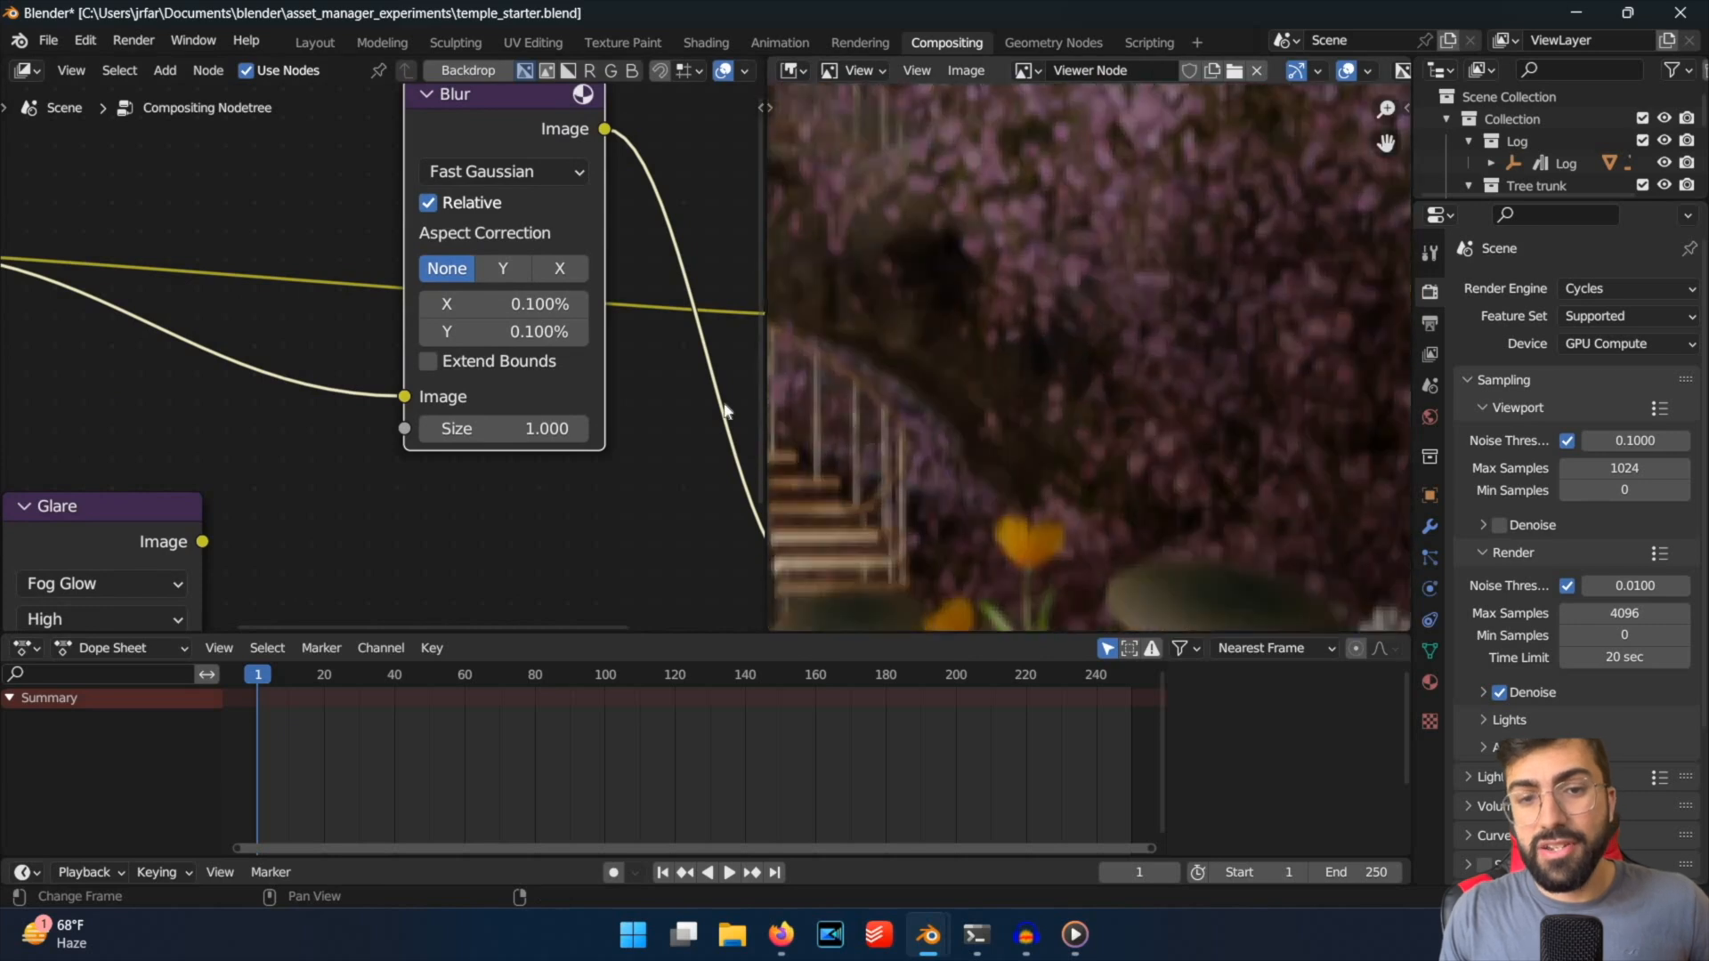
pyautogui.scroll(-2, 509, 390)
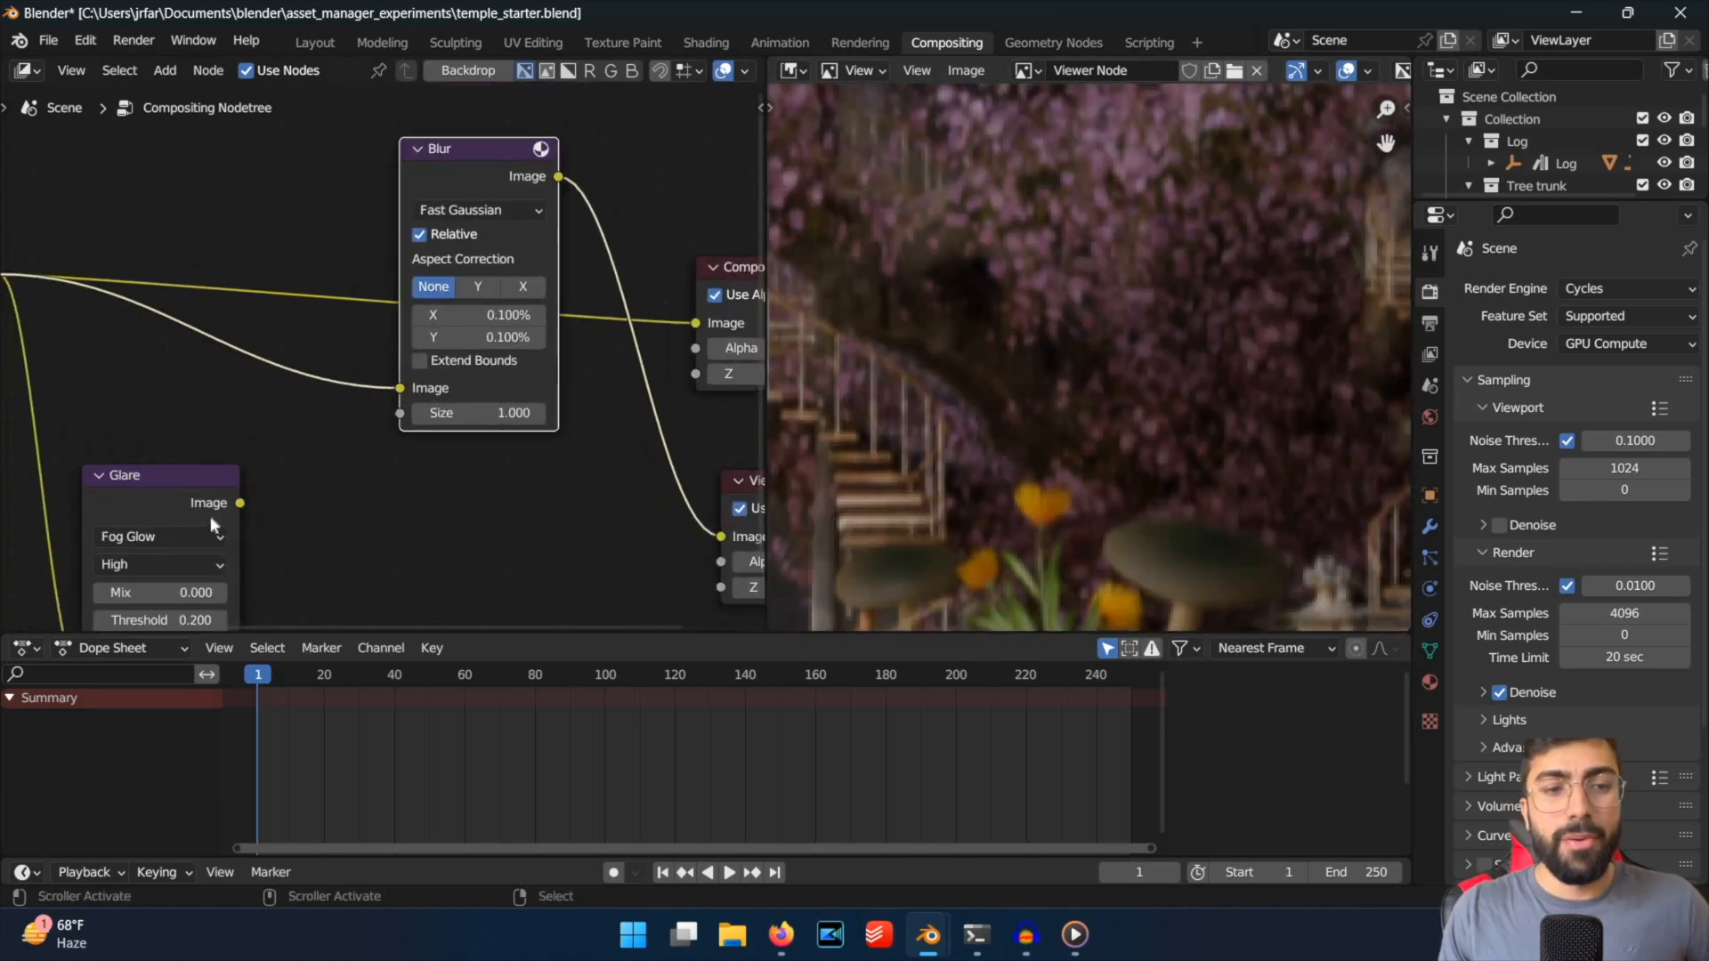
pyautogui.scroll(-3, 927, 436)
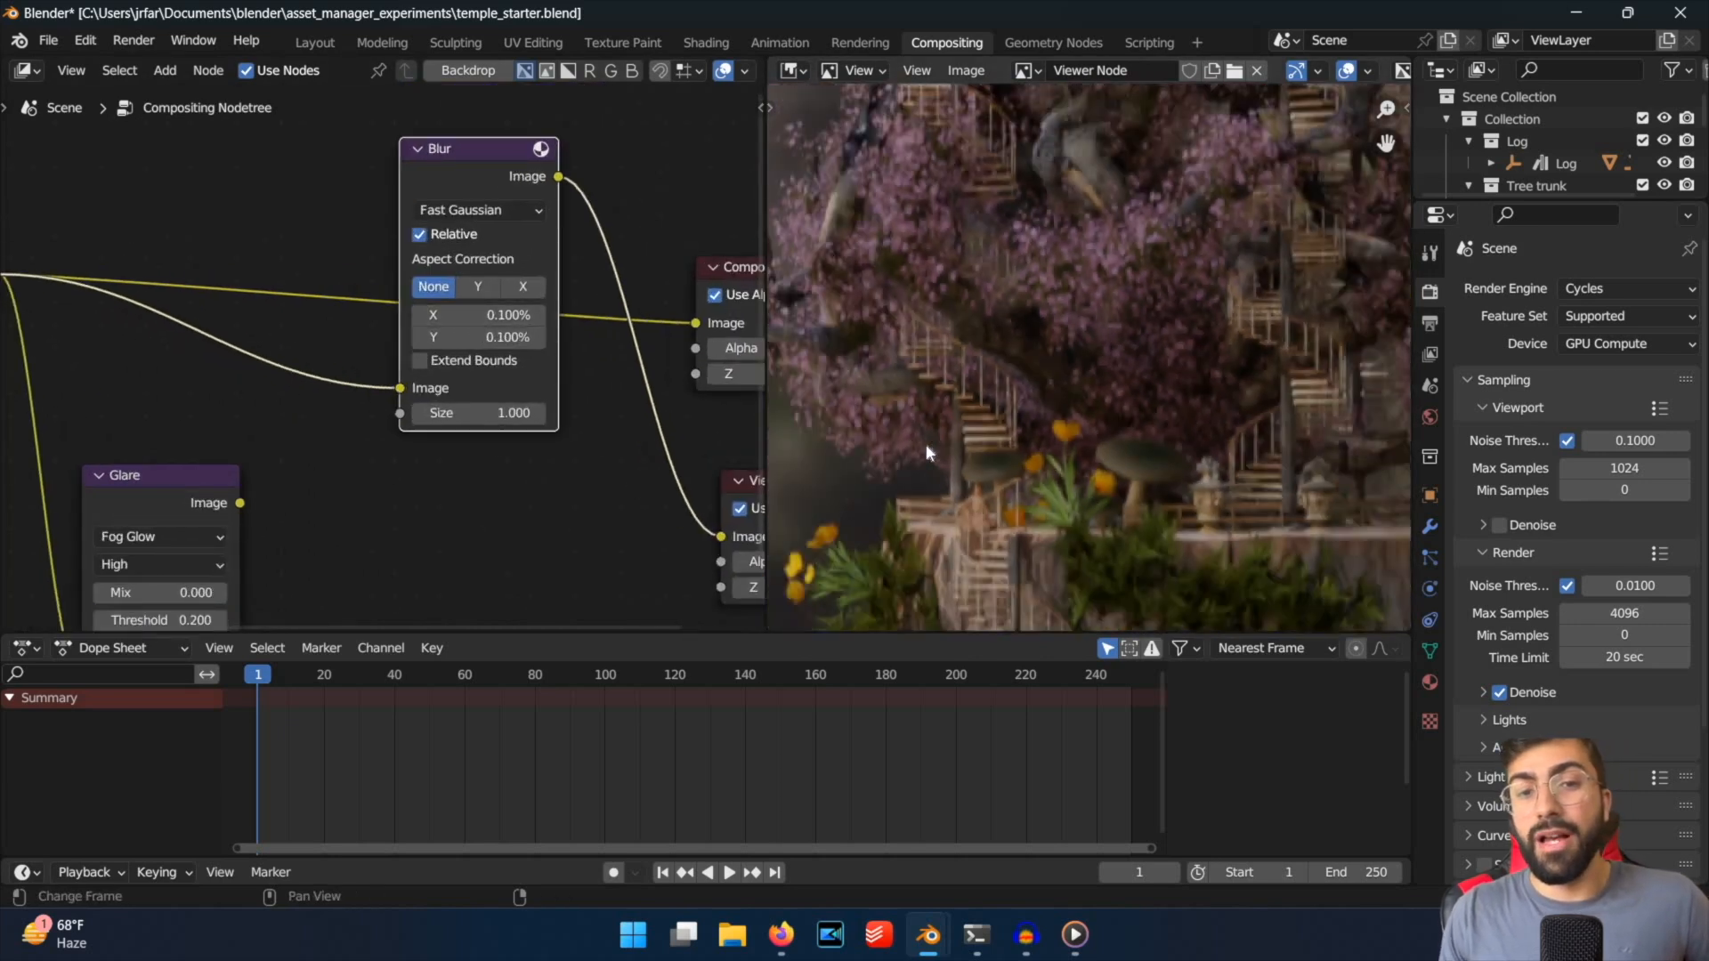
pyautogui.scroll(-2, 926, 449)
pyautogui.scroll(6, 926, 452)
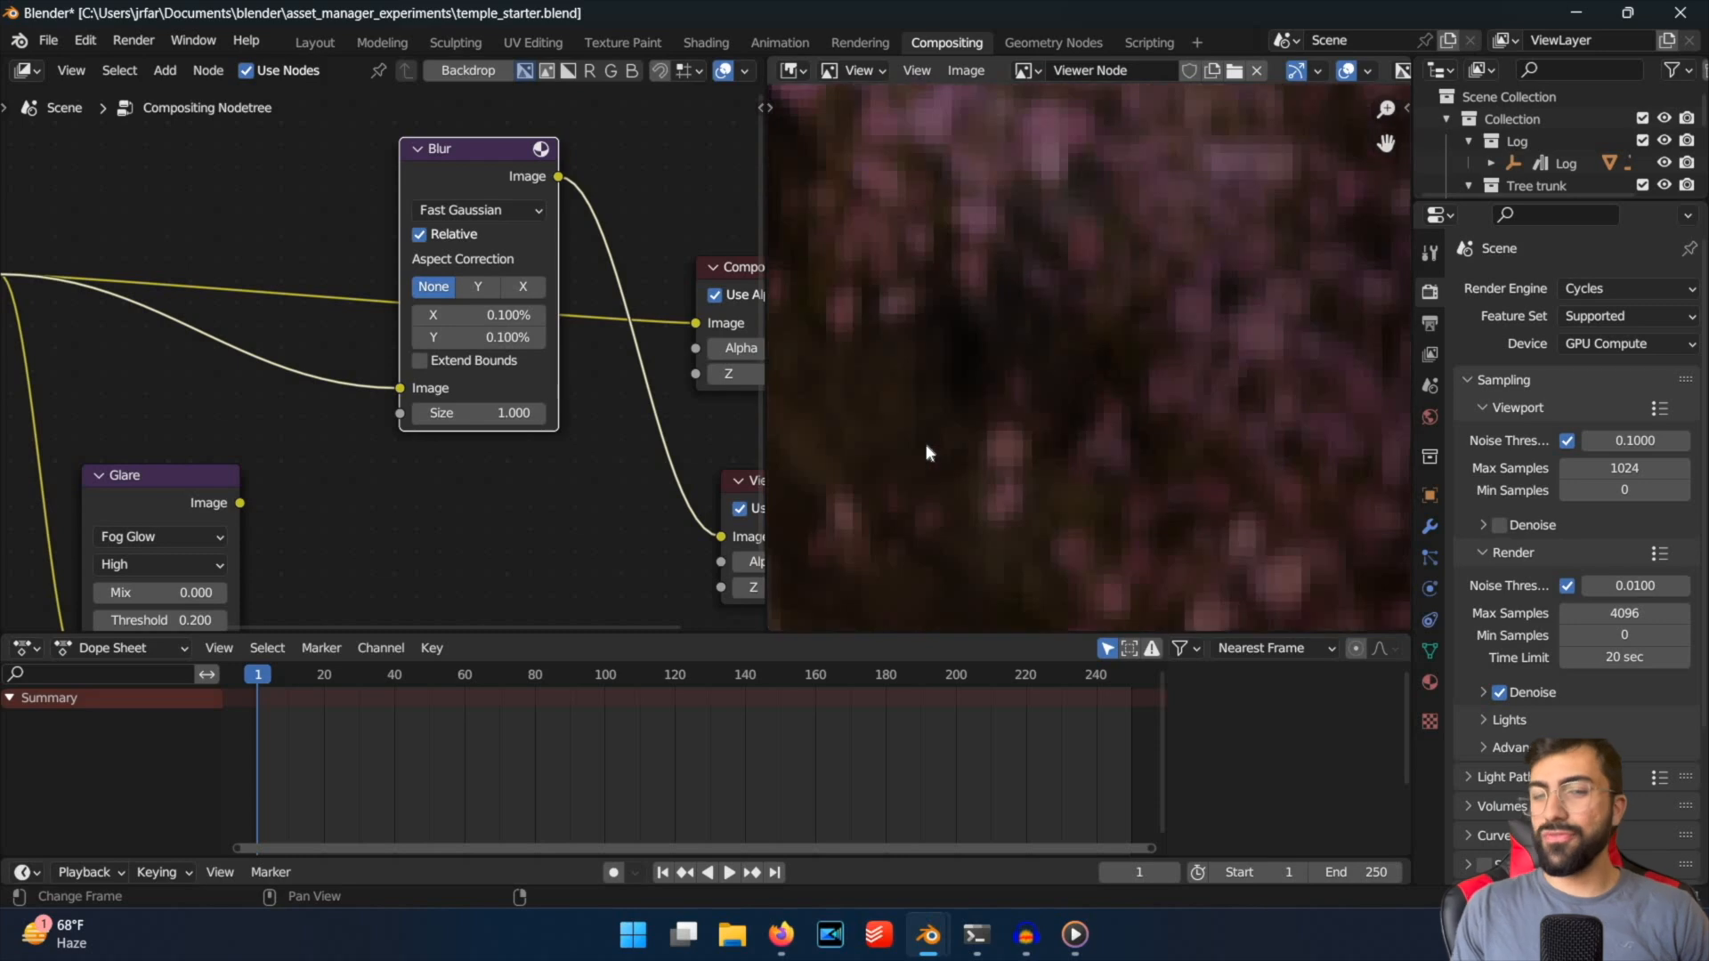
pyautogui.scroll(-3, 1237, 357)
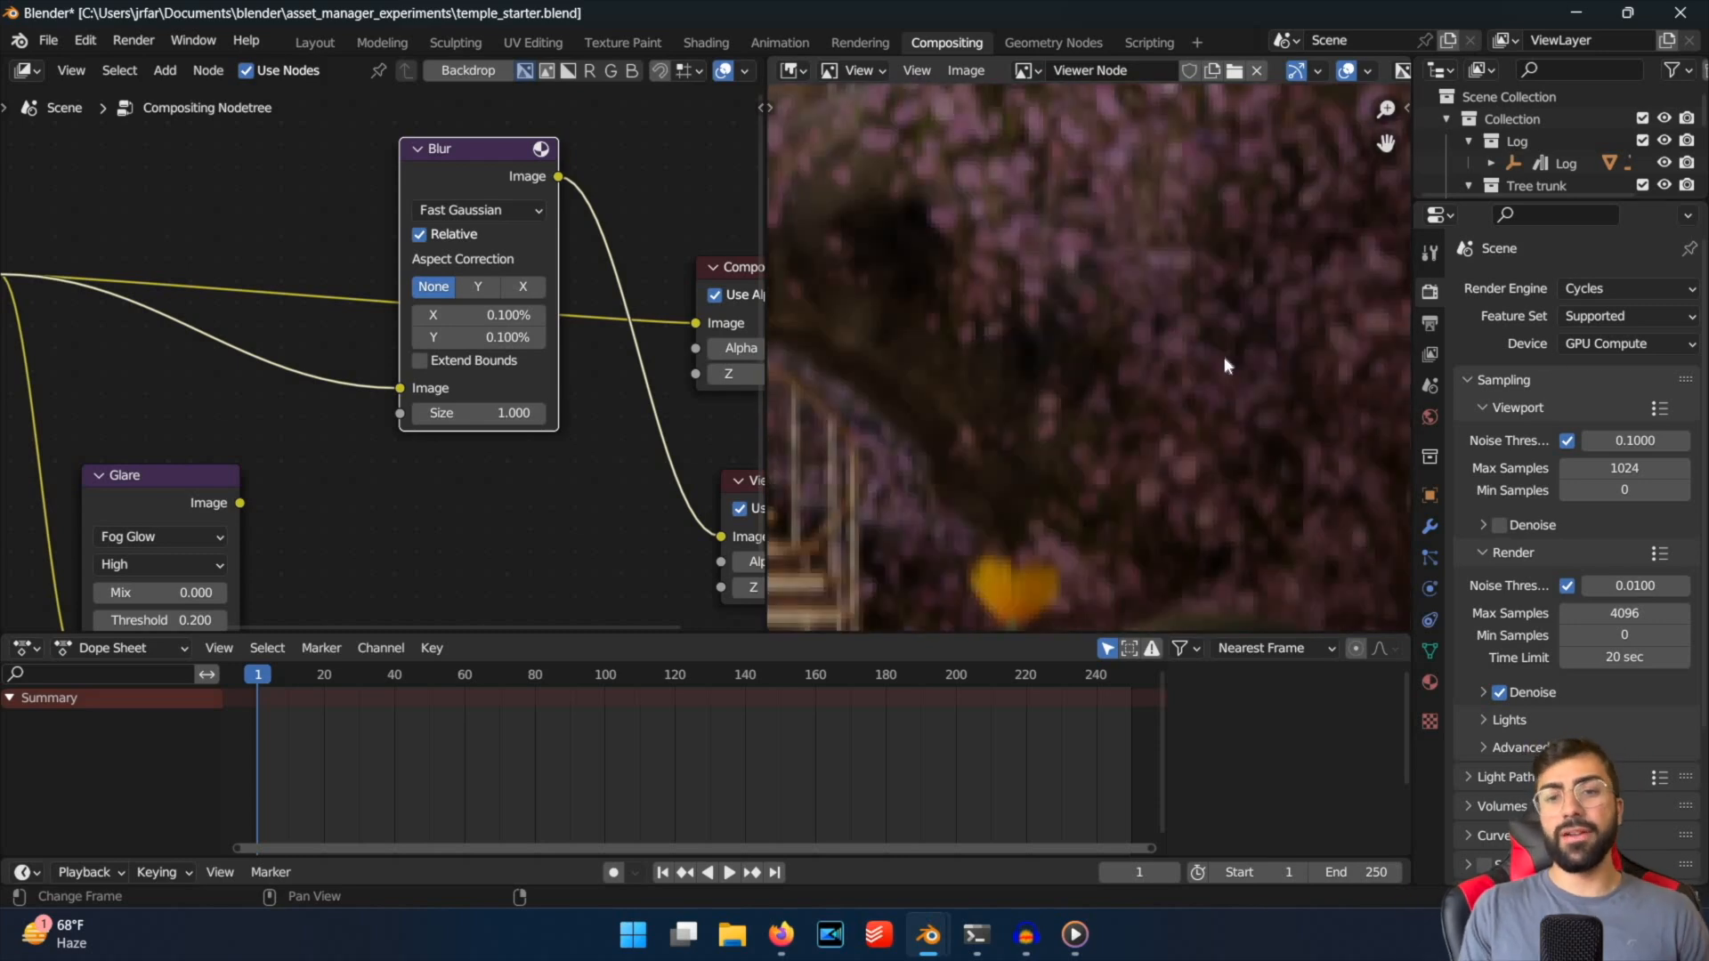
pyautogui.scroll(-1, 1224, 358)
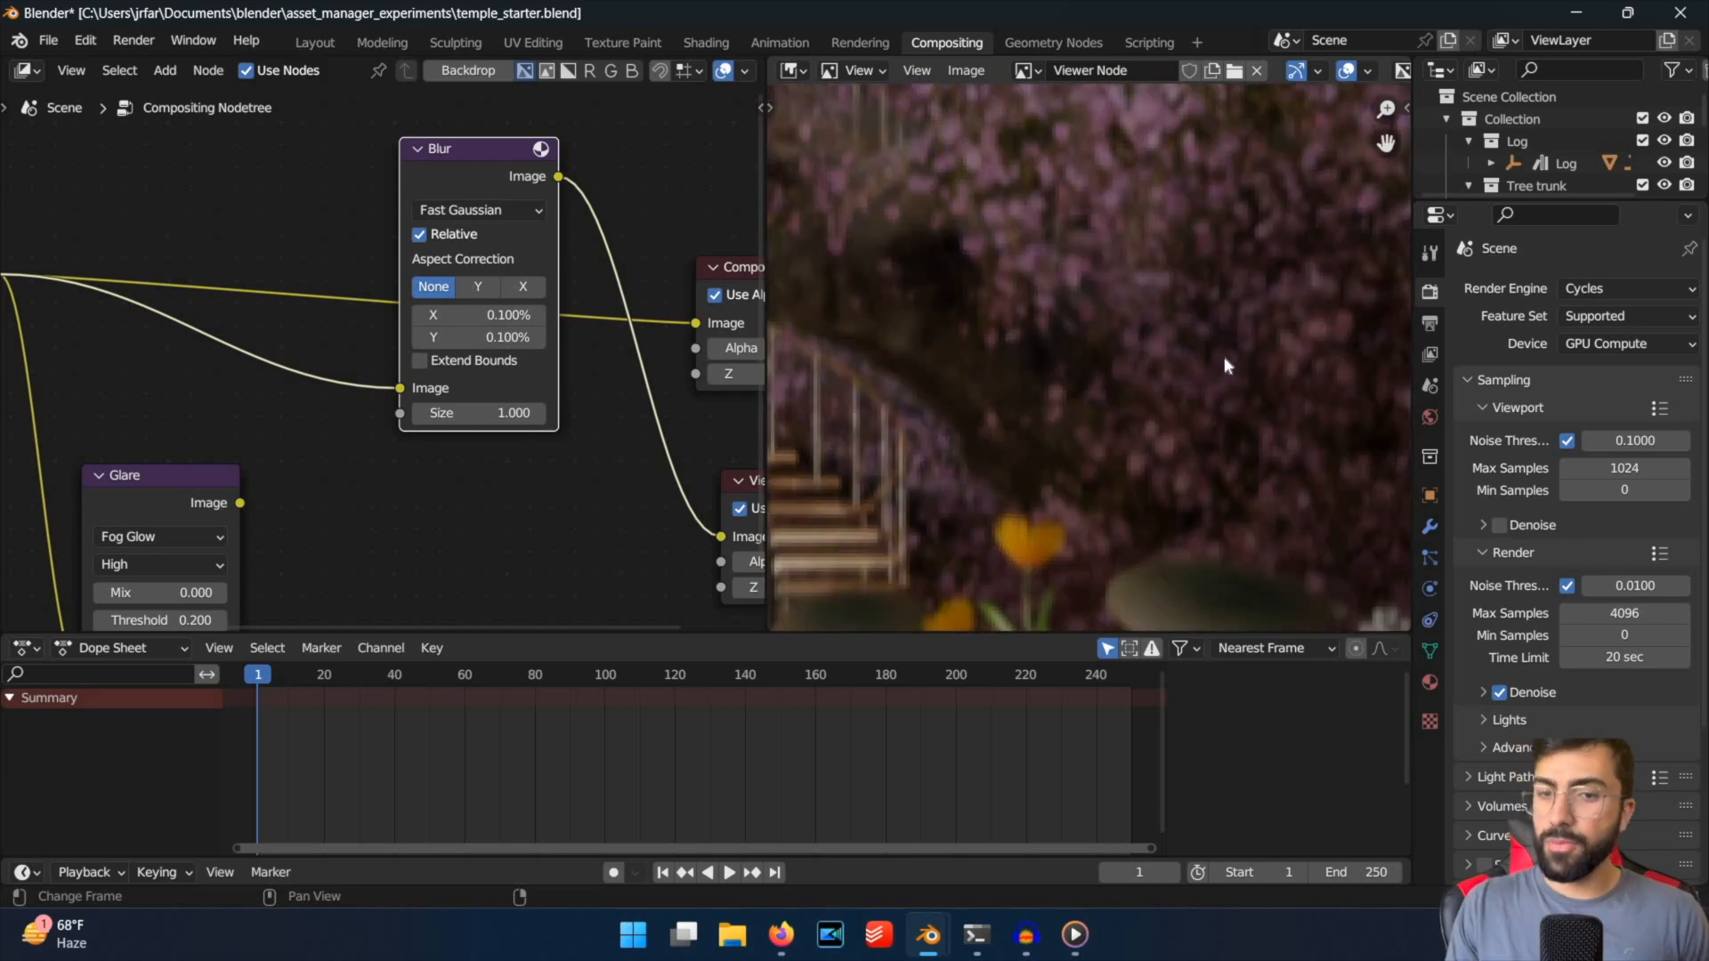
pyautogui.scroll(-2, 1224, 356)
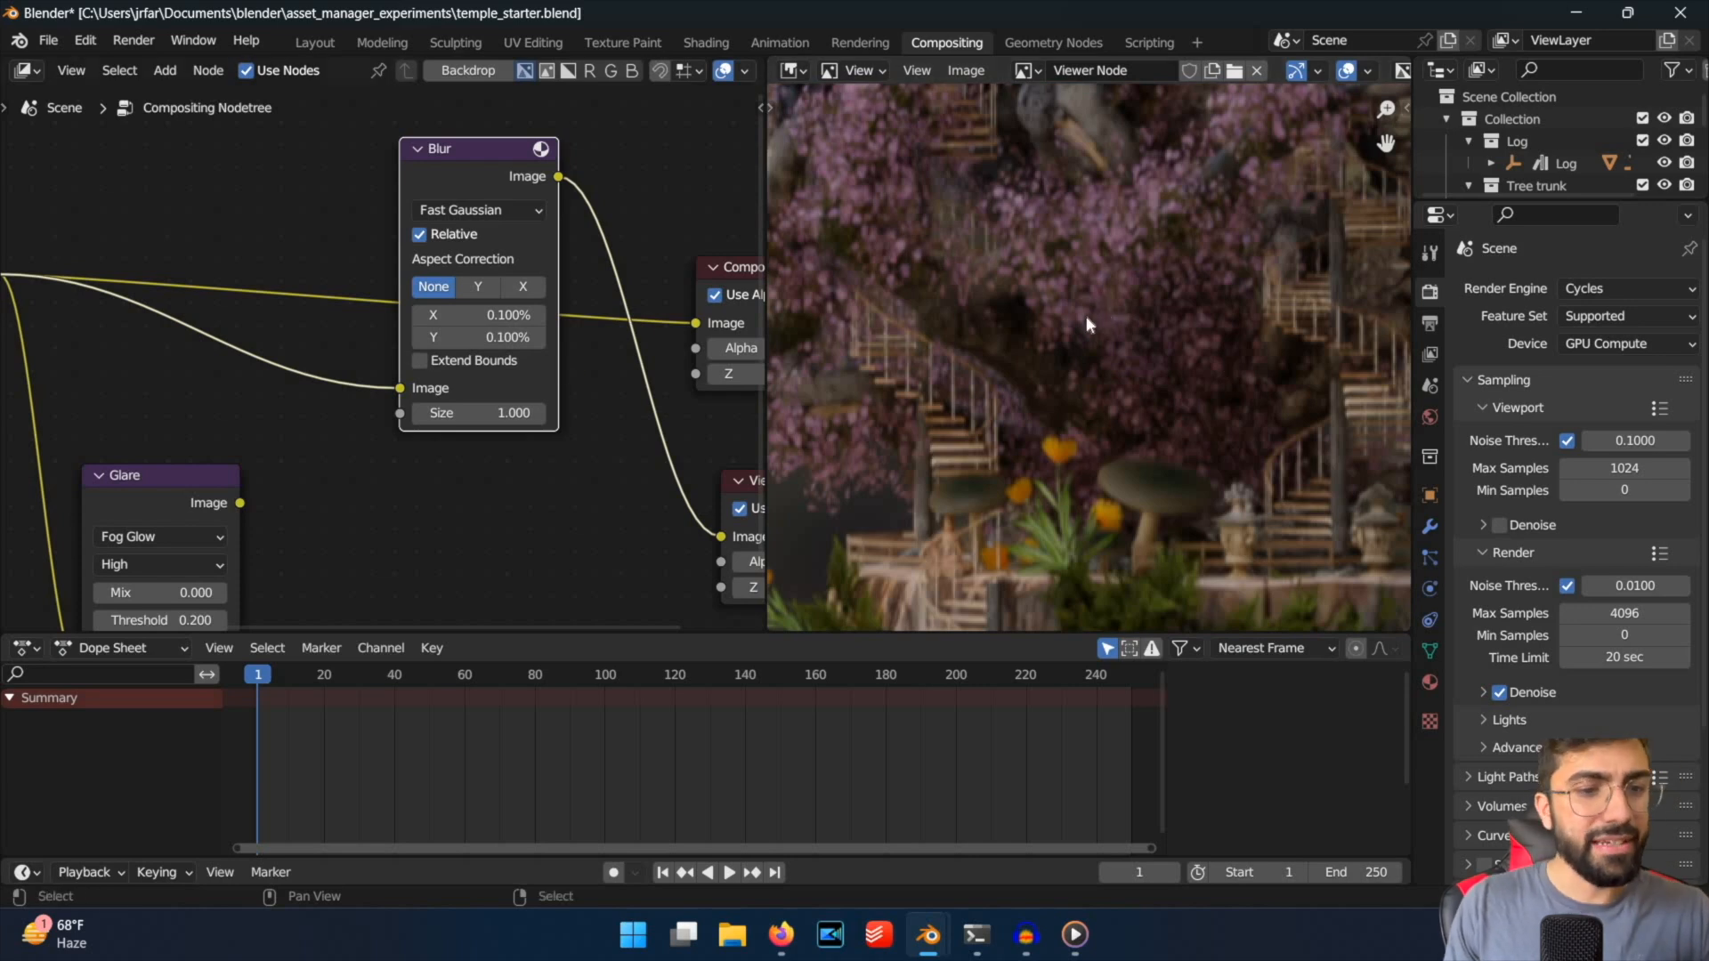
# Check the blurred temple roofs and lights in the viewer, and move the Glare node up beside the Blur node.
pyautogui.scroll(-6, 1119, 106)
pyautogui.scroll(4, 1117, 92)
pyautogui.moveTo(1116, 85); pyautogui.dragTo(1104, 464, button='middle')
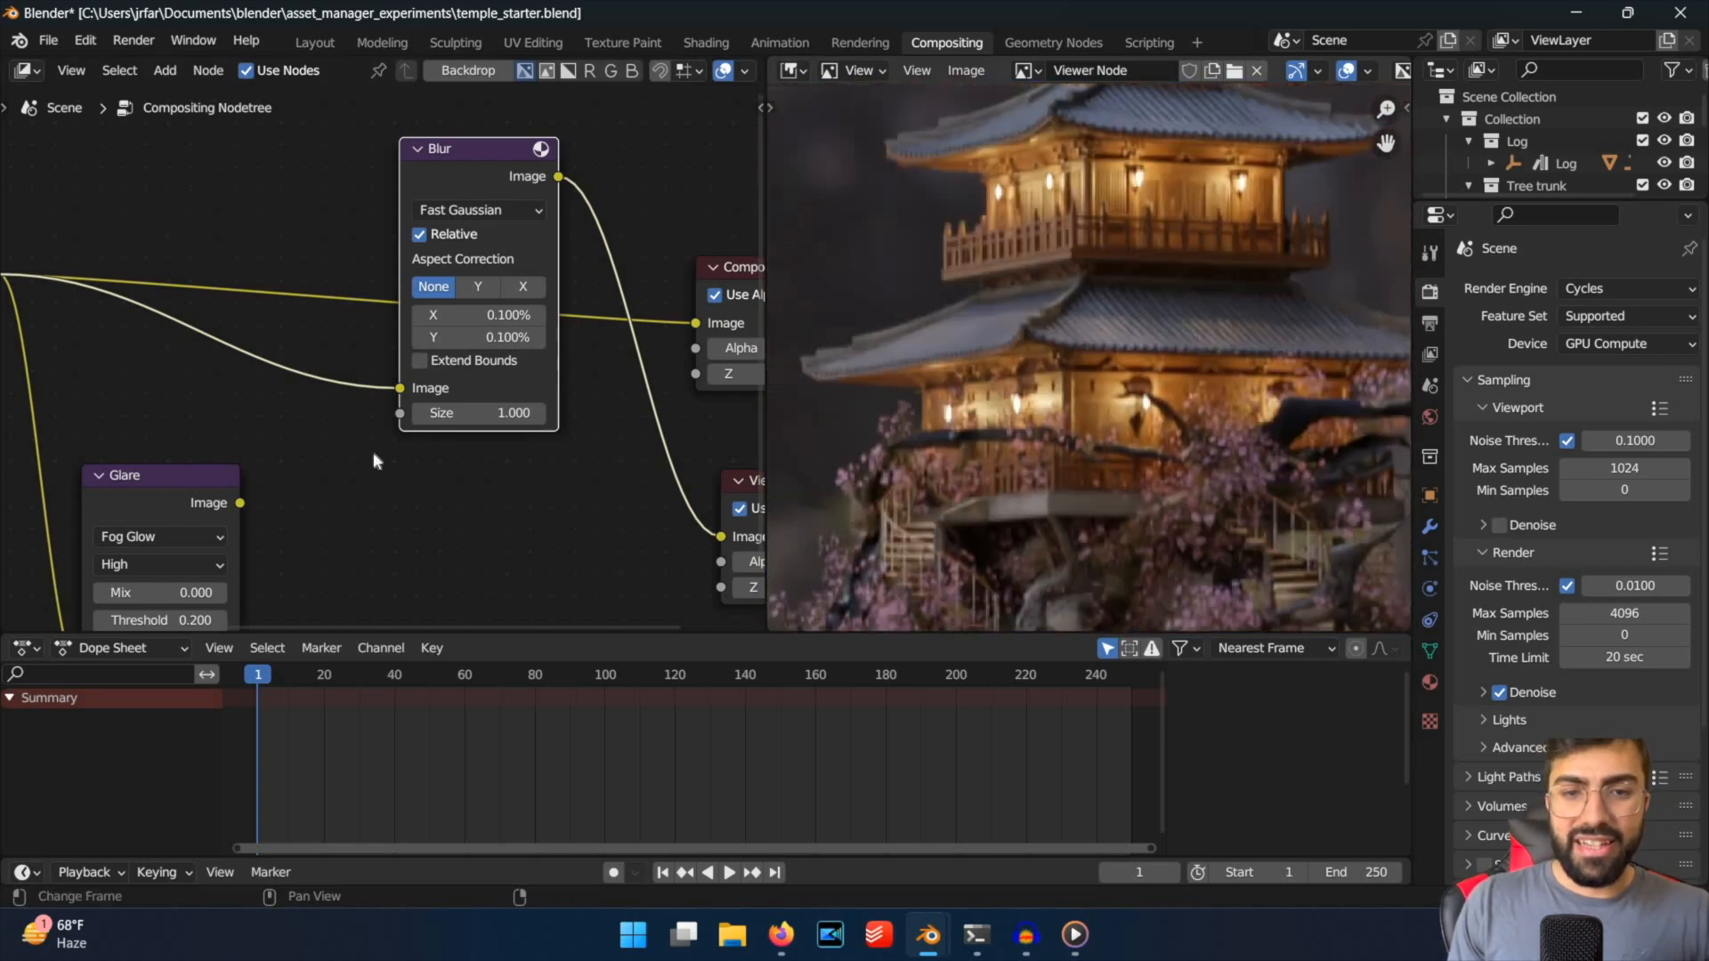
pyautogui.scroll(-1, 1194, 189)
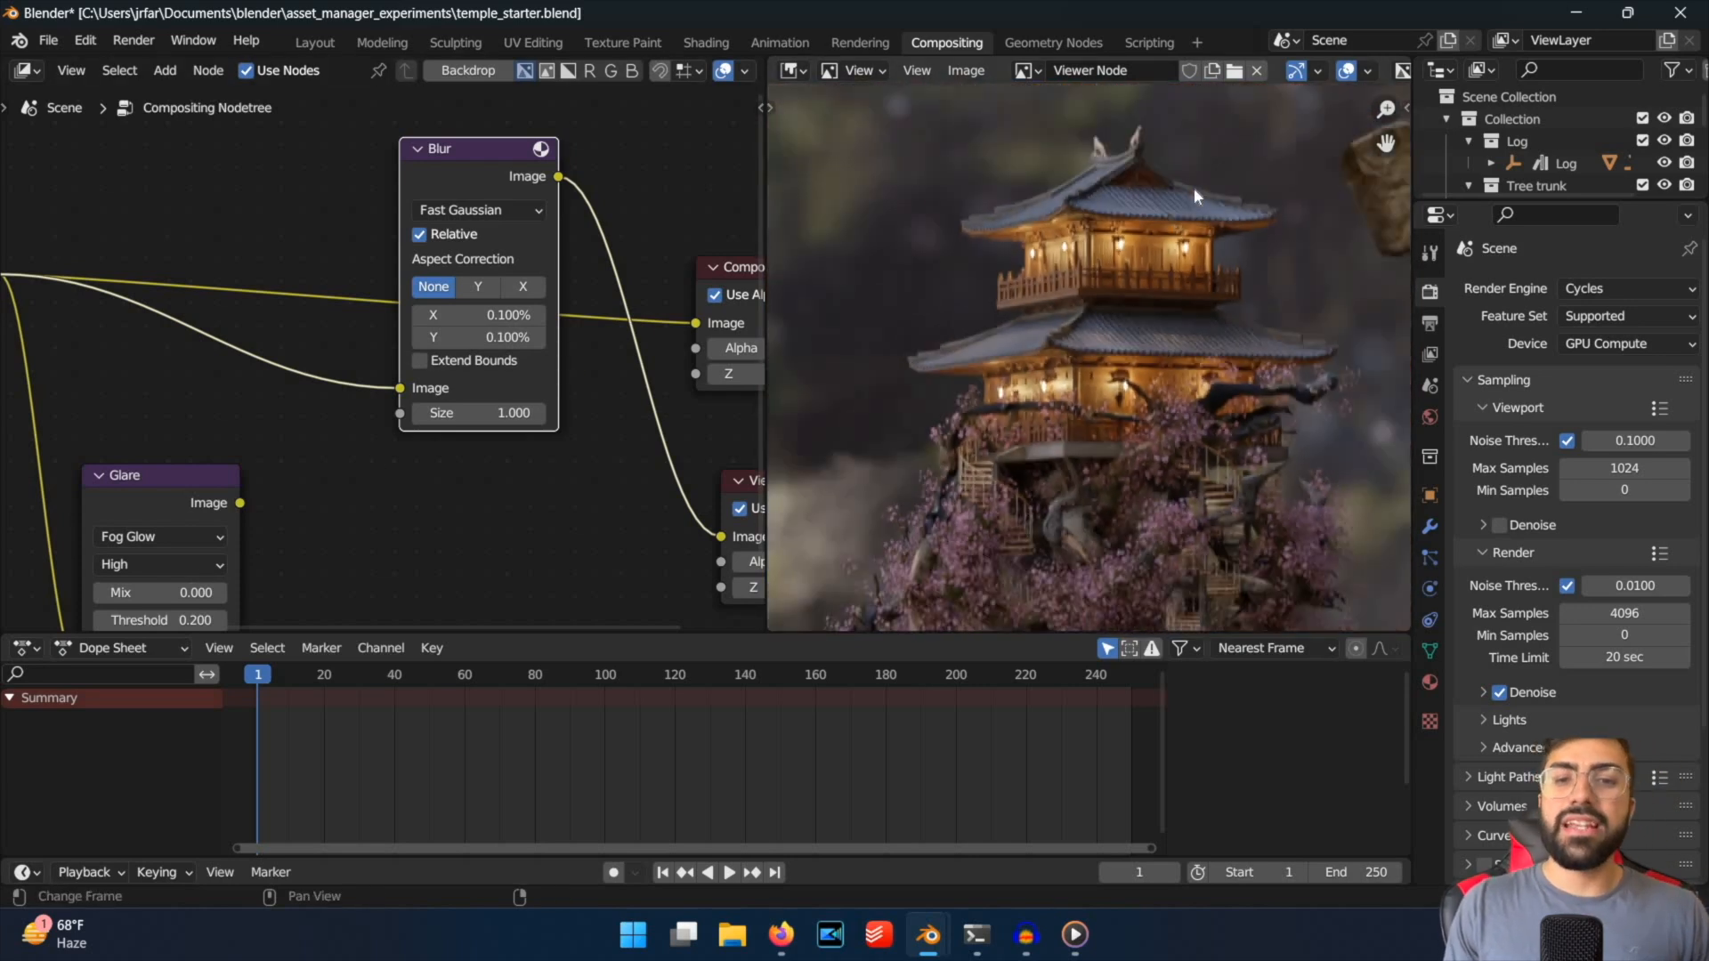
pyautogui.scroll(1, 1194, 188)
pyautogui.scroll(-1, 1193, 186)
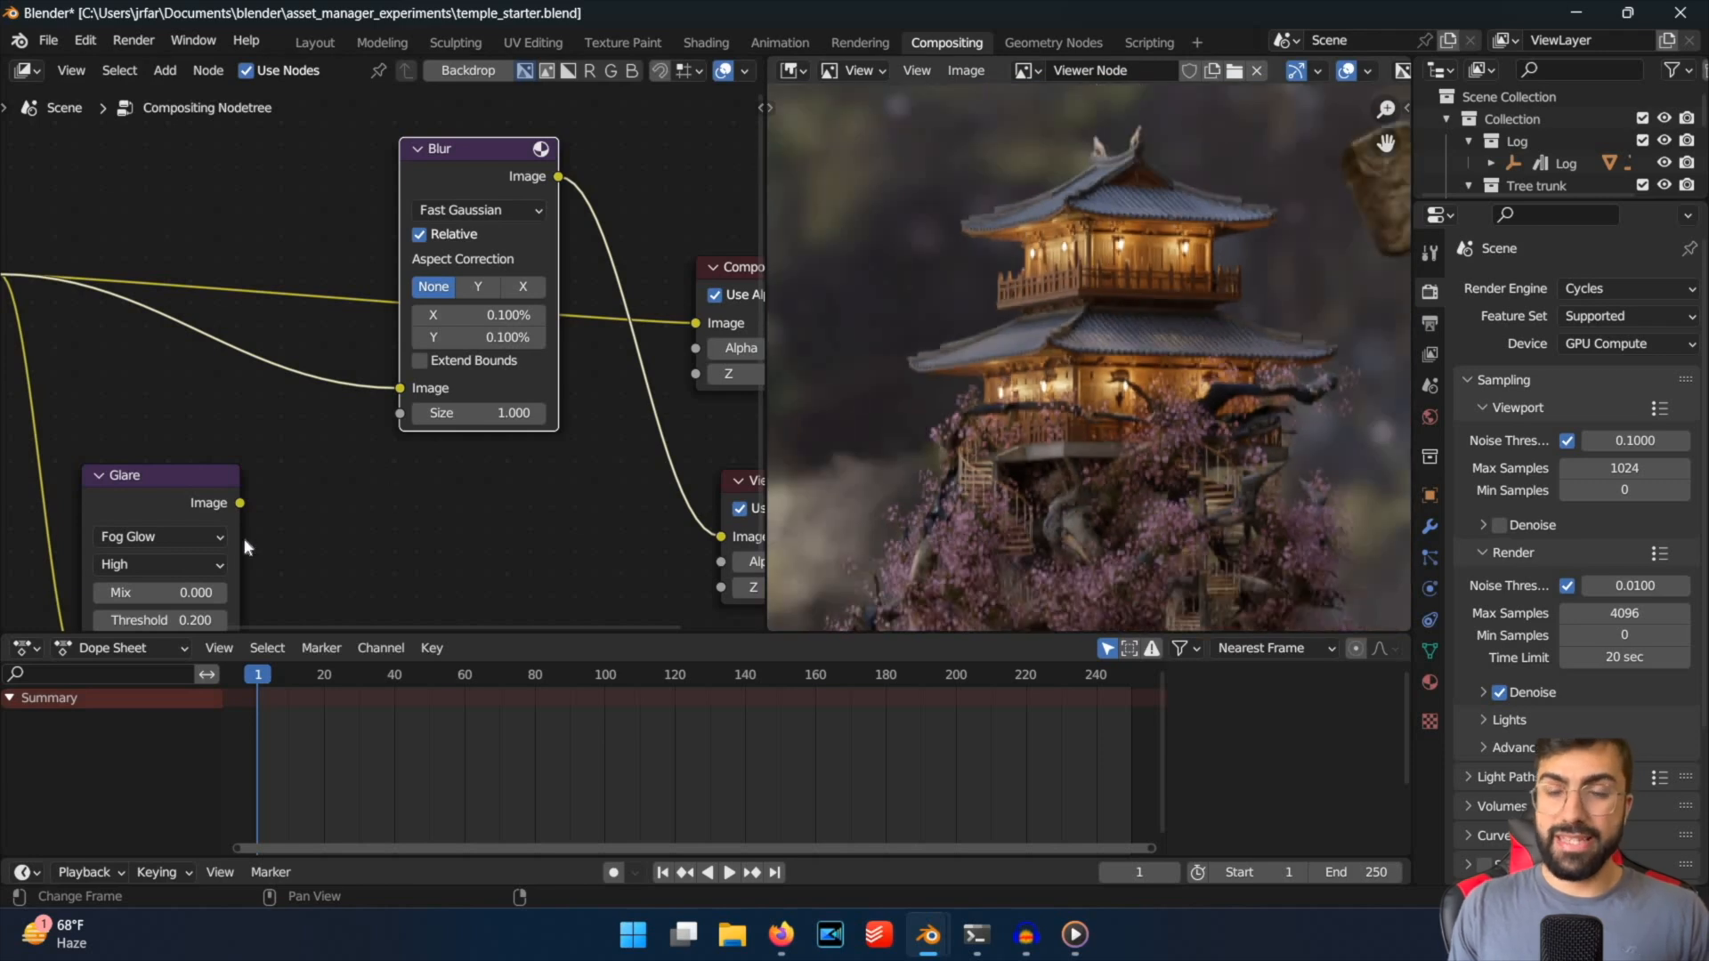
pyautogui.moveTo(210, 476); pyautogui.dragTo(307, 324)
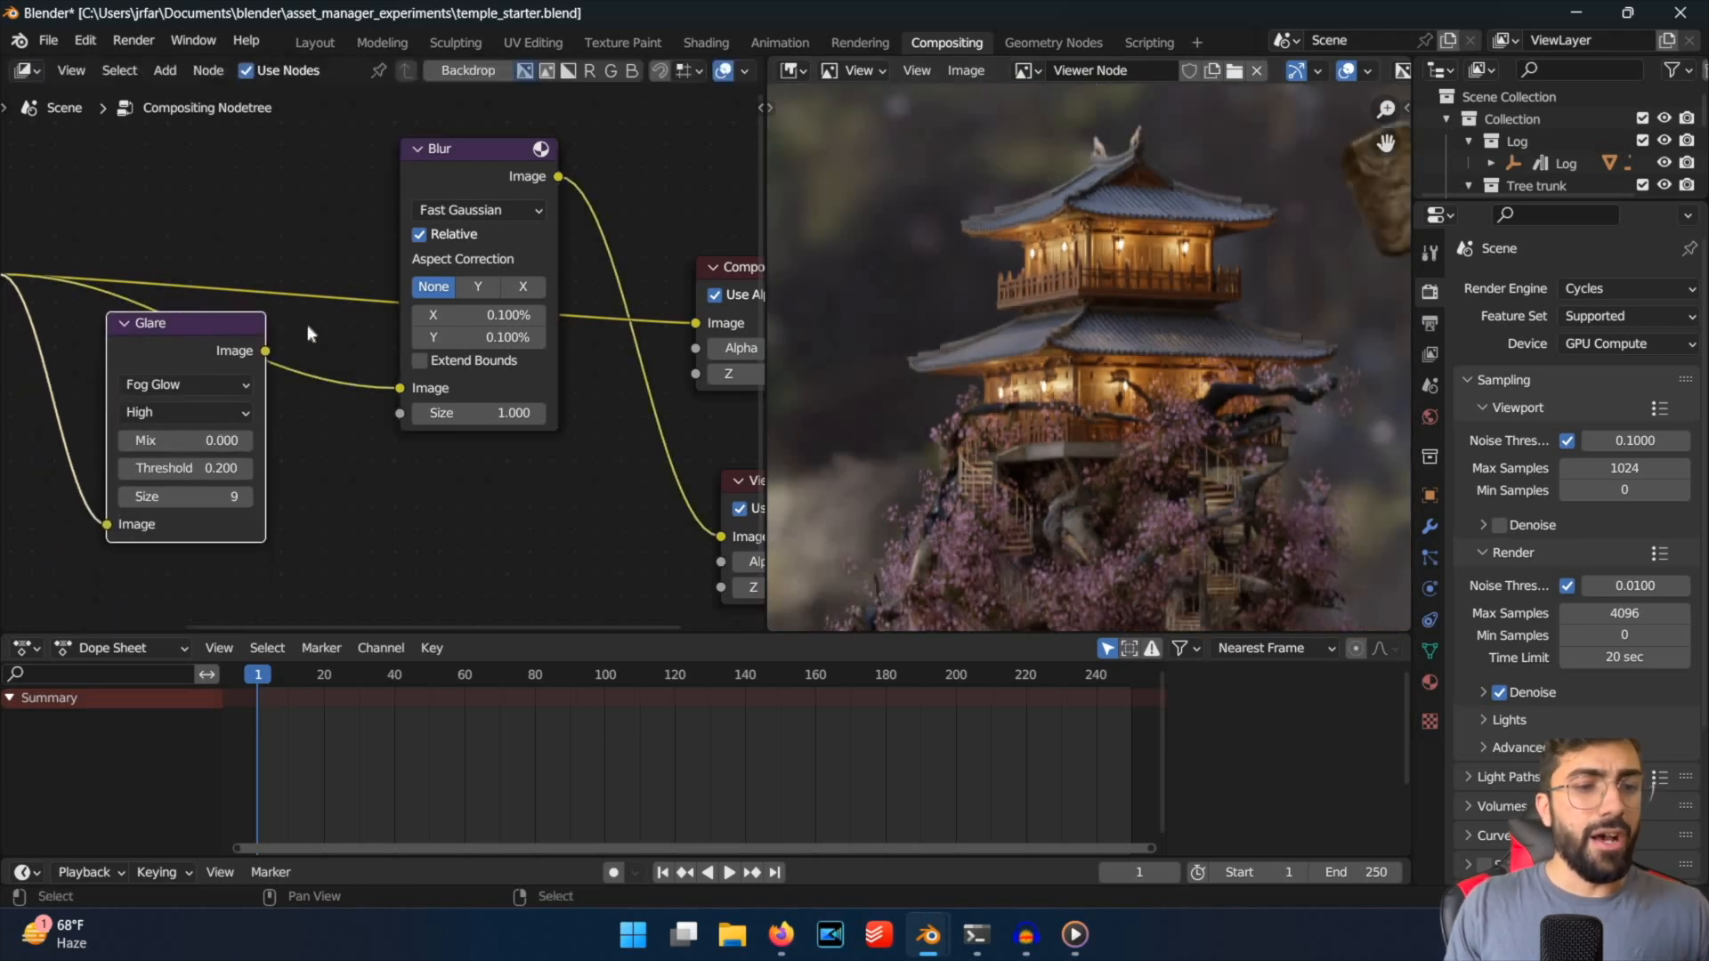
pyautogui.hotkey('shift', 'a')
pyautogui.click(309, 329)
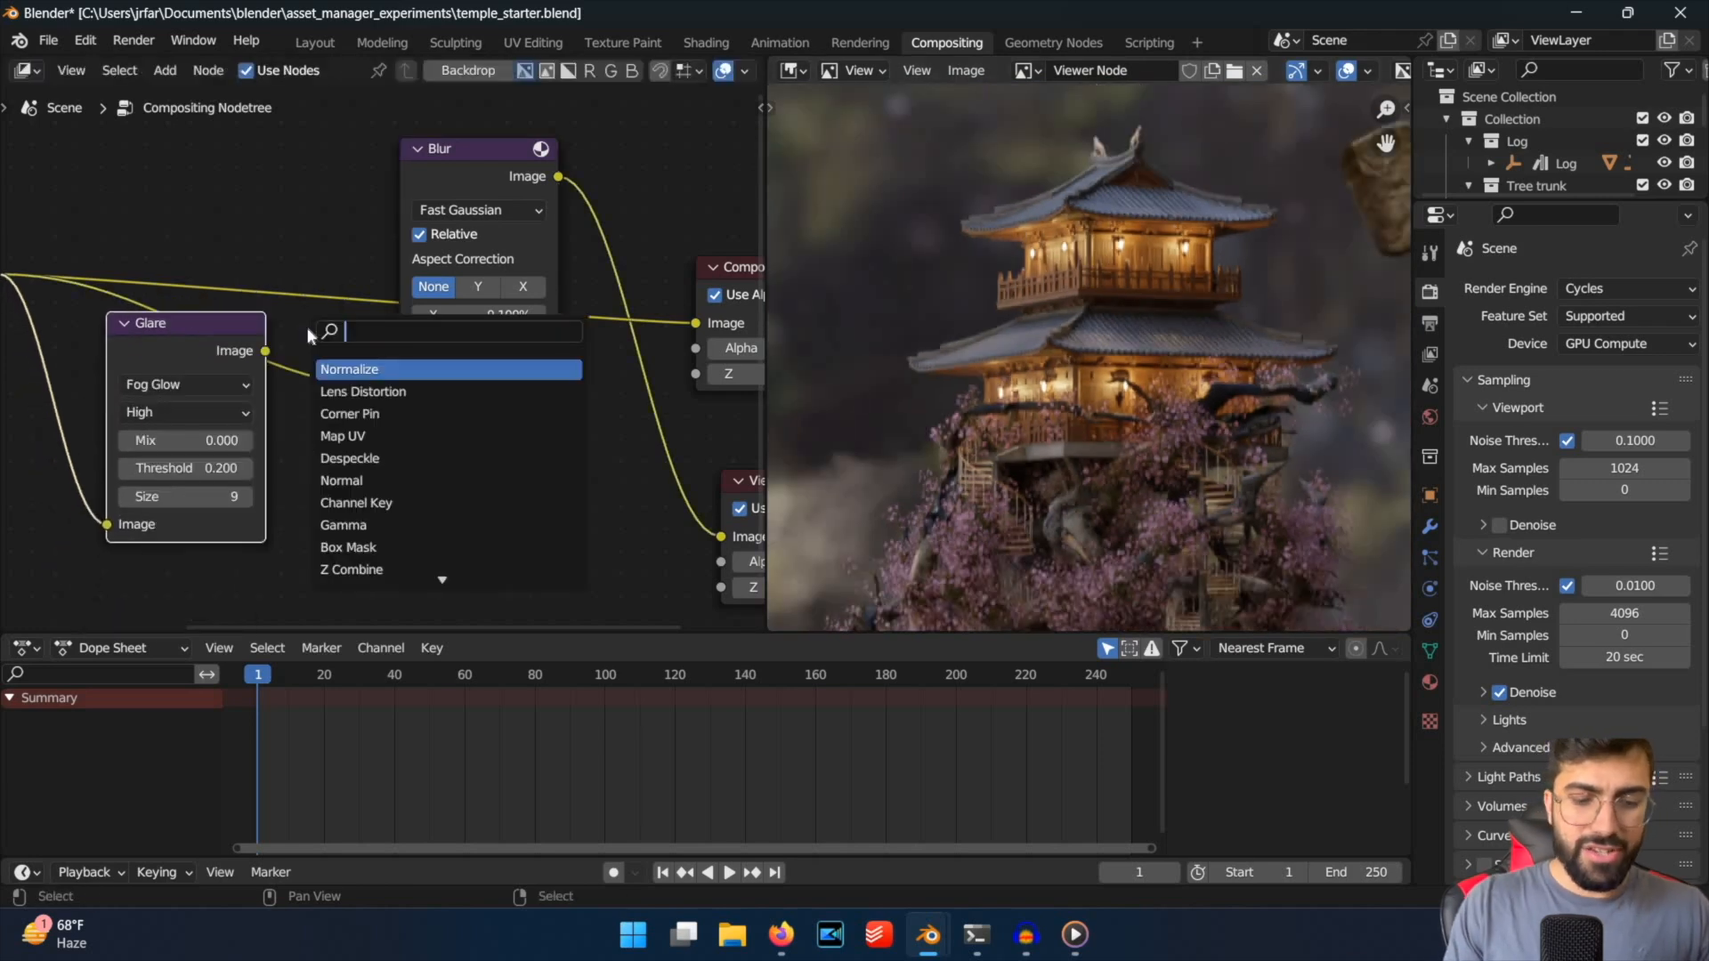
pyautogui.write('glare')
# Connect the Glare node's output to the Blur node's image input, widen the Glare node, and preview the combined result on the temple.
pyautogui.click(266, 350)
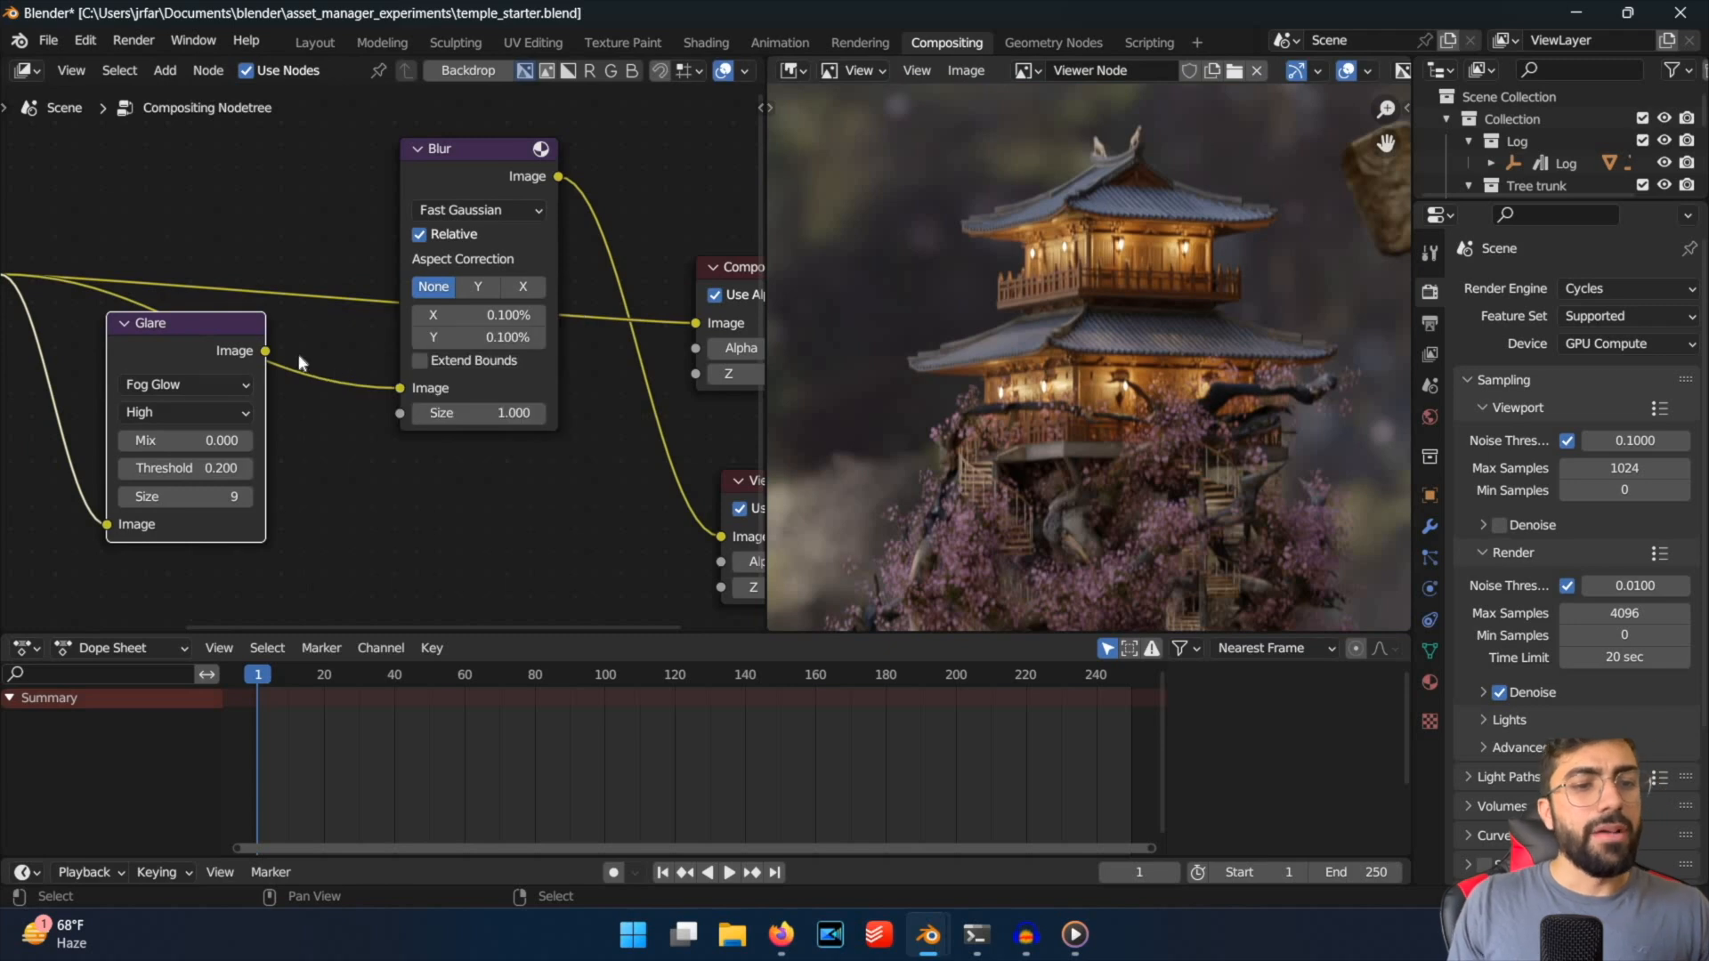
pyautogui.moveTo(268, 362); pyautogui.dragTo(401, 363)
pyautogui.moveTo(509, 136); pyautogui.dragTo(509, 137)
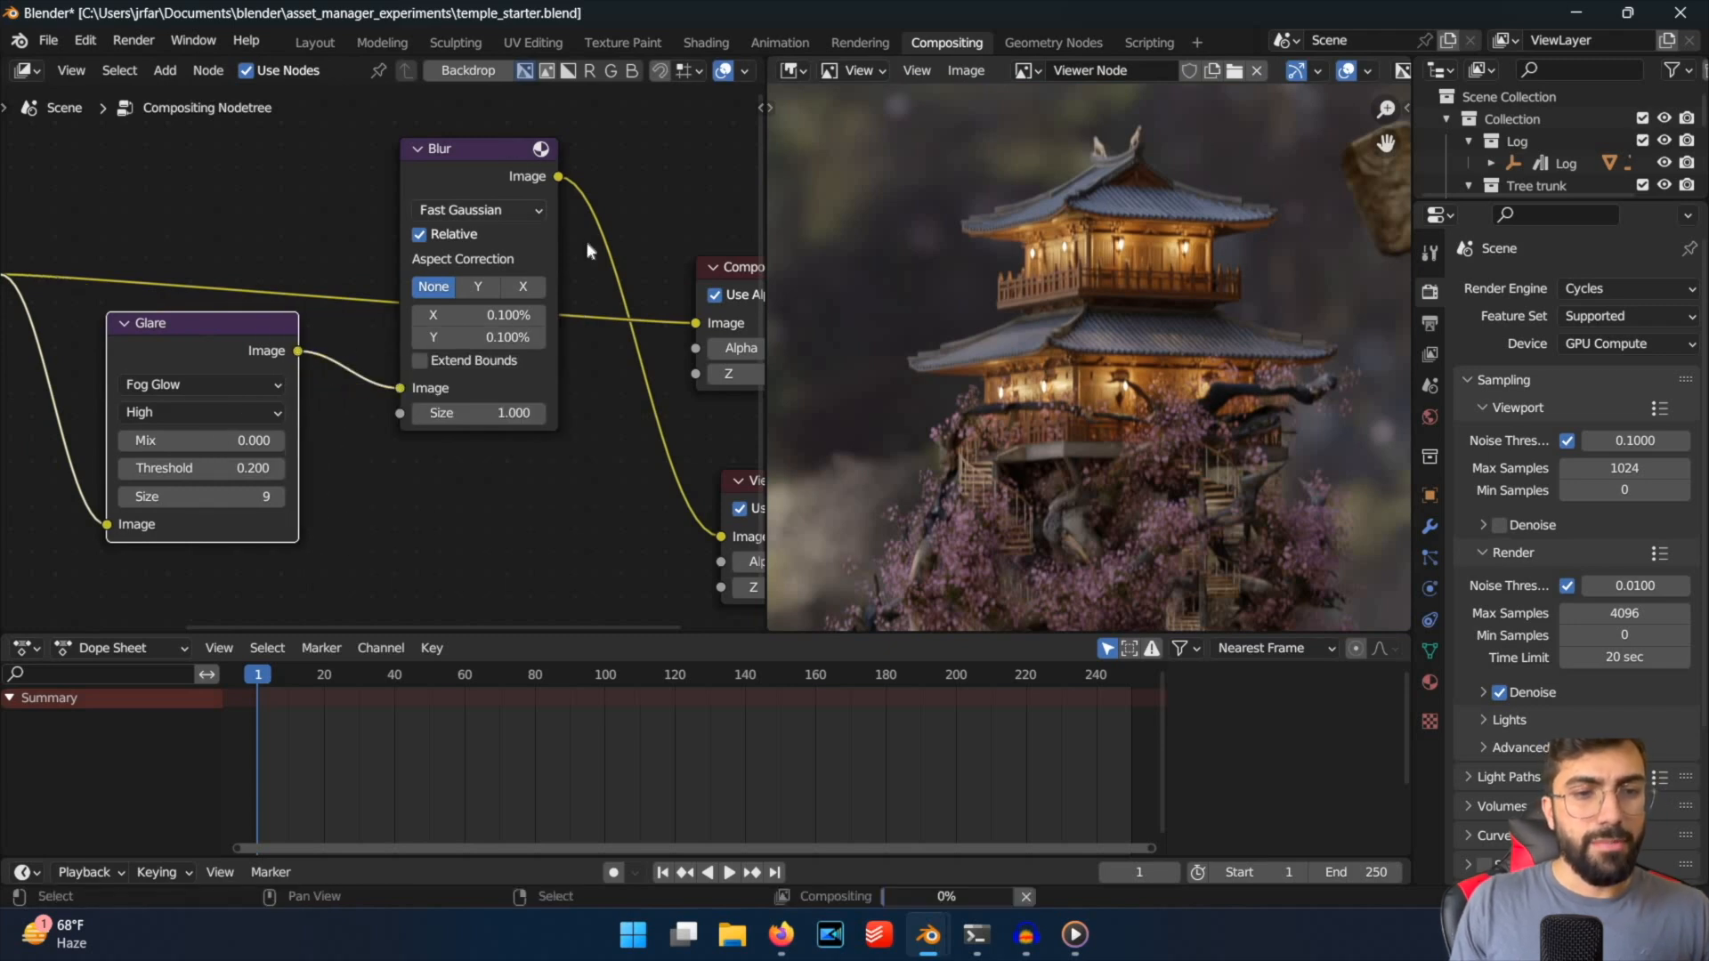
pyautogui.scroll(2, 1155, 261)
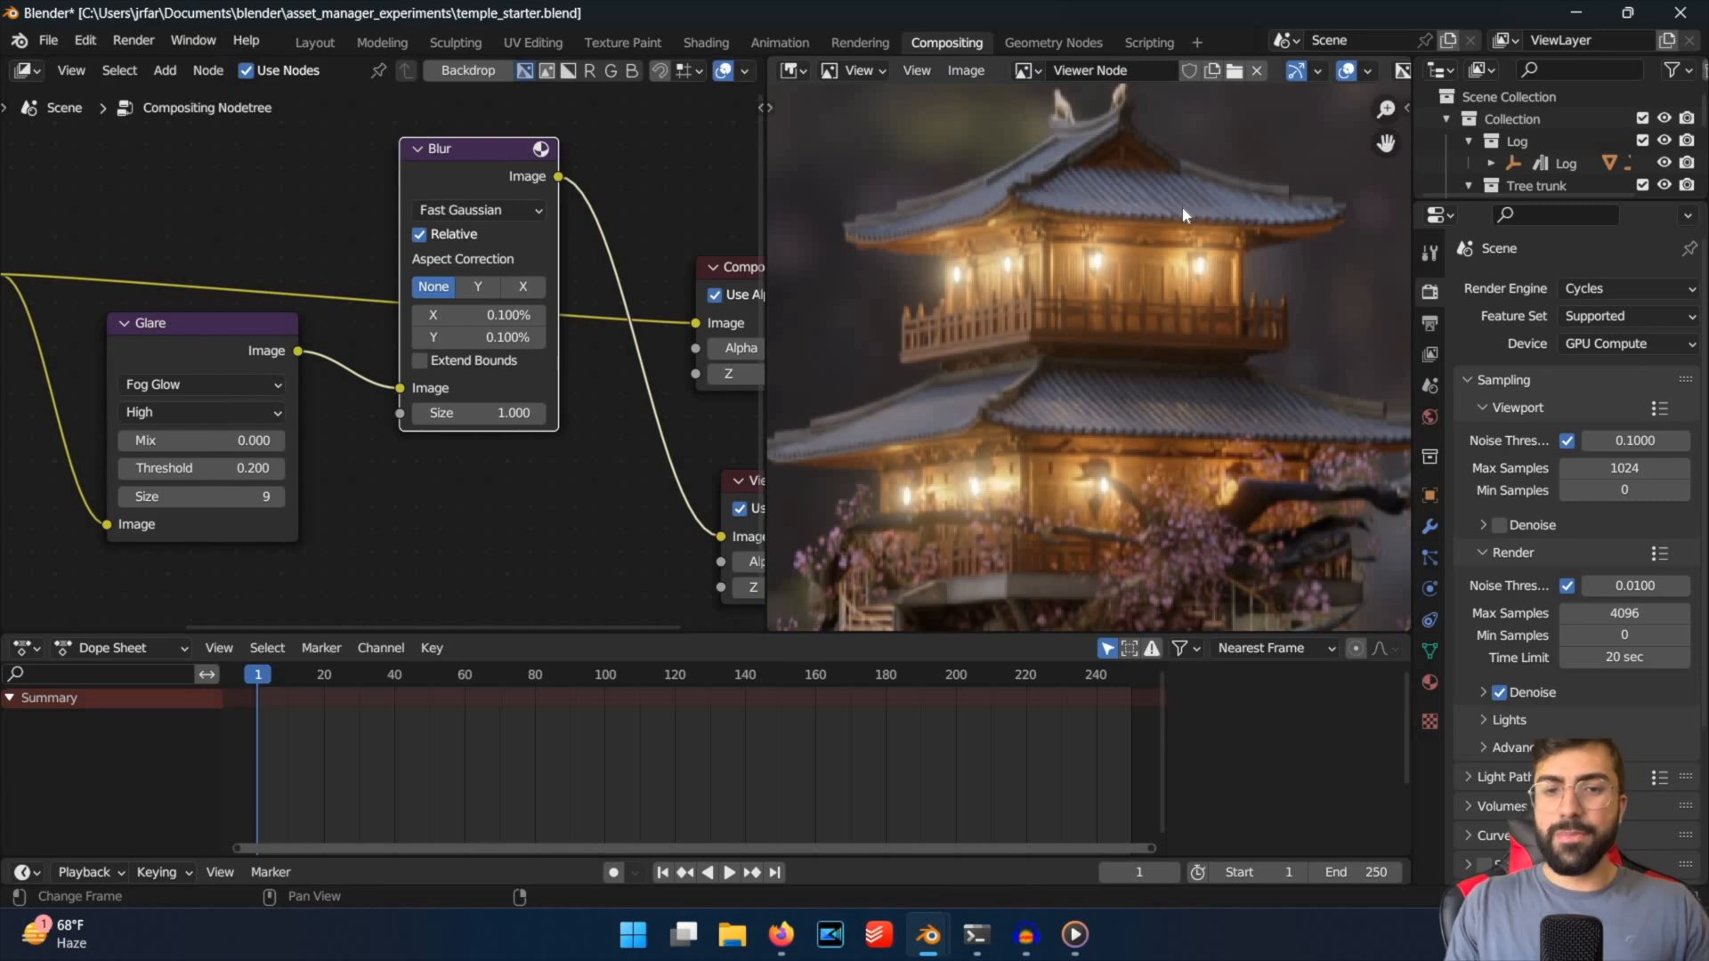
# Set the Glare node's Size to 6 and check the glow around the temple lights.
pyautogui.scroll(-2, 1184, 214)
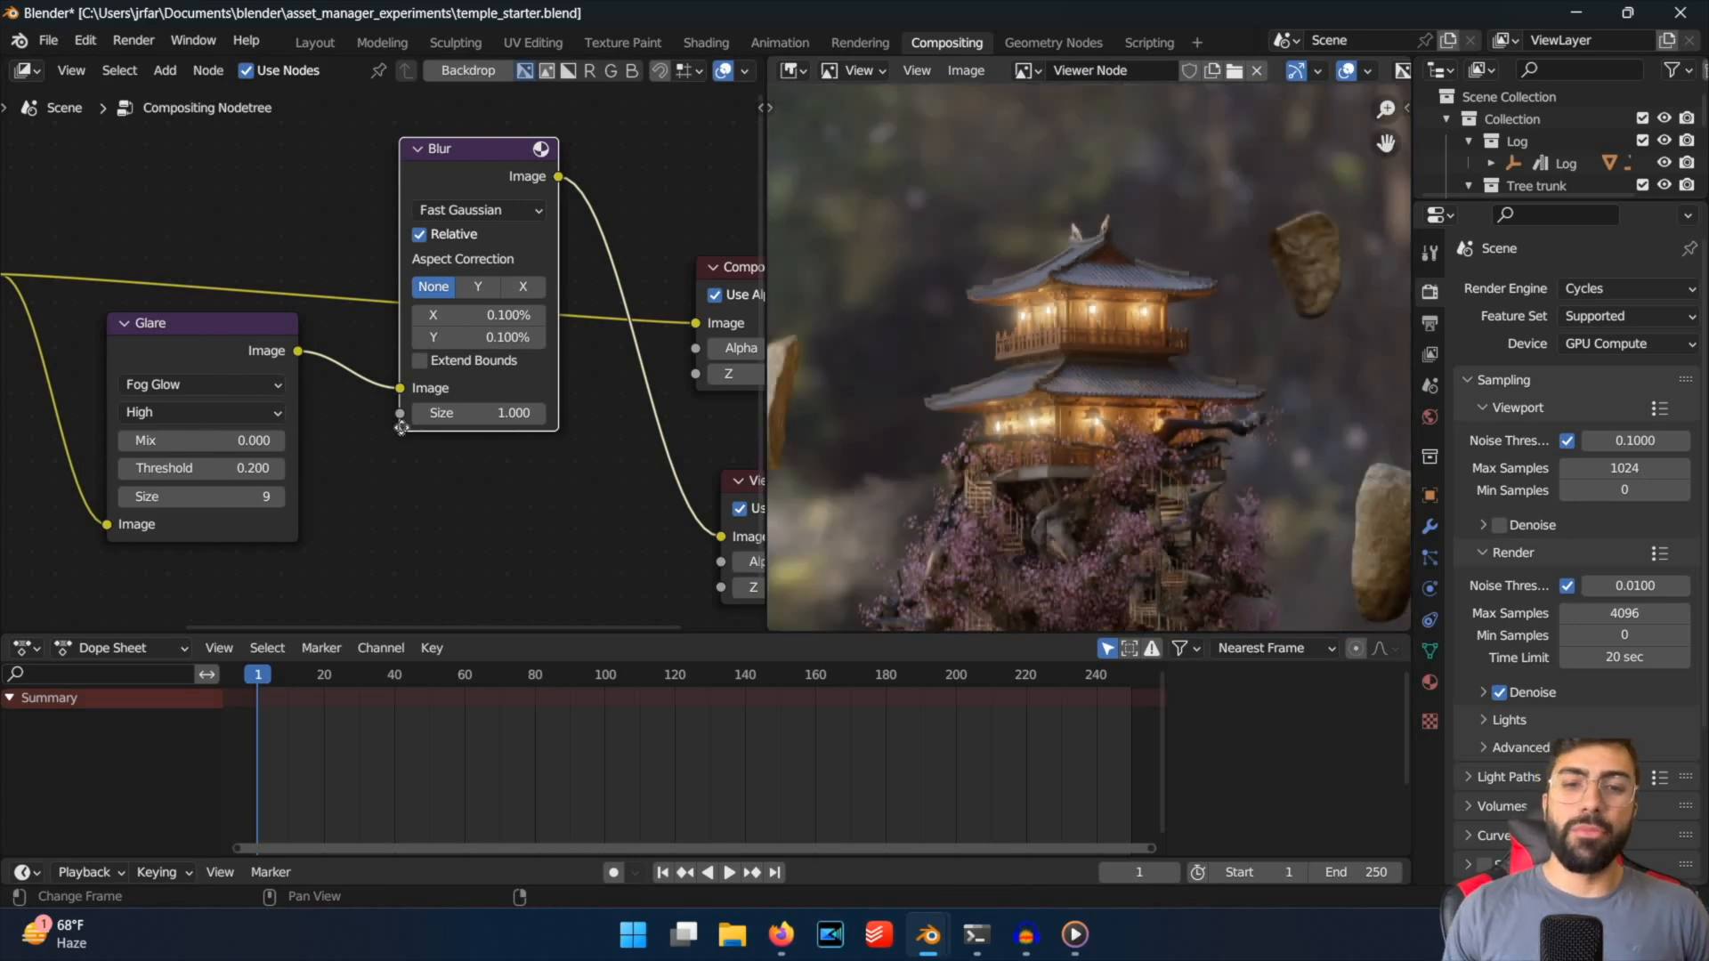
pyautogui.scroll(2, 298, 434)
pyautogui.moveTo(372, 457); pyautogui.dragTo(479, 399, button='middle')
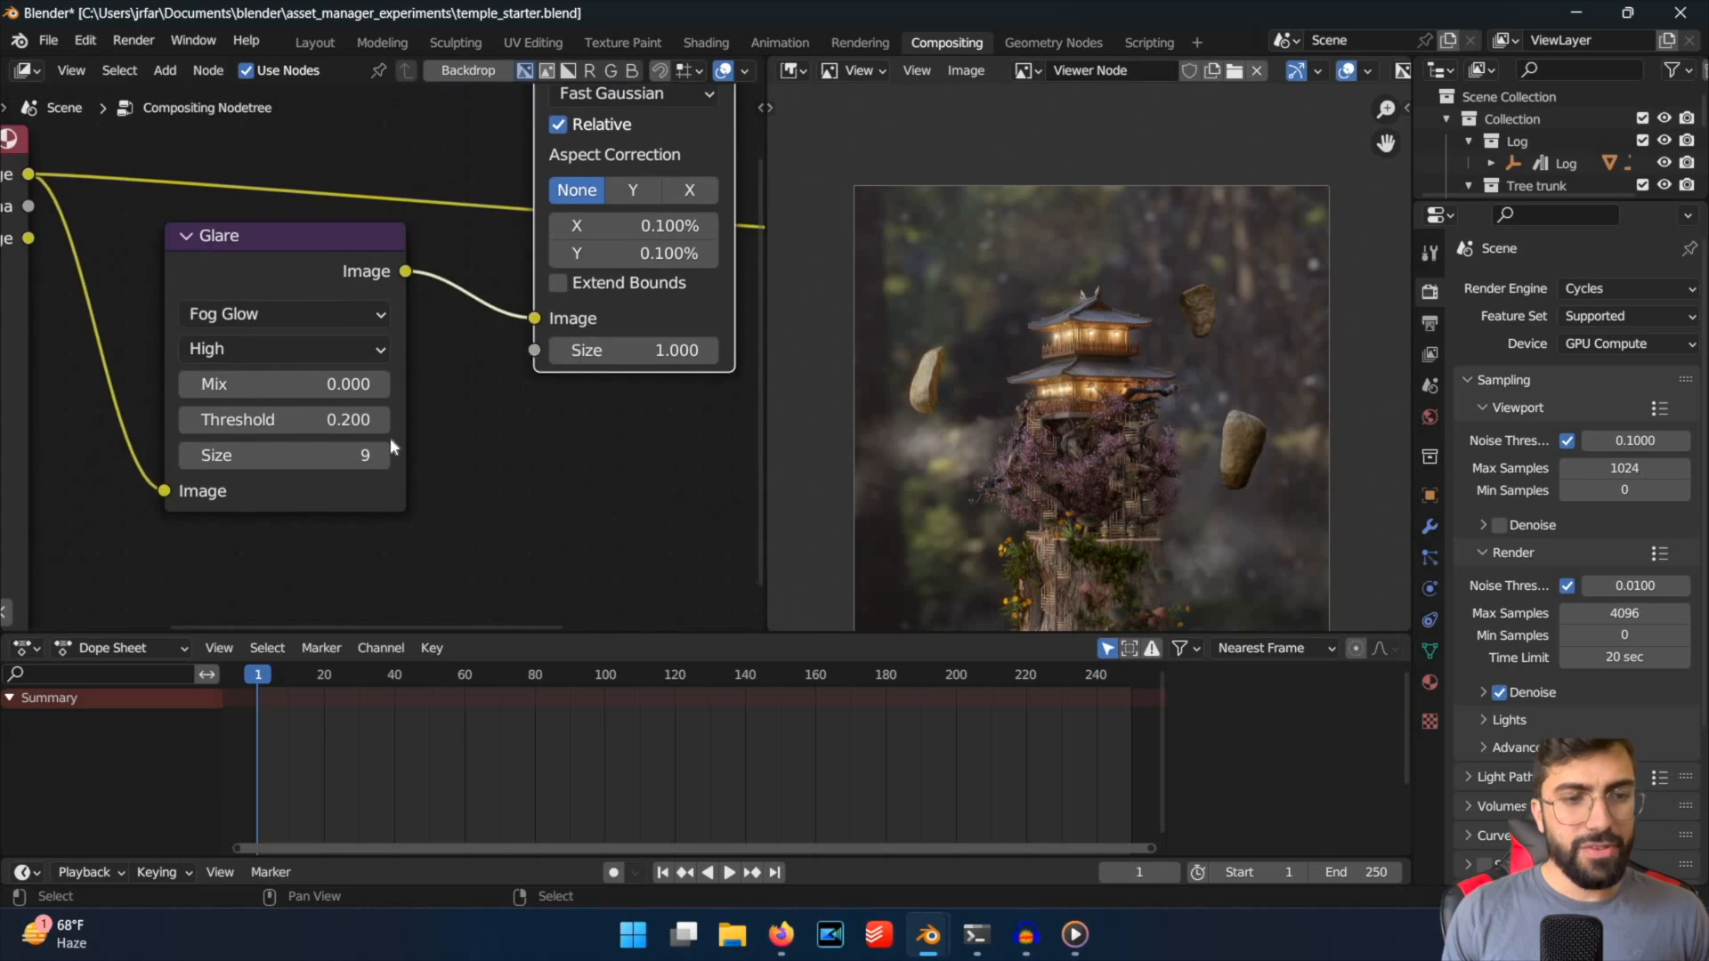
pyautogui.scroll(6, 1090, 365)
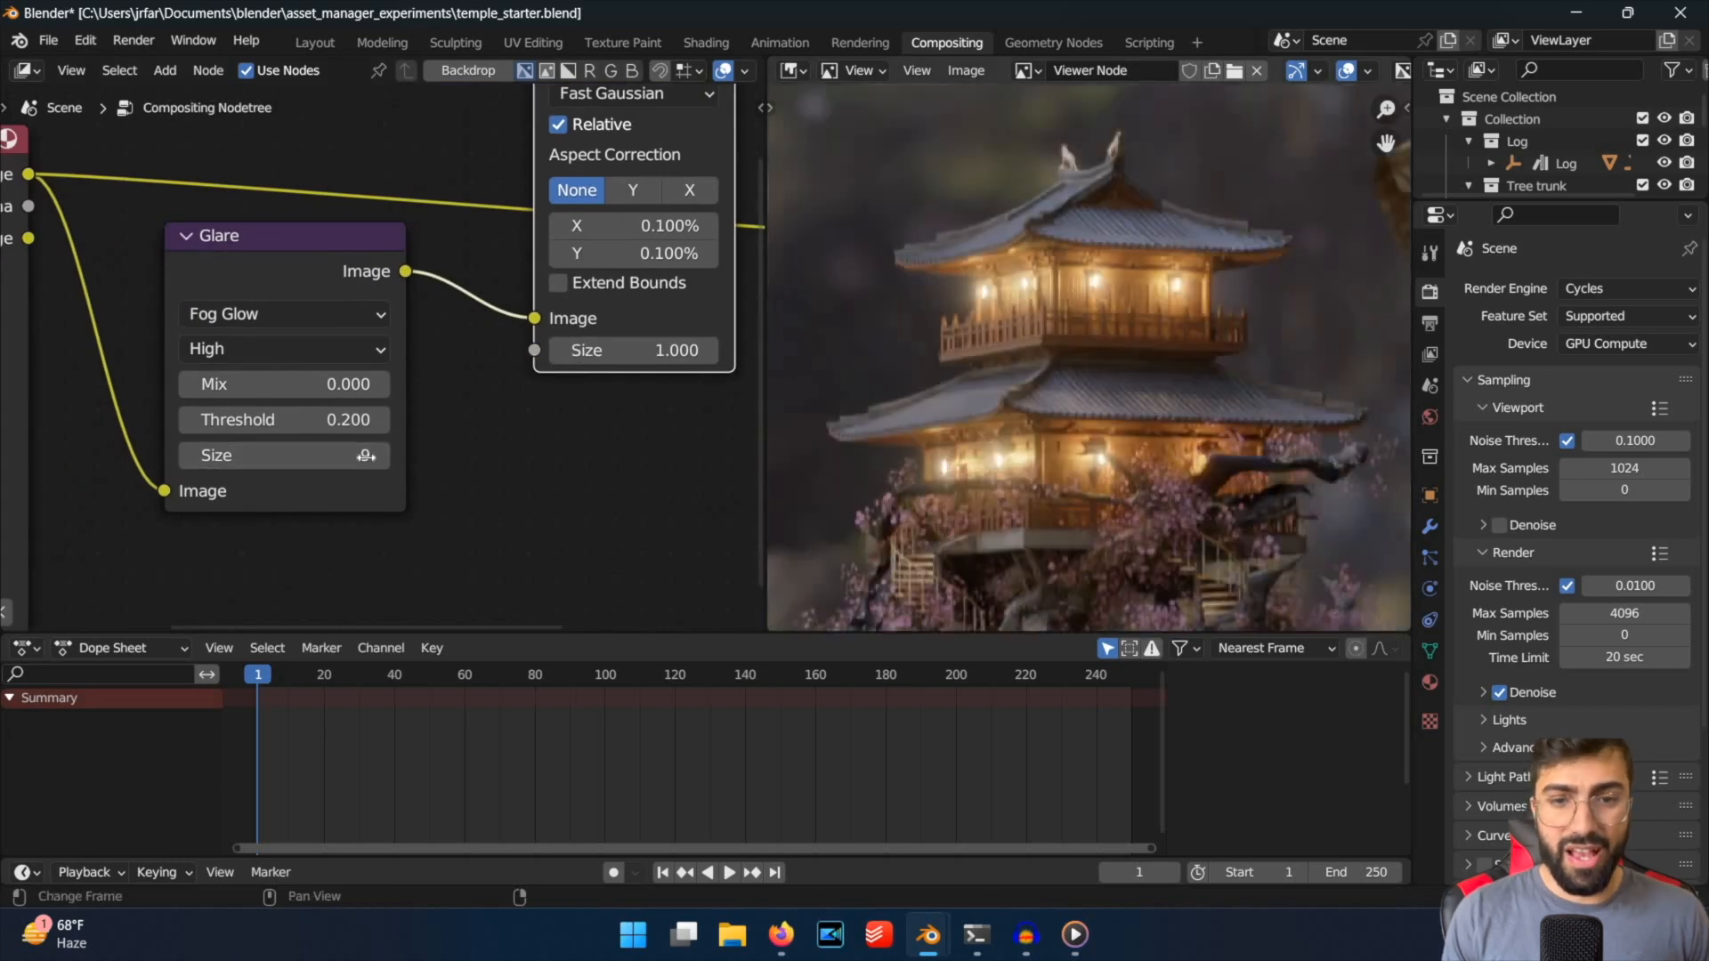
pyautogui.moveTo(367, 455); pyautogui.dragTo(323, 455)
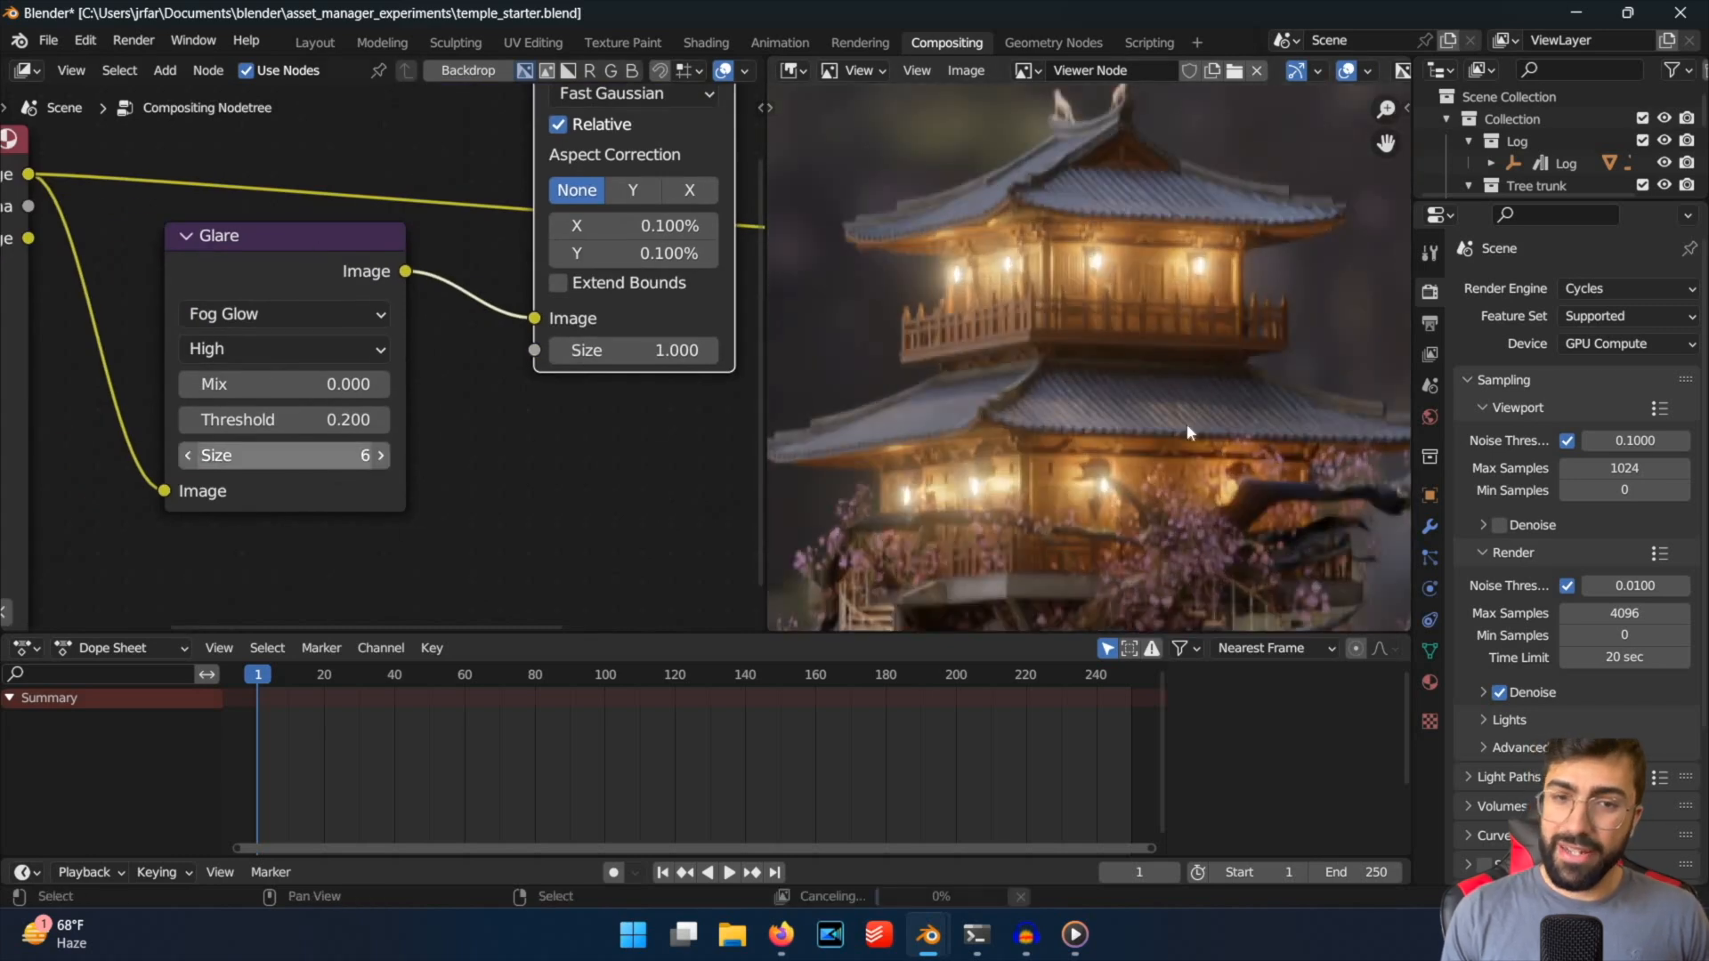
pyautogui.scroll(-2, 1171, 429)
pyautogui.scroll(-1, 804, 461)
# Set the Glare node's Size back to 9 and examine the glow on the temple and blossoms.
pyautogui.click(380, 455)
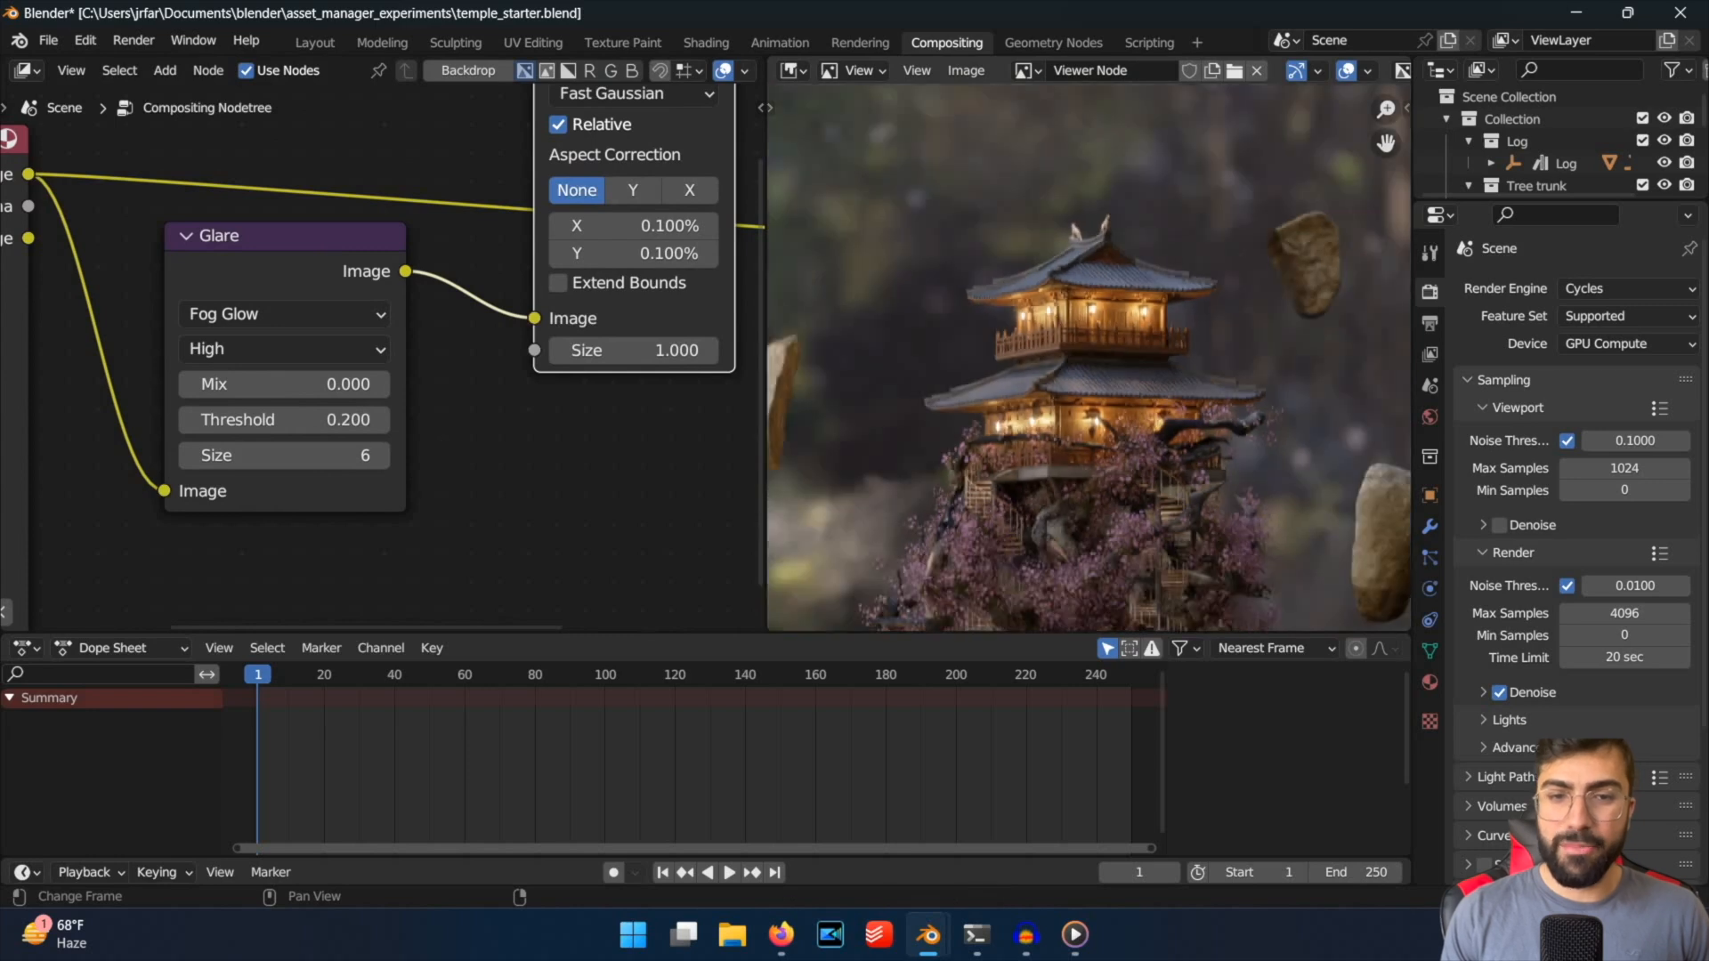
pyautogui.scroll(2, 801, 342)
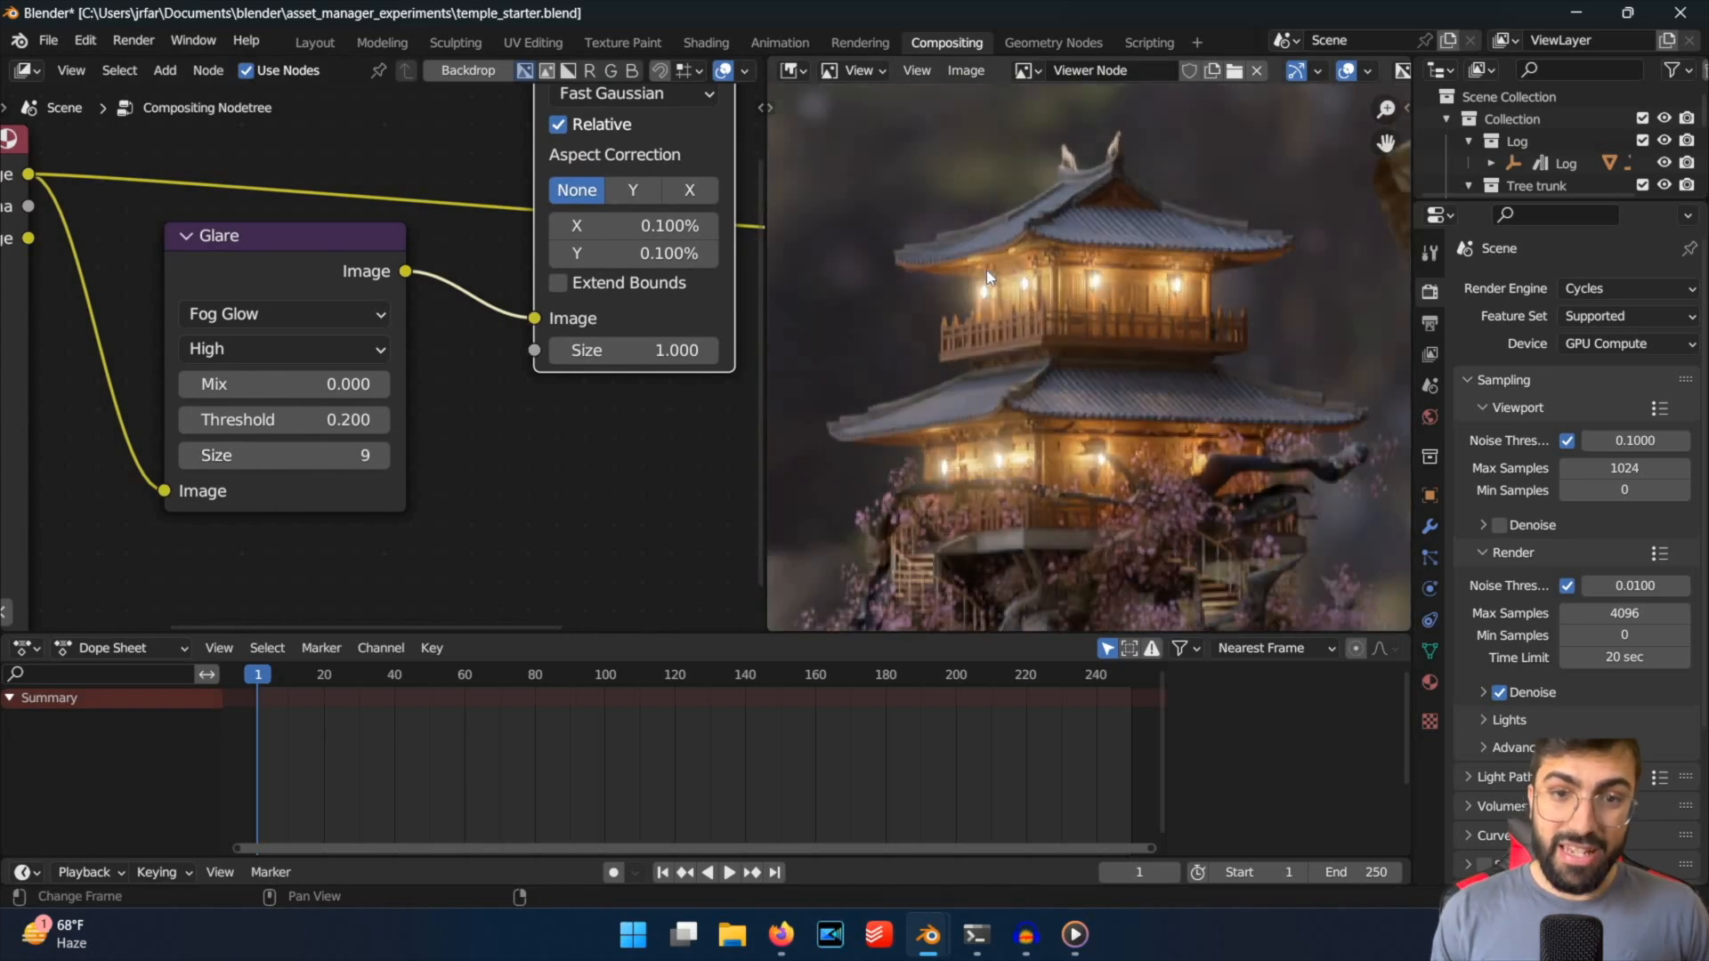
pyautogui.scroll(-1, 890, 356)
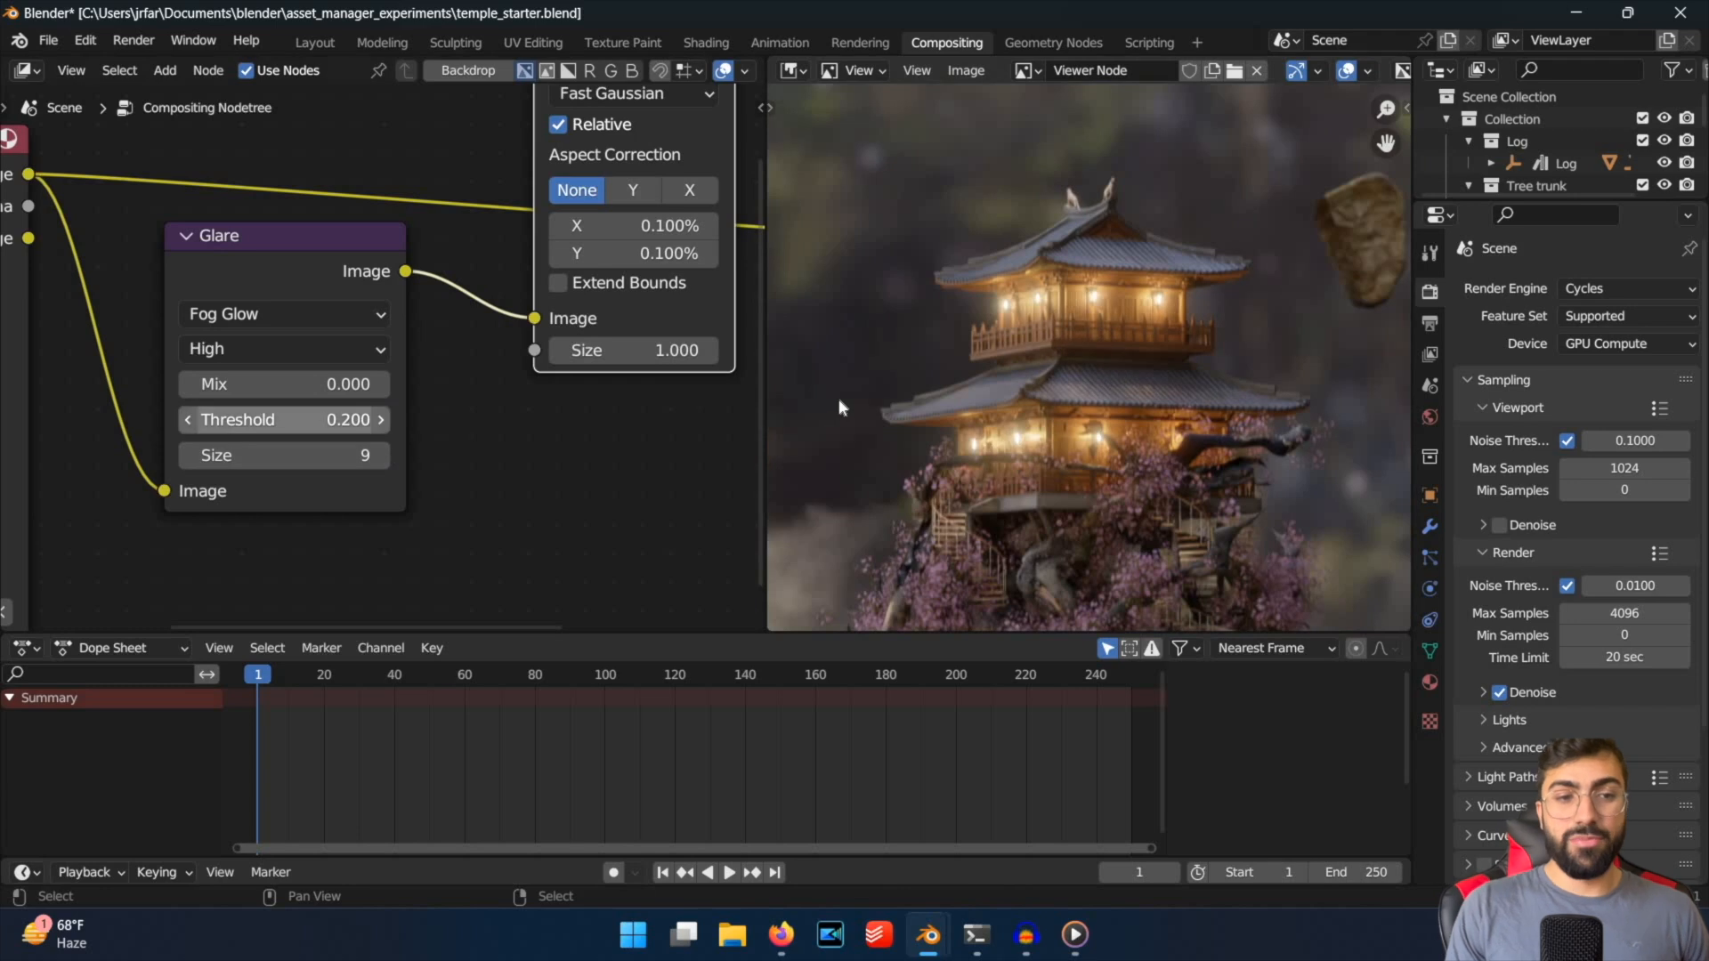
pyautogui.scroll(-3, 847, 334)
pyautogui.scroll(5, 1139, 466)
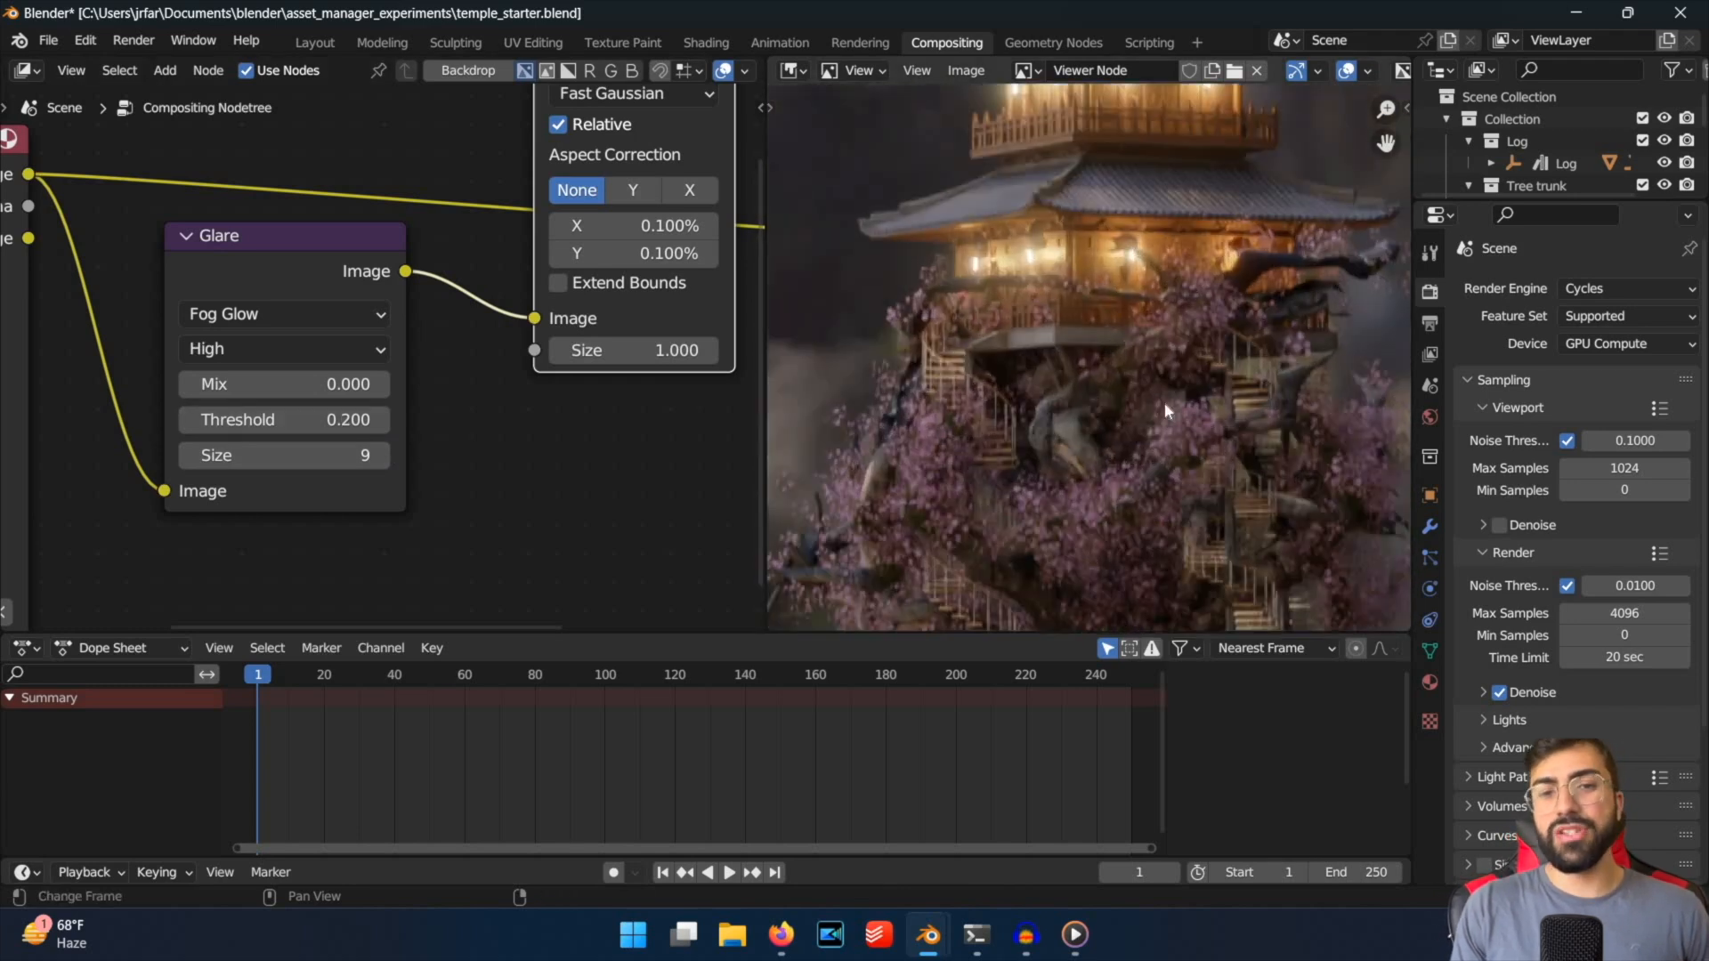
pyautogui.scroll(-1, 979, 371)
pyautogui.scroll(-5, 1101, 388)
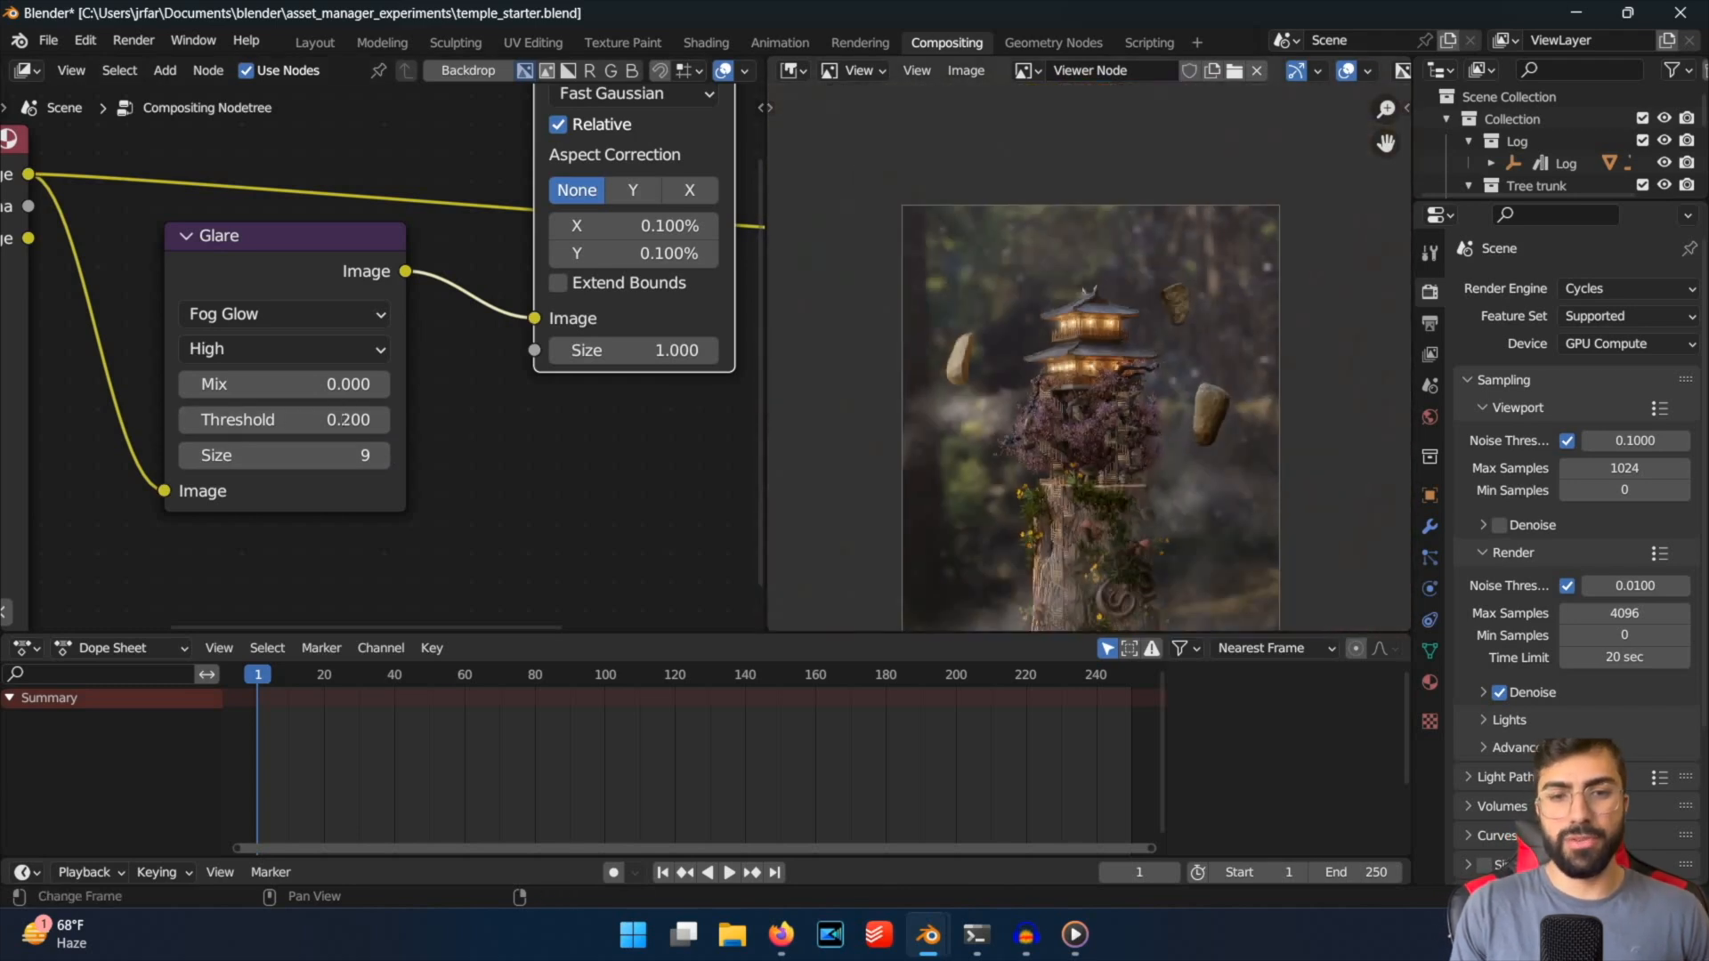
# Set the Glare node's Threshold to 1 and check the glow on the temple.
pyautogui.click(344, 419)
pyautogui.write('1')
pyautogui.press('Return')
pyautogui.scroll(-1, 1308, 458)
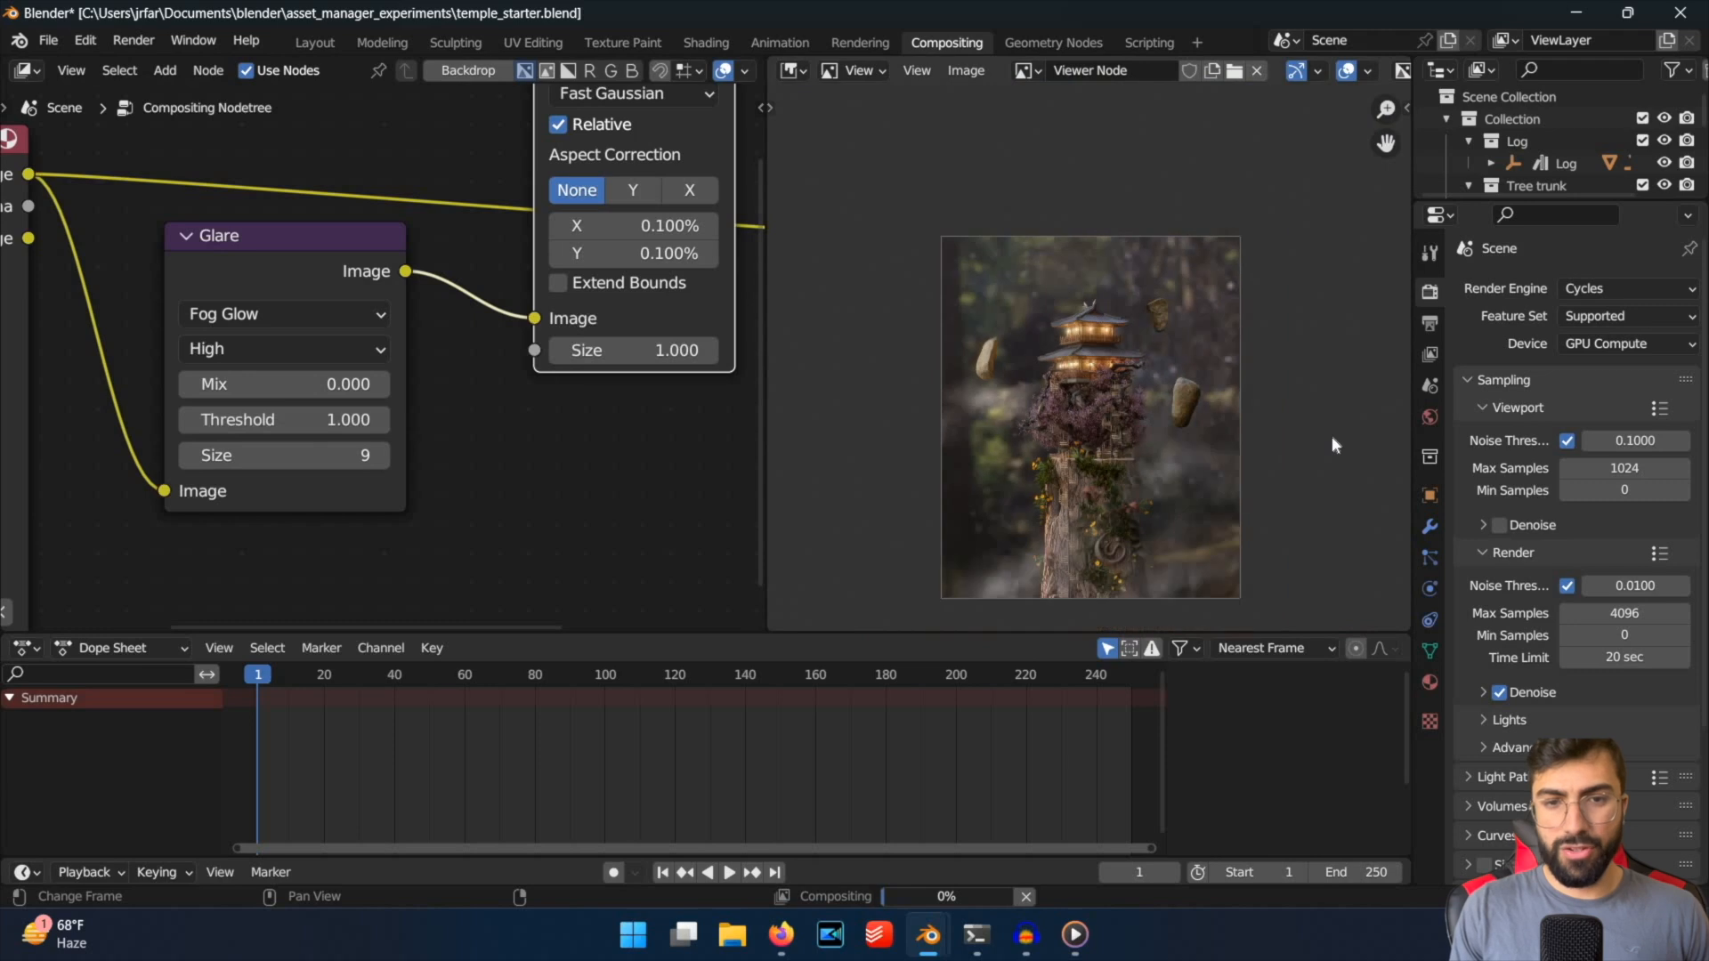
pyautogui.scroll(5, 1278, 389)
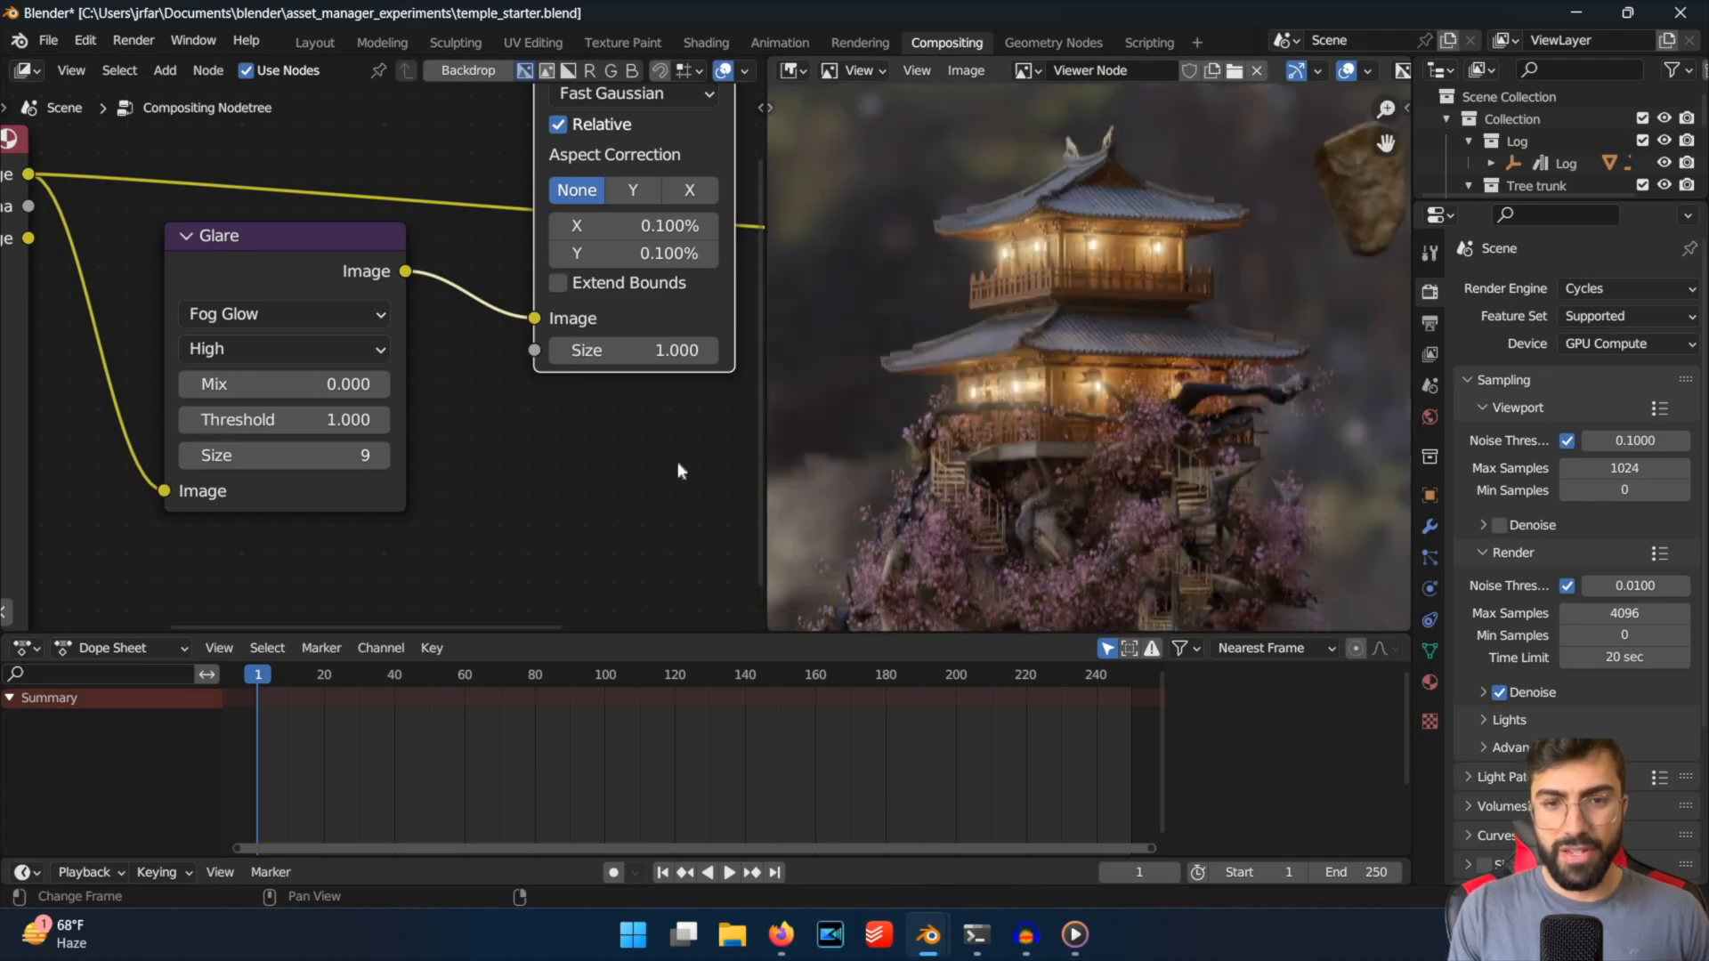
# Set the Glare node's Threshold back to 0.2 and compare the temple's glow.
pyautogui.click(344, 419)
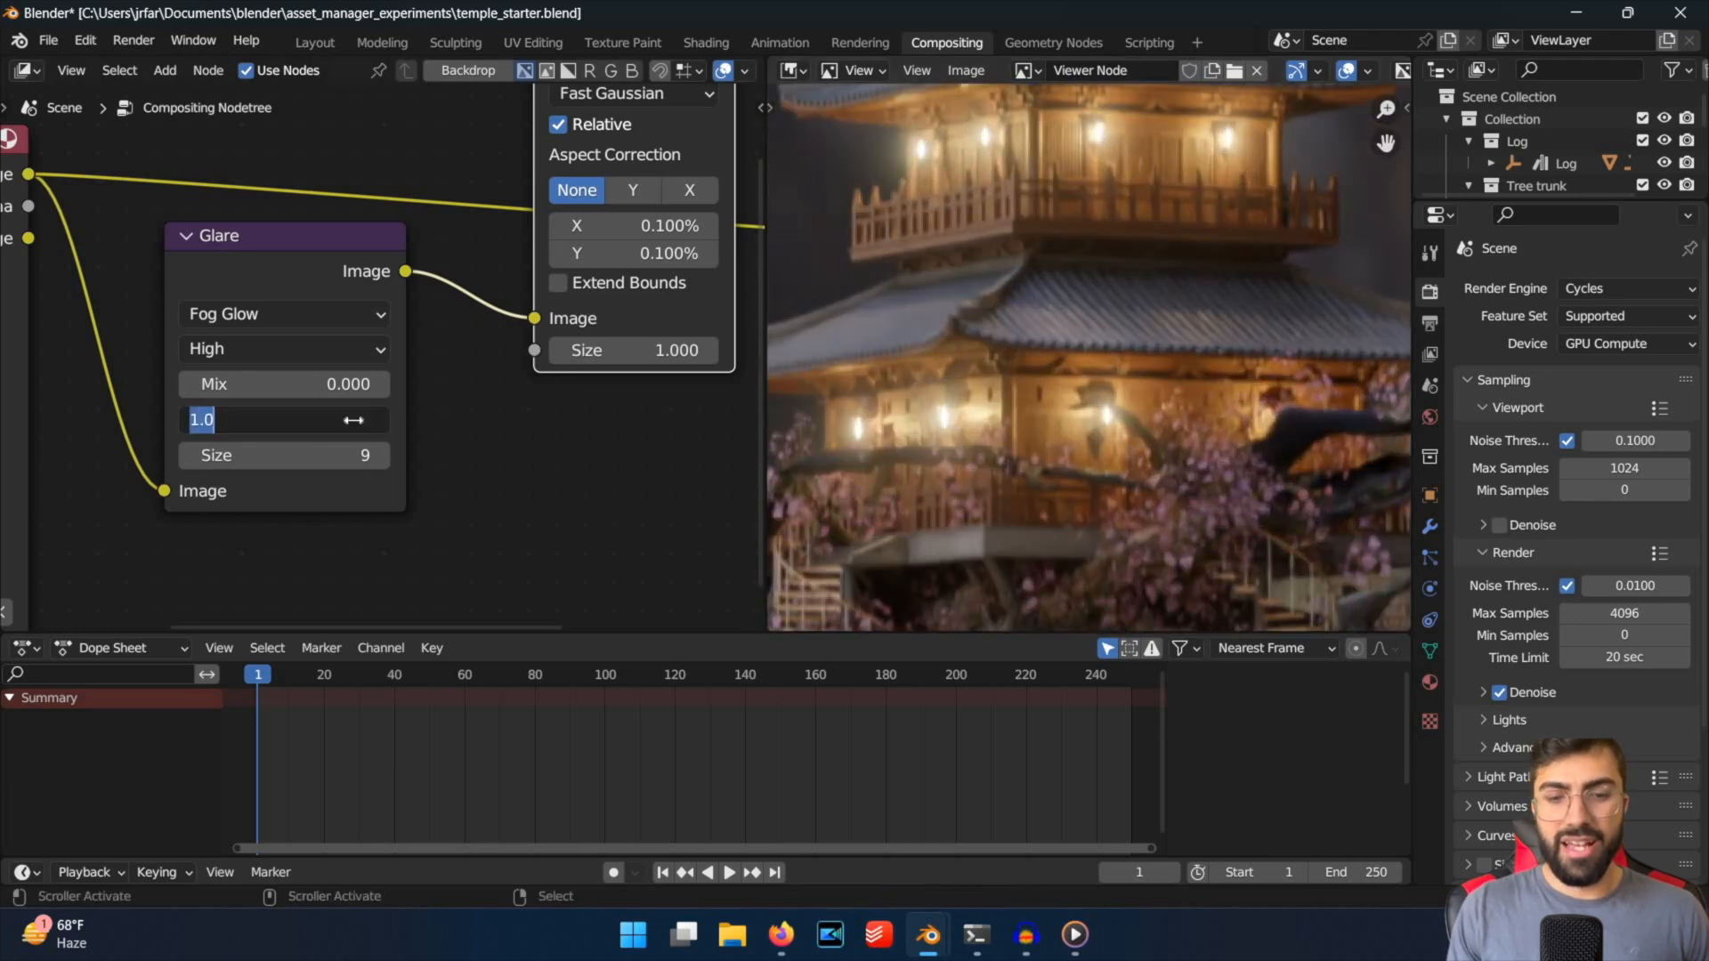
pyautogui.write('0.2')
pyautogui.press('Return')
pyautogui.scroll(-4, 1196, 285)
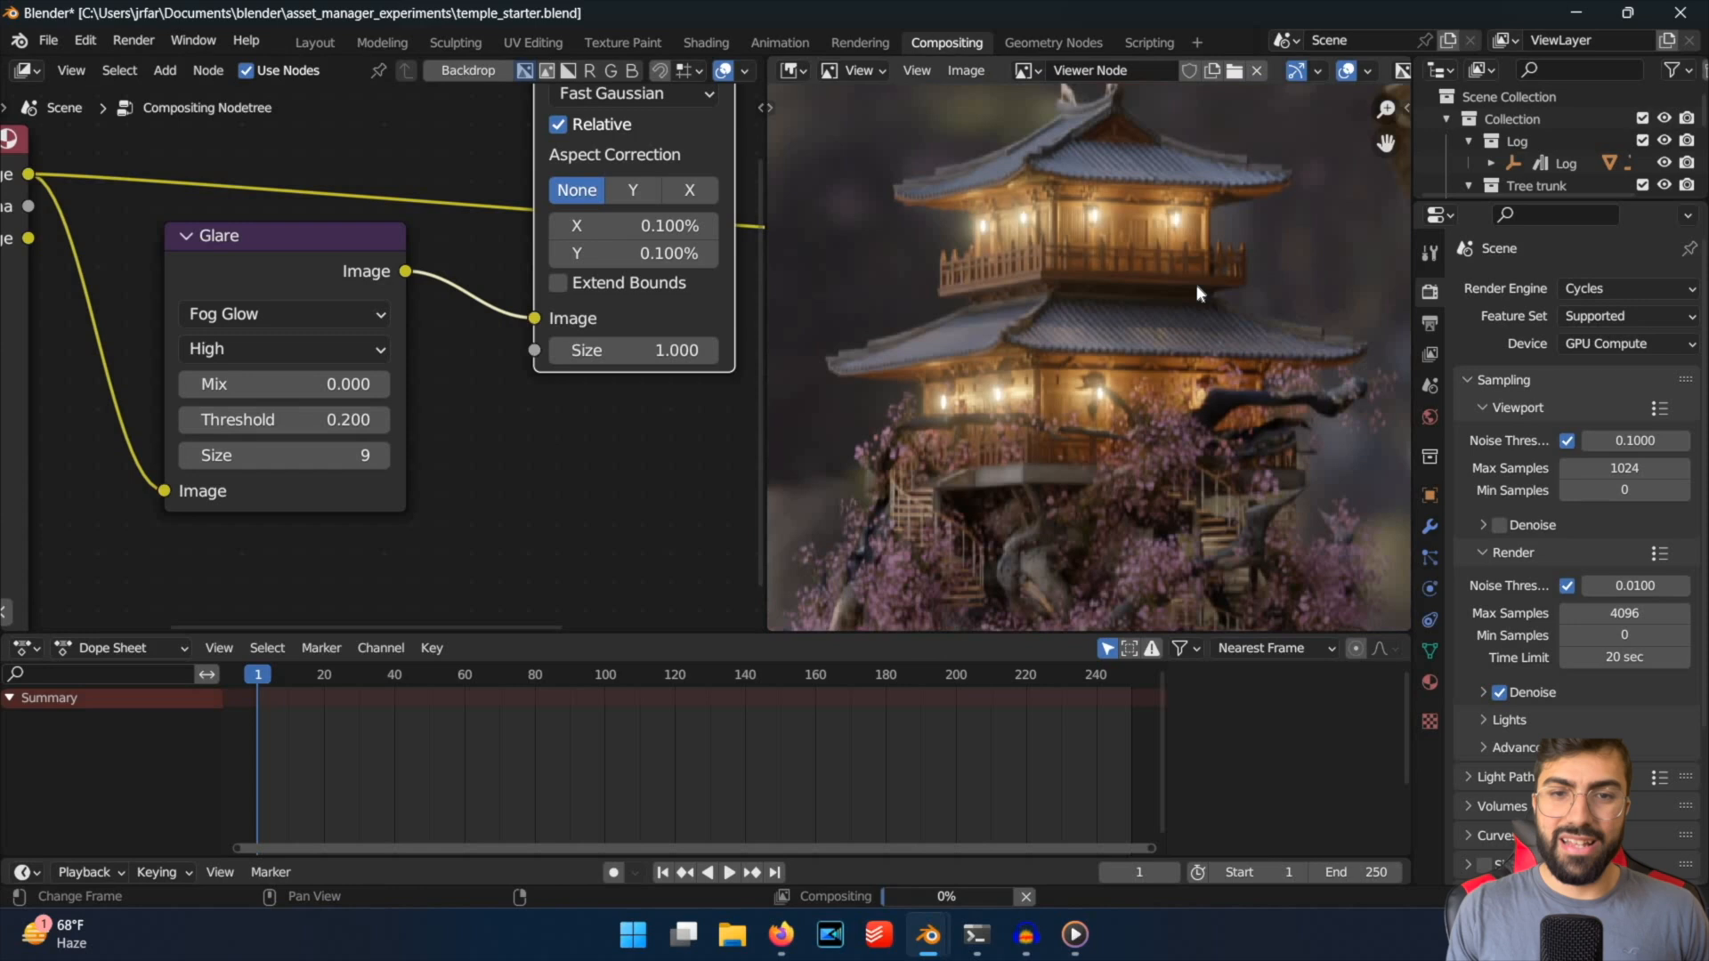
# Set the Glare node's Threshold to 0 and check the effect across the whole image.
pyautogui.click(263, 419)
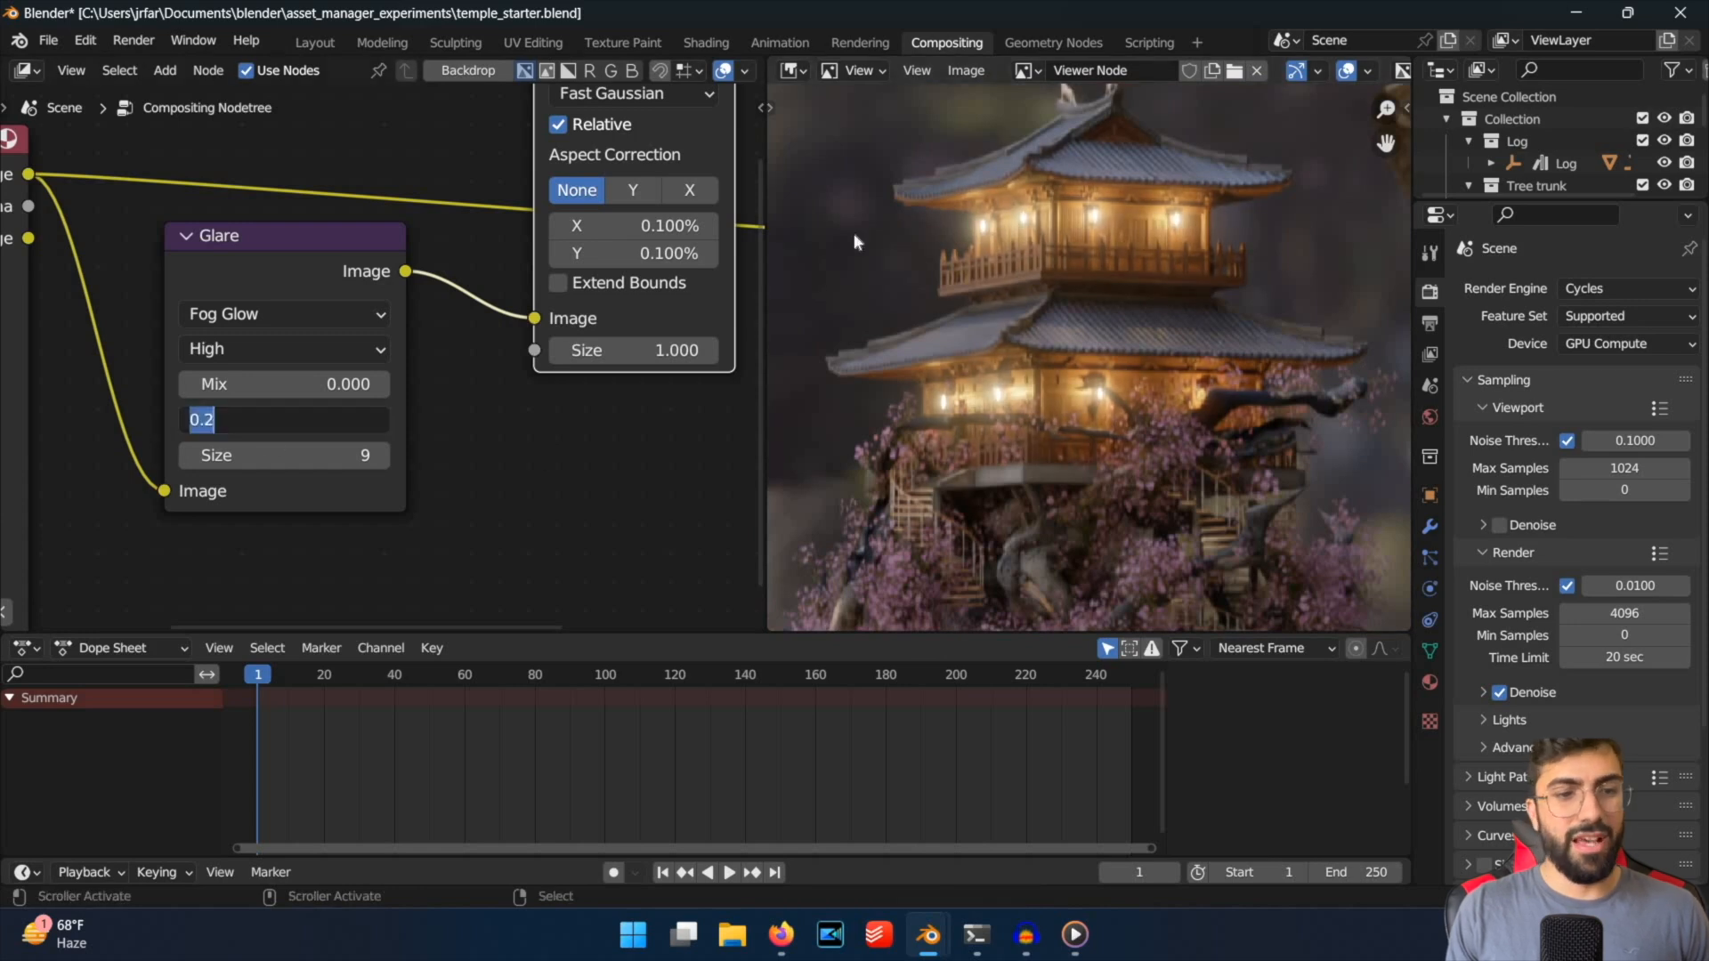
pyautogui.write('0')
pyautogui.press('Return')
pyautogui.scroll(-5, 1269, 413)
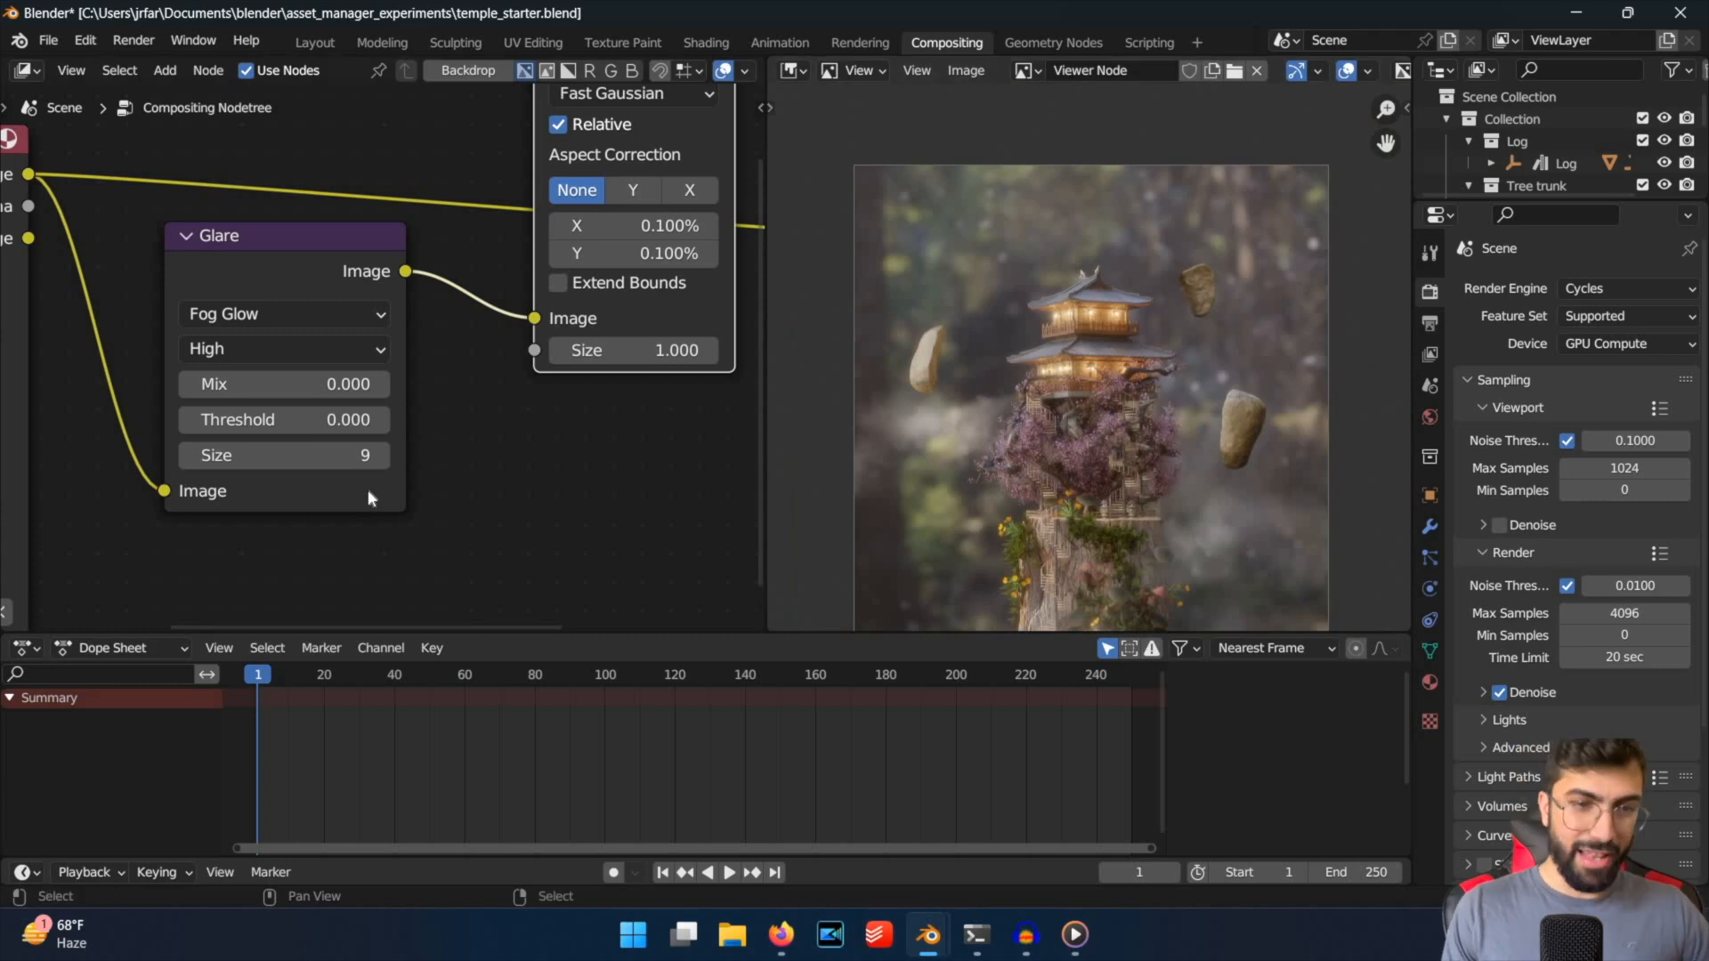
# Set the Glare node's Threshold to 0.2, check the glow up close and at full view, and save the file.
pyautogui.doubleClick(336, 422)
pyautogui.write('0.')
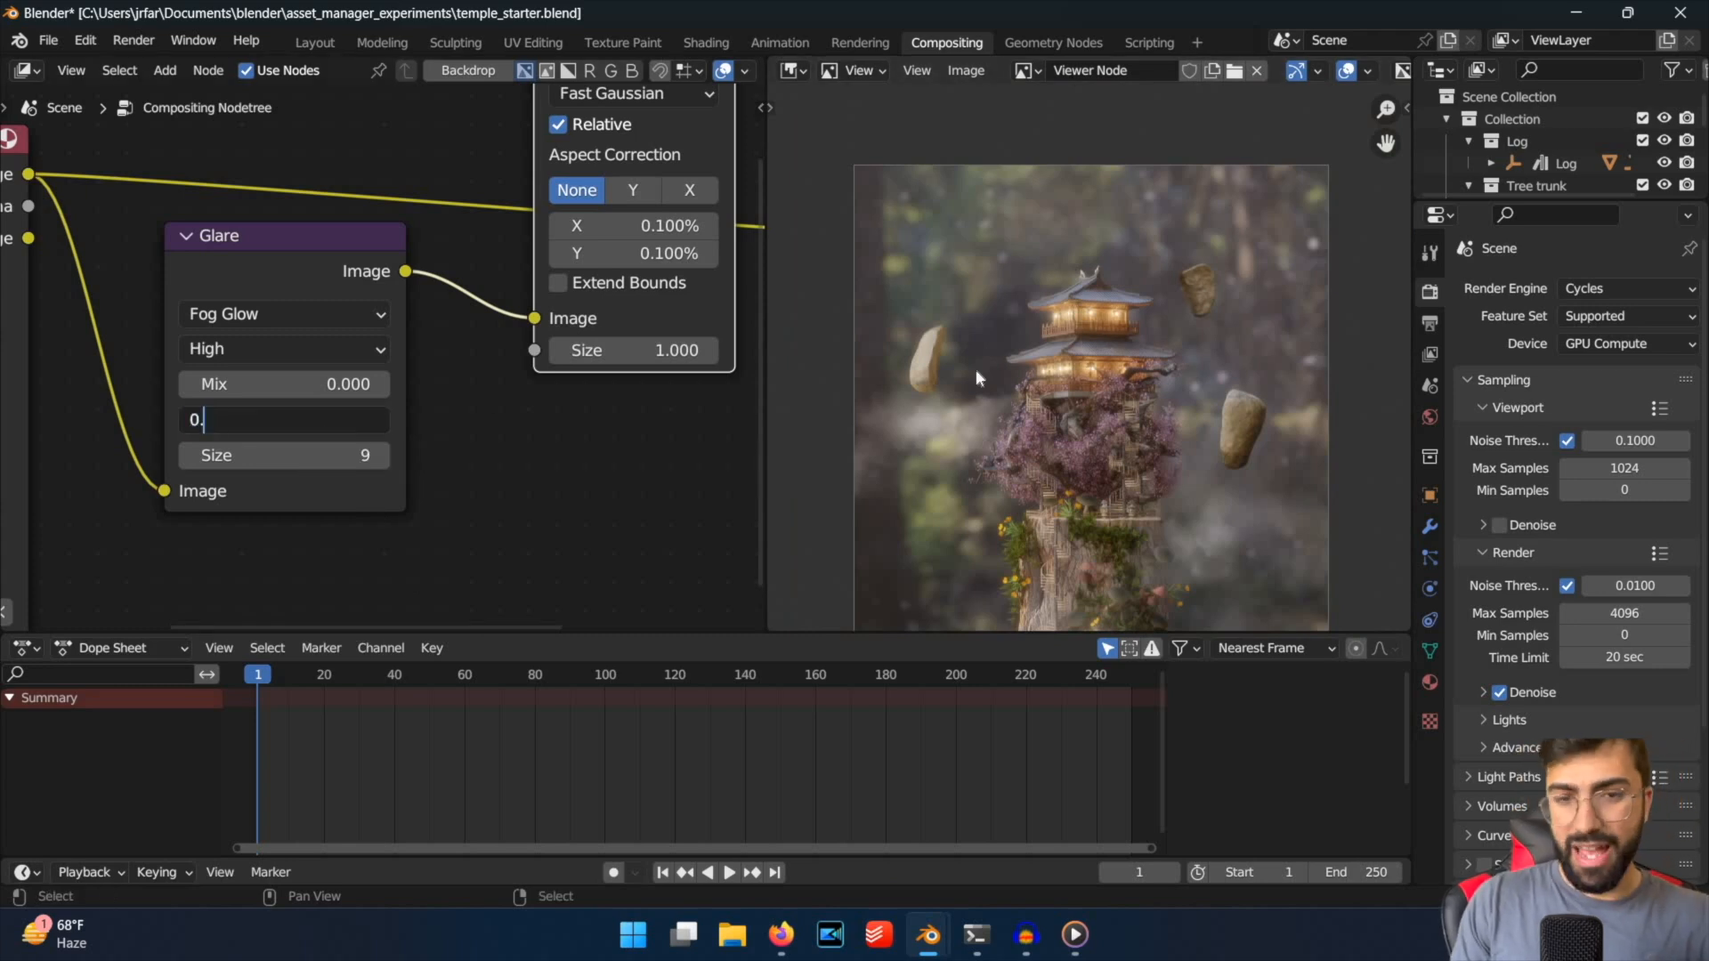
pyautogui.write('2')
pyautogui.press('Return')
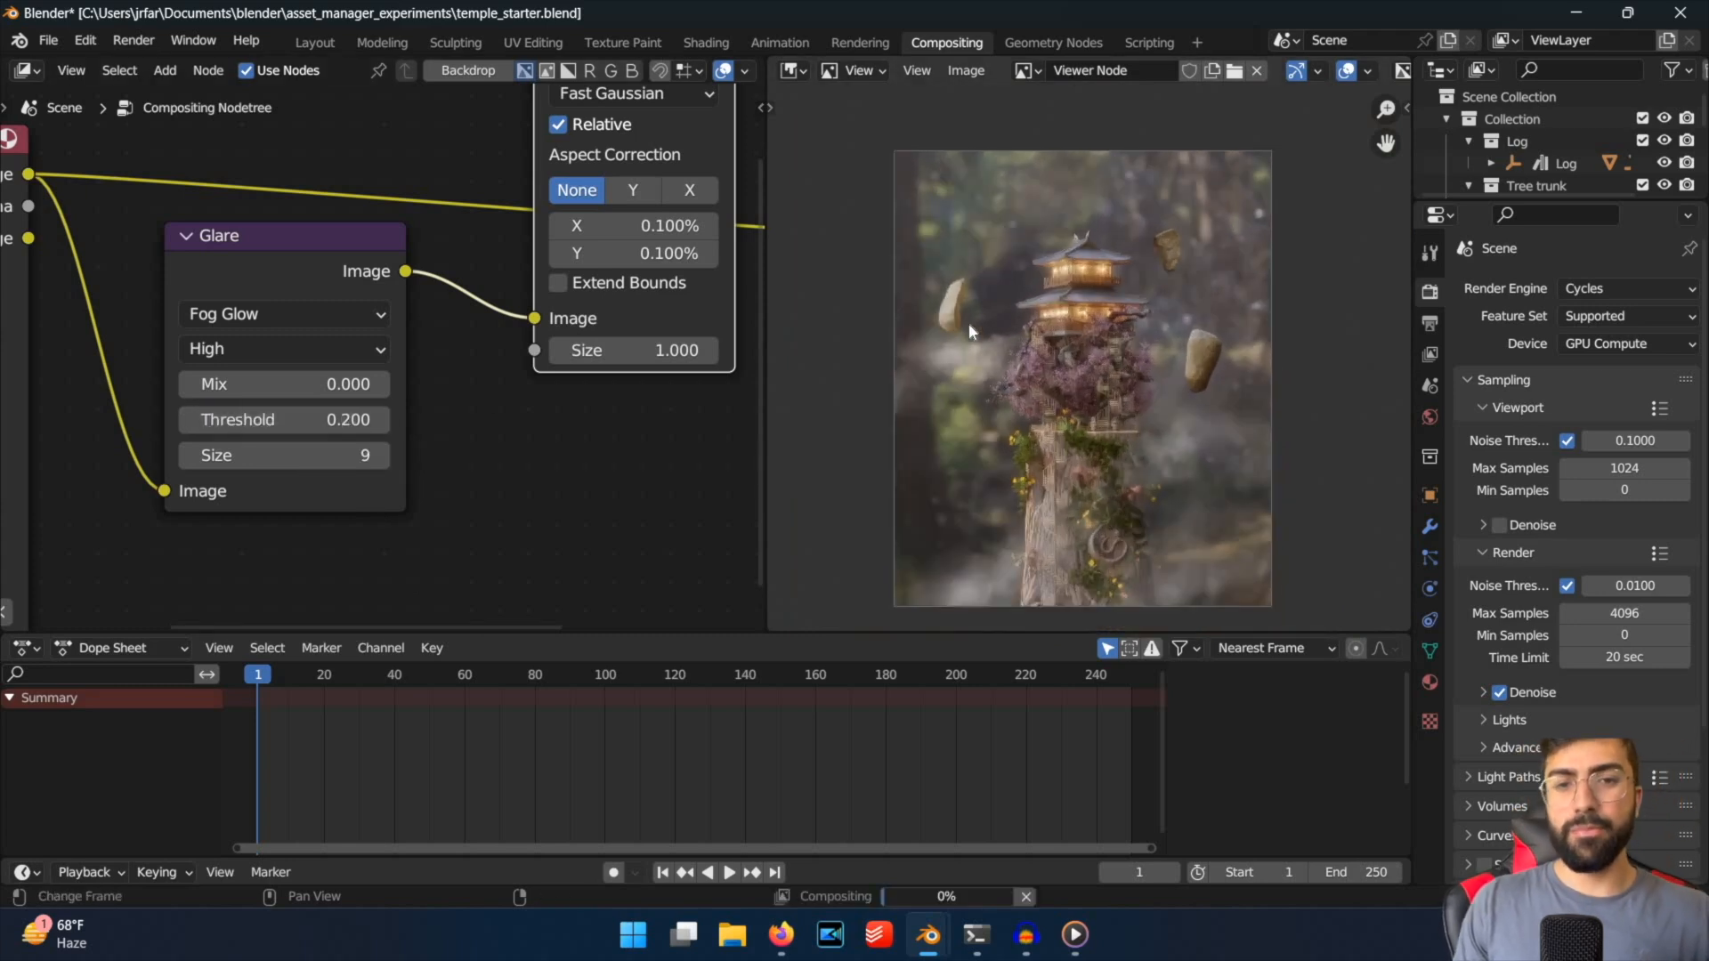
pyautogui.scroll(5, 1065, 243)
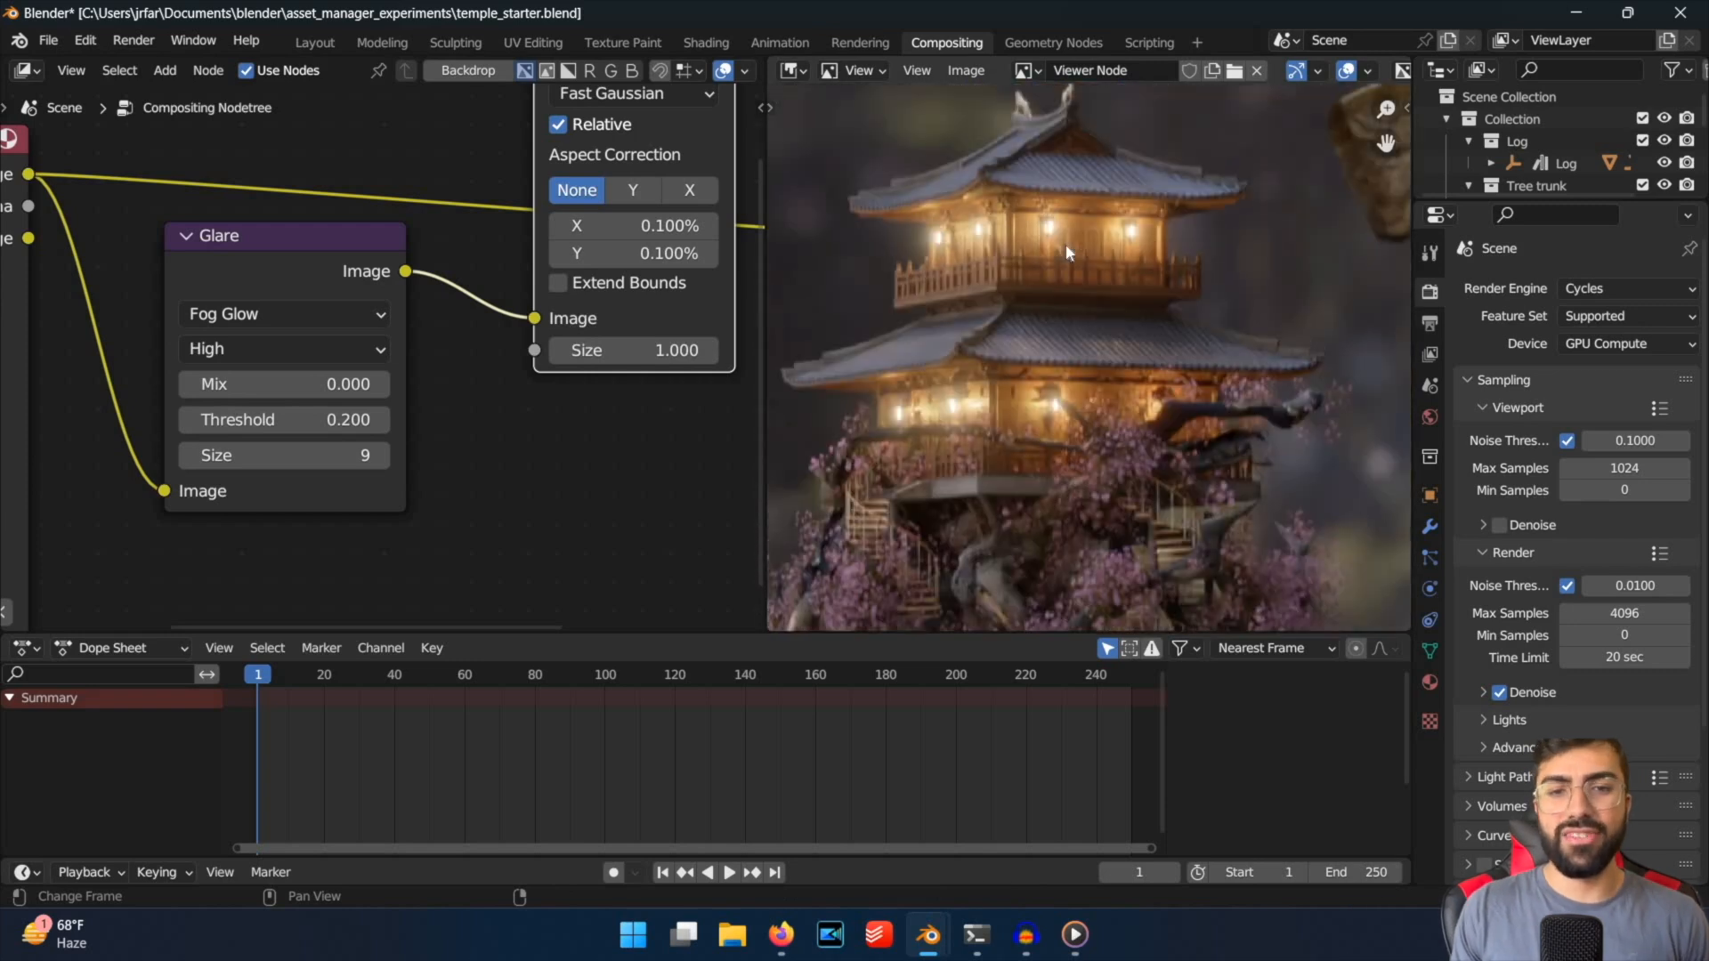
pyautogui.scroll(-5, 1065, 243)
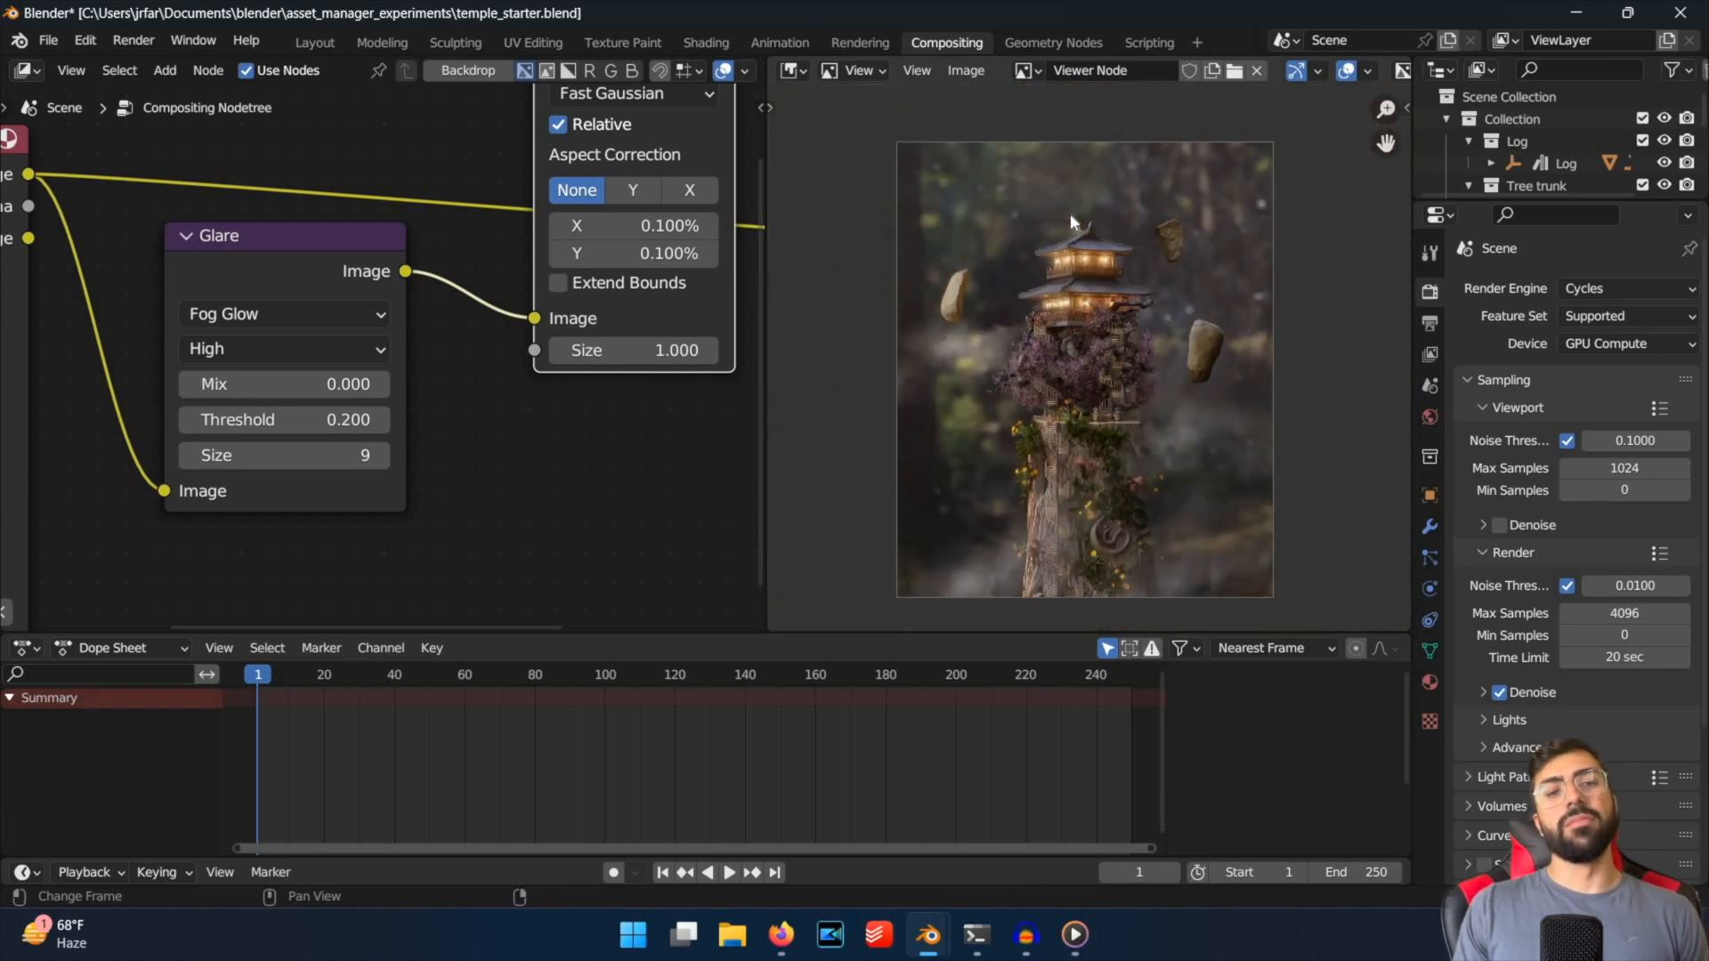
pyautogui.hotkey('ctrl', 's')
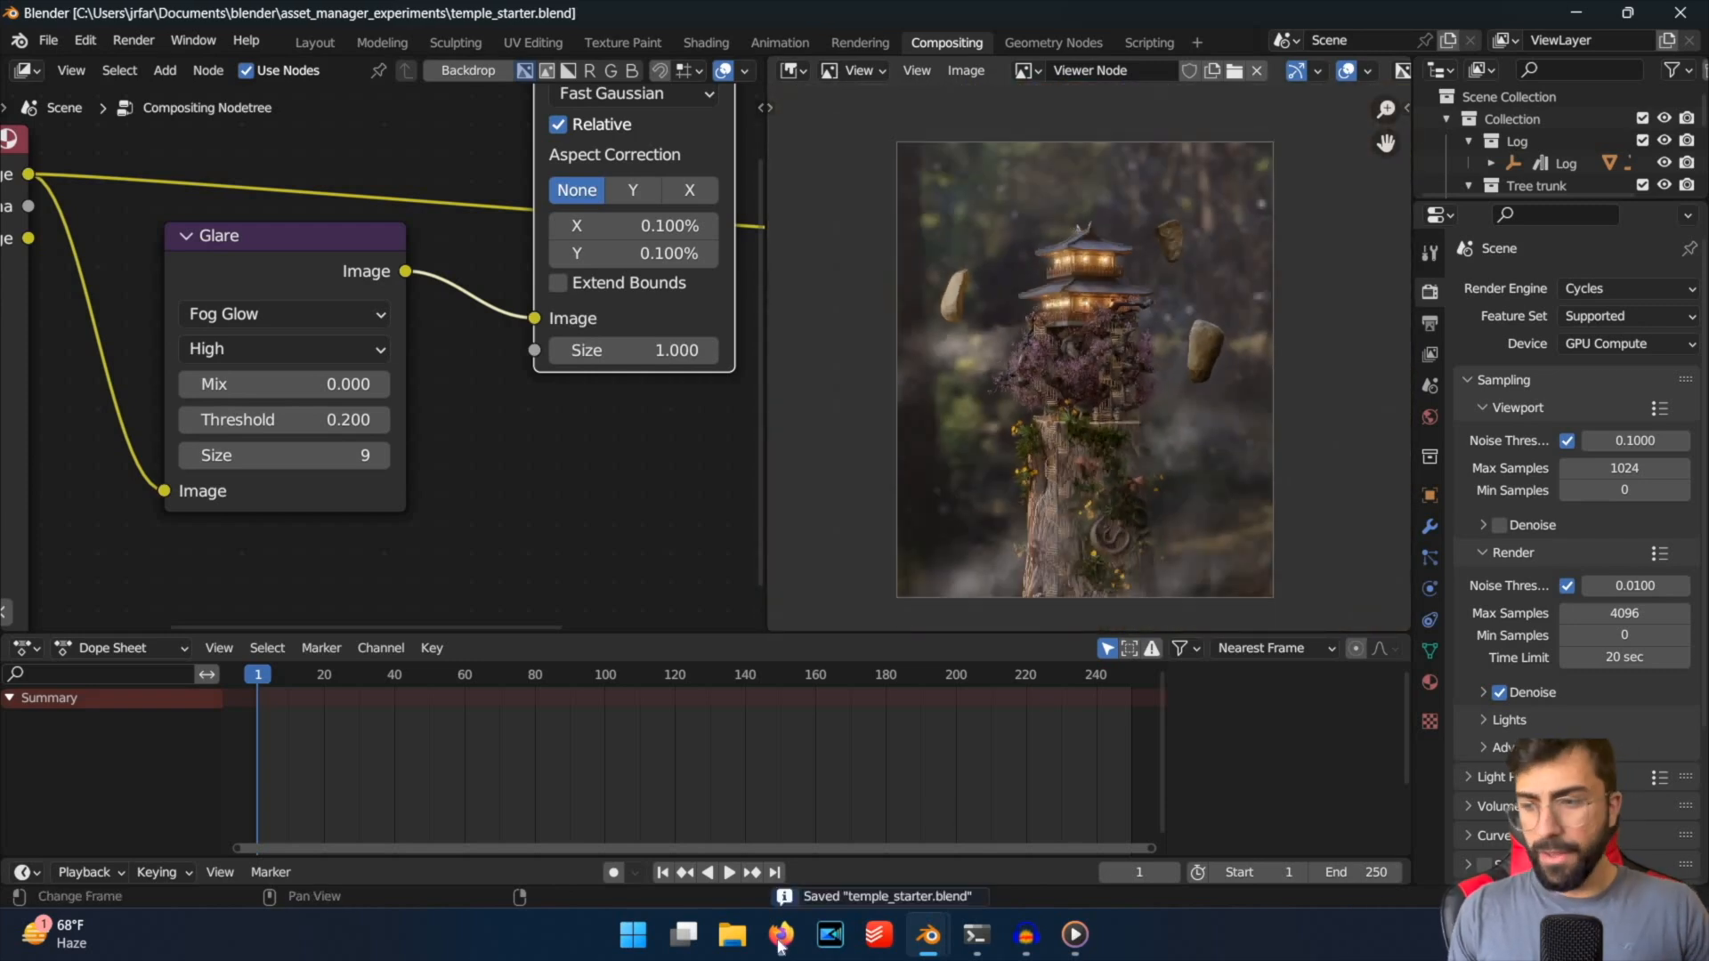
# Switch to the browser presentation and view the two temple renders side by side.
pyautogui.hotkey('alt', 'Tab')
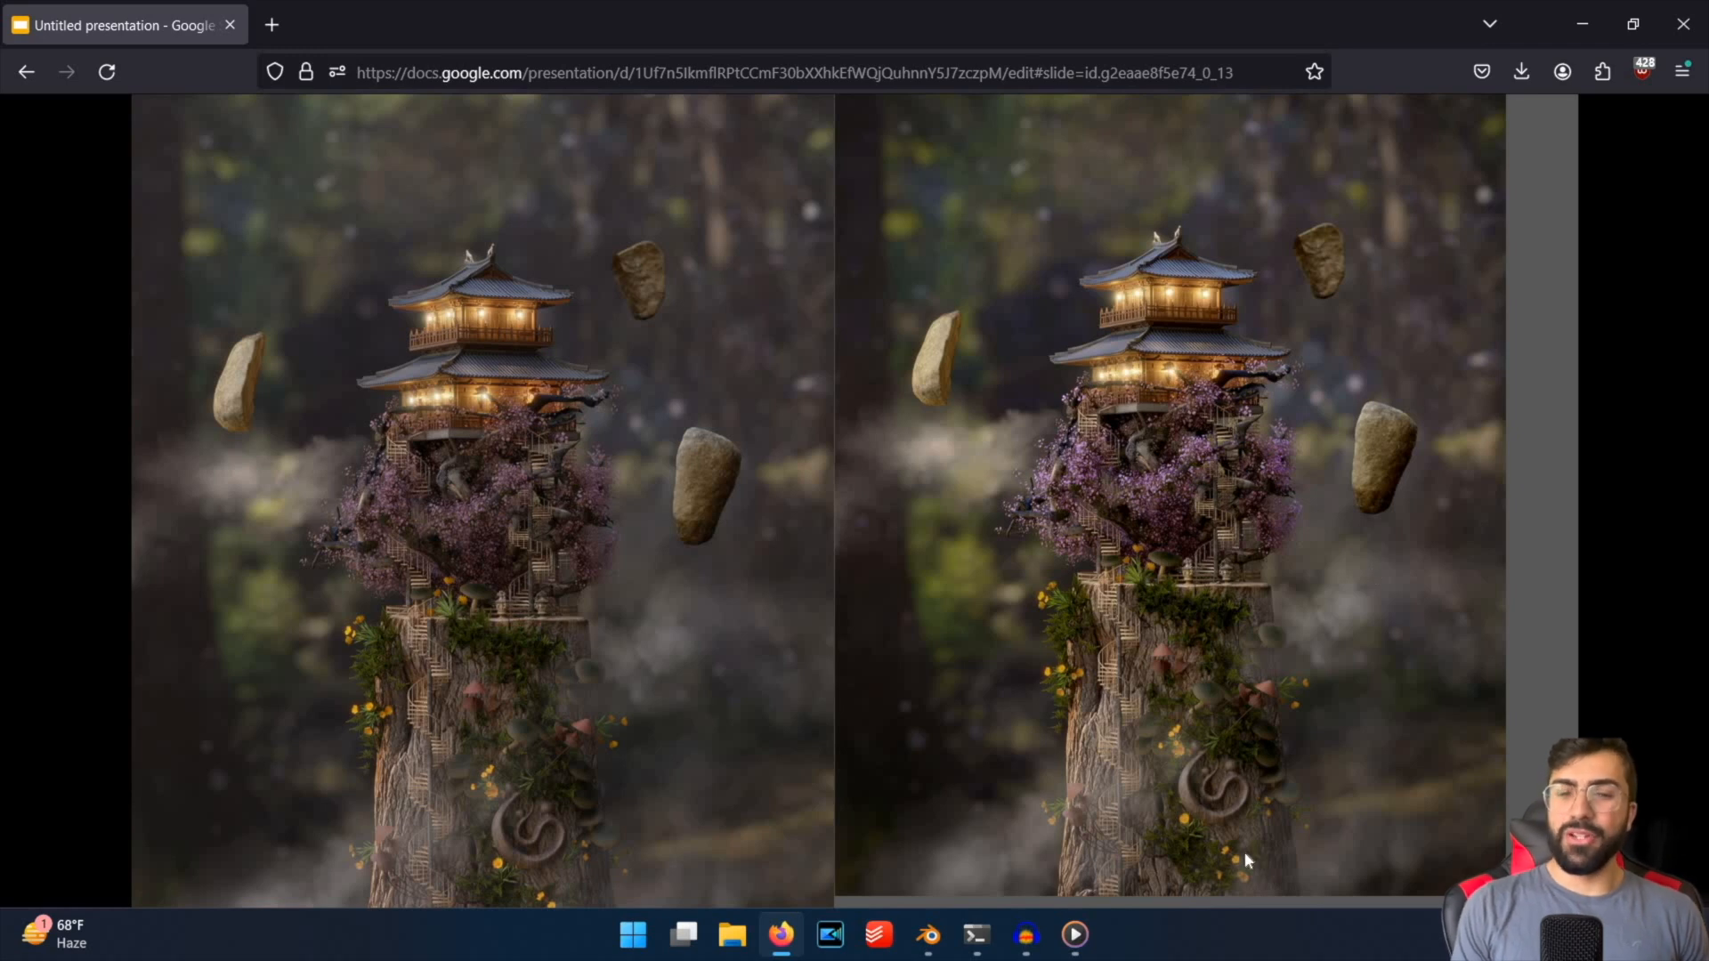
# Switch to Blender's compositor and try to add a Hue Saturation Value node near the Viewer node.
pyautogui.moveTo(928, 934)
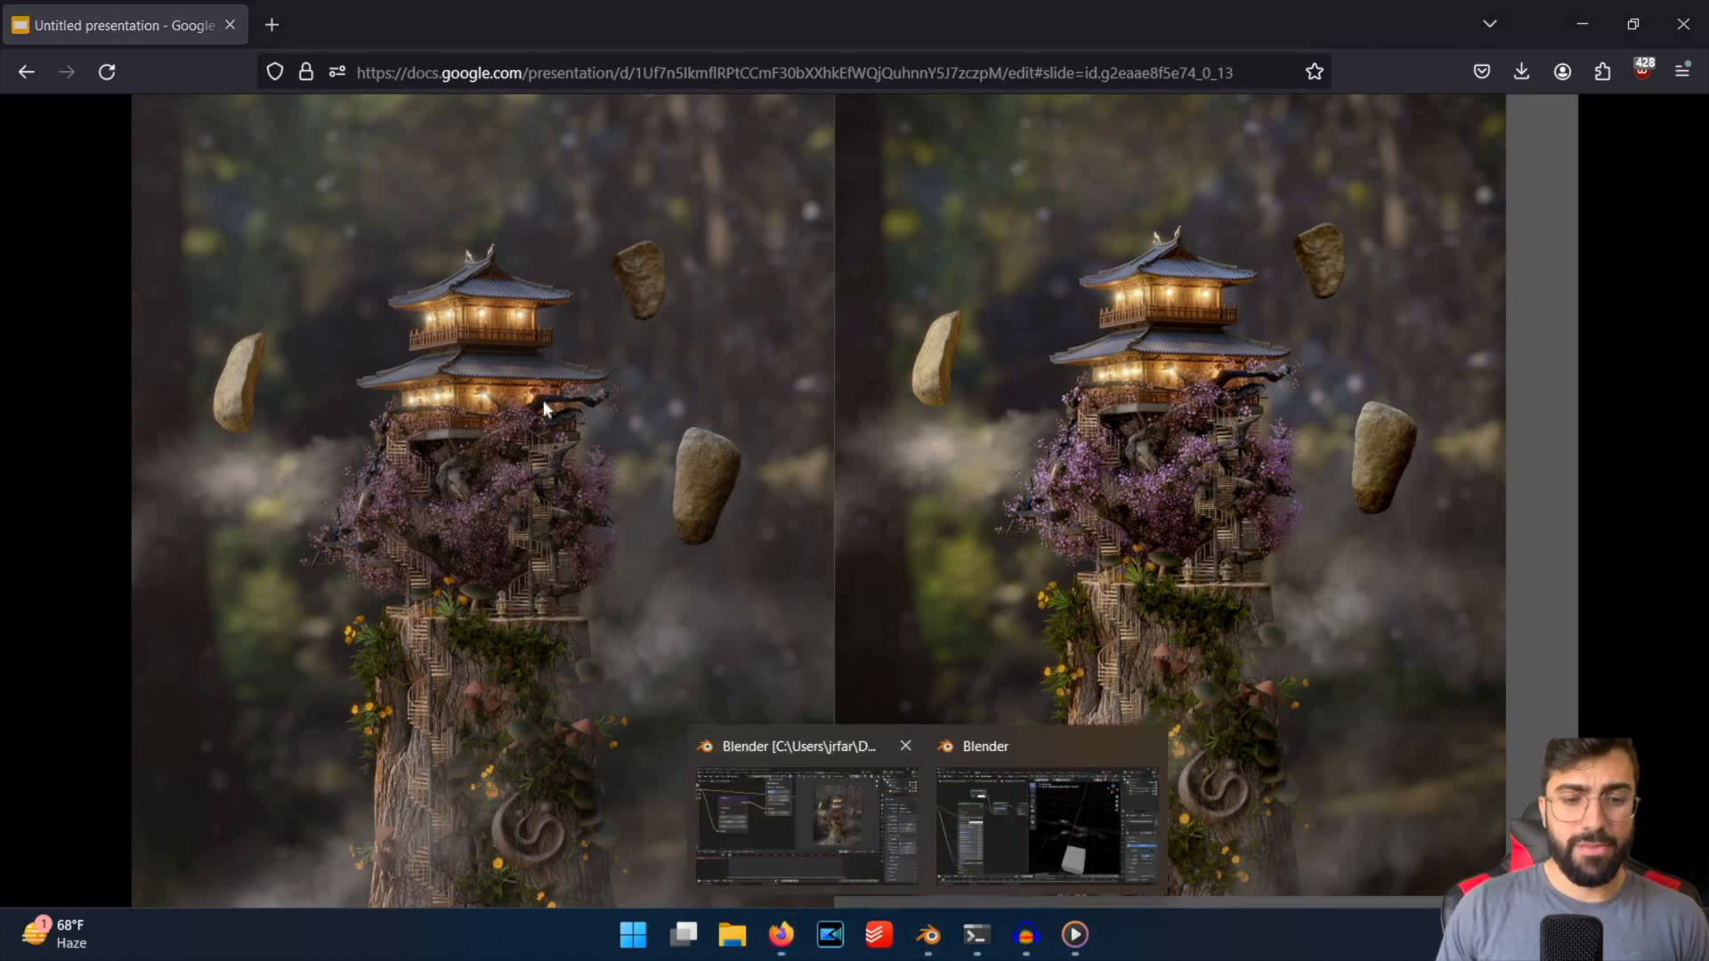
pyautogui.click(801, 792)
pyautogui.hotkey('shift', 'a')
pyautogui.write('hue')
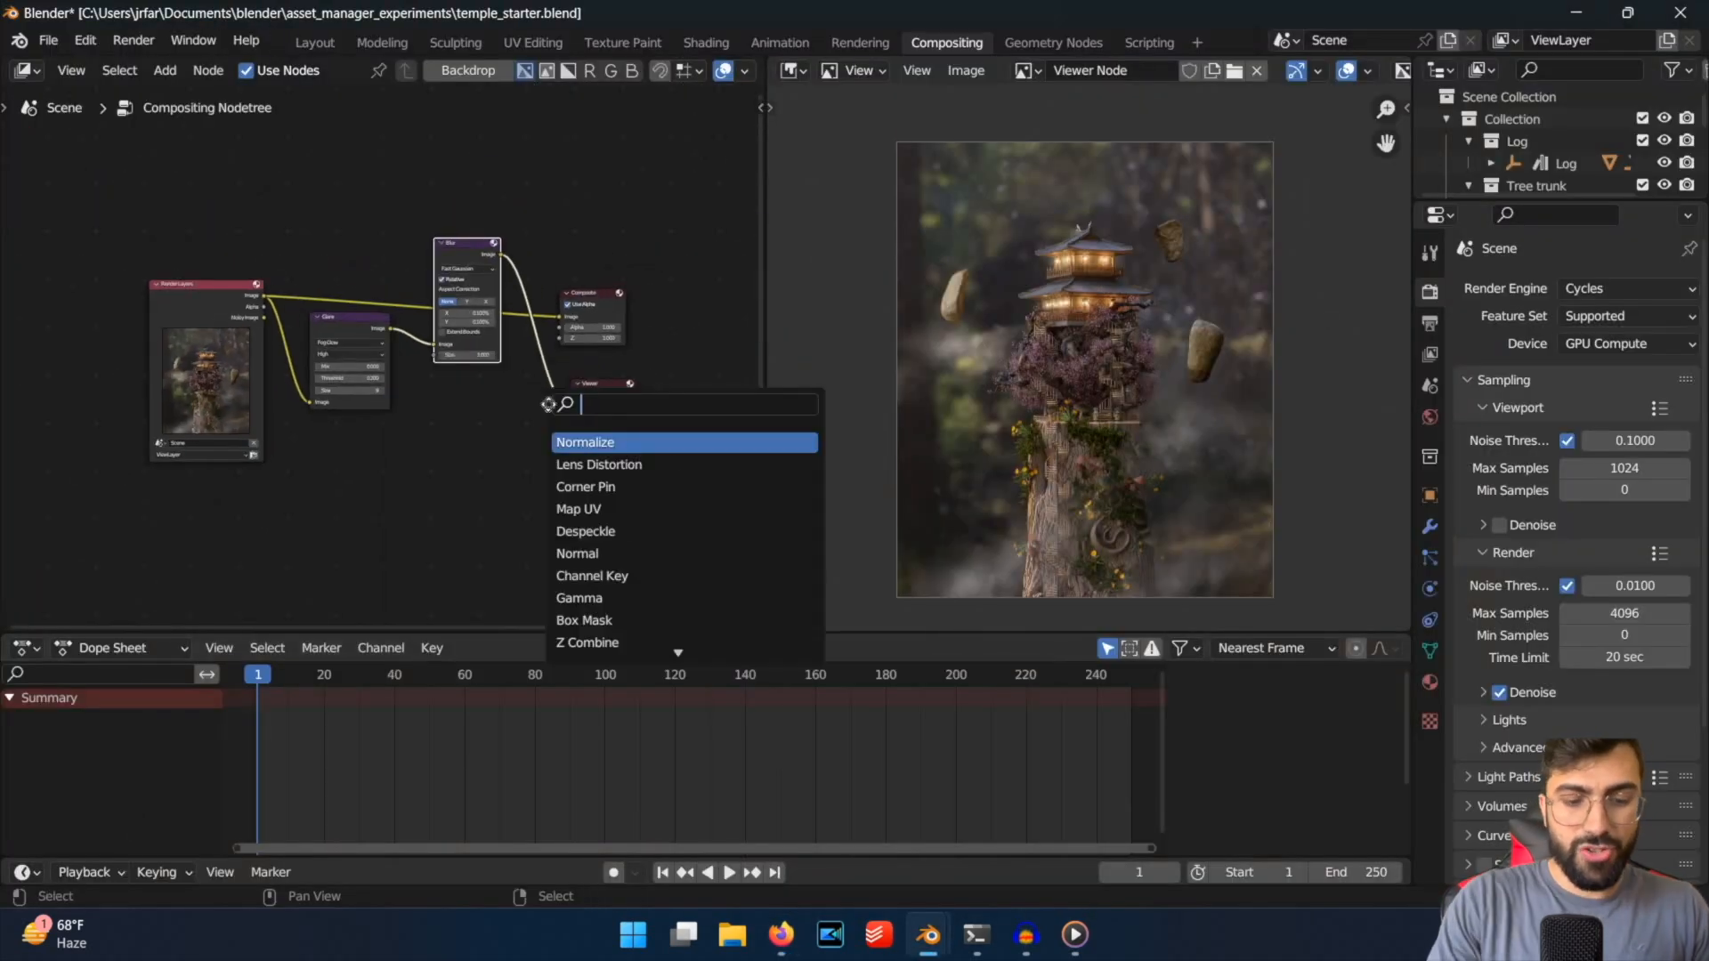
pyautogui.press('Return')
pyautogui.press('Escape')
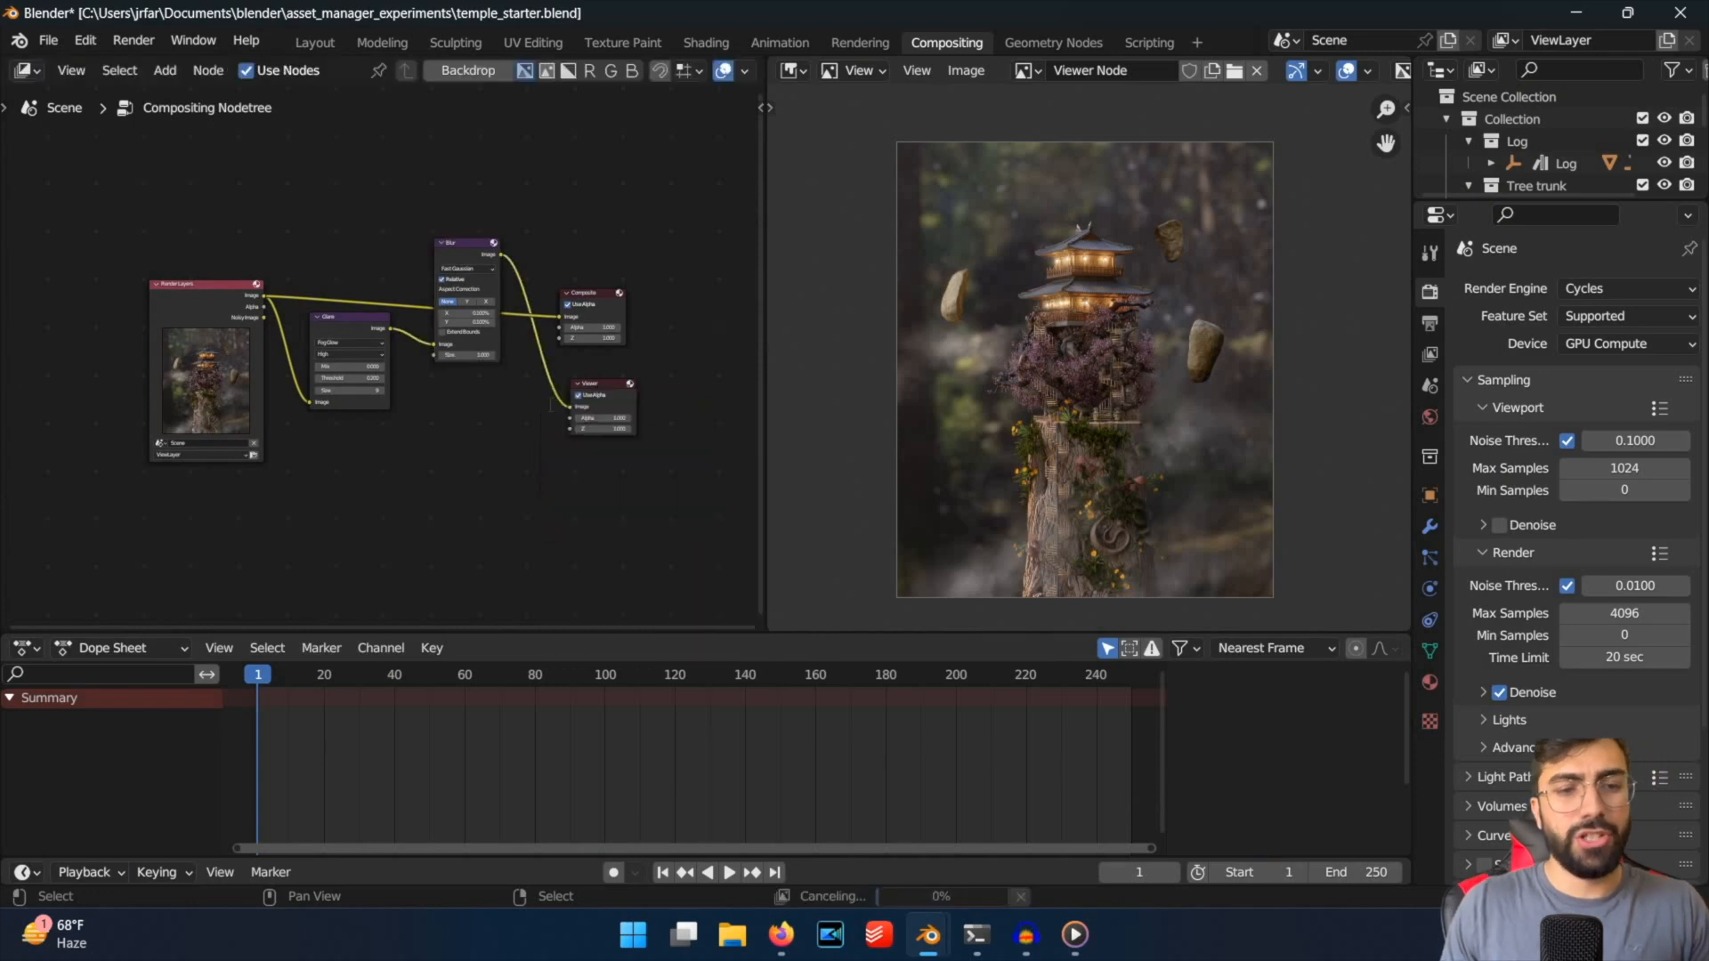
pyautogui.hotkey('shift', 'a')
pyautogui.write('sat')
pyautogui.press('Return')
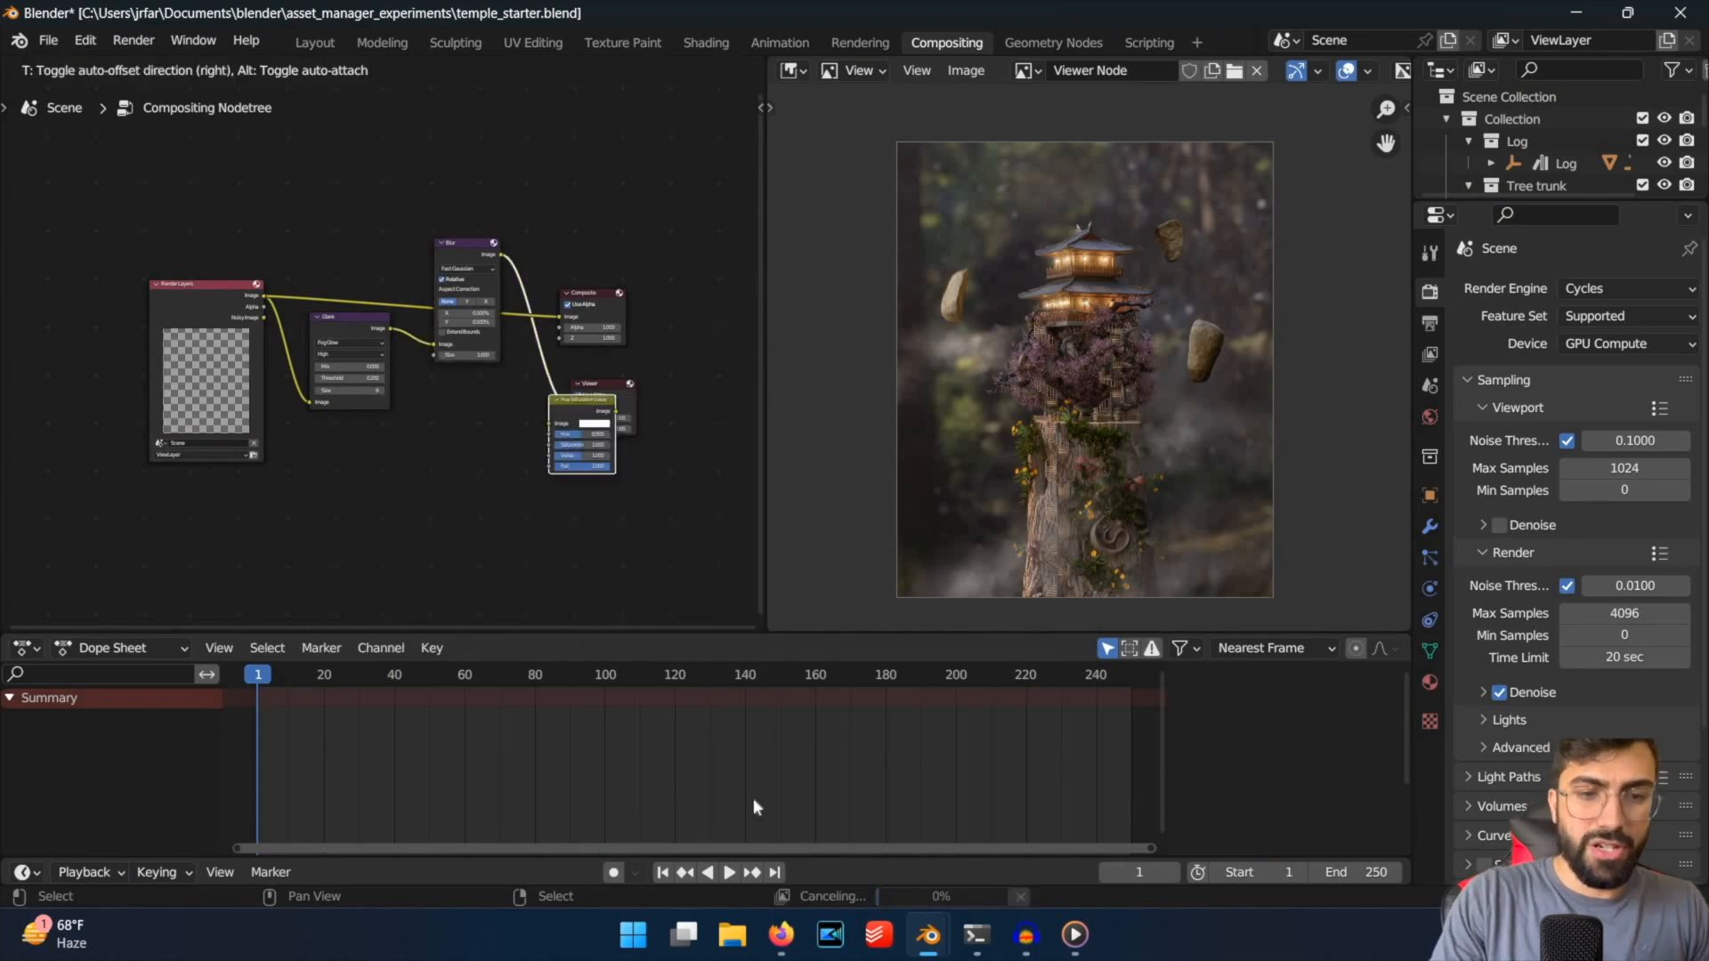
pyautogui.press('Escape')
# Return to the presentation slide in the browser and compare the colours of the two temple renders.
pyautogui.click(784, 924)
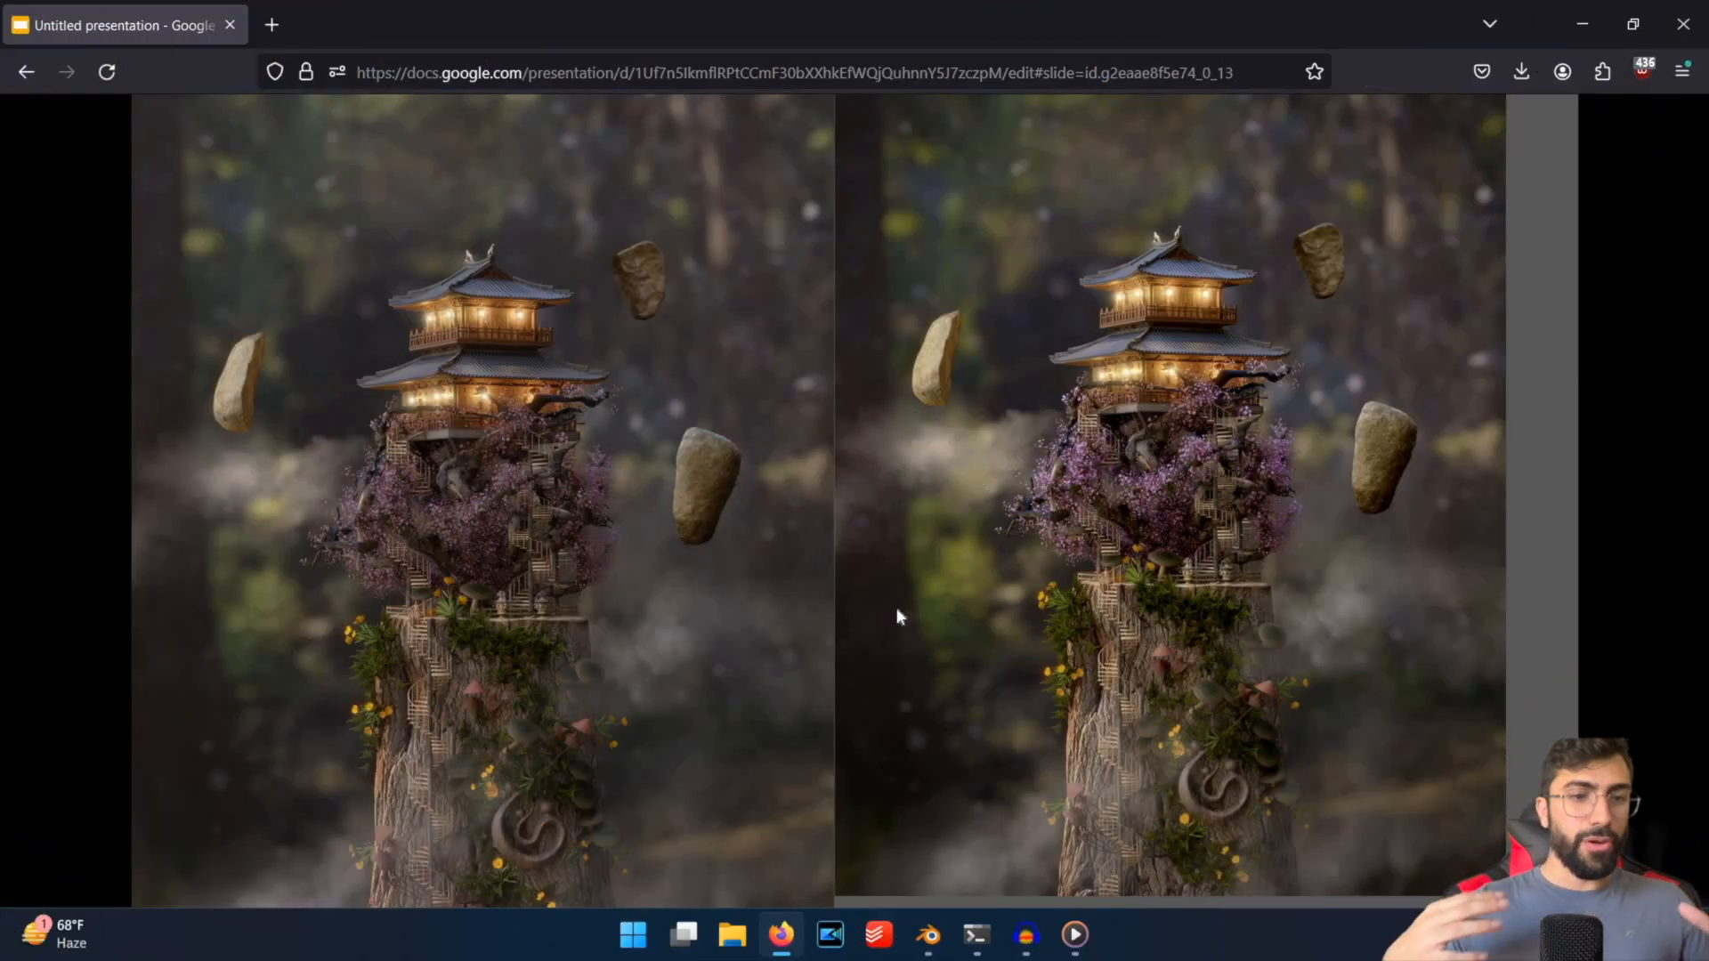
# Switch to Blender and examine the arrangement of planes, lights and camera around the temple from several angles in the 3D viewport.
pyautogui.click(910, 939)
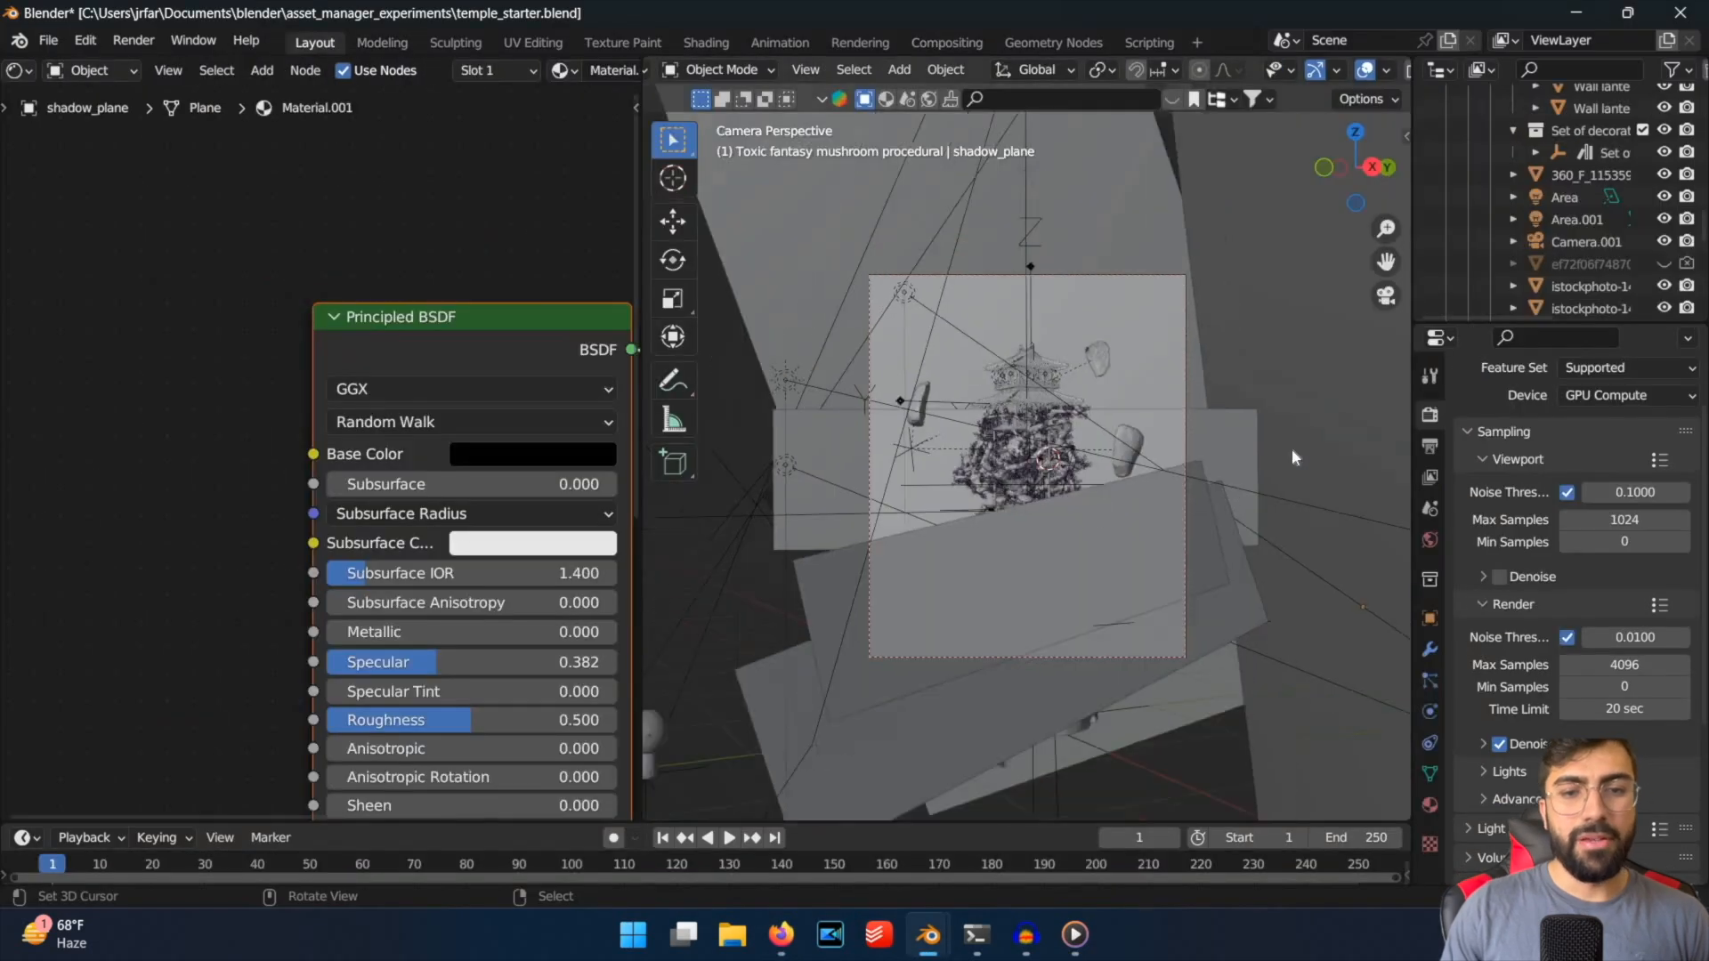
pyautogui.moveTo(1264, 445); pyautogui.dragTo(1242, 445, button='middle')
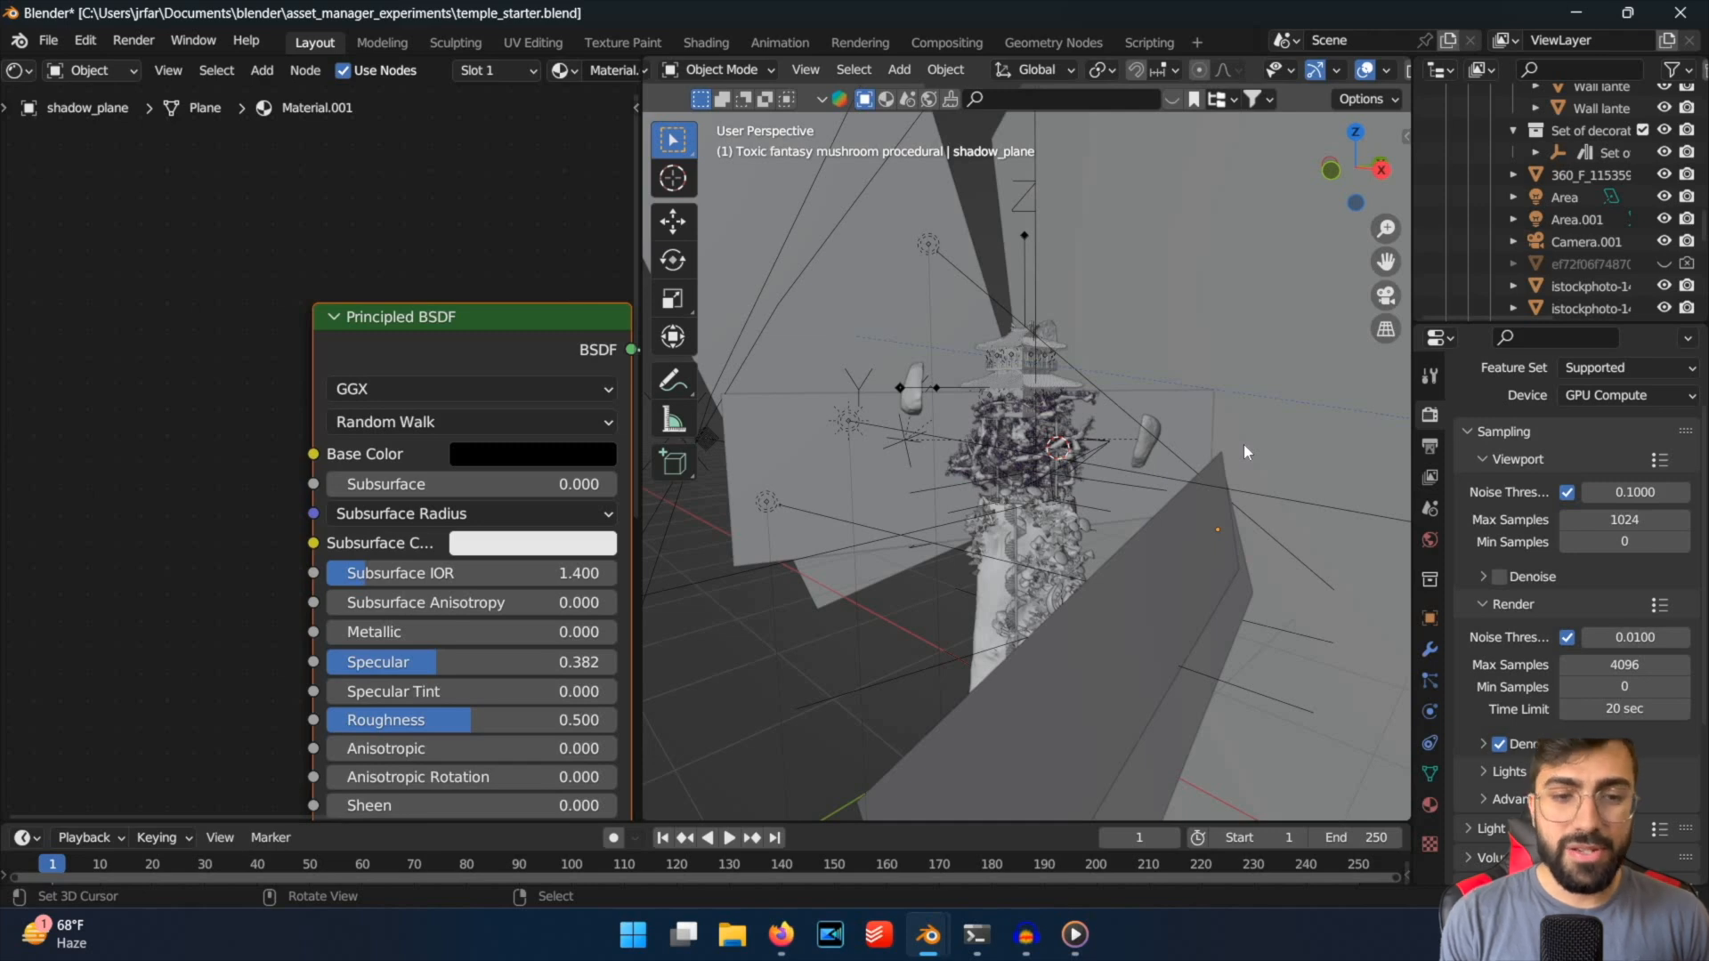
pyautogui.scroll(-4, 1208, 464)
pyautogui.moveTo(1209, 464); pyautogui.dragTo(1194, 479, button='middle')
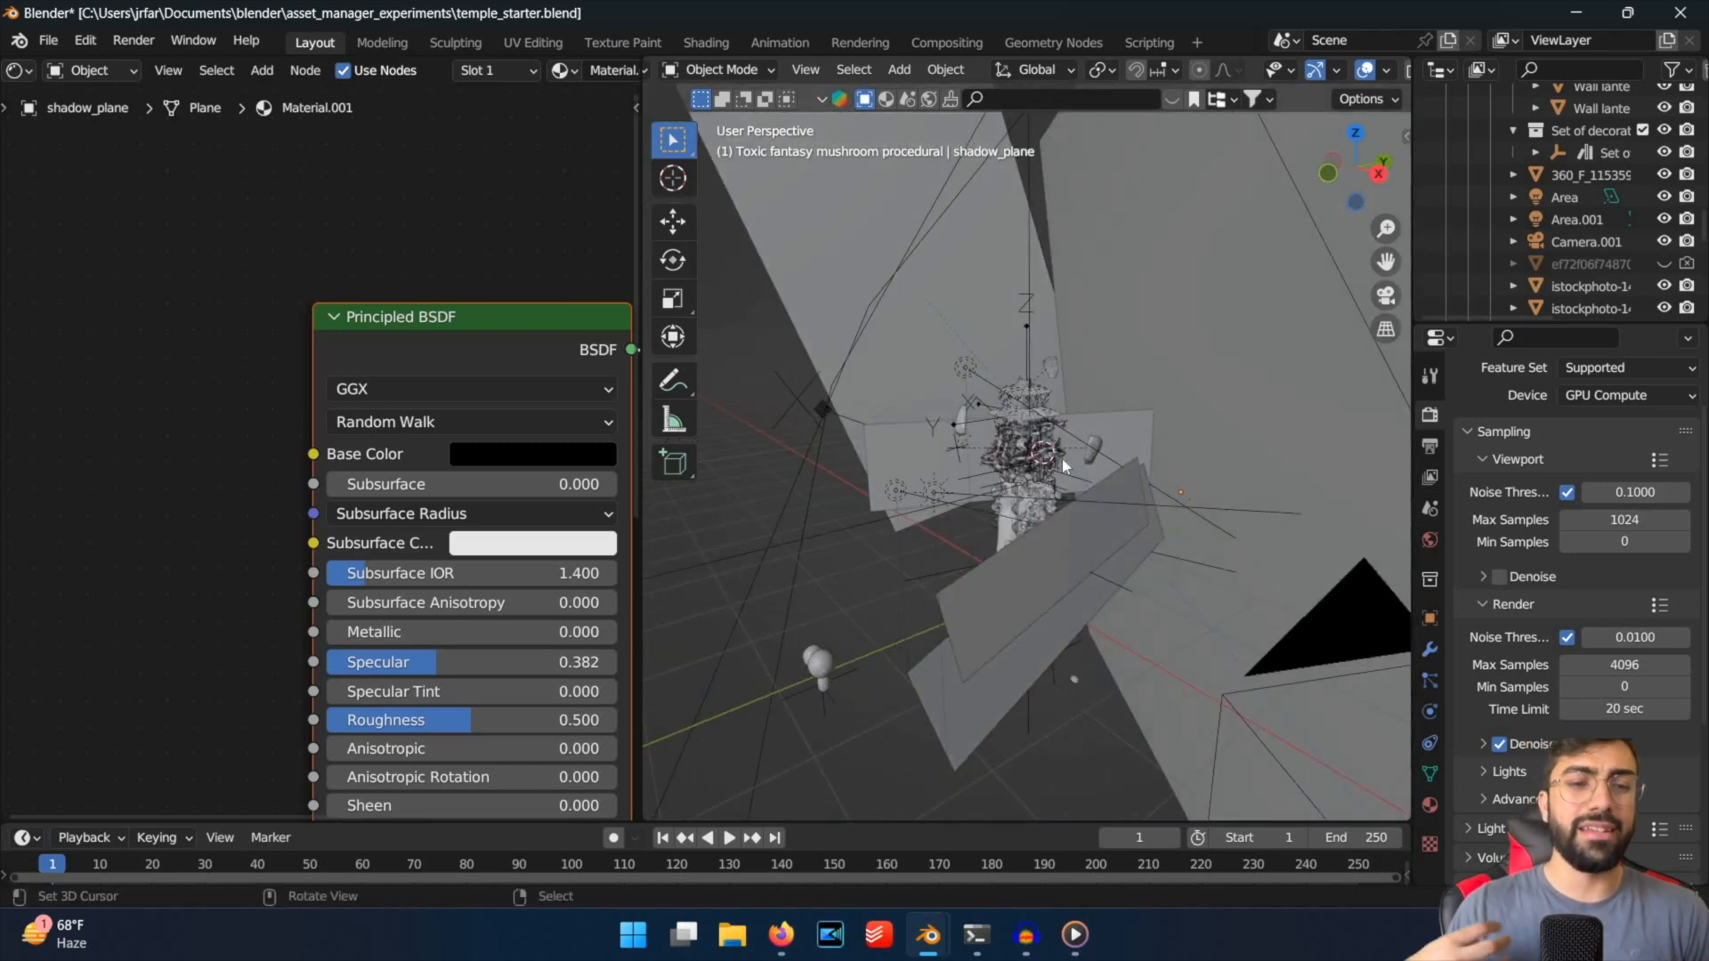
pyautogui.moveTo(1077, 495); pyautogui.dragTo(1128, 529, button='middle')
pyautogui.scroll(2, 1124, 520)
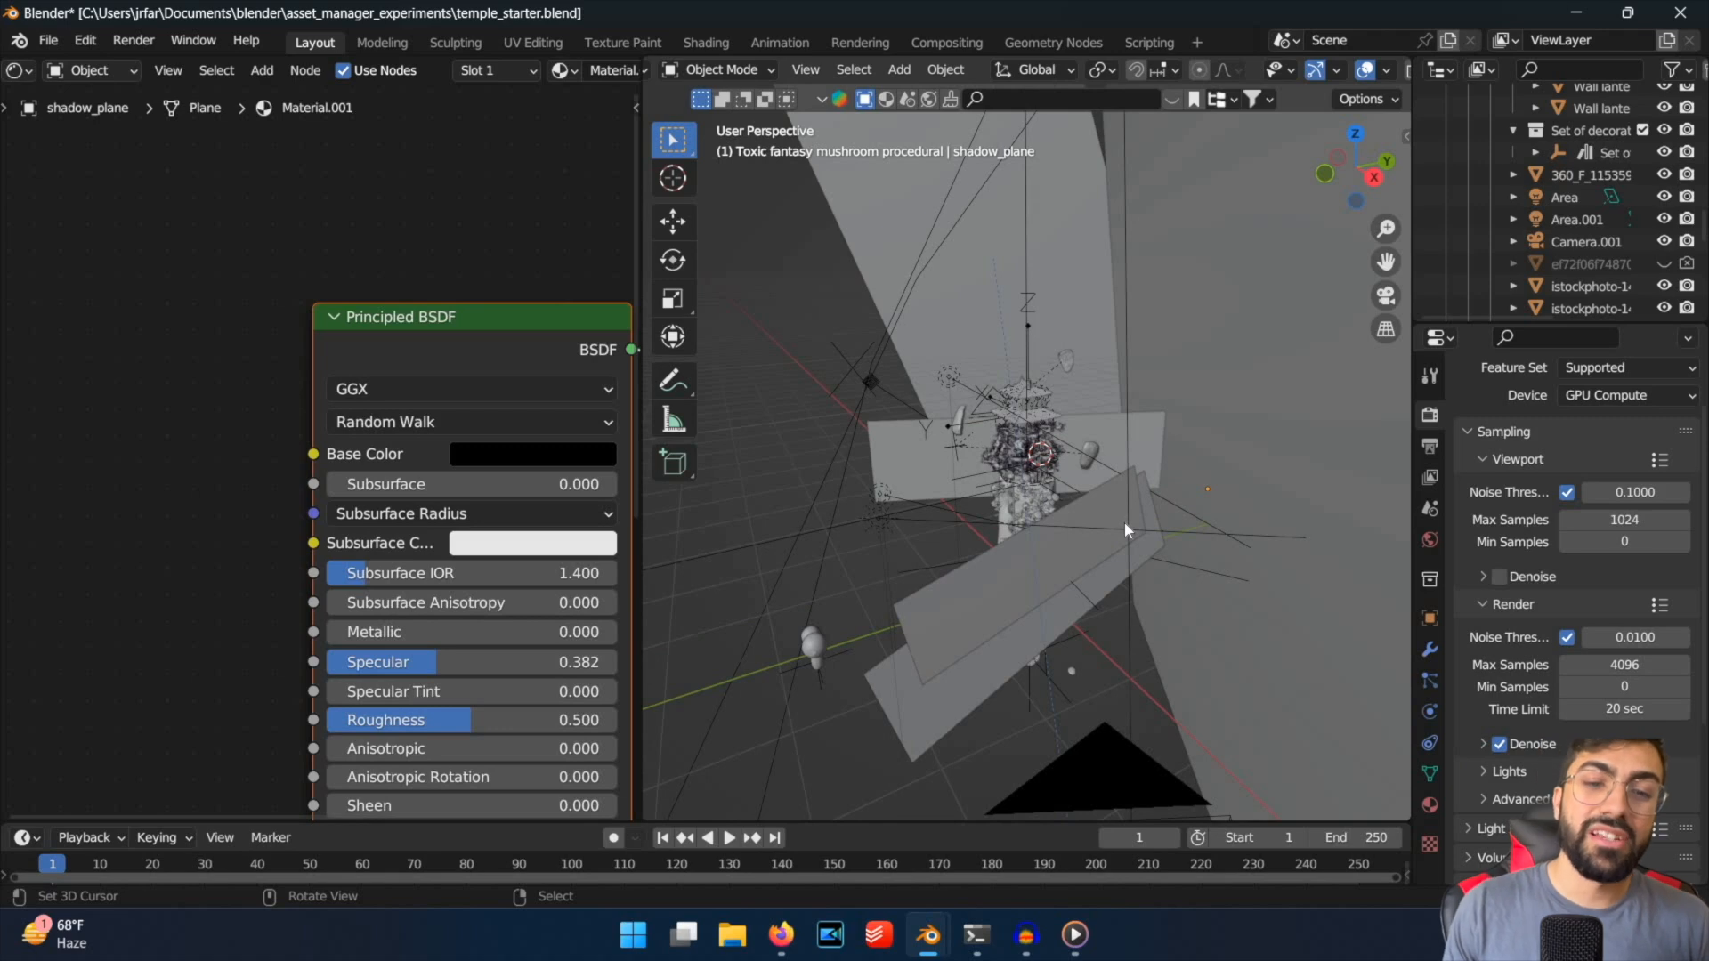
pyautogui.moveTo(1108, 483); pyautogui.dragTo(1100, 463, button='middle')
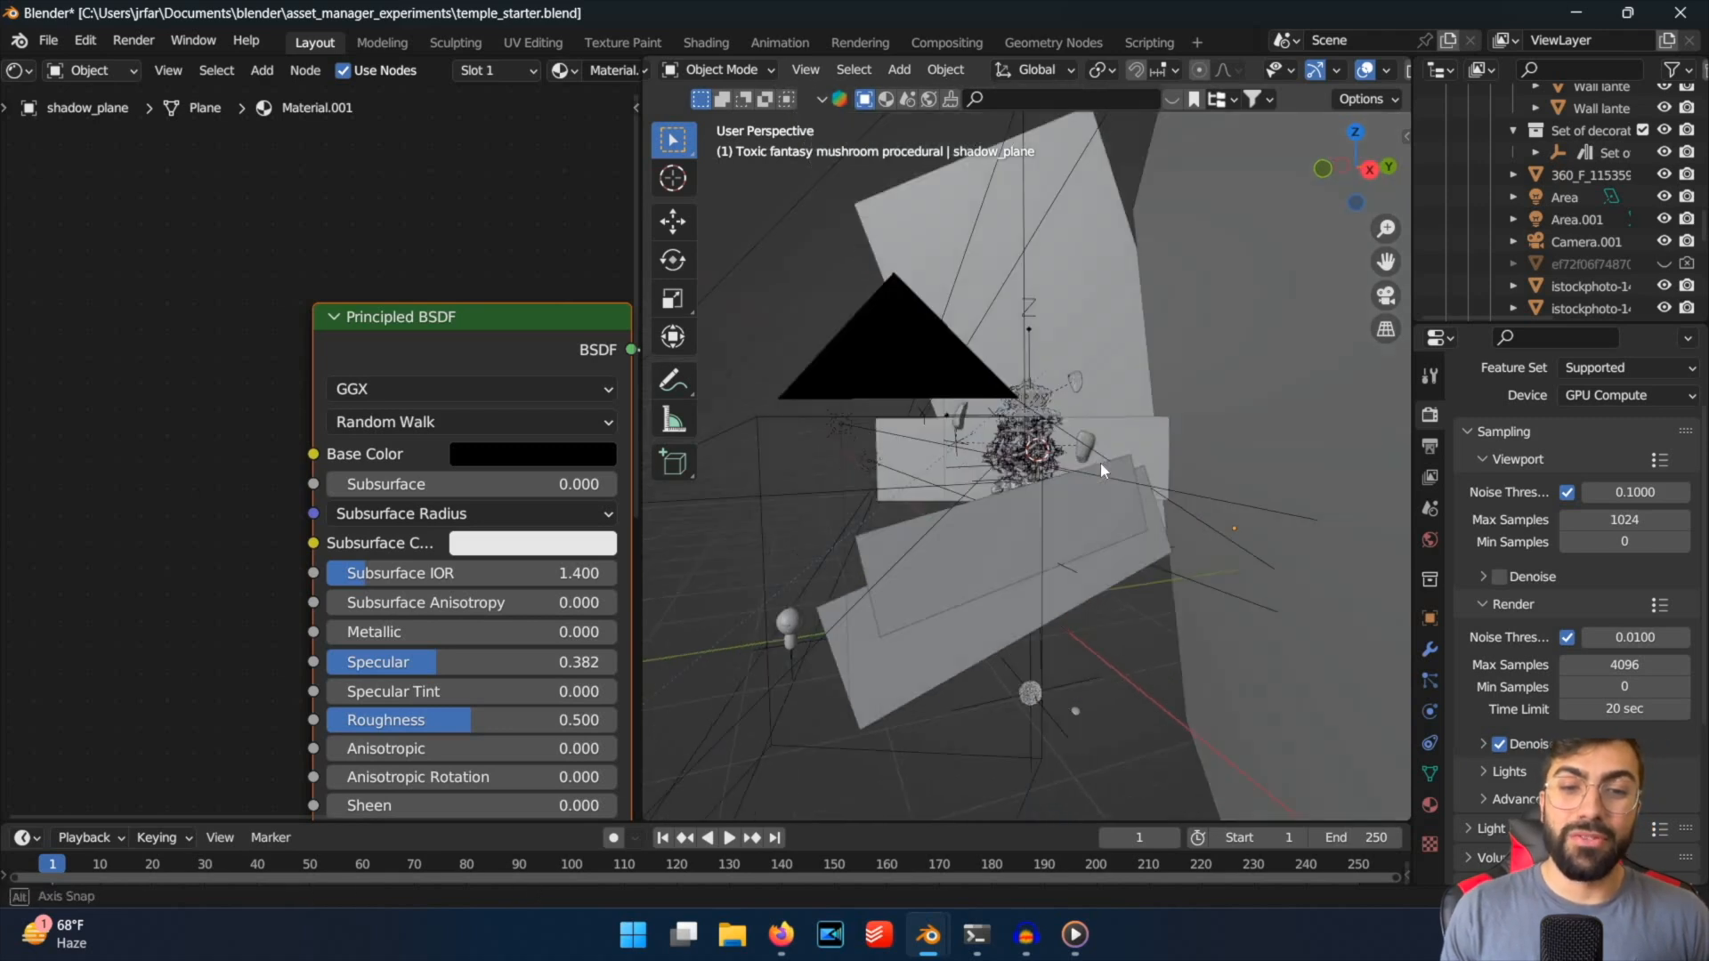
pyautogui.scroll(1, 1100, 463)
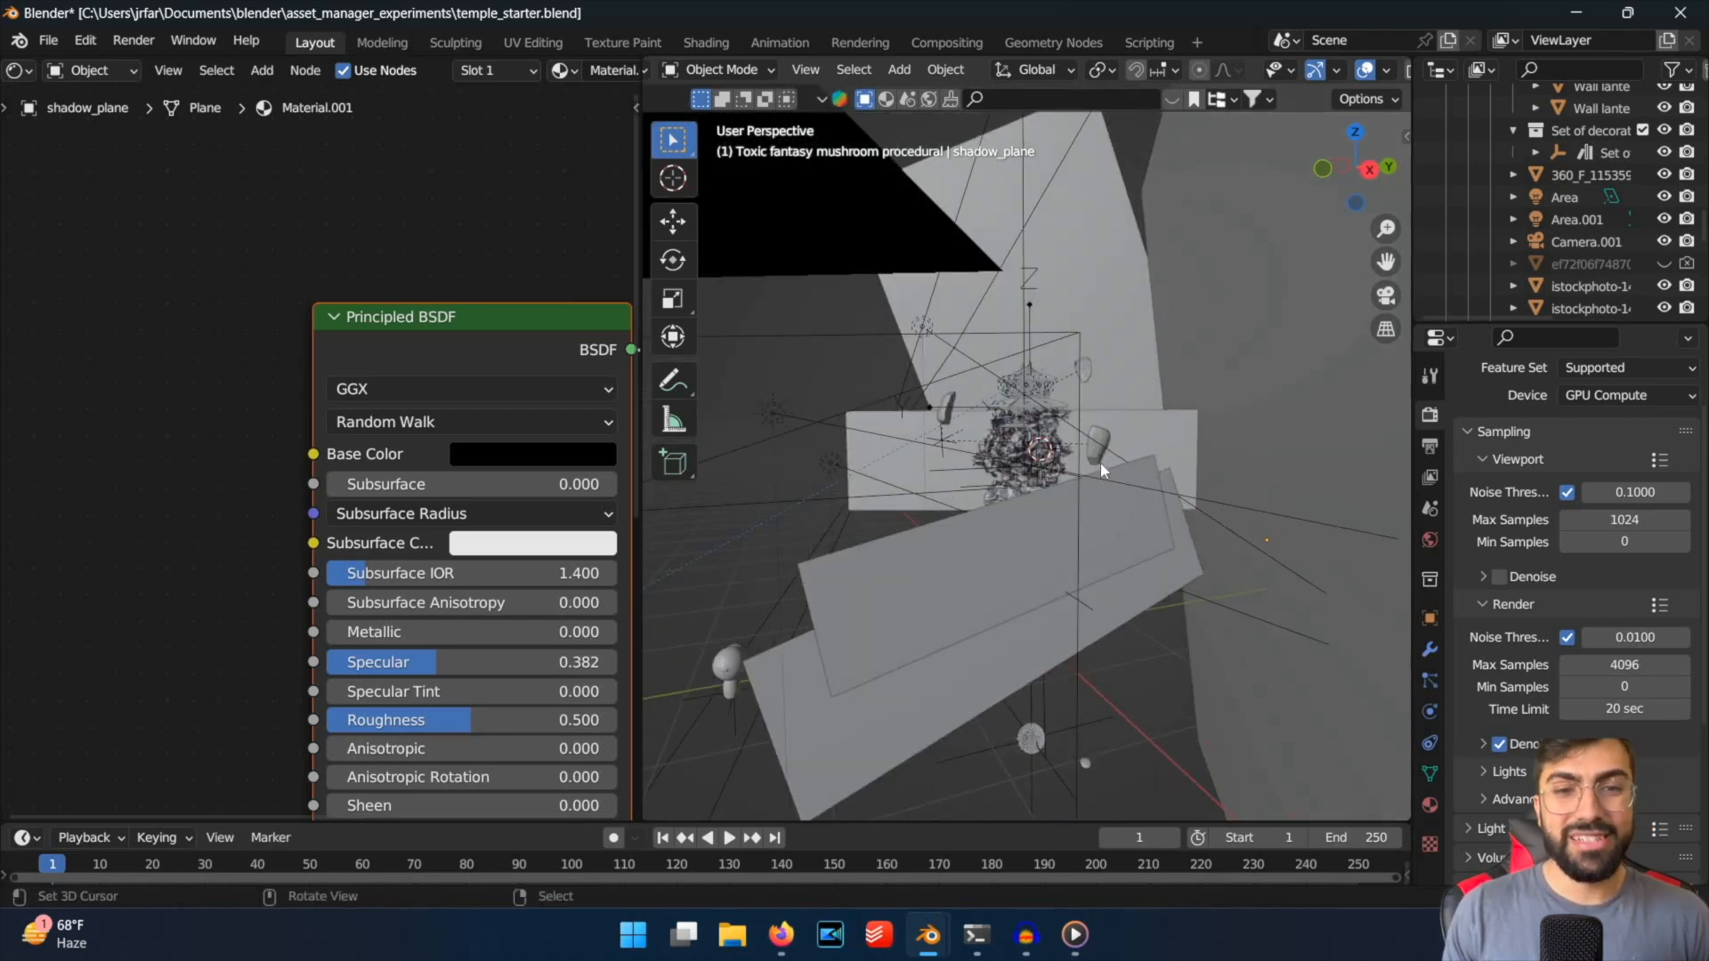